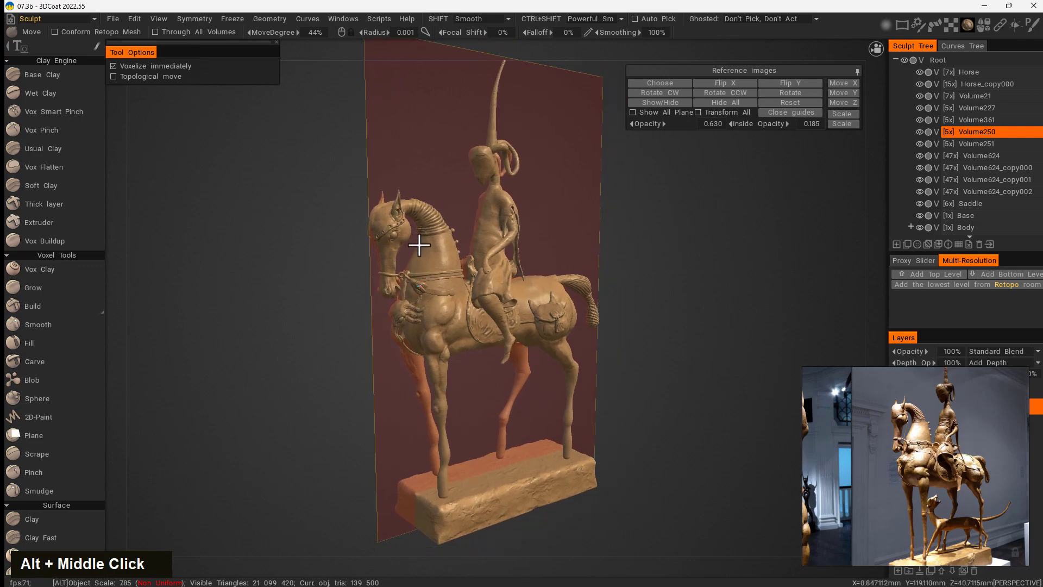
Step: Compare the horse's head and bridle with the reference photo, zooming the photo in on the muzzle and neck
right_click_drag(419, 233, 472, 306, "alt")
middle_click_drag(473, 306, 508, 328, "alt")
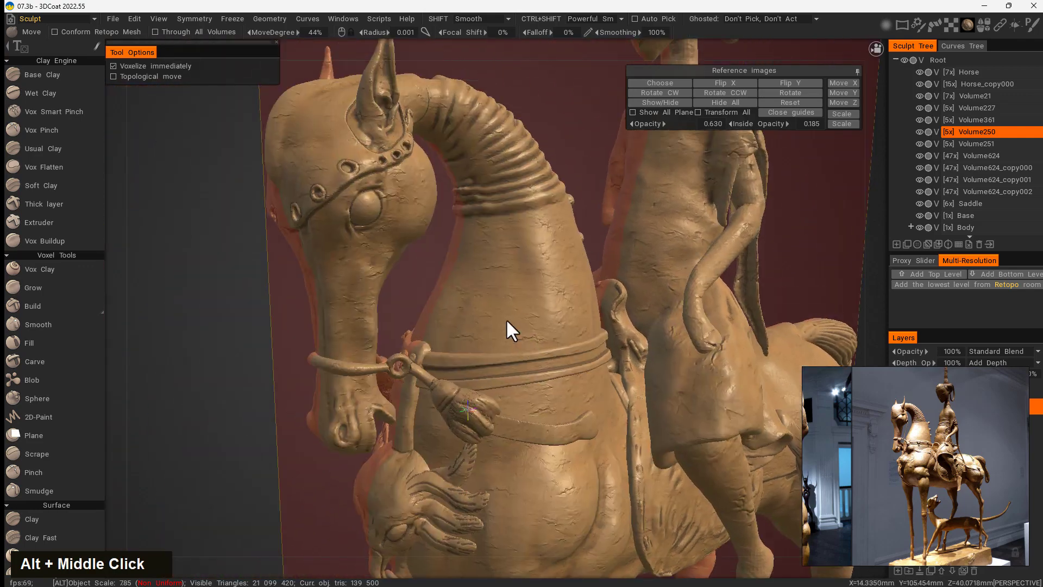
left_click_drag(507, 328, 478, 406, "alt")
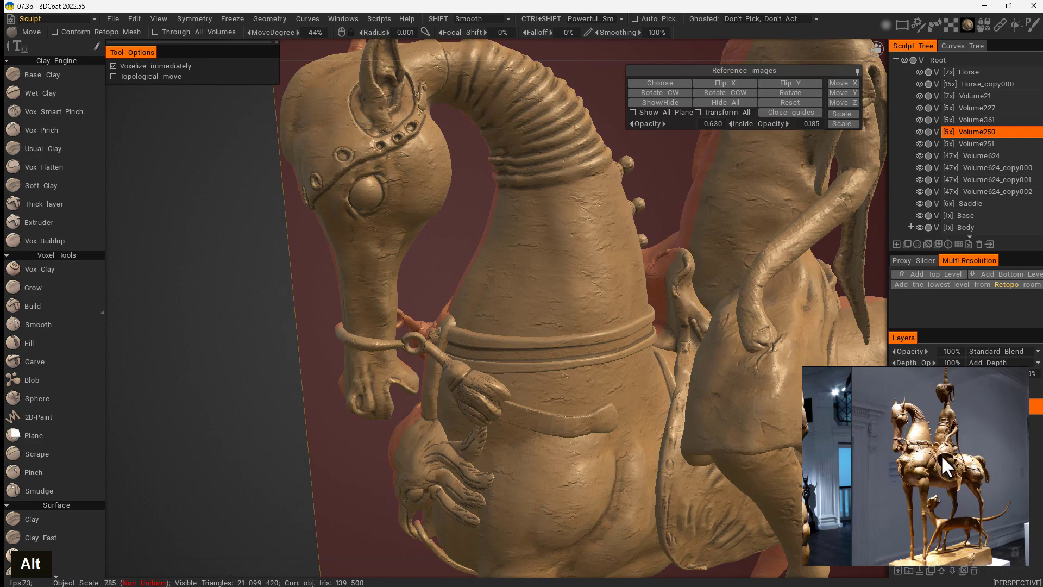
scroll(908, 423, "up", 5)
scroll(889, 490, "down", 1)
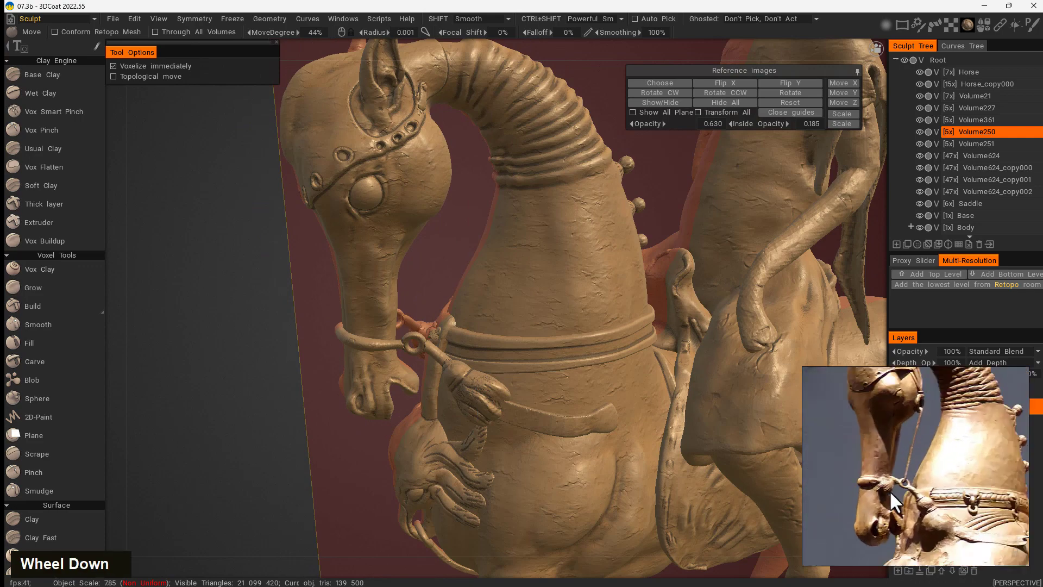
scroll(919, 424, "up", 1)
scroll(918, 429, "down", 1)
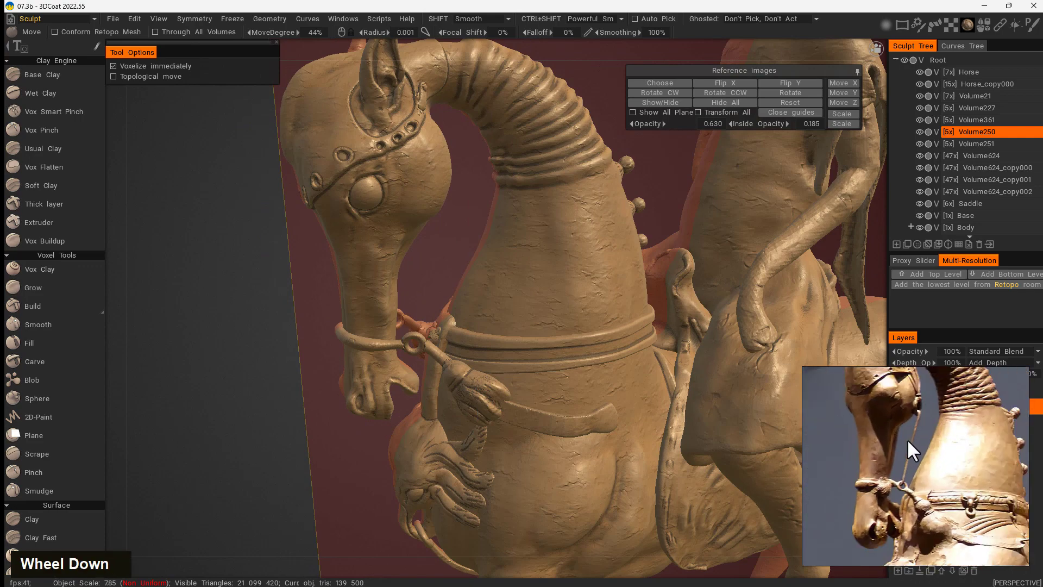
scroll(906, 448, "down", 1)
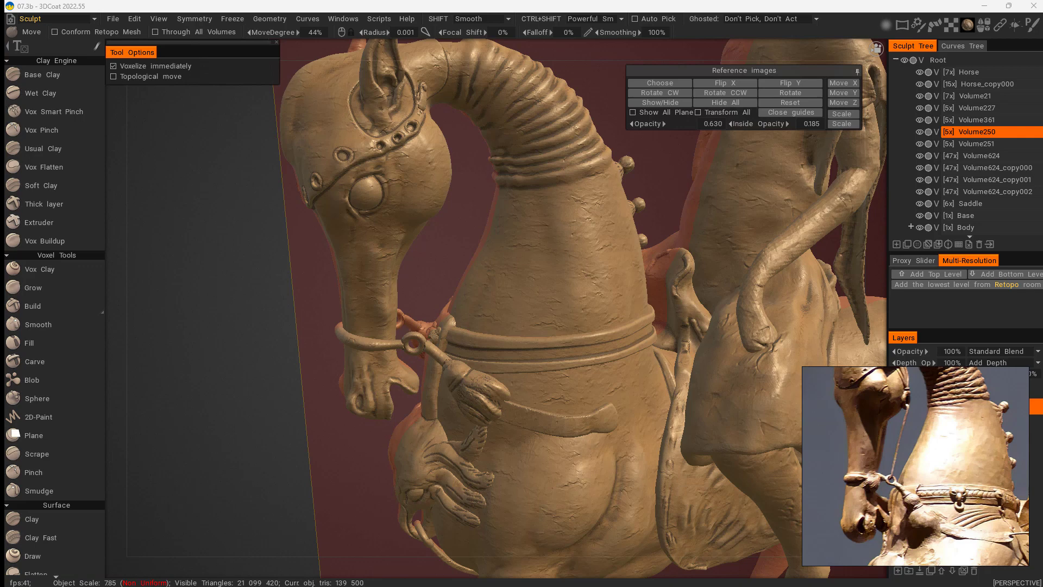
Step: Examine the noseband, ring and tassel around the muzzle from several angles, toggling Volume250's visibility to identify its parts
left_click_drag(409, 432, 409, 391, "alt")
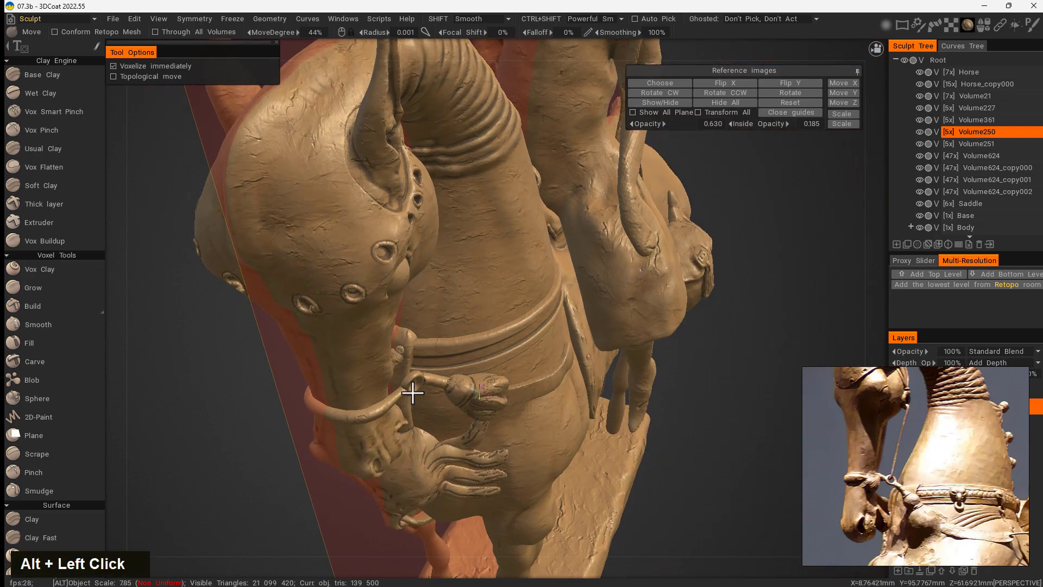
right_click_drag(409, 391, 413, 456, "alt")
middle_click_drag(413, 456, 403, 473, "alt")
left_click_drag(402, 473, 401, 337, "alt")
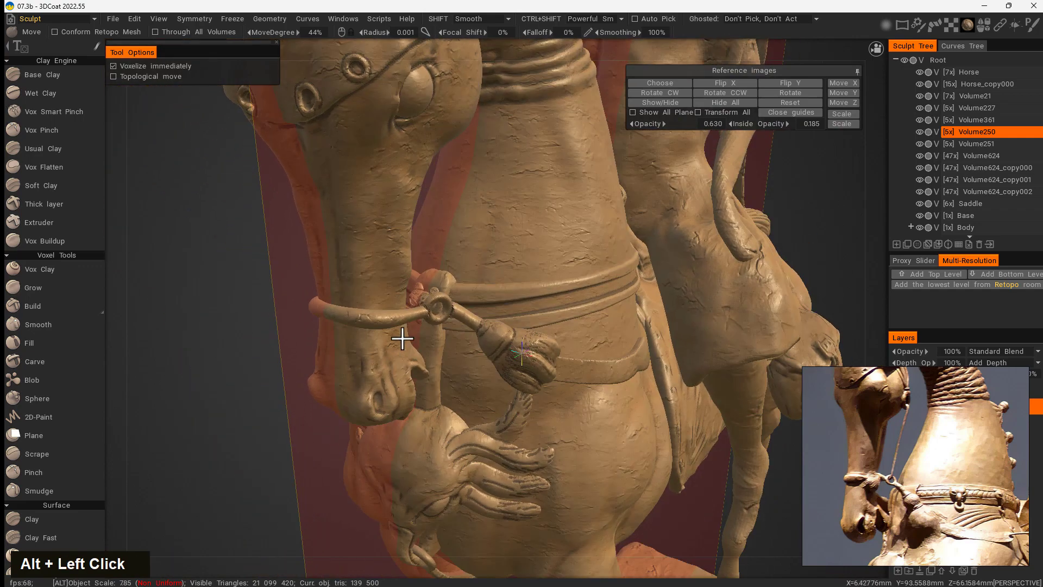
right_click_drag(401, 338, 419, 348, "alt")
middle_click_drag(420, 349, 482, 435, "alt")
mouse_move(482, 435)
left_mouse_down("alt")
mouse_move(462, 501)
mouse_move(424, 465)
mouse_move(488, 431)
mouse_move(438, 500)
mouse_move(484, 450)
mouse_move(463, 449)
mouse_move(439, 520)
mouse_move(430, 510)
mouse_move(469, 423)
mouse_move(450, 421)
mouse_move(435, 438)
mouse_move(538, 456)
mouse_move(493, 463)
mouse_move(497, 479)
mouse_move(467, 546)
mouse_move(489, 452)
mouse_move(489, 478)
left_mouse_up("alt")
left_click(919, 132)
left_click(919, 132)
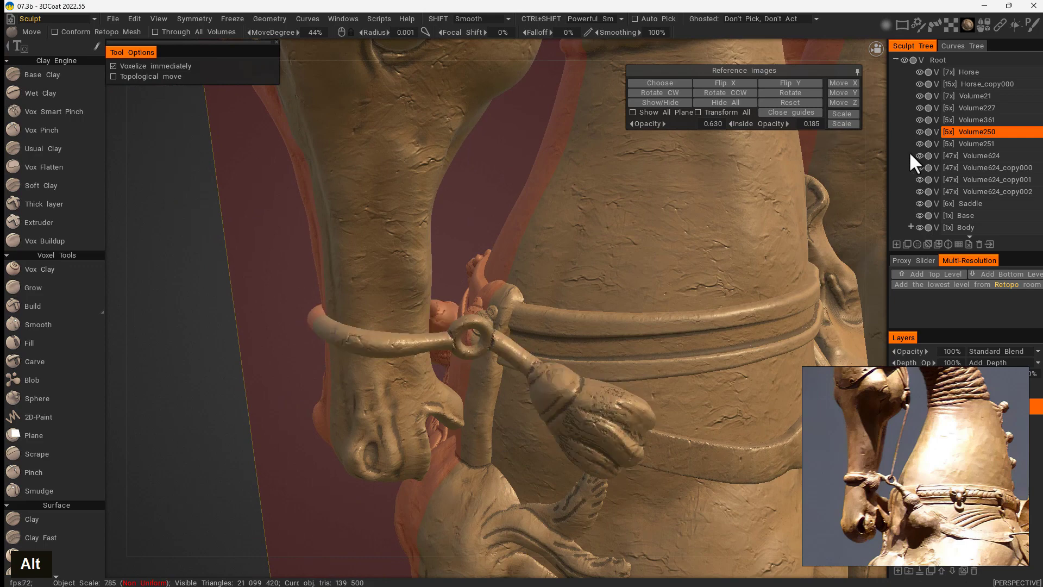
left_click_drag(418, 438, 459, 468, "alt")
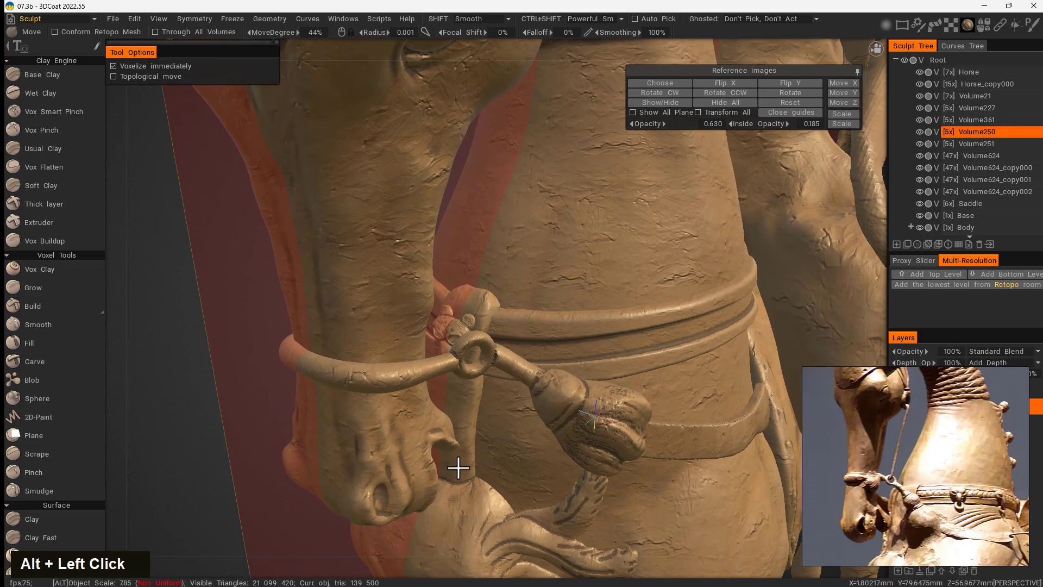
middle_click_drag(553, 434, 515, 373, "alt")
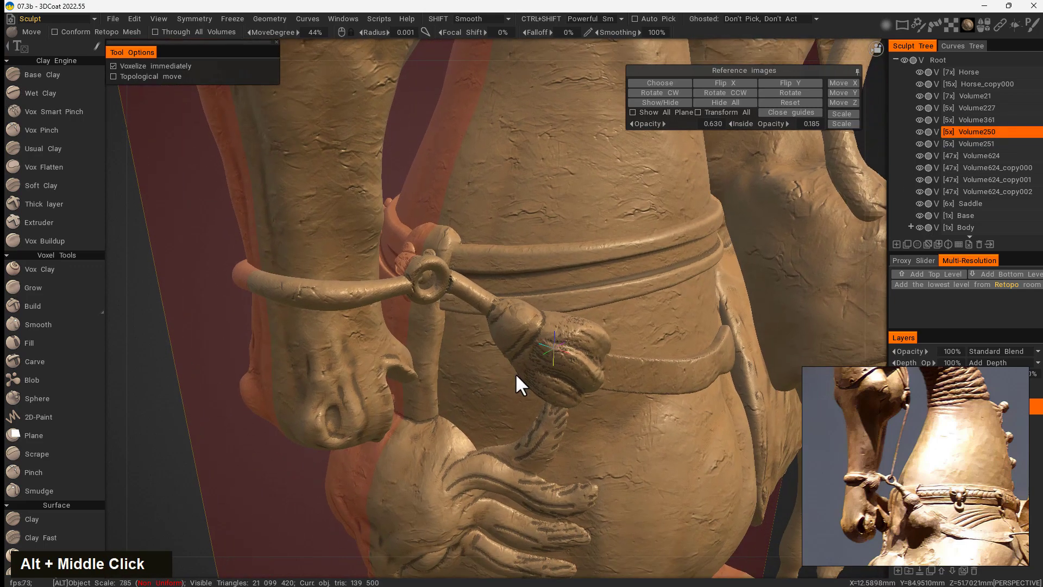
Step: Build up a small knob on the noseband beside the ring using Vox Buildup with a radius of 0.759
left_click(54, 241)
middle_click_drag(413, 300, 464, 333, "alt")
right_click_drag(464, 332, 467, 329, "alt")
left_click_drag(471, 330, 488, 402, "alt")
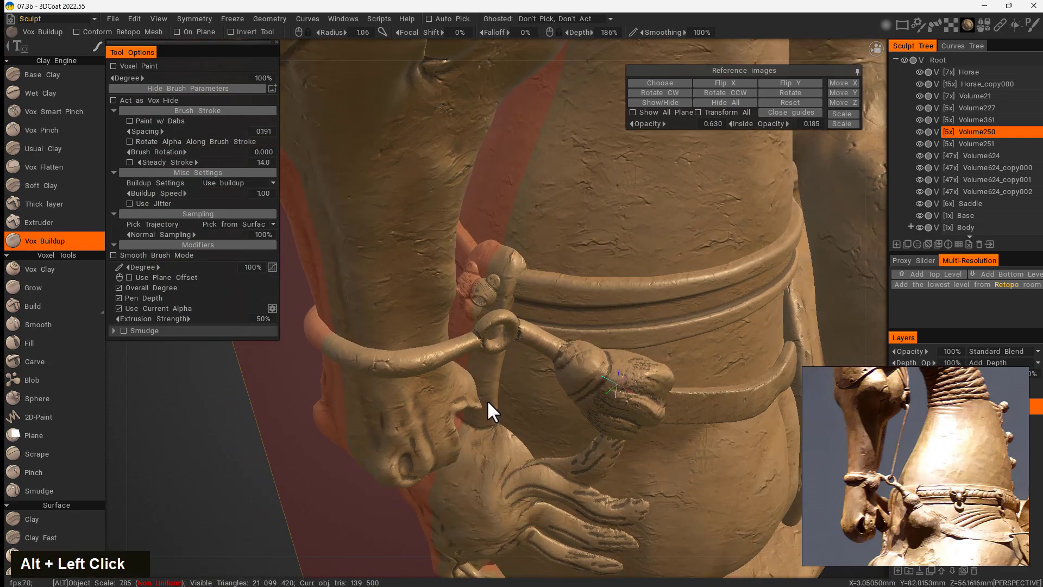
left_click_drag(443, 371, 500, 426, "alt")
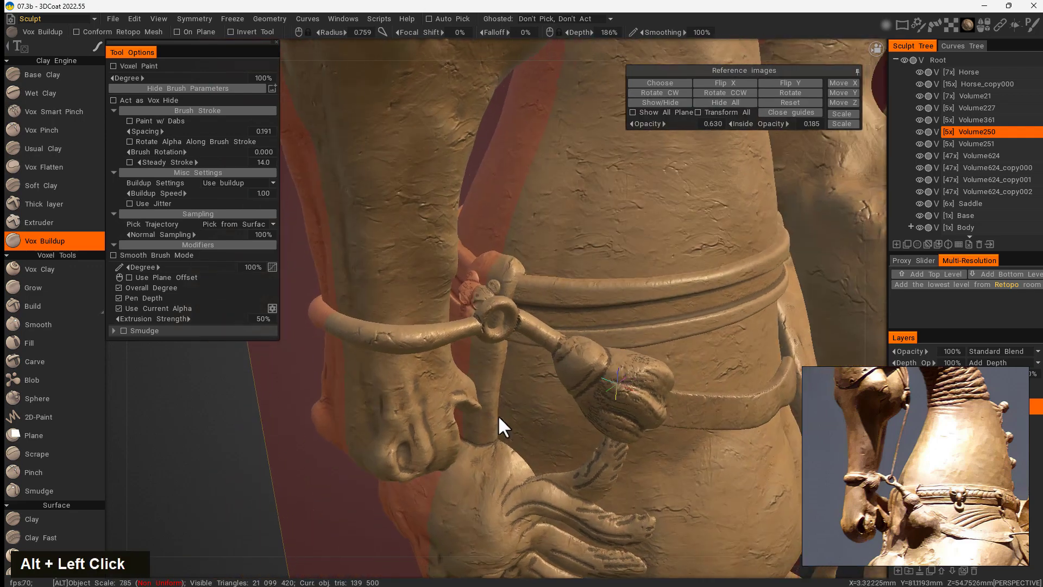
middle_click_drag(500, 380, 500, 377, "alt")
right_click_drag(500, 377, 547, 387, "alt")
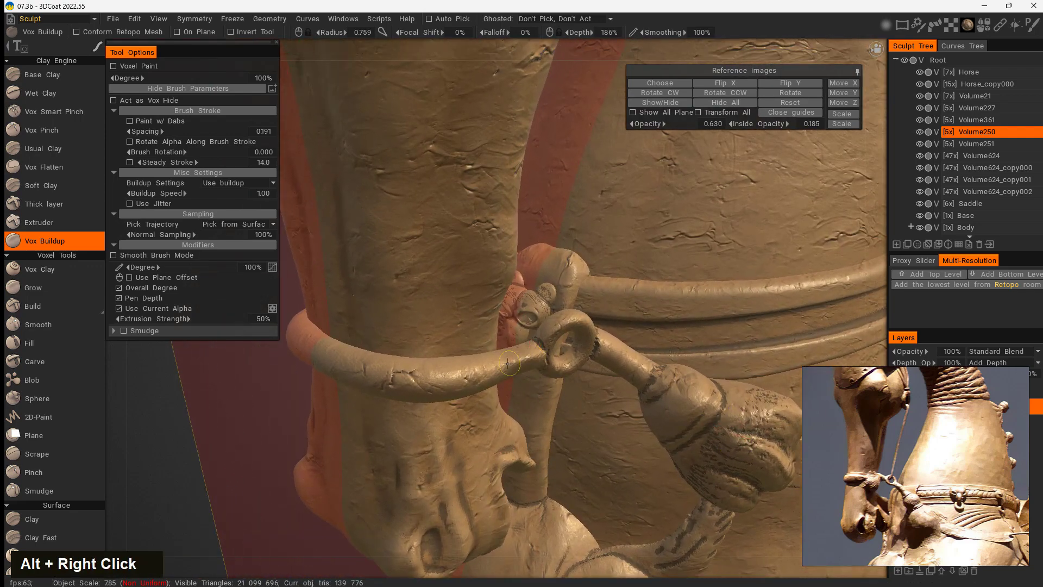
mouse_move(533, 399)
left_mouse_down("alt")
mouse_move(540, 419)
mouse_move(516, 325)
mouse_move(522, 422)
mouse_move(500, 355)
left_mouse_up("alt")
double_click(478, 323)
left_click_drag(524, 398, 524, 398, "alt")
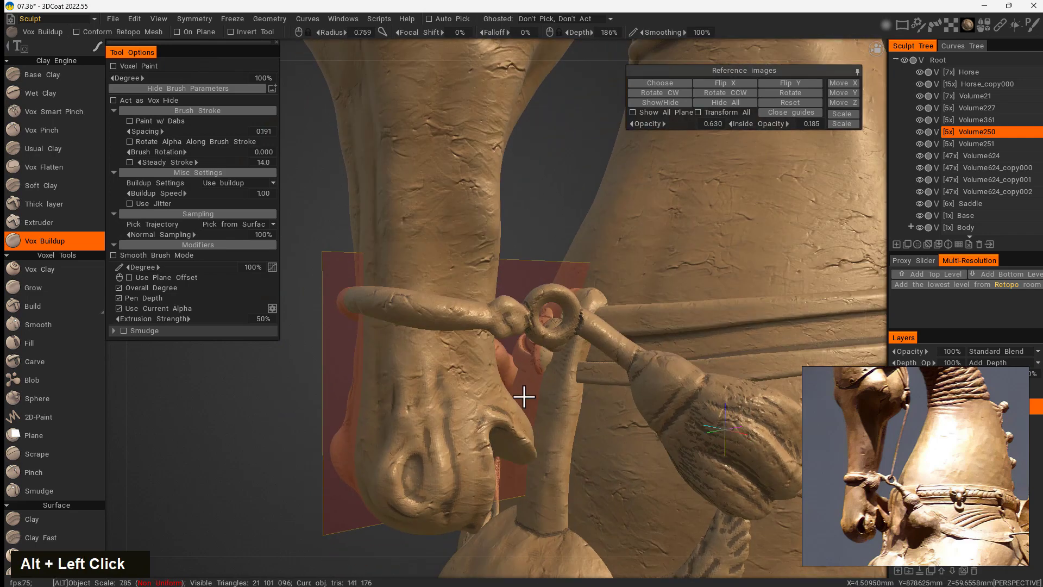
left_click_drag(521, 355, 532, 428, "alt")
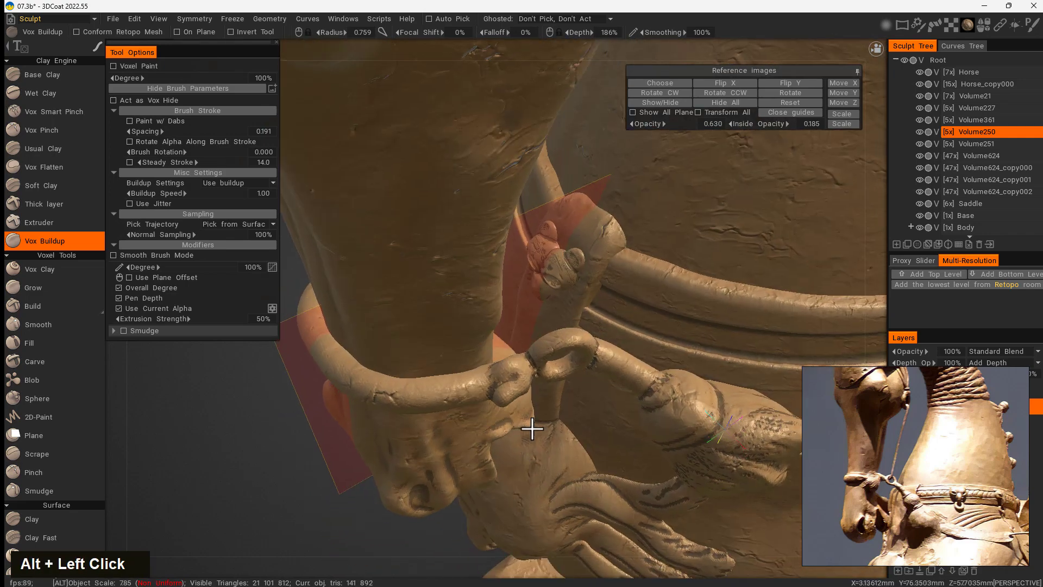
mouse_move(519, 359)
left_mouse_down()
mouse_move(455, 375)
mouse_move(536, 430)
mouse_move(508, 384)
mouse_move(527, 387)
mouse_move(507, 366)
mouse_move(531, 366)
mouse_move(519, 395)
mouse_move(512, 552)
mouse_move(522, 543)
left_mouse_up()
Step: Isolate Volume250 and add more Vox Buildup clay to the knob where the noseband meets the ring
left_click(920, 132, "alt")
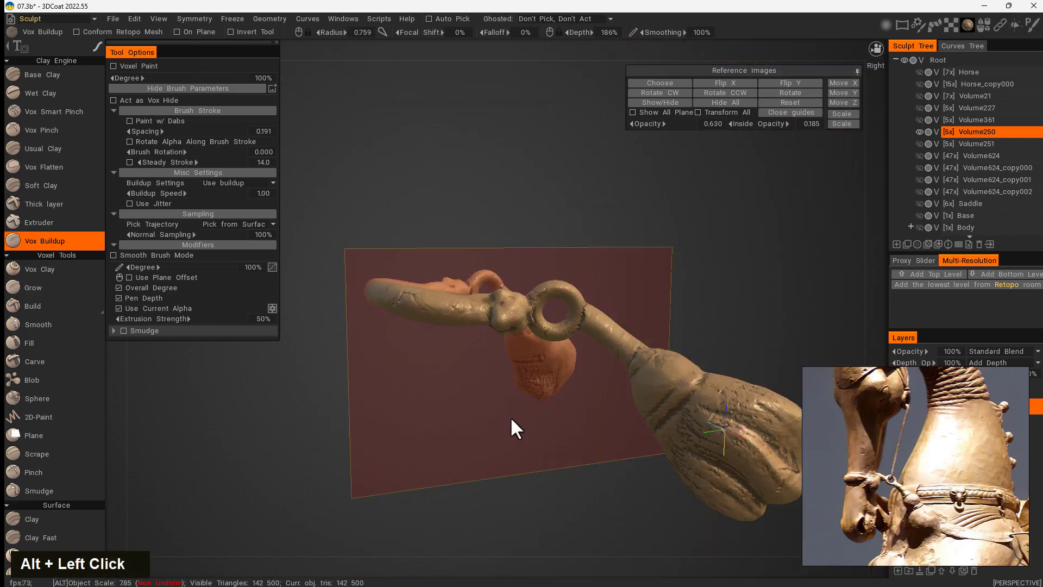
left_click_drag(512, 426, 662, 447, "alt")
middle_click_drag(661, 447, 593, 295, "alt")
left_click_drag(594, 295, 608, 320, "alt")
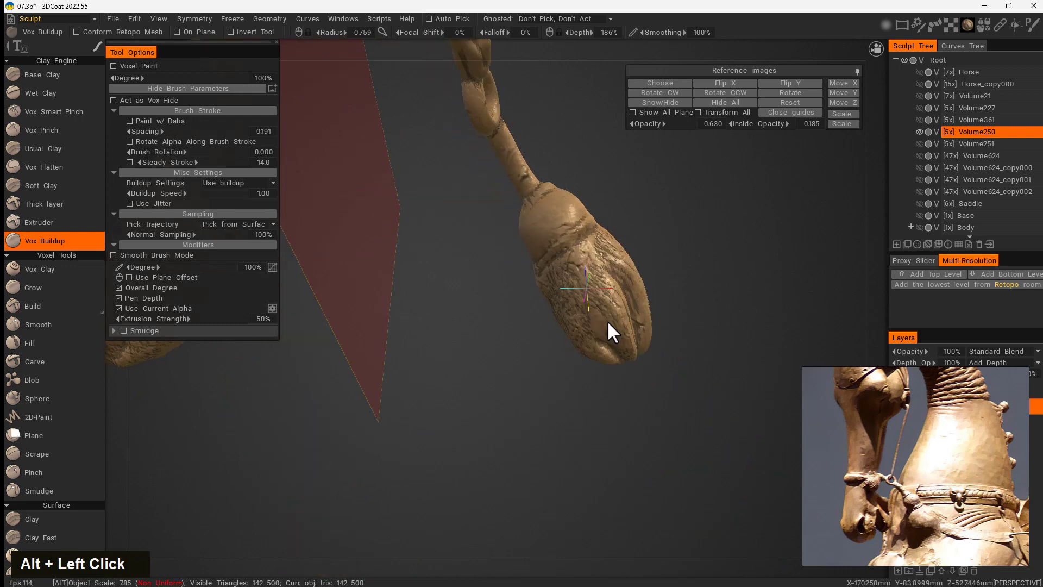
middle_click_drag(608, 321, 628, 267, "alt")
left_click_drag(628, 267, 629, 266, "alt")
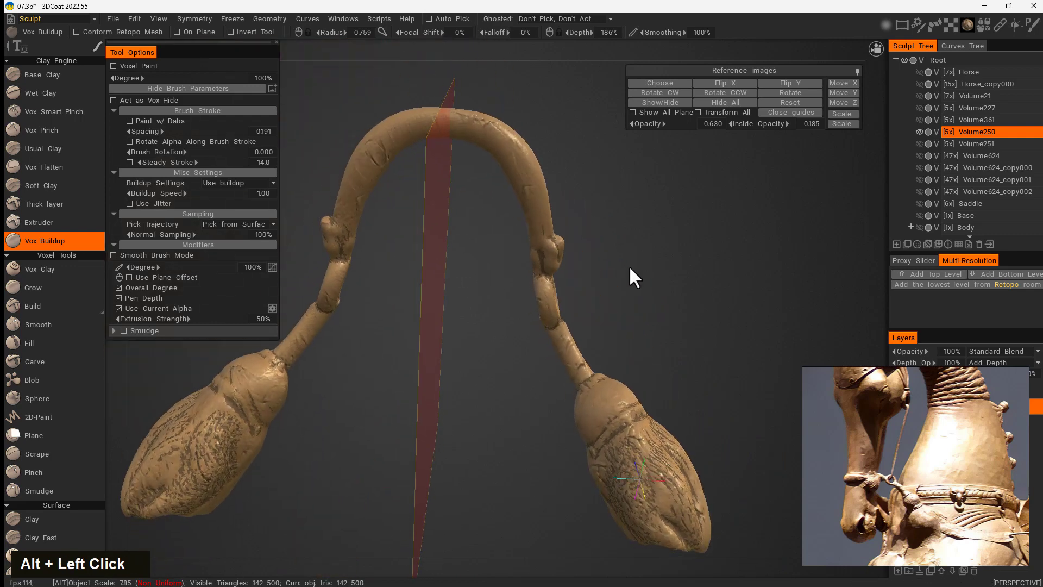
double_click(544, 260)
left_click_drag(544, 260, 596, 409, "alt")
middle_click_drag(596, 410, 603, 390, "alt")
left_click_drag(603, 390, 530, 443, "alt")
Step: Scrape the noseband knob's surface into flatter planes with a radius of 0.737 and a depth of 36%
left_click(38, 454)
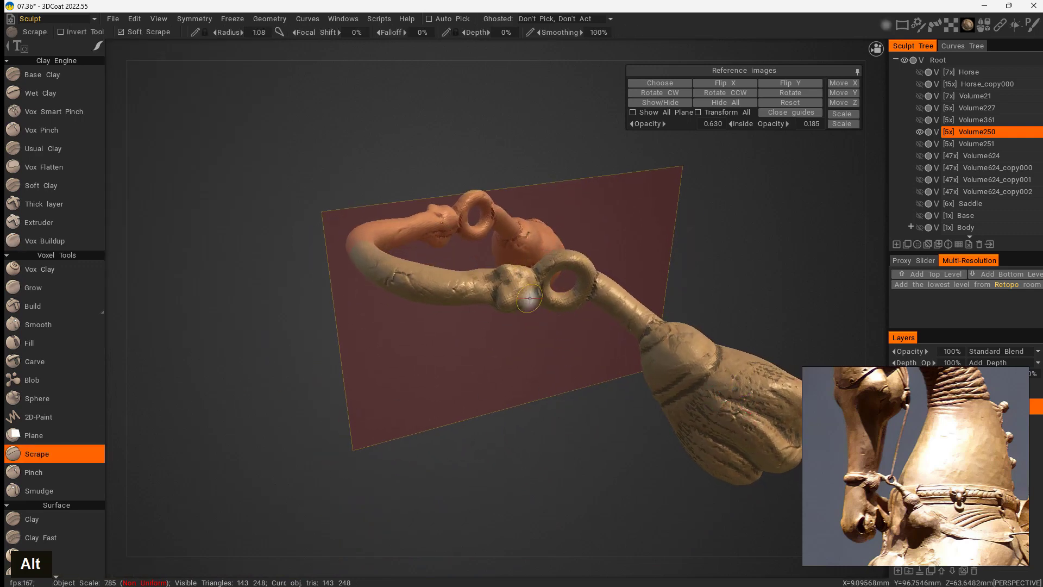
right_click_drag(530, 298, 526, 295)
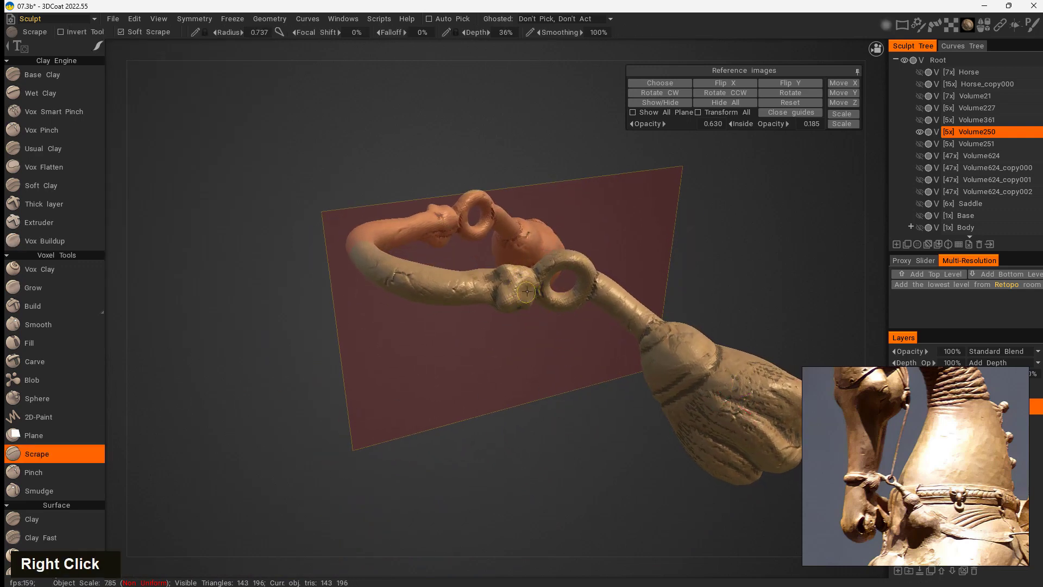
left_click_drag(524, 332, 529, 309, "alt")
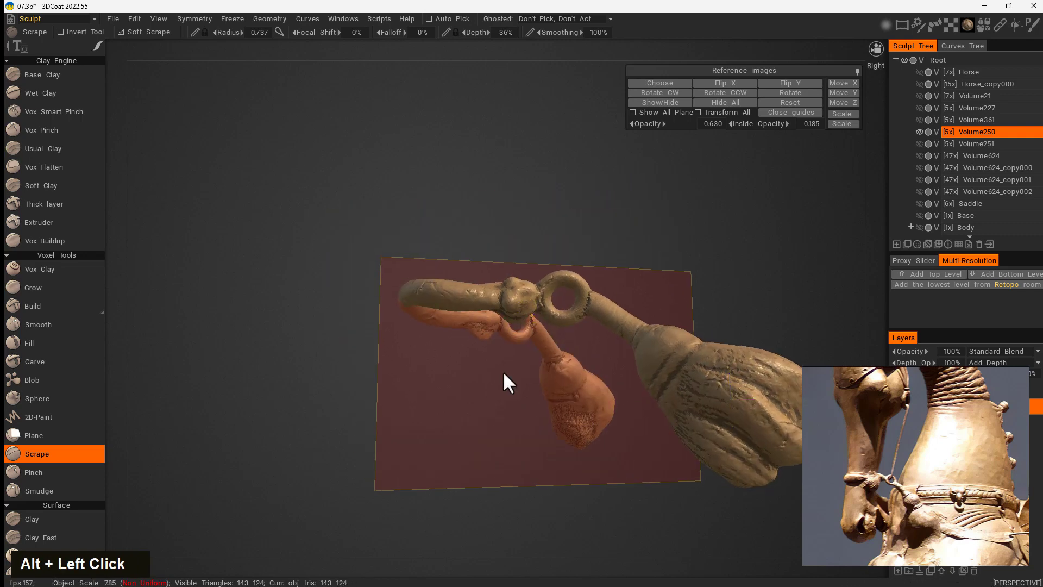
left_click_drag(508, 383, 538, 367, "alt")
left_click_drag(523, 277, 314, 396, "alt")
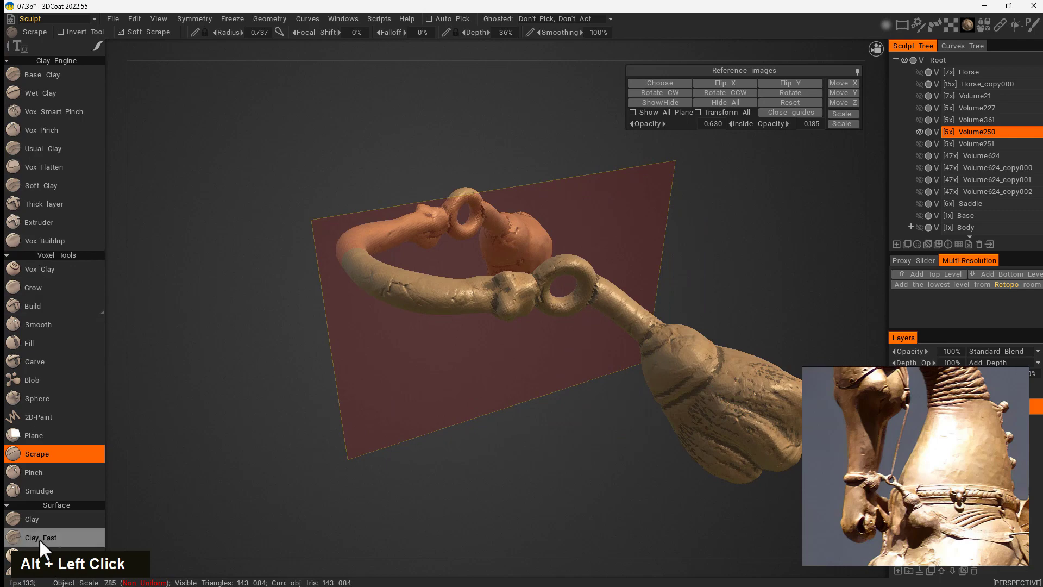
Step: Round out the noseband knob beside the ring using Soft Clay with a radius of 0.810
left_click(64, 184)
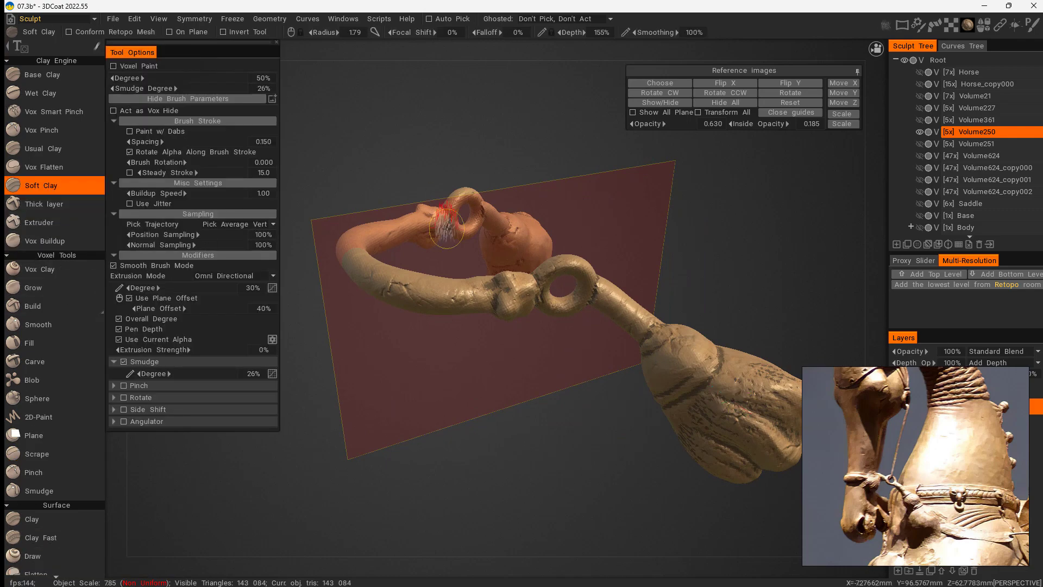
right_click_drag(474, 305, 543, 377, "alt")
middle_click_drag(542, 377, 565, 366, "alt")
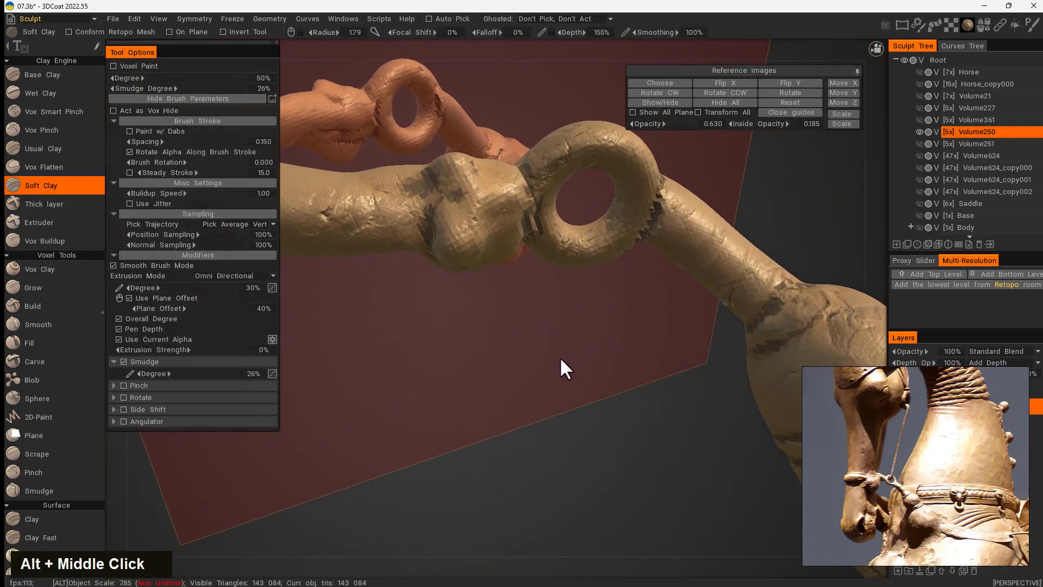
left_click_drag(566, 366, 643, 463, "alt")
right_click_drag(642, 463, 612, 431, "alt")
mouse_move(613, 431)
left_mouse_down("alt")
mouse_move(596, 450)
mouse_move(576, 413)
left_mouse_up("alt")
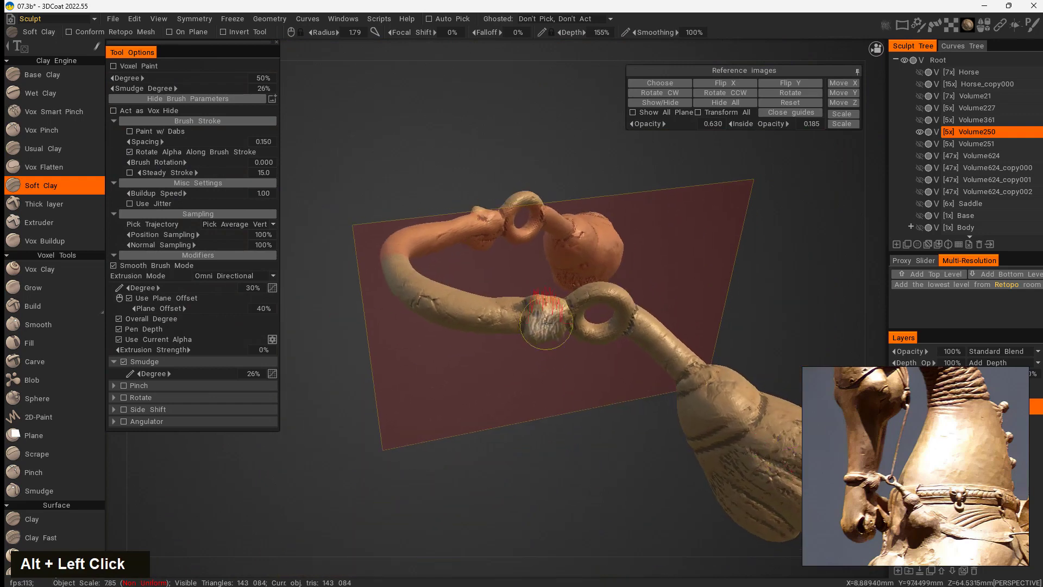
right_click_drag(545, 324, 536, 326)
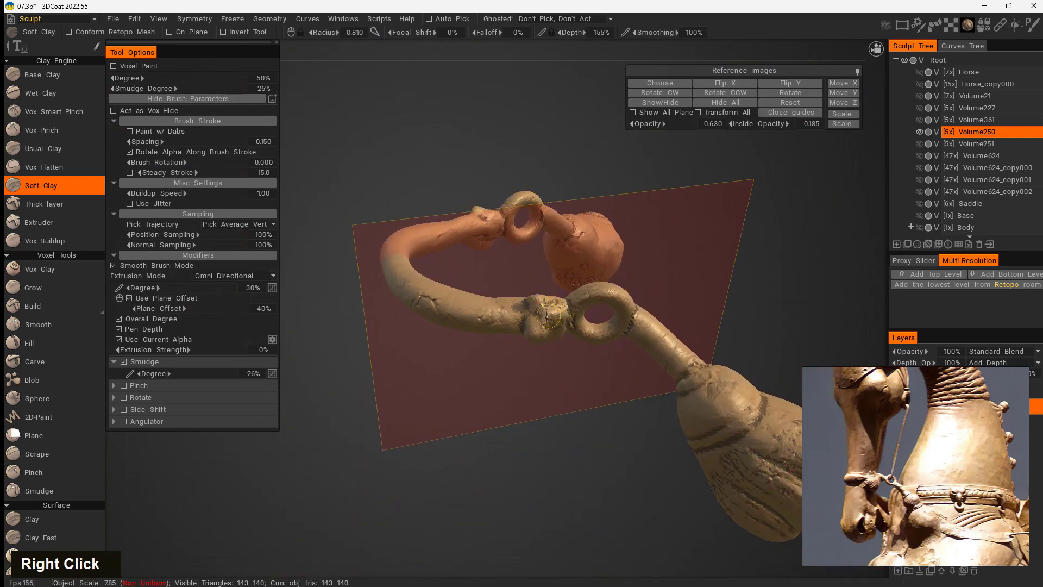
left_click_drag(466, 307, 556, 382, "alt")
left_click_drag(483, 406, 510, 510, "alt")
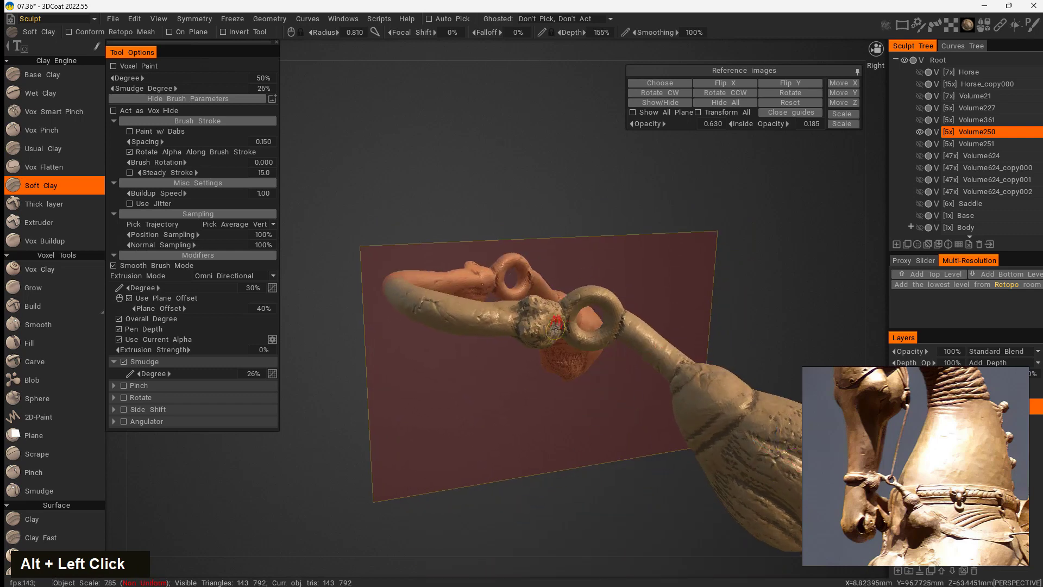
left_click_drag(537, 368, 883, 192, "alt")
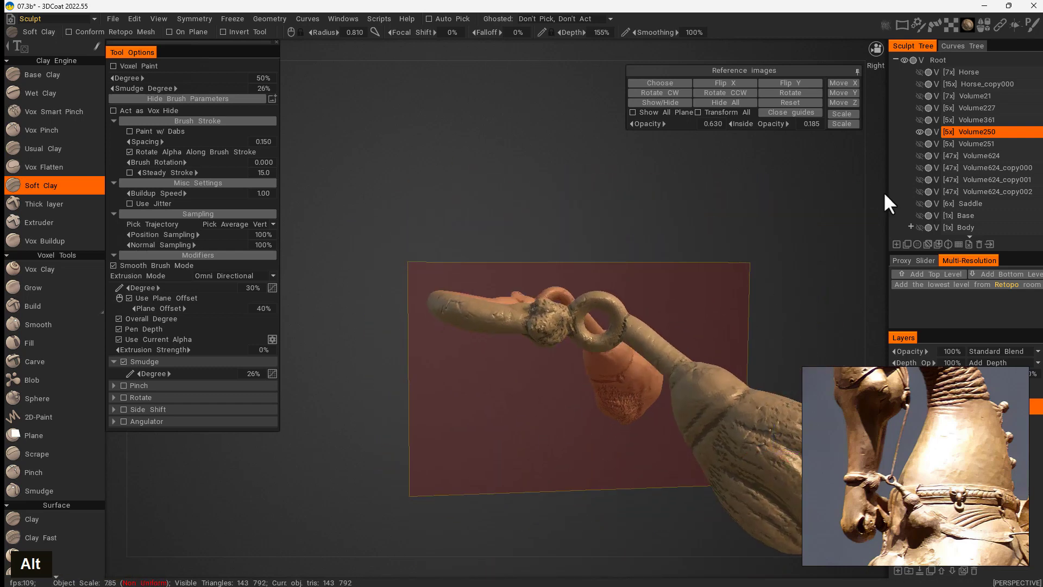
middle_click_drag(650, 367, 584, 390, "alt")
left_click_drag(584, 390, 564, 484, "alt")
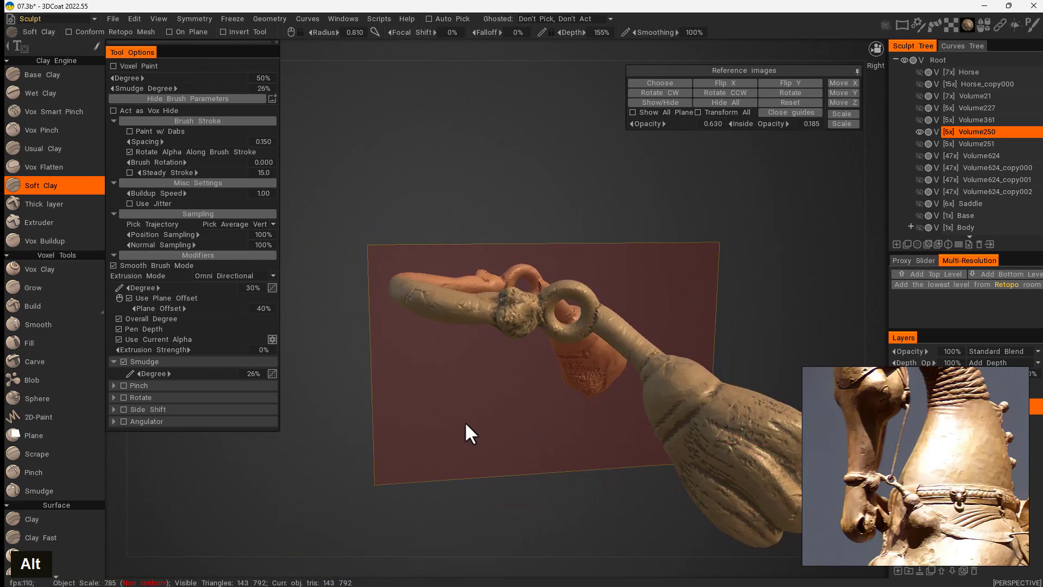
Step: Reshape the knob beside the ring using the Move tool with a radius of 2.49 and a move degree of 44%
key("space")
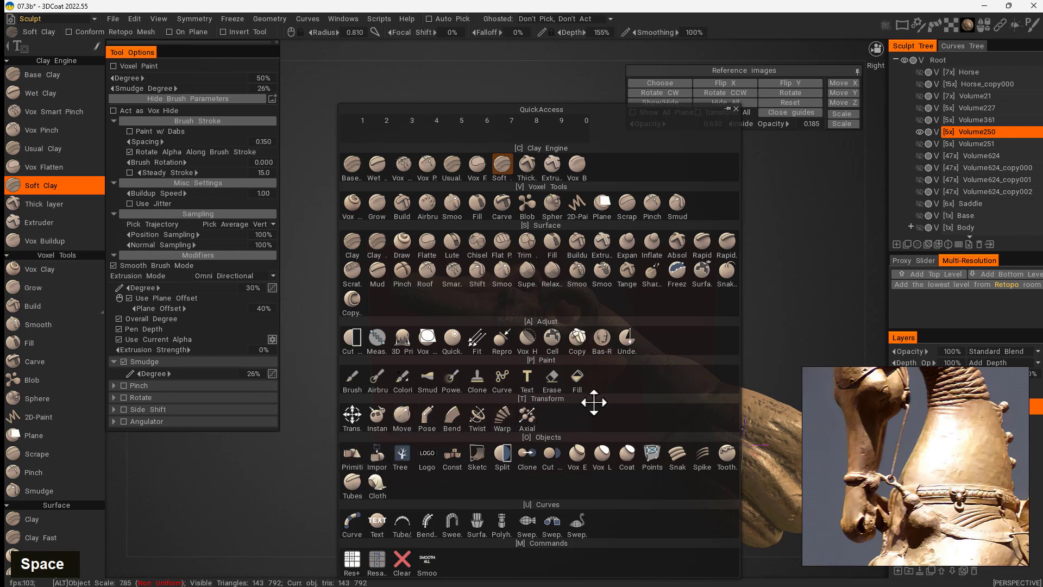
left_click(403, 417)
left_click_drag(555, 400, 529, 317, "alt")
left_click_drag(538, 373, 536, 328, "alt")
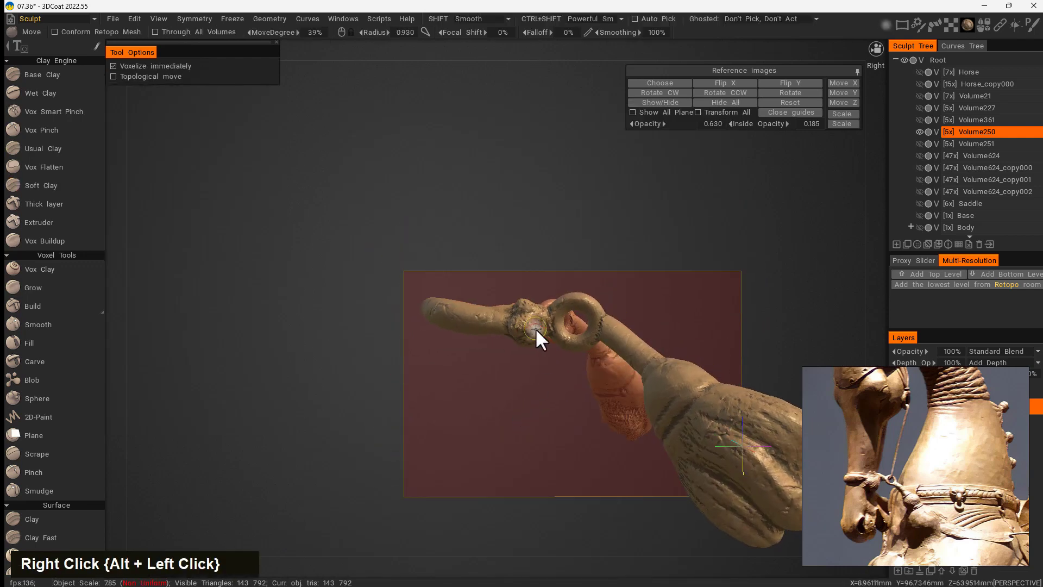
right_click_drag(551, 333, 560, 334)
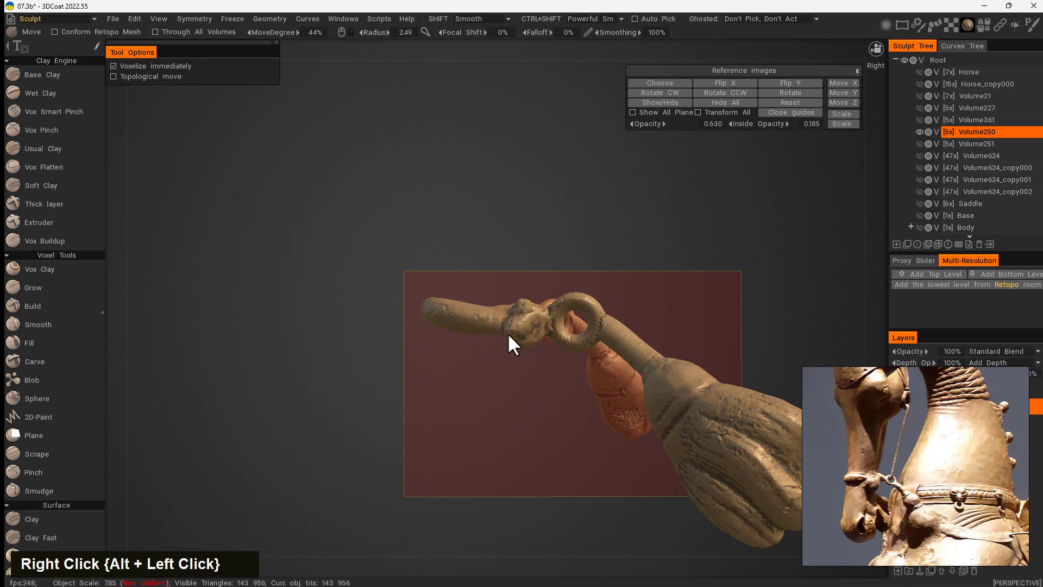
left_click_drag(481, 366, 597, 455, "alt")
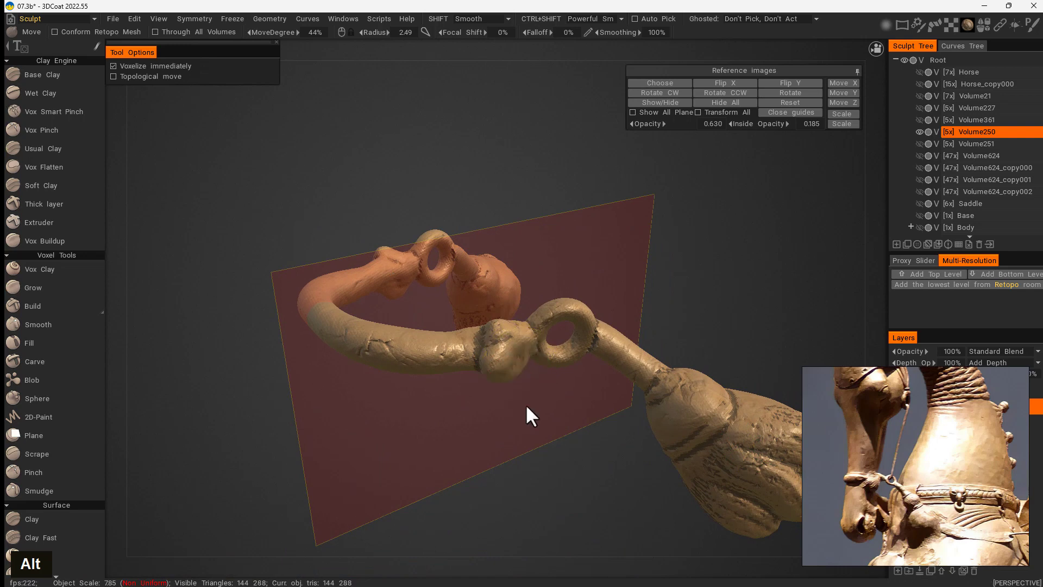
left_click_drag(526, 403, 570, 261, "alt")
left_click_drag(577, 334, 528, 418, "alt")
right_click_drag(528, 420, 581, 424, "alt")
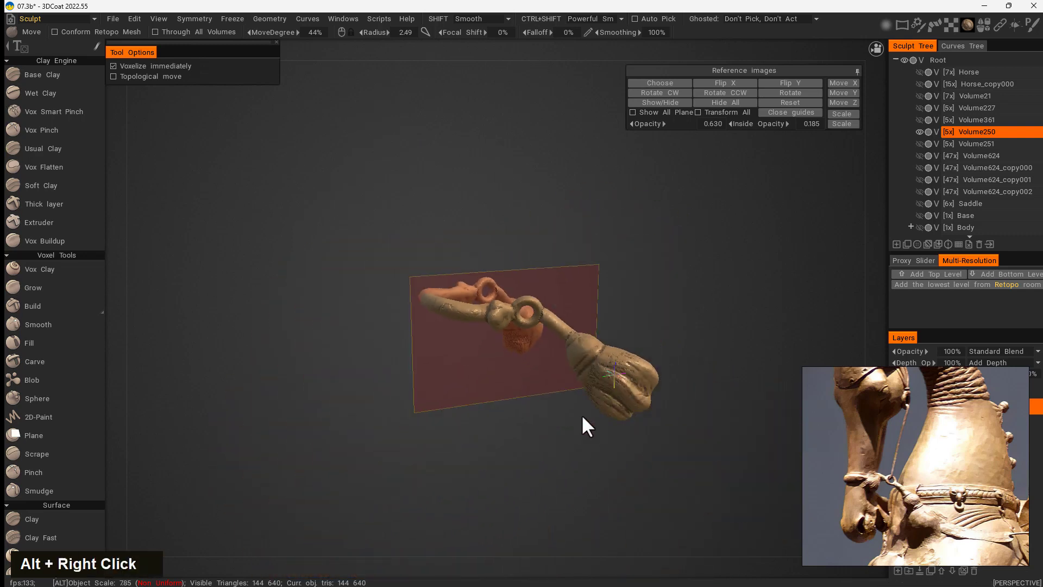
middle_click_drag(582, 424, 554, 410, "alt")
right_click_drag(555, 409, 552, 428, "alt")
mouse_move(552, 429)
left_mouse_down("alt")
mouse_move(538, 456)
mouse_move(445, 322)
left_mouse_up("alt")
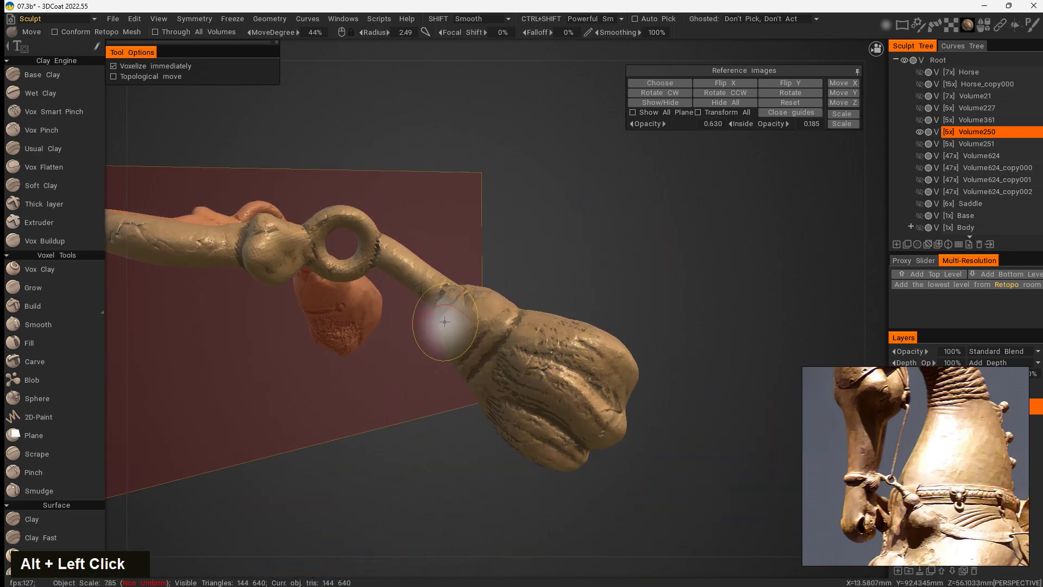
Step: Reshape the noseband's ring with the Move tool at a radius of 4.66
mouse_move(402, 269)
right_mouse_down()
mouse_move(436, 276)
mouse_move(395, 315)
right_mouse_up()
mouse_move(395, 314)
left_mouse_down("alt")
mouse_move(384, 209)
mouse_move(359, 261)
mouse_move(375, 271)
left_mouse_up("alt")
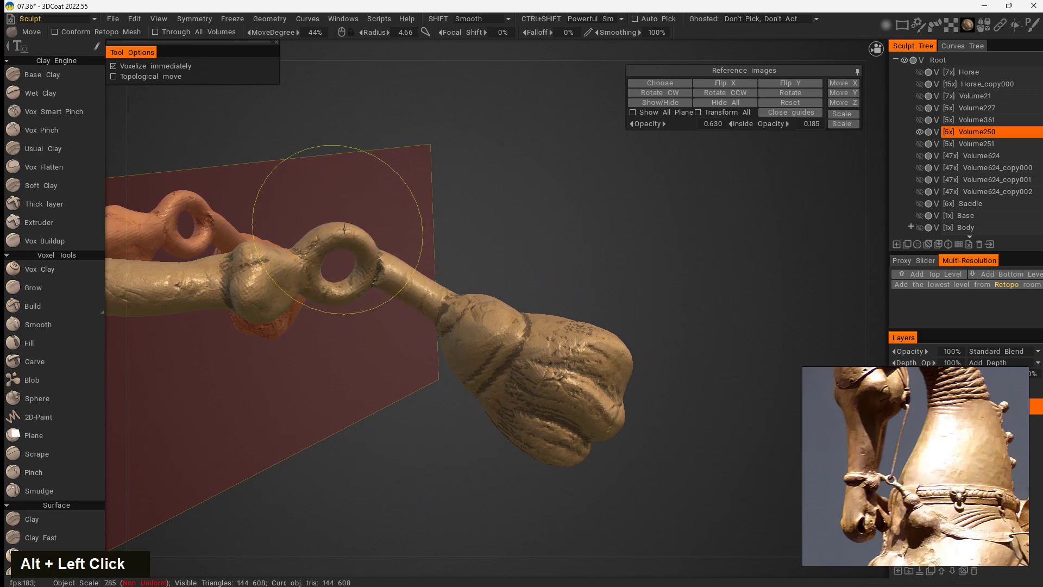
left_click_drag(335, 301, 355, 301)
mouse_move(405, 423)
left_mouse_down("alt")
mouse_move(357, 379)
mouse_move(373, 421)
left_mouse_up("alt")
left_click_drag(361, 279, 377, 216)
Step: Refine the ring and the tassel's cap with the Move tool at a radius of 3.20
right_click_drag(350, 265, 336, 258)
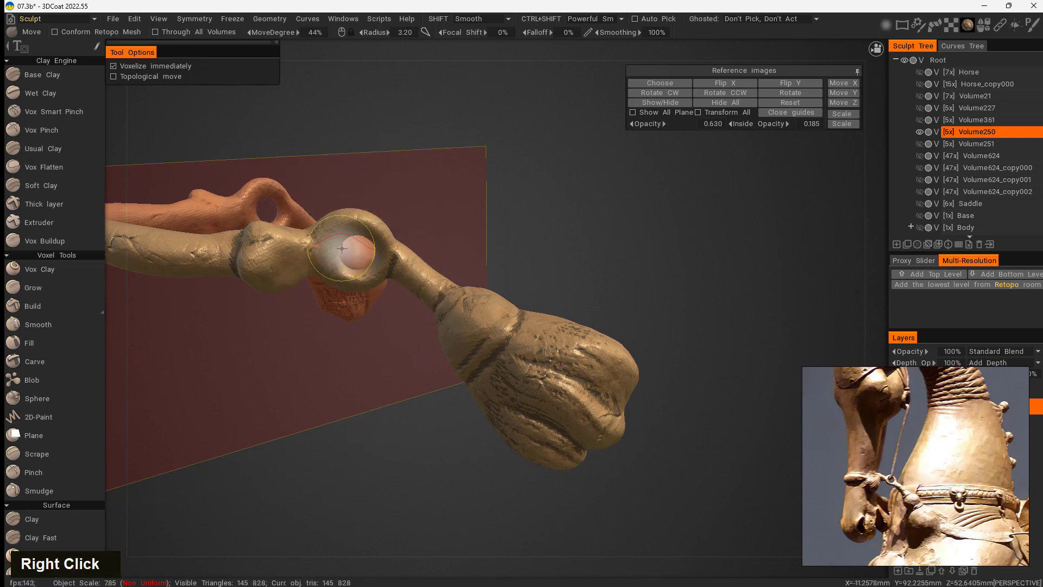
mouse_move(350, 252)
left_mouse_down()
mouse_move(329, 251)
mouse_move(310, 225)
left_mouse_up()
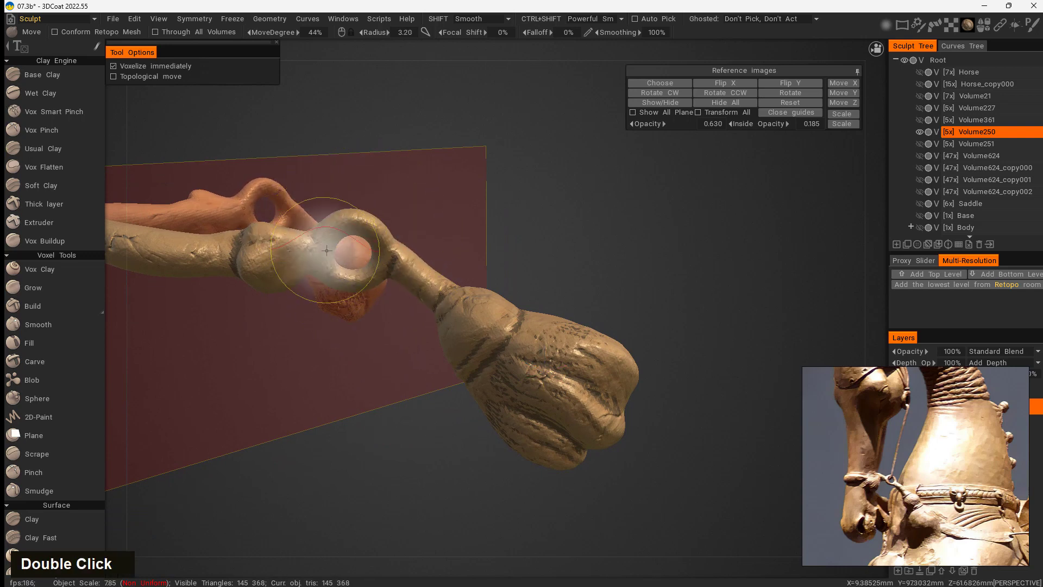
mouse_move(394, 380)
left_mouse_down("alt")
mouse_move(366, 330)
mouse_move(396, 375)
left_mouse_up("alt")
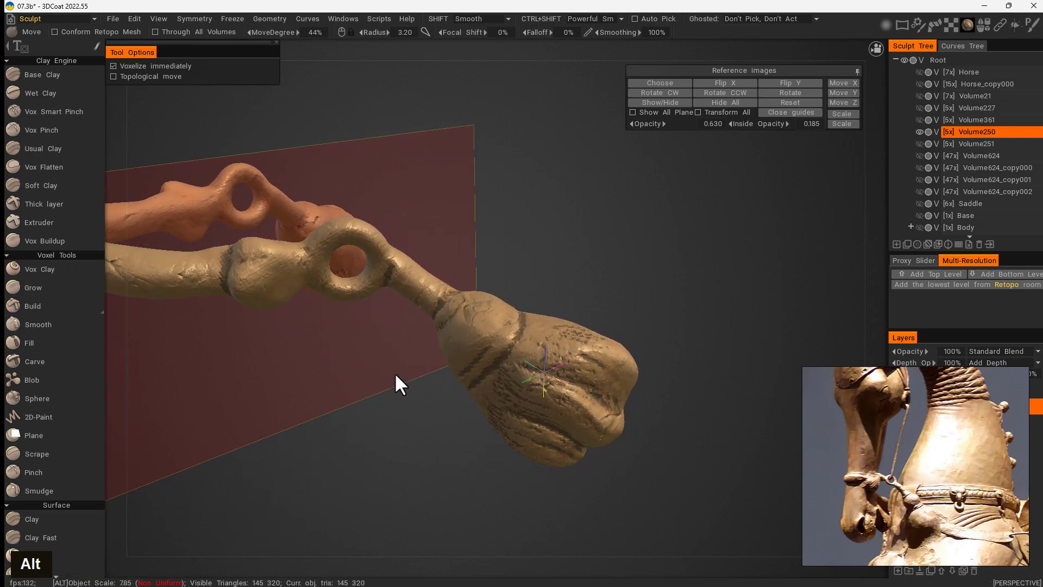
left_click_drag(382, 261, 360, 267)
mouse_move(401, 383)
left_mouse_down("alt")
mouse_move(468, 403)
mouse_move(449, 496)
mouse_move(441, 435)
left_mouse_up("alt")
left_click_drag(457, 475, 422, 417, "alt")
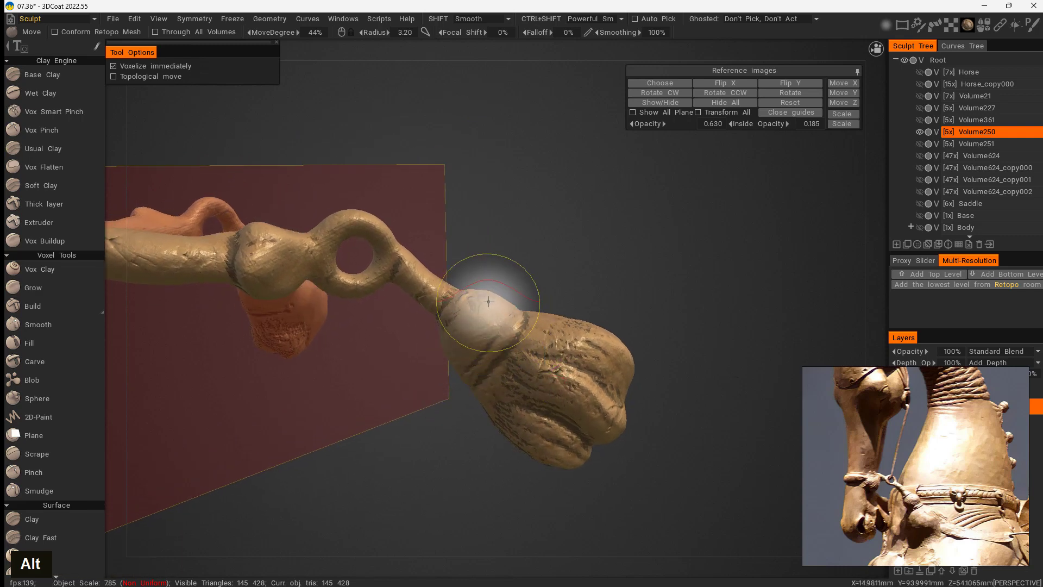
left_click_drag(487, 297, 478, 303)
Step: Scrape the noseband's strap in front of the knob with a radius of 1.17 and a depth of 36%
right_click_drag(471, 434, 421, 389, "alt")
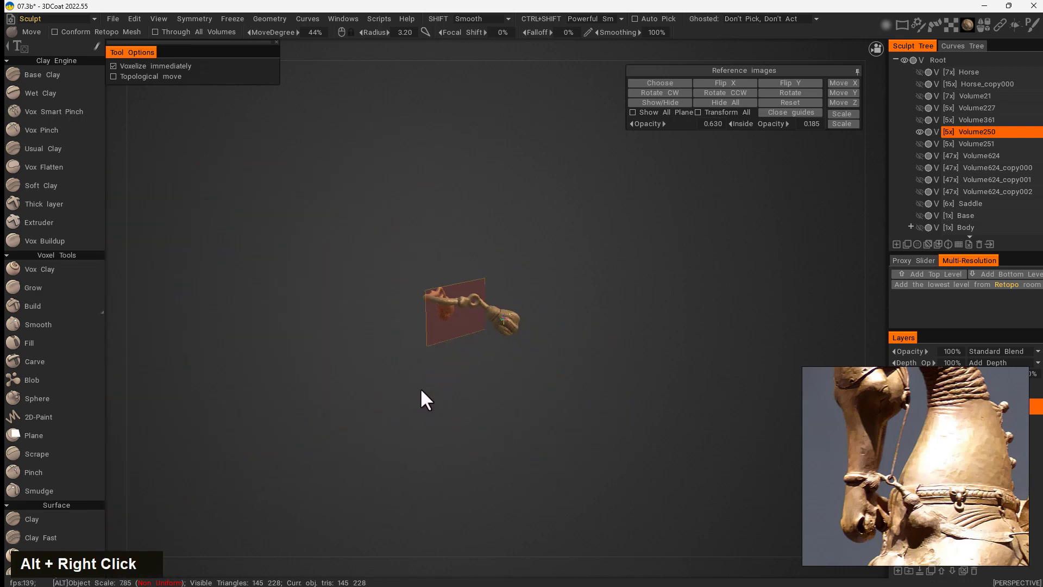
left_click_drag(564, 425, 536, 381, "alt")
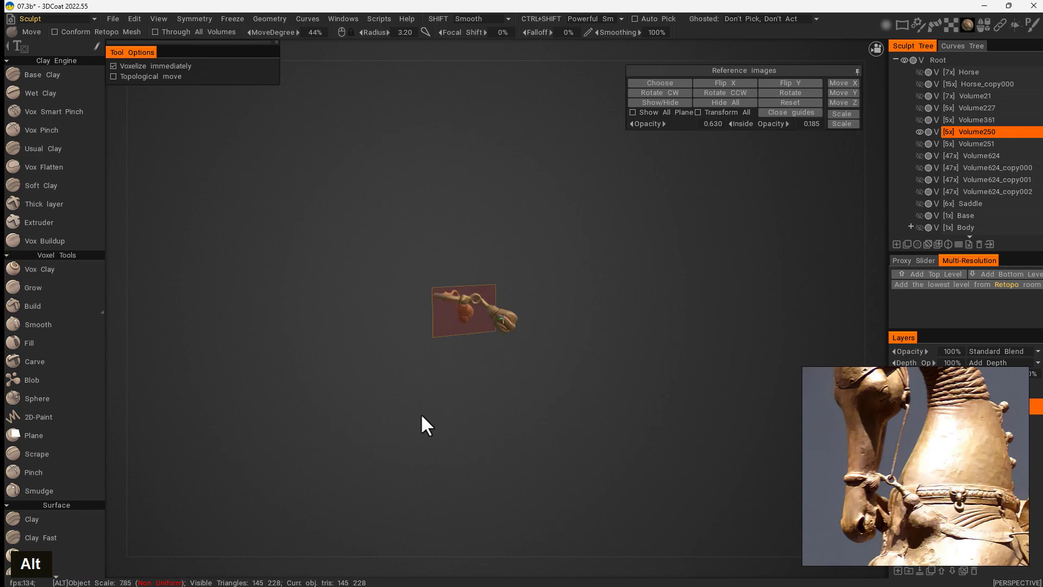
right_click_drag(427, 425, 482, 413, "alt")
middle_click_drag(426, 409, 514, 473, "alt")
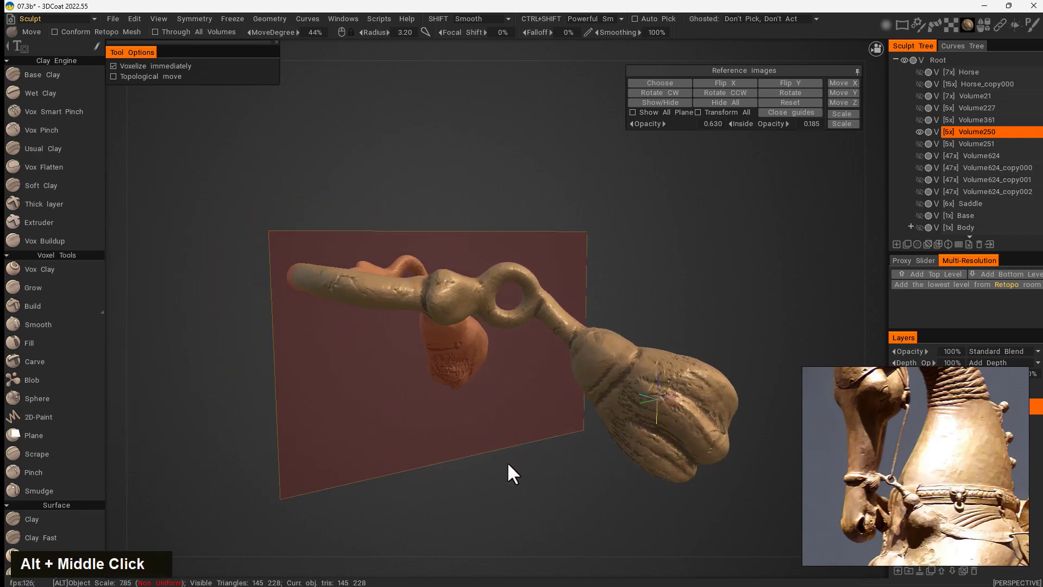
left_click_drag(508, 464, 524, 492, "alt")
right_click_drag(524, 491, 477, 464, "alt")
left_click_drag(477, 464, 424, 445, "alt")
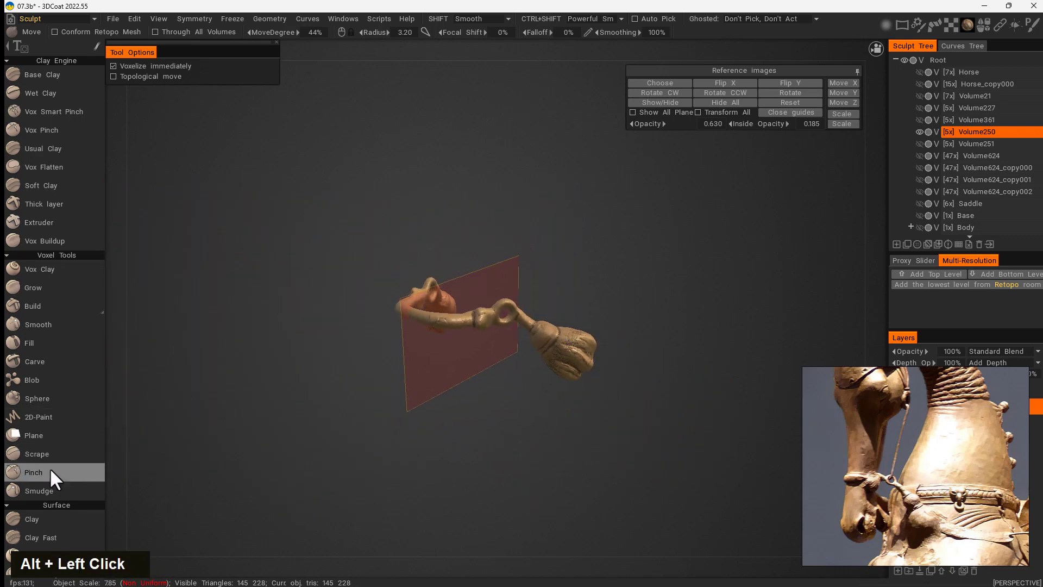
left_click(43, 453)
right_click_drag(361, 368, 474, 386, "alt")
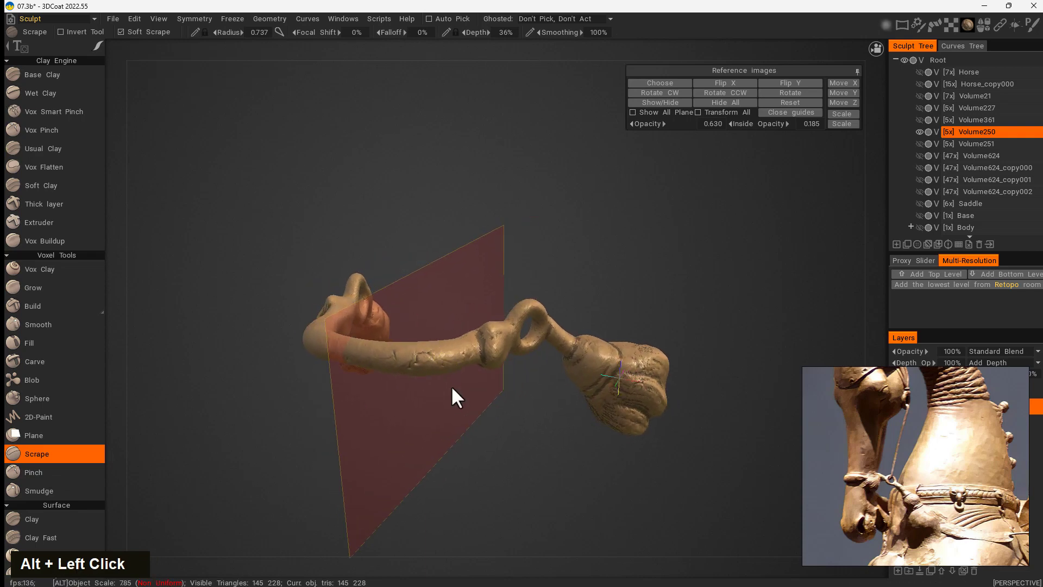
left_click_drag(451, 386, 427, 335, "alt")
right_click_drag(427, 335, 442, 334)
mouse_move(442, 333)
left_mouse_down()
mouse_move(453, 332)
mouse_move(415, 326)
left_mouse_up()
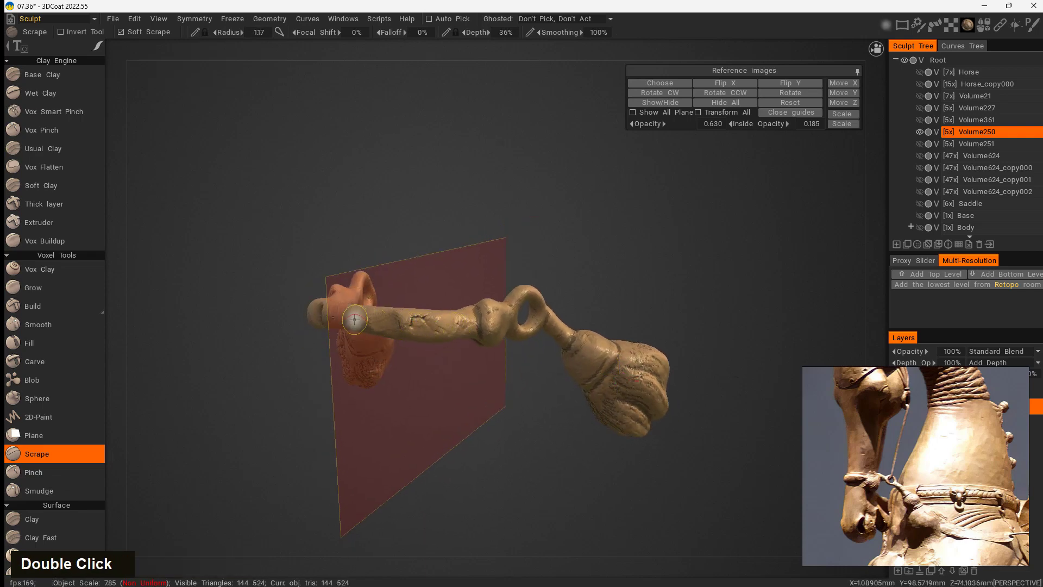
Step: Try to scrape the front of the noseband's strap more lightly, with a depth of 12%
left_click_drag(366, 415, 396, 442, "alt")
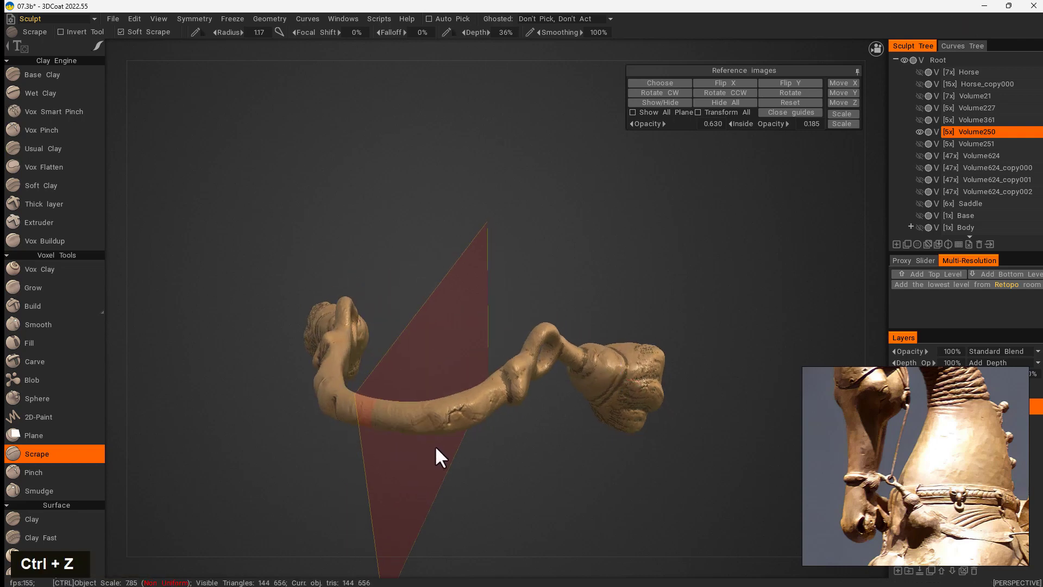
key("ctrl+z")
right_click_drag(473, 410, 483, 408)
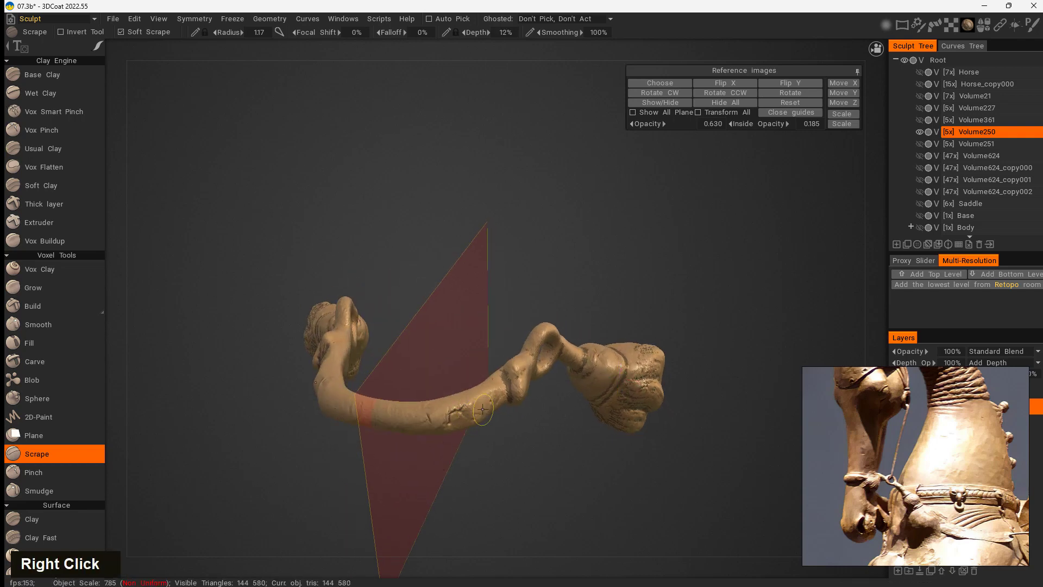
left_click_drag(482, 409, 430, 420)
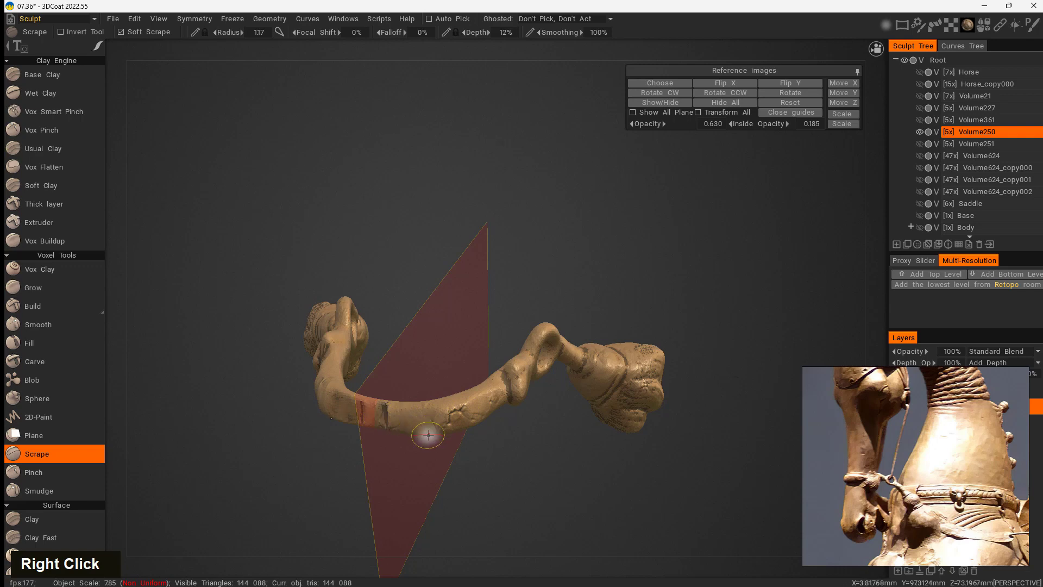
left_click_drag(475, 483, 511, 383, "alt")
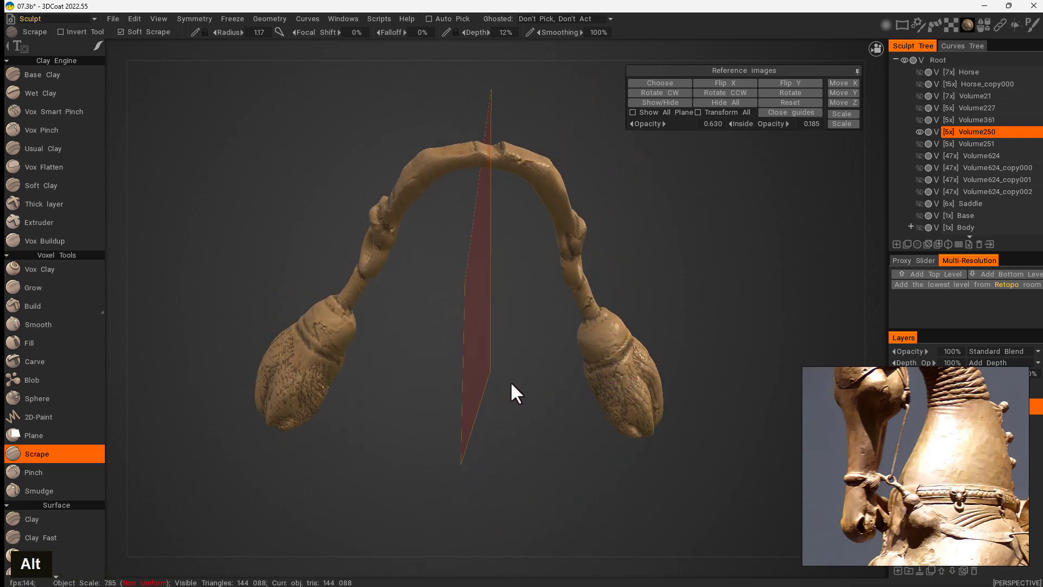
key("ctrl+z")
left_click_drag(624, 252, 608, 226, "alt")
key("ctrl+z")
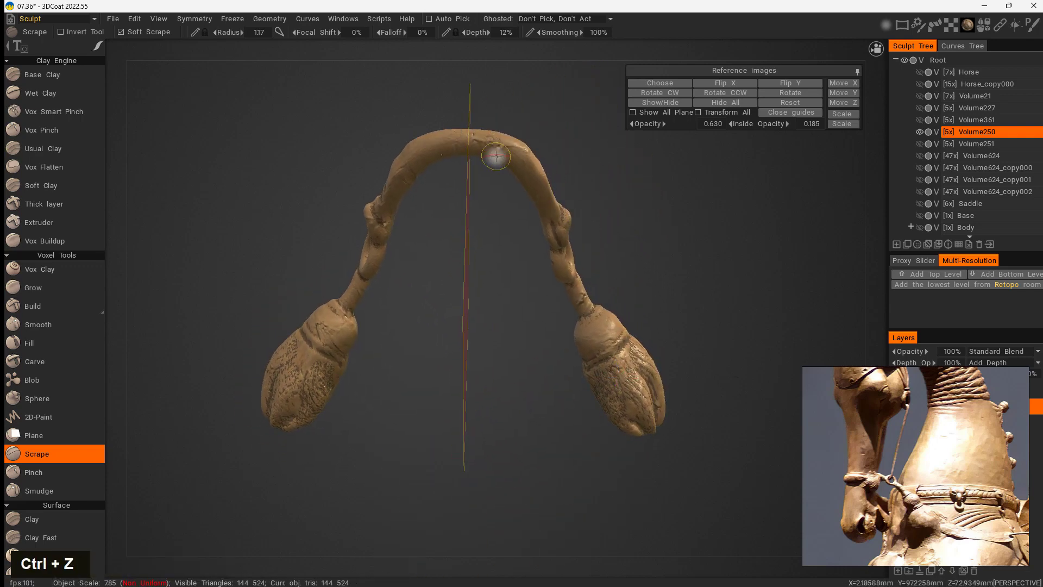
left_click_drag(484, 134, 488, 157, "alt")
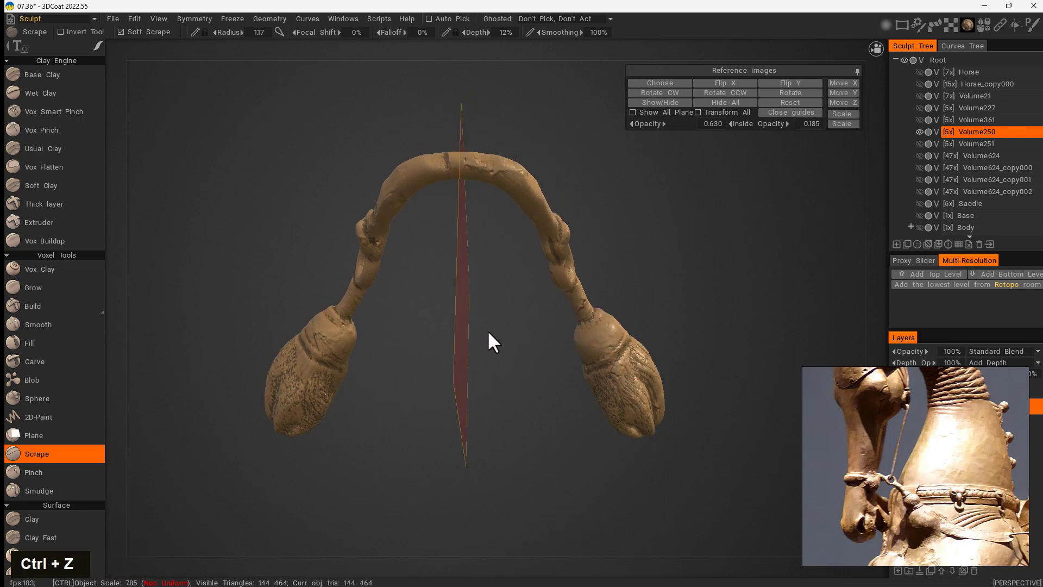
key("ctrl+z")
Step: Flatten the noseband's strap along its front curve using Vox Flatten with a radius of 0.782 and a depth of 48%
left_click_drag(602, 212, 416, 252, "alt")
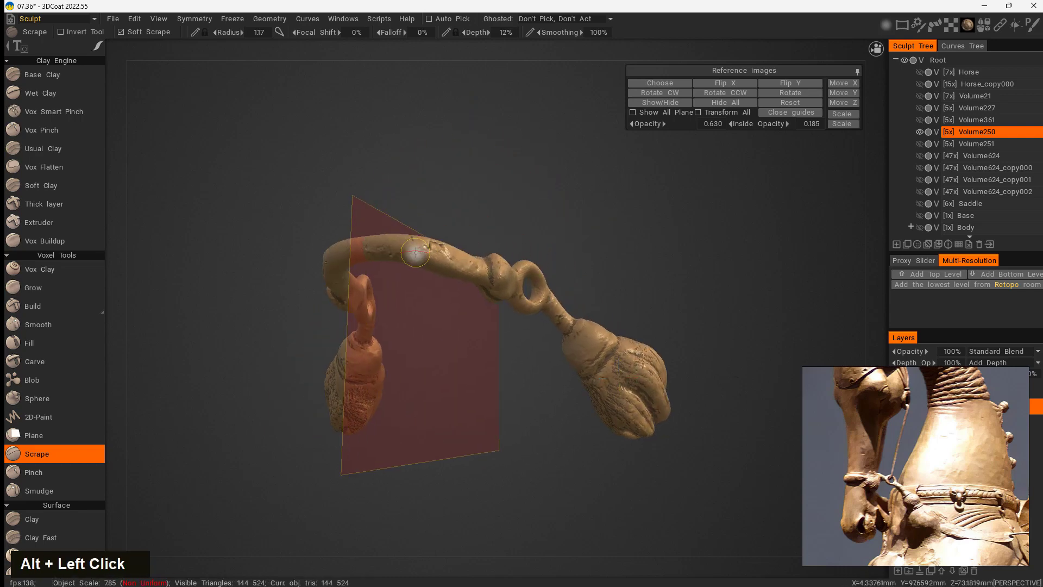
left_click(55, 168)
mouse_move(435, 348)
left_mouse_down("alt")
mouse_move(465, 319)
mouse_move(507, 156)
left_mouse_up("alt")
right_click_drag(507, 157, 466, 152)
mouse_move(466, 152)
left_mouse_down("alt")
mouse_move(570, 201)
mouse_move(565, 213)
left_mouse_up("alt")
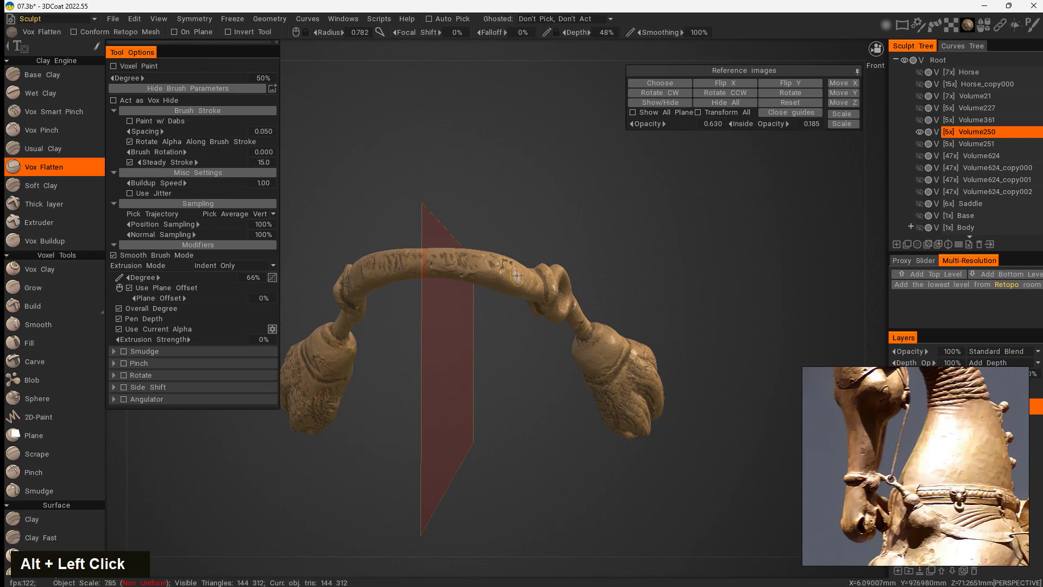
left_click_drag(517, 277, 474, 463, "alt")
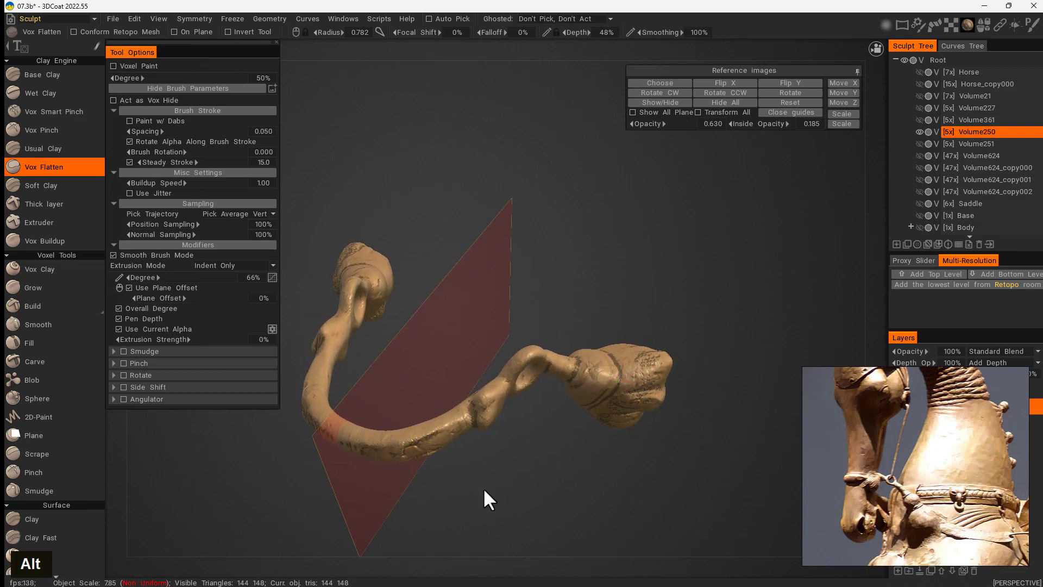
Step: Show the Horse volume together with Volume250 and add a new empty volume to the sculpt tree
left_click_drag(484, 497, 501, 470, "alt")
right_click_drag(501, 471, 500, 449, "alt")
left_click_drag(500, 449, 455, 412, "alt+shift")
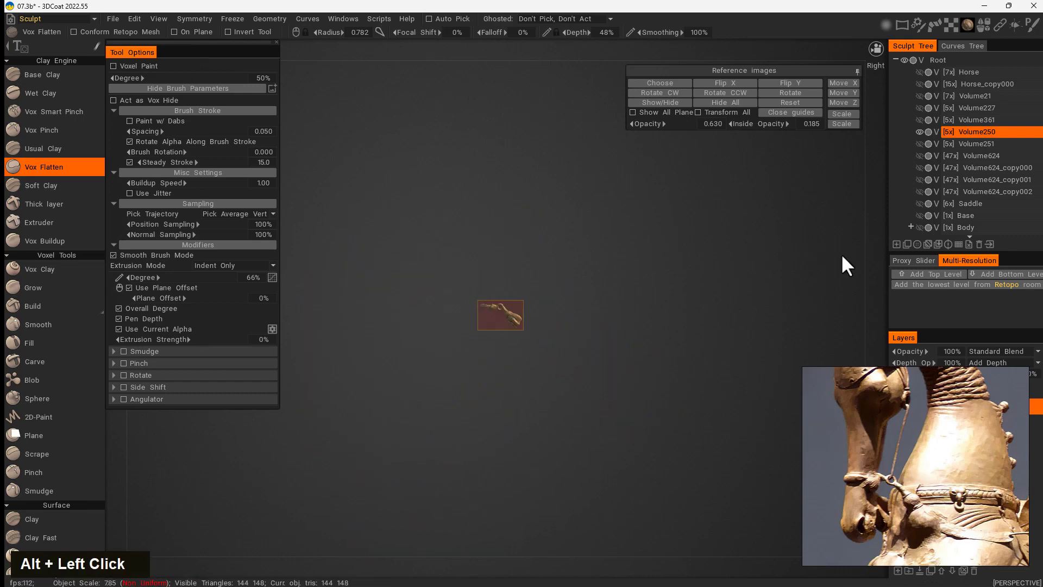
left_click(919, 71)
right_click_drag(476, 378, 594, 344, "alt")
middle_click_drag(594, 345, 622, 330, "alt")
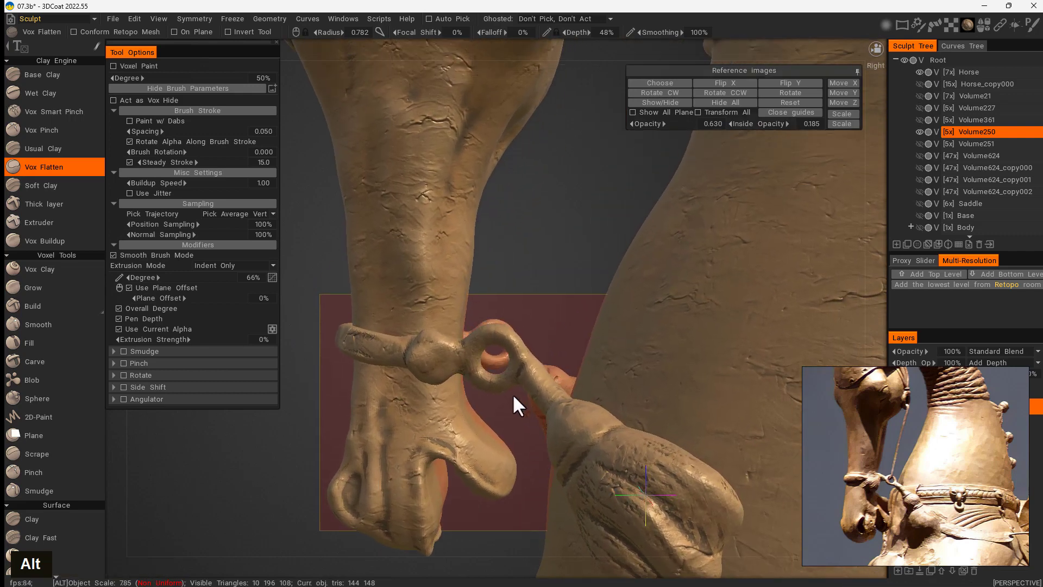
mouse_move(512, 400)
right_mouse_down("alt")
mouse_move(524, 415)
mouse_move(494, 400)
right_mouse_up("alt")
middle_click_drag(494, 400, 566, 305, "alt")
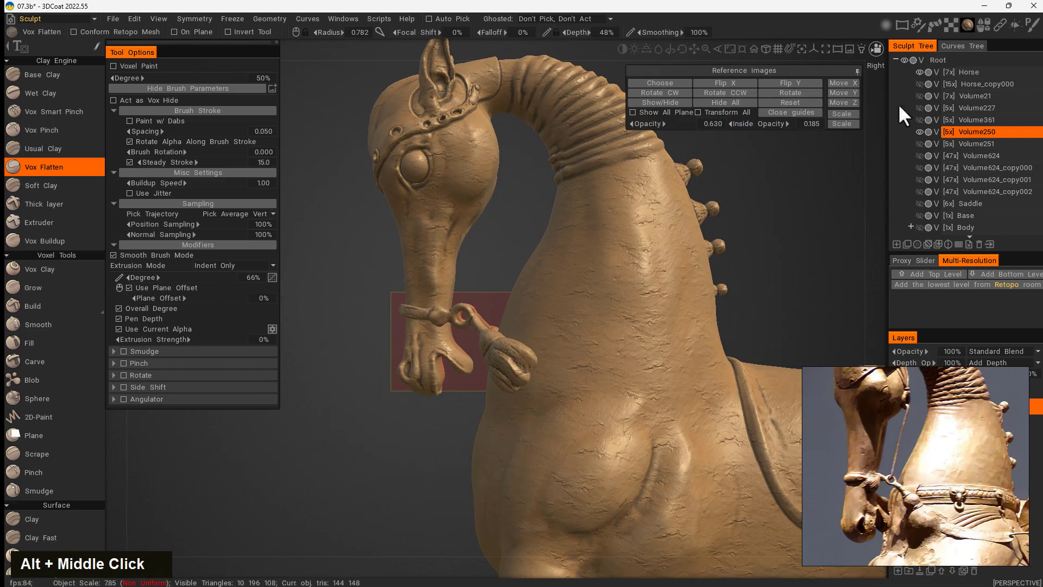
left_click(896, 243)
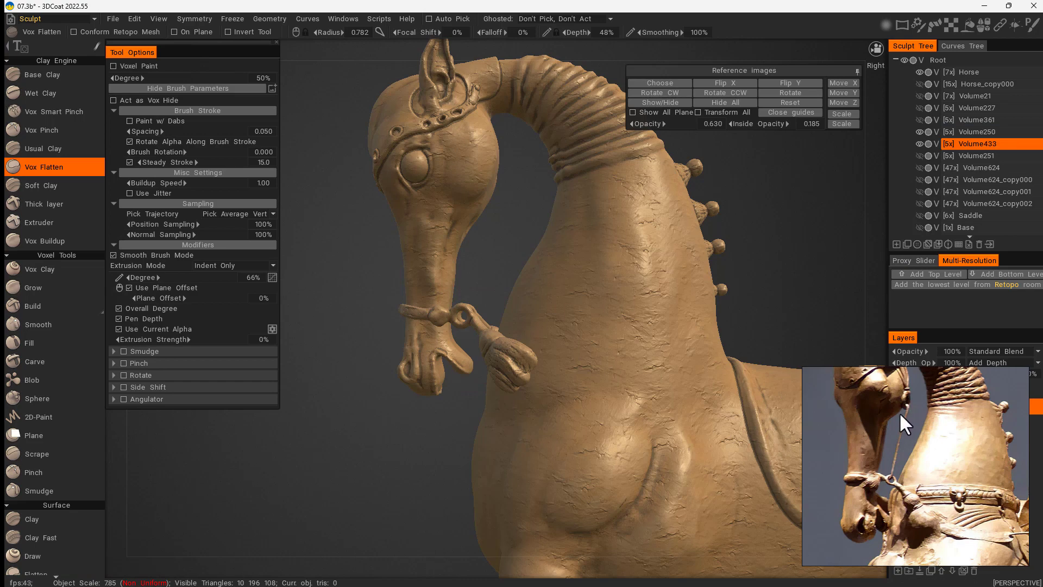
Step: Examine the reference photos for how the rein cords run from the head to the noseband's ring
left_click_drag(898, 412, 894, 459)
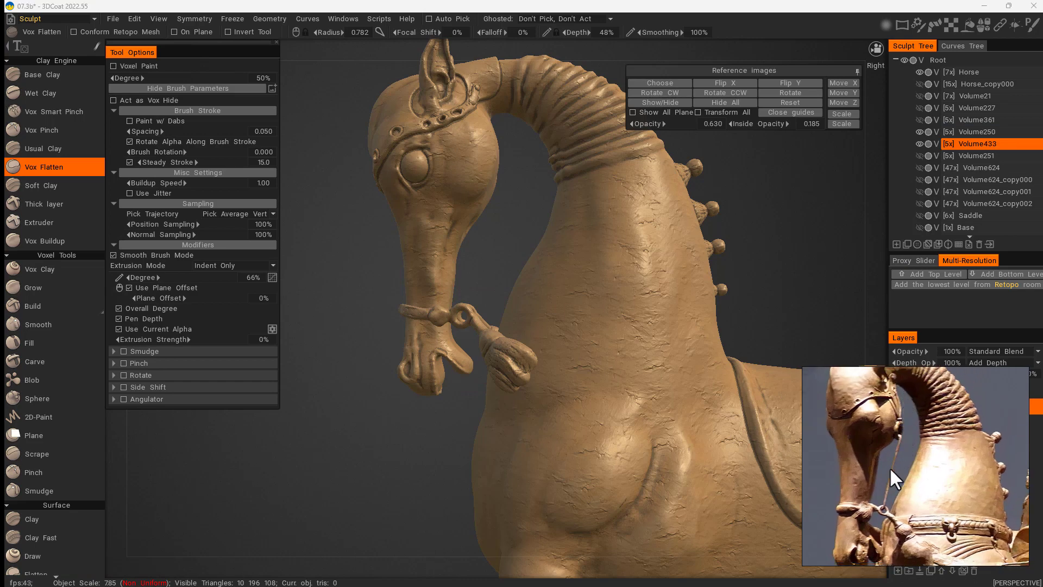
left_click_drag(889, 526, 892, 465, "alt")
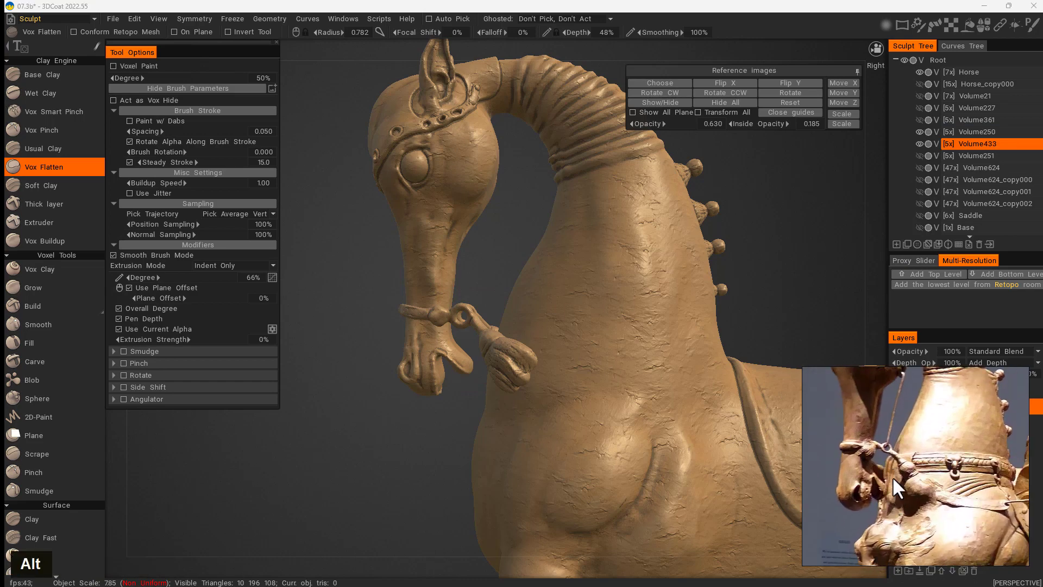
scroll(891, 461, "down", 5)
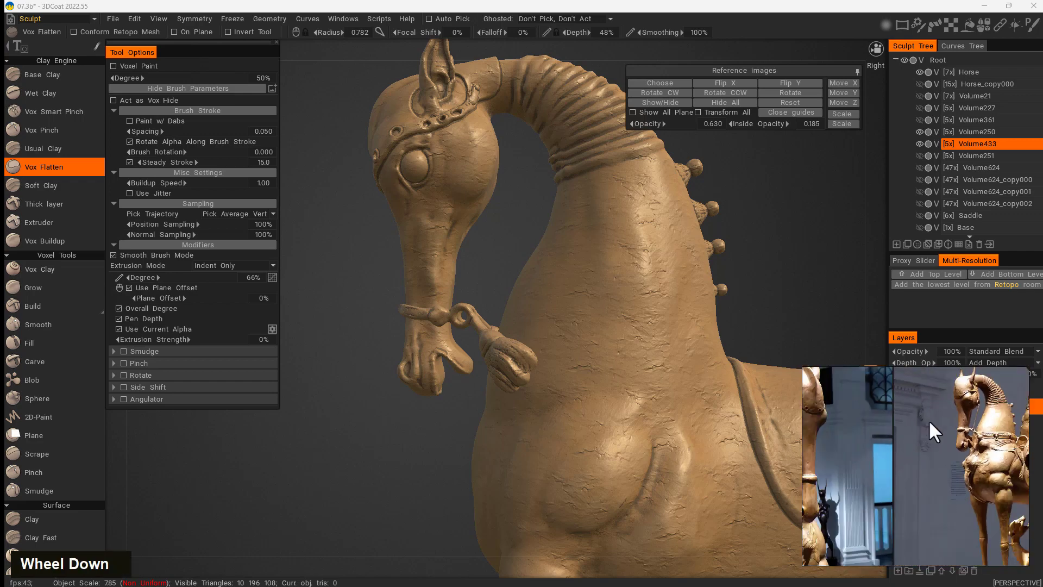
scroll(901, 465, "up", 5)
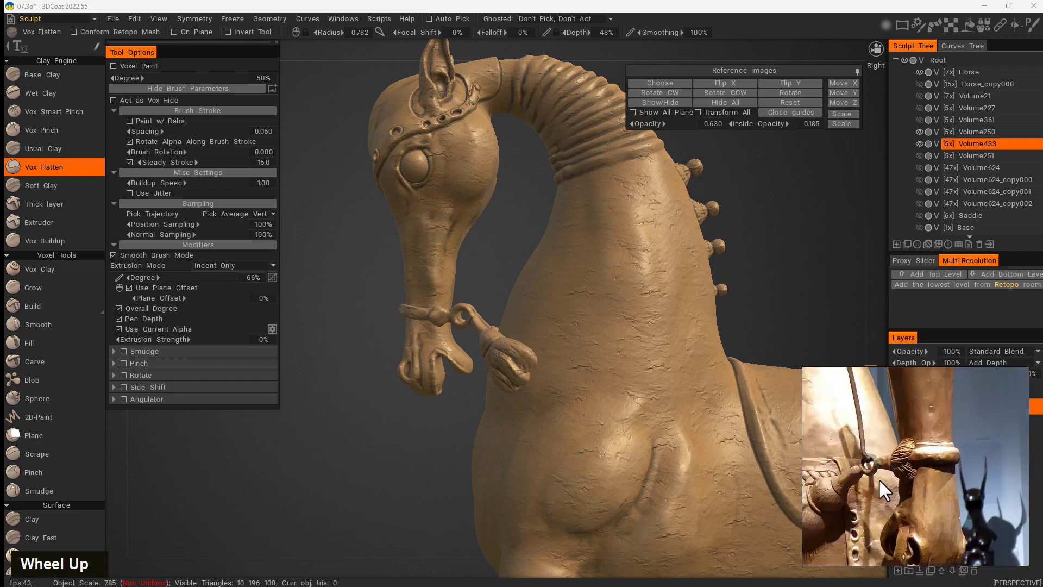
scroll(845, 472, "down", 3)
middle_click(845, 467)
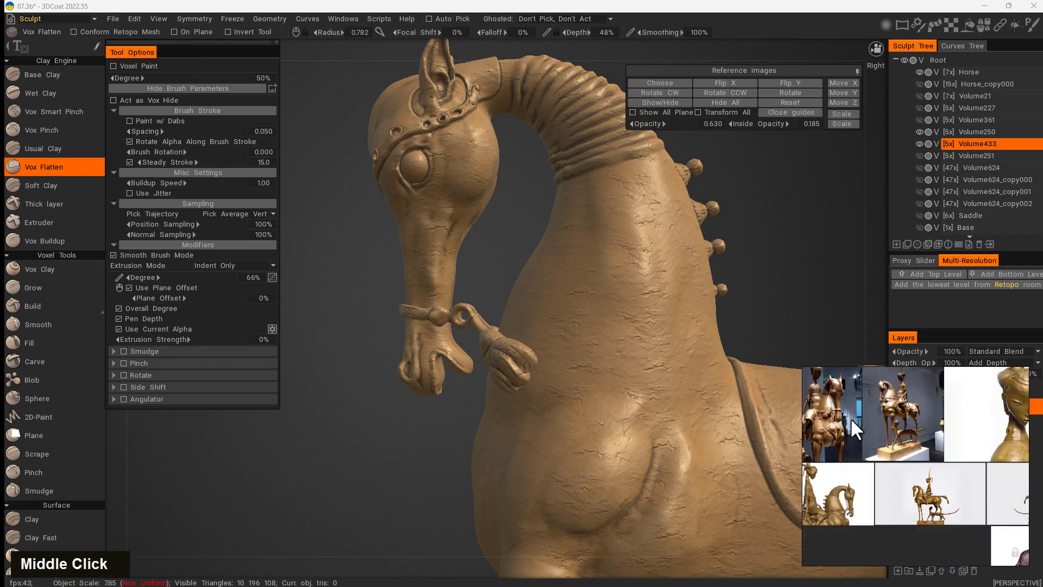
scroll(849, 466, "up", 6)
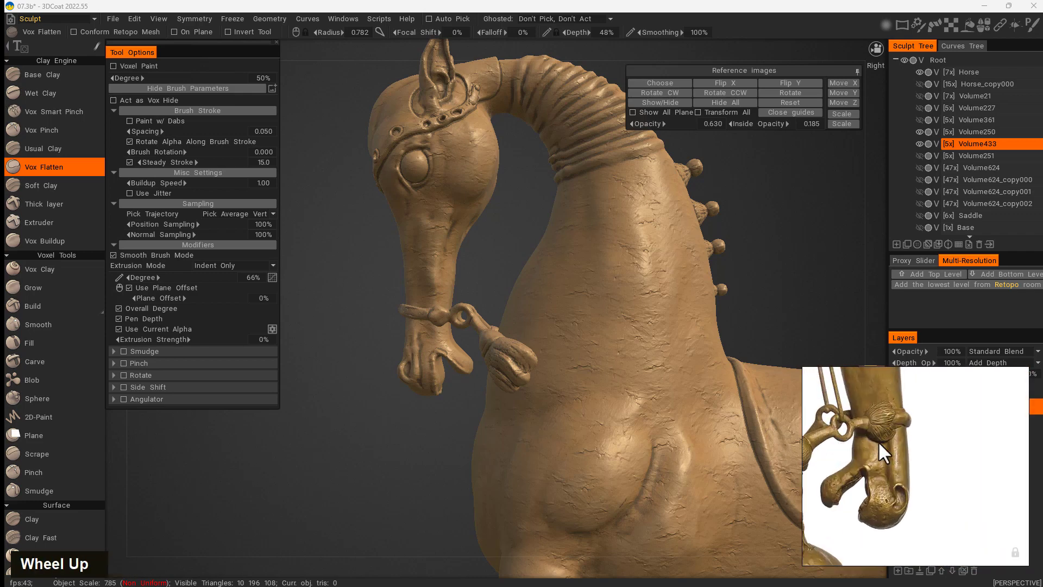
scroll(862, 473, "down", 5)
scroll(885, 472, "up", 3)
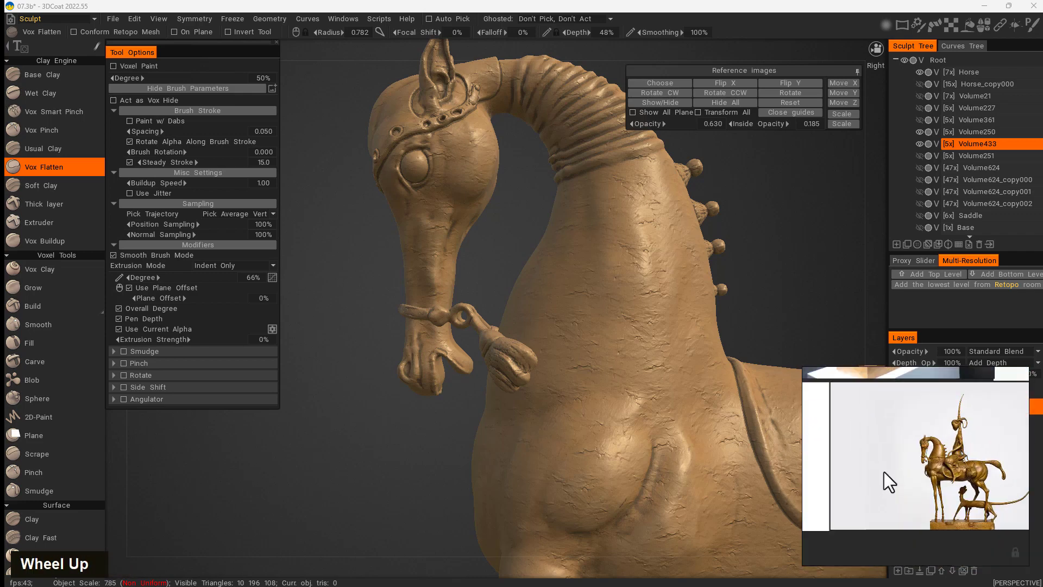
scroll(932, 440, "up", 2)
scroll(938, 460, "down", 5)
scroll(934, 473, "up", 4)
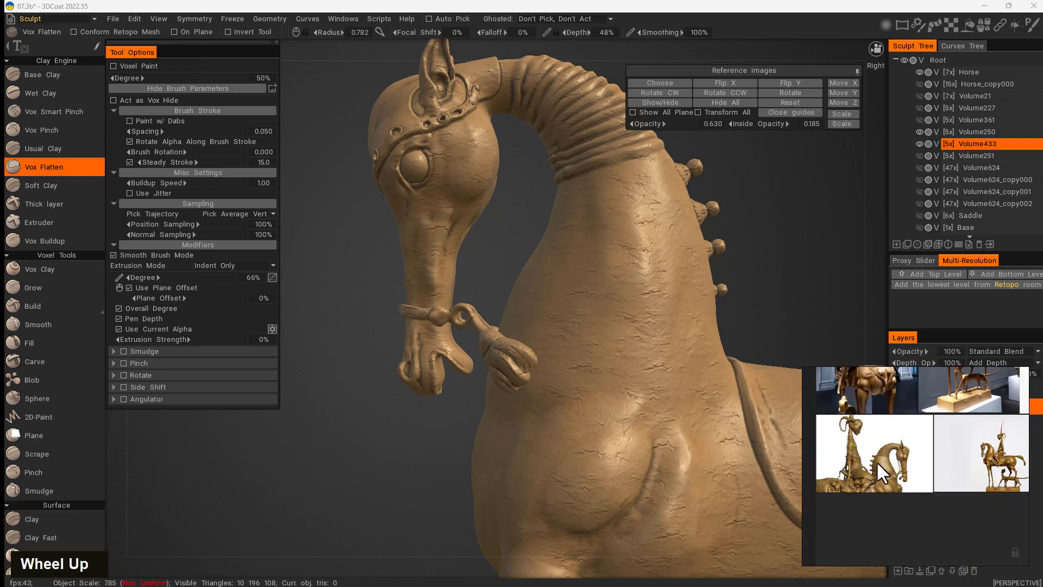
scroll(935, 489, "up", 3)
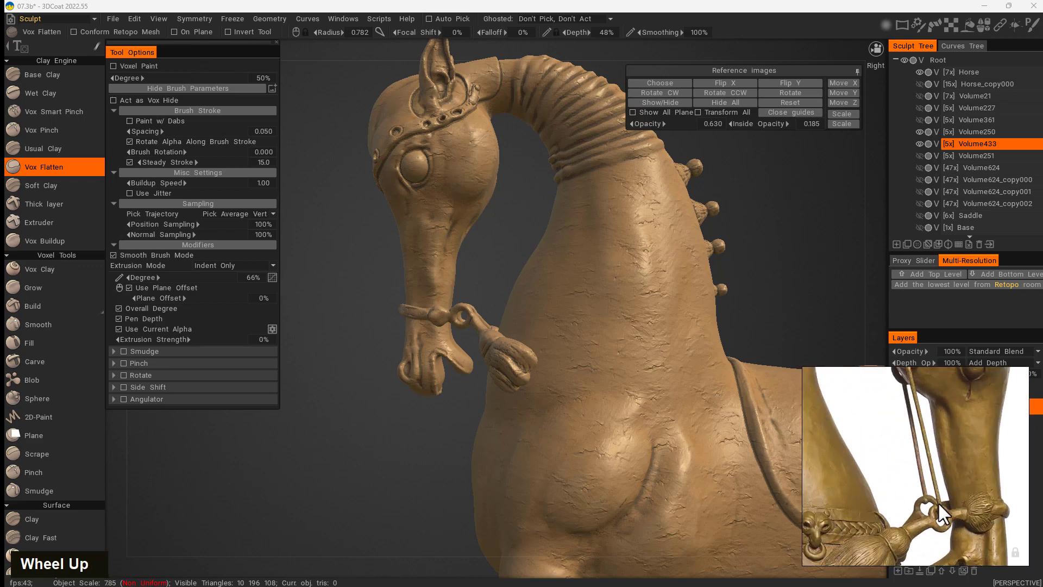
scroll(922, 513, "down", 2)
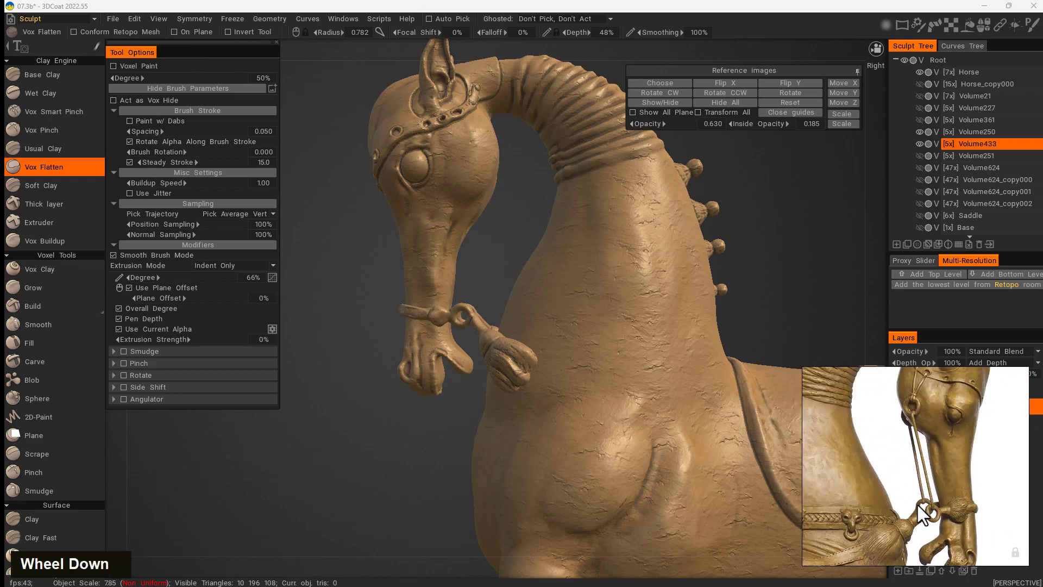
double_click(918, 143)
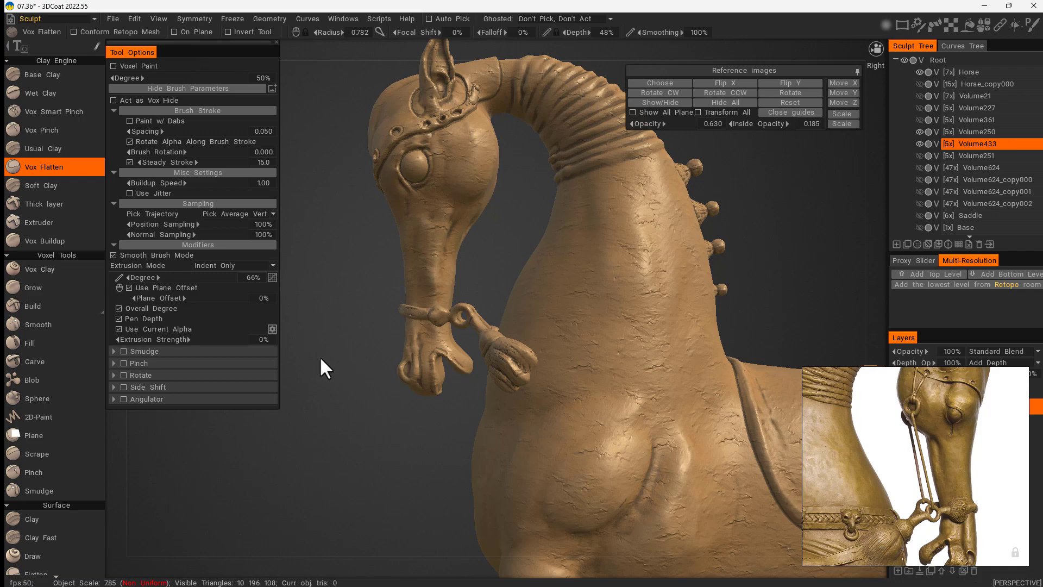
Step: Place a torus primitive on the horse's cheek behind and below the eye, checking its location against the side reference image
key("space")
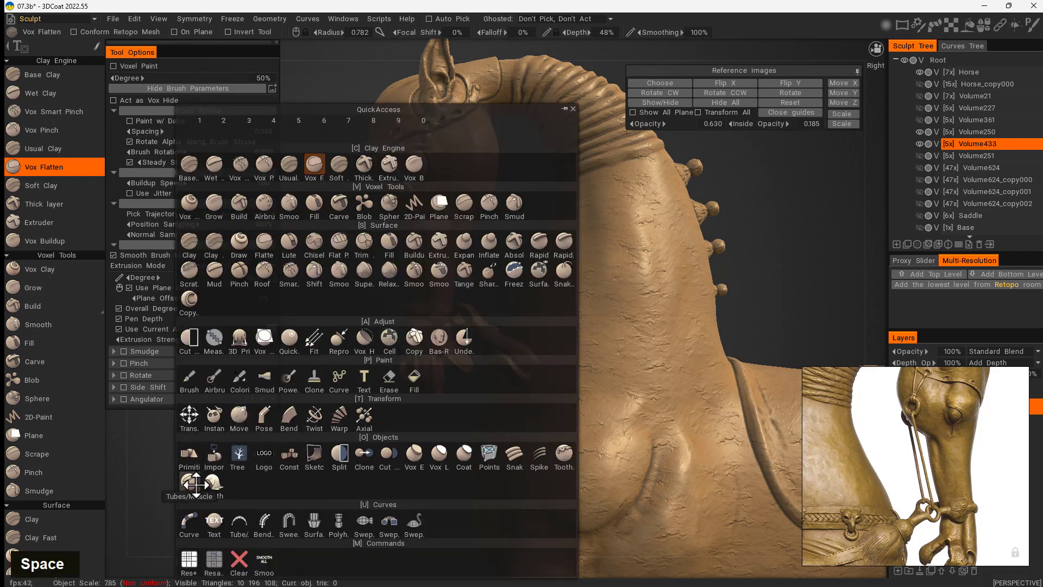
left_click(189, 455)
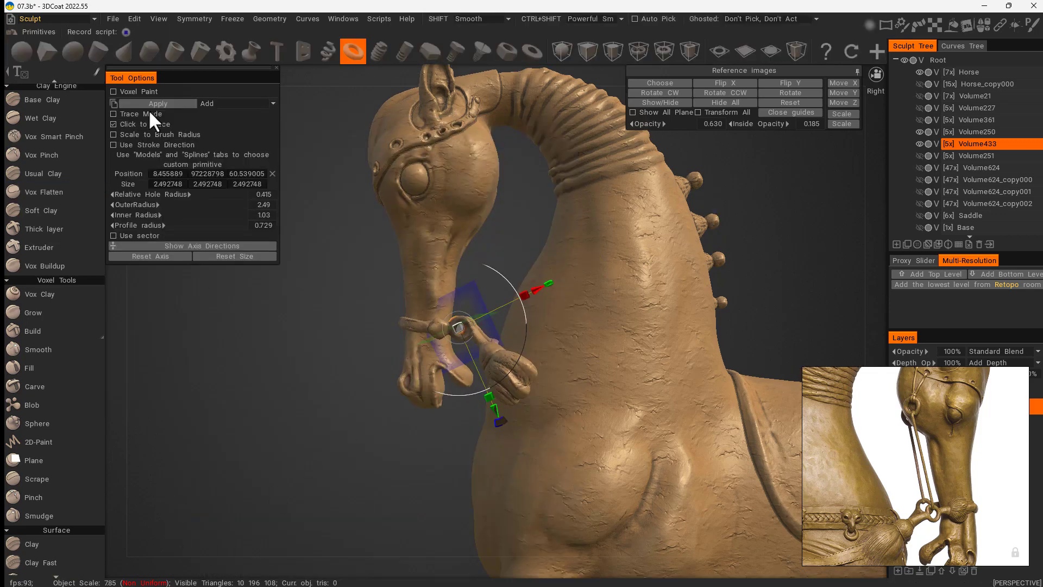
left_click_drag(376, 435, 568, 248, "alt")
middle_click_drag(568, 247, 541, 380, "alt")
left_click_drag(540, 379, 531, 369, "alt")
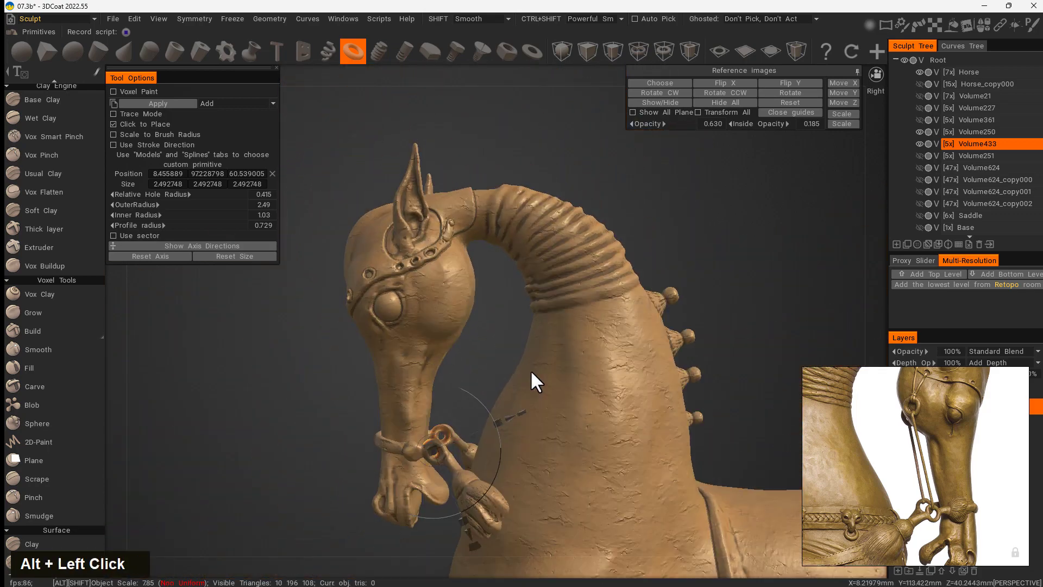
middle_click_drag(647, 367, 648, 363, "alt")
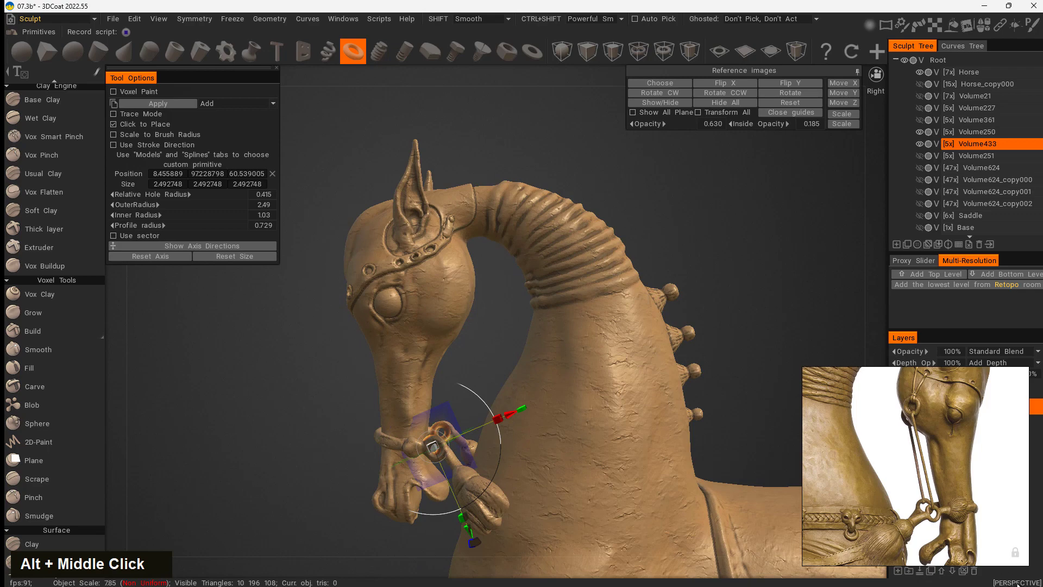
key("5")
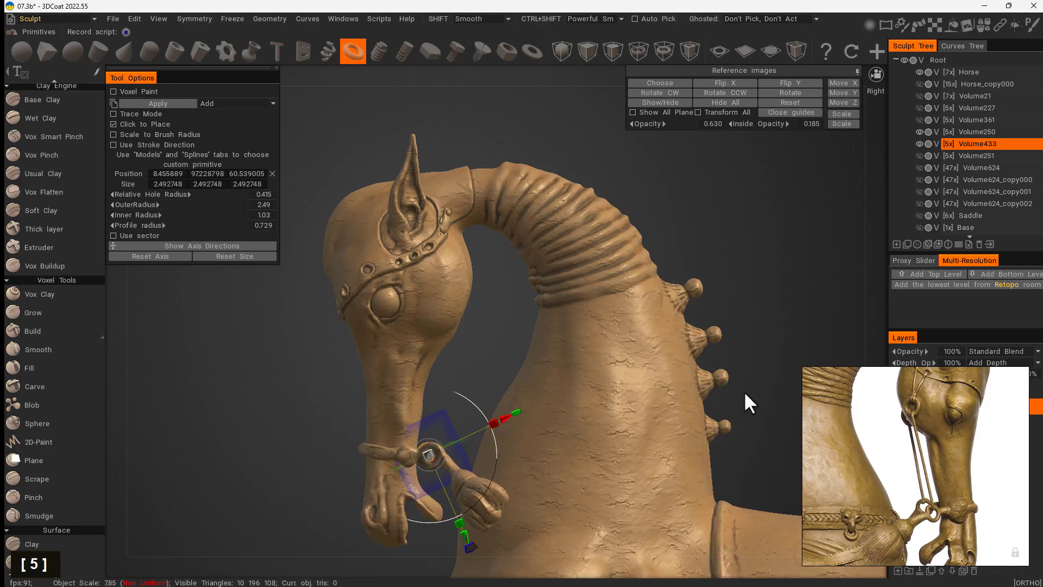
mouse_move(487, 318)
middle_mouse_down()
mouse_move(503, 288)
mouse_move(499, 313)
middle_mouse_up()
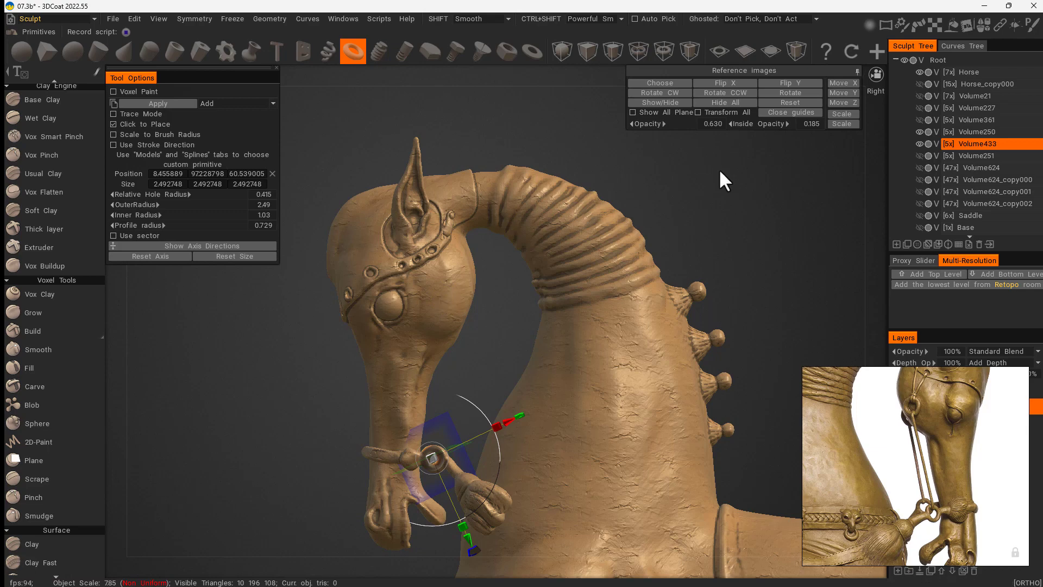
key("u")
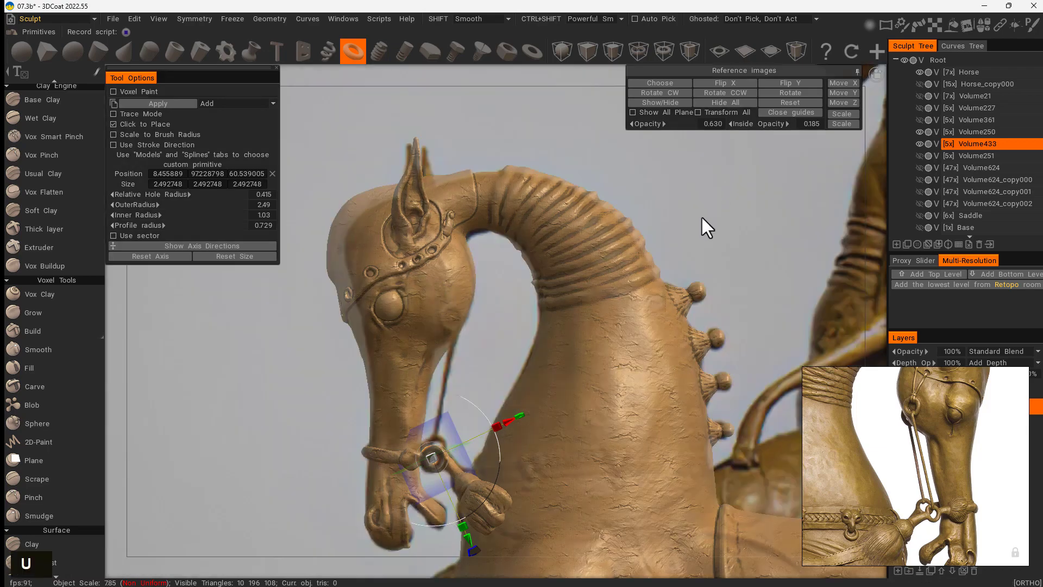
key("u")
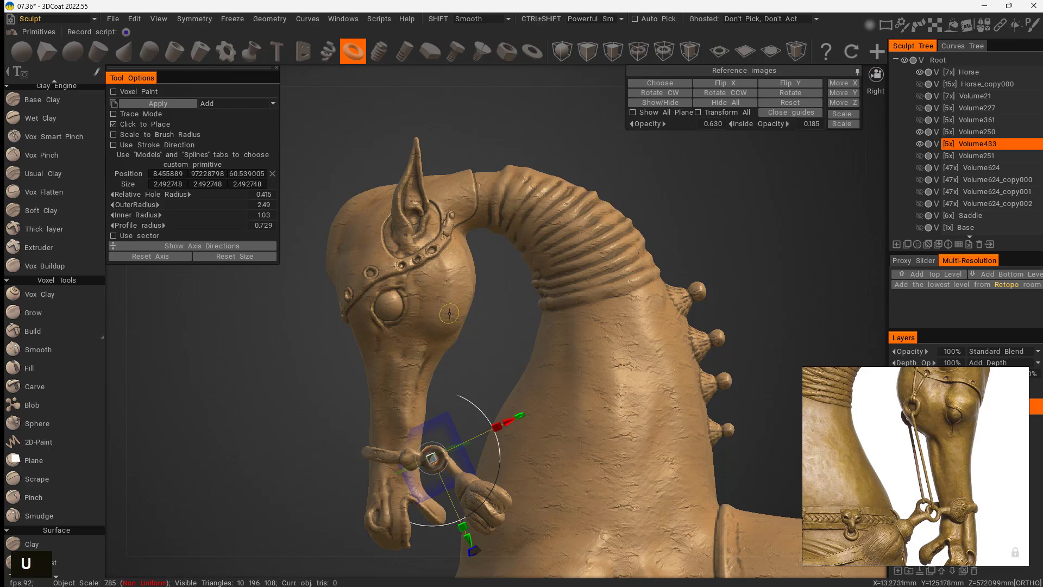
left_click(450, 313)
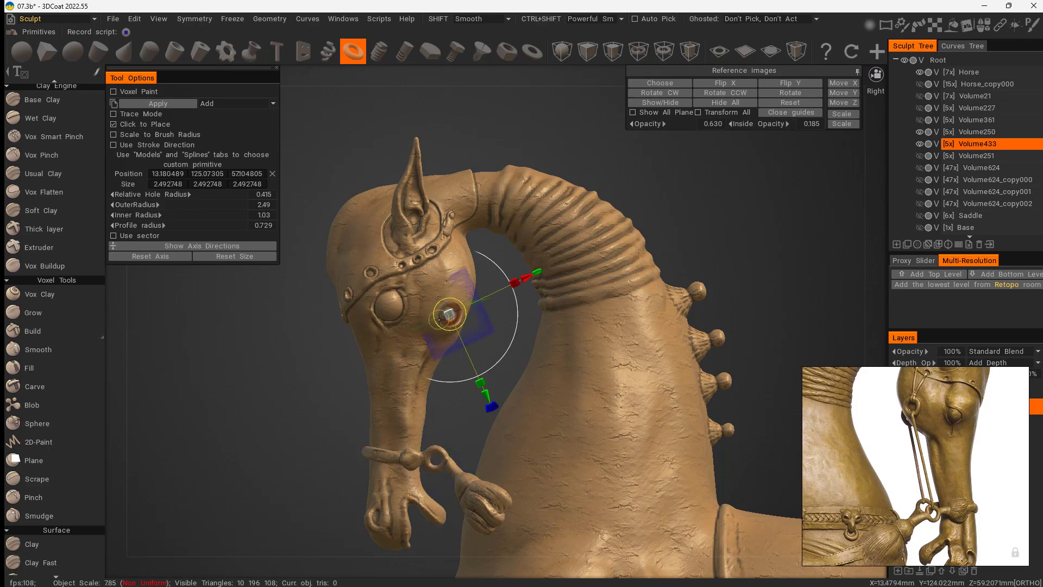
Step: Enlarge the cheek torus to an outer radius of 2.94, and rotate and shift it to sit against the cheek's surface
left_click_drag(465, 423, 482, 407, "alt")
right_click_drag(482, 407, 479, 373, "alt")
left_click_drag(122, 216, 146, 206)
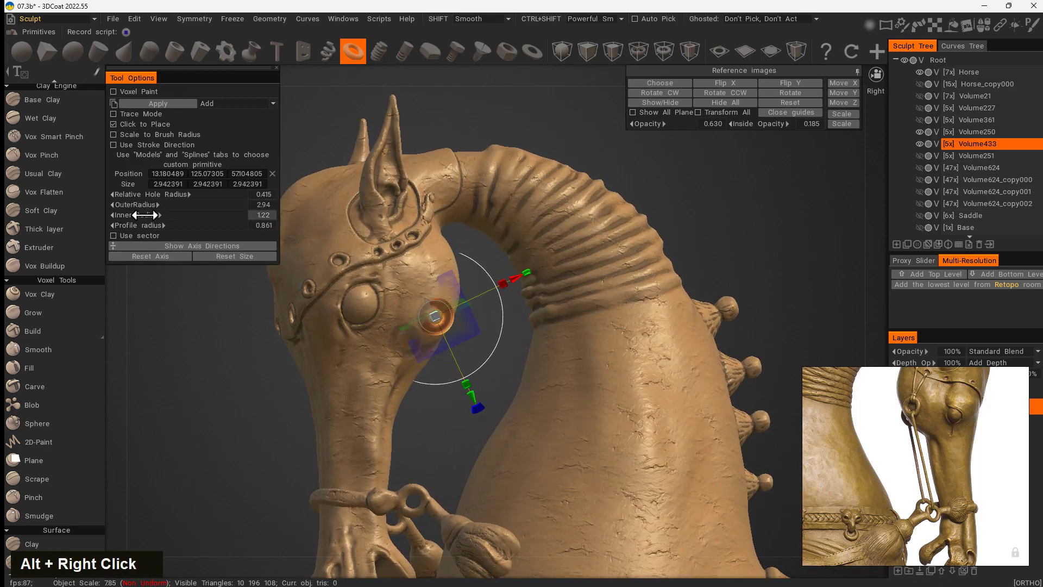
left_click_drag(499, 435, 480, 388, "alt")
left_click_drag(500, 346, 562, 338)
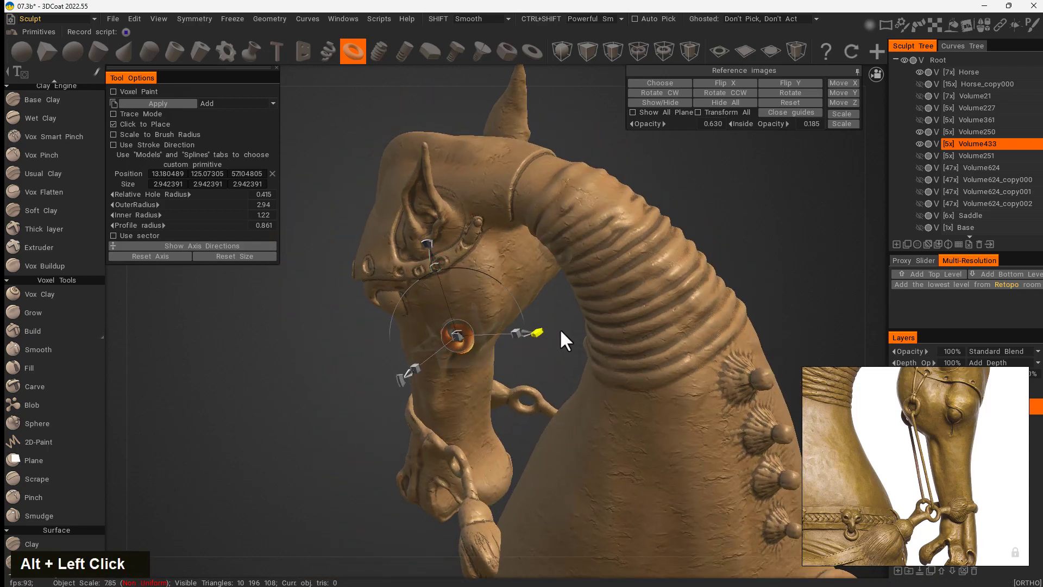
left_click_drag(416, 371, 415, 401)
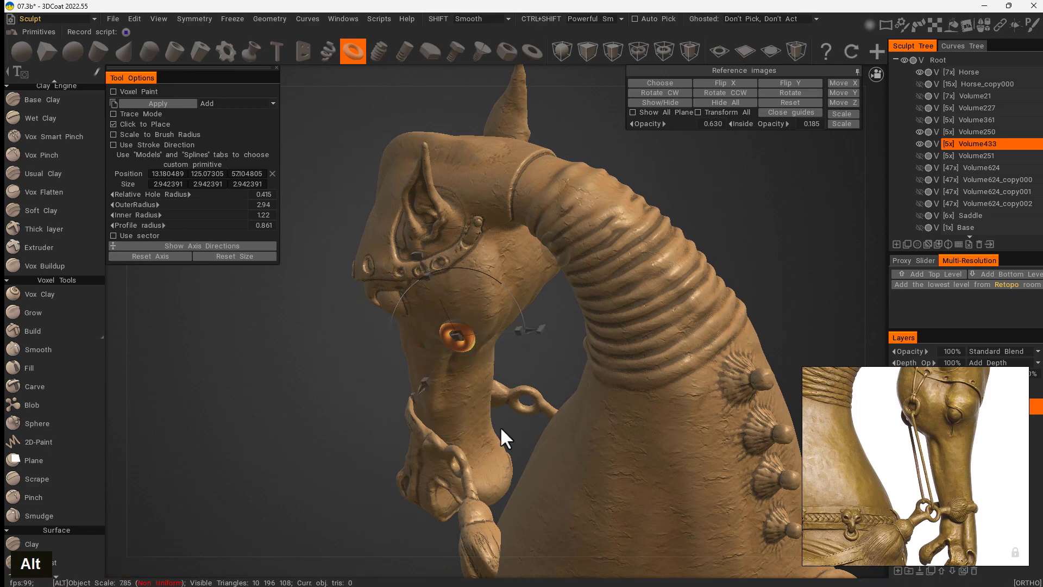
left_click_drag(500, 426, 474, 470, "alt")
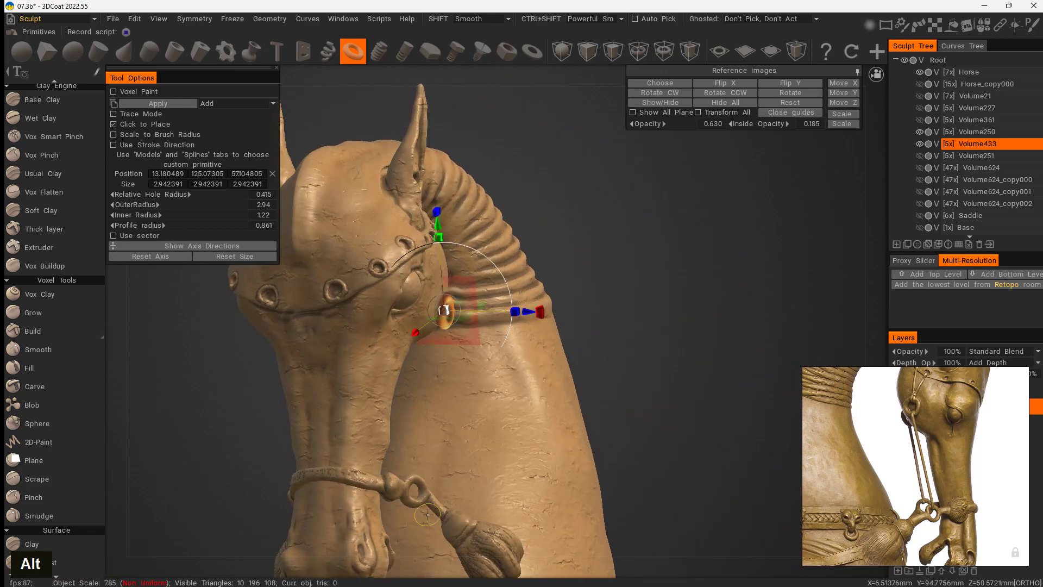
left_click_drag(628, 354, 405, 384, "alt")
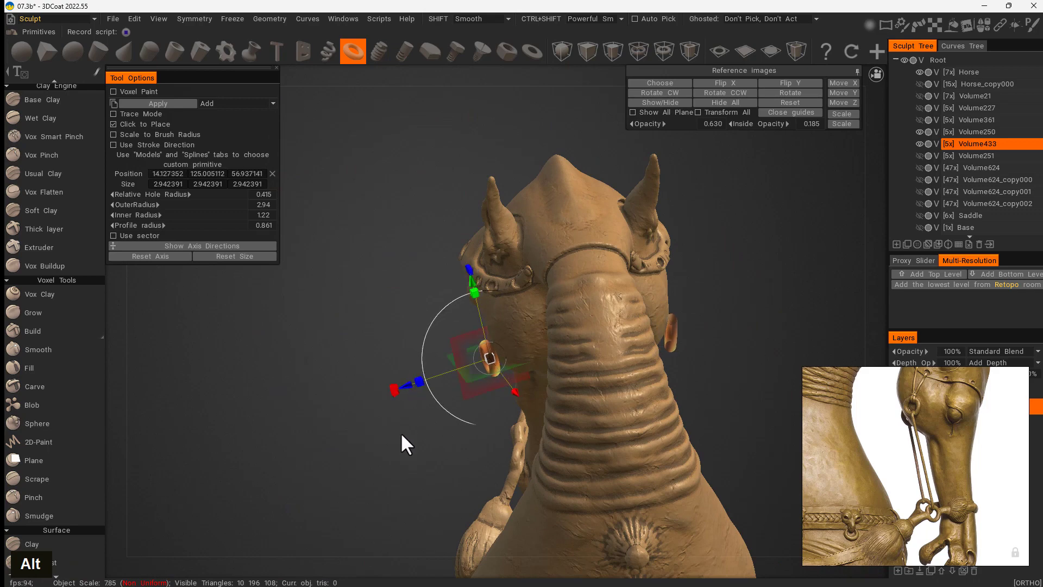
left_click_drag(400, 432, 598, 337, "alt")
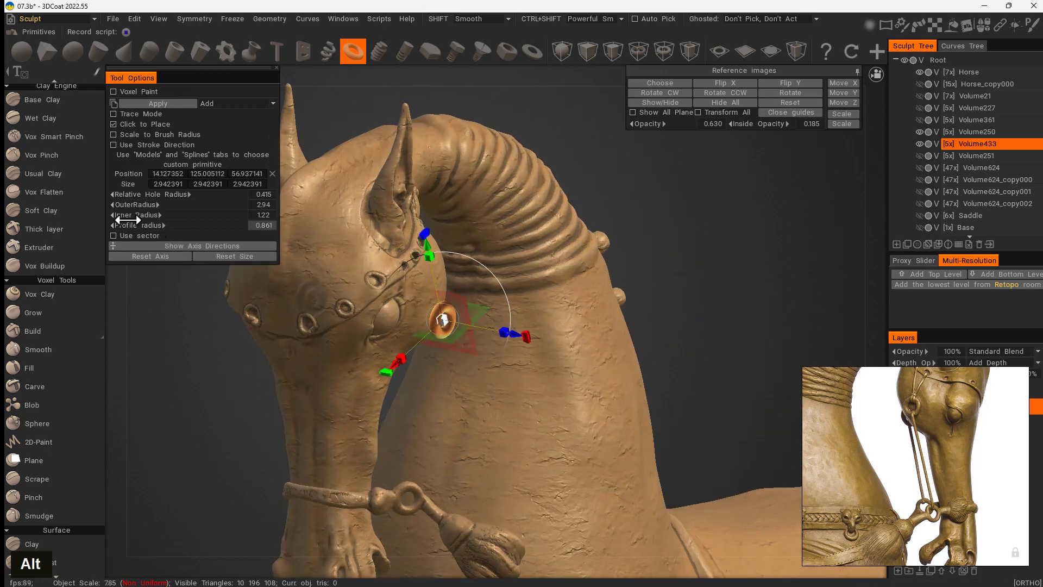
Step: Thin the torus to an inner radius of 1.68 and a profile radius of 0.630, and add the ring to Volume433
mouse_move(138, 216)
left_mouse_down()
mouse_move(125, 216)
mouse_move(153, 220)
left_mouse_up()
left_click_drag(420, 414, 330, 397, "alt")
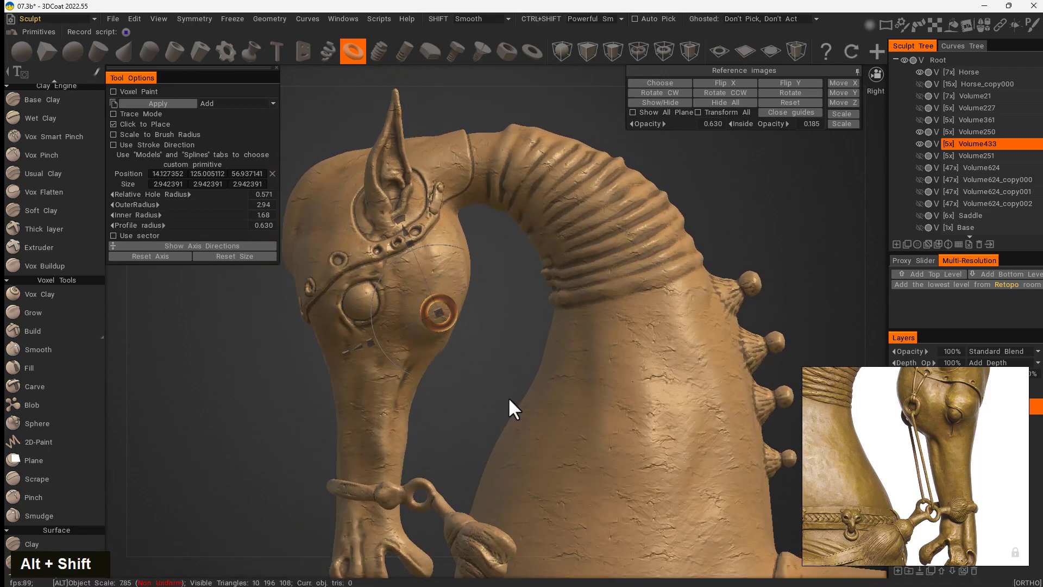
middle_click_drag(503, 390, 524, 322, "alt")
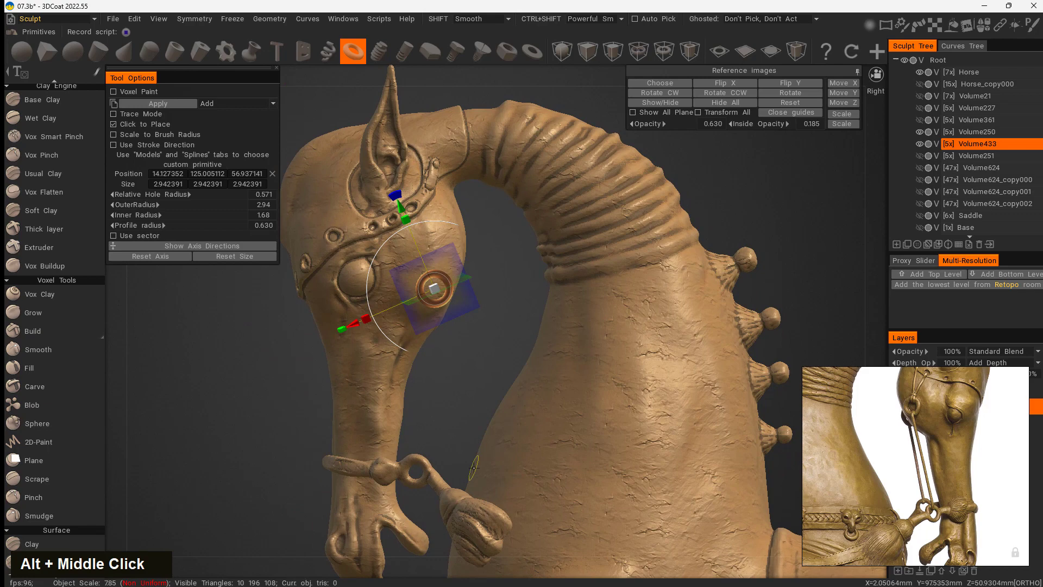
middle_click_drag(929, 435, 923, 450)
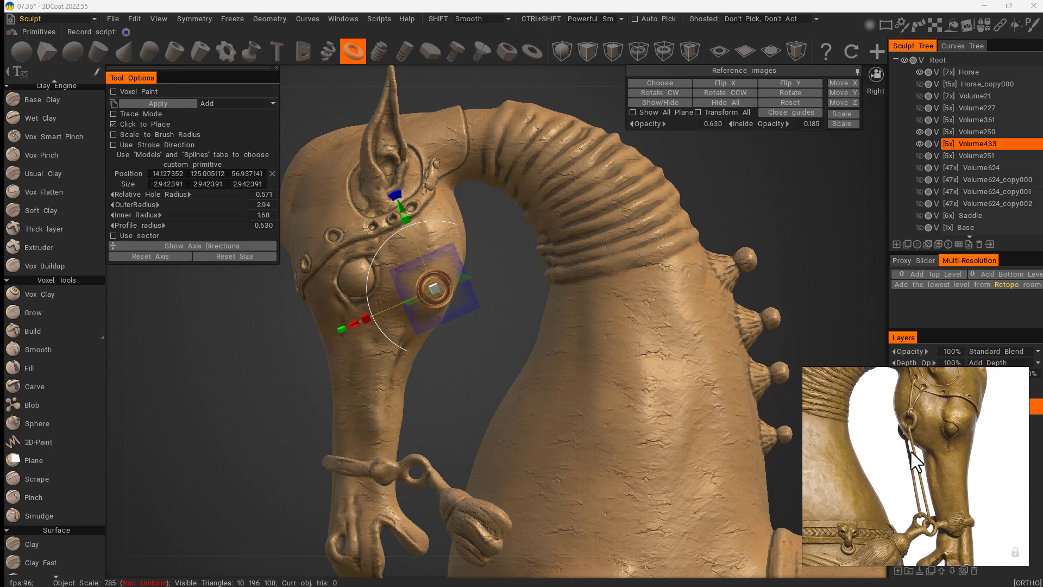
key("Return")
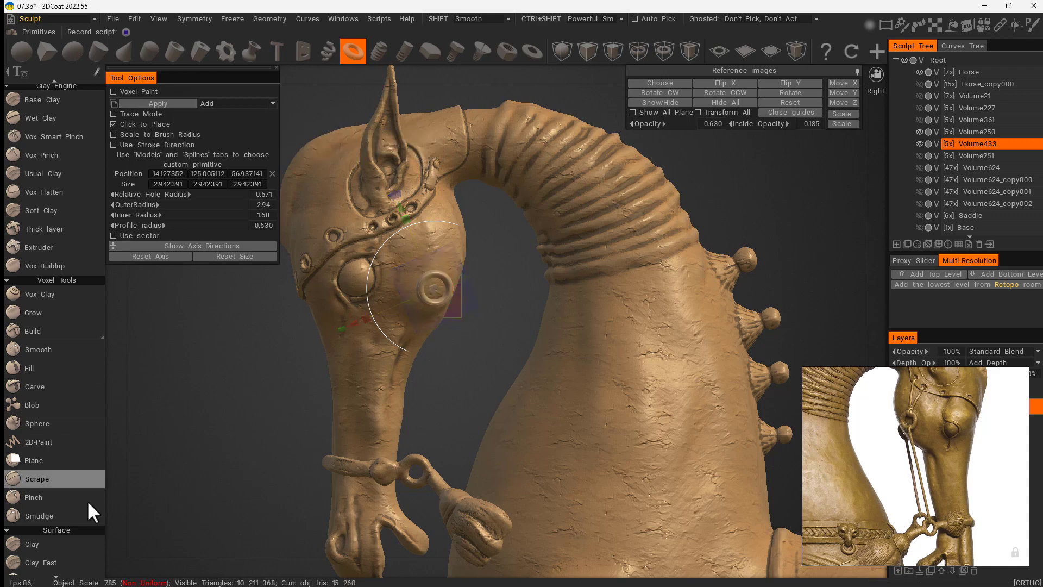
Step: Clear all existing curves in the Curves tool and set the curve radius to 1.08
key("space")
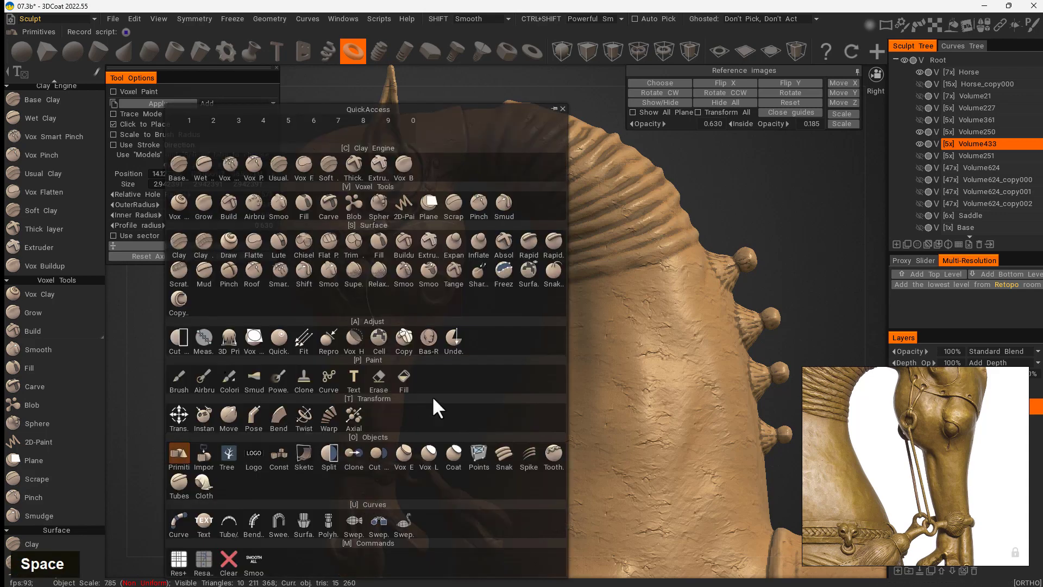
left_click(178, 521)
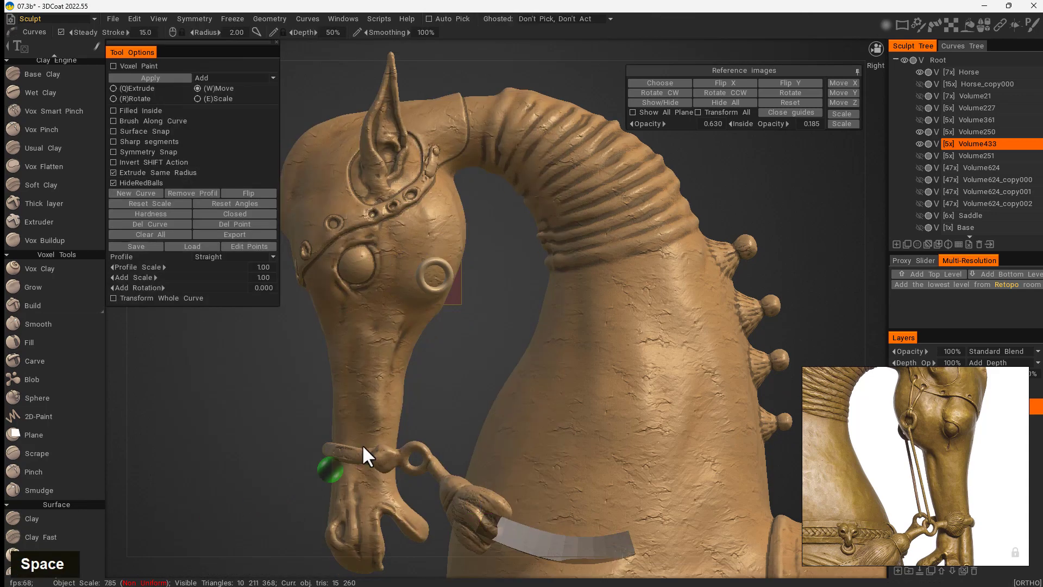
left_click(157, 233)
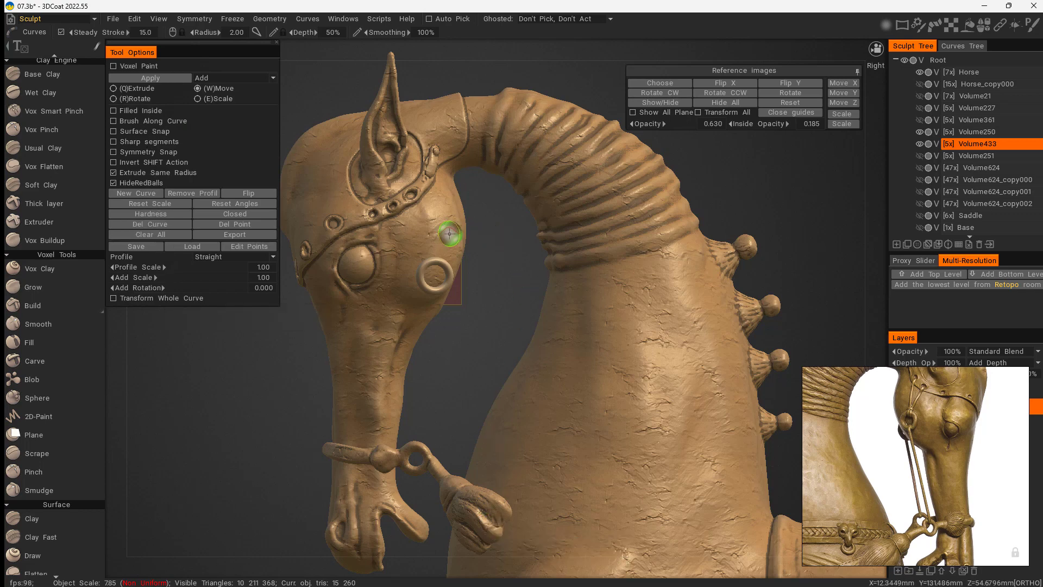
right_click_drag(426, 242, 420, 237)
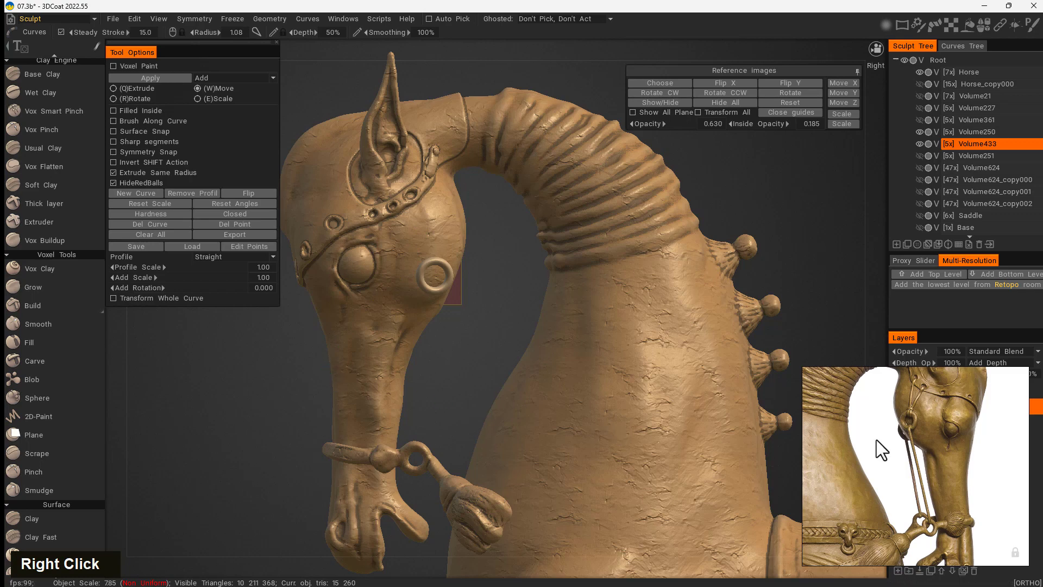
Step: Try to draw a curve of radius 1.08 from the head strap's hole below the ear to the cheek ring
right_click_drag(876, 481, 872, 509)
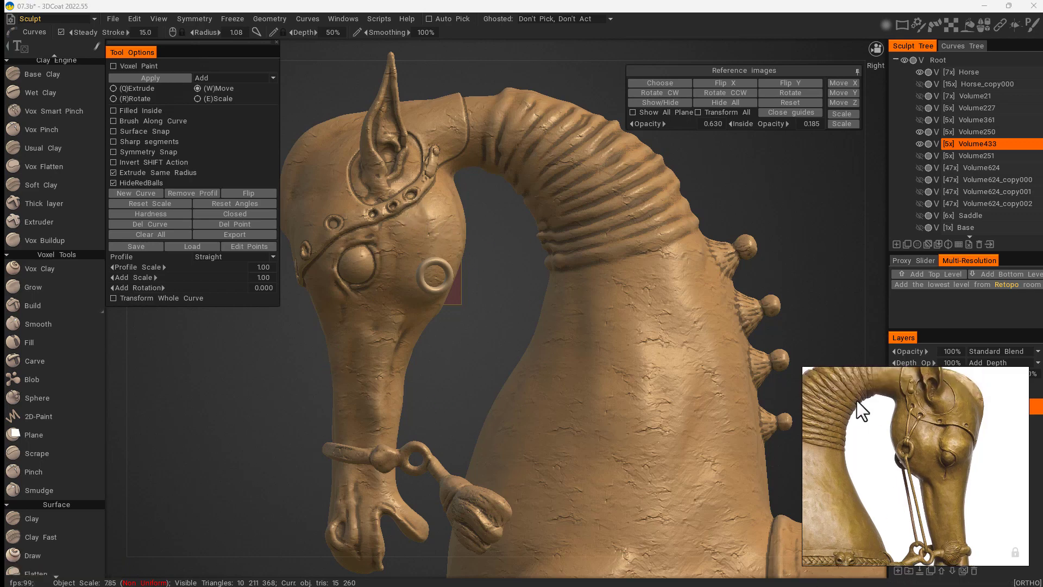
left_click(506, 79)
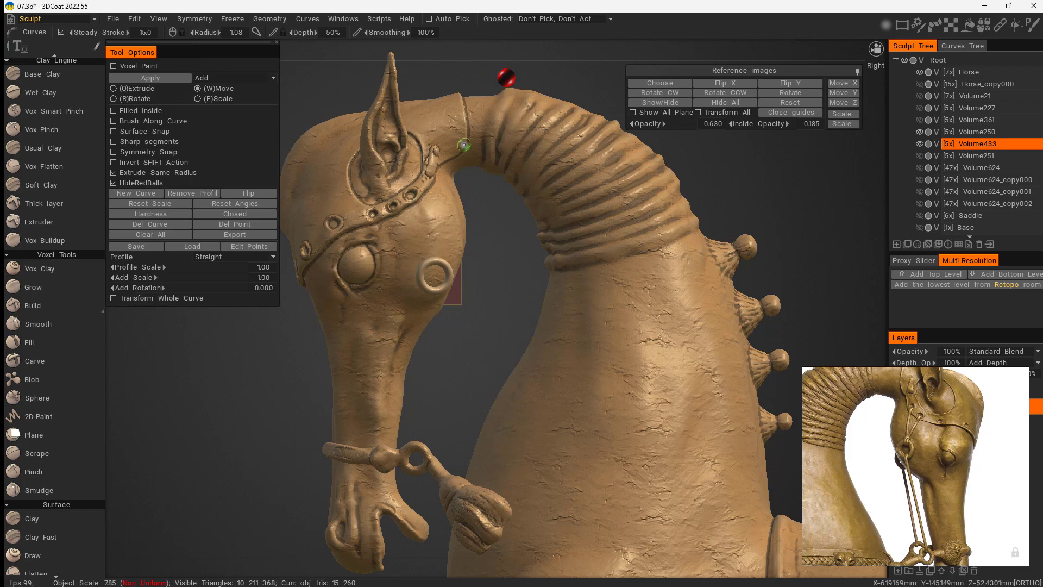
key("ctrl+z")
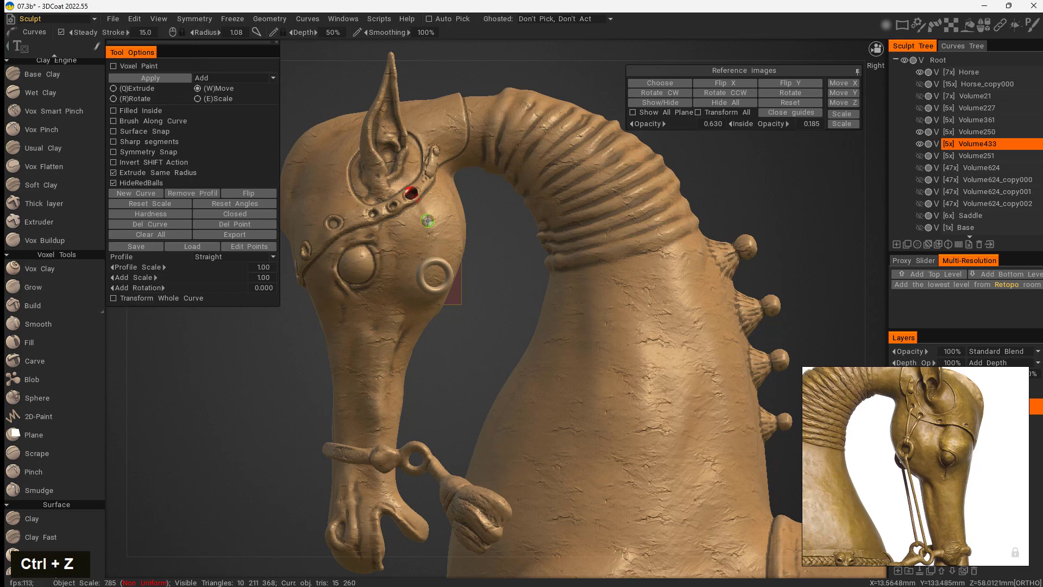
left_click(436, 253)
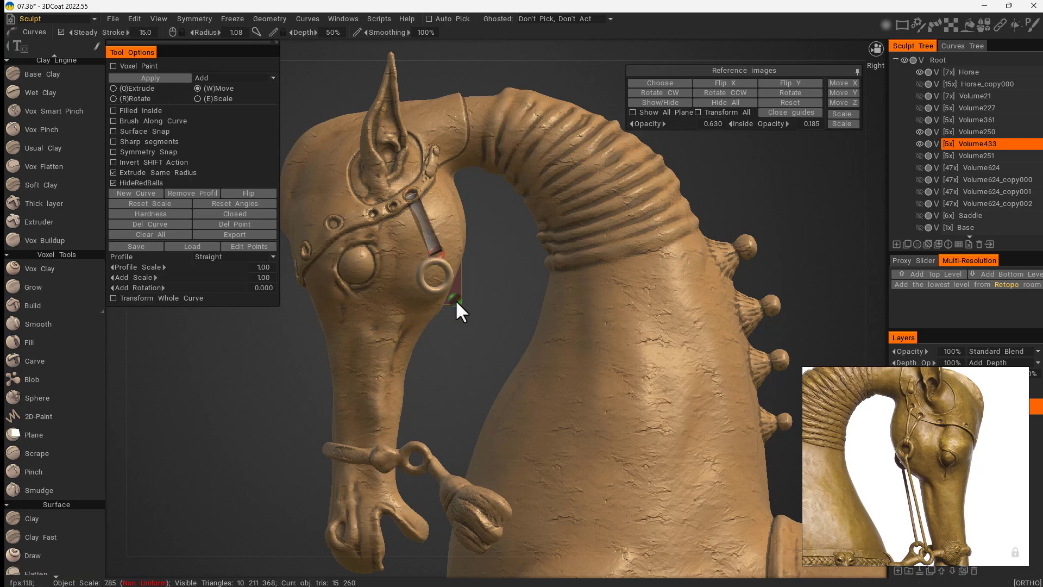
key("ctrl+z")
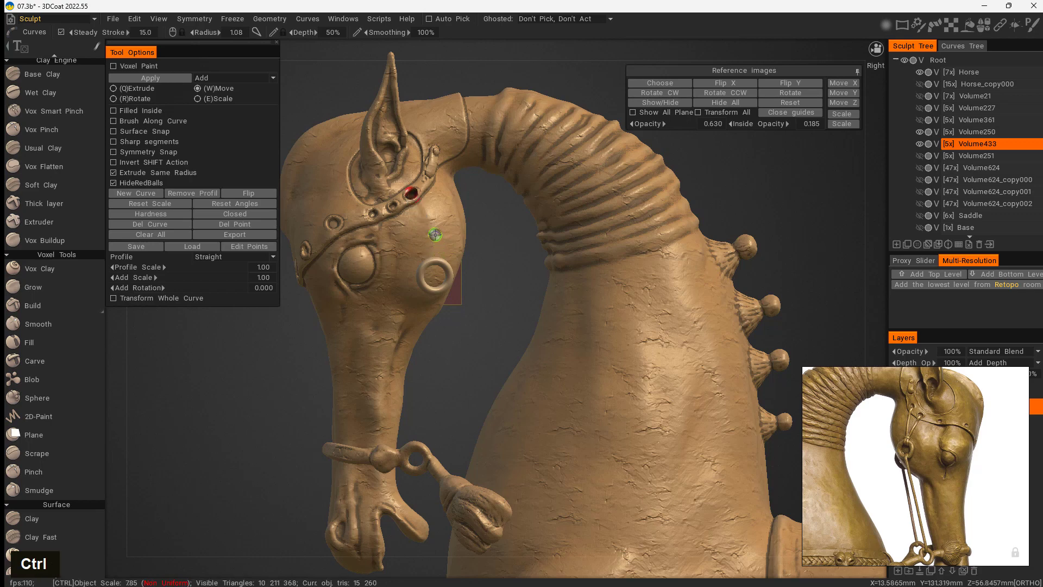
Step: Reduce the curve radius to 0.584
right_click(412, 194)
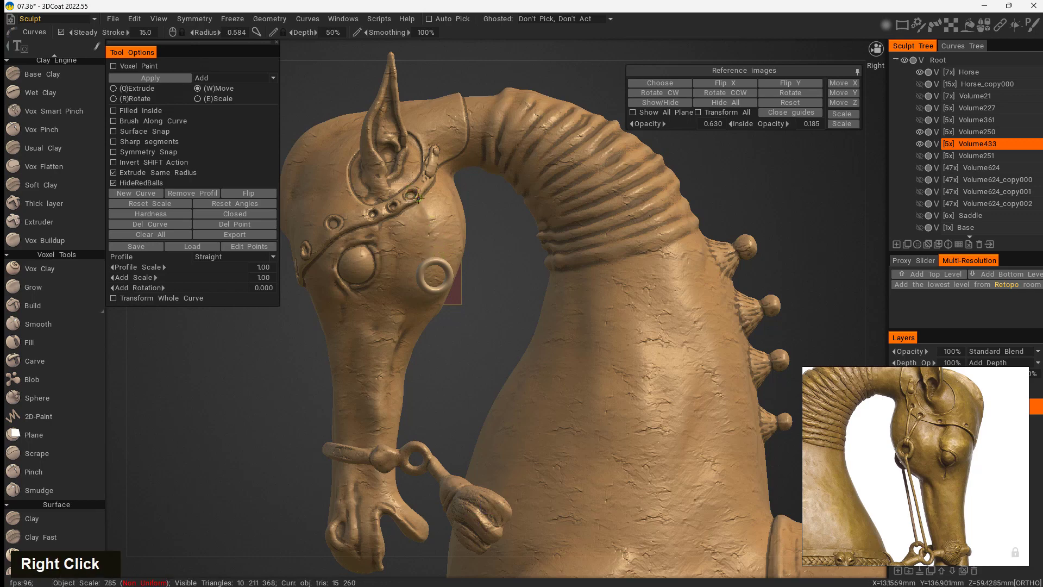
left_click(432, 227)
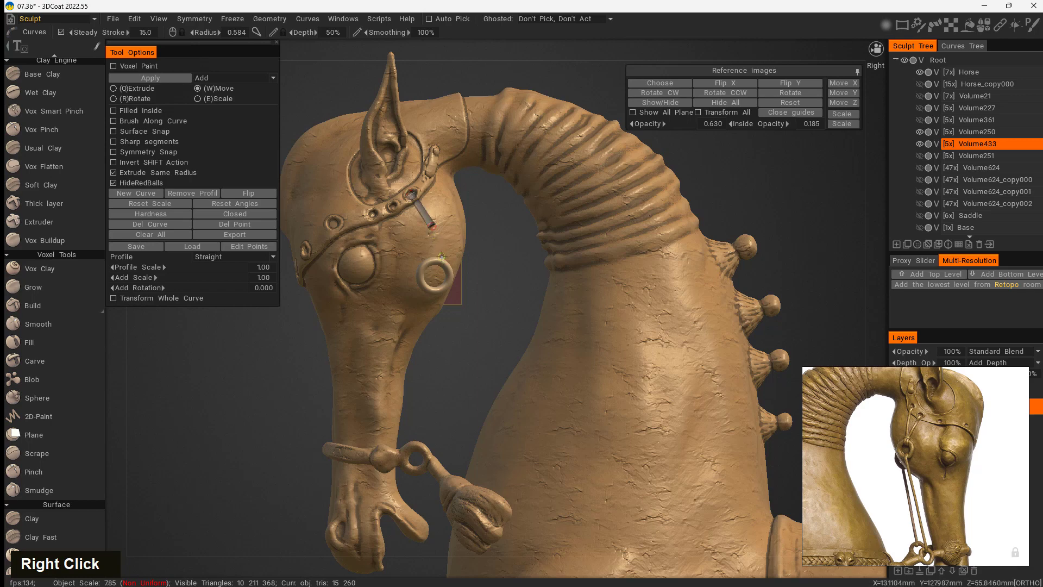
key("ctrl+z")
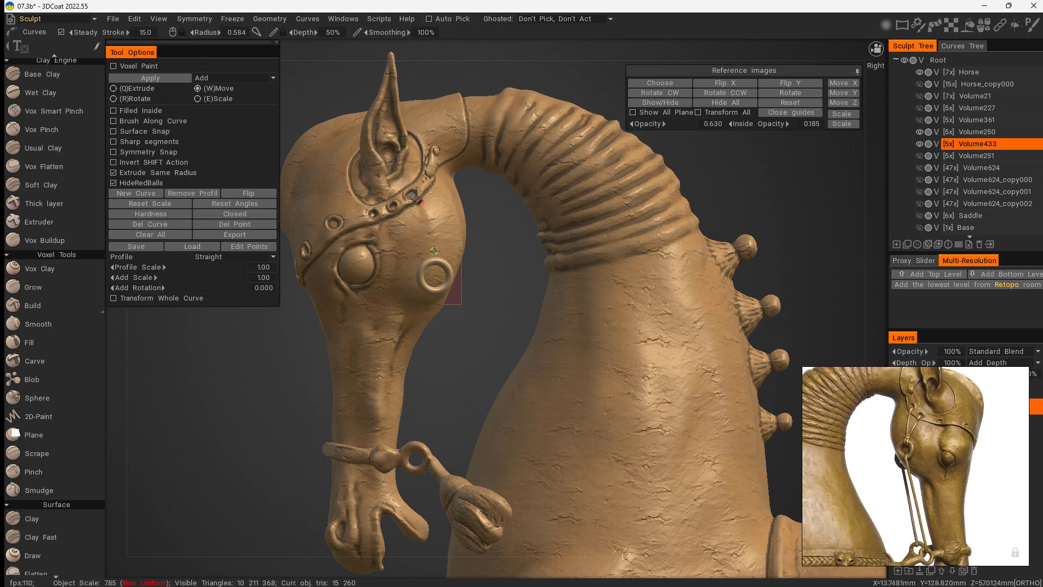
key("ctrl+z")
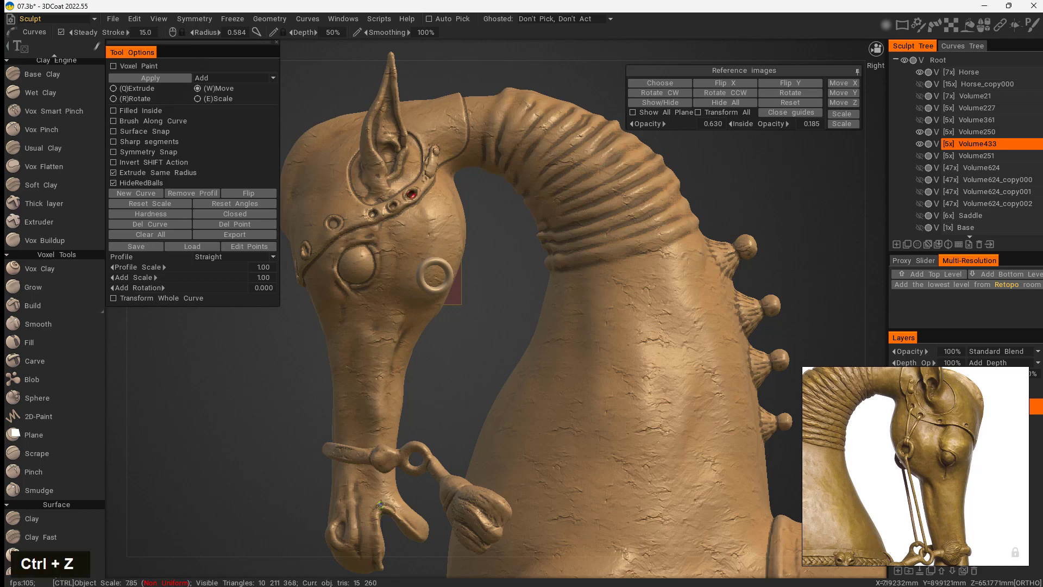
left_click(430, 251)
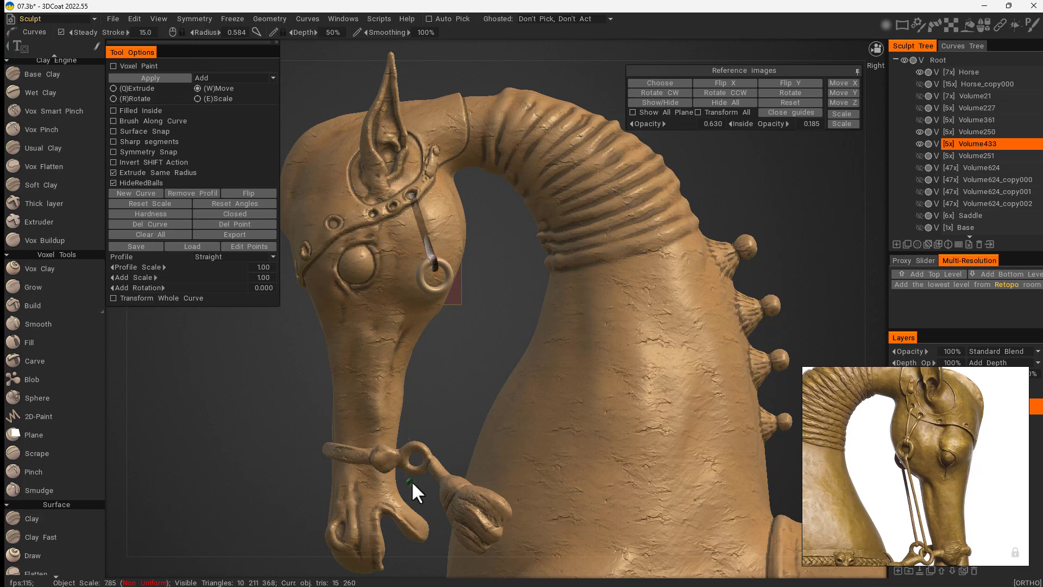
left_click_drag(453, 402, 507, 371, "alt")
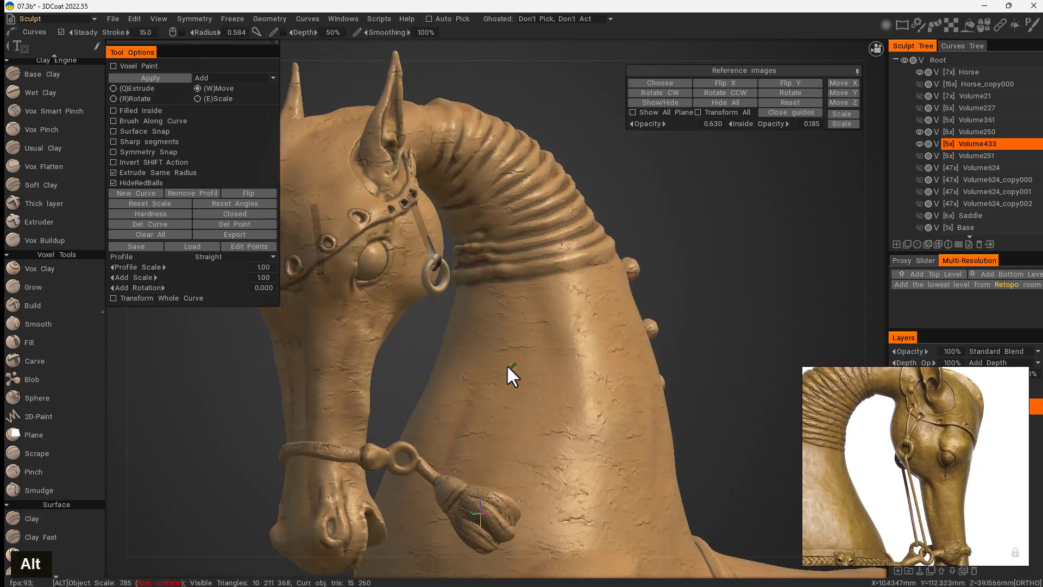
right_click_drag(507, 371, 498, 349, "alt")
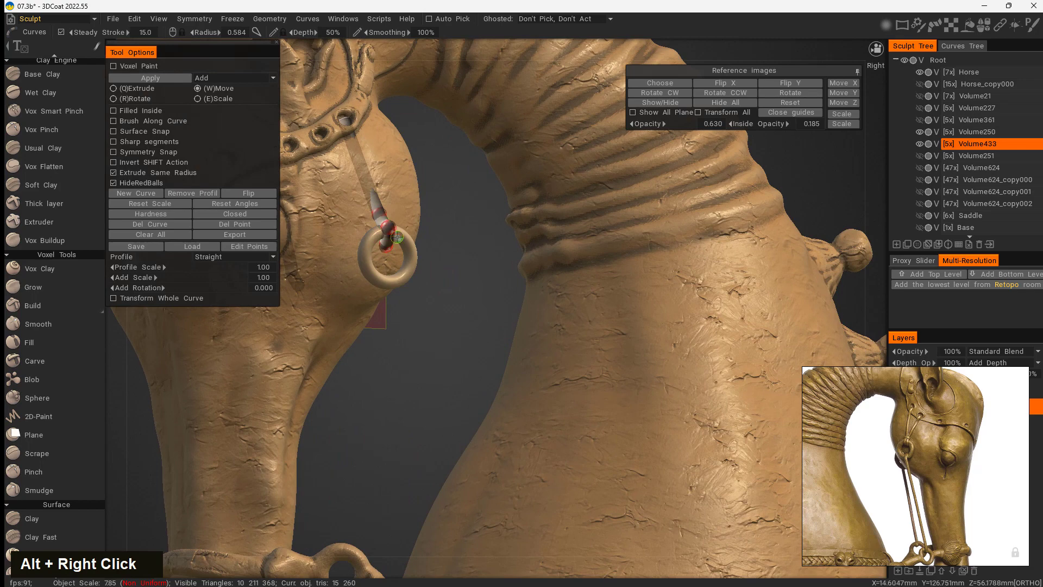
key("ctrl+z")
key("ctrl+z")
key("ctrl+z")
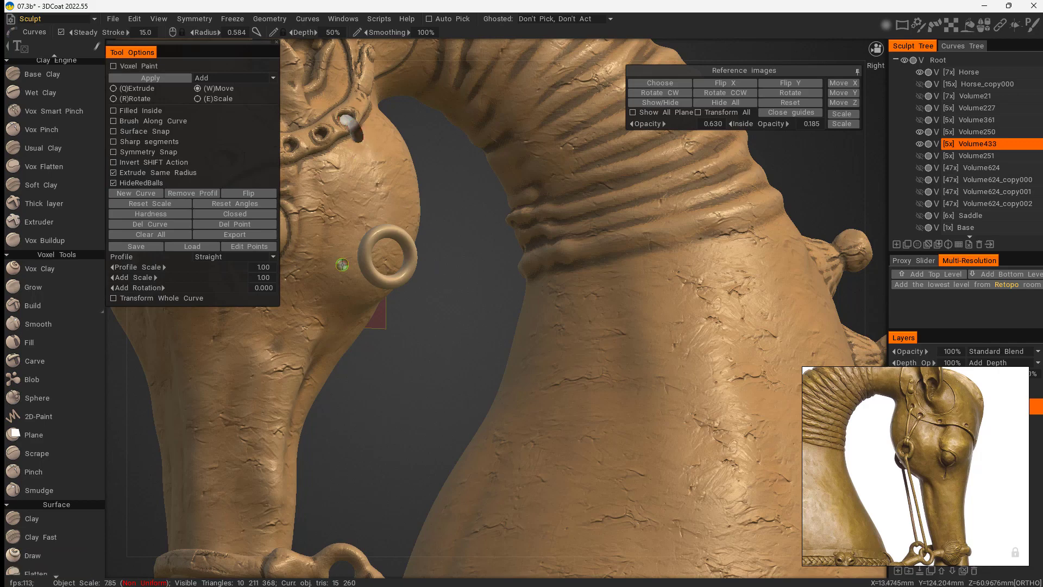
Step: Enable Surface Snap and draw the rear cord's curve from the head strap's hole below the ear down to the cheek ring
mouse_move(456, 326)
left_mouse_down("alt")
mouse_move(544, 312)
mouse_move(468, 270)
mouse_move(453, 344)
left_mouse_up("alt")
left_click_drag(396, 147, 407, 201, "alt")
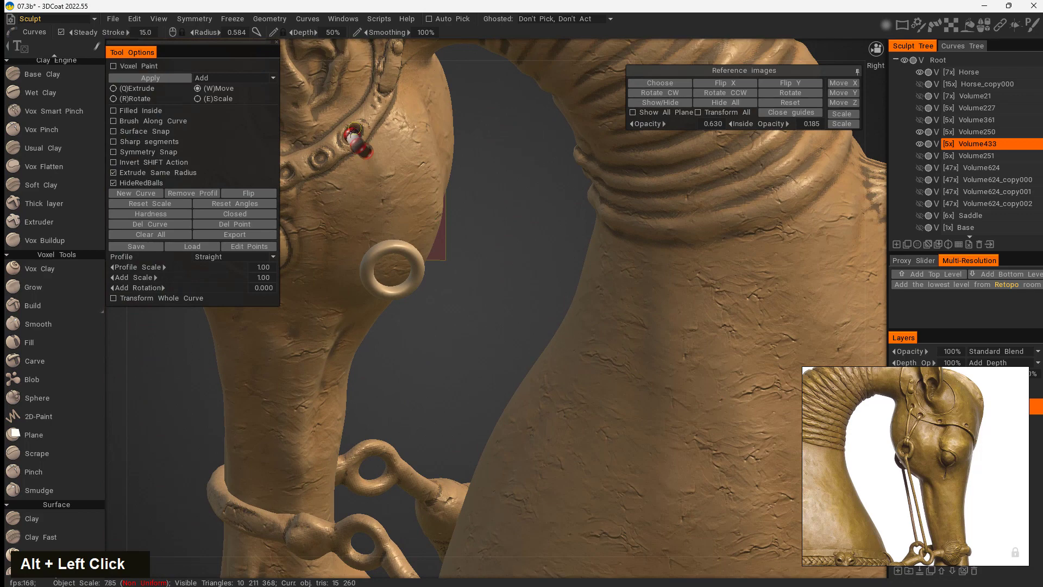
left_click_drag(353, 133, 373, 156, "alt")
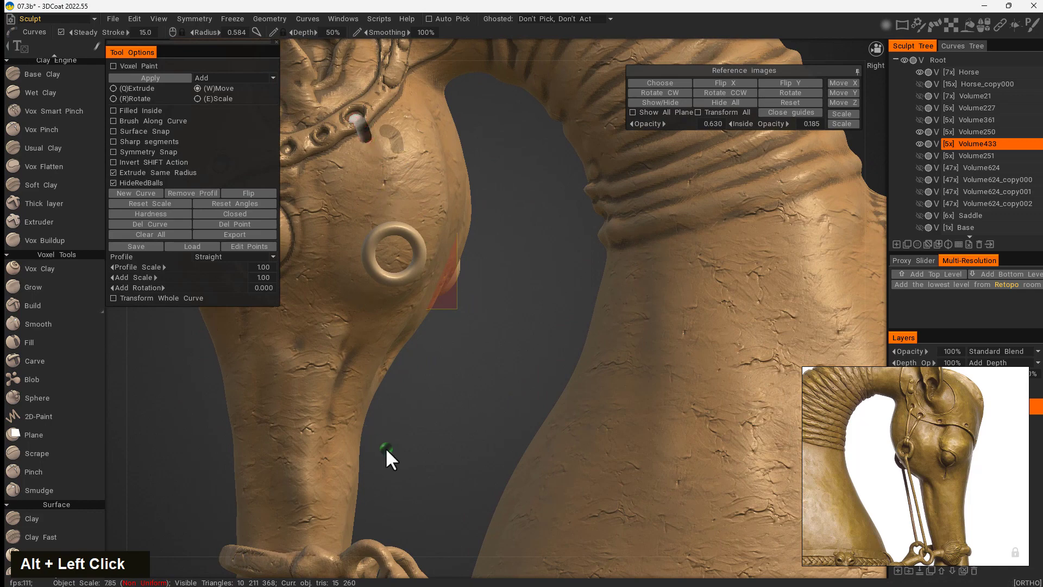
left_click(389, 213)
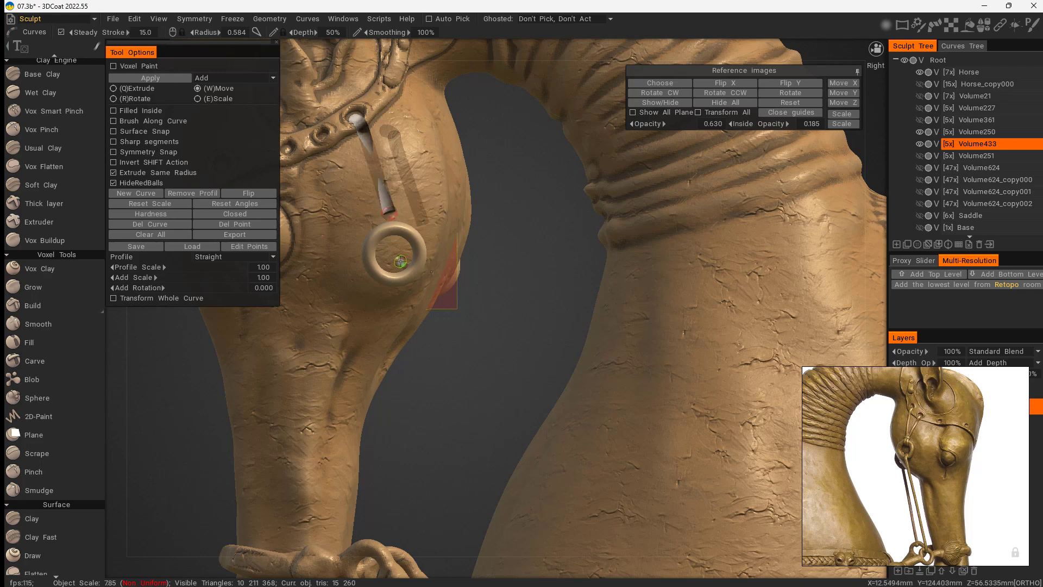
key("ctrl+z")
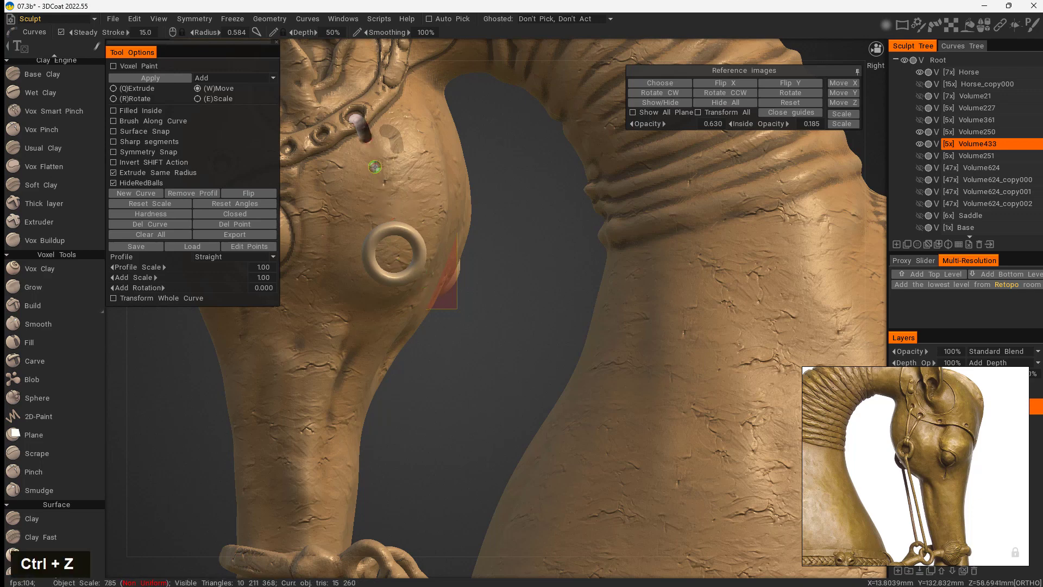
key("ctrl+z")
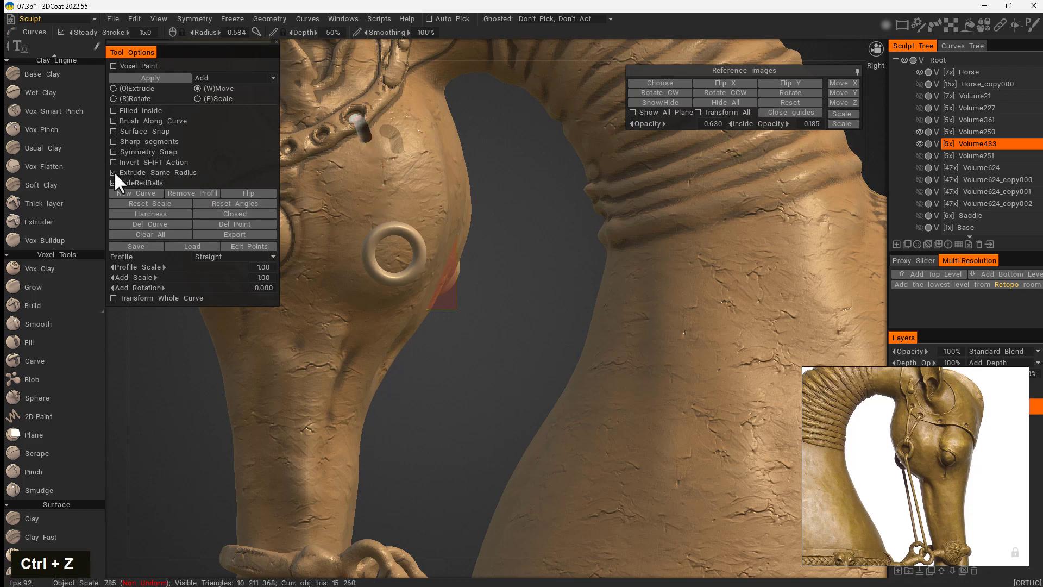
left_click(113, 132)
mouse_move(375, 161)
left_mouse_down()
mouse_move(405, 240)
mouse_move(469, 315)
mouse_move(398, 258)
left_mouse_up()
left_click_drag(382, 318, 362, 338, "alt")
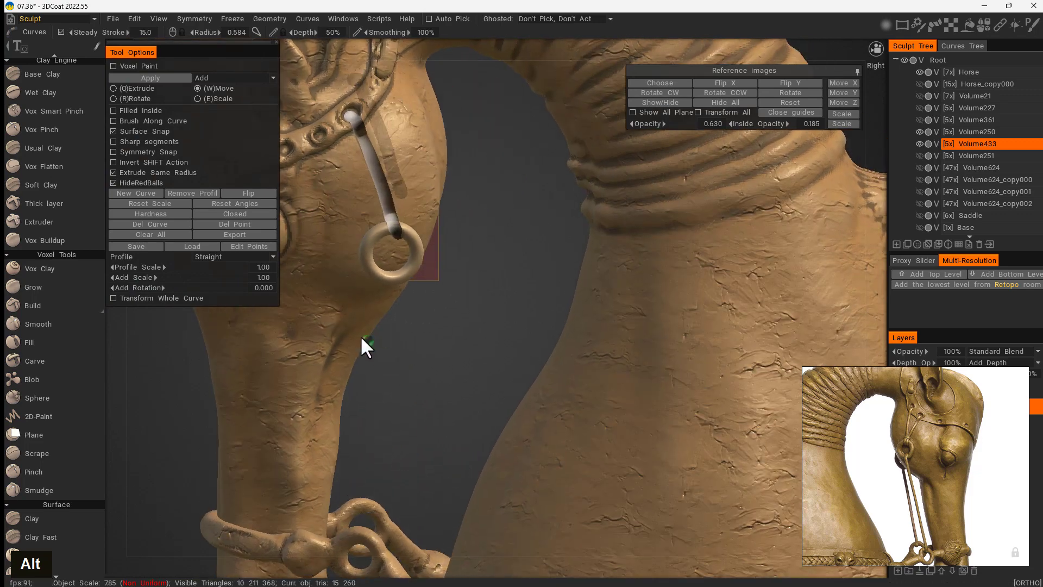
Step: Start a new curve and draw the front cord from the neighbouring strap hole nearer the eye to the cheek ring
left_click(140, 192)
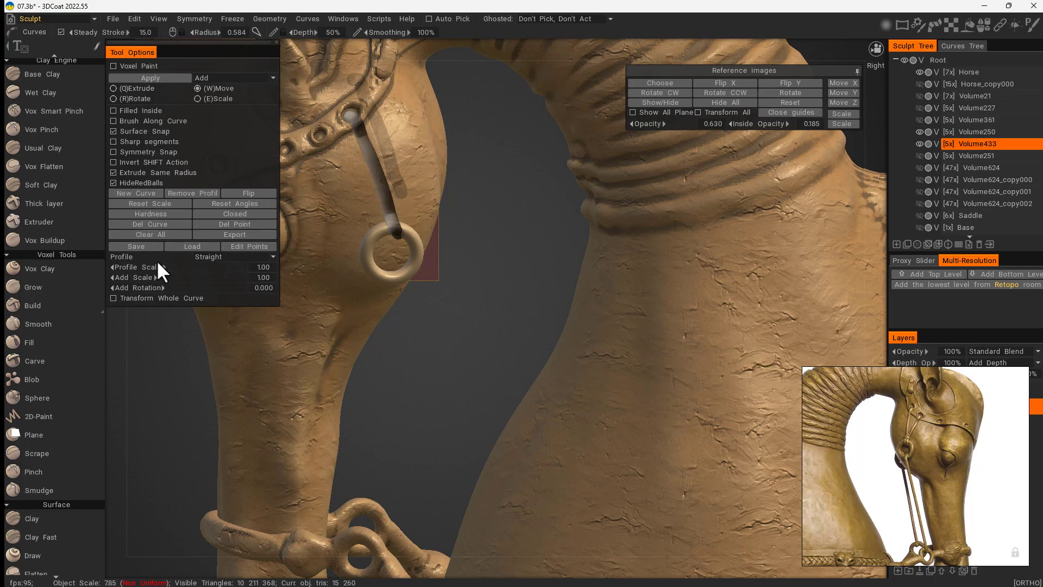
left_click_drag(441, 387, 635, 375, "alt")
right_click_drag(635, 375, 577, 343, "alt")
left_click_drag(577, 343, 368, 354, "alt")
right_click_drag(367, 354, 501, 373, "alt")
left_click_drag(500, 373, 540, 365, "alt")
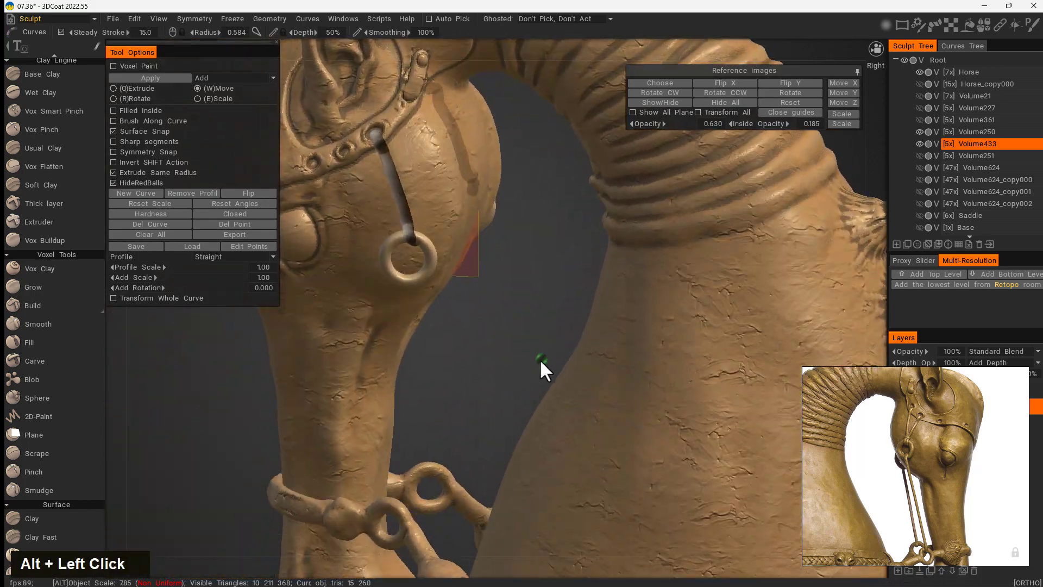
middle_click_drag(540, 366, 565, 284, "alt")
left_click(426, 205)
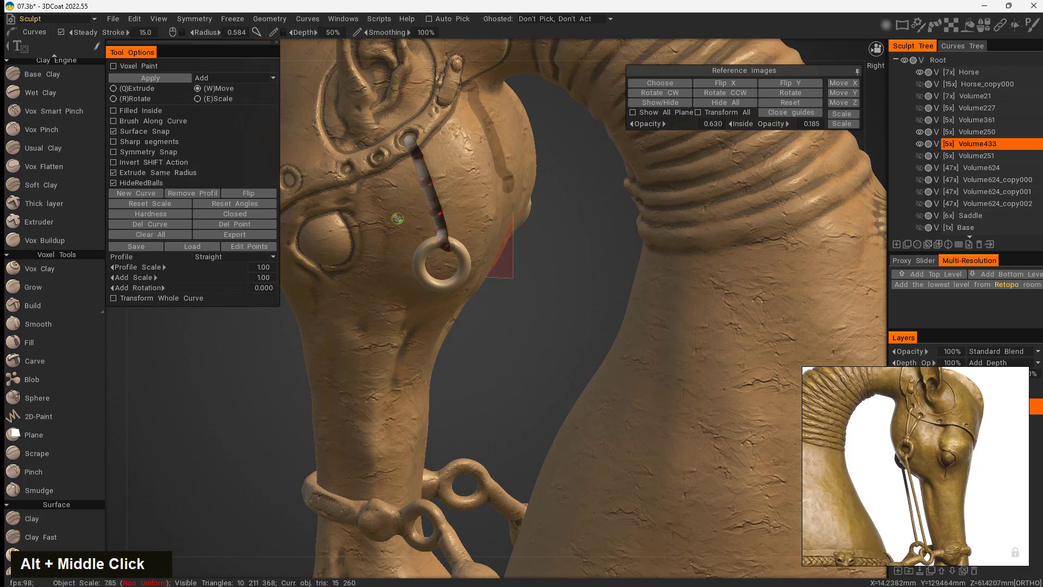
left_click(389, 174)
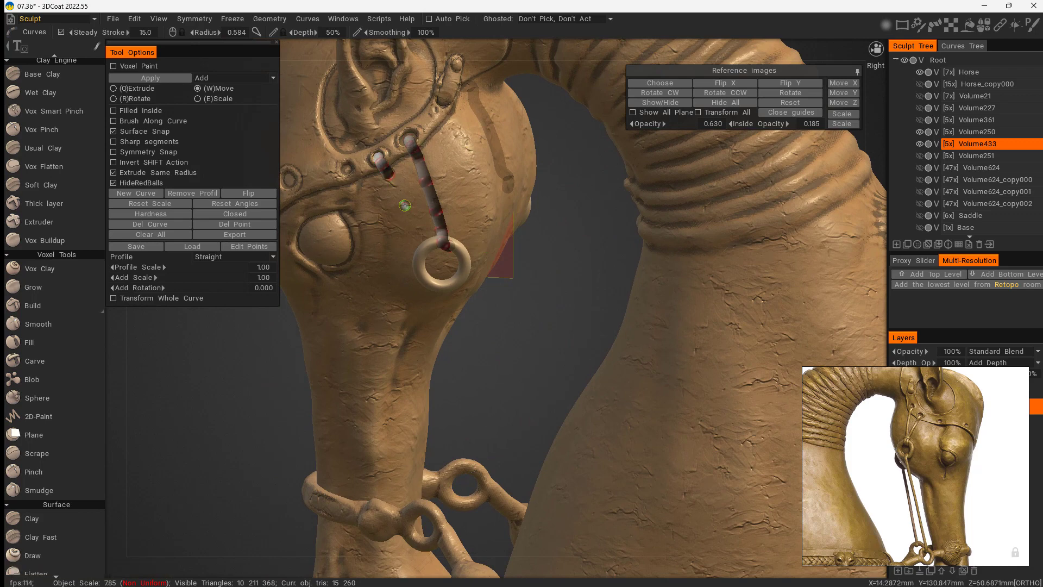
left_click(405, 205)
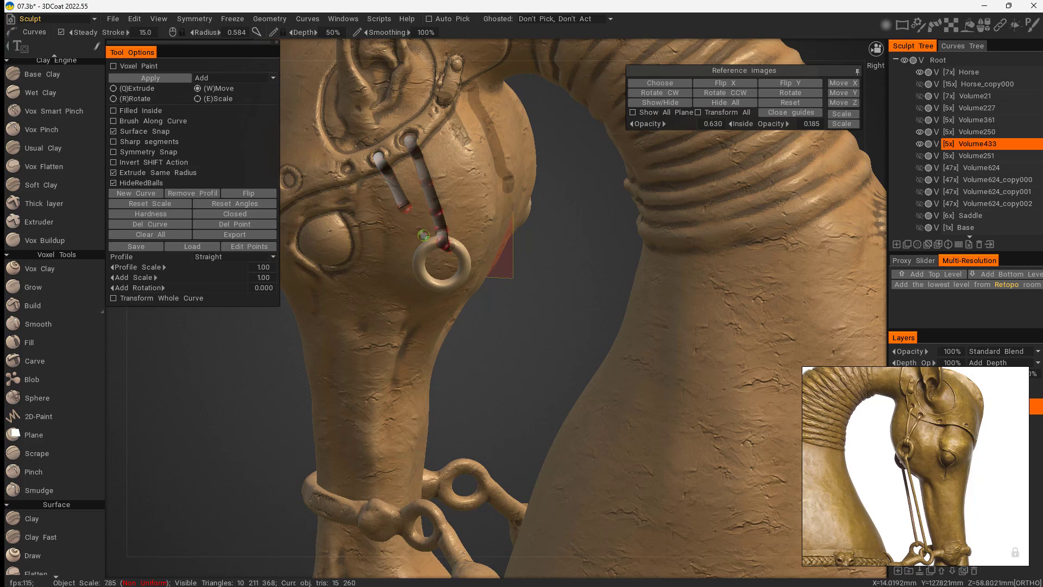
left_click(423, 235)
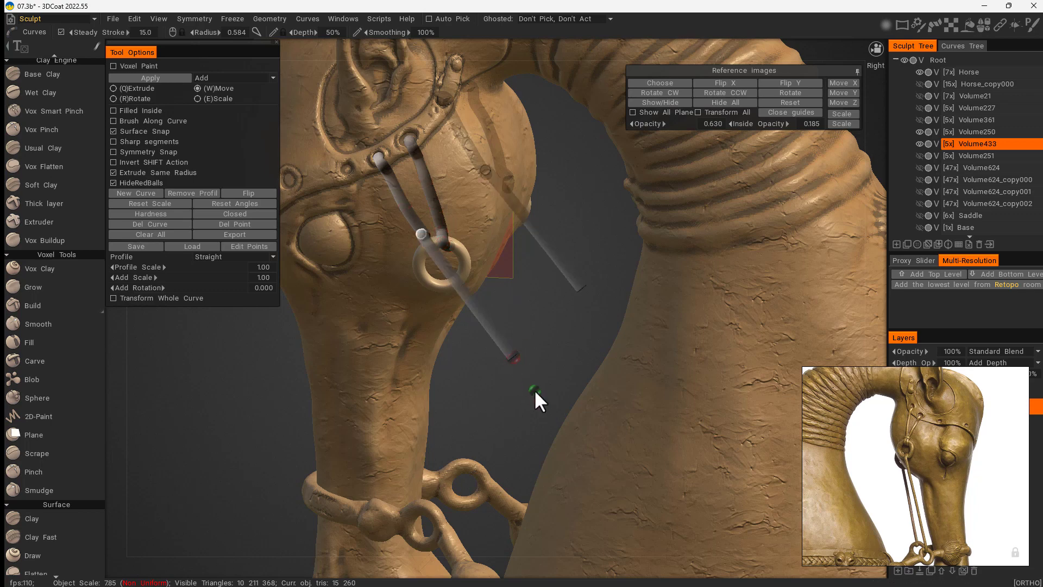
key("ctrl+z")
left_click_drag(534, 389, 439, 325, "alt")
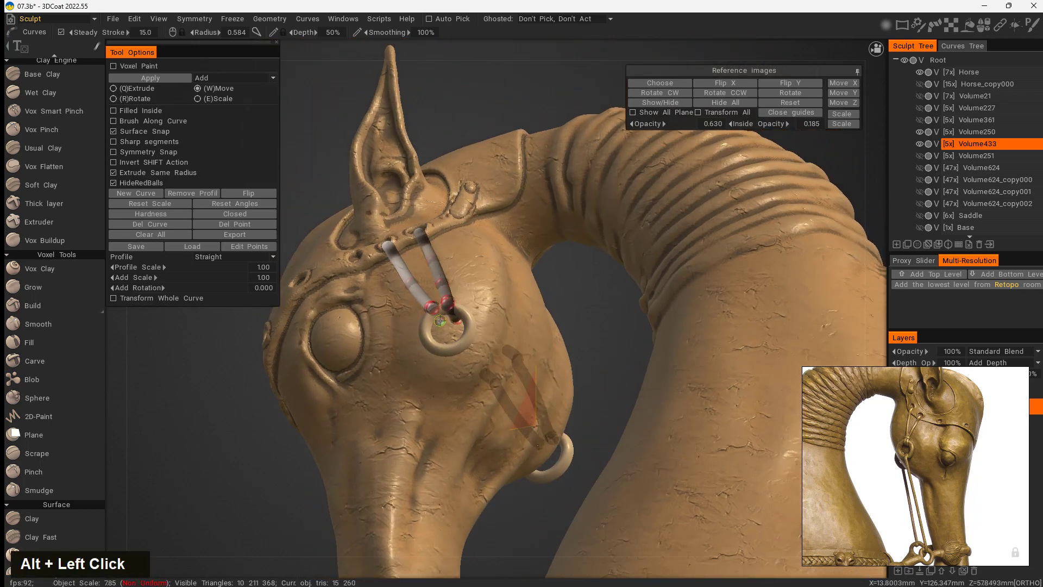
left_click_drag(575, 319, 572, 359, "alt")
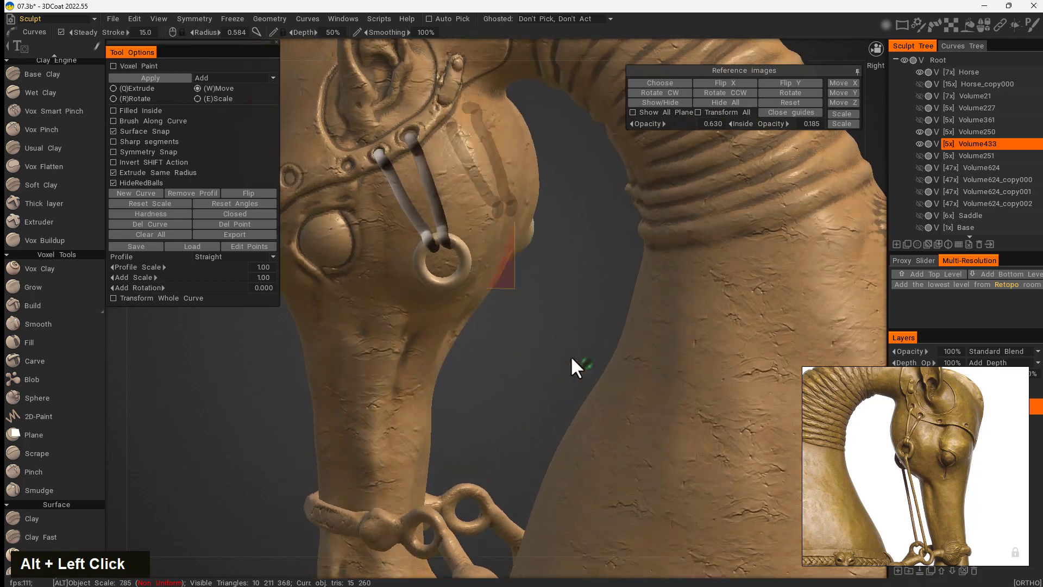
Step: Reposition the lower points of both cord curves so they meet side by side at the cheek ring's upper edge
right_click_drag(466, 296, 539, 333, "alt")
middle_click_drag(539, 334, 538, 375, "alt")
left_click_drag(538, 375, 569, 410, "alt")
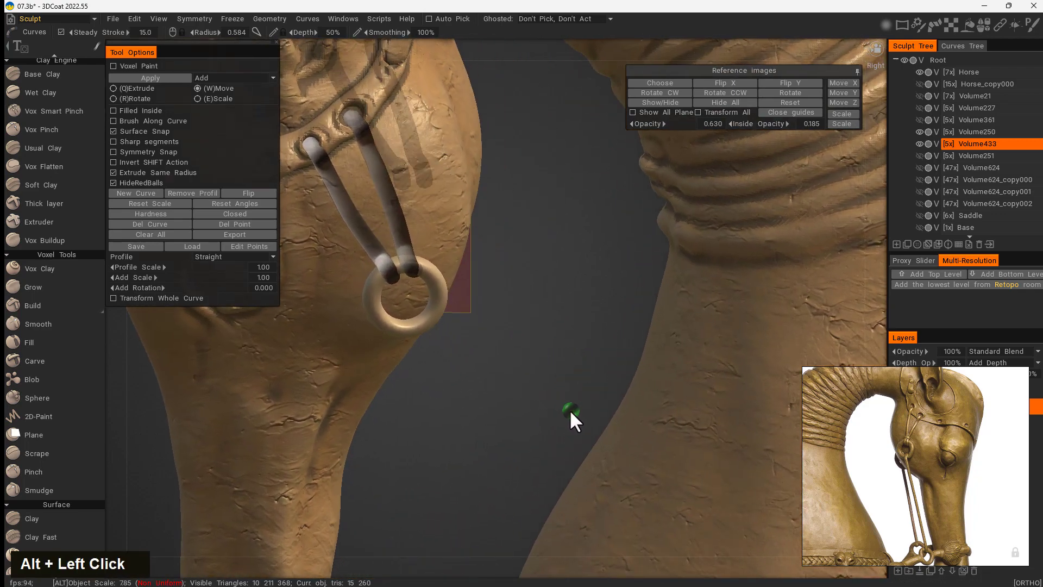
left_click(410, 266)
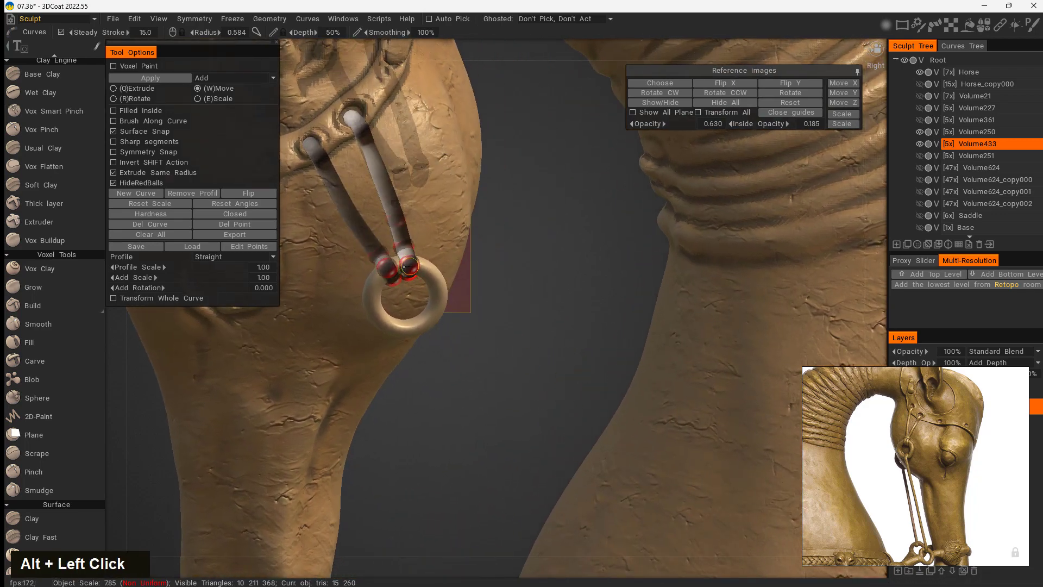
left_click_drag(407, 266, 405, 251)
left_click(407, 261)
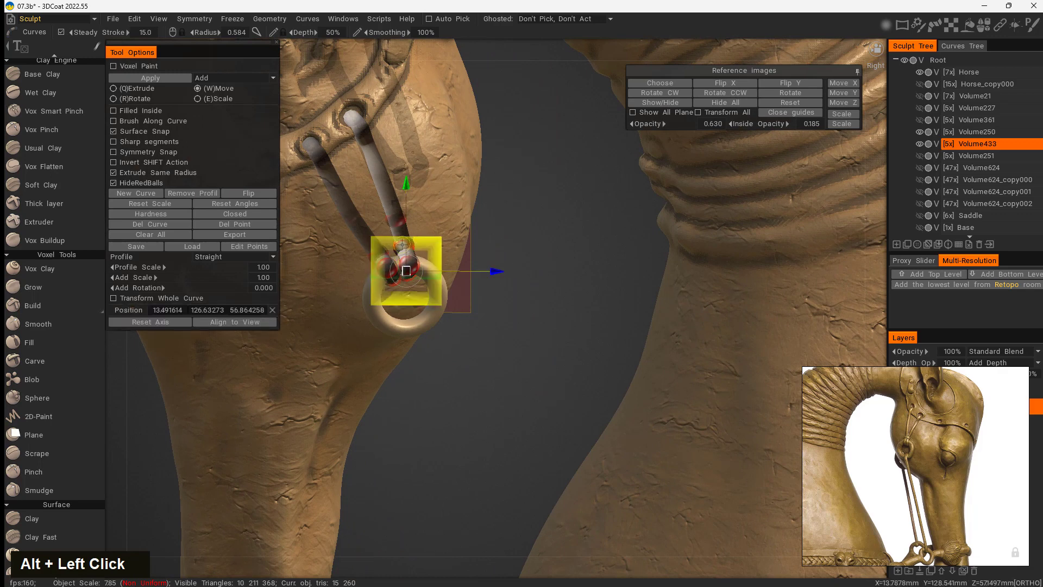
left_click_drag(490, 270, 492, 270)
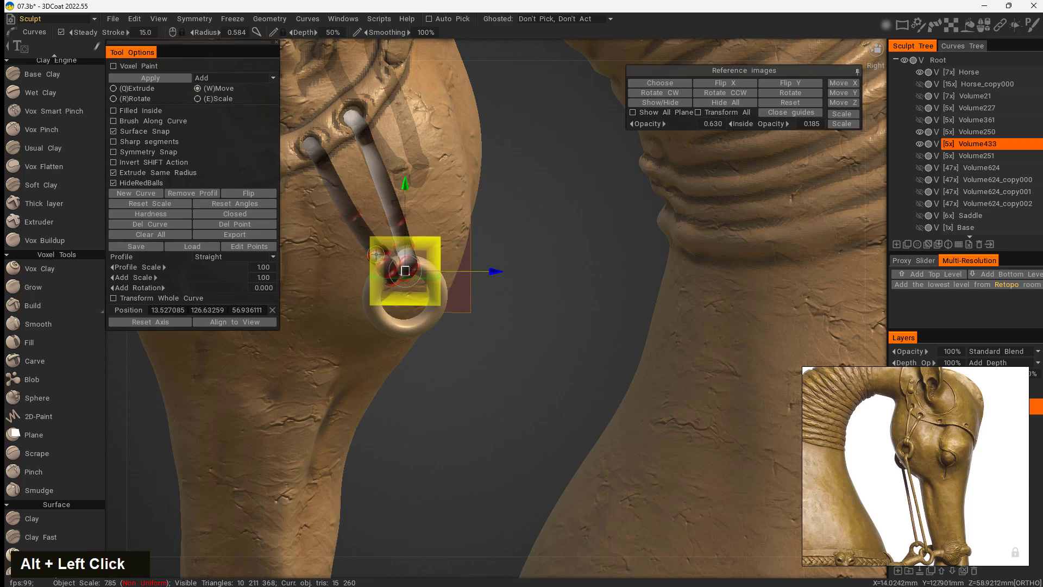
left_click(350, 214)
left_click_drag(427, 217, 456, 266)
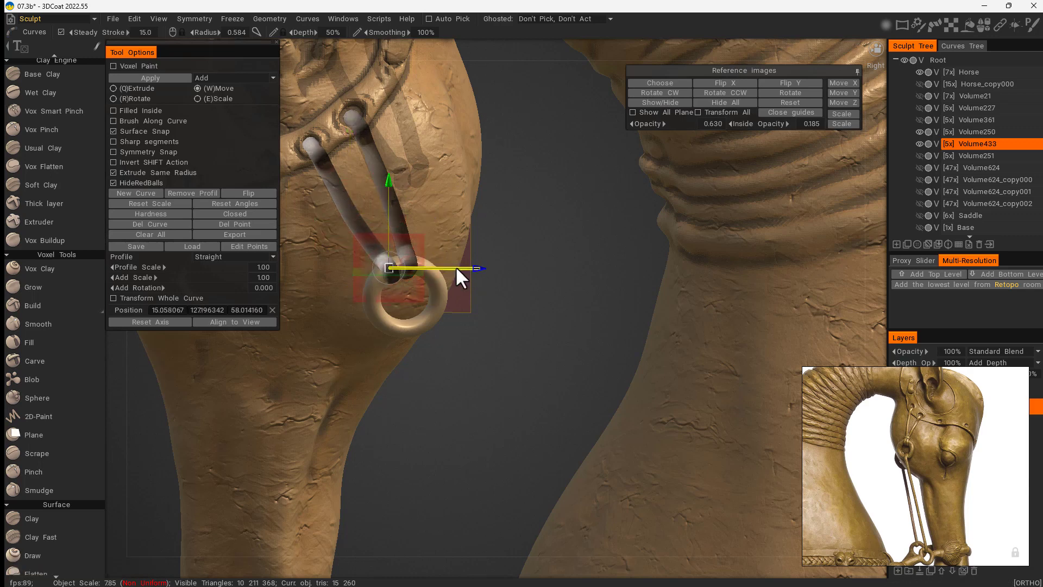
Step: Fine-tune the rear cord's lower points so its end wraps over the cheek ring
left_click(368, 147)
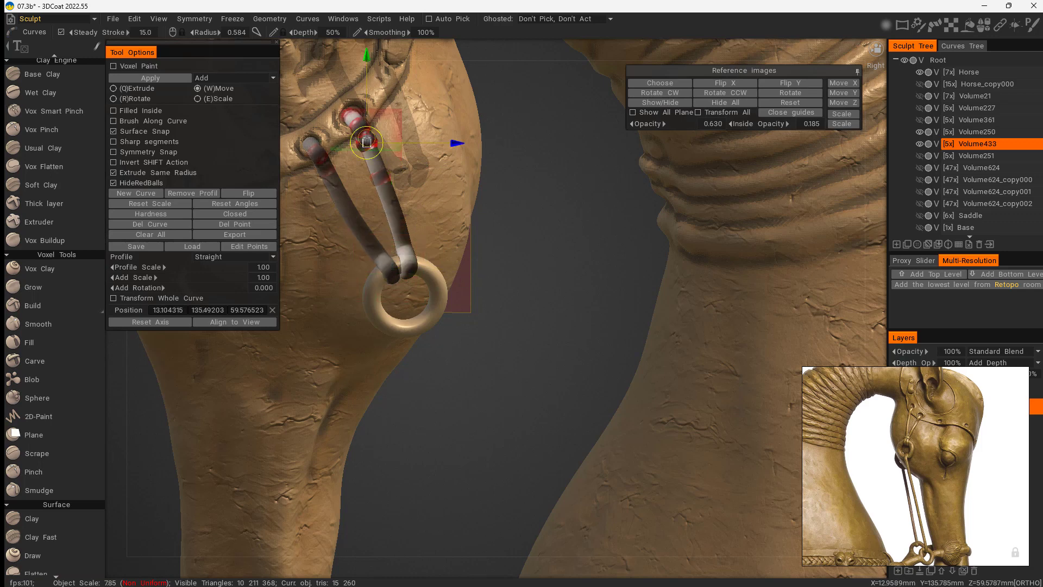
left_click(403, 269)
left_click_drag(492, 271, 460, 262)
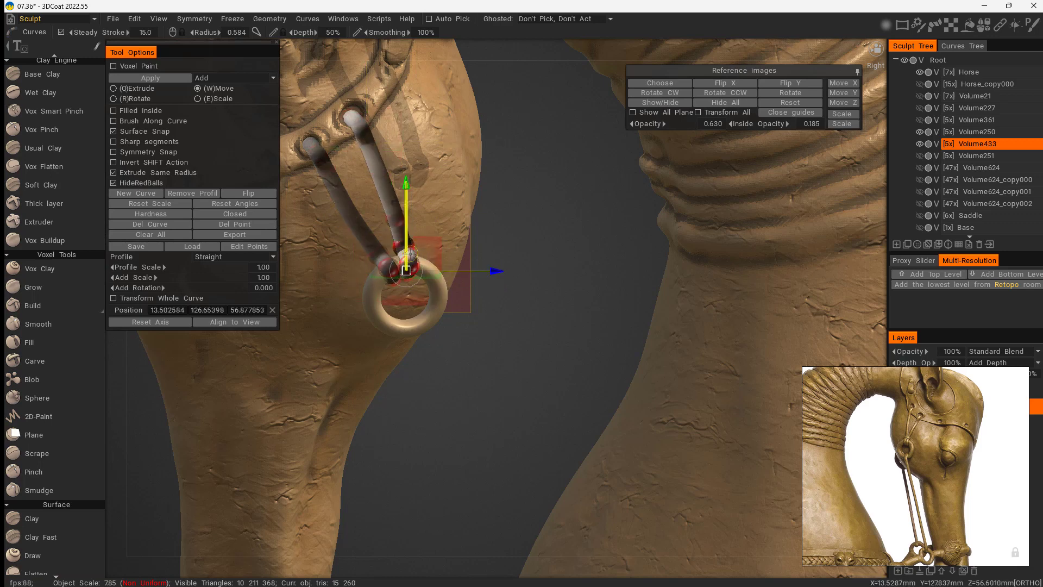
left_click(396, 218)
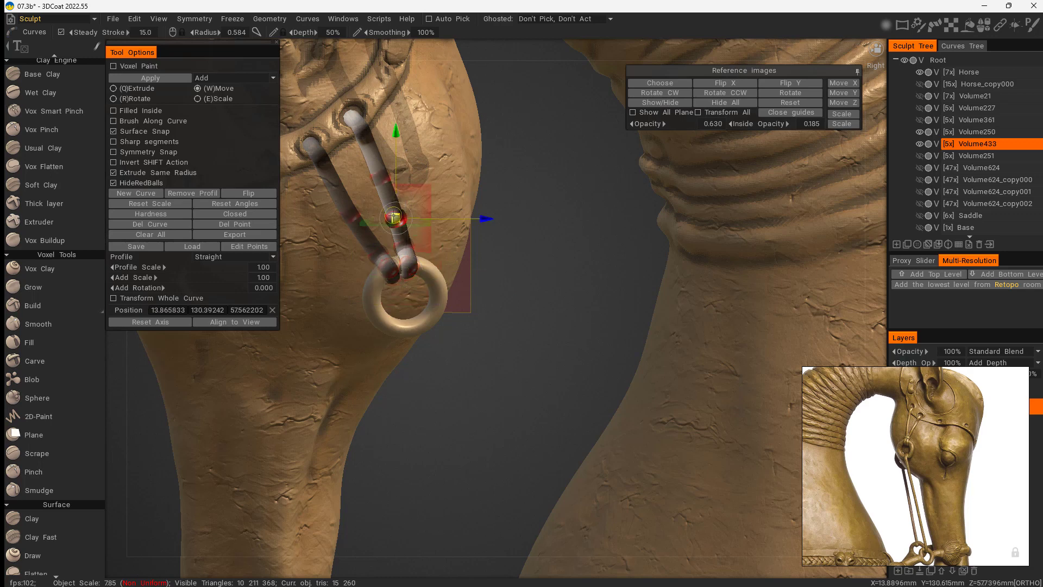
left_click(410, 258)
left_click_drag(500, 266, 494, 266)
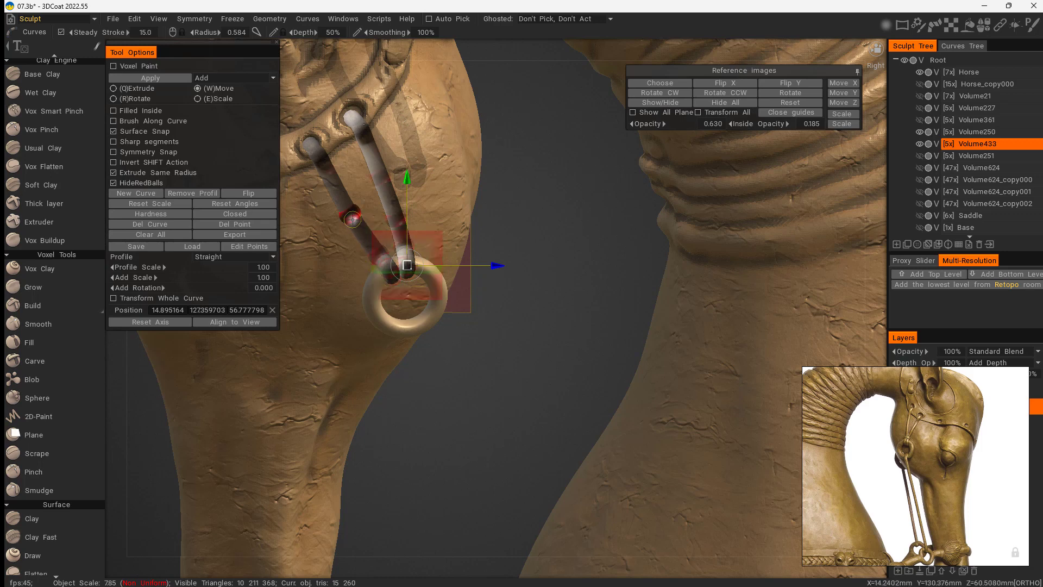
Step: Shift the front cord's middle and lower points toward the rear cord so it runs straighter to the cheek ring
left_click(353, 219)
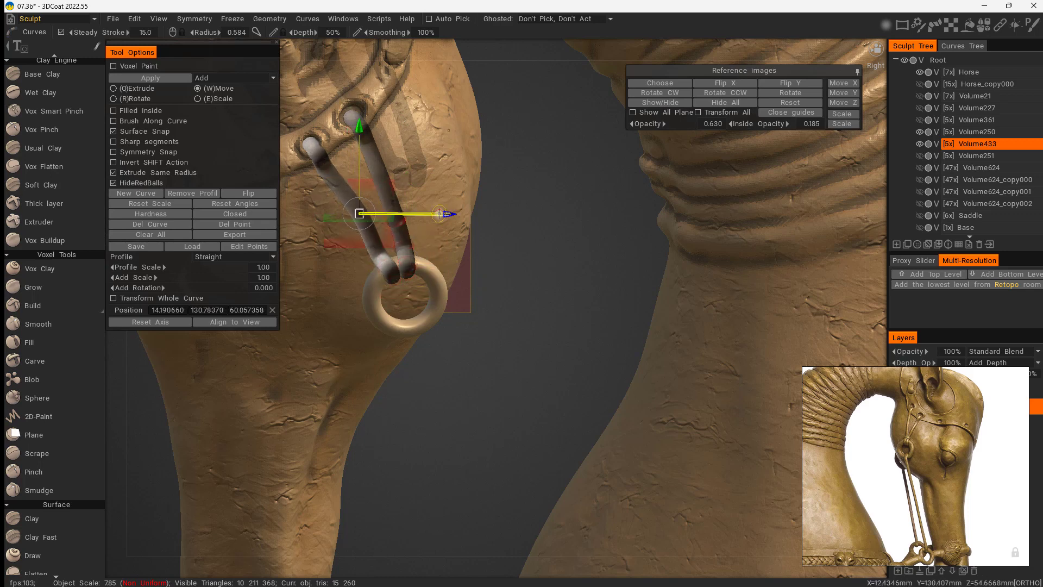
left_click_drag(439, 213, 470, 253)
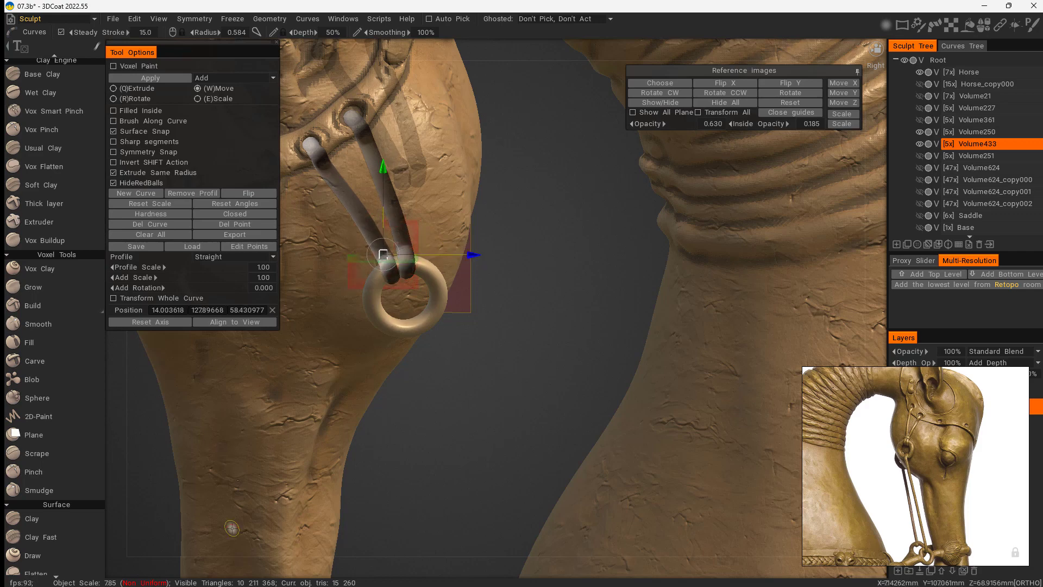
mouse_move(232, 528)
right_mouse_down("alt")
mouse_move(445, 383)
mouse_move(239, 531)
right_mouse_up("alt")
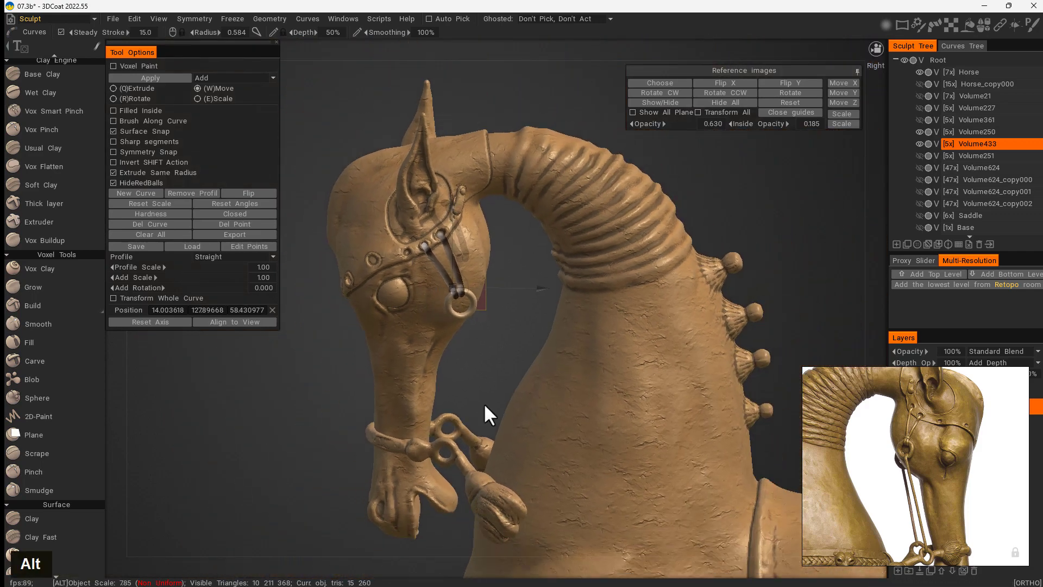
right_click_drag(485, 405, 566, 431, "alt")
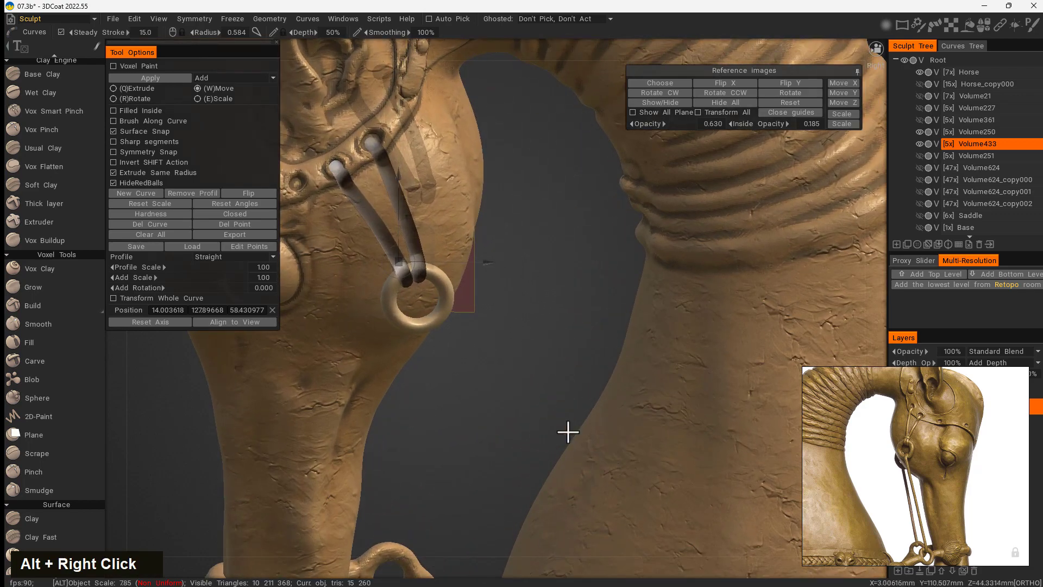
Step: Fine-tune the upper and middle points of the front cord curve so it runs straight toward the cheek ring
left_click(351, 188)
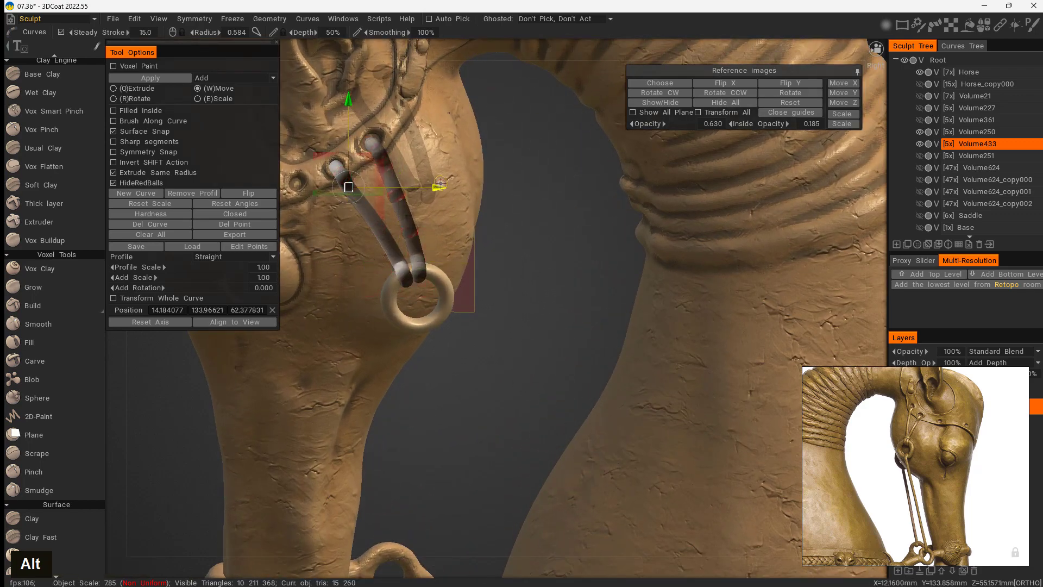
left_click(378, 226)
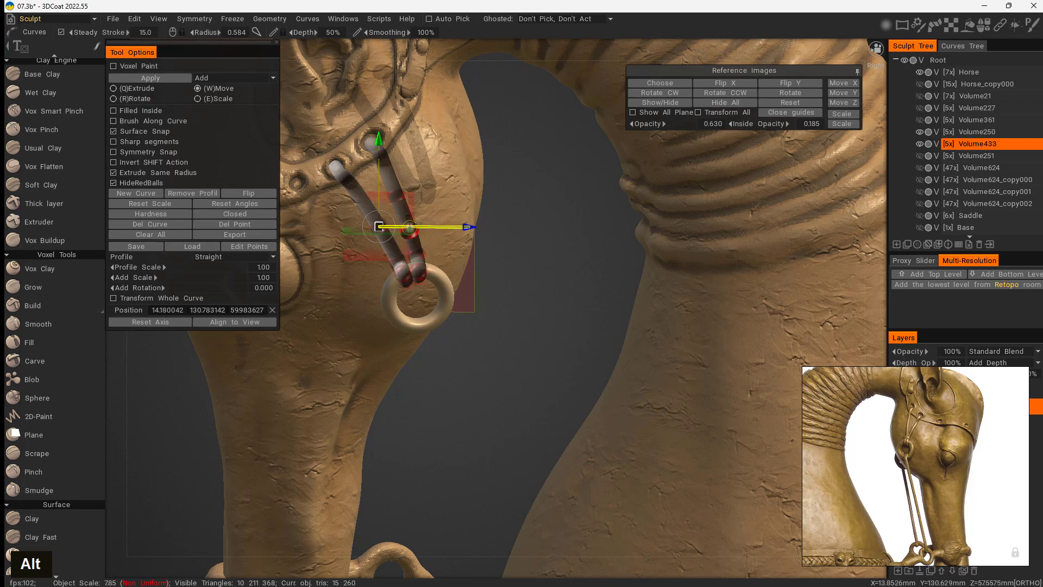
left_click(342, 171)
Step: Reposition the rear cord's middle, upper and lower points so it runs straight from its strap hole to the cheek ring
left_click(410, 230)
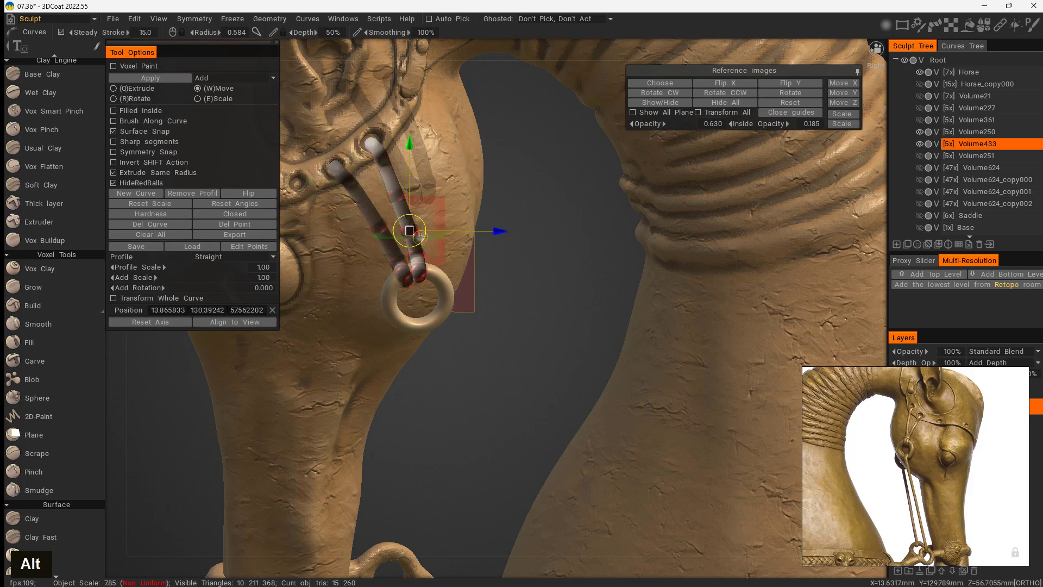
left_click_drag(493, 230, 483, 195)
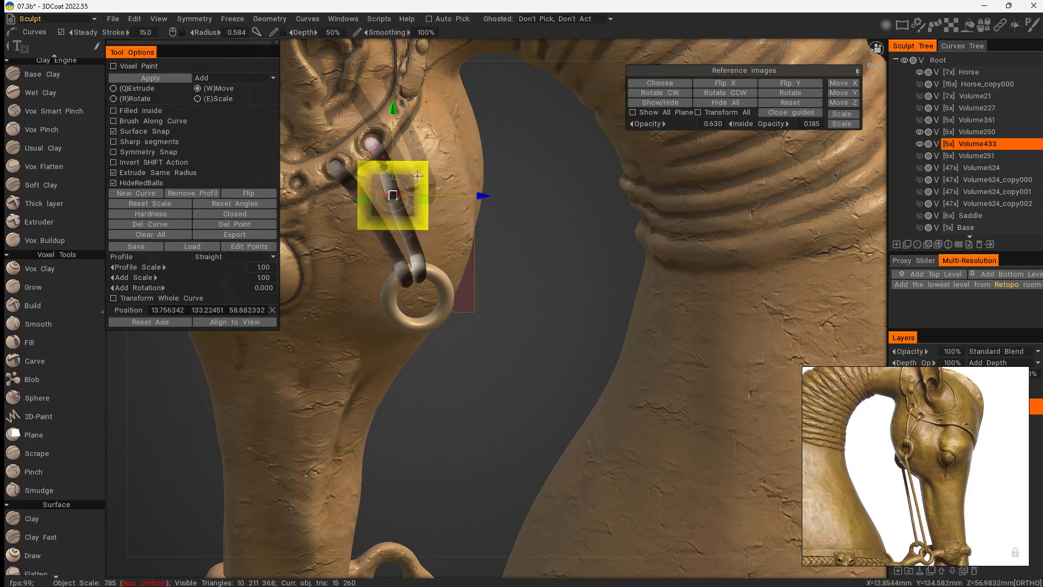
left_click(379, 151)
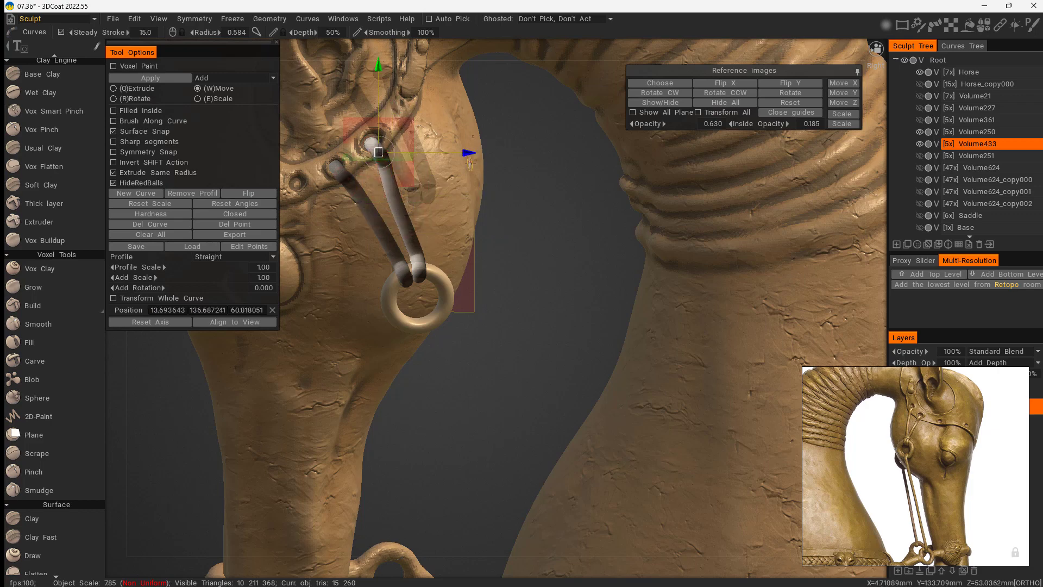
left_click_drag(466, 153, 397, 170)
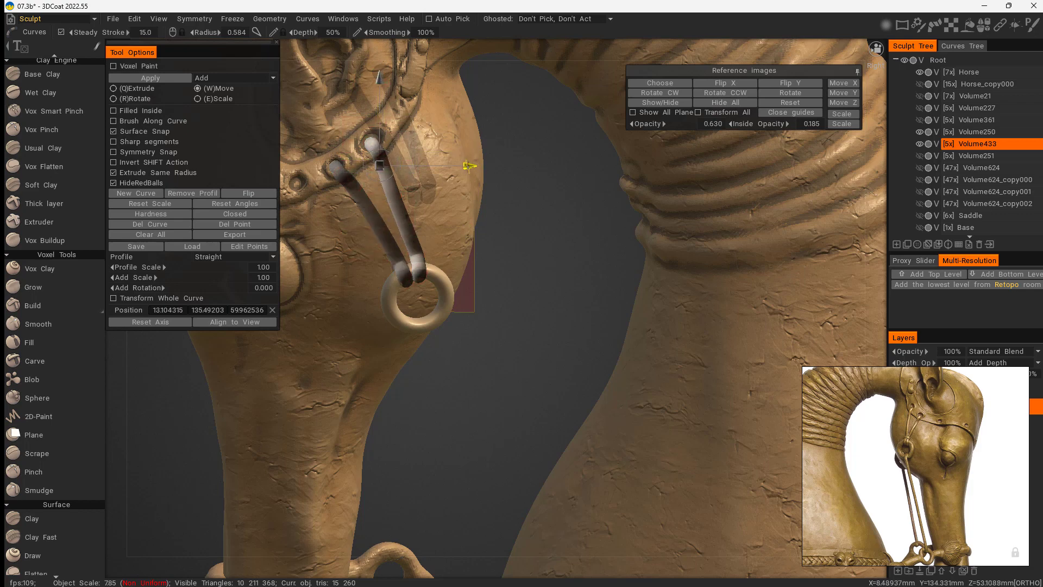
left_click(413, 254)
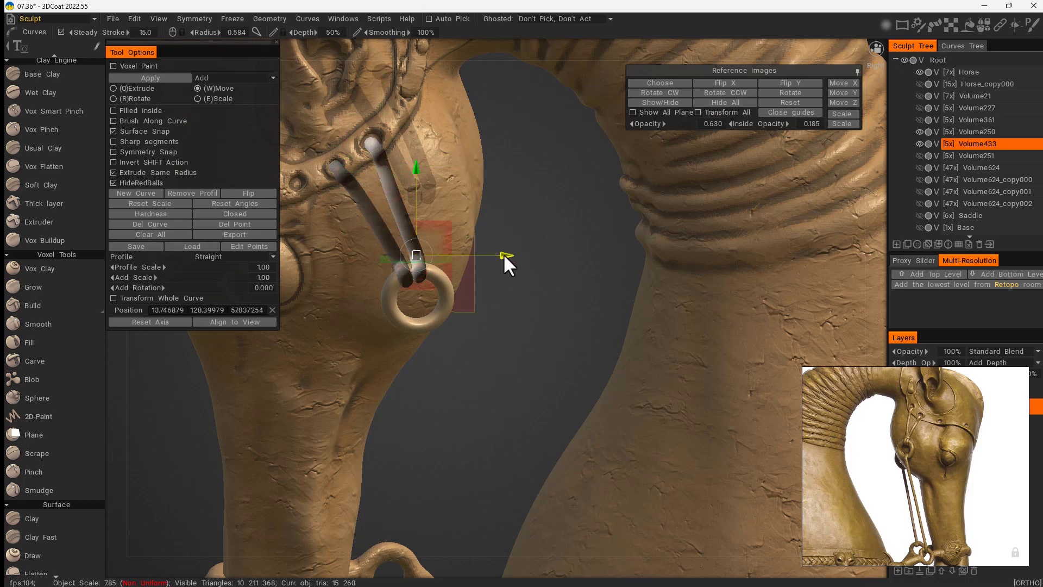
left_click_drag(499, 256, 497, 256)
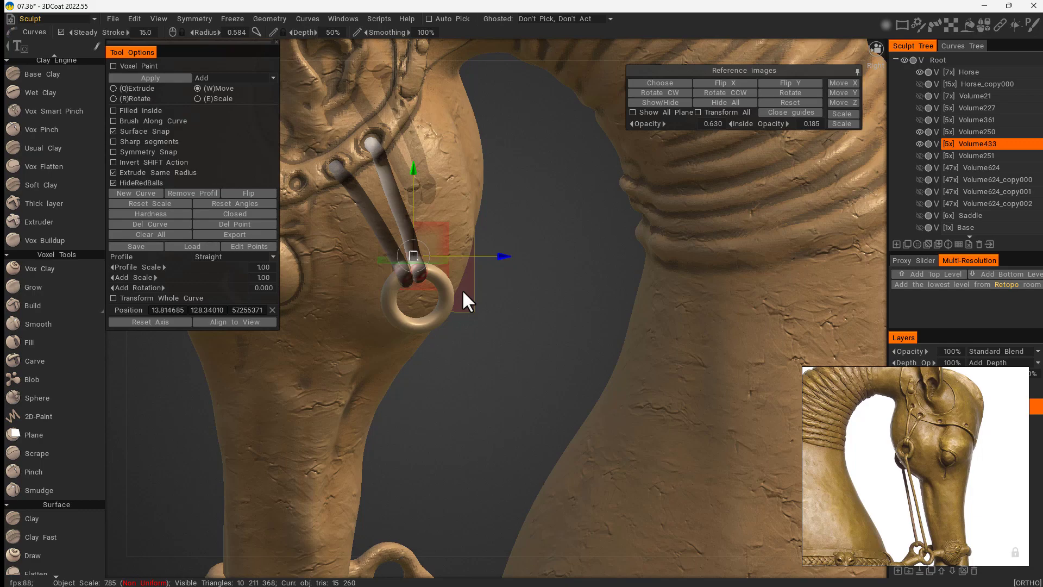
Step: Compare the cords and cheek ring with the side reference photo, including its lower part around the noseband
right_click_drag(462, 289, 465, 383, "alt")
left_click_drag(467, 387, 474, 411, "alt")
right_click_drag(474, 412, 433, 343, "alt")
middle_click_drag(433, 342, 511, 363, "alt")
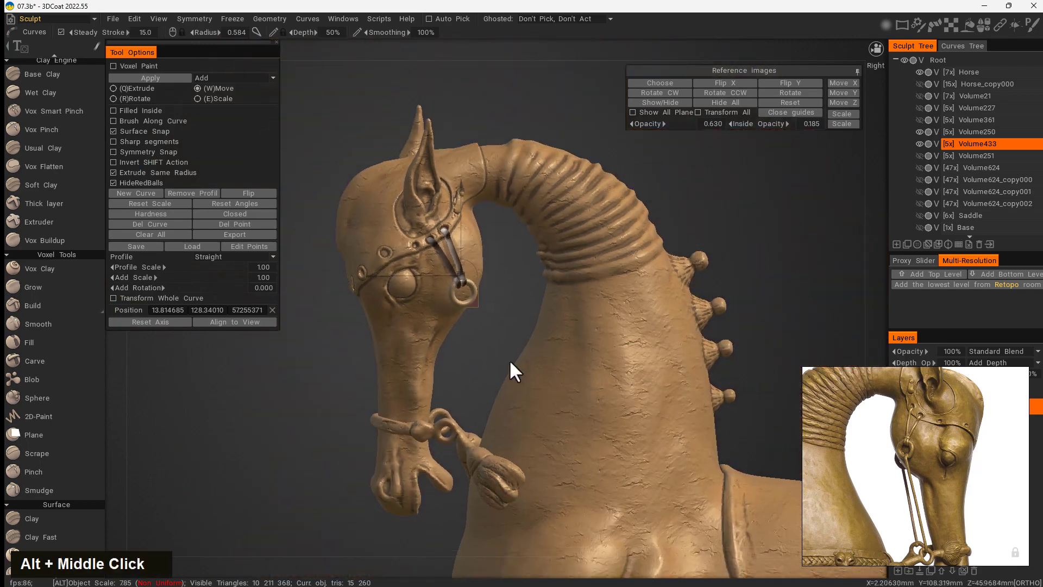
left_click_drag(511, 363, 446, 283, "alt")
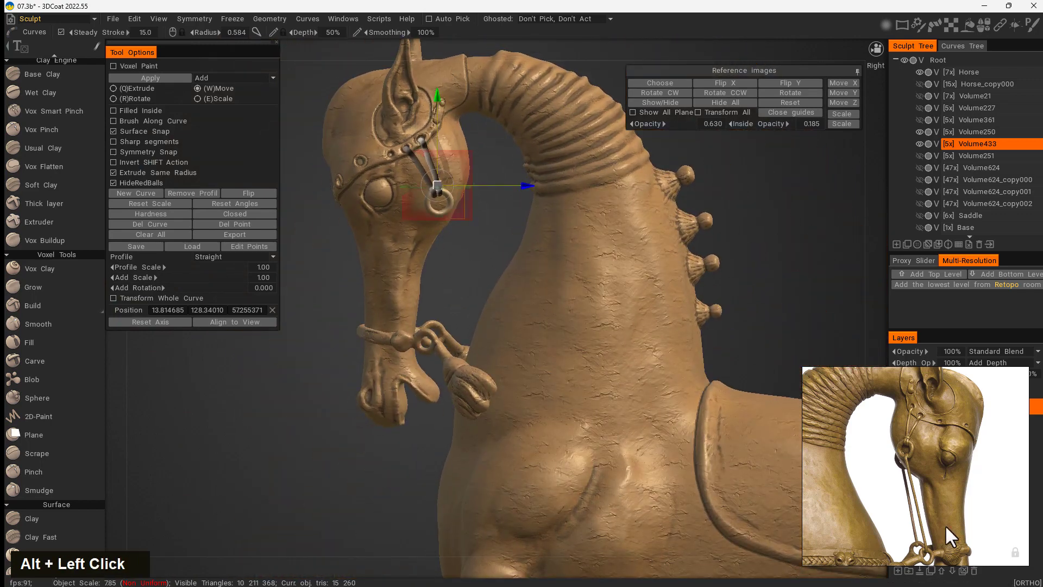
left_click_drag(948, 535, 935, 497)
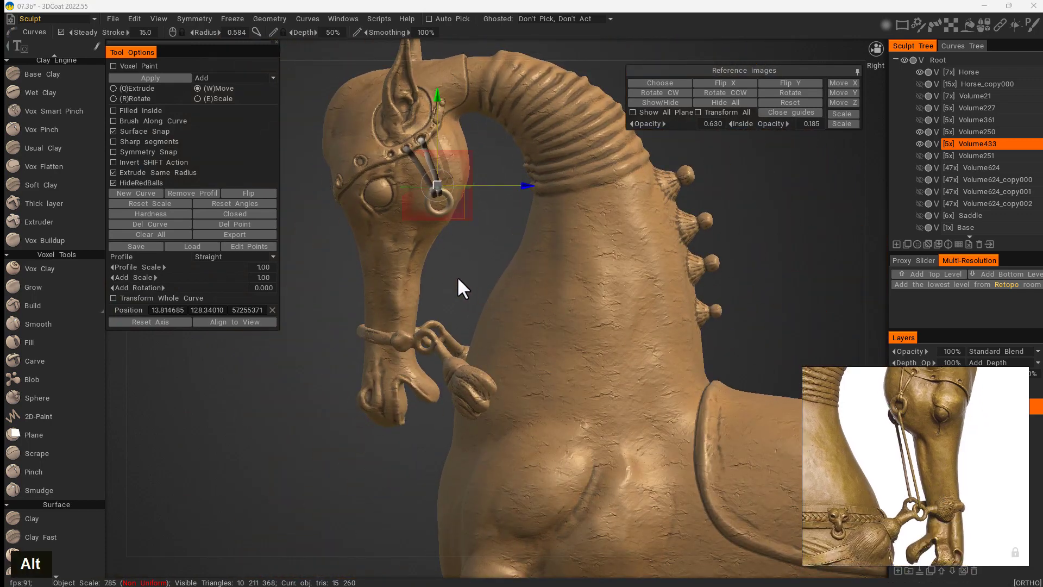
left_click_drag(471, 289, 472, 294, "alt")
right_click_drag(471, 292, 501, 224, "alt")
middle_click_drag(500, 224, 534, 360, "alt")
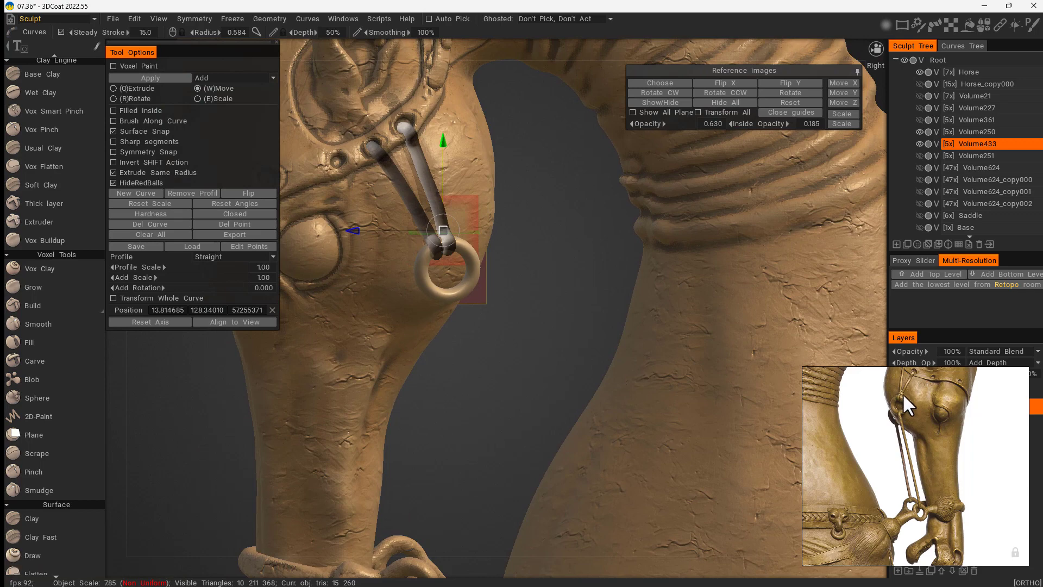
right_click_drag(474, 250, 478, 234, "alt")
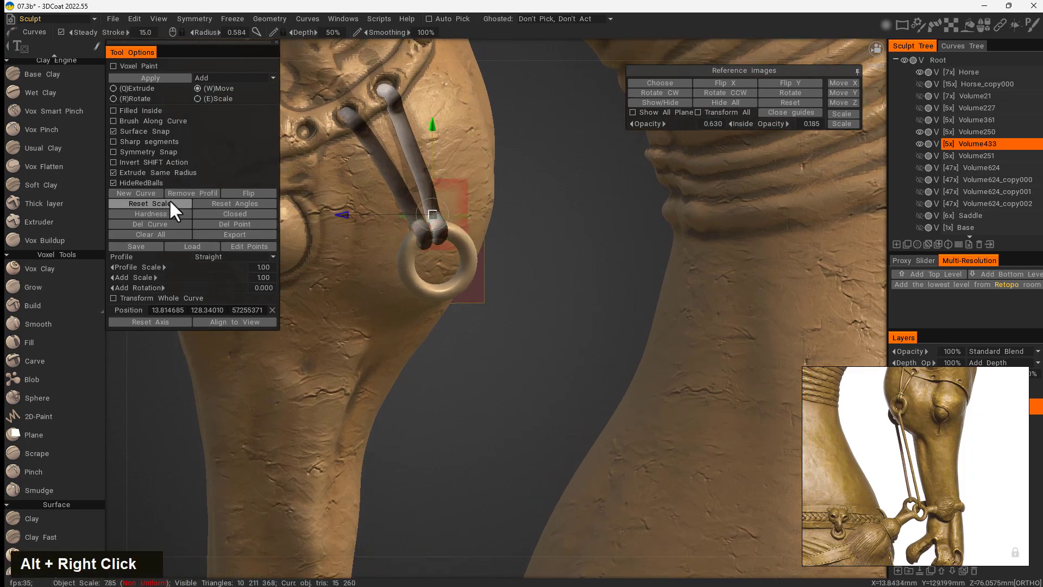
left_click(149, 194)
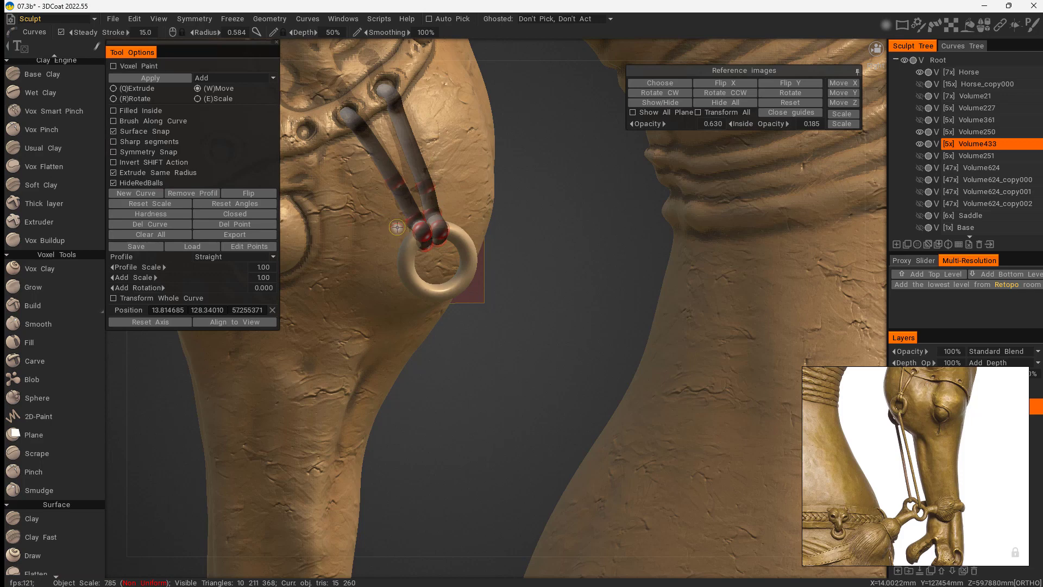
left_click_drag(493, 261, 401, 265, "alt")
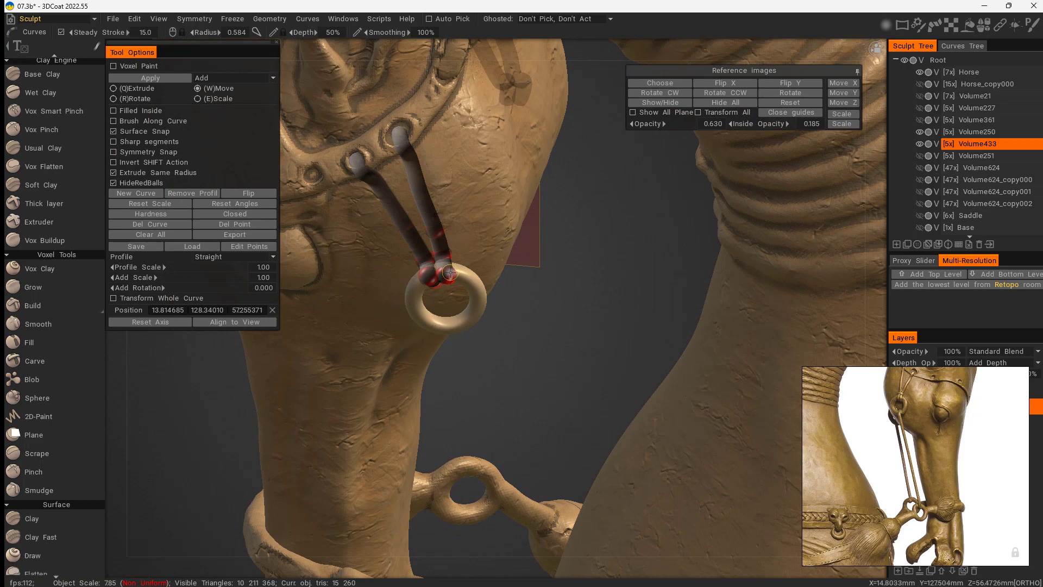
right_click_drag(496, 288, 500, 366, "alt")
left_click_drag(500, 365, 395, 236, "alt")
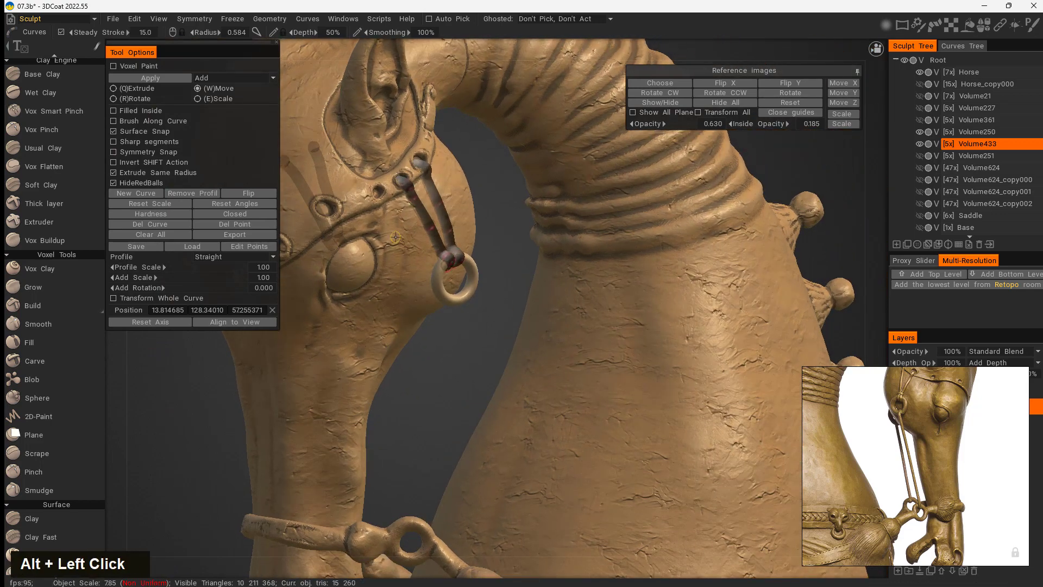
double_click(381, 331)
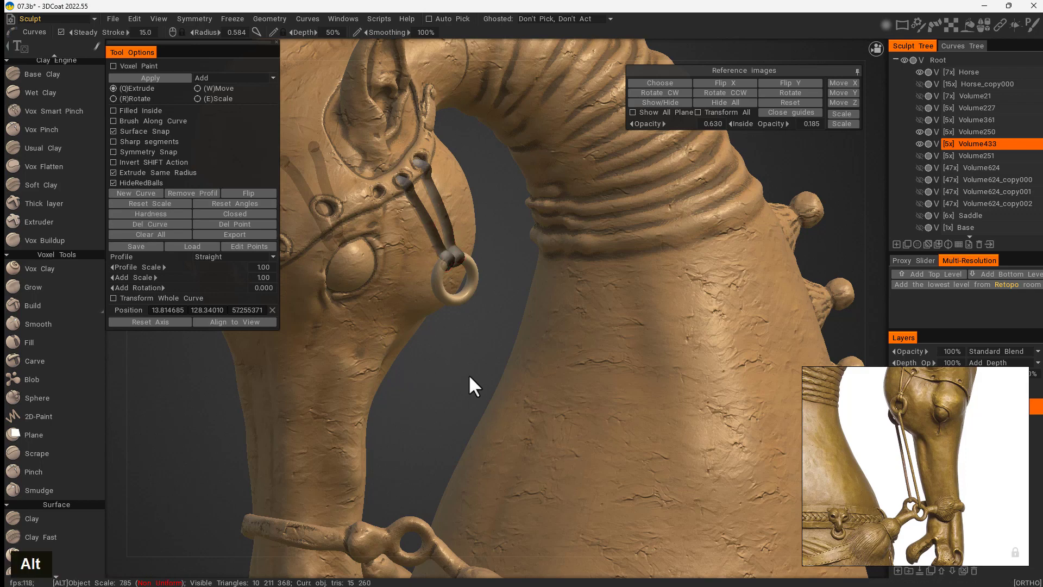
left_click_drag(468, 375, 415, 384, "alt")
middle_click_drag(429, 374, 507, 233, "alt")
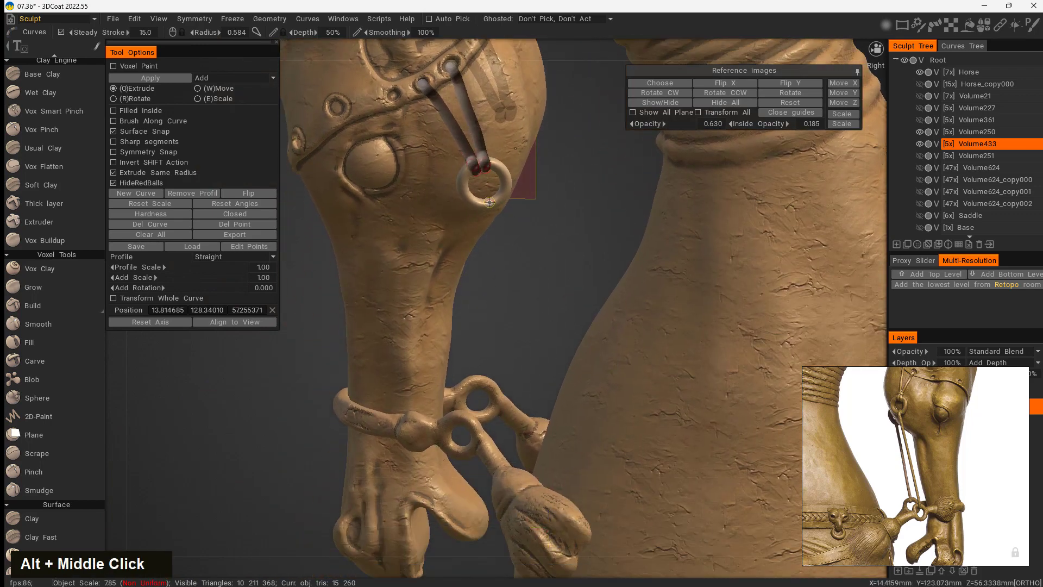
Step: Apply both cord curves to Volume433 in Add mode and clear all the curves
double_click(918, 143)
double_click(918, 132)
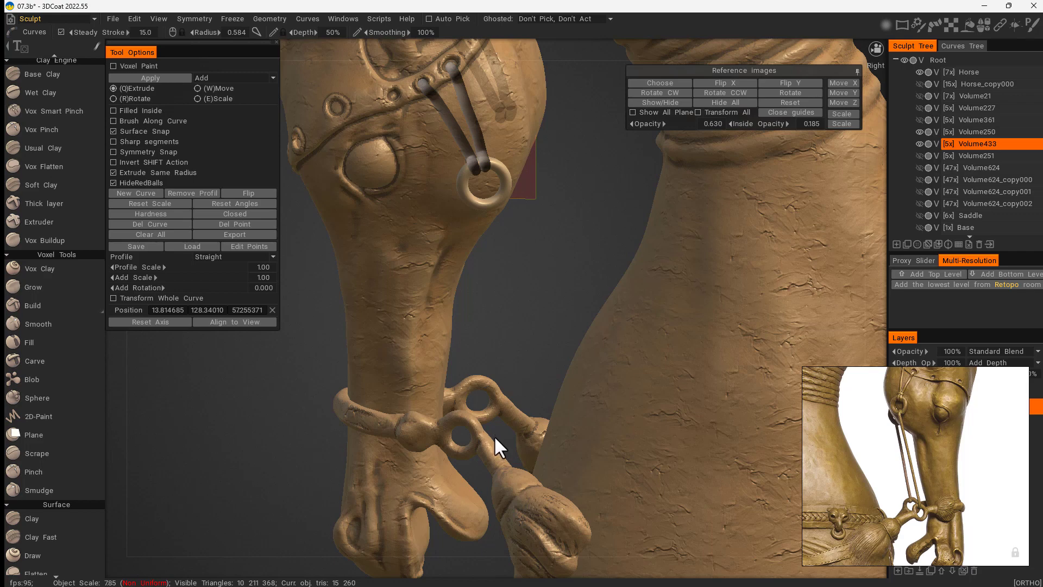
mouse_move(515, 348)
middle_mouse_down("alt")
mouse_move(550, 286)
mouse_move(526, 322)
middle_mouse_up("alt")
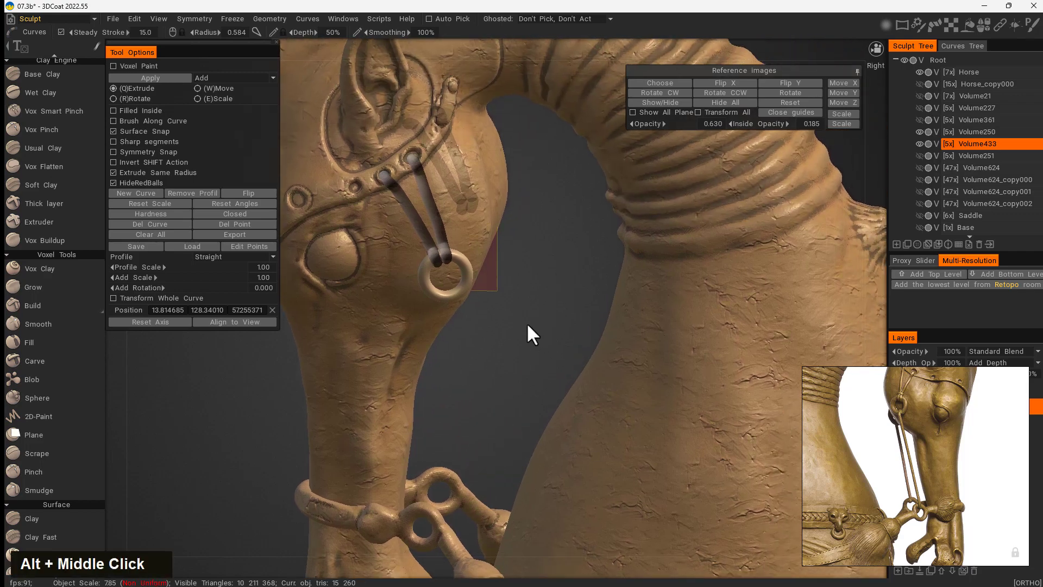
left_click(167, 78)
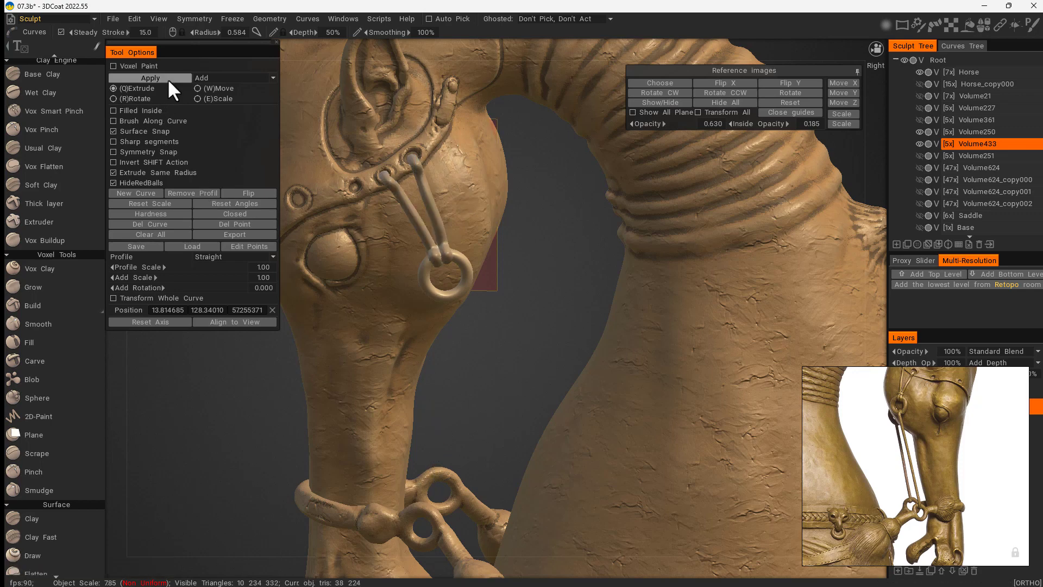
mouse_move(507, 364)
left_mouse_down("alt")
mouse_move(647, 338)
mouse_move(514, 361)
mouse_move(439, 408)
mouse_move(537, 344)
mouse_move(520, 357)
left_mouse_up("alt")
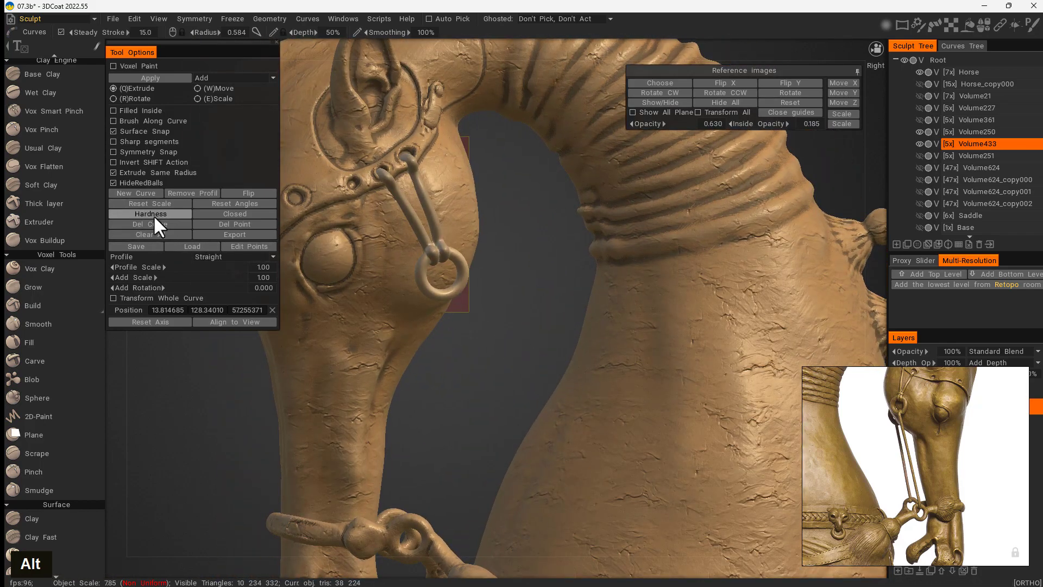
left_click(161, 237)
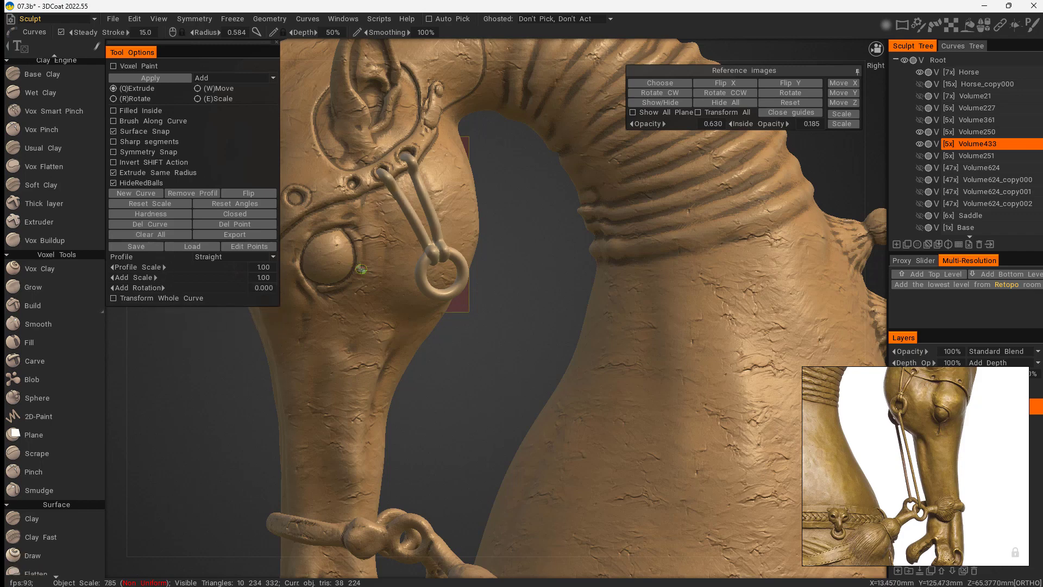
Step: Draw a short band curve across both cords just above the cheek ring
left_click(426, 240)
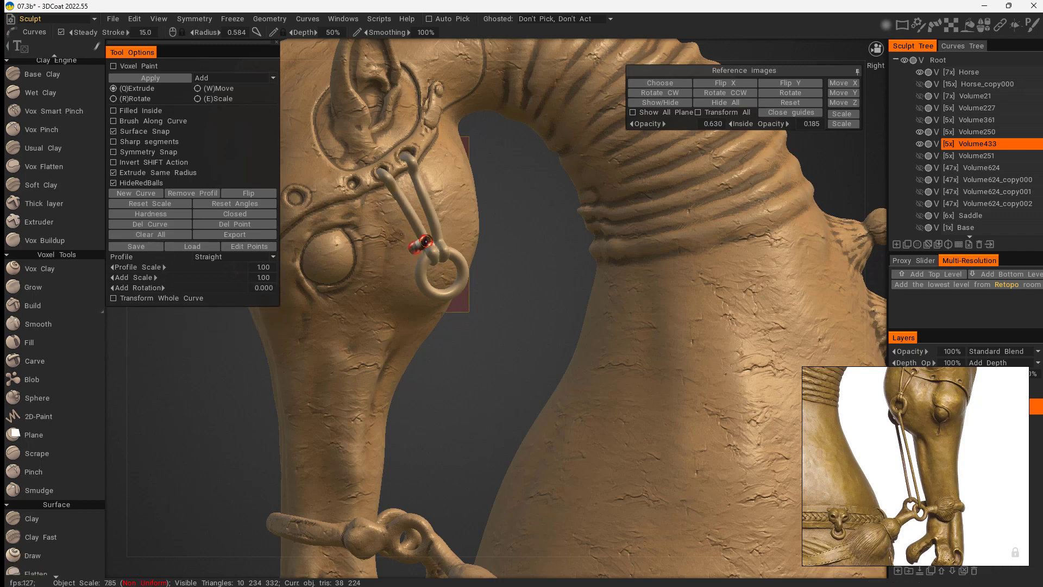
left_click(439, 236)
left_click_drag(526, 276, 467, 259, "alt")
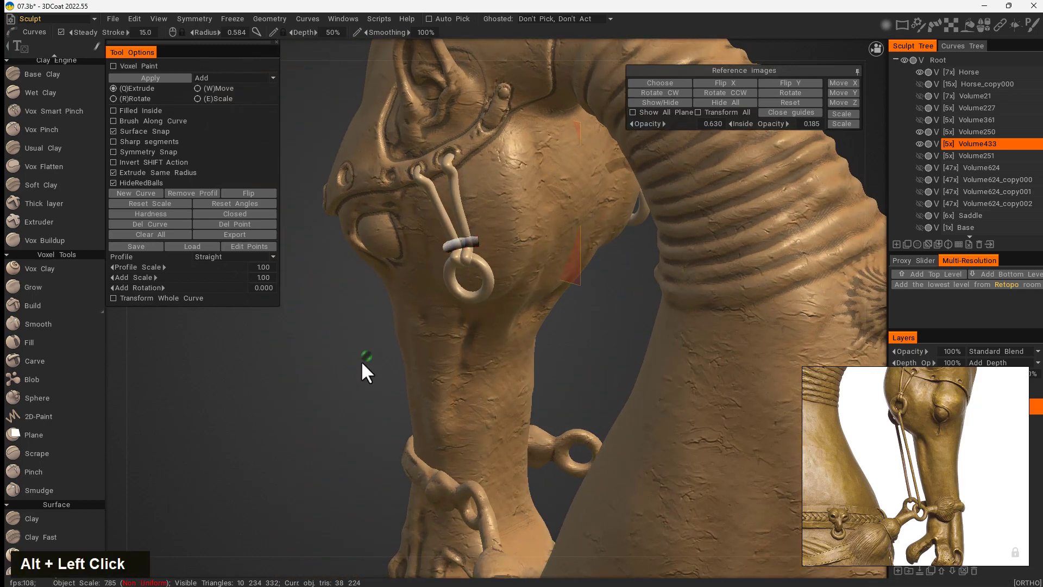
left_click_drag(362, 365, 429, 398, "alt")
right_click_drag(428, 398, 505, 422, "alt")
left_click_drag(372, 356, 375, 349)
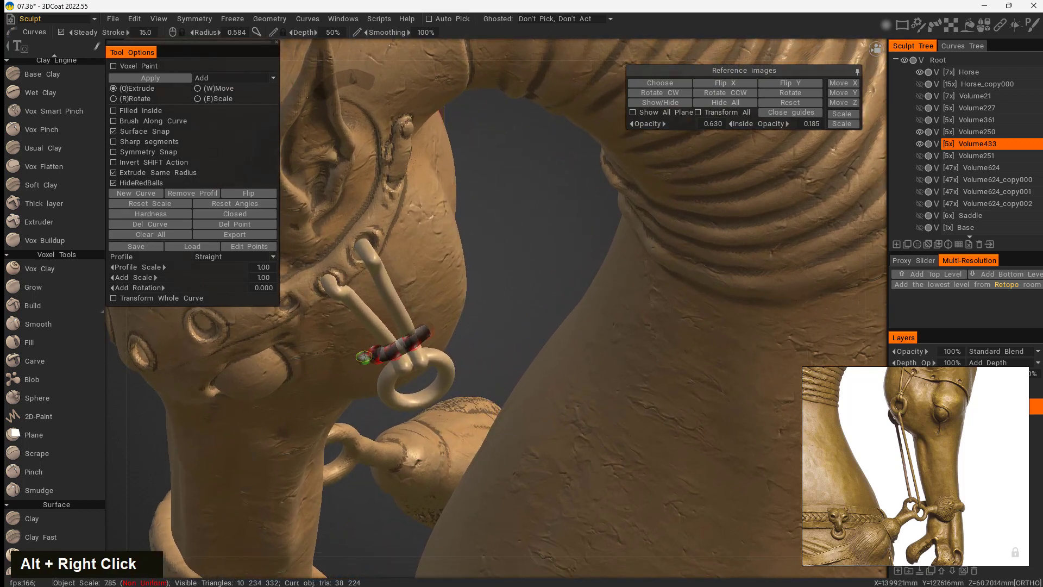
key("ctrl+z")
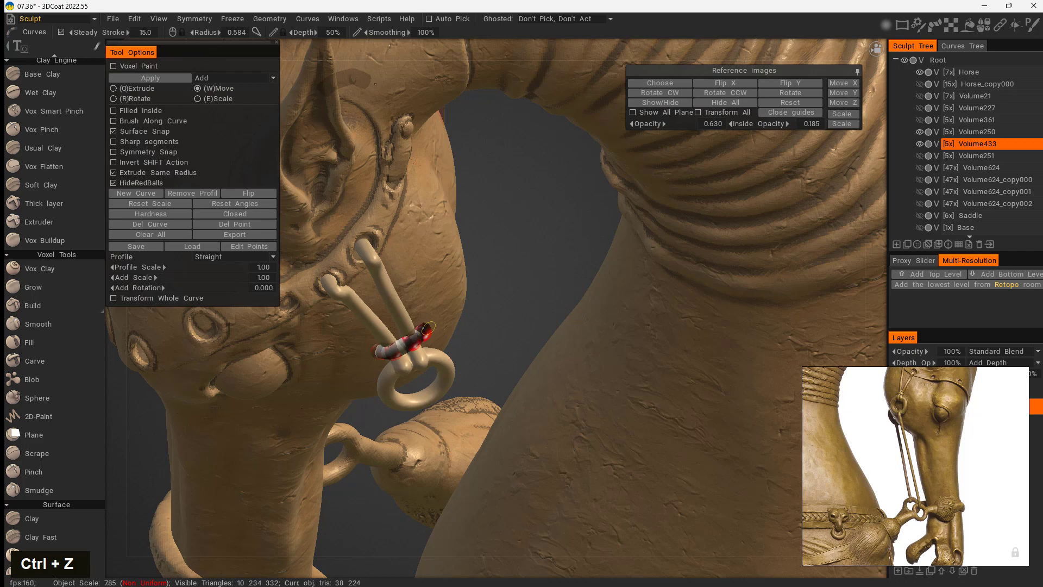
Step: Move the band curve's rear end behind the rear cord so the band wraps around it
left_click_drag(475, 350, 456, 400, "alt")
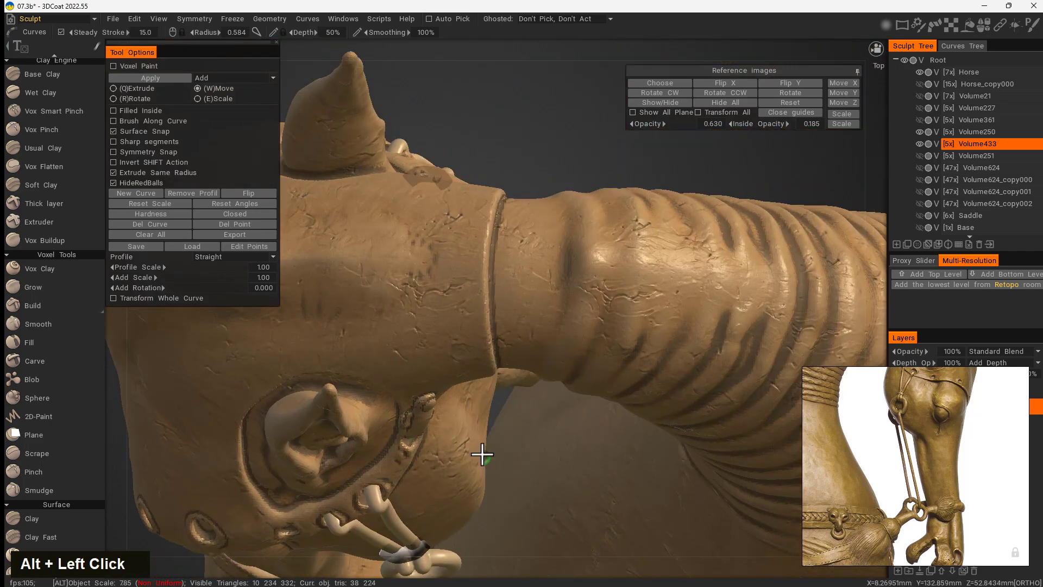
middle_click_drag(485, 456, 483, 210, "alt")
right_click_drag(483, 210, 466, 310, "alt")
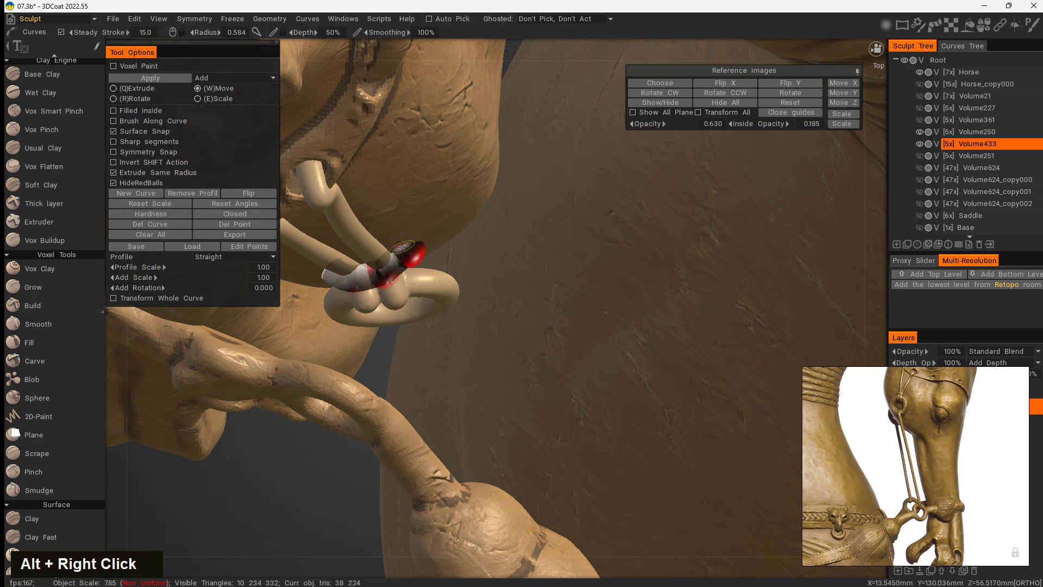
left_click_drag(408, 369, 533, 304, "alt")
middle_click_drag(533, 304, 482, 291, "alt")
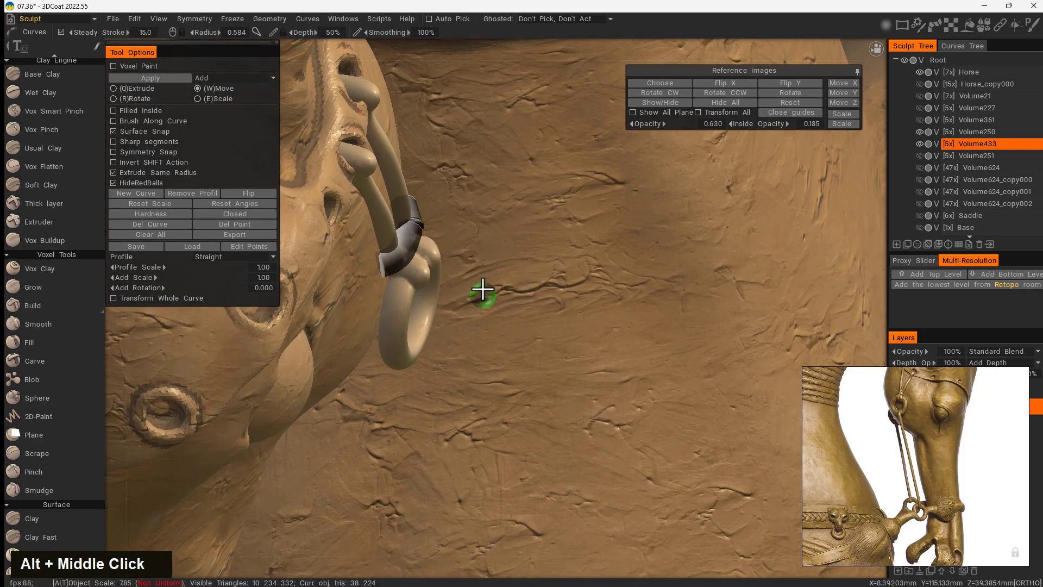
left_click_drag(482, 291, 431, 338, "alt")
key("ctrl+z")
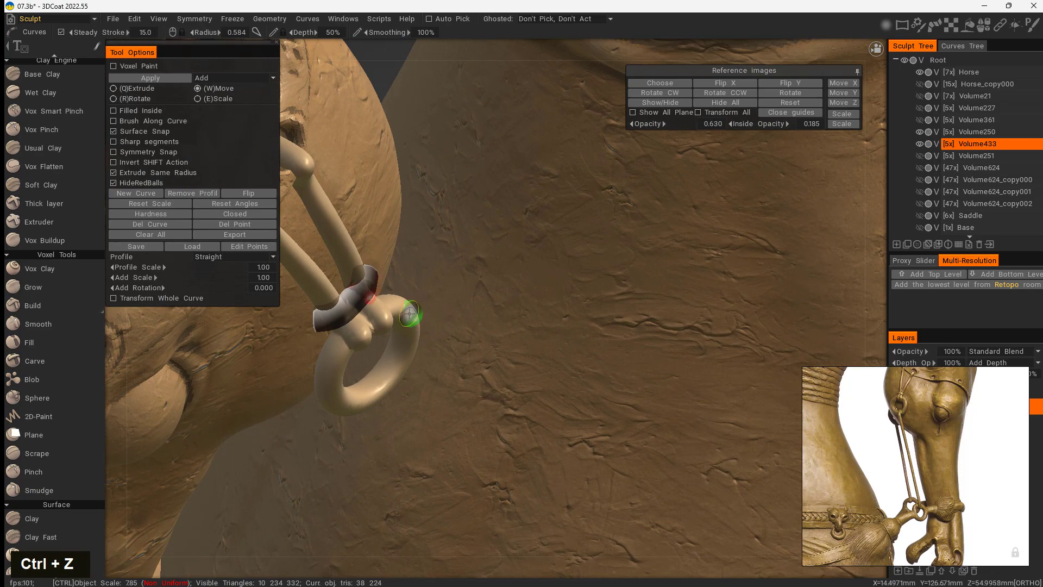
left_click(373, 266)
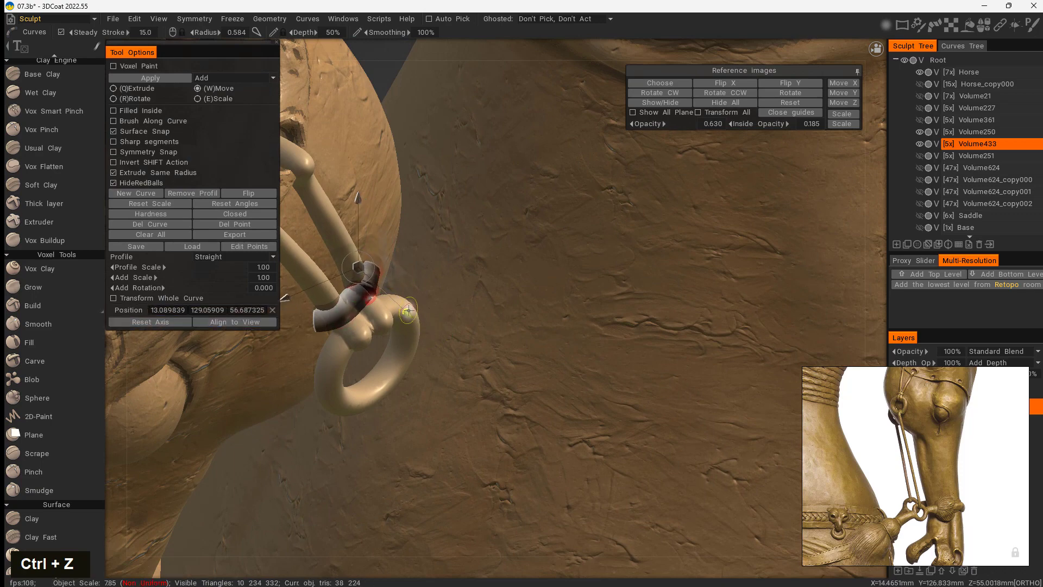
left_click_drag(465, 305, 417, 360, "alt")
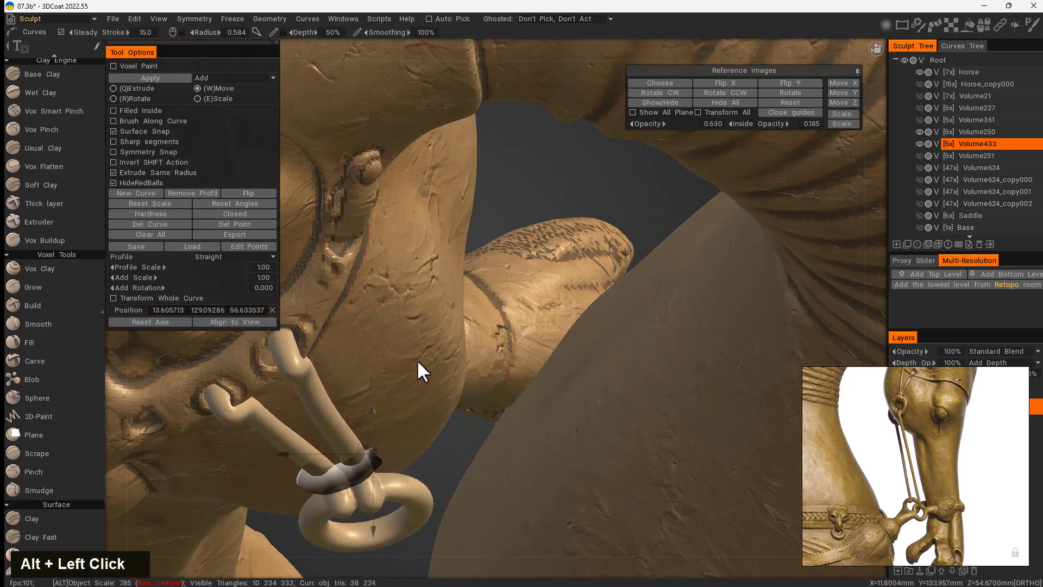
Step: Adjust the band curve's front end so the band wraps around the front cord
middle_click_drag(416, 359, 462, 219, "alt")
left_click_drag(410, 348, 407, 349)
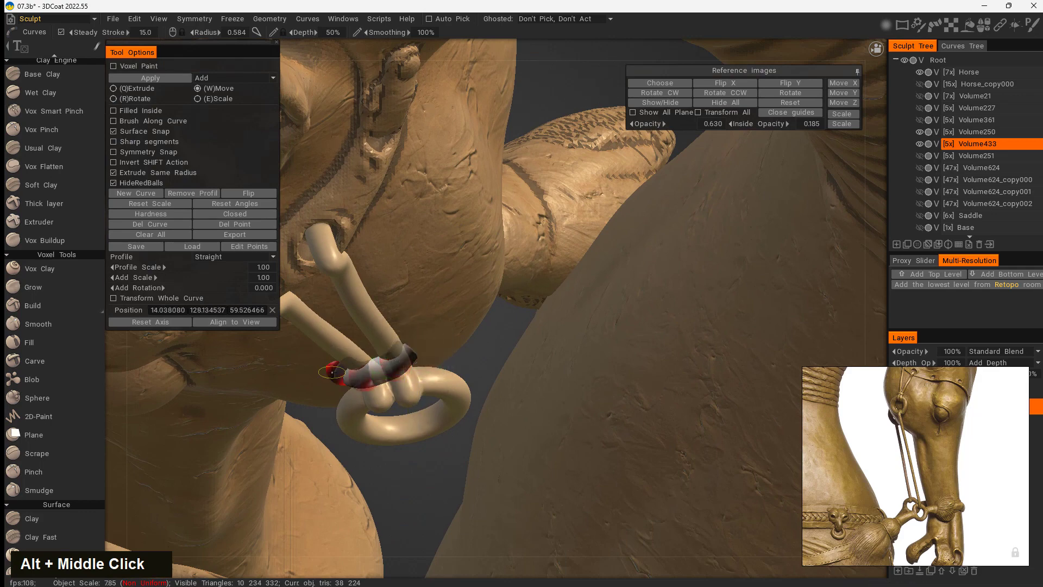
left_click_drag(374, 462, 331, 338, "alt")
middle_click_drag(330, 338, 424, 369, "alt")
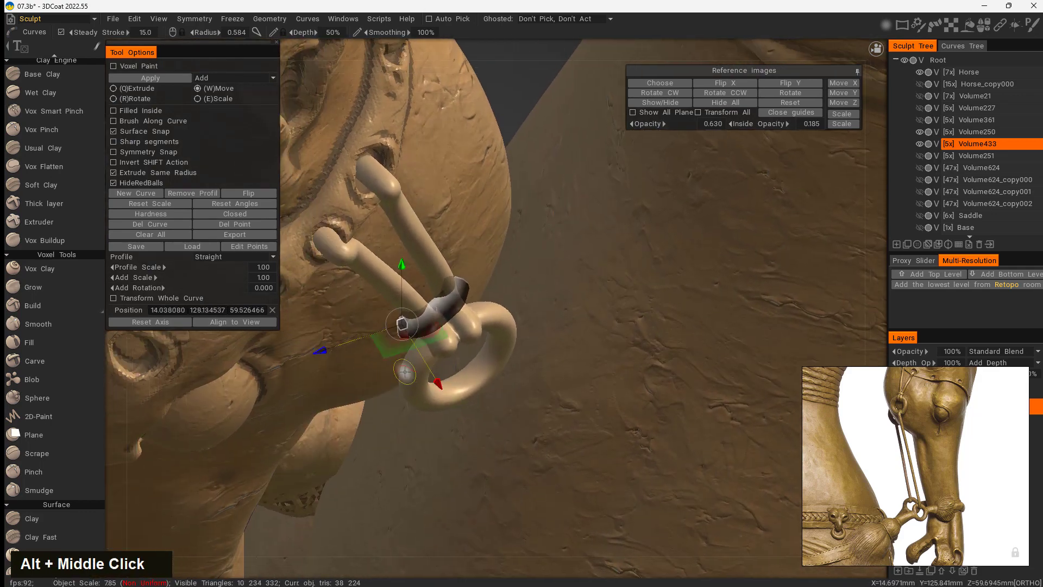
left_click_drag(452, 368, 552, 268, "alt")
middle_click_drag(552, 267, 511, 479, "alt")
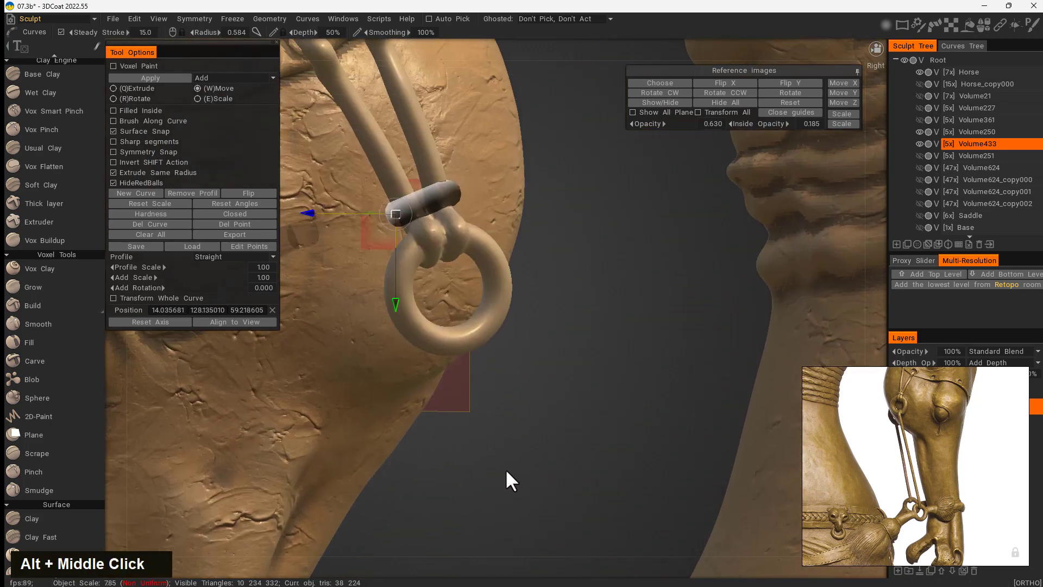
Step: Apply the band curve to Volume433 in Add mode, check it against the whole head, and clear all the curves
left_click(167, 78)
left_click_drag(538, 405, 549, 380, "alt")
right_click_drag(549, 380, 455, 403, "alt")
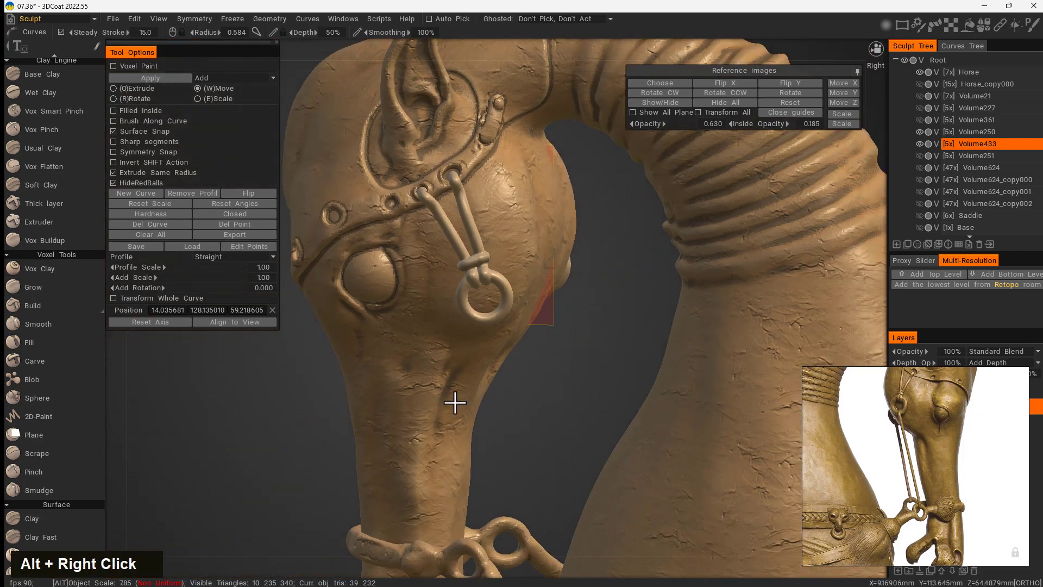
middle_click_drag(456, 403, 543, 235, "alt")
right_click_drag(543, 235, 514, 338, "alt")
left_click_drag(514, 338, 455, 388, "alt")
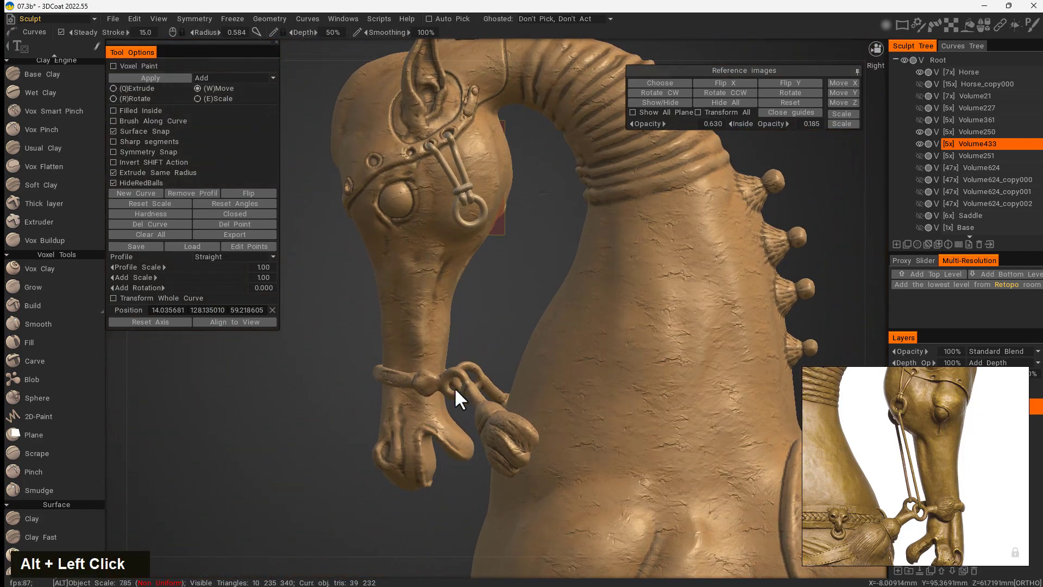
right_click_drag(454, 387, 592, 324, "alt")
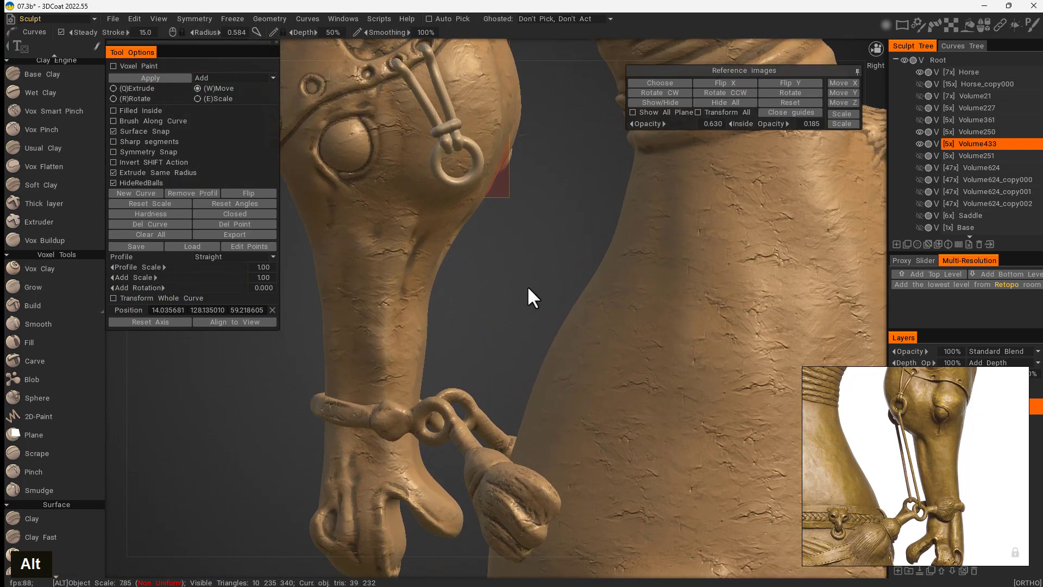
left_click(162, 234)
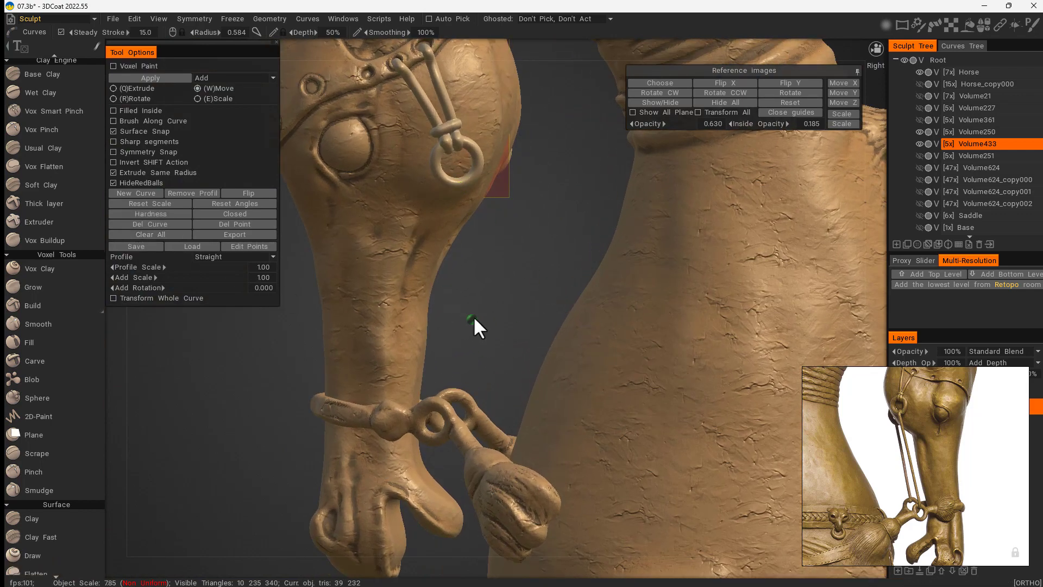
Step: Start a new cord curve at the lower rim of the cheek ring and undo the misplaced points
left_click_drag(474, 315, 453, 253, "alt")
right_click_drag(453, 254, 437, 228, "alt")
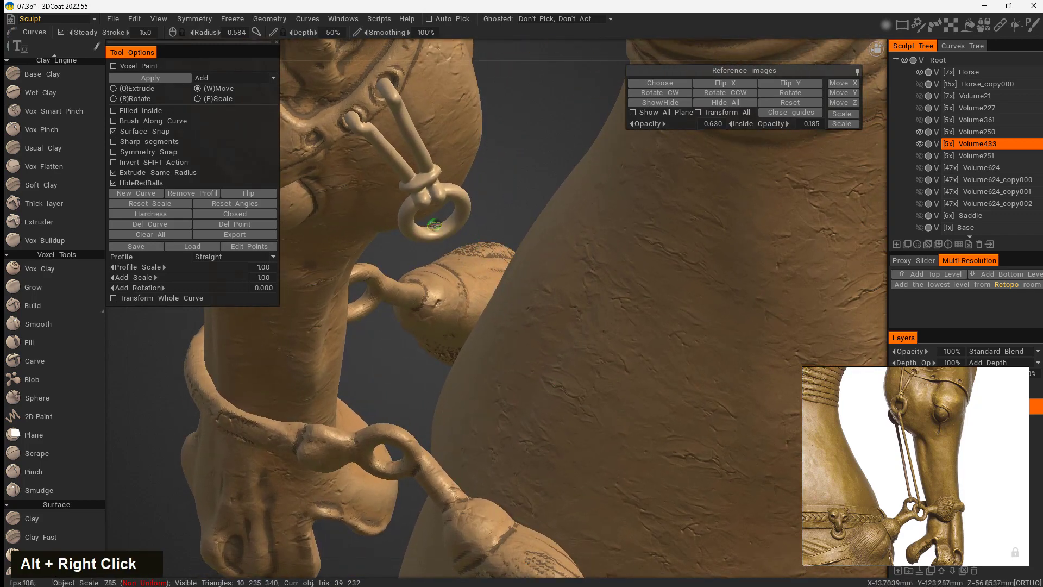
left_click_drag(437, 229, 458, 148, "alt")
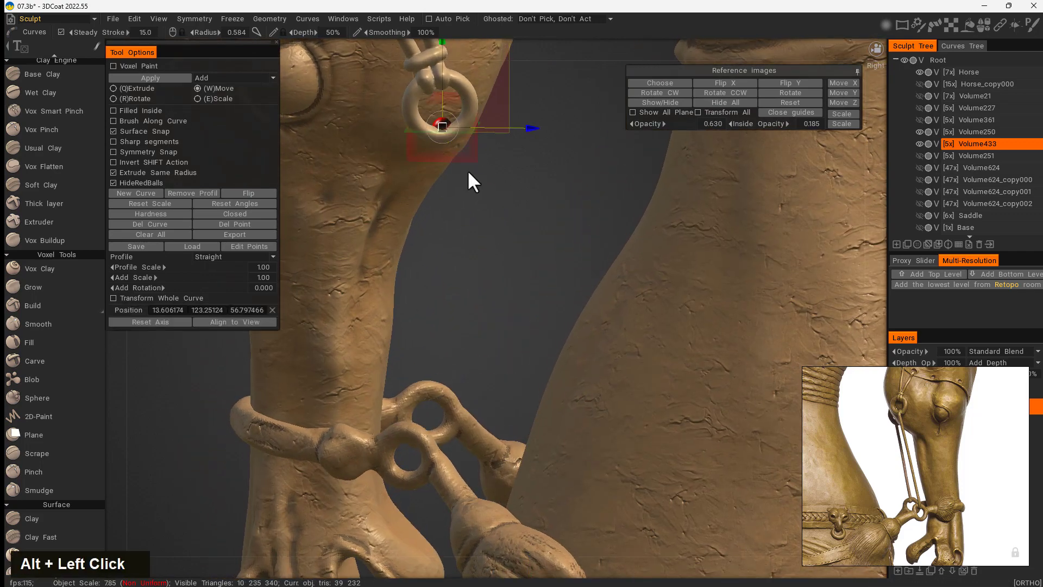
key("ctrl+z")
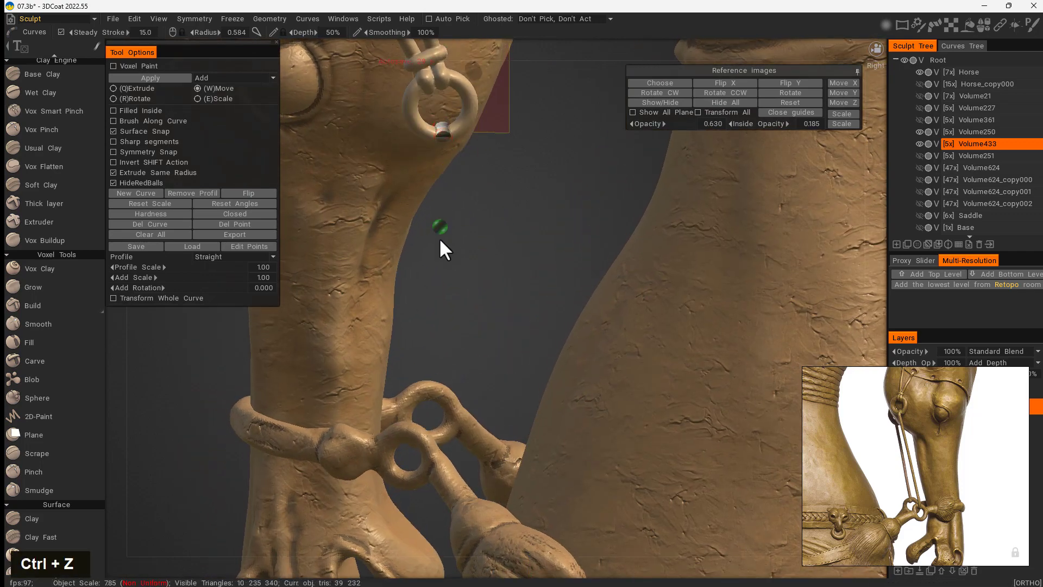
left_click_drag(540, 270, 391, 278, "alt")
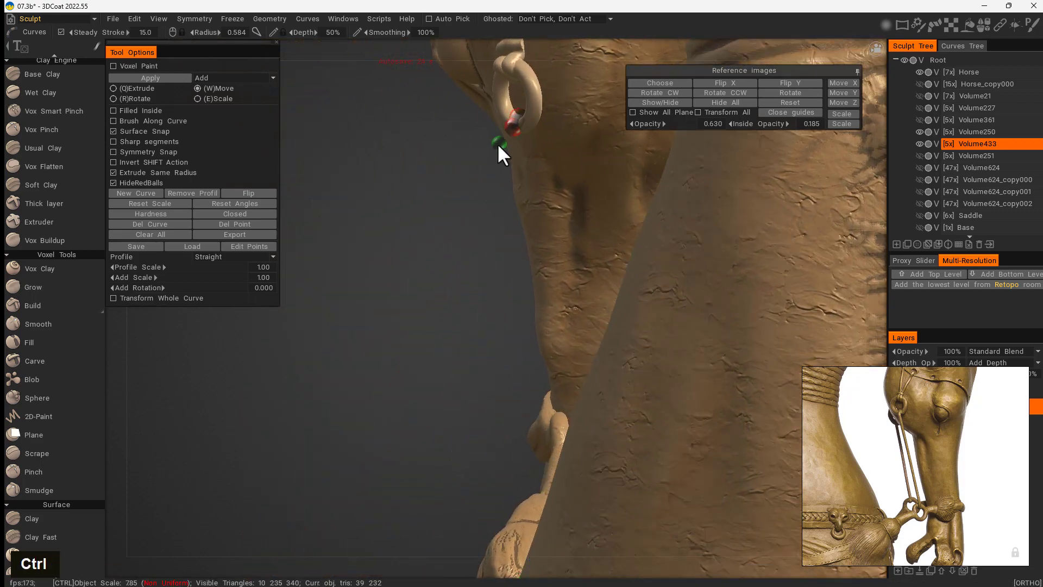
key("ctrl+z")
left_click_drag(491, 166, 427, 283, "alt")
left_click(436, 294)
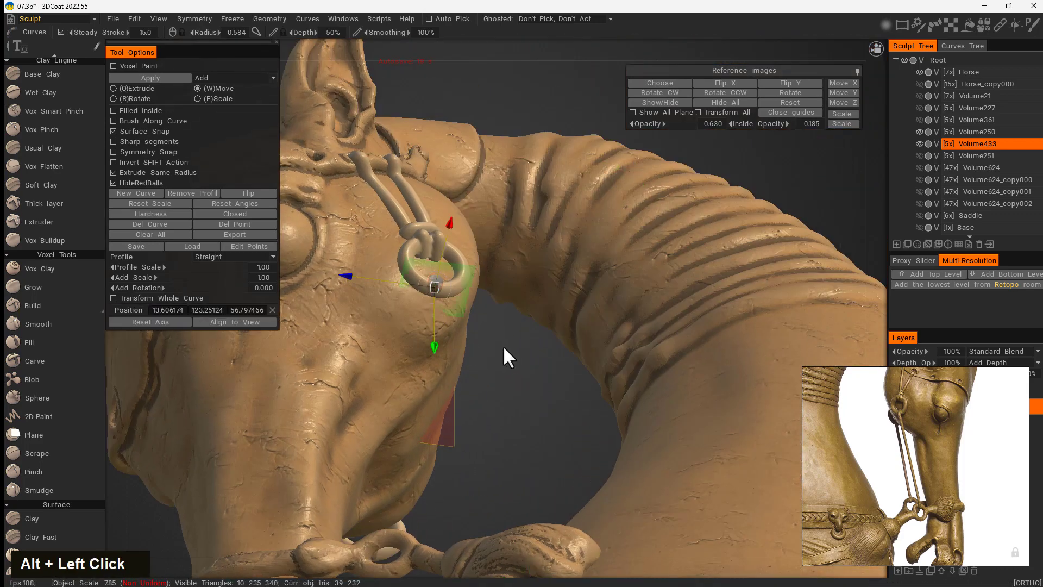
key("ctrl+z")
left_click(436, 294)
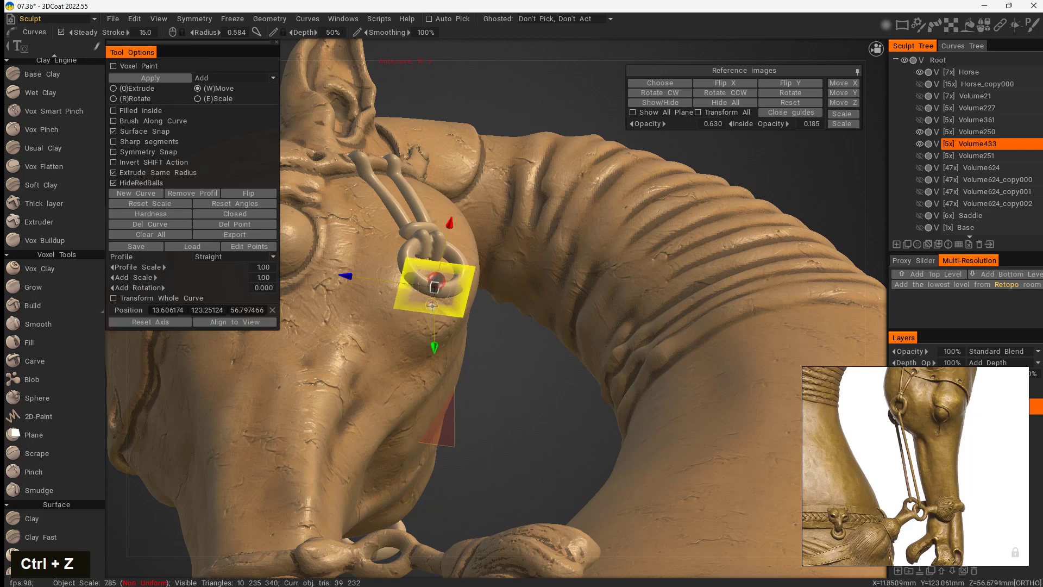
key("ctrl+z")
Step: Add a second point to the cord curve and move it outward to sit directly beneath the cheek ring
left_click_drag(435, 280, 443, 157, "alt")
left_click(436, 134)
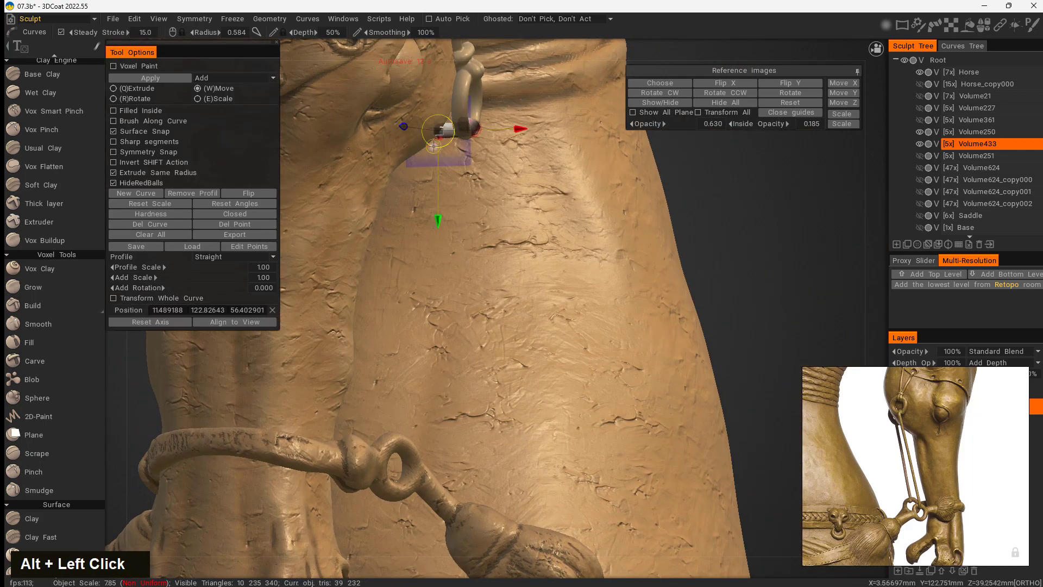
mouse_move(437, 231)
left_mouse_down()
mouse_move(439, 242)
mouse_move(439, 226)
left_mouse_up()
left_click_drag(516, 132, 552, 132)
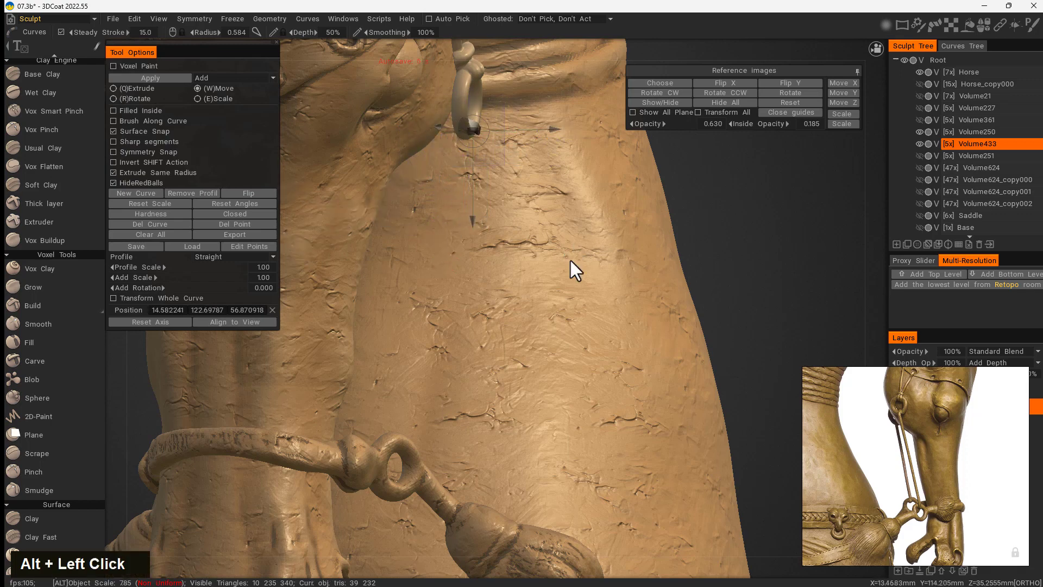
Step: Turn off Surface Snap and pull the cord curve's end point straight down below the cheek ring
left_click_drag(571, 259, 449, 269, "alt")
left_click_drag(439, 135, 439, 183)
left_click_drag(467, 261, 513, 262, "alt")
key("ctrl+z")
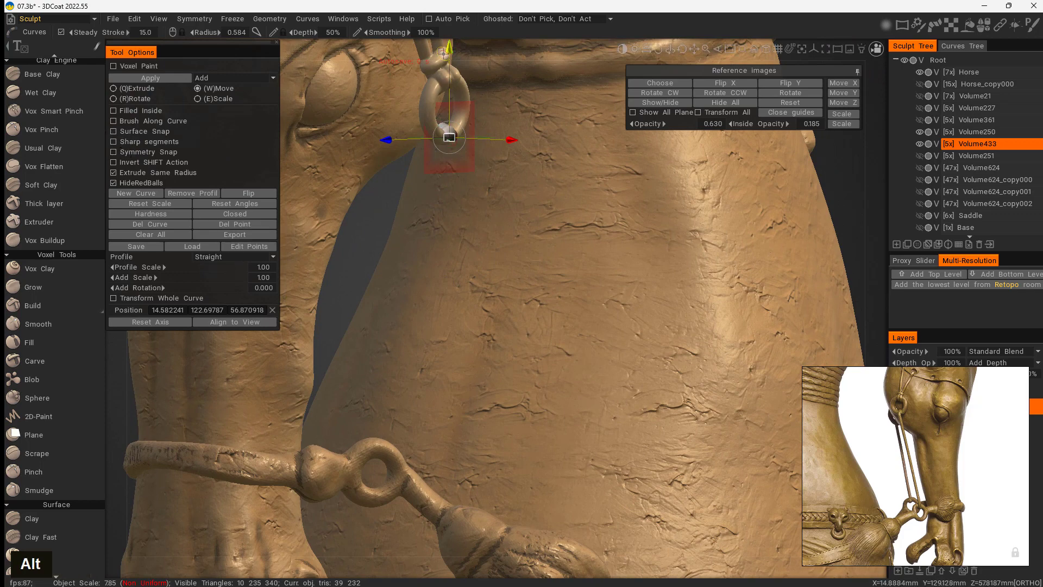
middle_click_drag(492, 228, 493, 266, "alt")
left_click_drag(449, 87, 450, 121)
left_click_drag(454, 256, 491, 253, "alt")
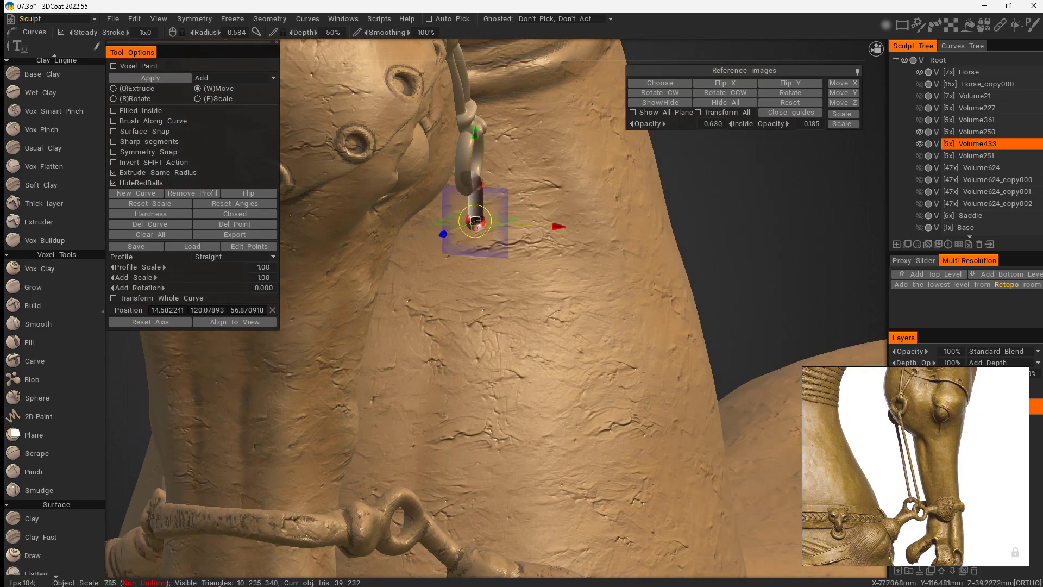
Step: Move the cord curve's middle point outward and adjust its height so the cord bends over the cheek ring's lower rim
right_click(475, 223)
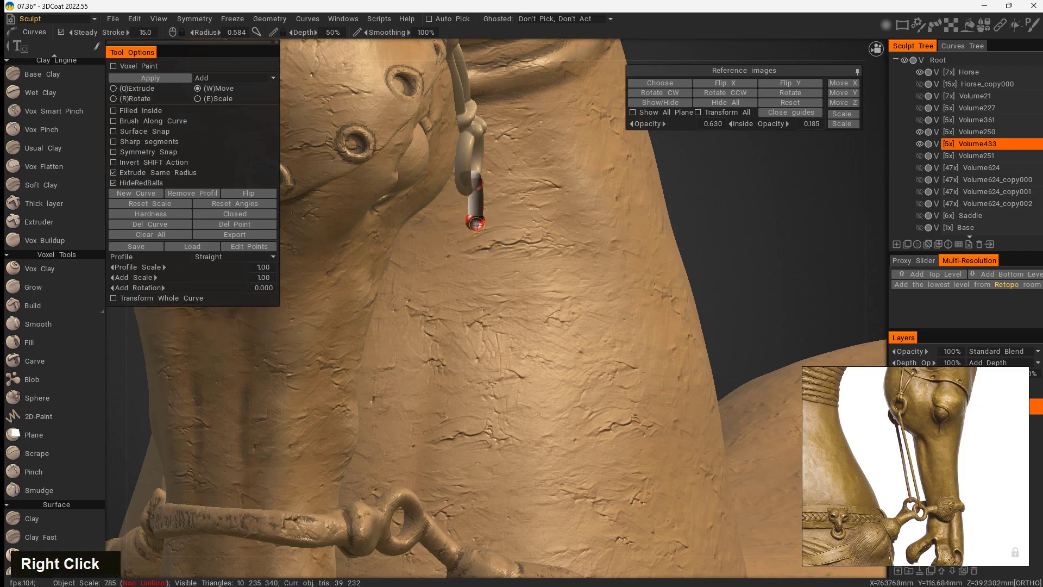
left_click(479, 186)
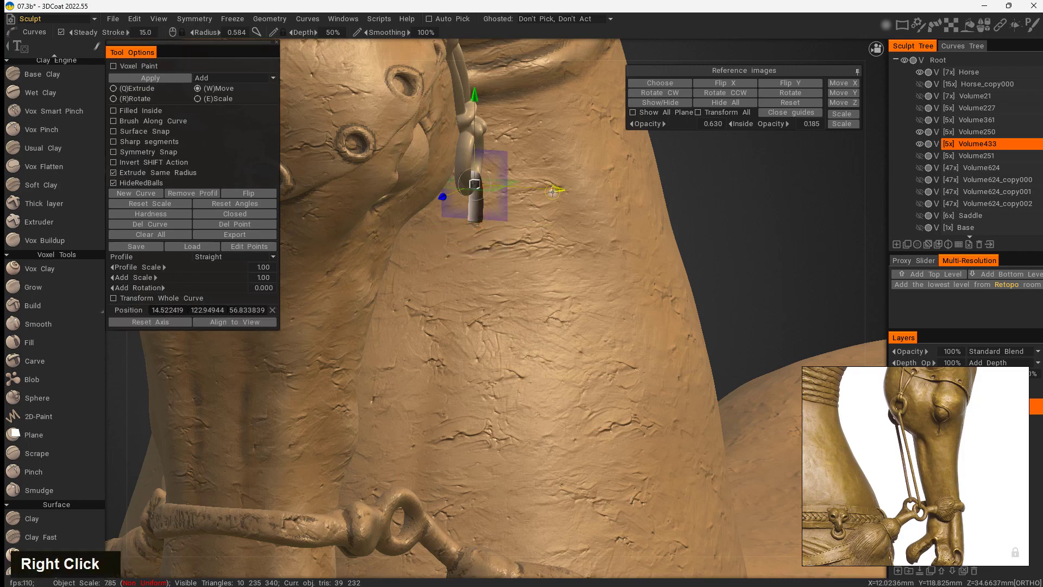
left_click_drag(553, 190, 561, 190)
left_click_drag(522, 284, 554, 250, "alt")
left_click(584, 175)
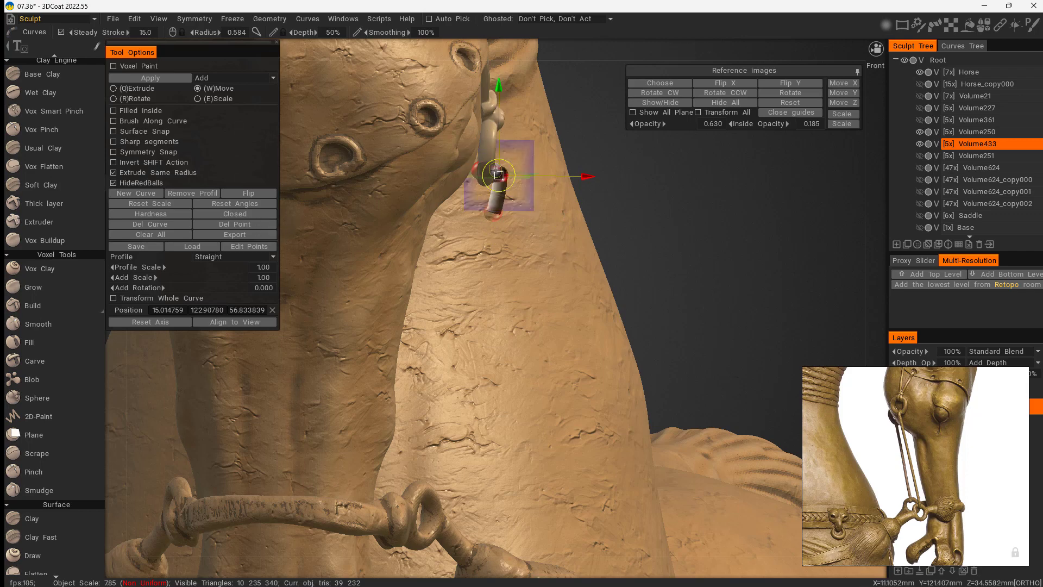
left_click_drag(543, 274, 507, 317, "alt")
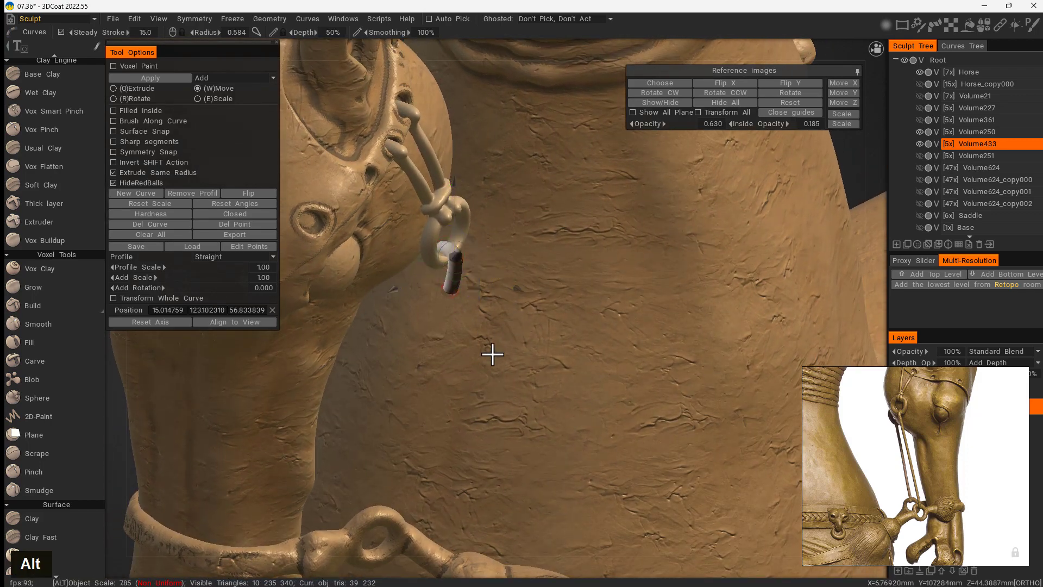
left_click_drag(491, 354, 419, 314, "alt")
left_click_drag(441, 208, 436, 256)
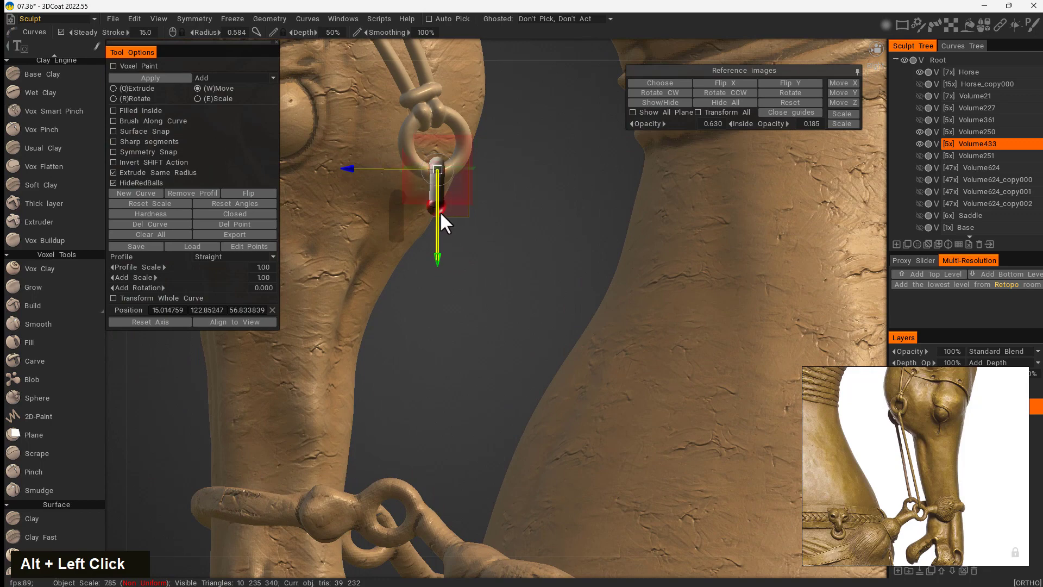
Step: Pull the cord curve's end point farther down below the cheek ring and shift it slightly toward the face
right_click_drag(446, 213, 431, 177, "alt")
left_click_drag(430, 177, 419, 307)
right_click_drag(498, 286, 344, 276, "alt")
middle_click_drag(344, 276, 505, 265, "alt")
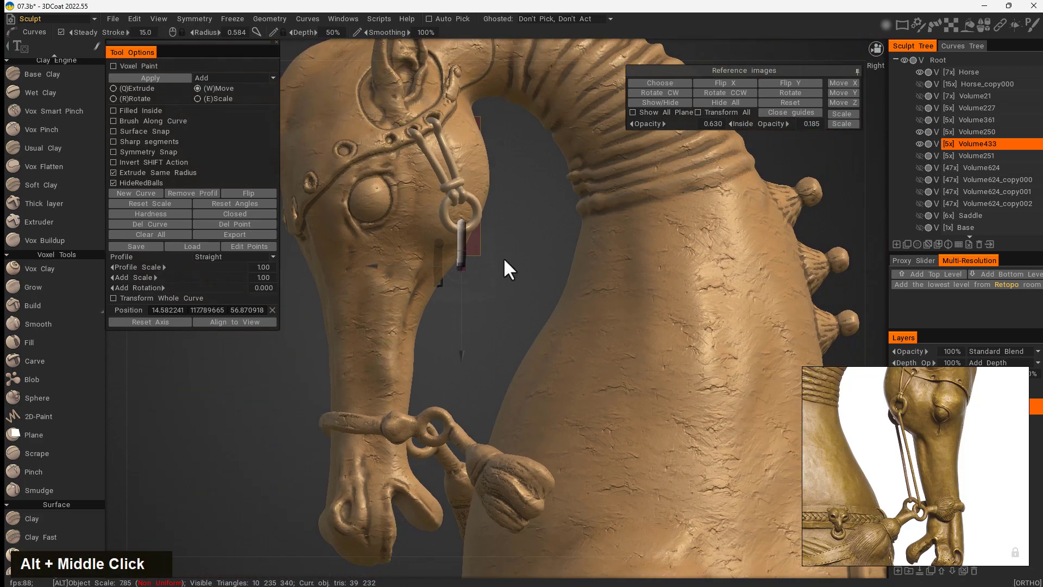
left_click_drag(505, 266, 453, 392, "alt")
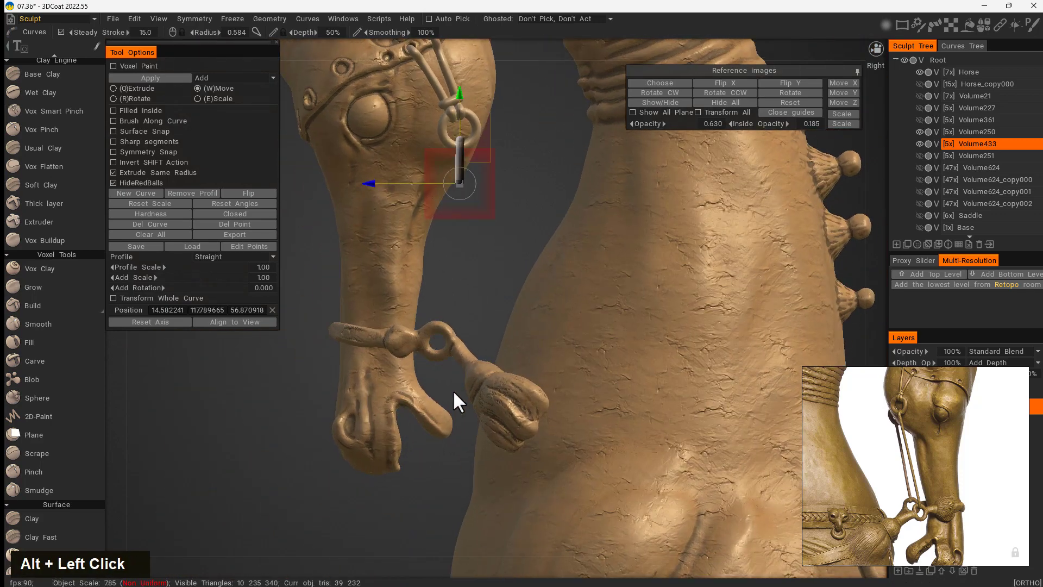
left_click_drag(370, 184, 368, 184)
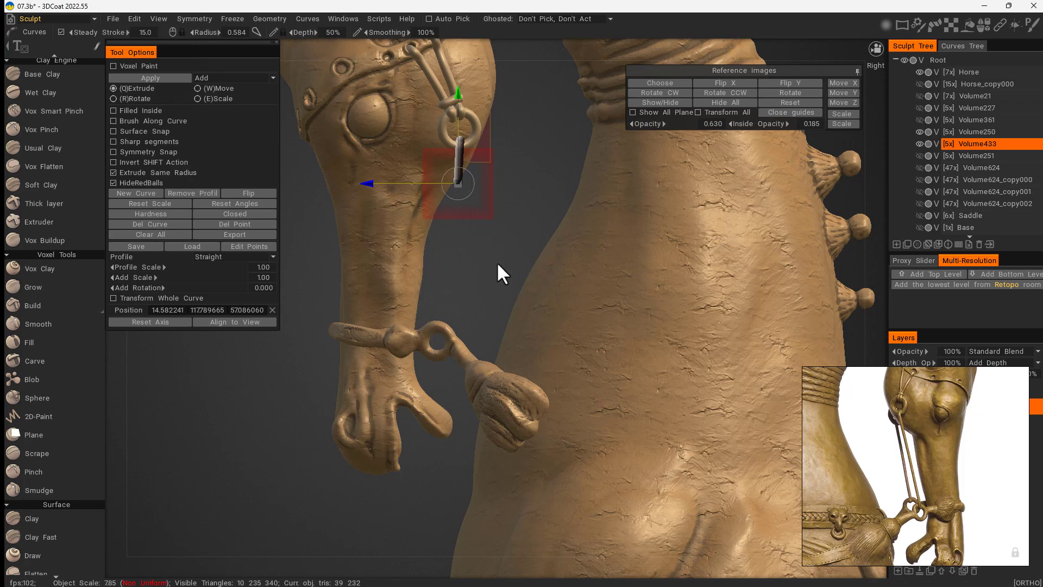
Step: Extrude the cord curve's lower end down to the ring on the noseband
right_click(457, 185)
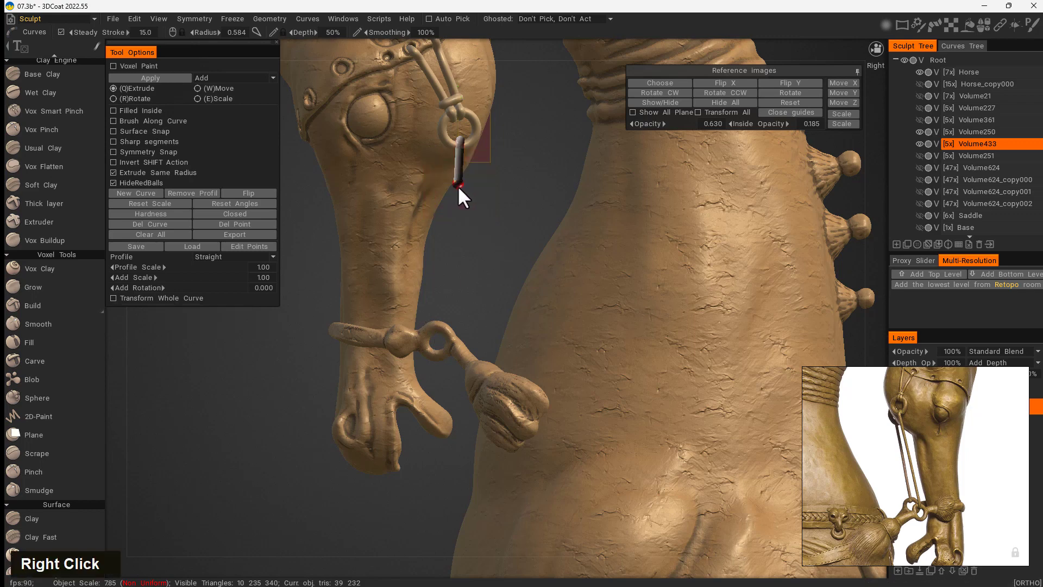
left_click(437, 326)
left_click_drag(463, 387, 449, 174, "alt")
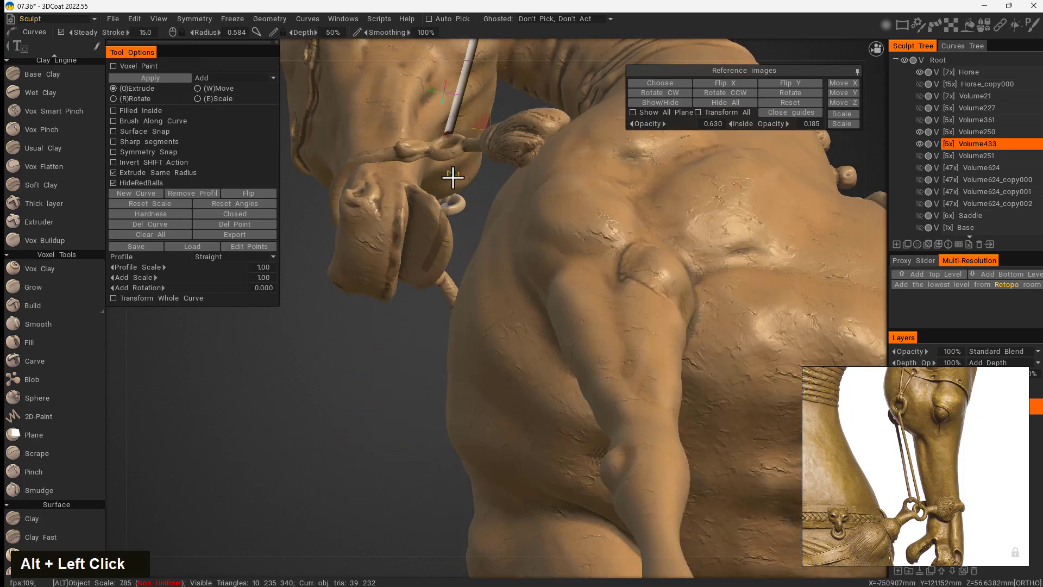
right_click_drag(449, 174, 519, 252, "alt")
mouse_move(519, 252)
middle_mouse_down("alt")
mouse_move(454, 298)
mouse_move(513, 361)
middle_mouse_up("alt")
left_click_drag(512, 360, 461, 427, "alt")
middle_click_drag(461, 427, 531, 214, "alt")
left_click_drag(530, 214, 552, 384, "alt")
Step: Try to add an end point that hooks the cord through the noseband ring, and undo each attempt
left_click(554, 386)
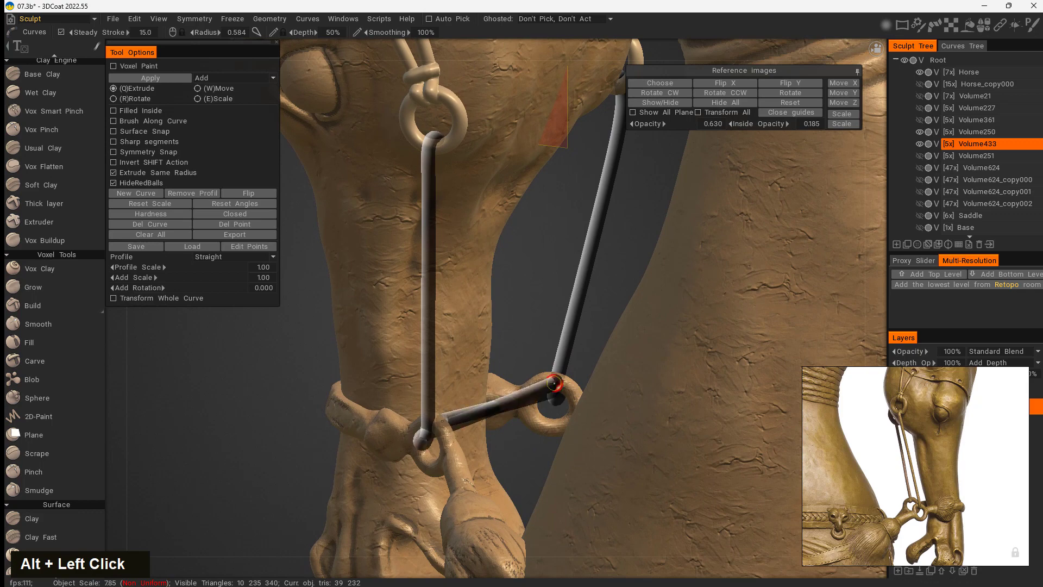
key("ctrl+z")
left_click_drag(497, 434, 418, 383, "alt")
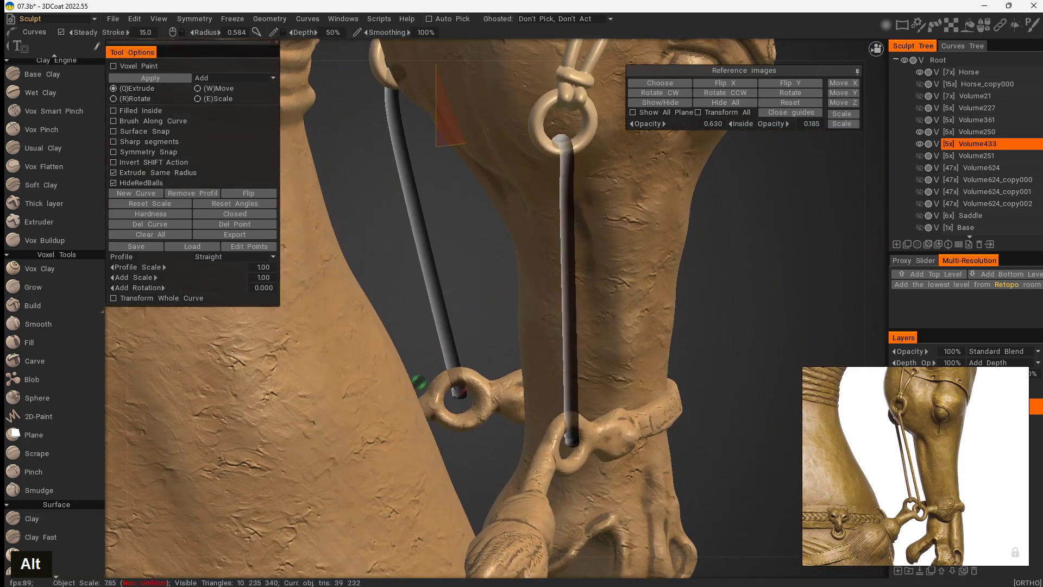
left_click(458, 377)
key("ctrl+z")
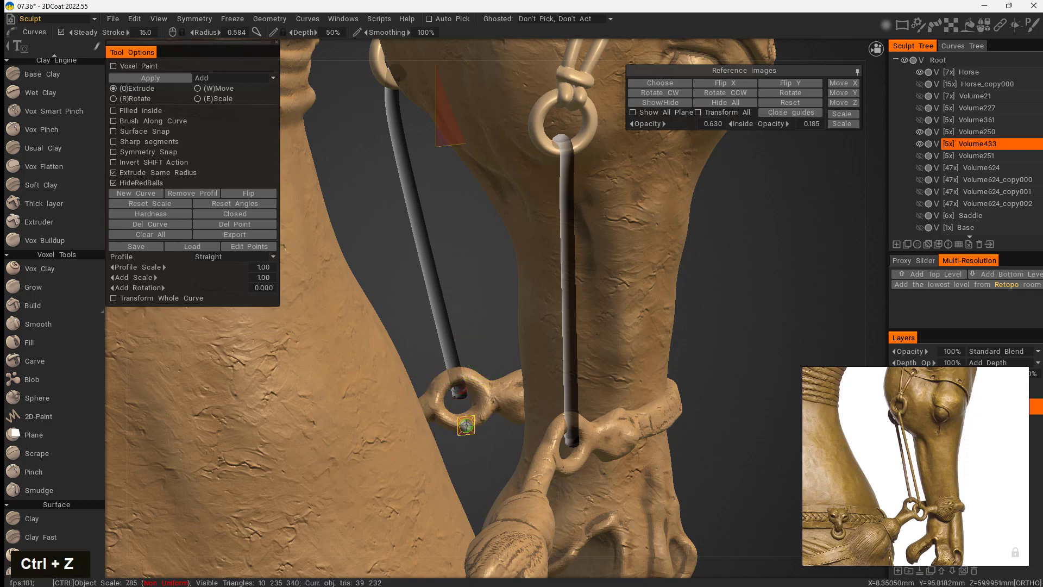
left_click(457, 377)
key("ctrl+z")
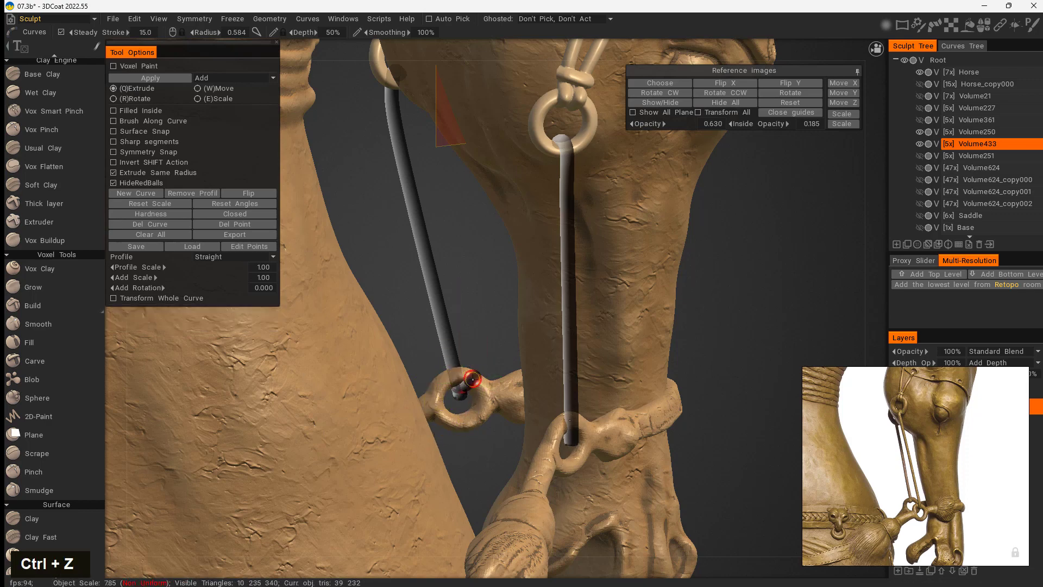
left_click_drag(480, 420, 793, 255, "alt")
key("ctrl+z")
Step: Extrude a new end point from the cord curve inside the noseband ring and move it upward and toward the neck behind the ring
left_click(453, 390, "alt")
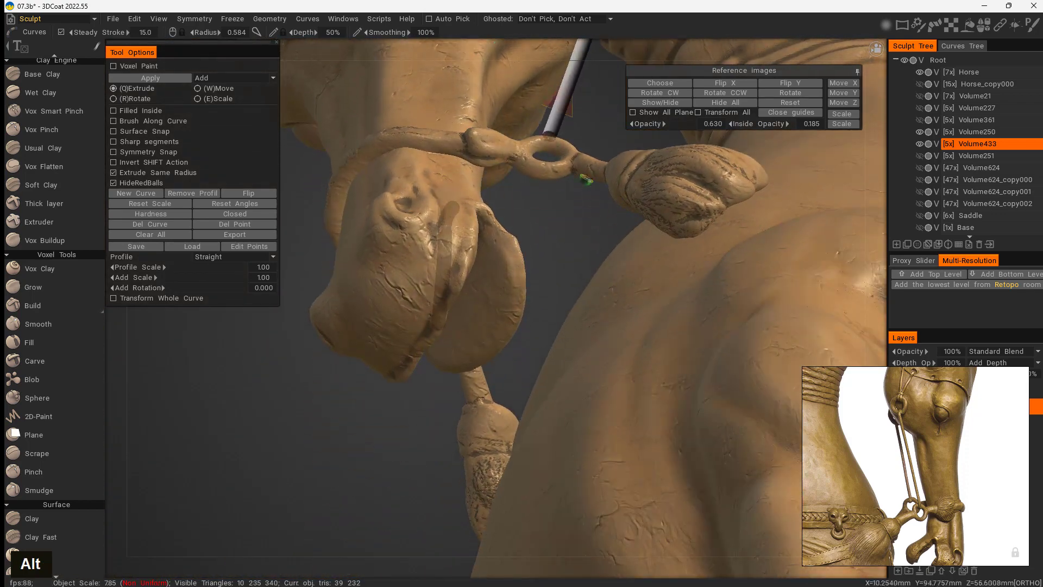
left_click_drag(544, 158, 471, 302, "alt")
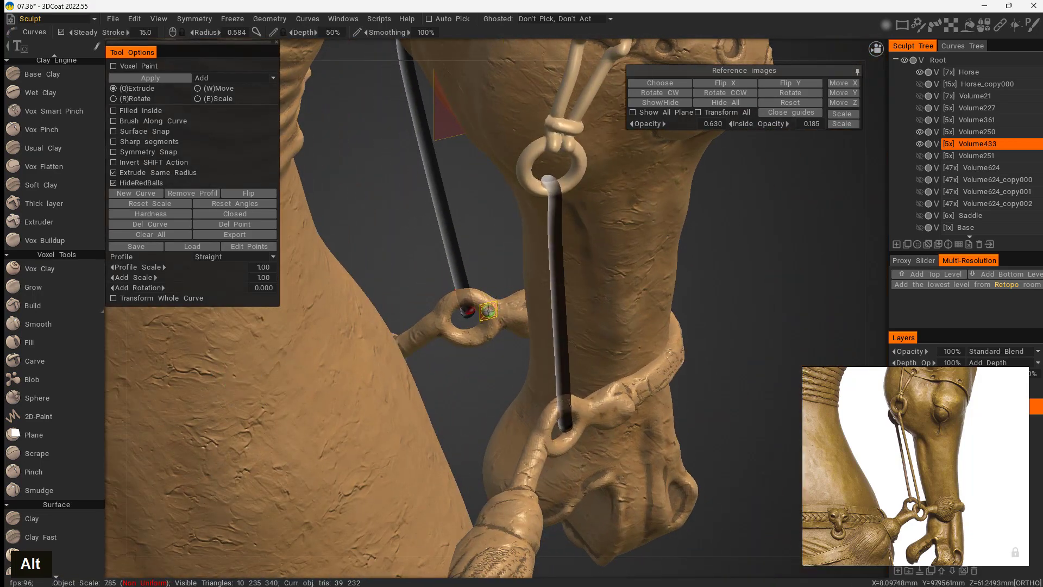
left_click_drag(485, 346, 503, 338, "alt")
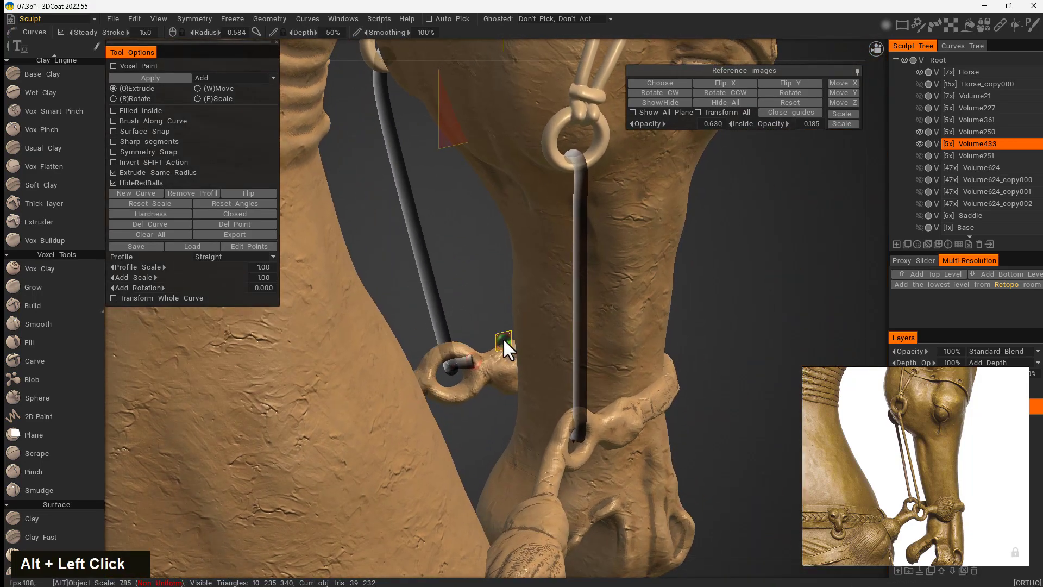
left_click(473, 361)
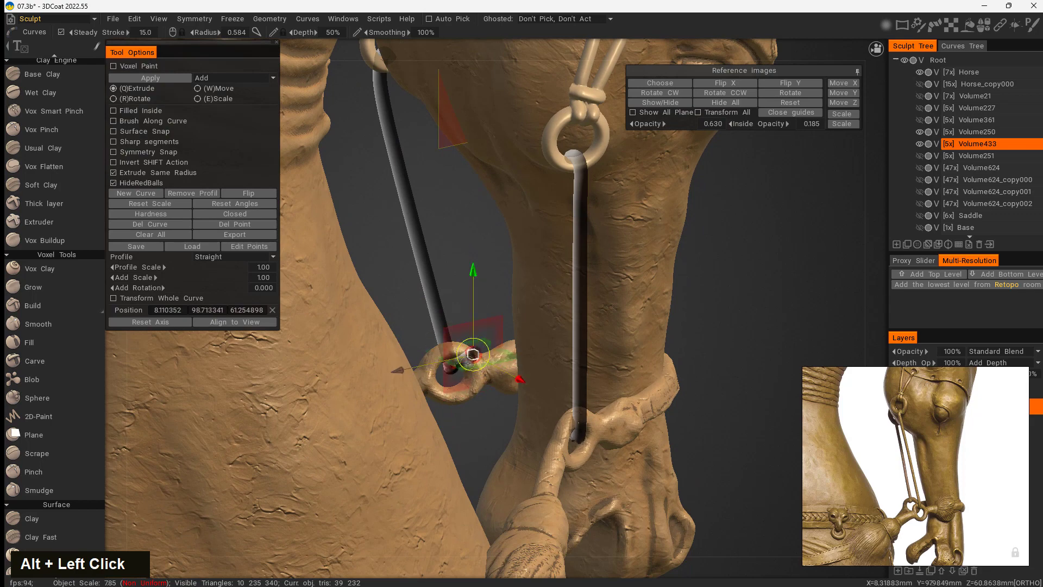
left_click_drag(401, 369, 376, 374)
left_click_drag(450, 279, 643, 396)
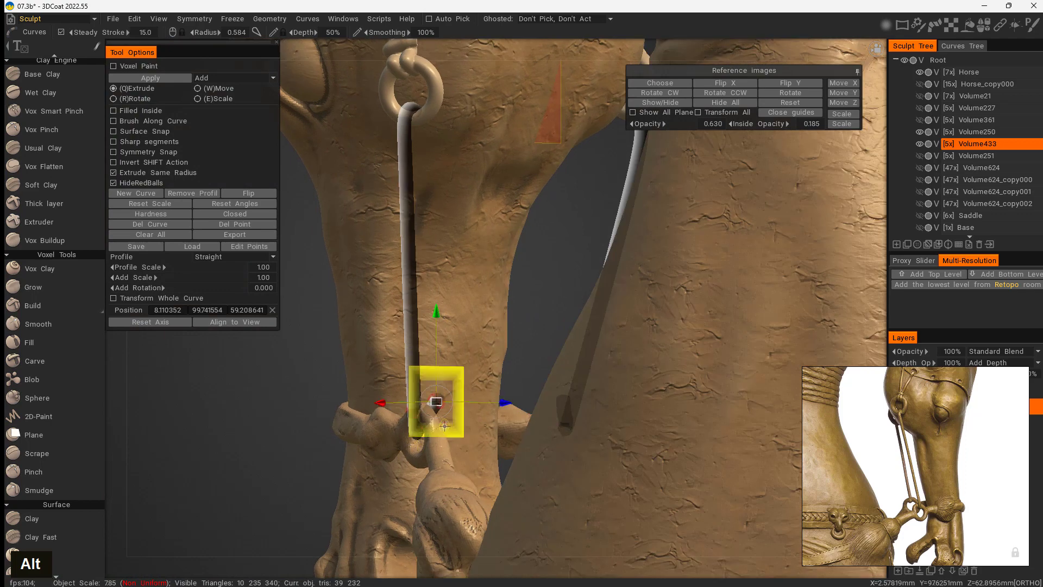
Step: Raise the cord curve's point inside the noseband ring slightly, to a Y position of about 98.37
right_click(437, 402)
right_click(415, 439)
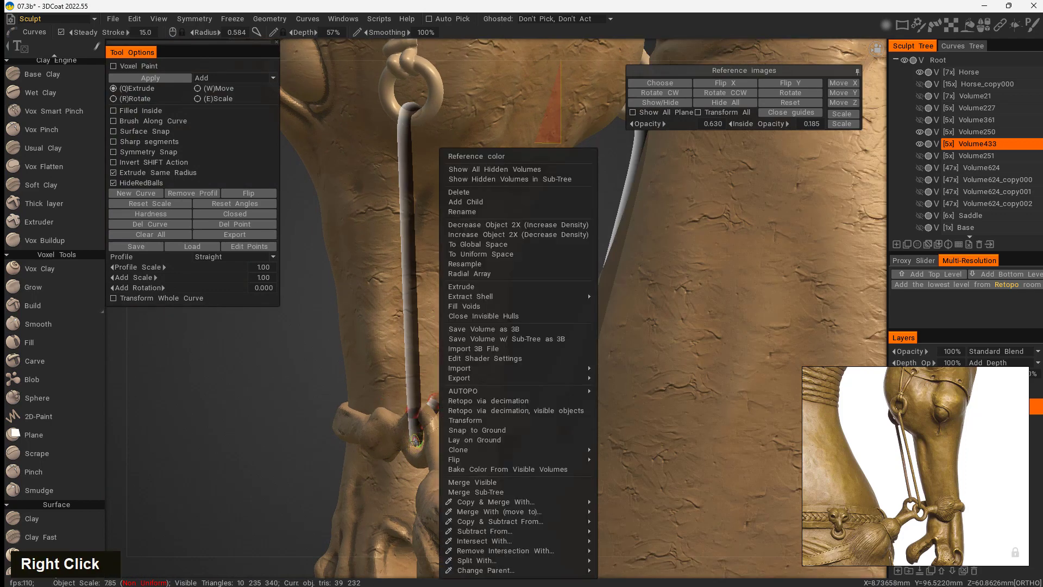
left_click_drag(390, 473, 370, 439, "alt")
middle_click_drag(370, 439, 558, 314, "alt")
right_click_drag(558, 314, 520, 329, "alt")
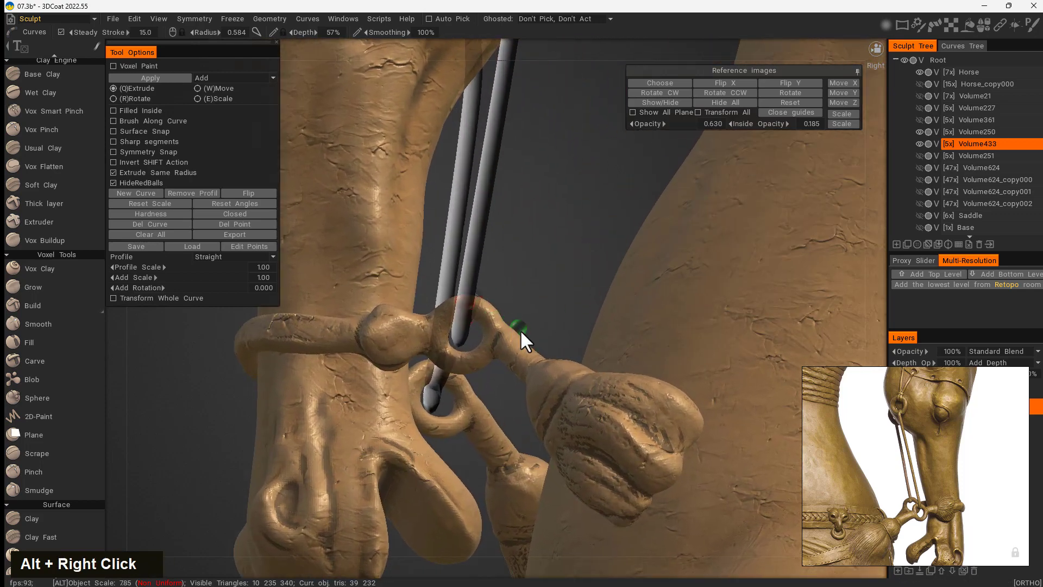
left_click_drag(520, 329, 351, 387, "alt")
right_click(368, 360)
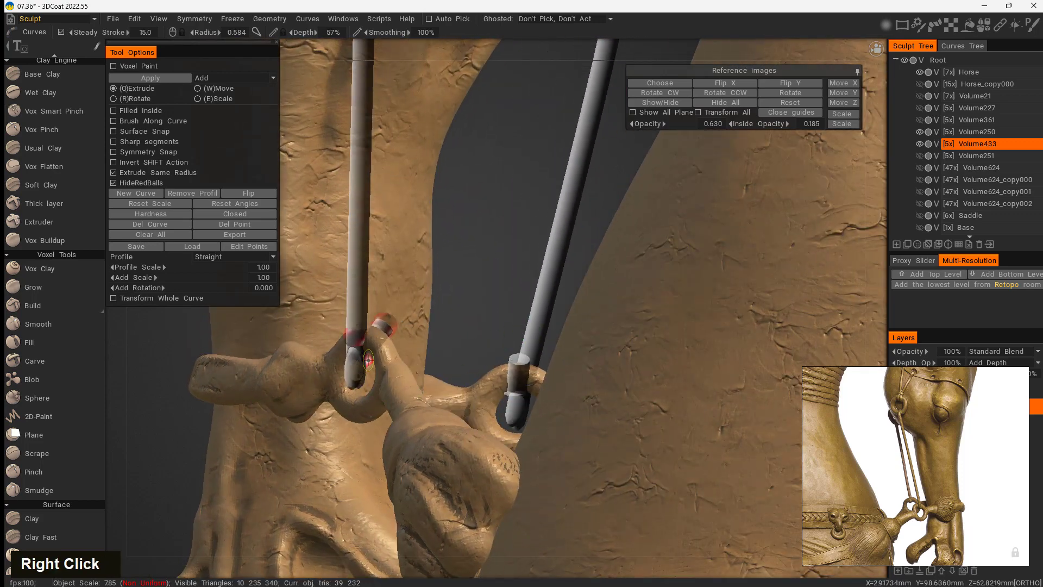
right_click_drag(367, 361, 369, 362)
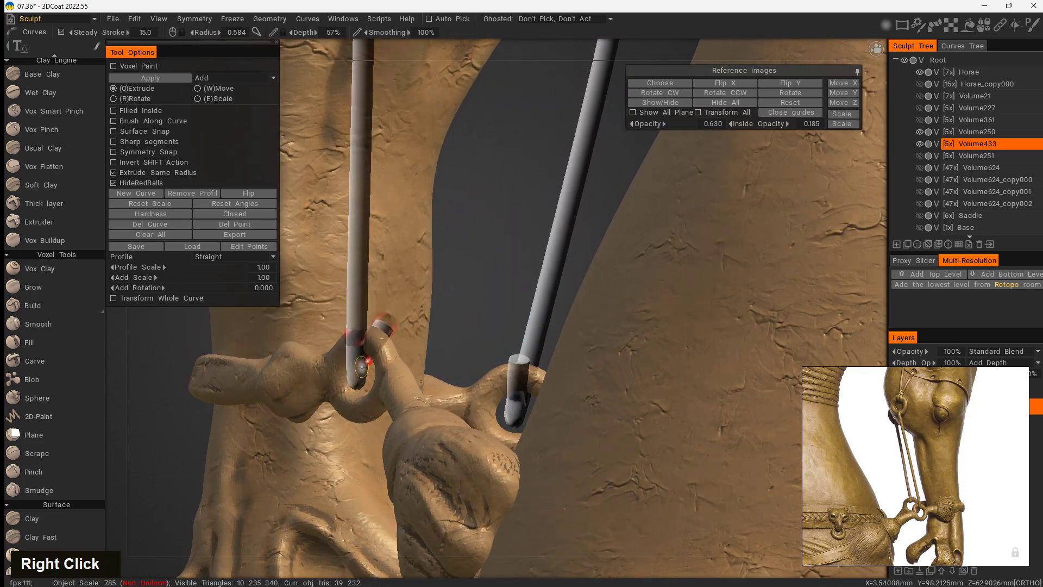
left_click(368, 360)
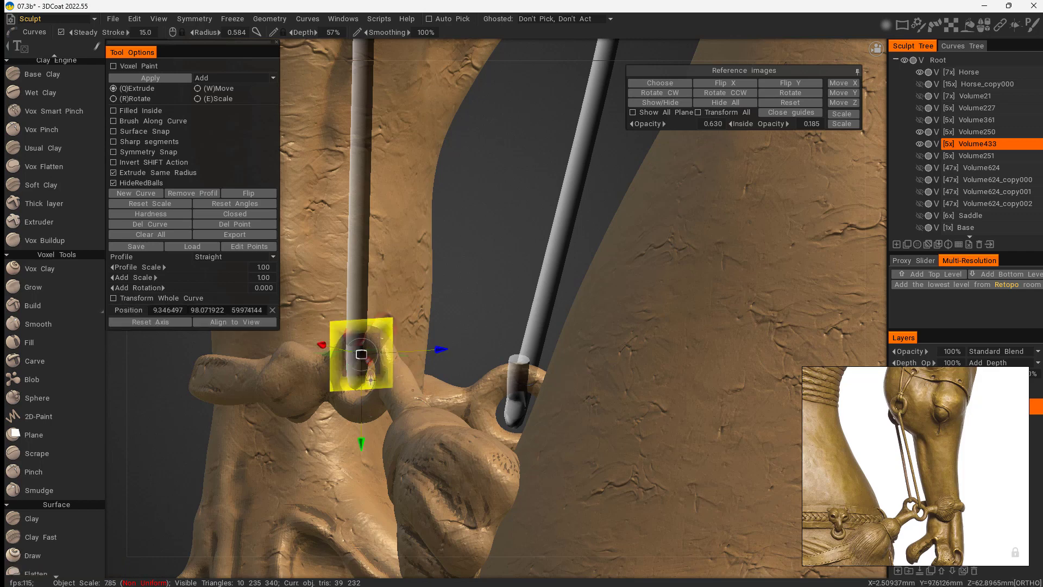
mouse_move(361, 422)
left_mouse_down()
mouse_move(361, 433)
mouse_move(361, 418)
left_mouse_up()
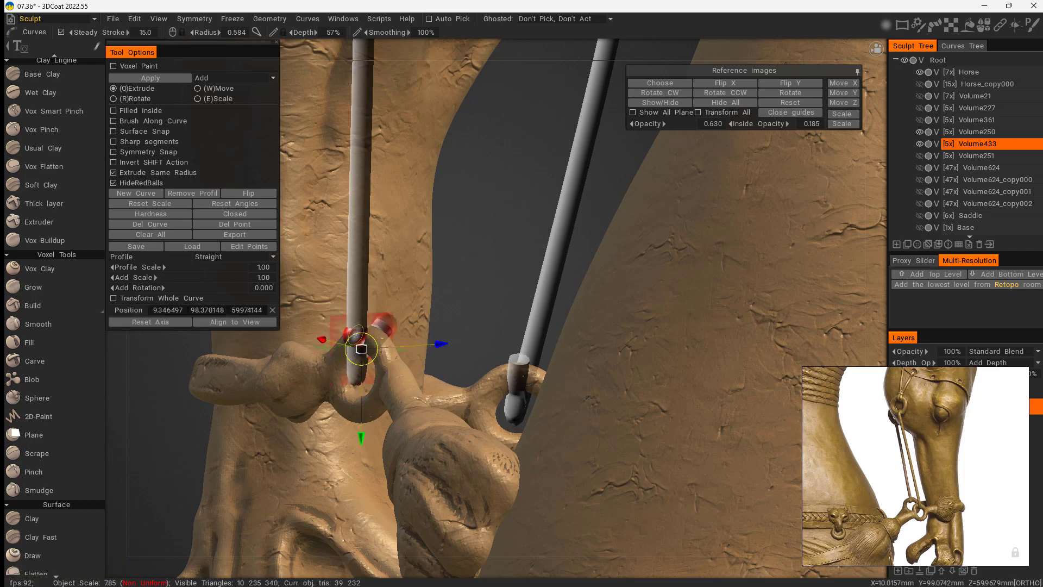
Step: Lower the cord curve's end point behind the noseband ring to a Y position of about 99.06
right_click(354, 337)
left_click_drag(365, 378, 345, 356, "alt")
middle_click_drag(344, 357, 373, 369, "alt")
left_click_drag(372, 369, 398, 349, "alt")
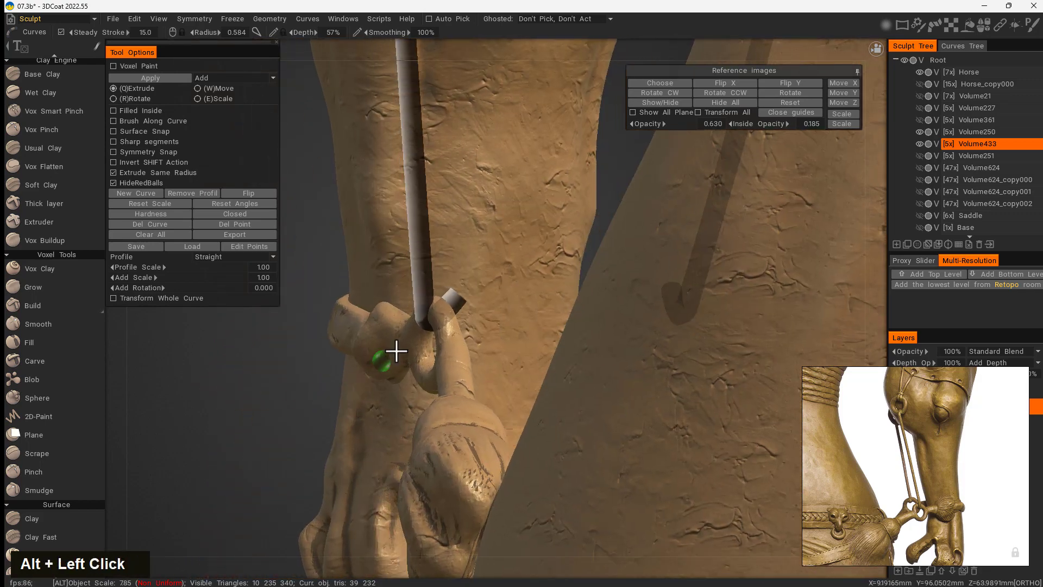
left_click(459, 293)
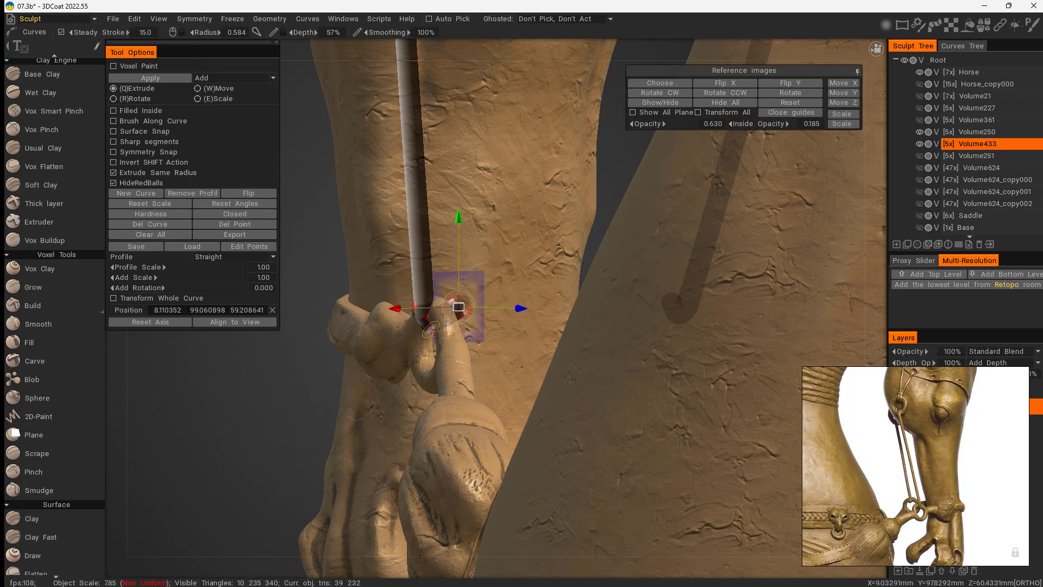
right_click(497, 279)
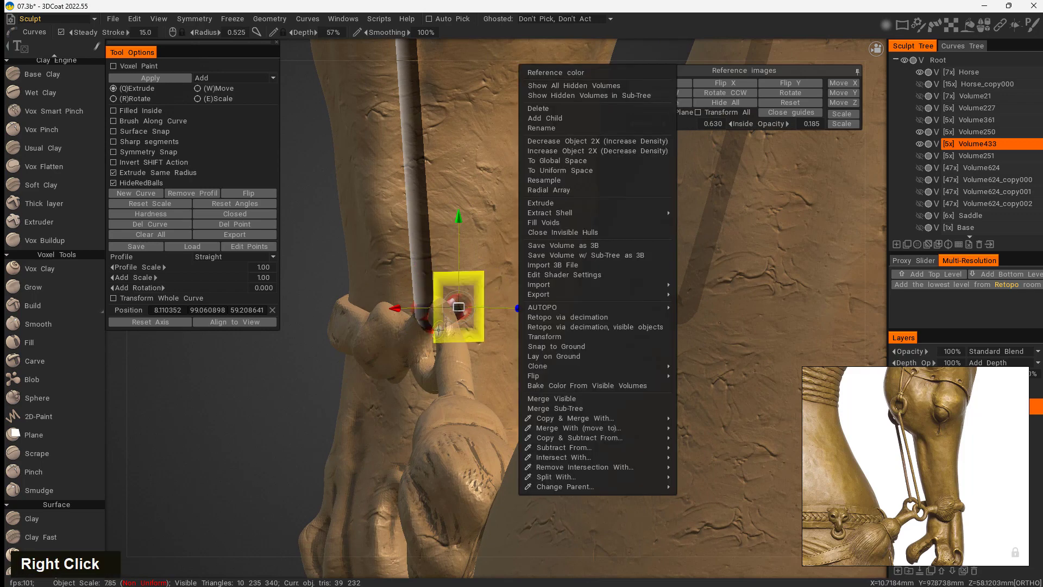
Step: Move the cord curve's point in front of the noseband ring outward and up to about X 10.69, Y 99.67
left_click_drag(420, 316, 421, 319)
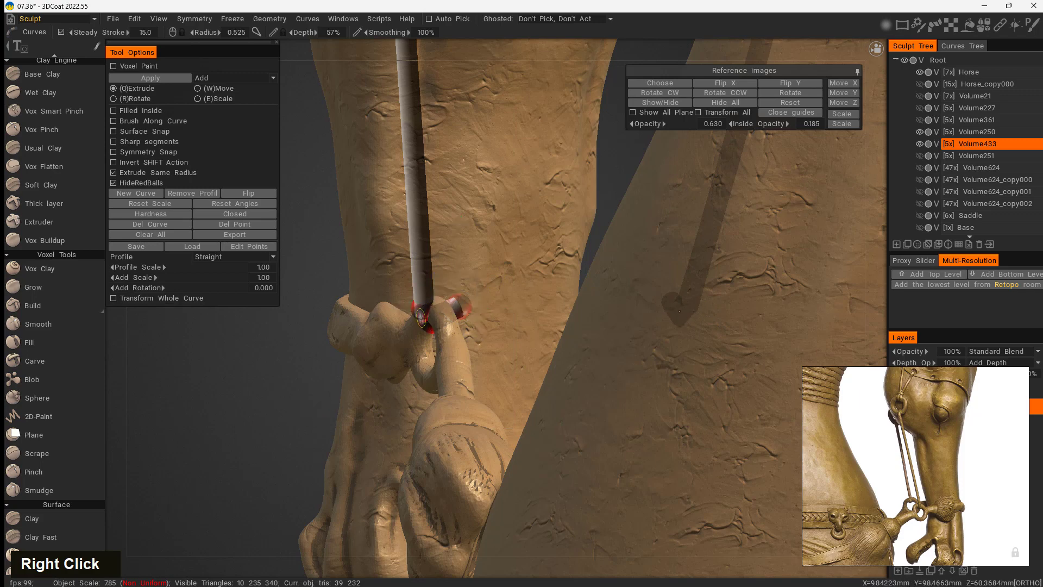
left_click(420, 312)
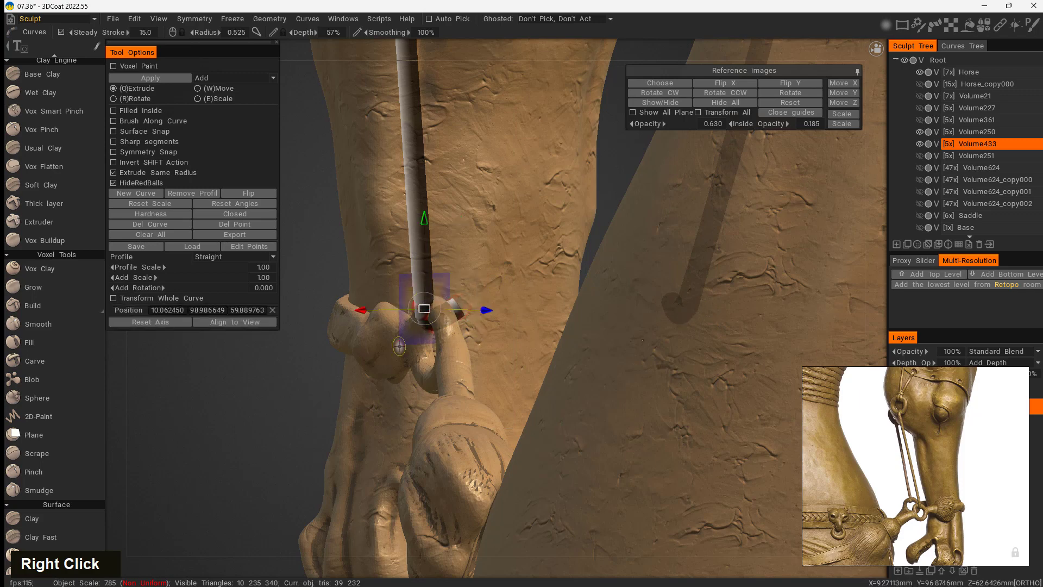
left_click_drag(360, 311, 352, 311)
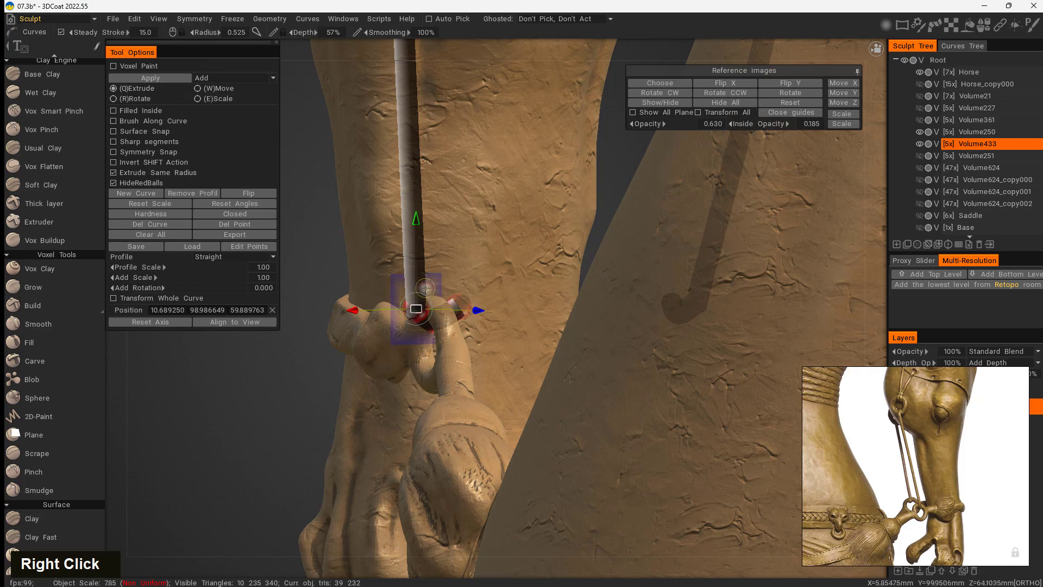
left_click_drag(416, 227, 417, 218)
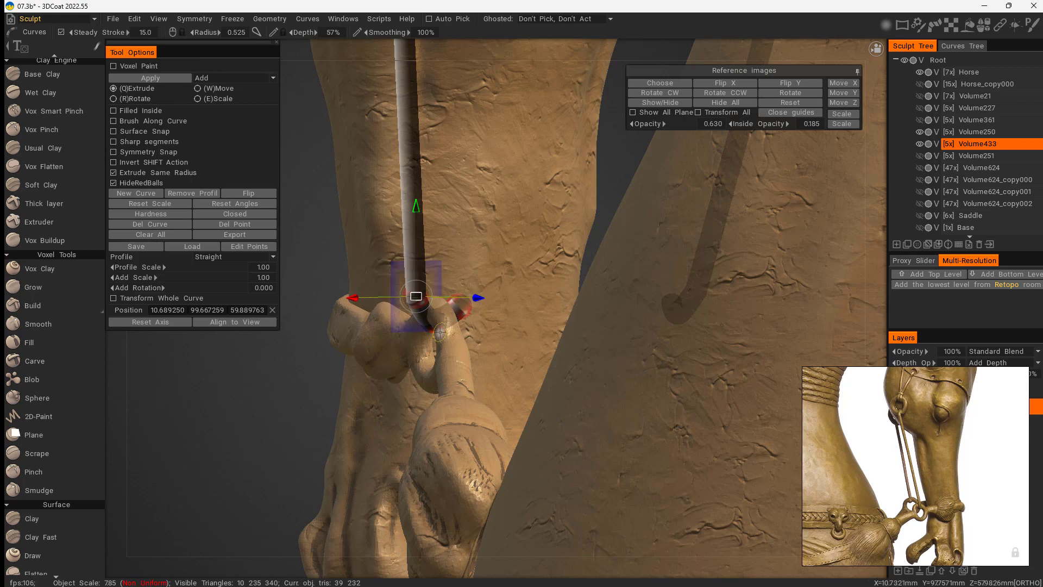
Step: Reposition the cord curve's lowest point inside the noseband ring to about X 9.97, Y 97.81 so the cord wraps the rim
left_click(465, 310)
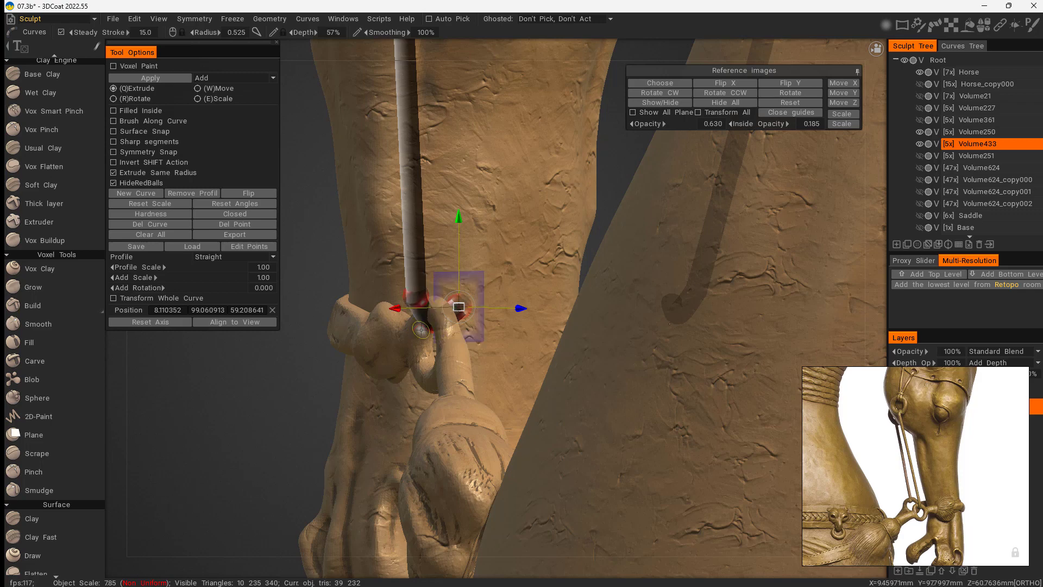
left_click_drag(426, 327, 449, 360, "alt")
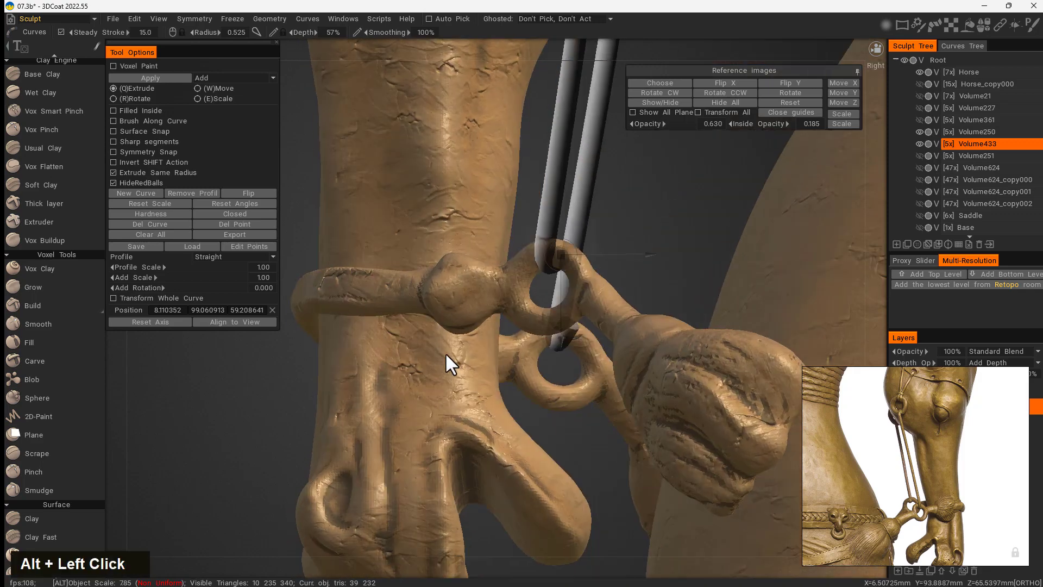
left_click(548, 258)
left_click_drag(548, 259, 422, 413, "alt")
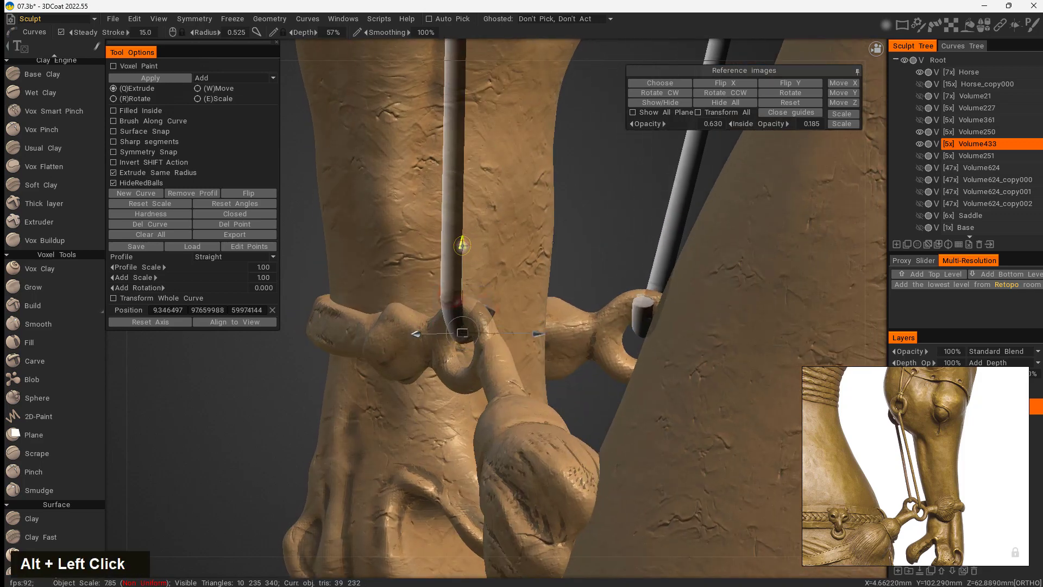
left_click_drag(462, 230, 463, 240)
left_click_drag(415, 331, 465, 400, "alt")
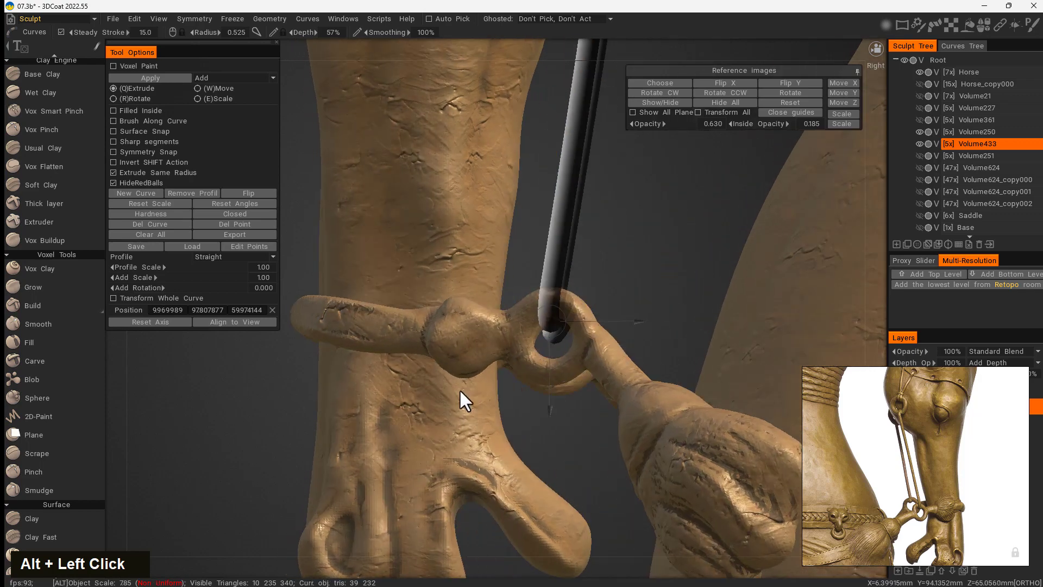
right_click_drag(466, 400, 264, 362, "alt")
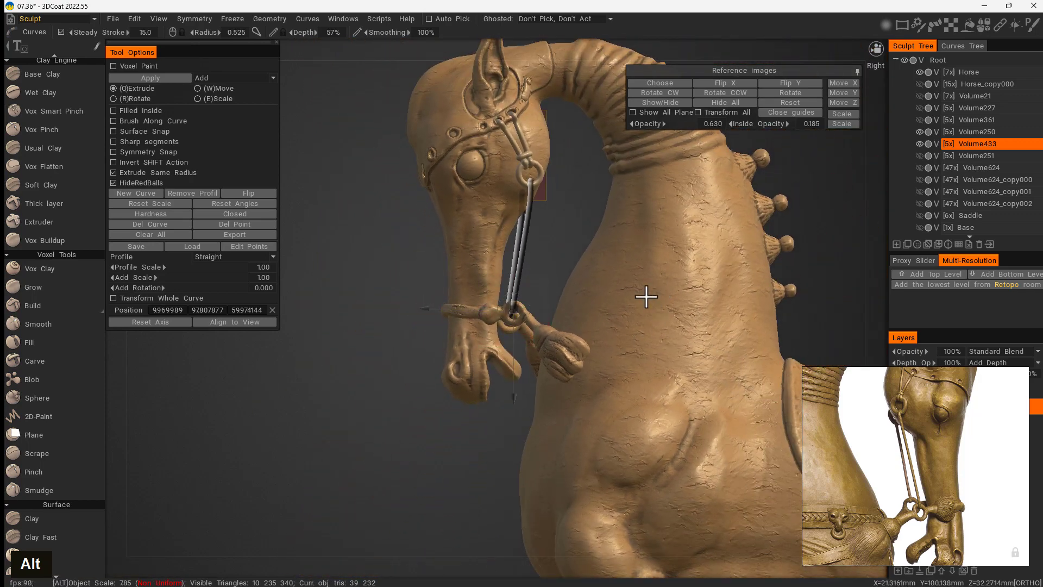
middle_click_drag(647, 295, 516, 384, "alt")
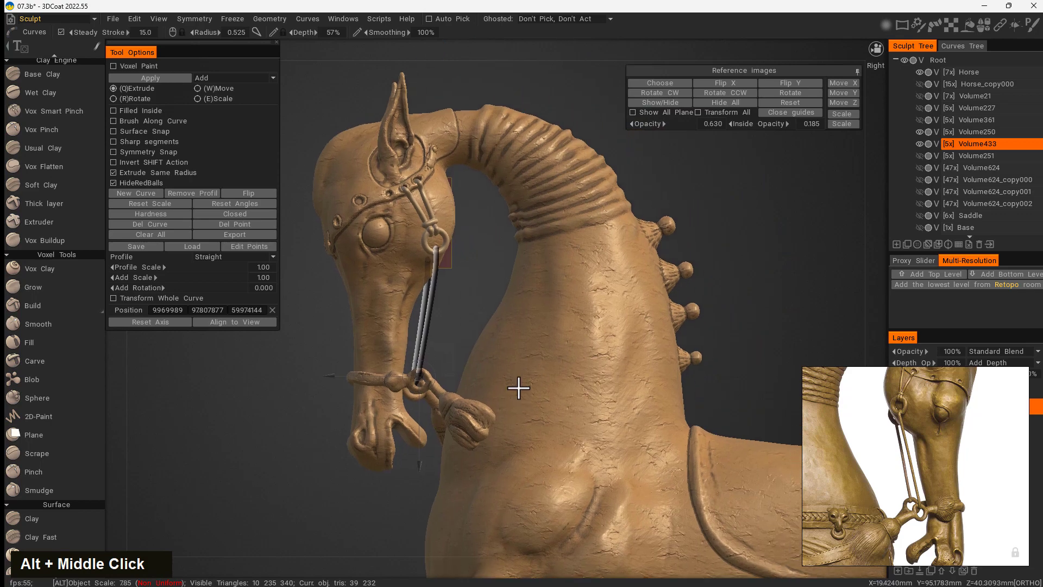
Step: Apply the cord curve to Volume433 as geometry and switch to the Wet Clay tool
double_click(924, 148)
left_click(184, 78)
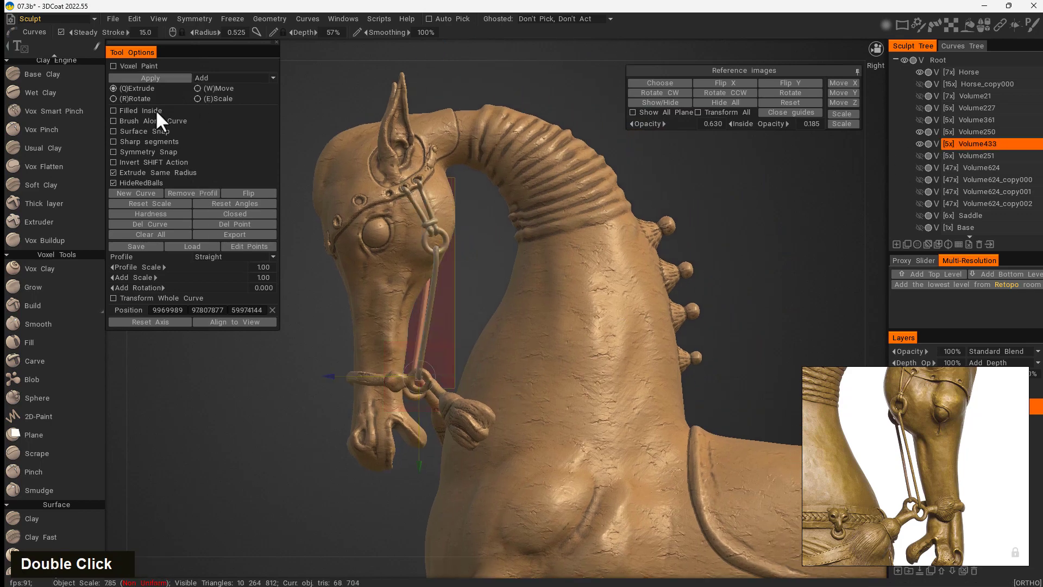
left_click(44, 92)
left_click_drag(291, 441, 359, 463, "alt")
right_click_drag(359, 464, 415, 443, "alt")
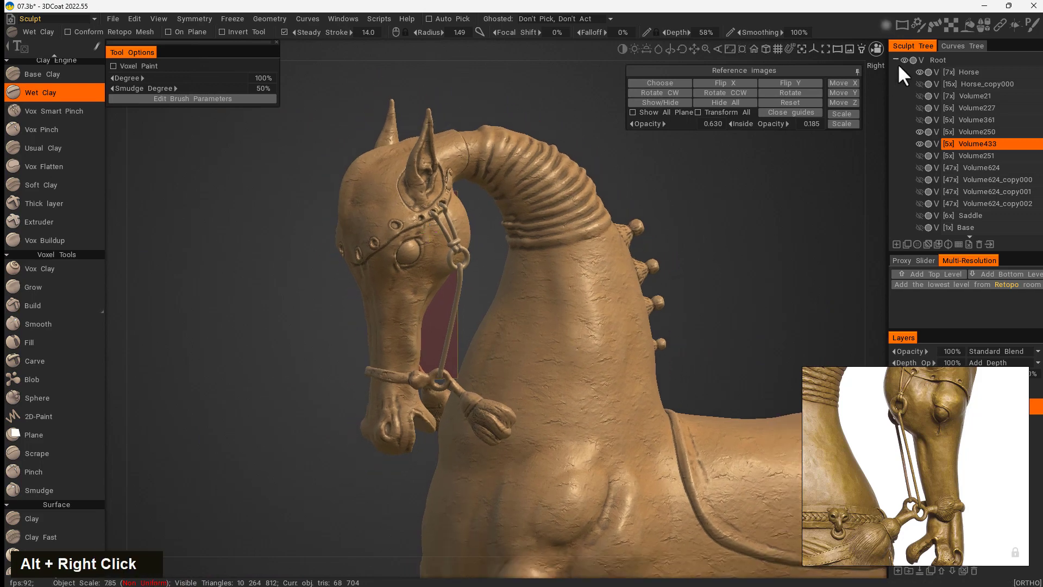
Step: Make Volume227, Volume21, Horse_copy000, Volume361, Volume251 and Volume624 visible on the horse
mouse_move(970, 30)
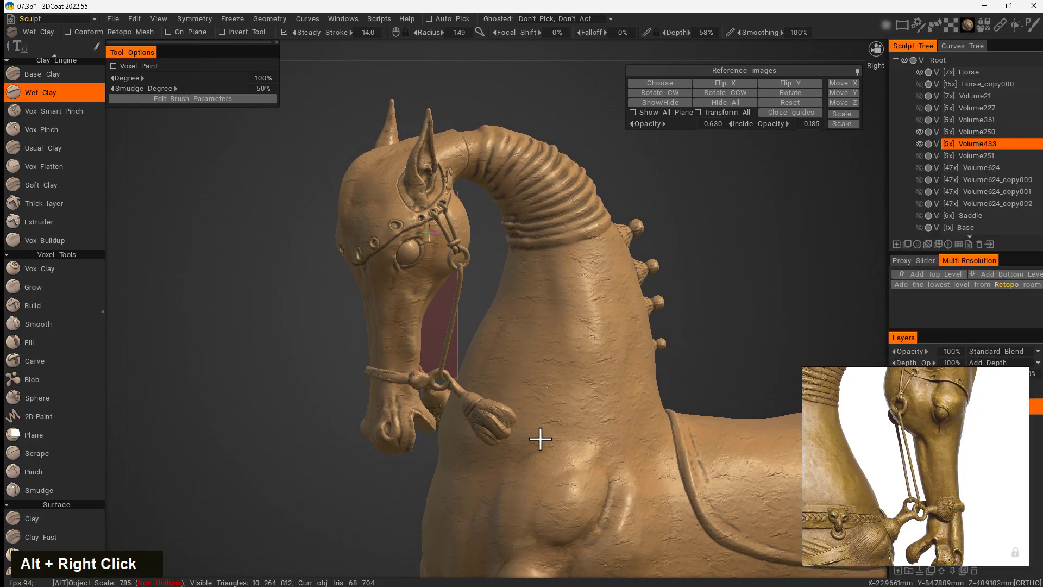
right_click_drag(540, 436, 473, 424, "alt")
middle_click_drag(599, 363, 410, 315, "alt")
mouse_move(410, 315)
left_mouse_down("alt")
mouse_move(205, 431)
mouse_move(298, 438)
mouse_move(364, 423)
mouse_move(673, 263)
left_mouse_up("alt")
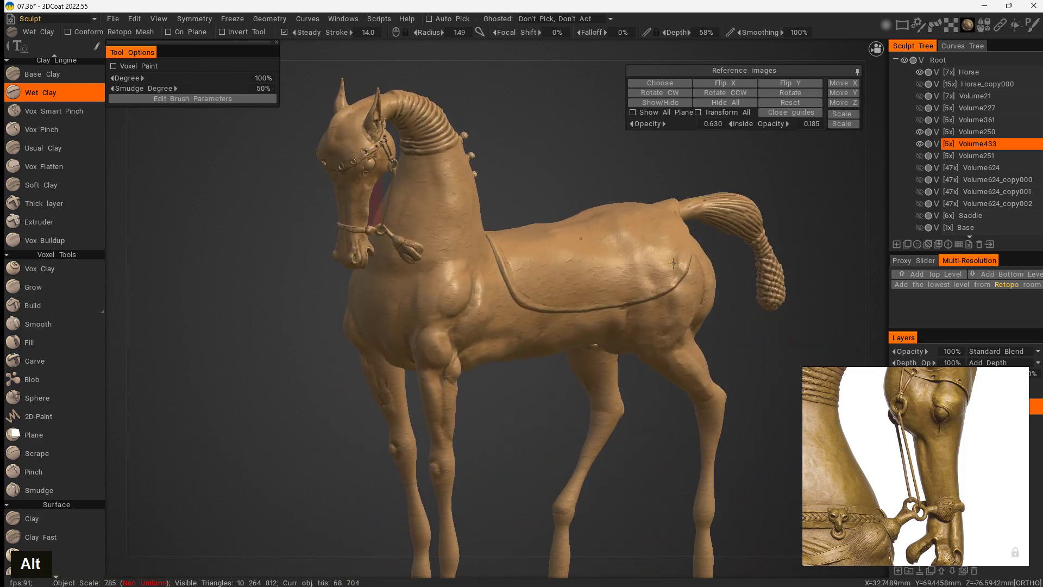
double_click(919, 108)
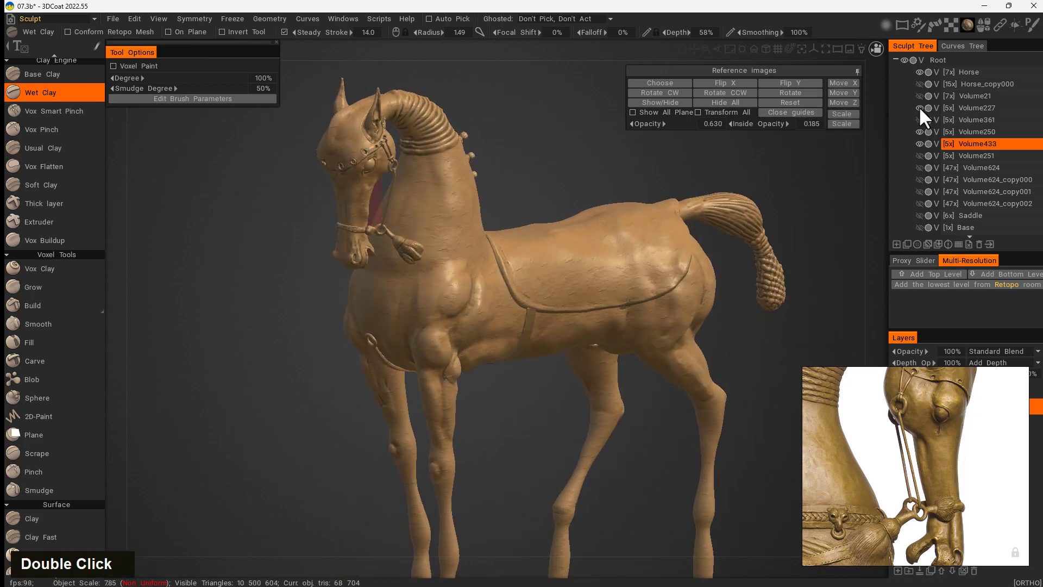
double_click(919, 96)
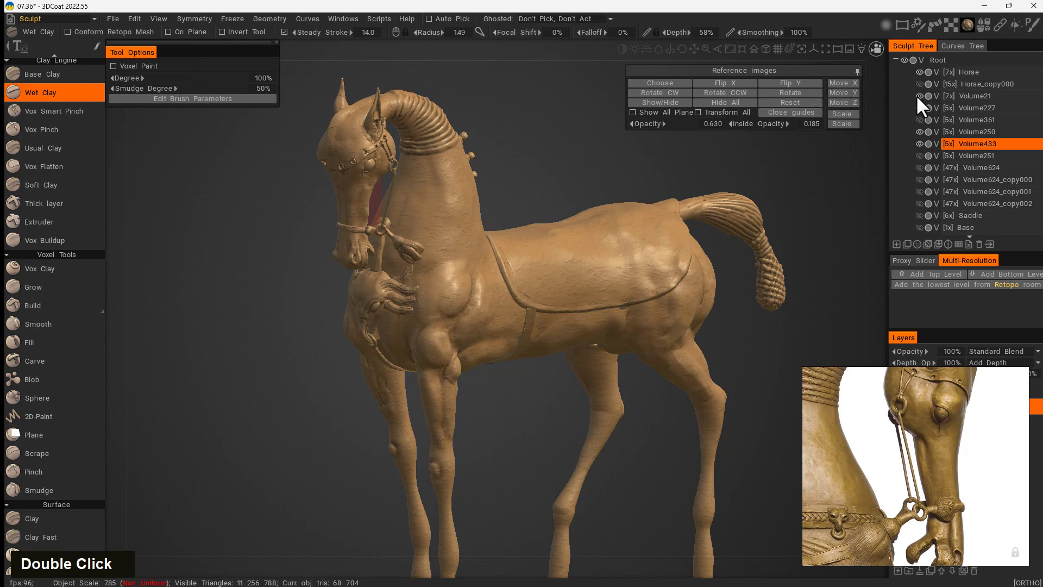
double_click(919, 84)
mouse_move(644, 281)
left_mouse_down("alt")
mouse_move(422, 435)
mouse_move(372, 489)
mouse_move(505, 412)
mouse_move(724, 381)
mouse_move(549, 447)
mouse_move(510, 437)
mouse_move(691, 400)
mouse_move(691, 325)
left_mouse_up("alt")
left_click(918, 120)
left_click_drag(630, 374, 679, 375, "alt")
left_click(919, 167)
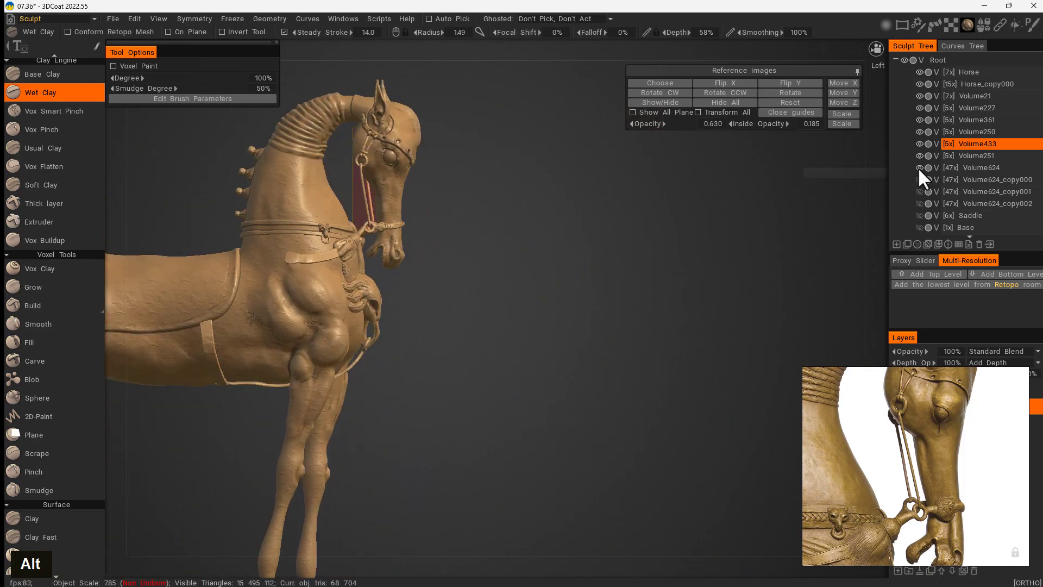
Step: Show Volume624_copy000, examine the bridle and chest harness around the horse's head, and hide that volume again
left_click(920, 179)
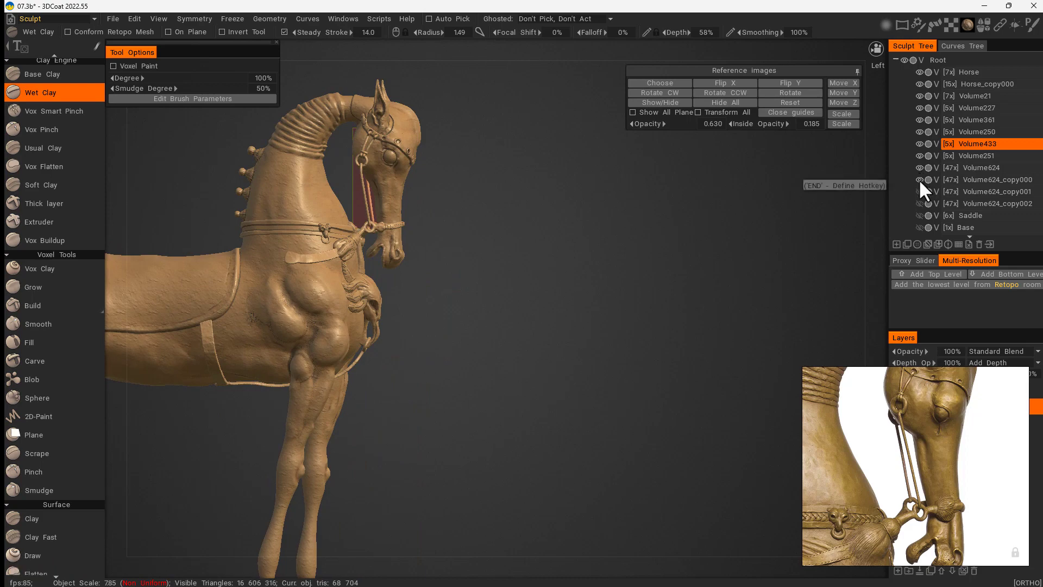
mouse_move(630, 375)
left_mouse_down("alt")
mouse_move(391, 391)
mouse_move(392, 348)
mouse_move(448, 307)
mouse_move(584, 340)
left_mouse_up("alt")
right_click_drag(583, 341, 455, 282, "alt")
mouse_move(455, 282)
left_mouse_down("alt")
mouse_move(633, 391)
mouse_move(585, 383)
mouse_move(591, 375)
left_mouse_up("alt")
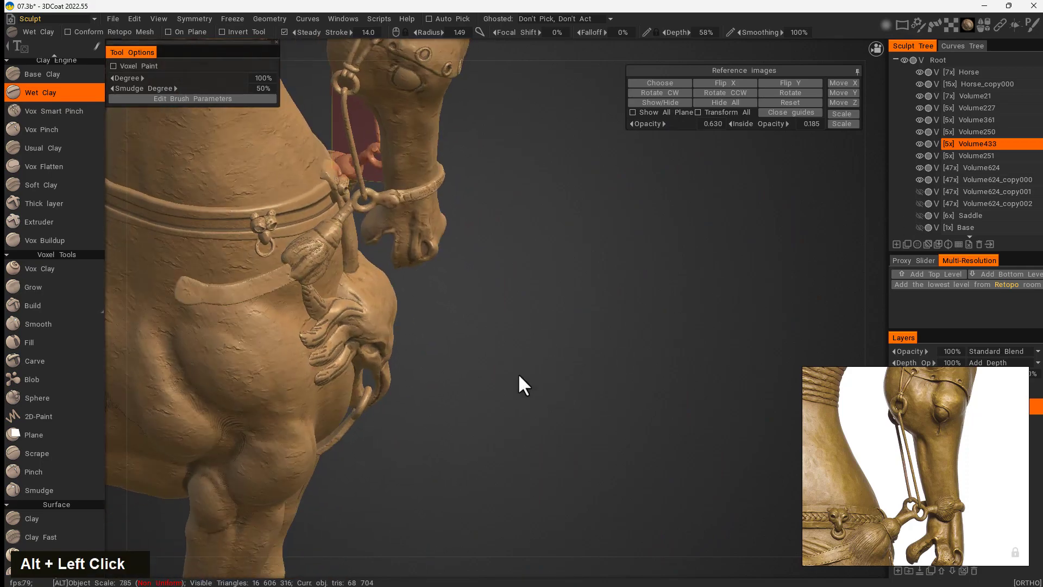
mouse_move(517, 380)
left_mouse_down("alt")
mouse_move(373, 354)
mouse_move(251, 357)
mouse_move(222, 379)
mouse_move(402, 324)
mouse_move(546, 337)
mouse_move(626, 317)
left_mouse_up("alt")
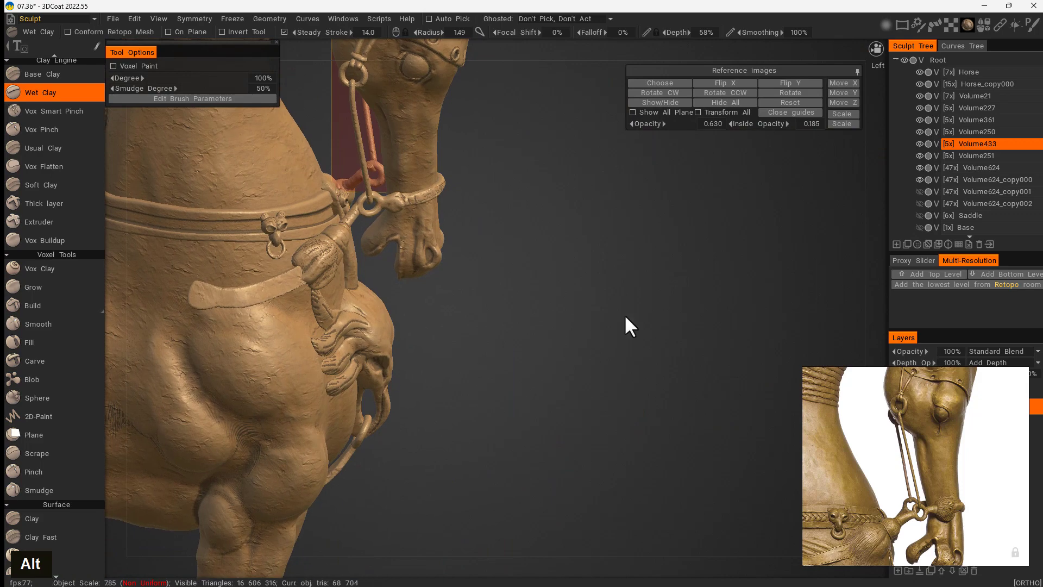
double_click(919, 179)
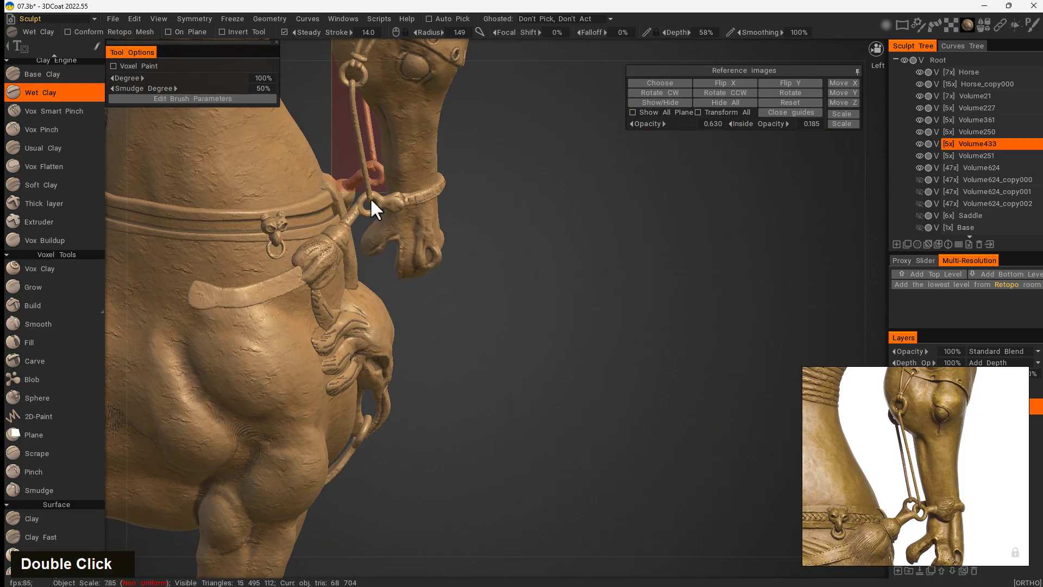
Step: Show Volume624_copy000 on the horse's chest harness, then select and delete that volume
right_click_drag(527, 289, 628, 361, "alt")
middle_click_drag(461, 236, 525, 364, "alt")
left_click_drag(525, 364, 564, 484, "alt")
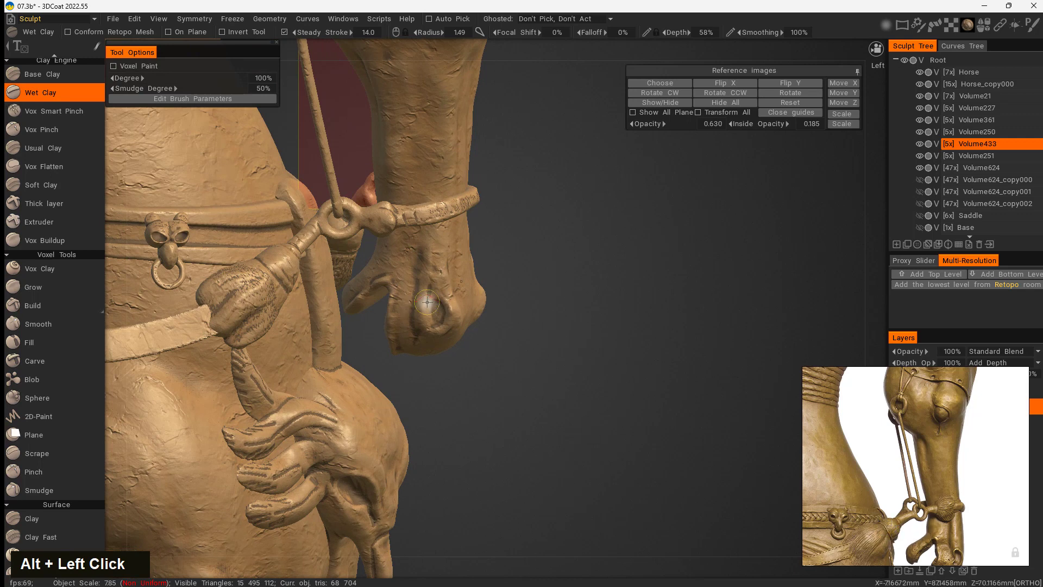
double_click(919, 179)
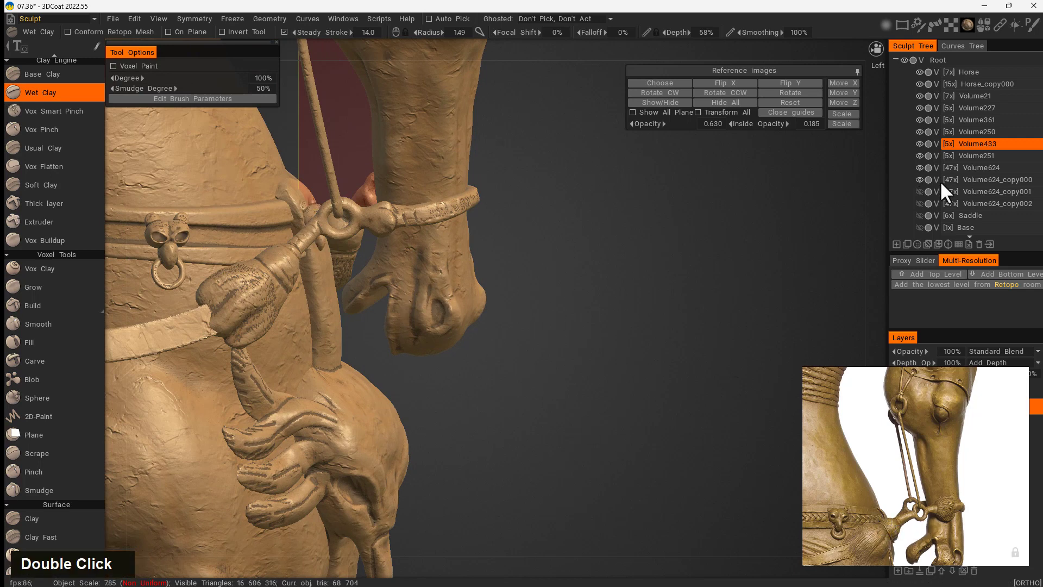
left_click(943, 181)
left_click(979, 244)
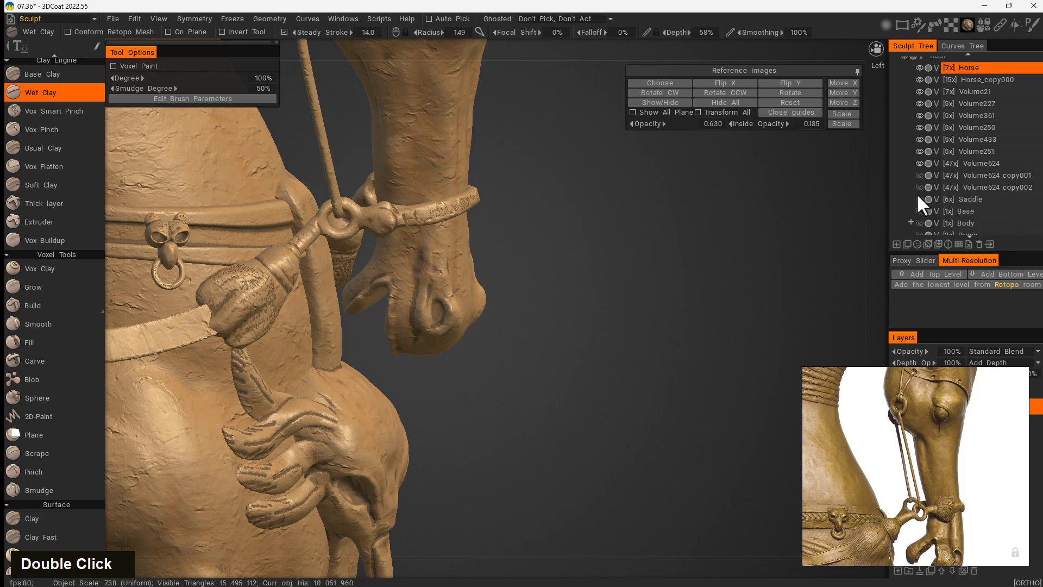
Step: Make Volume624_copy001 and Volume624_copy002 visible and check the collar ornaments together with the saddle around the horse's neck
left_click(920, 175)
right_click_drag(539, 320, 419, 295, "alt")
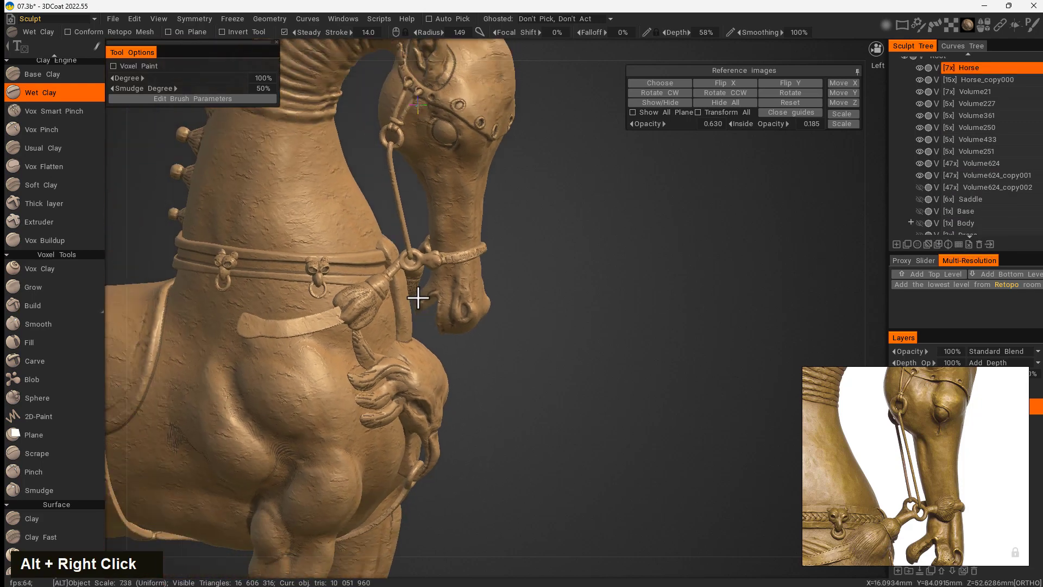
mouse_move(419, 296)
left_mouse_down("alt")
mouse_move(628, 388)
mouse_move(800, 289)
left_mouse_up("alt")
left_click(920, 187)
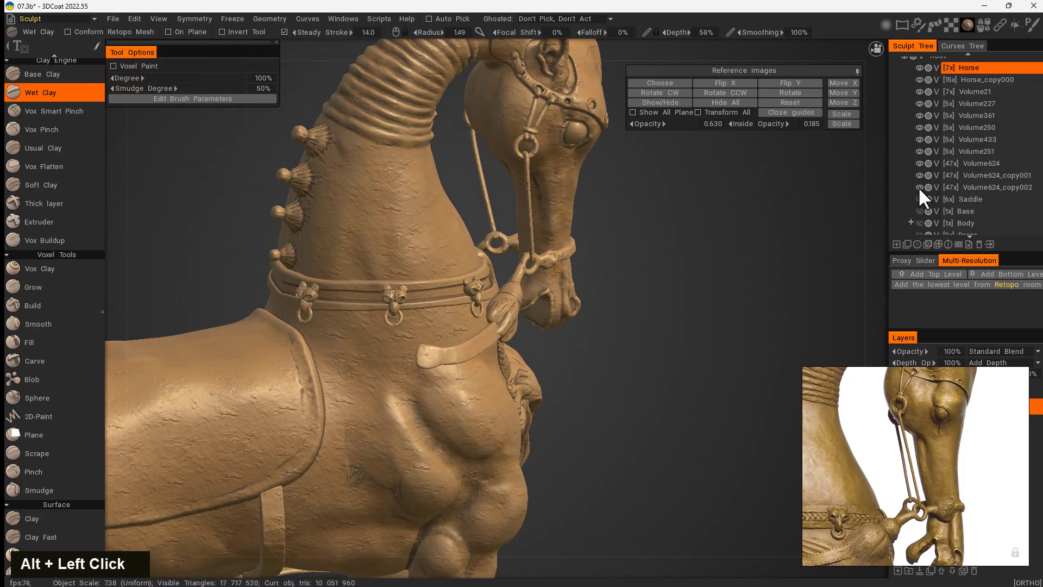
mouse_move(689, 361)
left_mouse_down("alt")
mouse_move(750, 400)
mouse_move(714, 395)
mouse_move(668, 431)
mouse_move(655, 413)
left_mouse_up("alt")
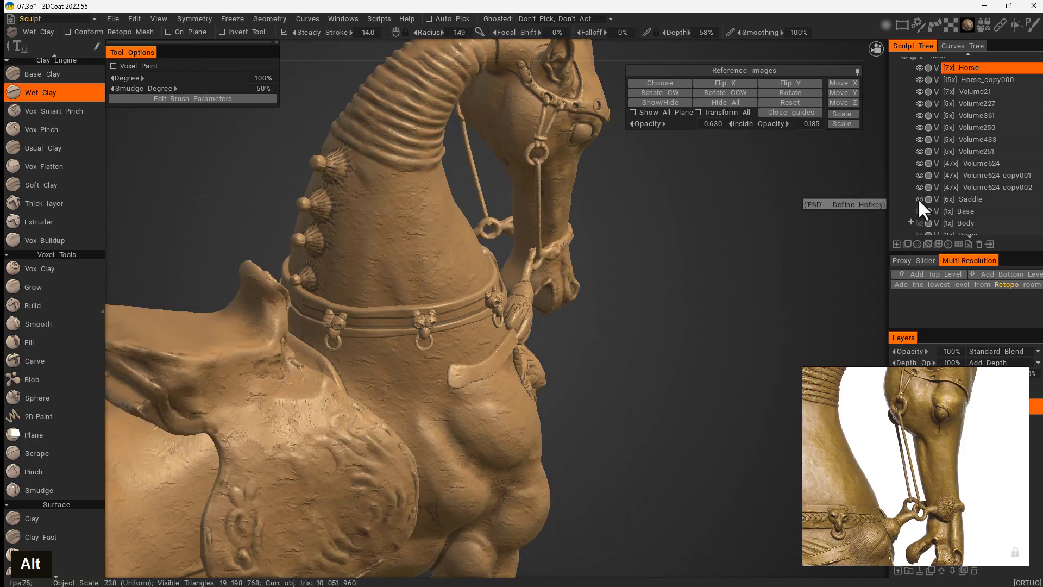
double_click(920, 163)
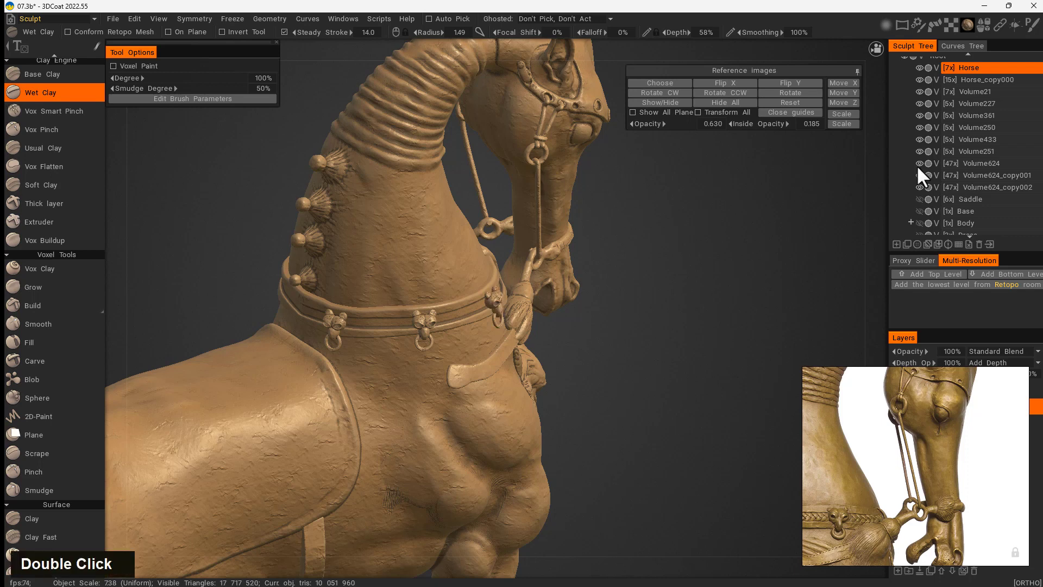
Step: Merge Volume624_copy002 into Volume624_copy001 and the combined ornaments into Volume624
left_click(1024, 177, "shift")
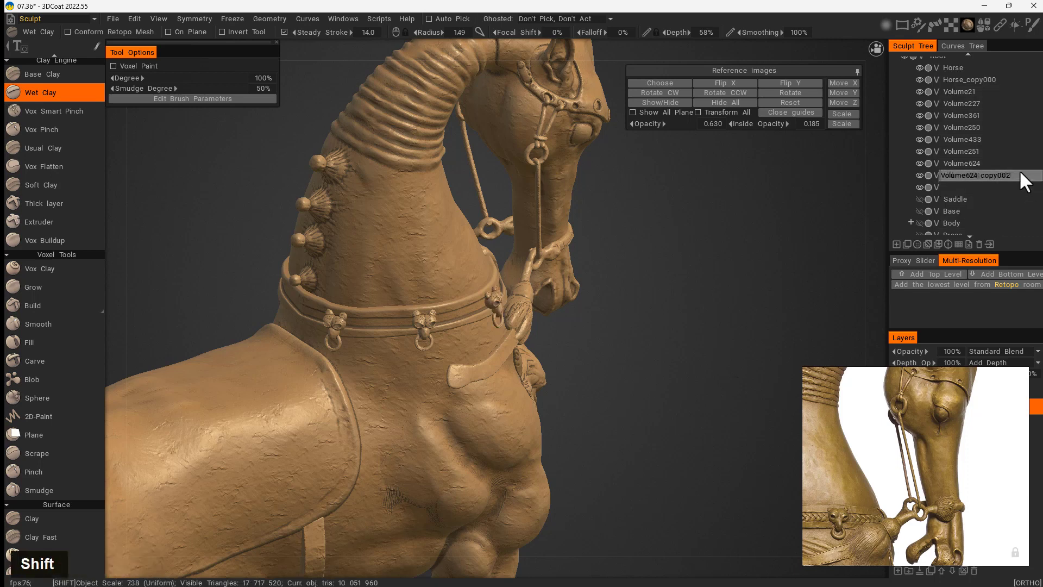
left_click(1025, 176, "shift")
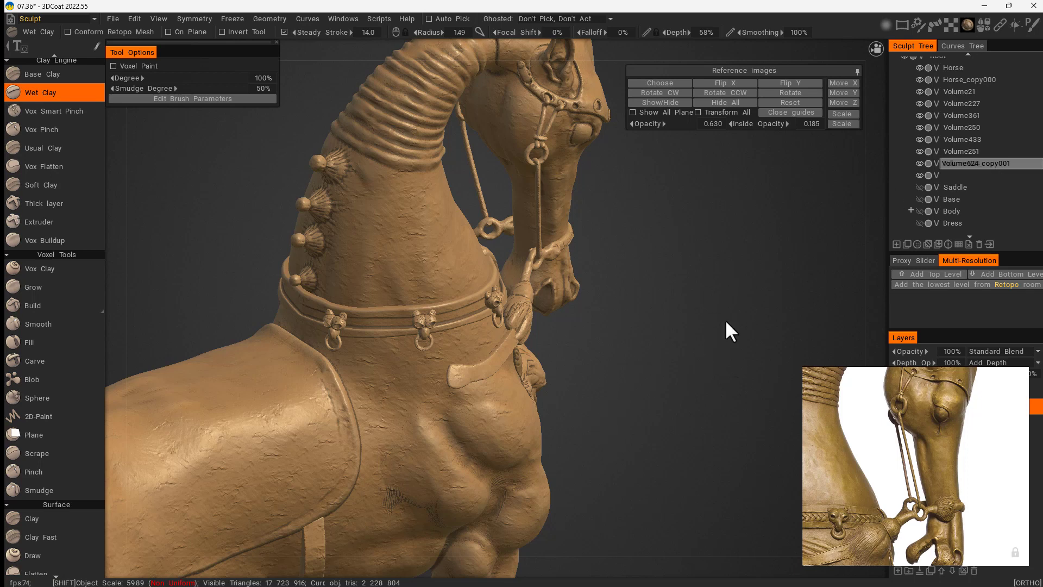
left_click(918, 174)
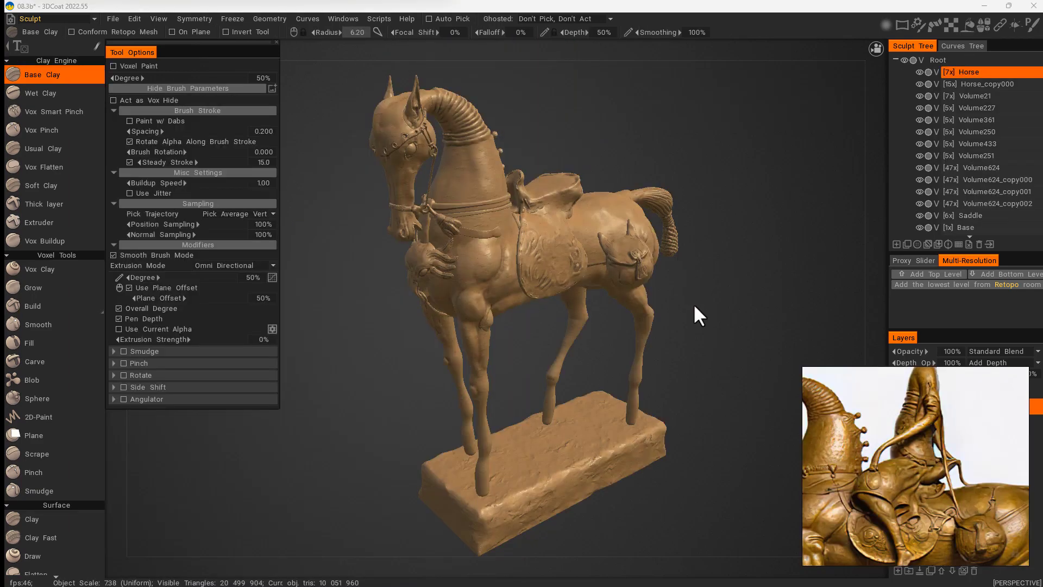
Step: Select Volume624 in 08.3b and examine the animal-head ornaments on the horse's neck collar up close
left_click_drag(720, 319, 677, 317)
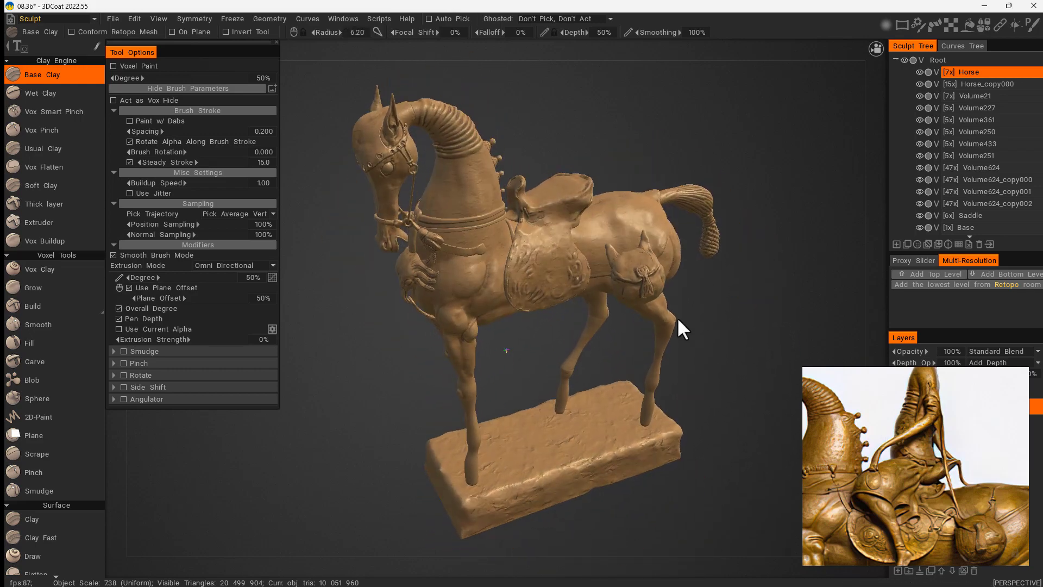
left_click(969, 169)
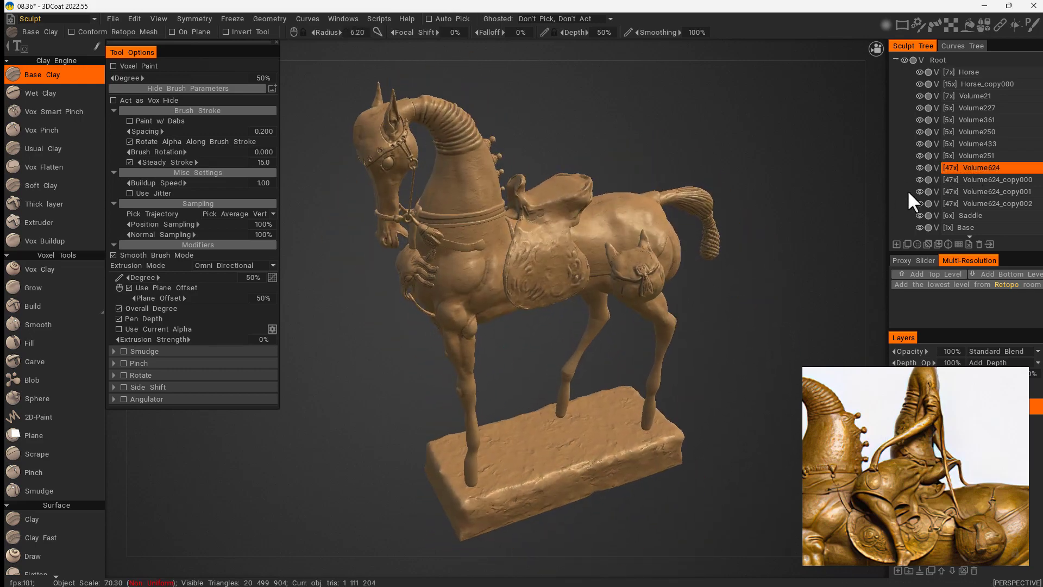
mouse_move(489, 402)
left_mouse_down()
mouse_move(397, 445)
mouse_move(605, 392)
left_mouse_up()
right_click_drag(638, 217, 738, 265)
mouse_move(617, 191)
right_mouse_down()
mouse_move(709, 237)
mouse_move(672, 244)
mouse_move(655, 210)
mouse_move(754, 278)
mouse_move(700, 267)
right_mouse_up()
mouse_move(700, 267)
middle_mouse_down()
mouse_move(642, 296)
mouse_move(659, 344)
mouse_move(597, 339)
middle_mouse_up()
right_click_drag(598, 339, 568, 321, "alt")
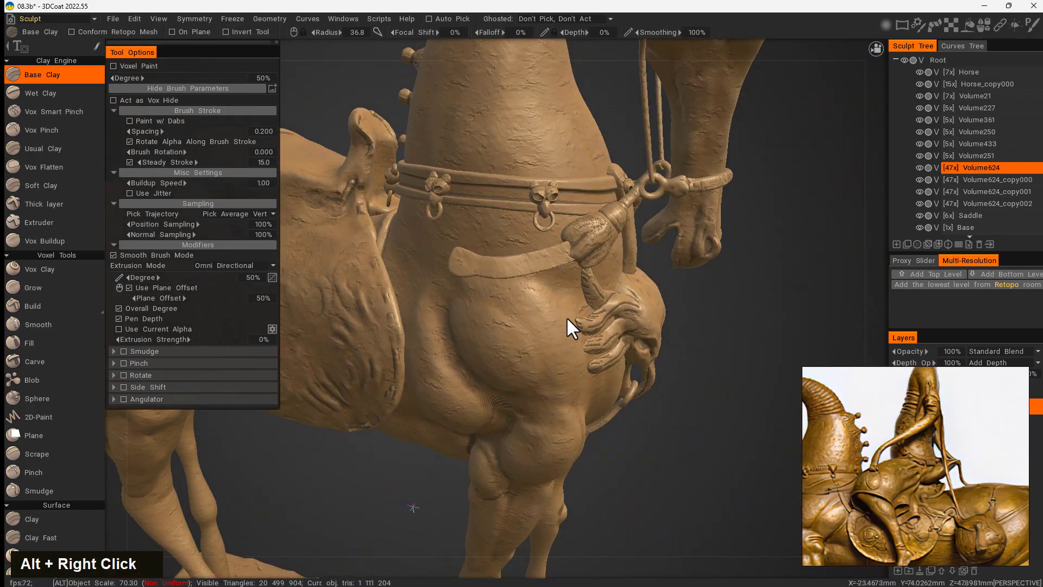
middle_click_drag(567, 321, 523, 332, "alt")
mouse_move(523, 331)
right_mouse_down("alt")
mouse_move(536, 354)
mouse_move(517, 349)
right_mouse_up("alt")
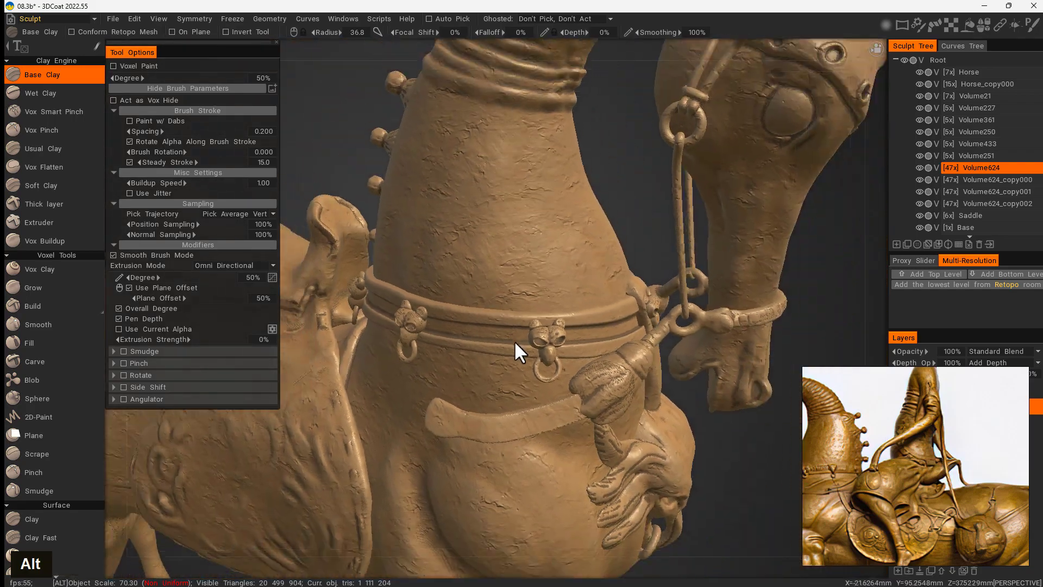
left_click_drag(517, 349, 547, 281, "alt")
right_click_drag(546, 281, 345, 293)
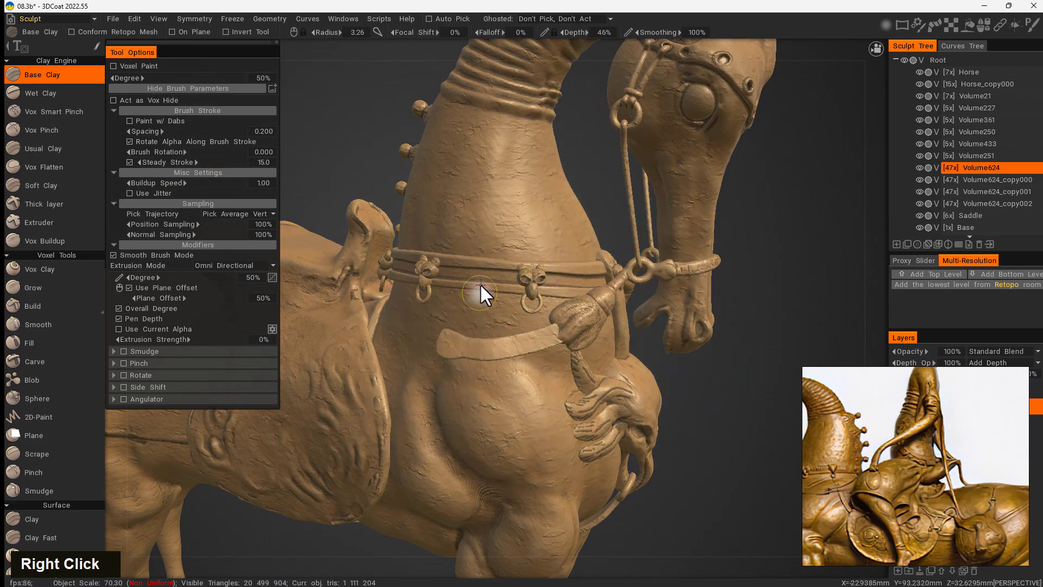
right_click_drag(527, 282, 504, 284)
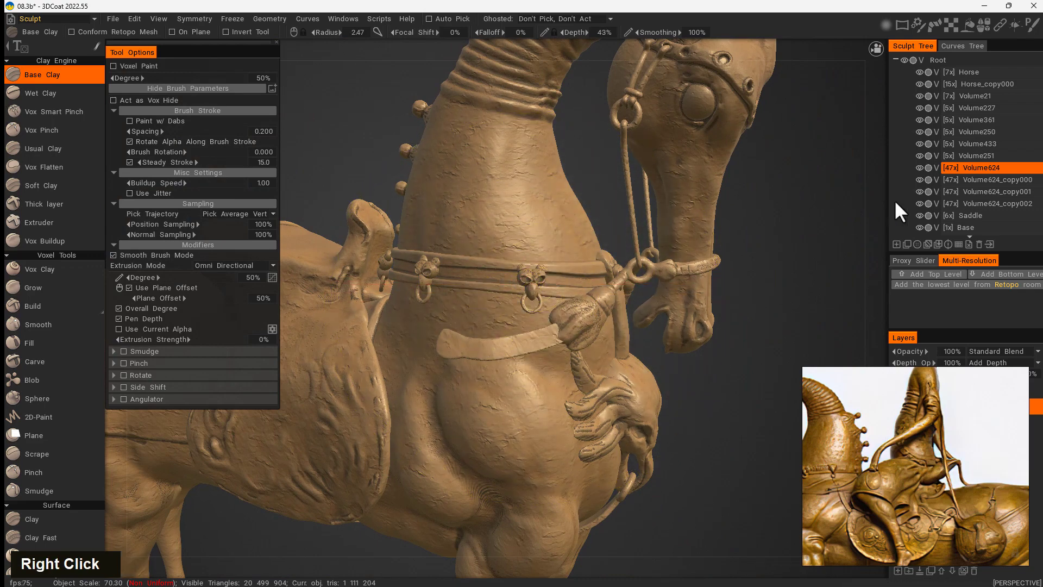
Step: Compare Volume624 with Volume624_copy000 by toggling their visibility, and delete Volume624_copy000
left_click(945, 167)
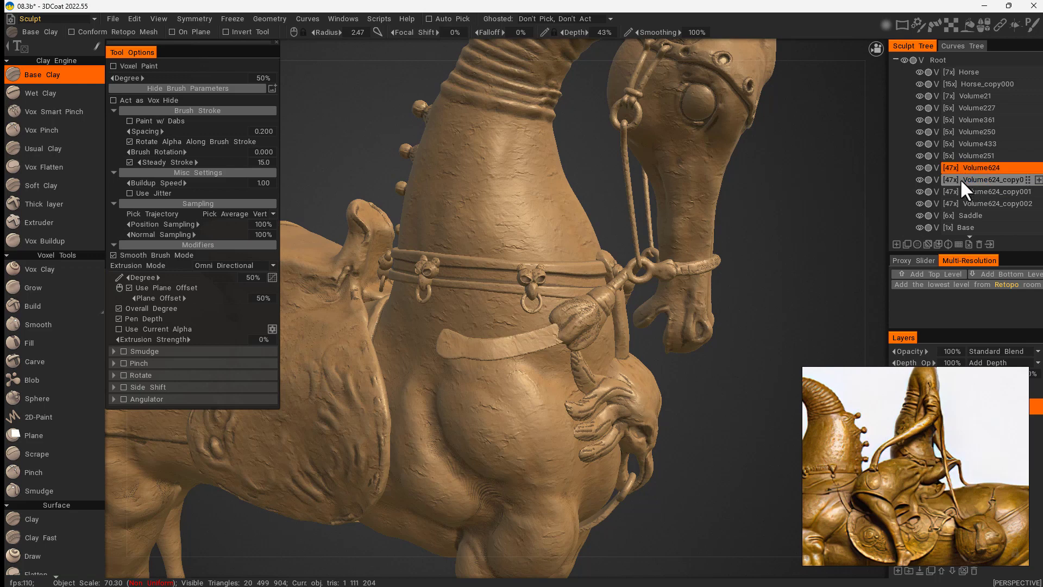
left_click(918, 168)
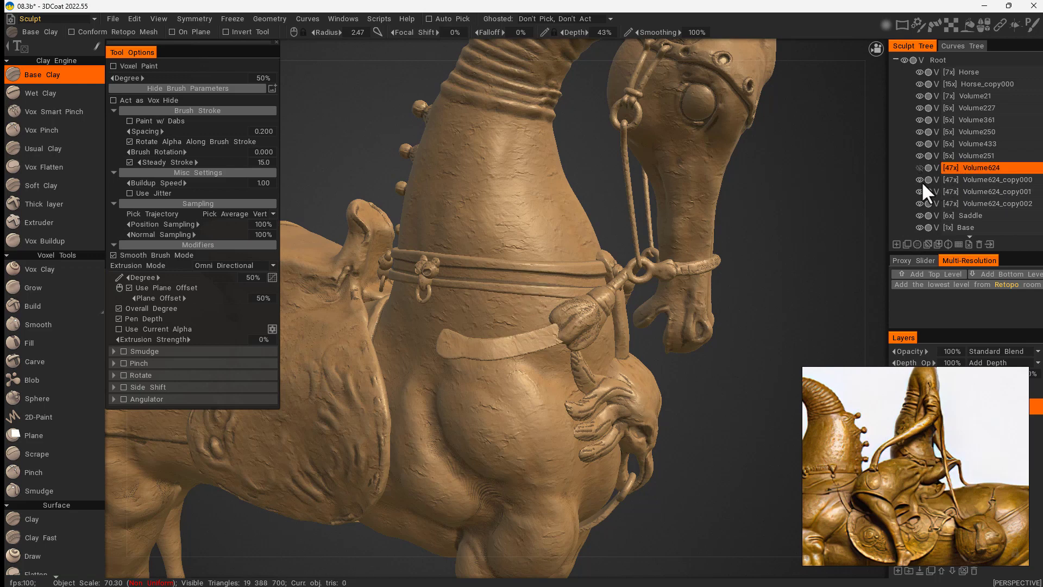
left_click(918, 169)
left_click(917, 179)
left_click(918, 178)
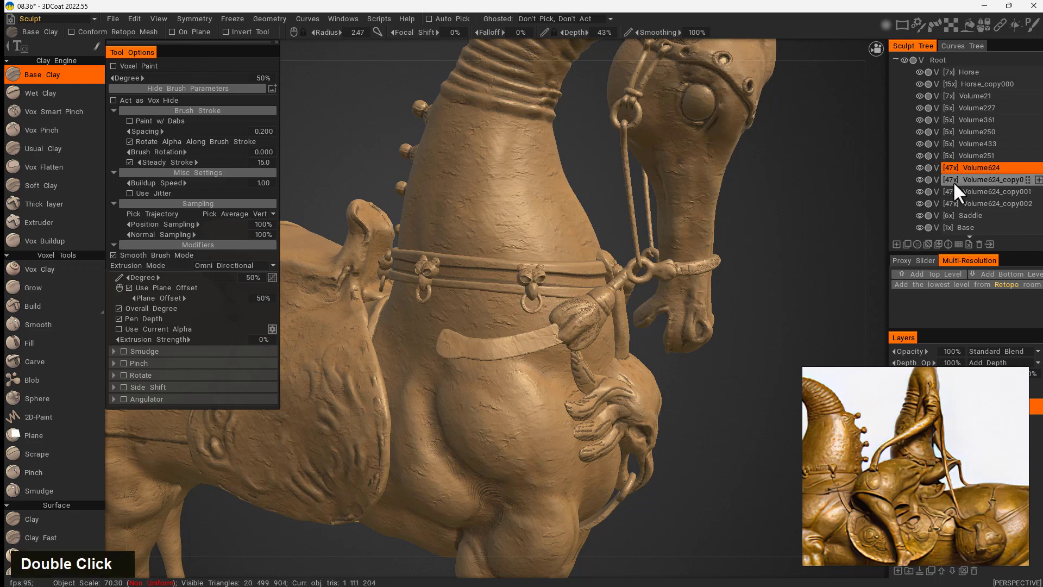
left_click(954, 181)
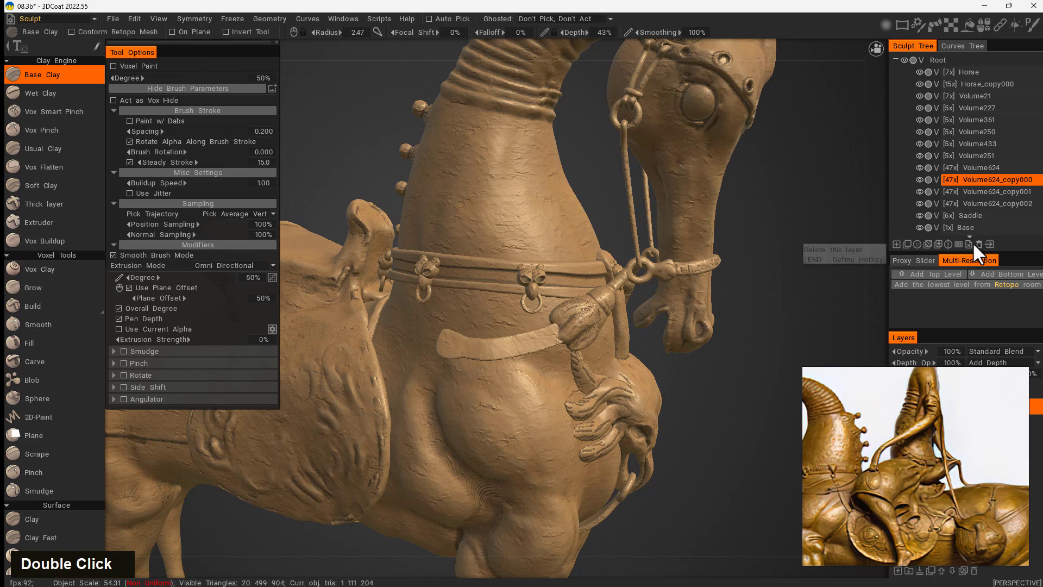
left_click(979, 244)
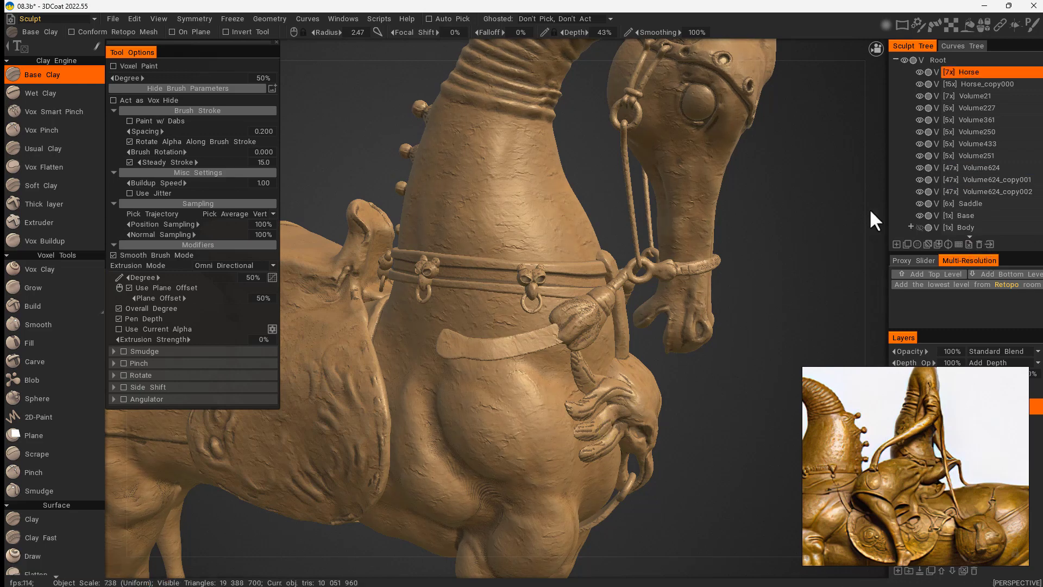
Step: Make Volume624 the active volume and save the 08.3b file
left_click(969, 167)
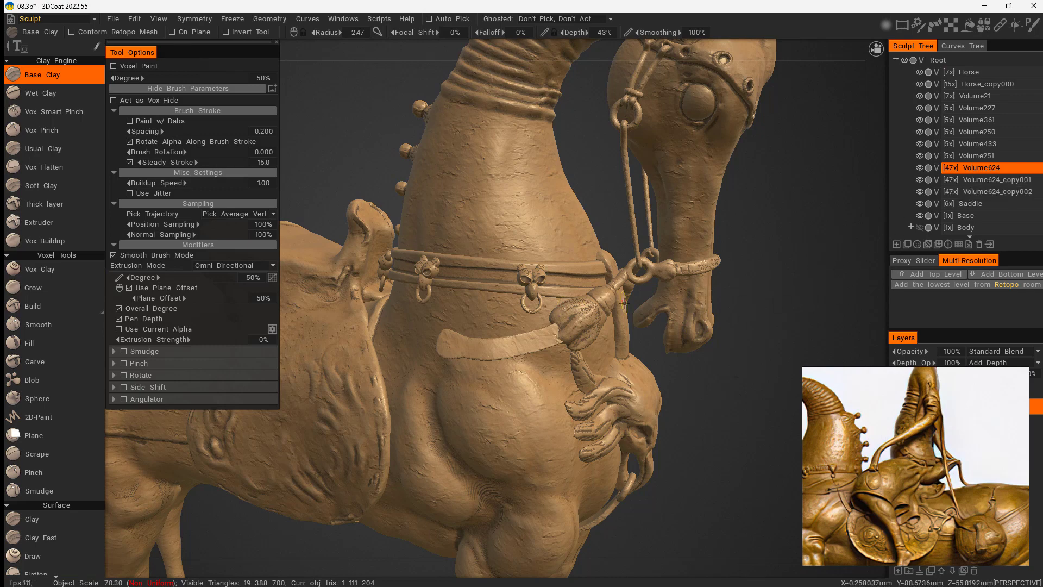
key("ctrl+s")
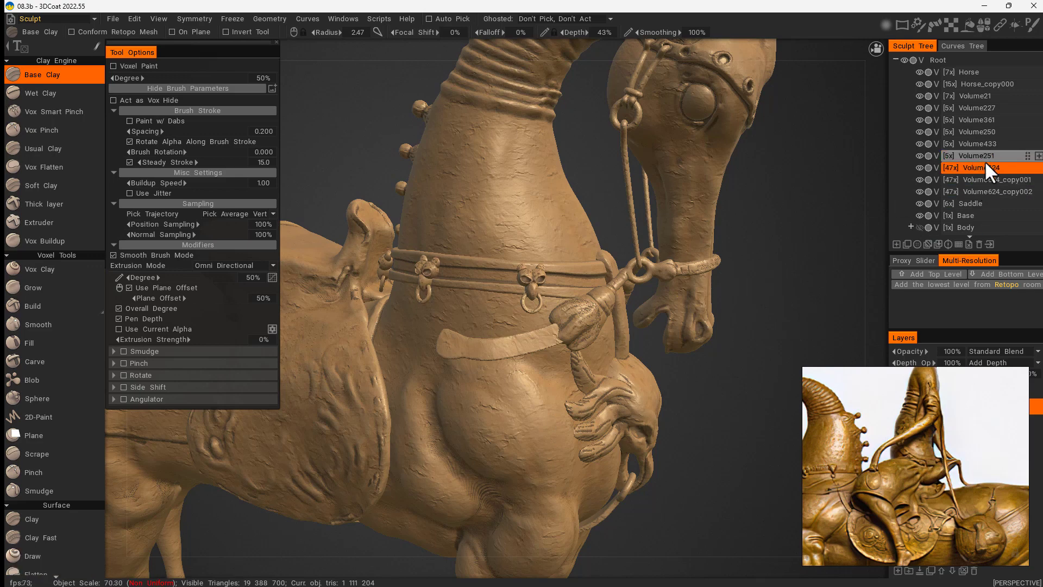
left_click(953, 168)
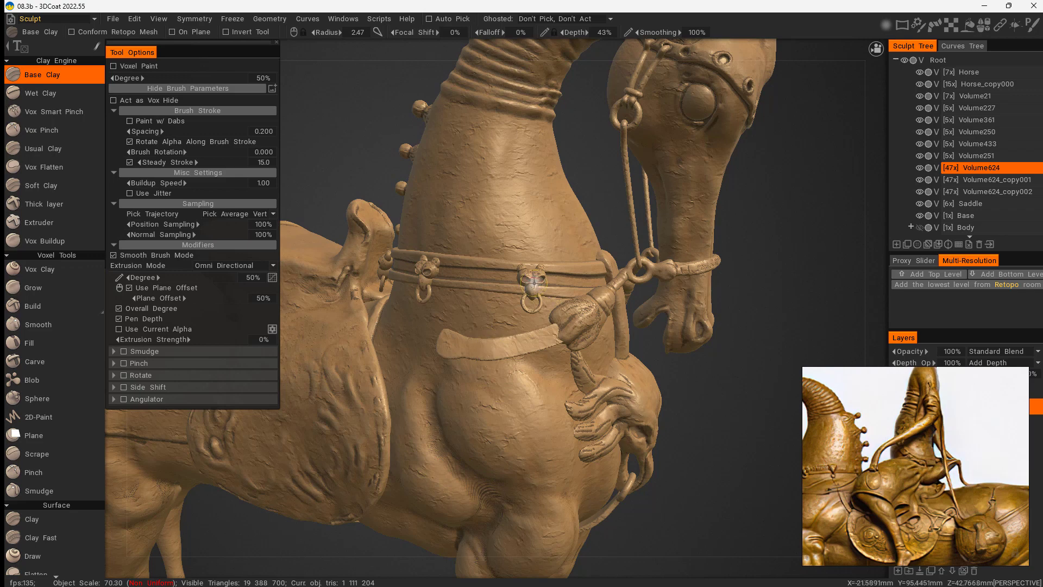
Step: Check which collar ornament is Volume624 by toggling its visibility, then isolate it by hiding all other volumes
left_click_drag(602, 240, 563, 255)
mouse_move(508, 342)
right_mouse_down()
mouse_move(517, 349)
mouse_move(510, 339)
right_mouse_up()
left_click_drag(593, 243, 611, 212)
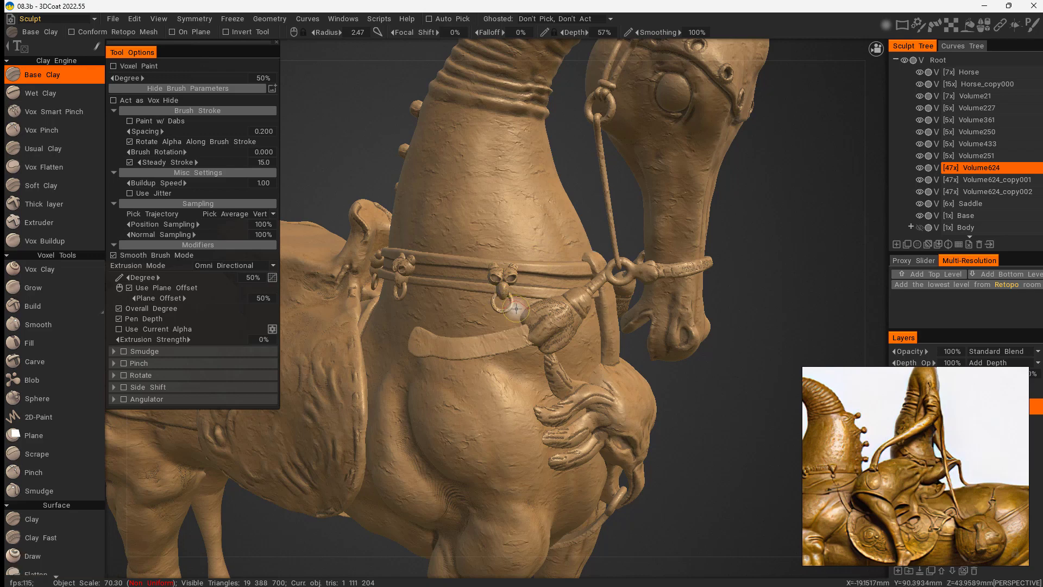
mouse_move(594, 232)
right_mouse_down()
mouse_move(622, 235)
mouse_move(598, 234)
right_mouse_up()
left_click(920, 168)
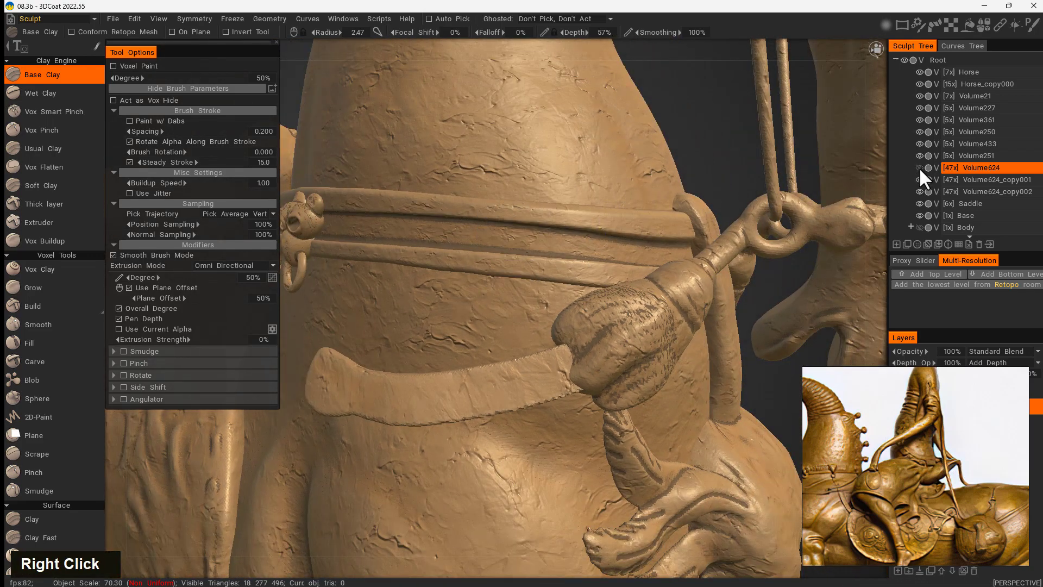
double_click(919, 167)
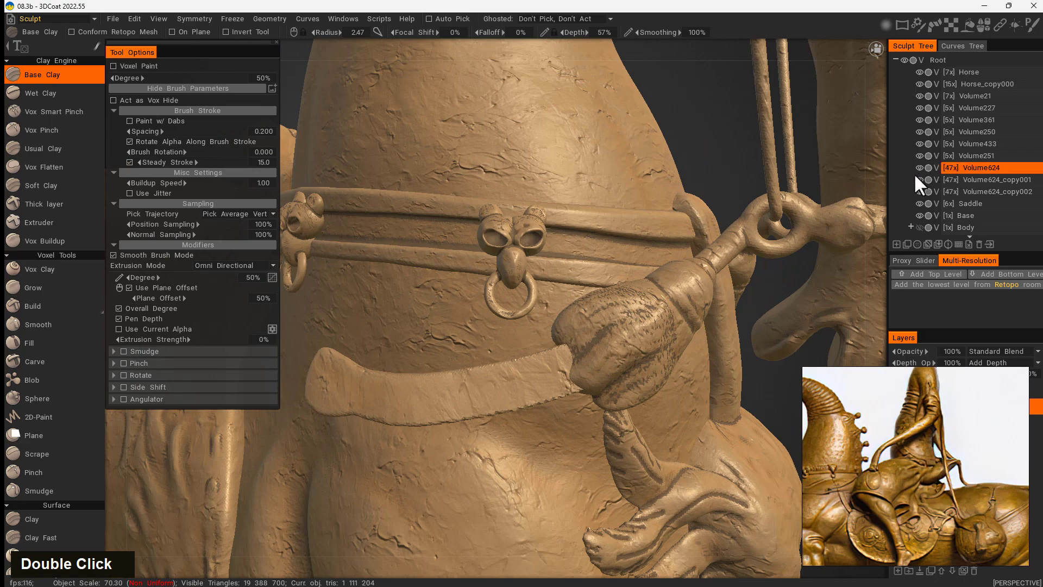
left_click(918, 167, "alt")
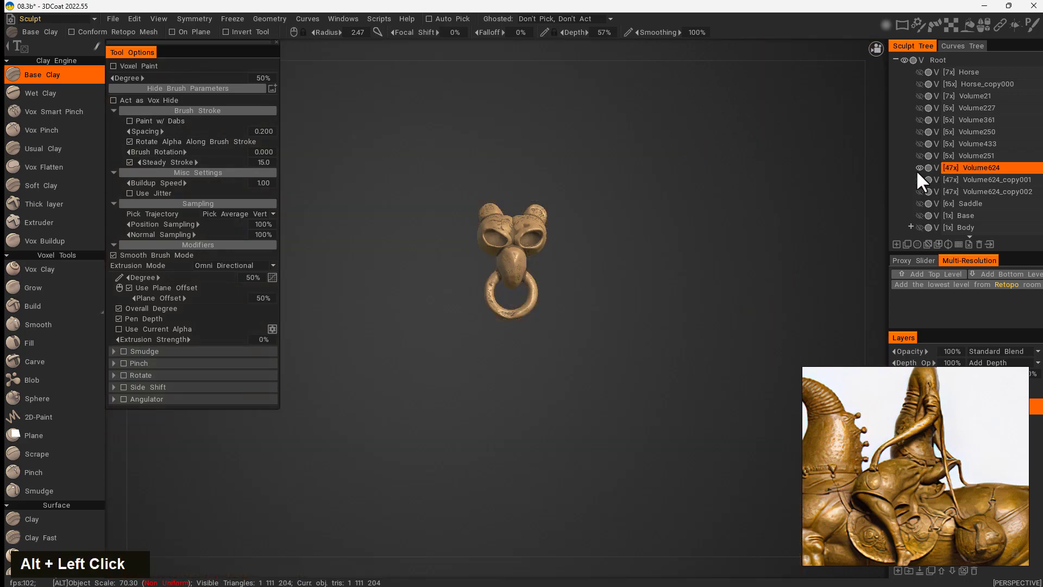
Step: Convert the isolated animal-head ornament, Volume624, to uniform space
mouse_move(583, 322)
left_mouse_down()
mouse_move(510, 354)
mouse_move(589, 325)
mouse_move(592, 334)
left_mouse_up()
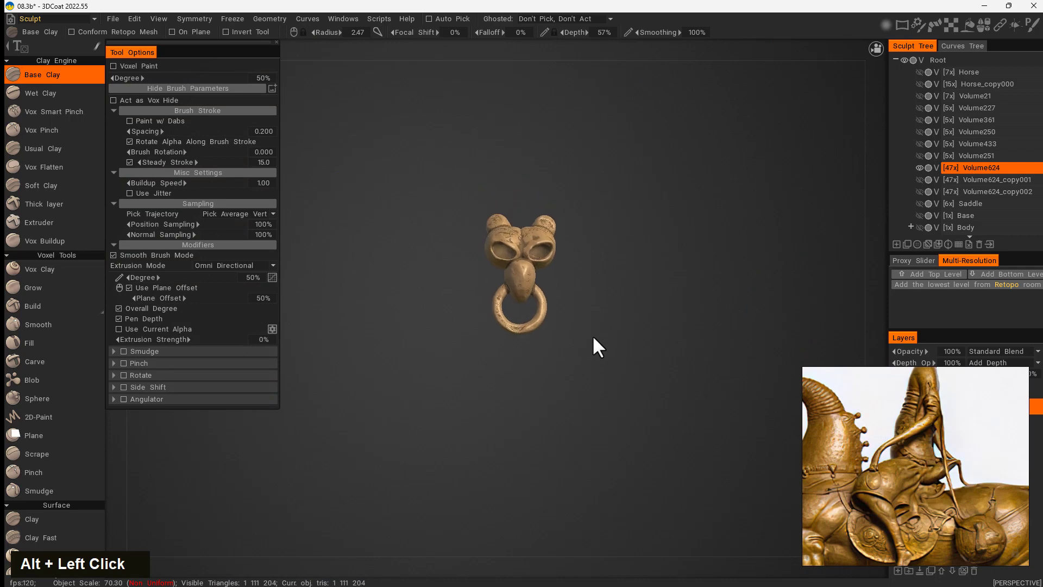
right_click_drag(592, 334, 625, 228)
middle_click_drag(670, 188, 608, 250)
mouse_move(562, 335)
left_mouse_down()
mouse_move(570, 327)
mouse_move(557, 331)
left_mouse_up()
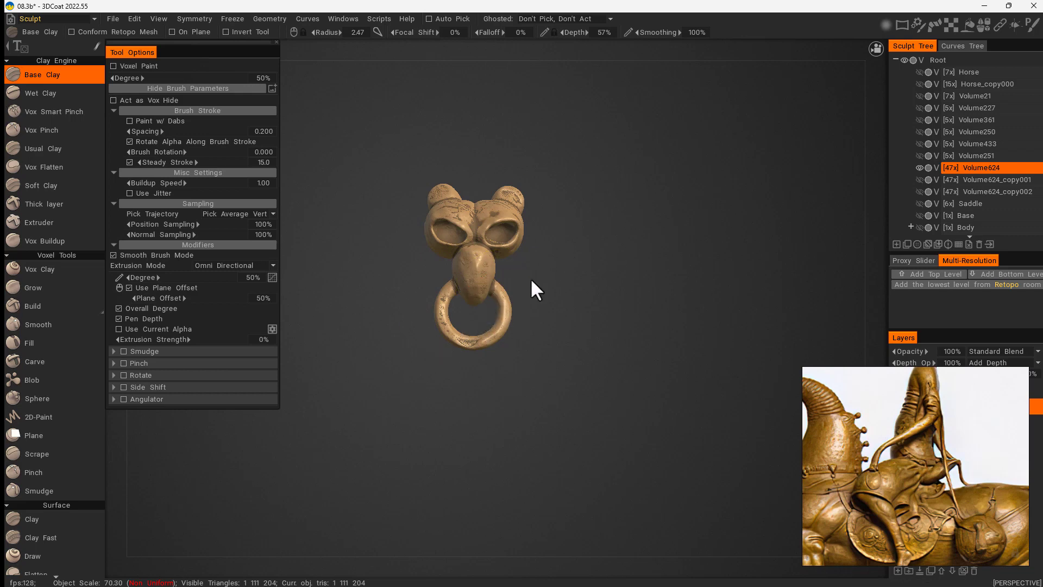
right_click(975, 168)
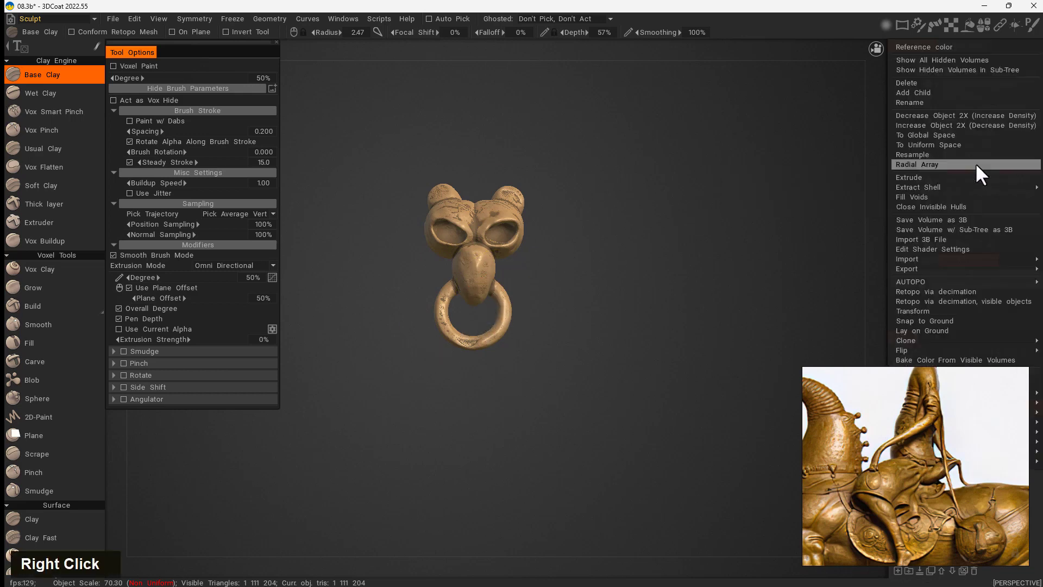
right_click_drag(709, 266, 802, 232)
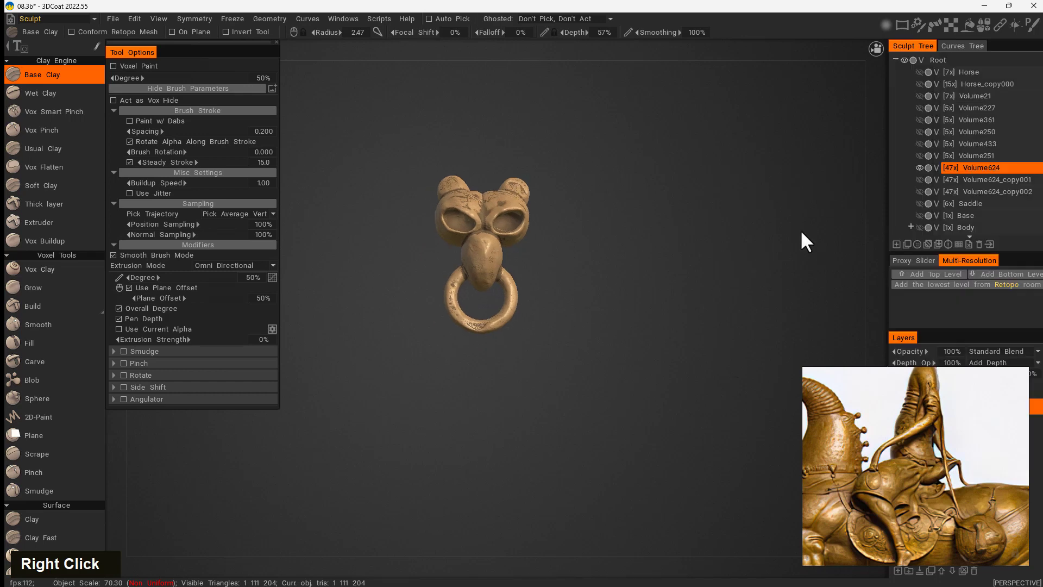
right_click(974, 167)
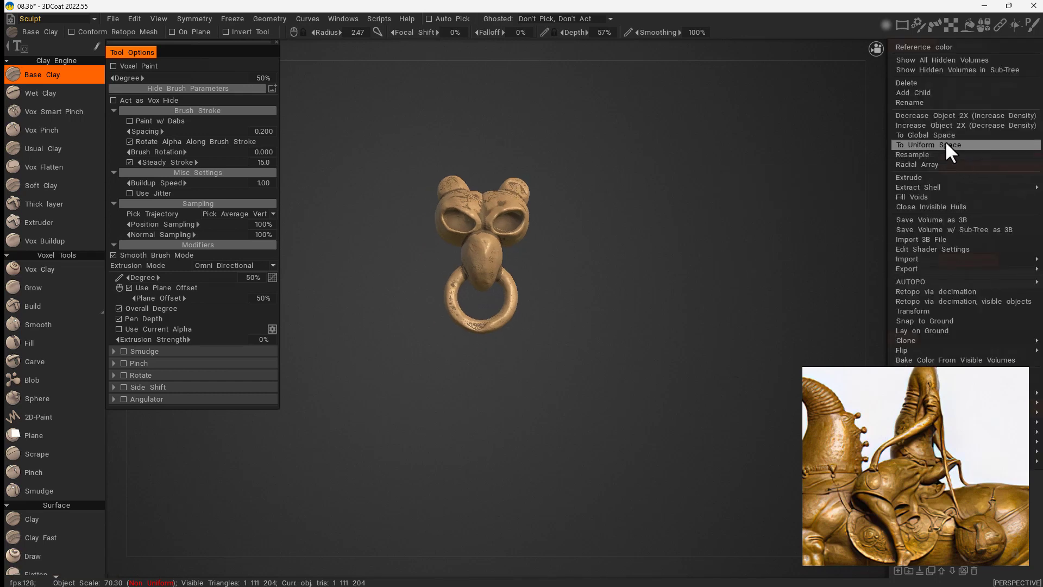
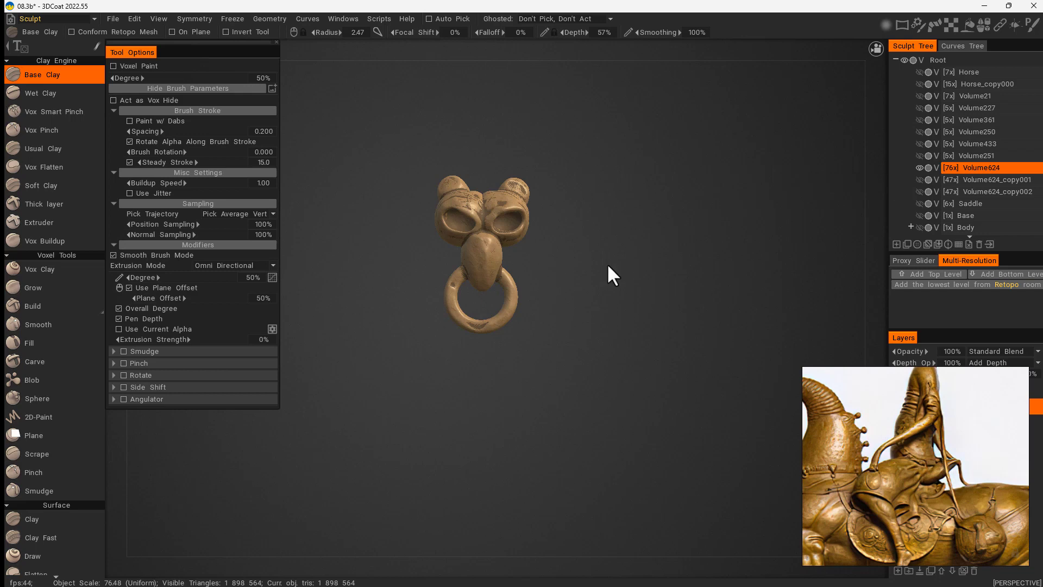
Step: Resample the Volume624 ornament to a required poly count of 40 000
key("space")
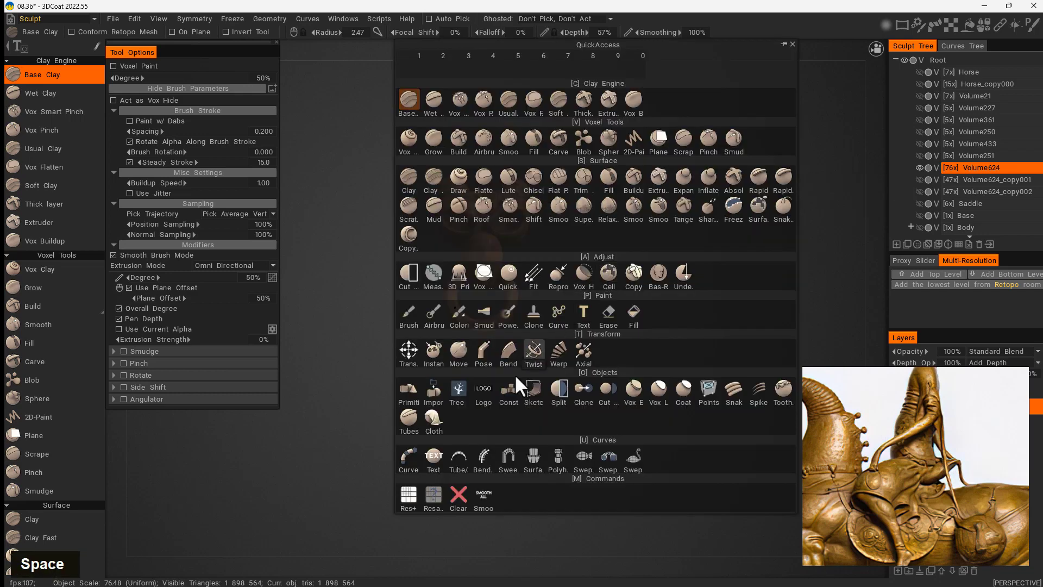
left_click(433, 495)
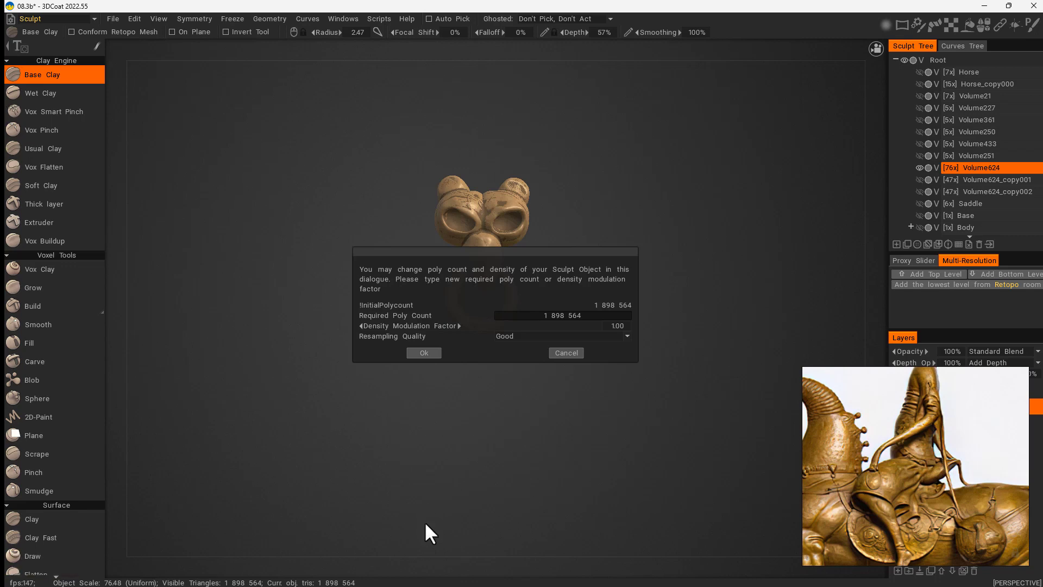
left_click(564, 317)
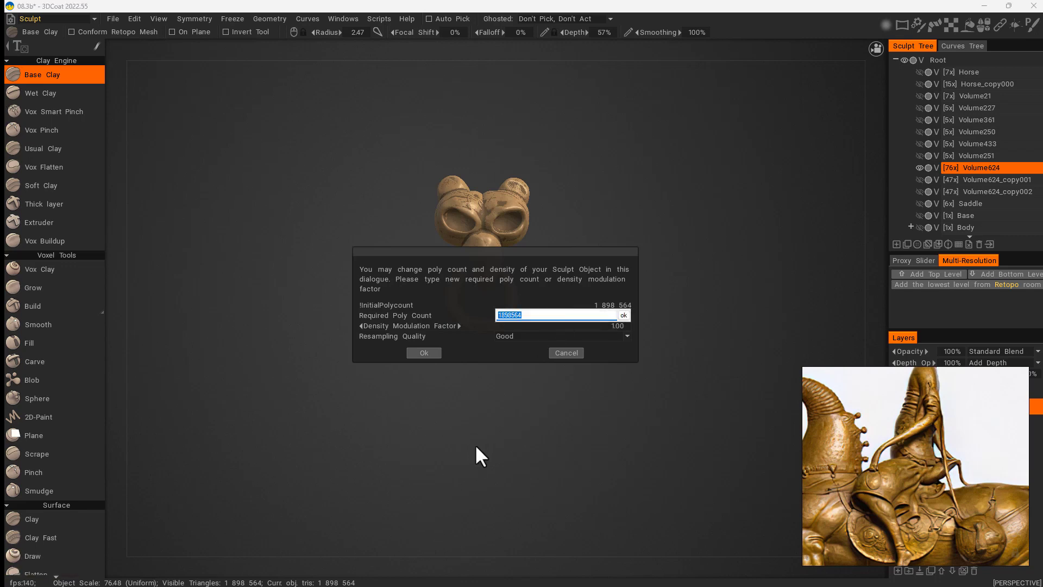
type("4")
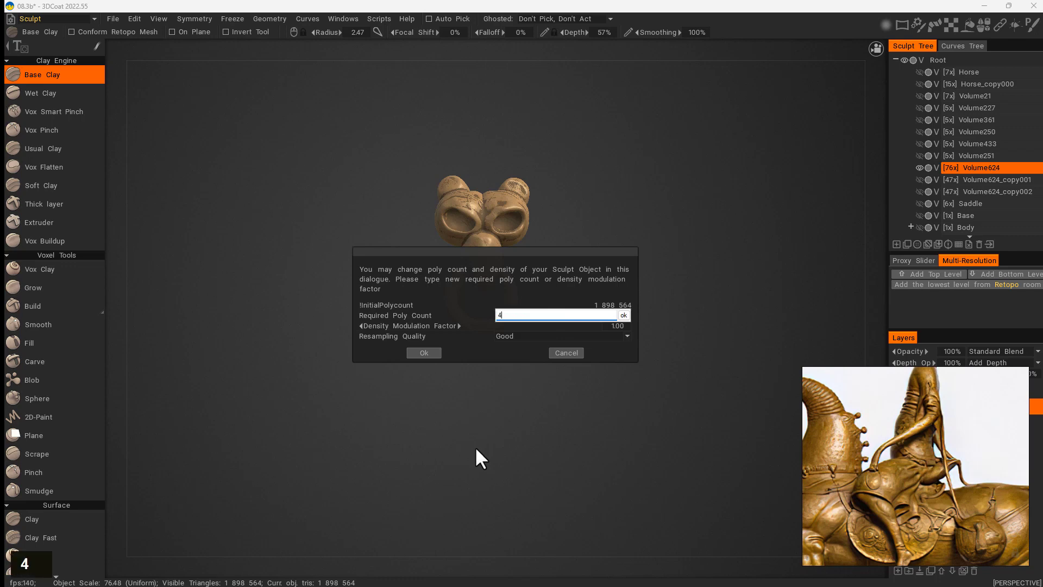
type("0000")
left_click(623, 315)
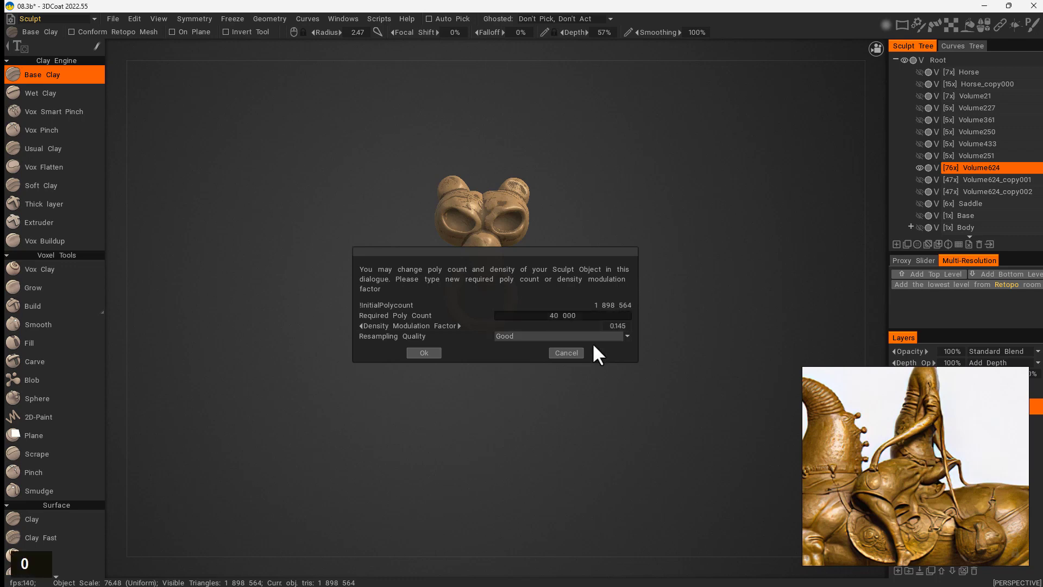
left_click(425, 352)
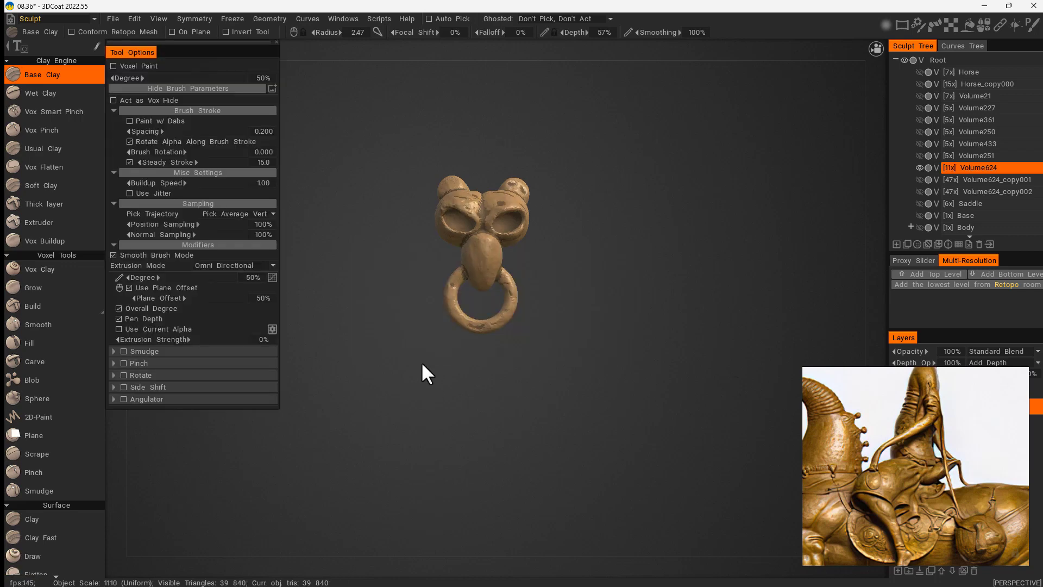
middle_click_drag(421, 362, 565, 372)
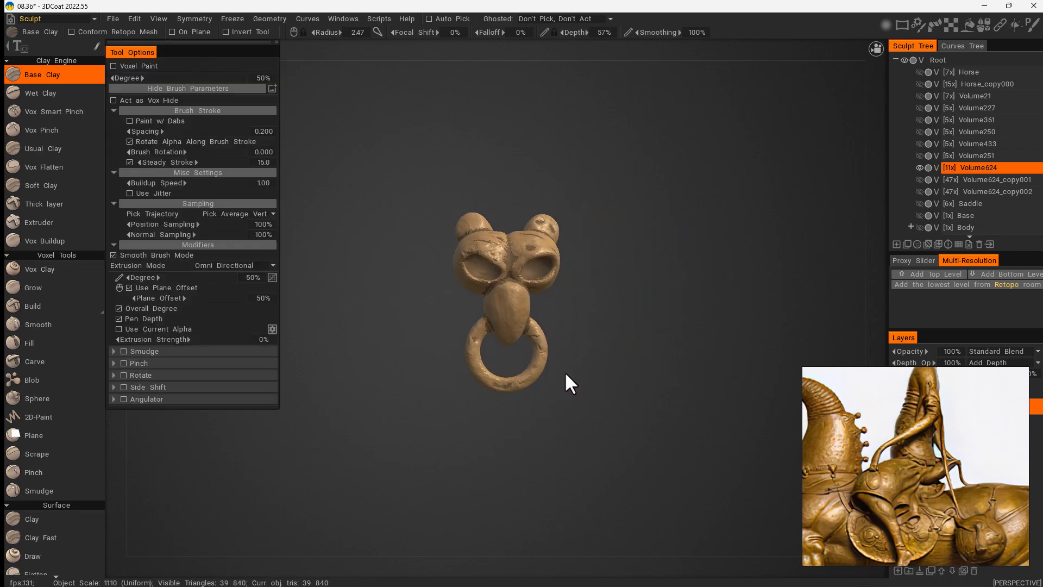
Step: Show Volume624_copy001 beside Volume624, make it active and convert it to uniform space
left_click(948, 168)
left_click(969, 179)
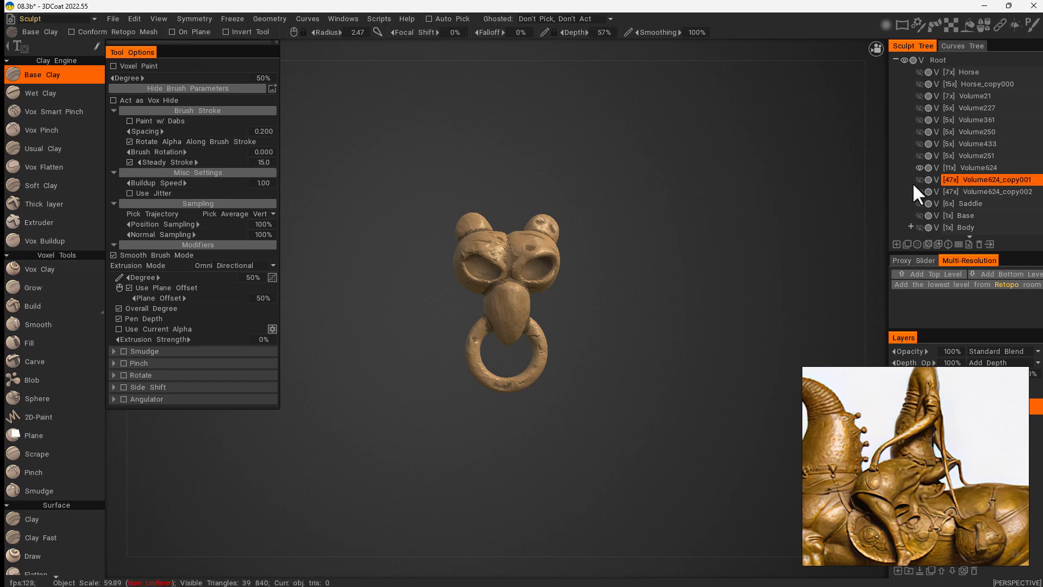
left_click(919, 179)
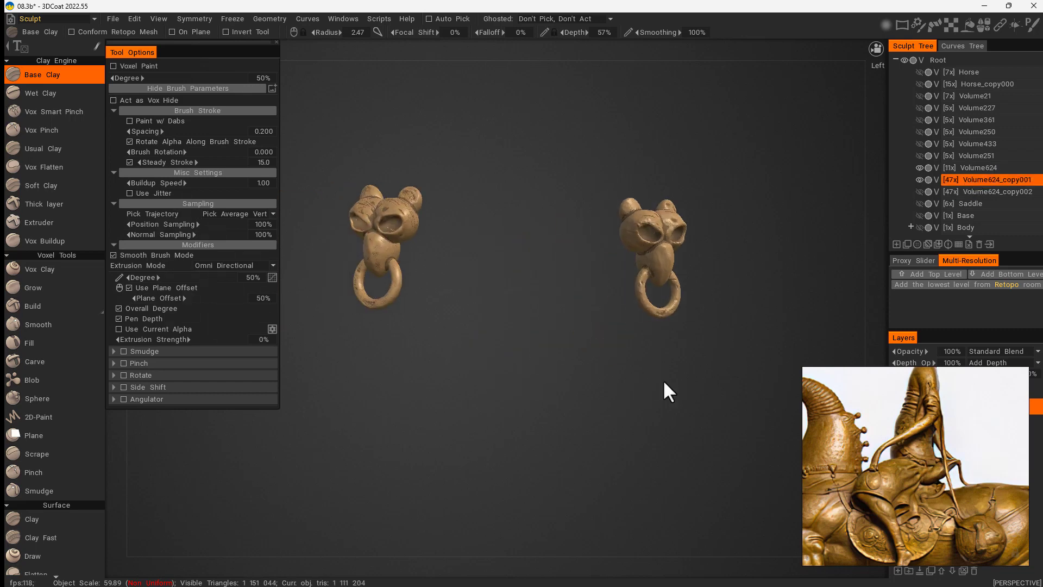
left_click_drag(670, 392, 689, 386)
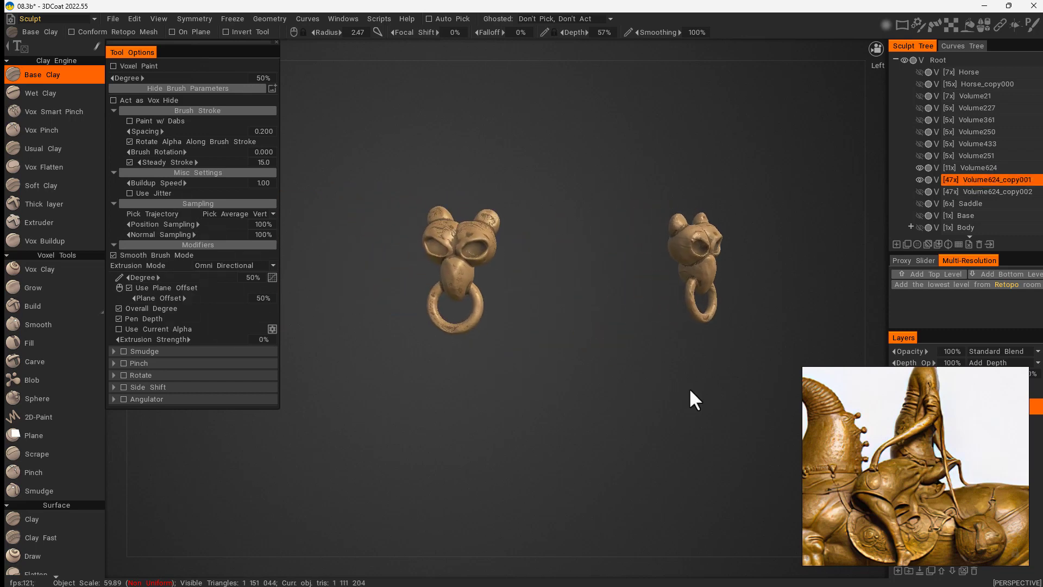
right_click(971, 179)
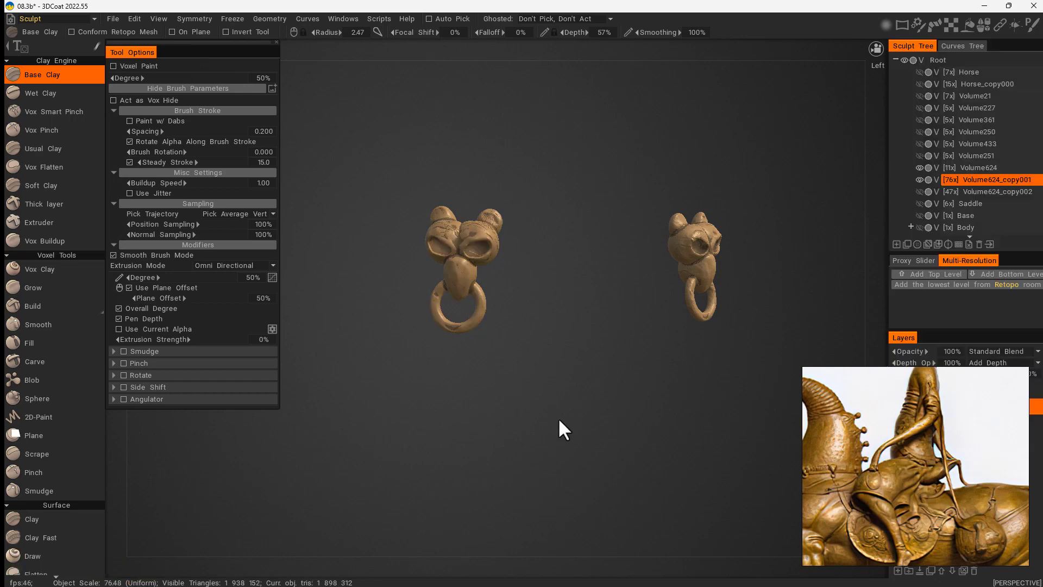
Step: Resample Volume624_copy001 to a required poly count of 40 000
key("space")
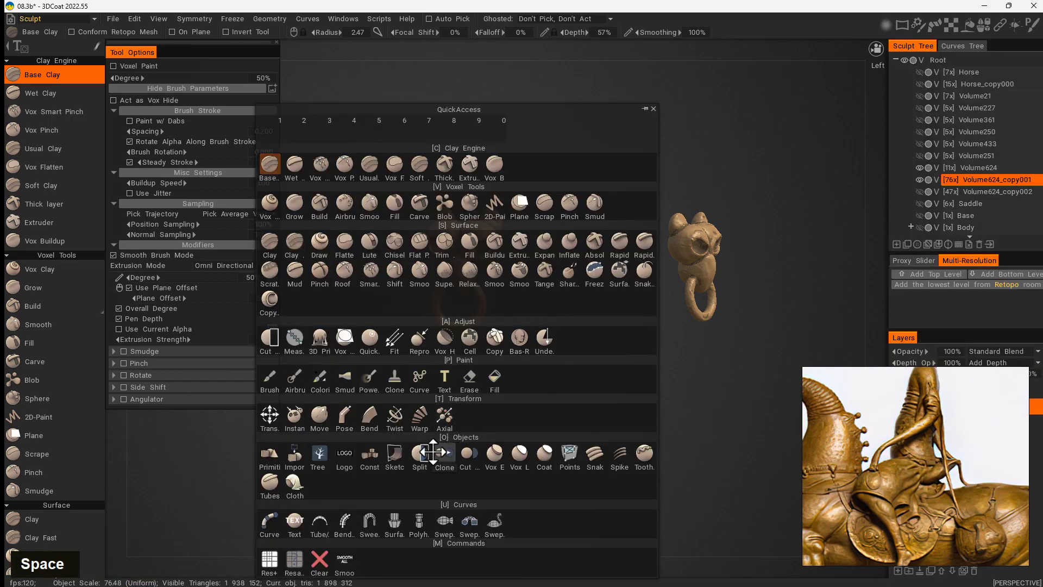
left_click(302, 559)
left_click(563, 314)
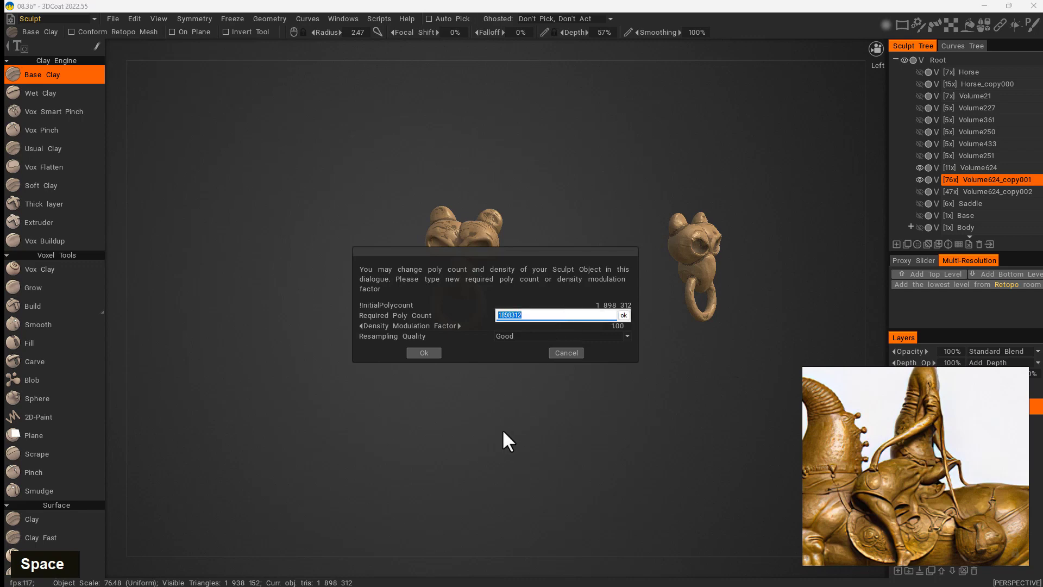
type("4000")
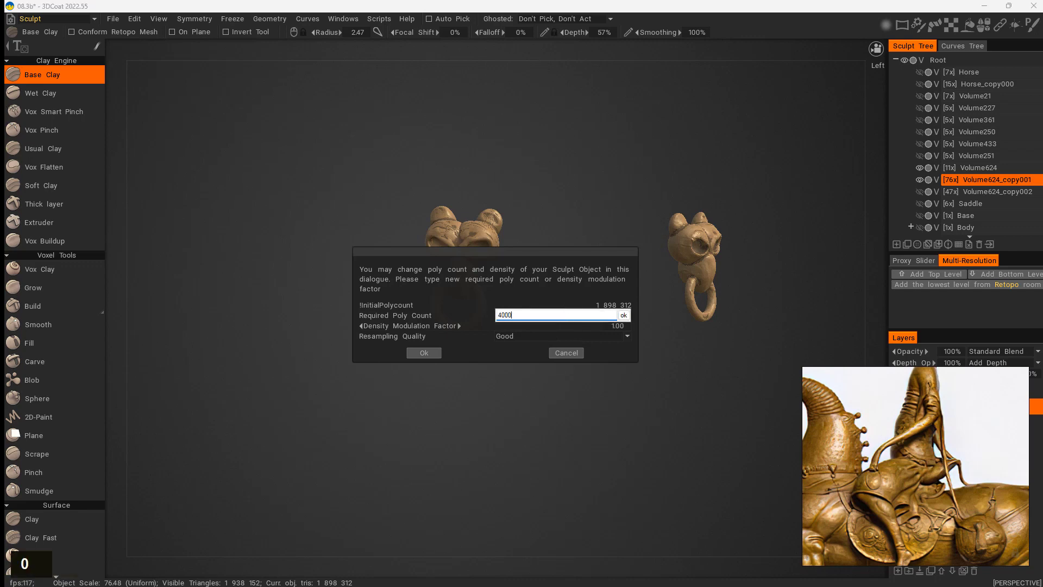
type("0")
left_click(623, 315)
left_click(432, 352)
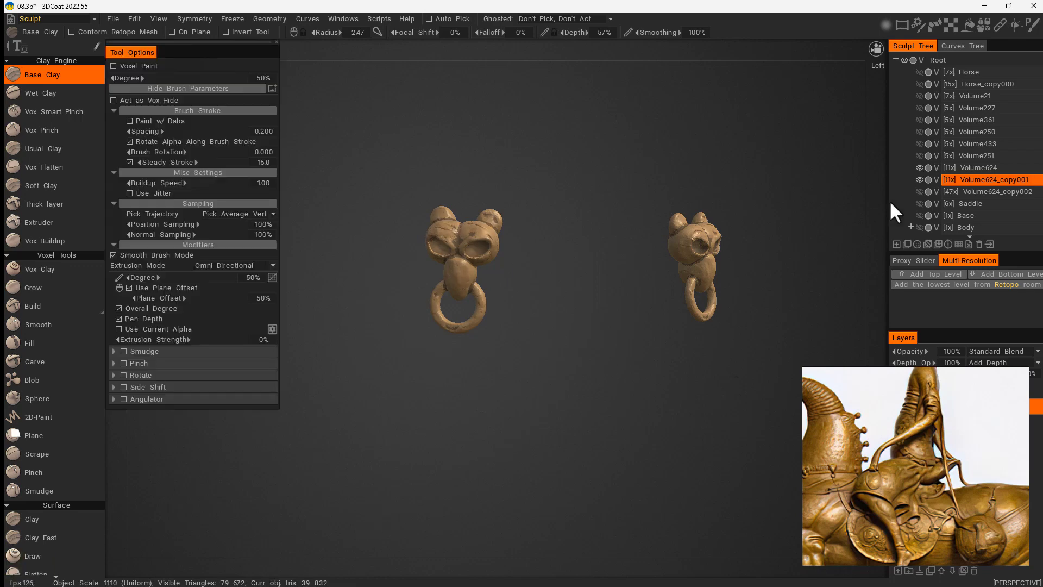
Step: Show Volume624_copy002, make it active and convert it to uniform space
left_click(919, 192)
left_click(972, 191)
left_click_drag(553, 399, 582, 370)
middle_click(582, 370)
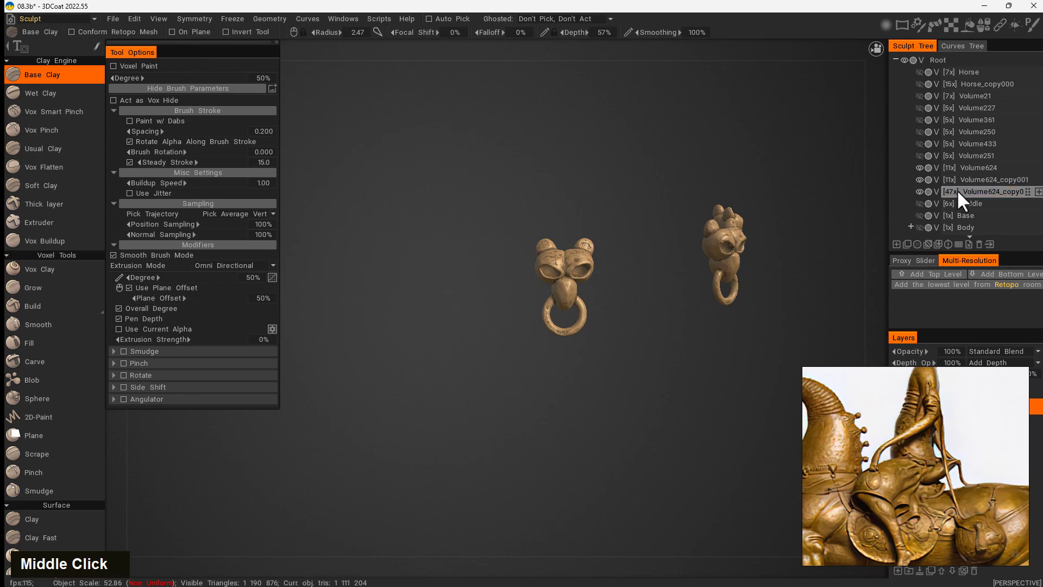
right_click(974, 192)
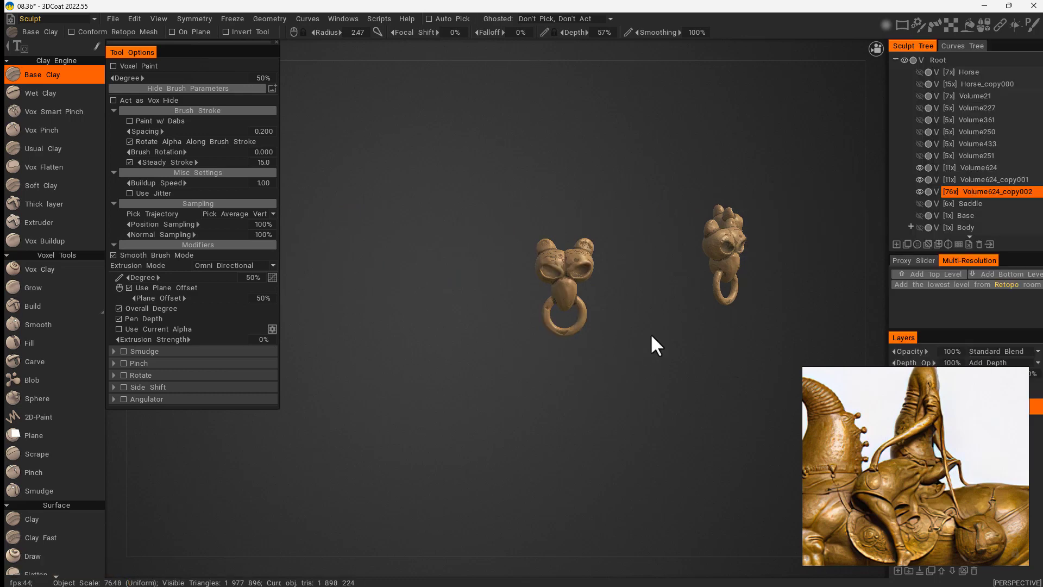
Step: Resample Volume624_copy002 to a required poly count of 40 000
key("space")
left_click(422, 560)
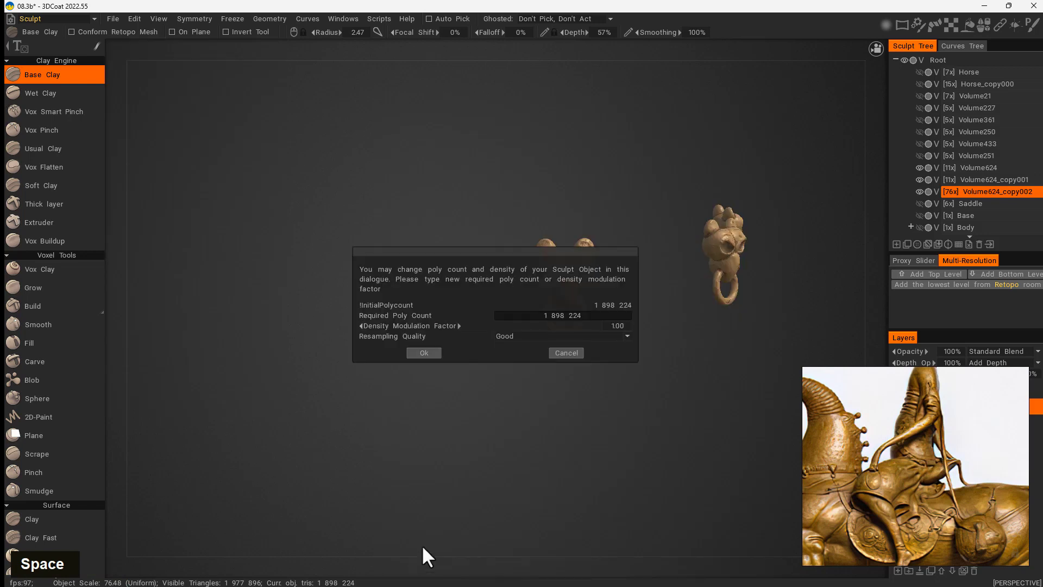
left_click(570, 321)
type("400")
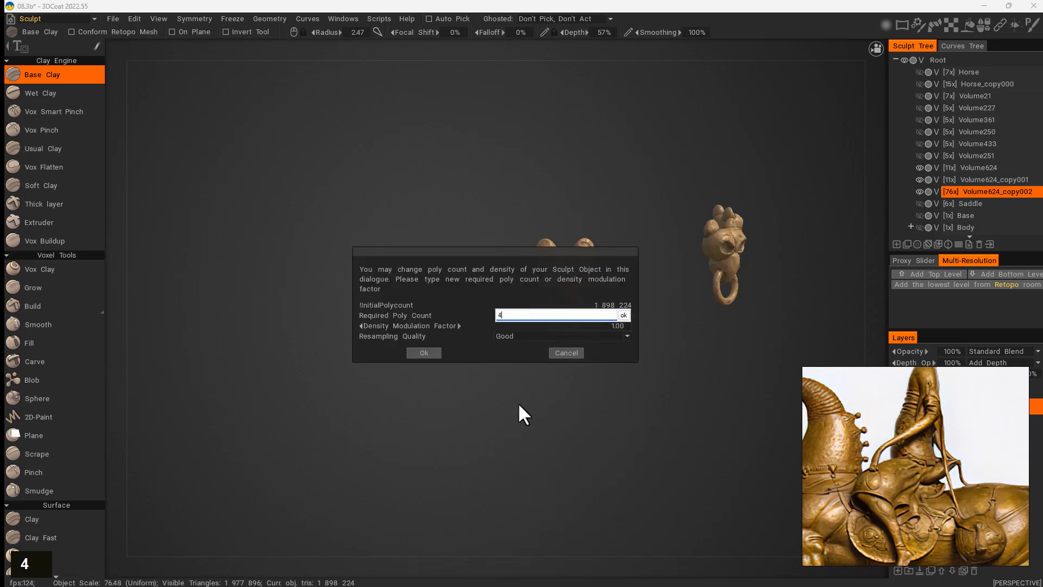
type("00")
left_click(624, 315)
left_click(423, 352)
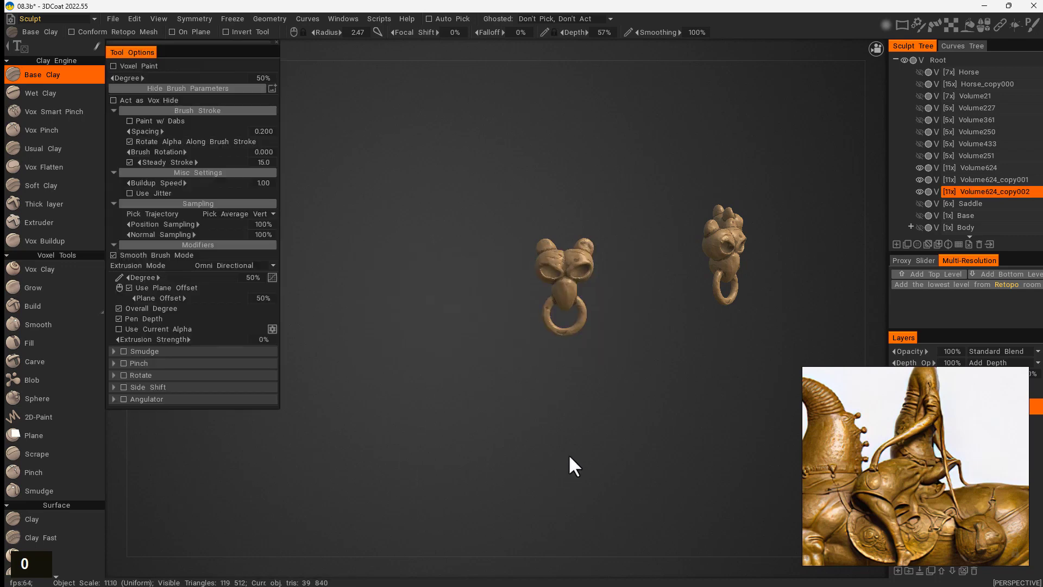
middle_click_drag(568, 454, 617, 350)
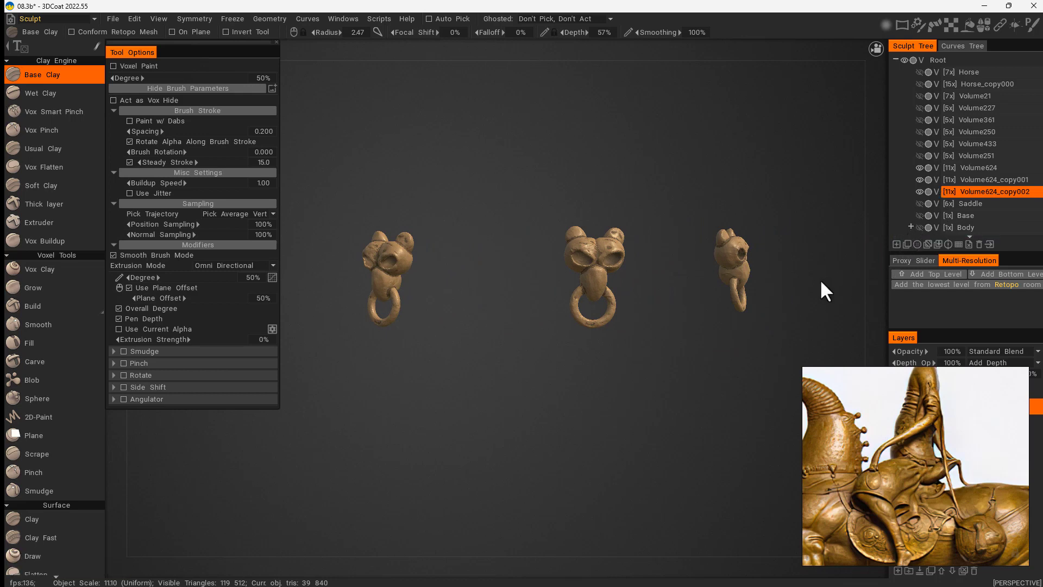
Step: Save the file, then merge Volume624_copy002 and Volume624_copy001 into Volume624 and check the merged ornaments by toggling their visibility
key("ctrl+s")
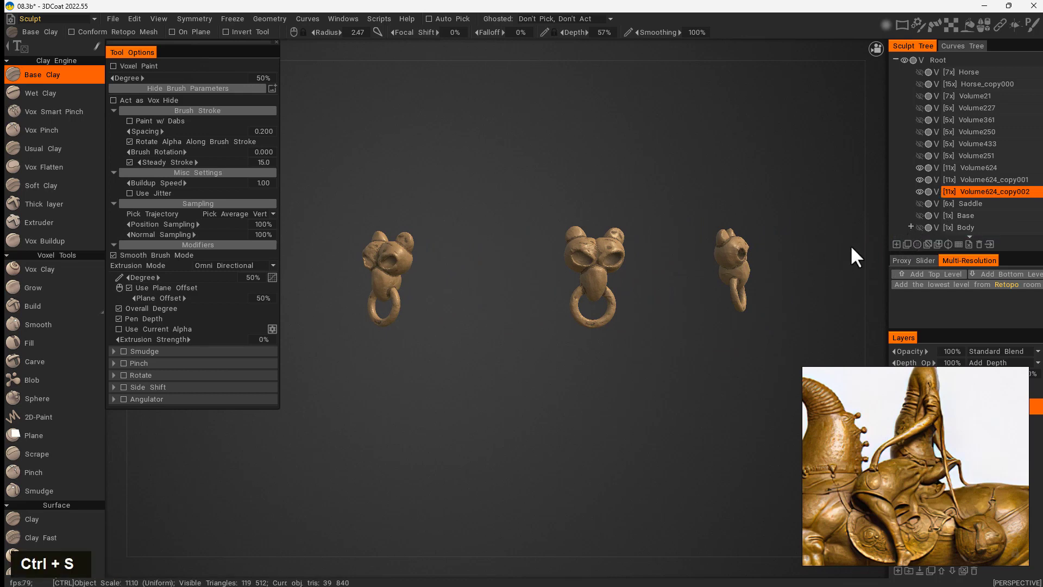
left_click(1026, 191, "shift")
left_click_drag(1025, 191, 1021, 179, "shift")
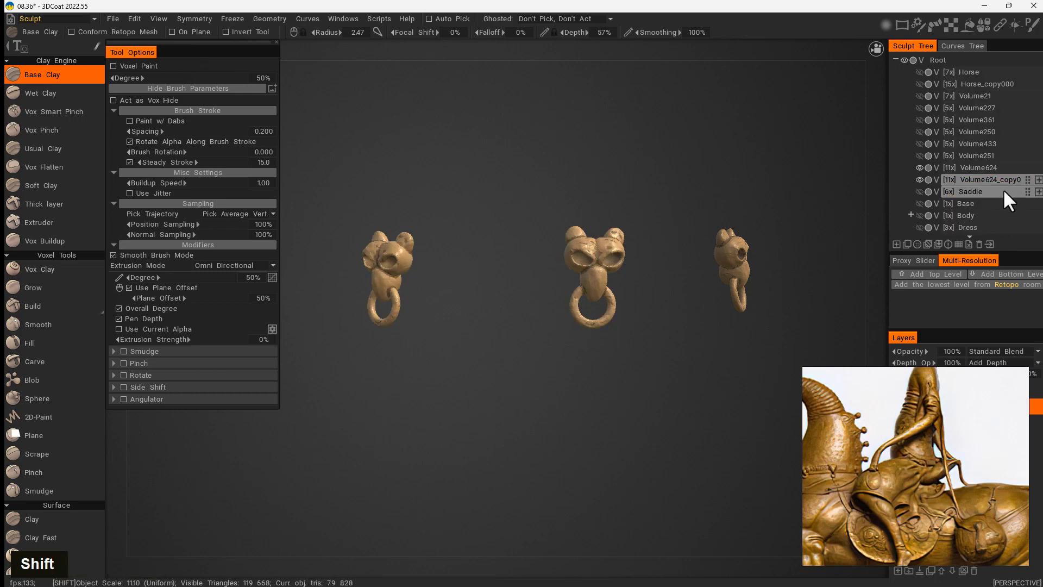
left_click(1026, 177, "shift")
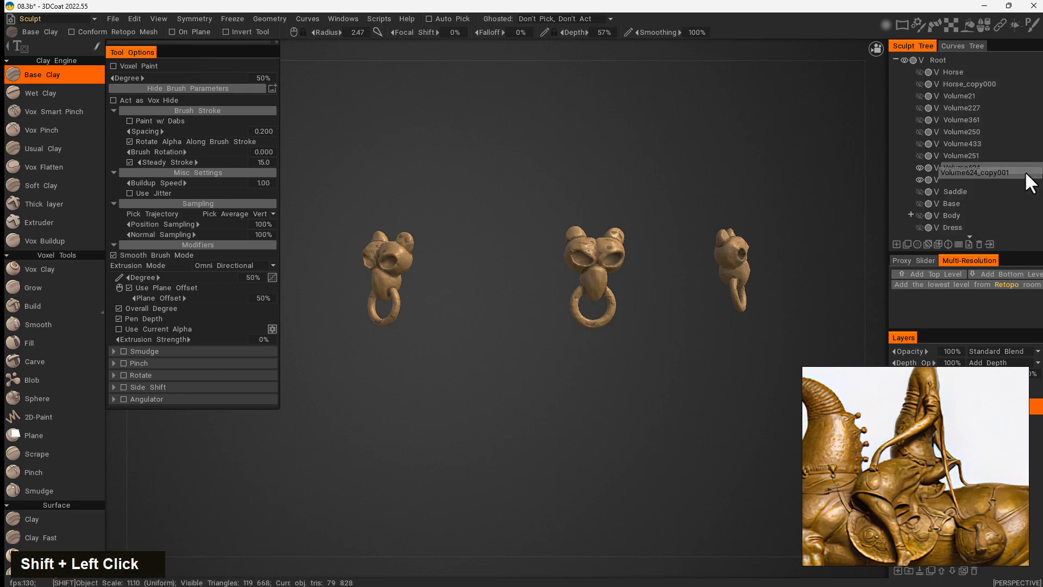
left_click_drag(1024, 167, 1023, 168, "shift")
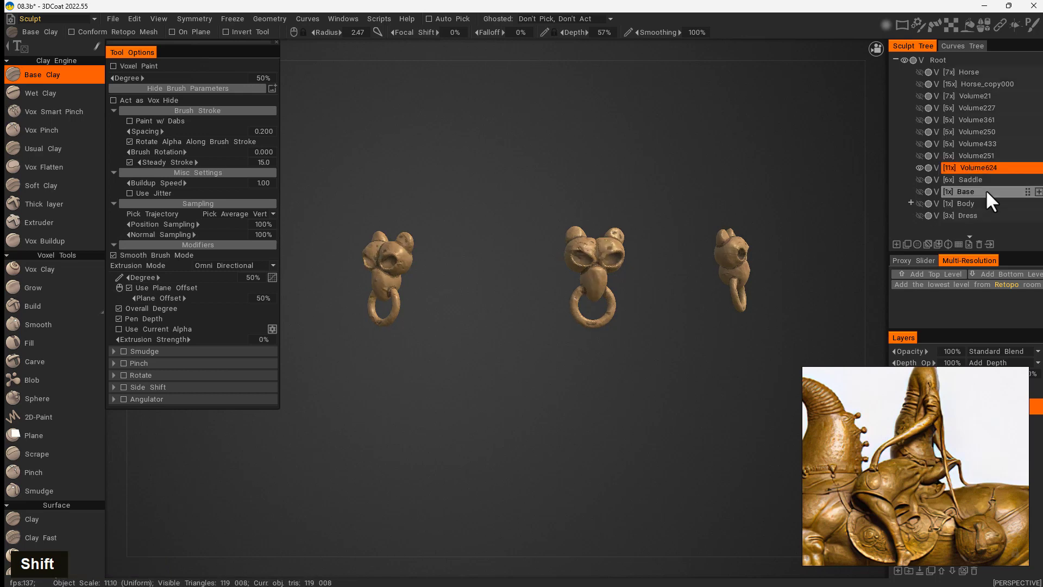
left_click(918, 168)
left_click(918, 167)
Step: Reset the X-axis mirror symmetry plane for the merged ornaments in Volume624
left_click_drag(722, 375, 638, 374, "alt")
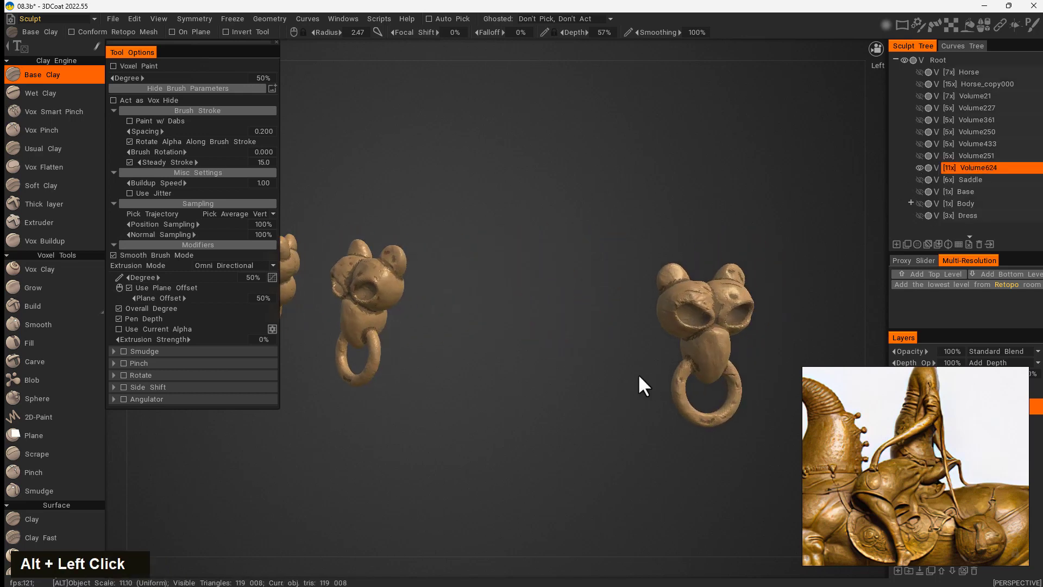
right_click_drag(641, 374, 592, 406, "alt")
mouse_move(593, 406)
left_mouse_down("alt")
mouse_move(550, 437)
mouse_move(577, 398)
left_mouse_up("alt")
mouse_move(578, 399)
right_mouse_down("alt")
mouse_move(617, 377)
mouse_move(650, 377)
right_mouse_up("alt")
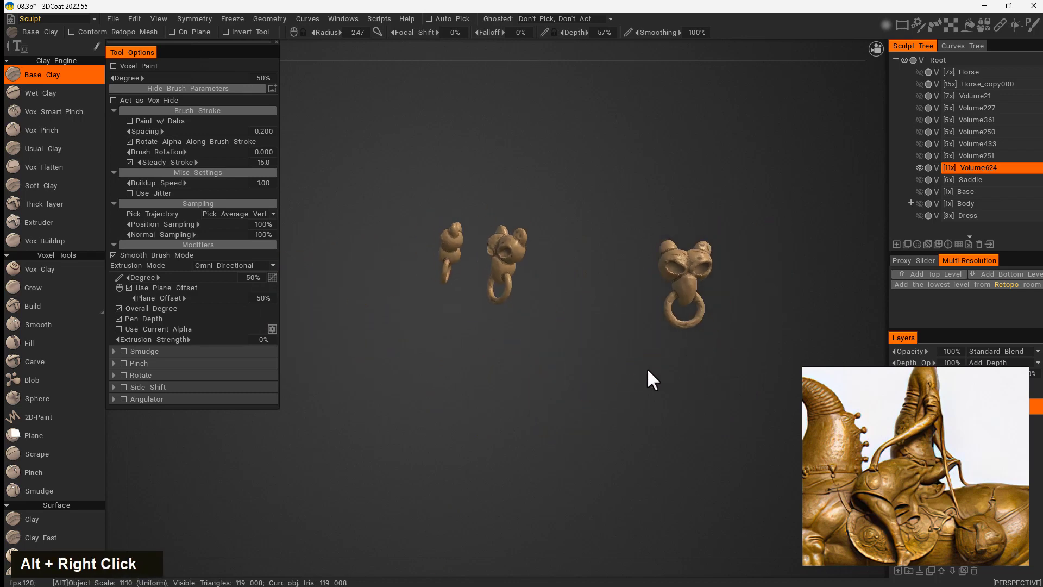
left_click_drag(650, 377, 627, 396, "alt")
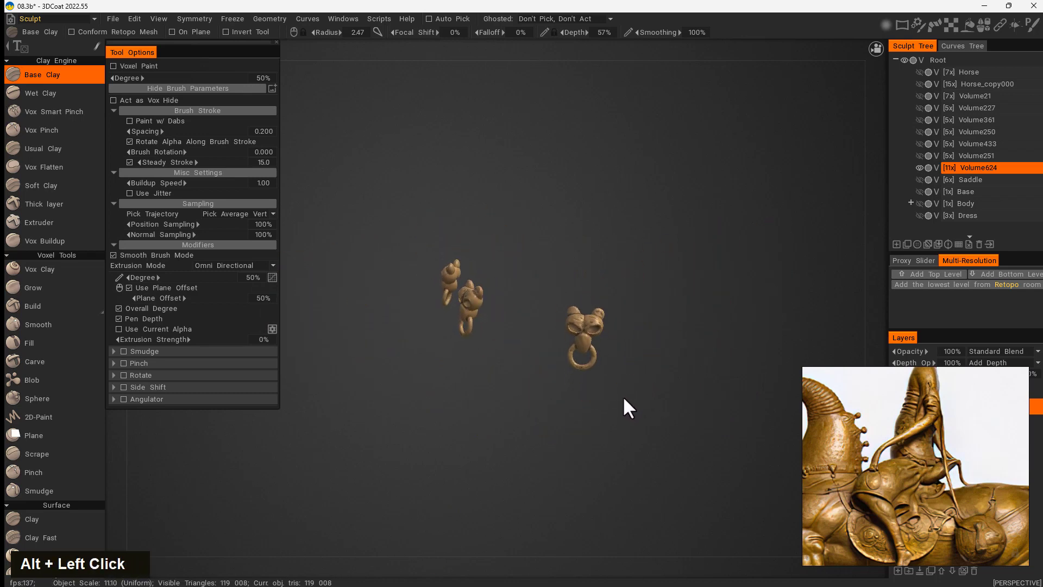
key("s")
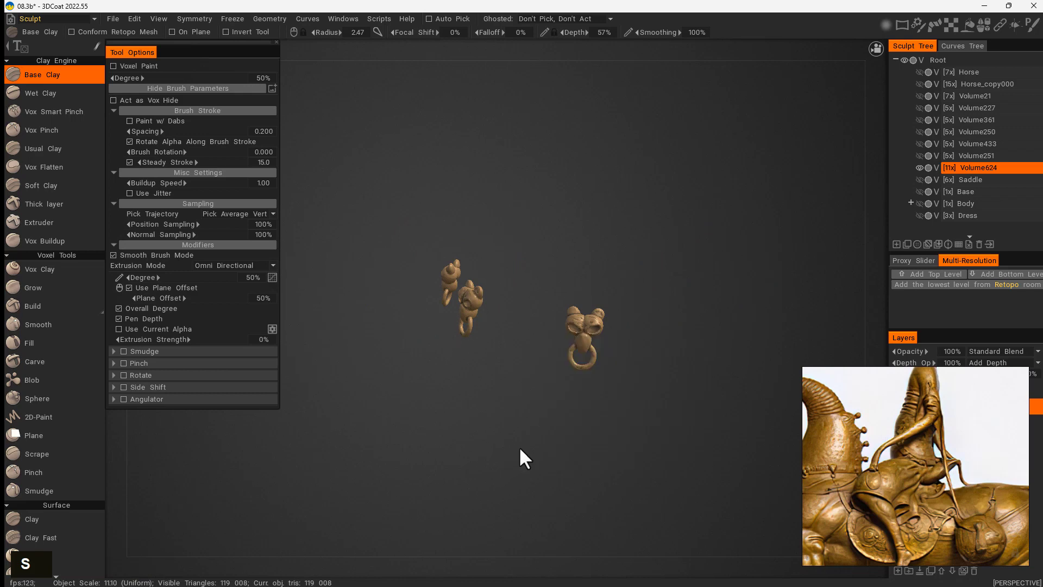
mouse_move(585, 432)
left_mouse_down("alt")
mouse_move(647, 341)
mouse_move(563, 398)
mouse_move(605, 376)
left_mouse_up("alt")
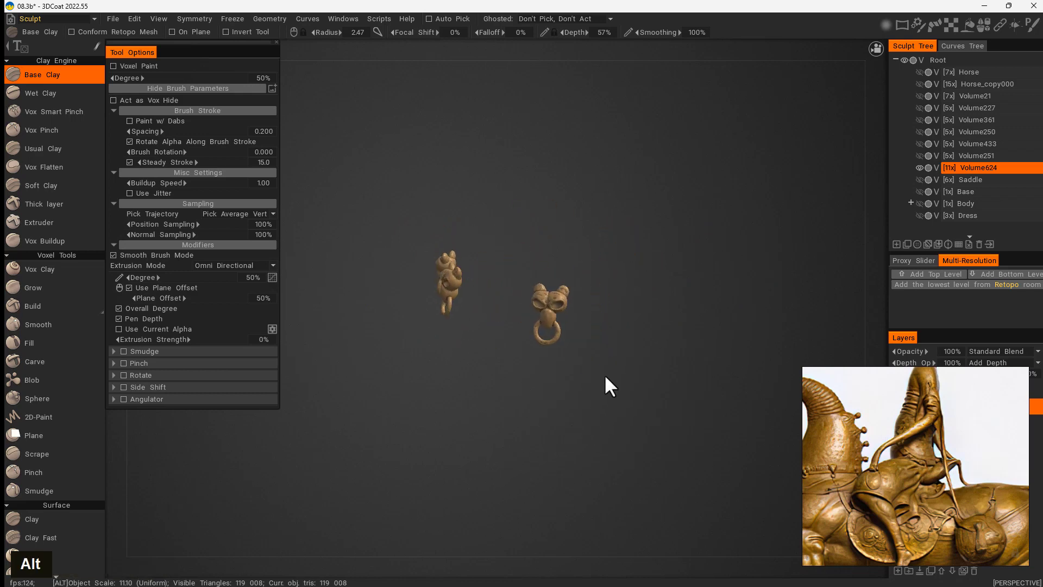
right_click_drag(565, 369, 536, 377, "alt")
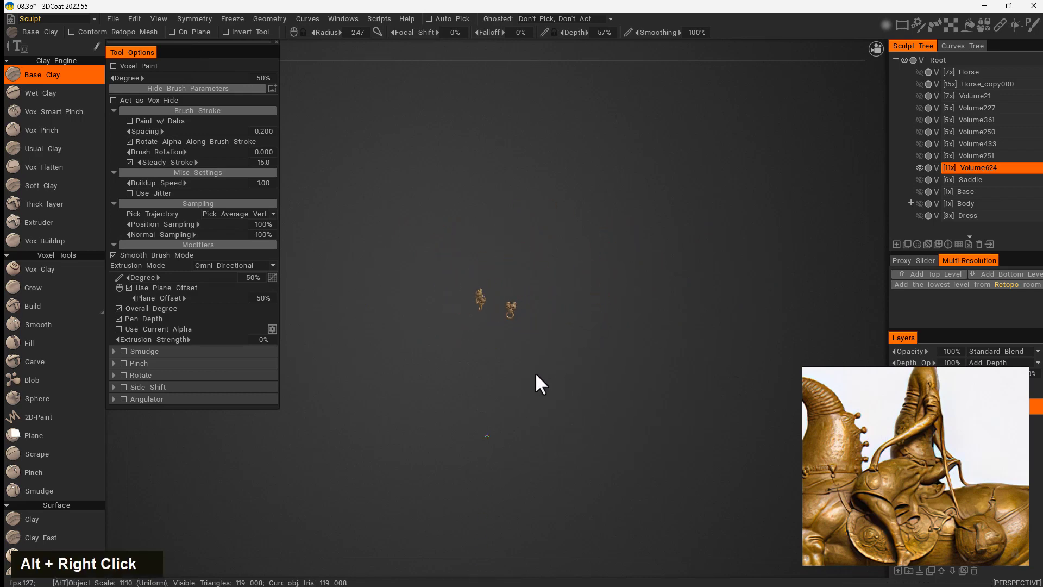
mouse_move(536, 377)
left_mouse_down("alt")
mouse_move(554, 403)
mouse_move(631, 348)
mouse_move(573, 450)
mouse_move(570, 365)
left_mouse_up("alt")
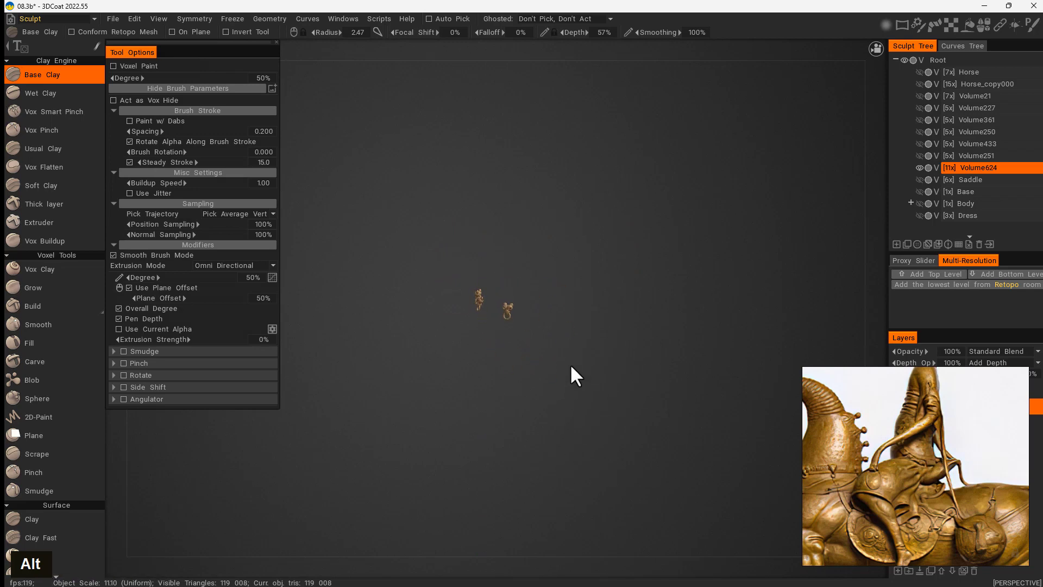
key("s")
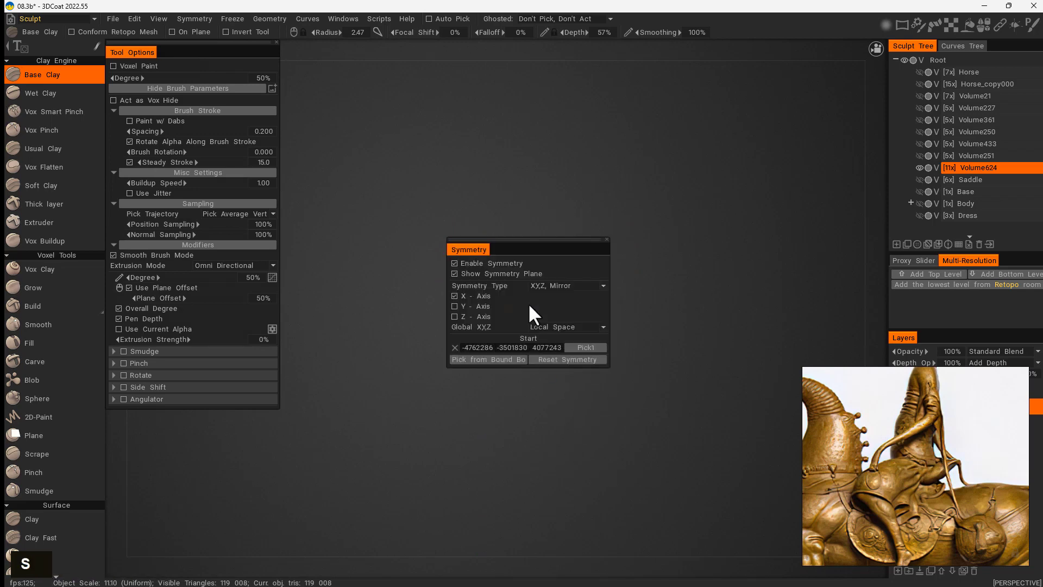
left_click(557, 357)
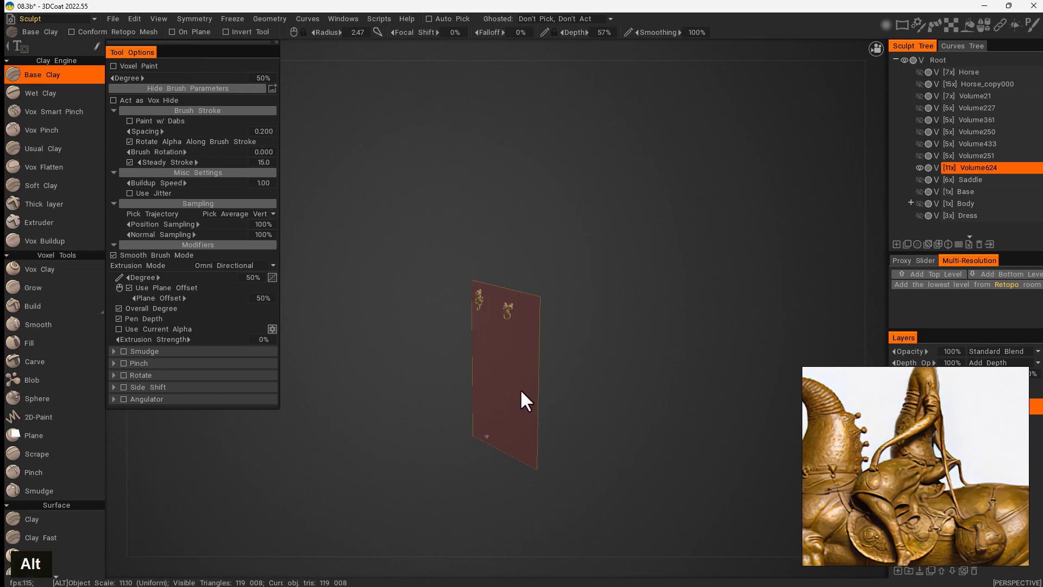
left_click_drag(522, 399, 566, 345, "alt")
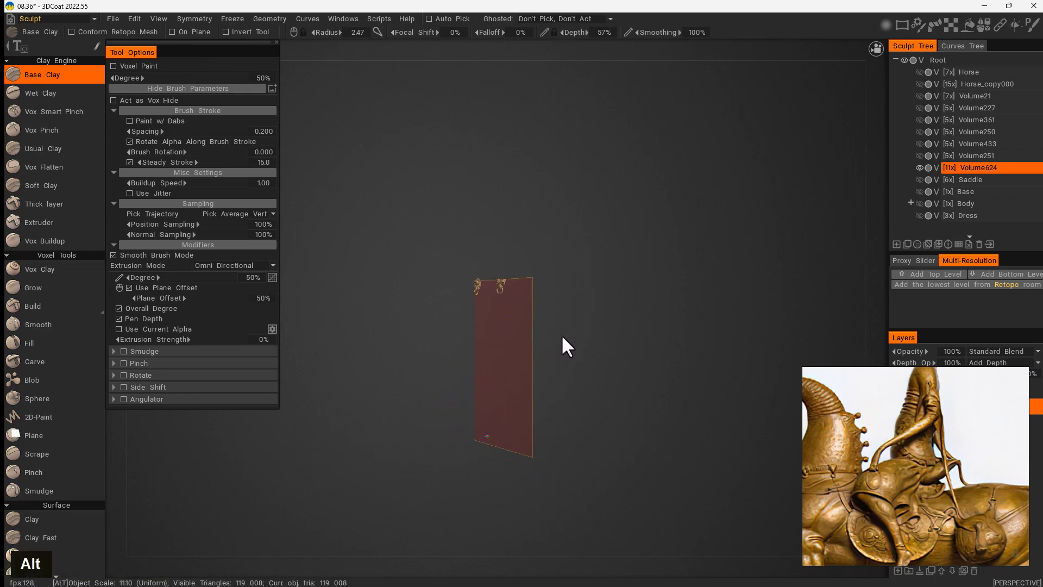
Step: Show the Horse volume with the merged ornaments and check their placement against the symmetry plane from the front and far side
right_click_drag(566, 344, 554, 333, "alt")
left_click_drag(554, 333, 600, 379, "alt")
middle_click_drag(600, 379, 620, 304, "alt")
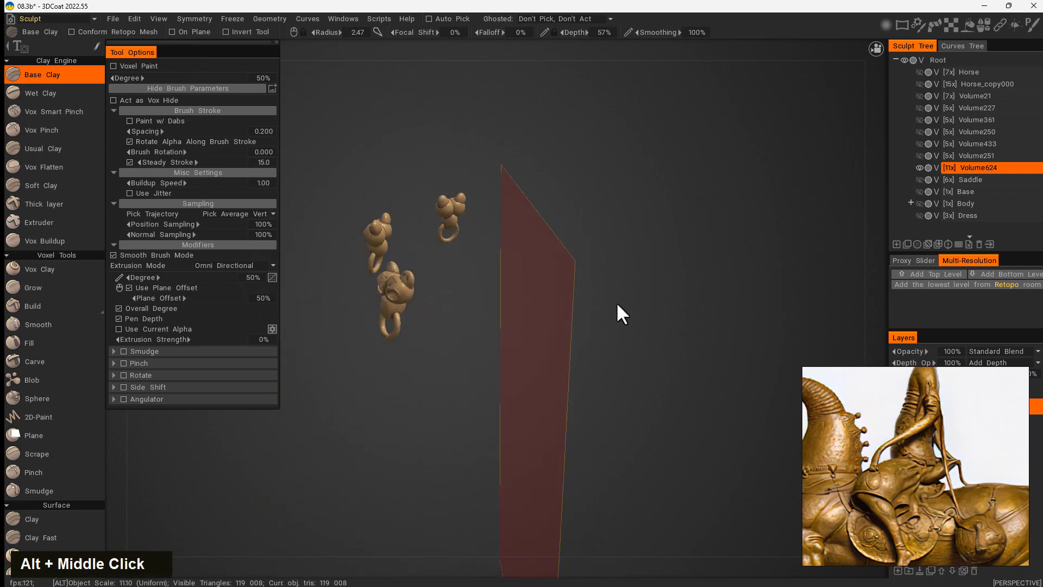
right_click_drag(619, 304, 607, 328, "alt")
left_click_drag(607, 328, 889, 126, "alt")
left_click(919, 72)
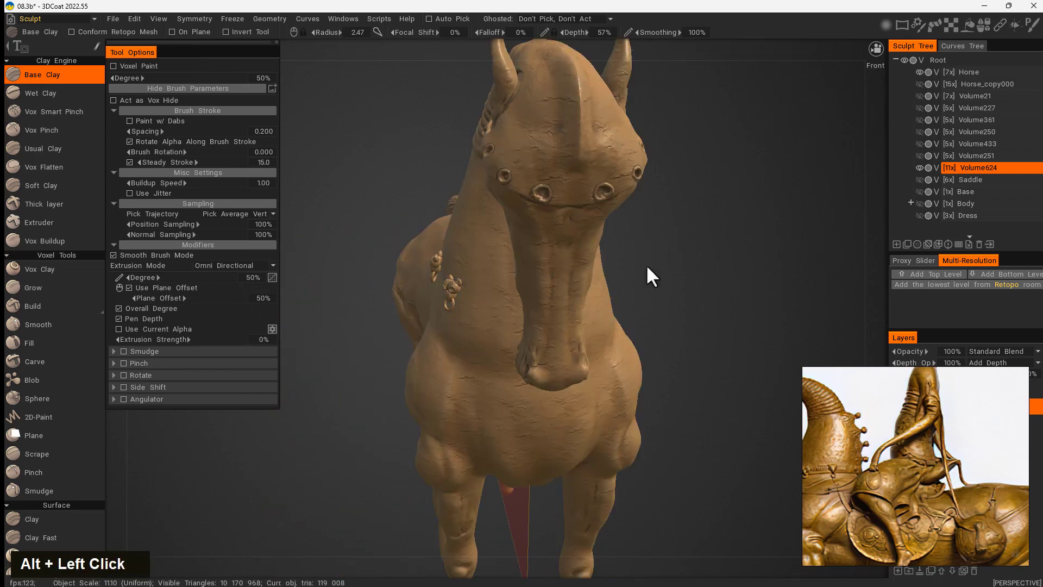
mouse_move(647, 264)
left_mouse_down("alt")
mouse_move(675, 324)
mouse_move(663, 309)
mouse_move(598, 320)
mouse_move(733, 340)
mouse_move(825, 327)
mouse_move(633, 319)
mouse_move(553, 348)
mouse_move(856, 207)
left_mouse_up("alt")
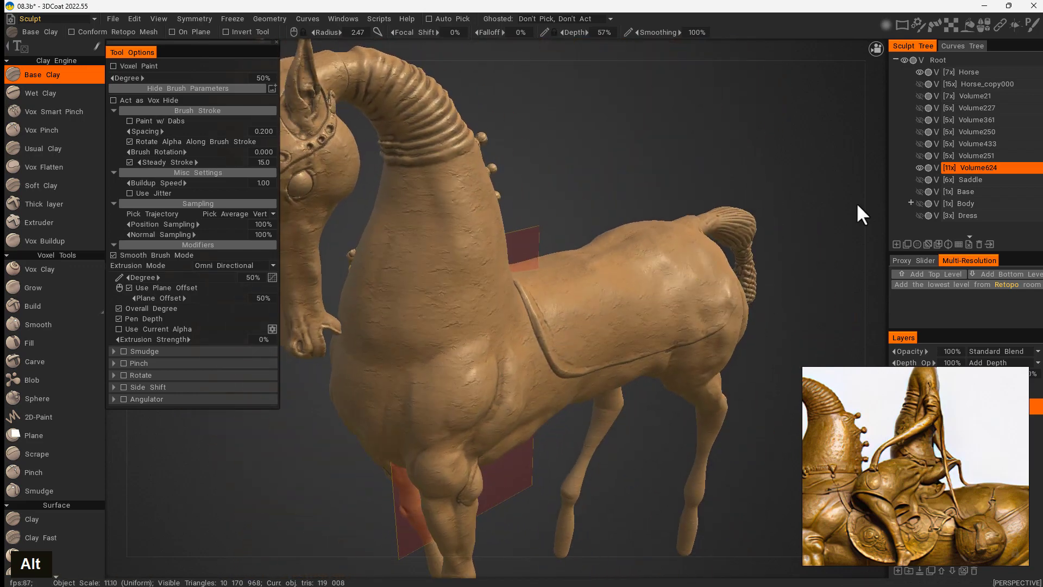
Step: With Volume624 active, try the Soft Clay and Vox Flatten brushes on an animal-head ornament on the horse's neck
left_click(961, 167)
mouse_move(606, 226)
left_mouse_down("alt")
mouse_move(754, 203)
mouse_move(687, 298)
left_mouse_up("alt")
right_click_drag(686, 298, 643, 292, "alt")
middle_click_drag(722, 219, 641, 280, "alt")
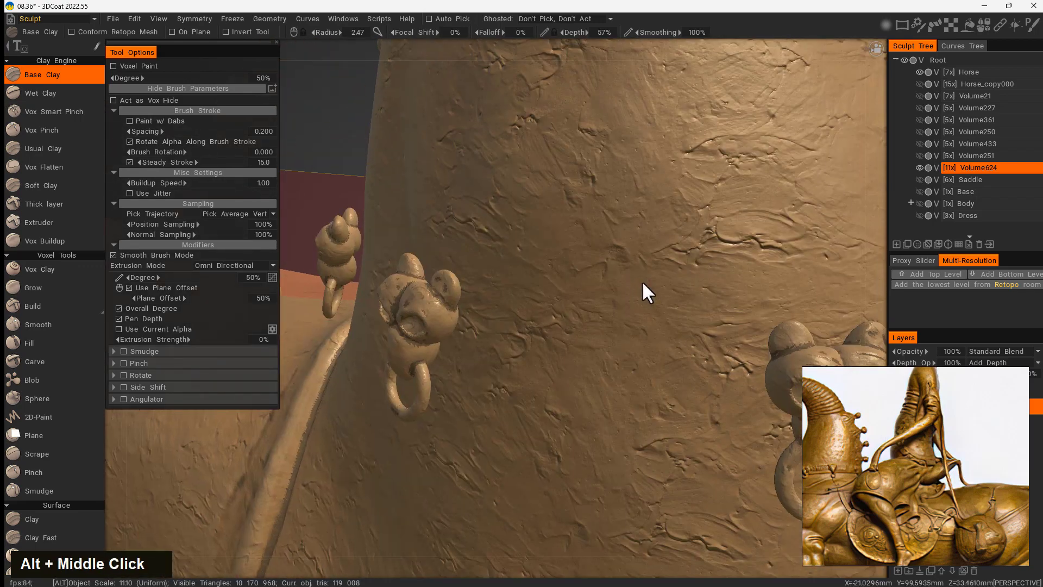
right_click_drag(641, 280, 458, 306, "alt")
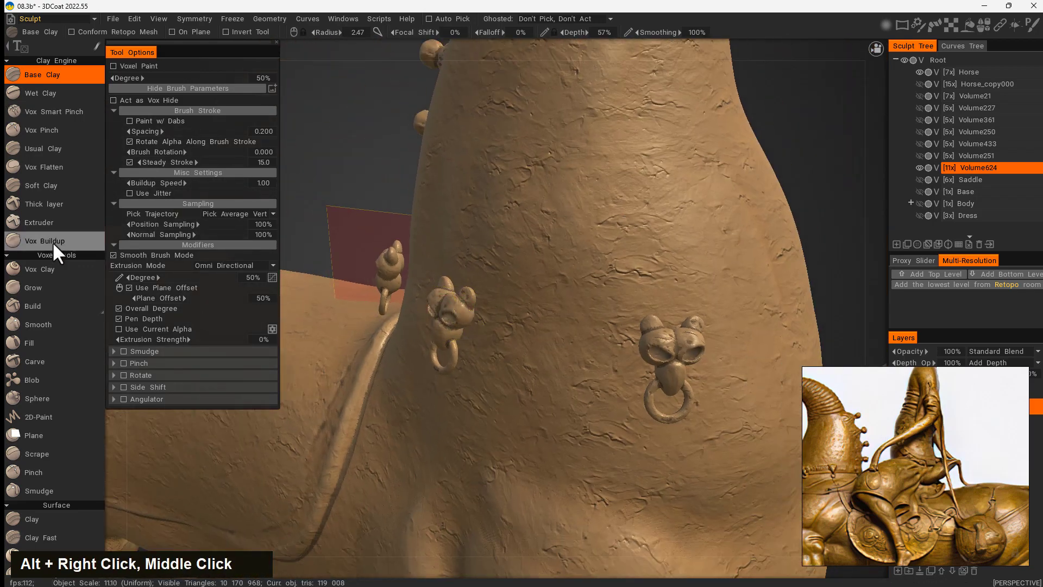
left_click(50, 186)
right_click_drag(446, 303, 424, 296)
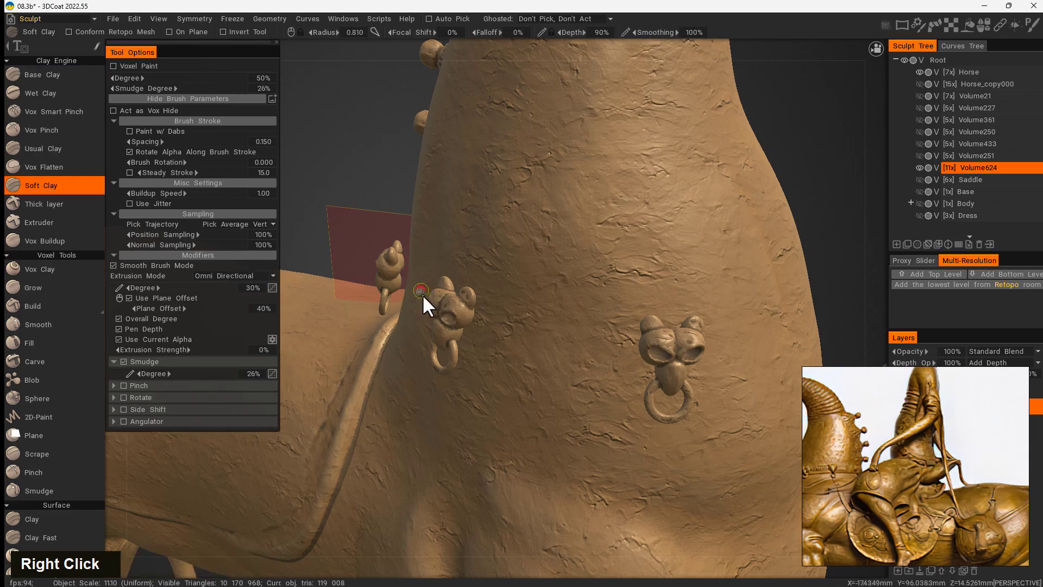
left_click(51, 167)
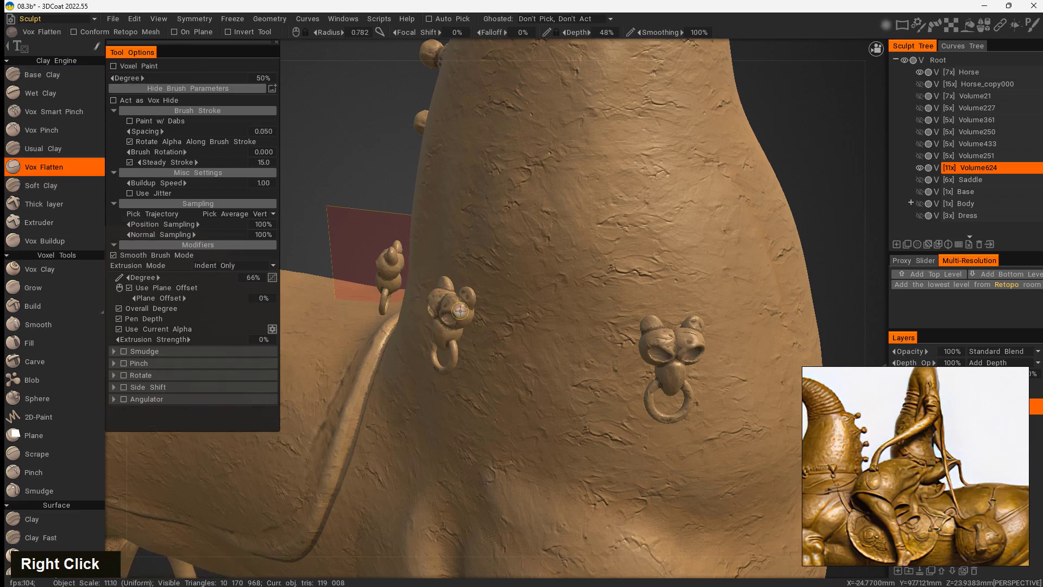
Step: Mirror the animal-head ornaments in Volume624 across the symmetry plane to the other side of the horse's neck
right_click_drag(619, 337, 591, 310, "alt")
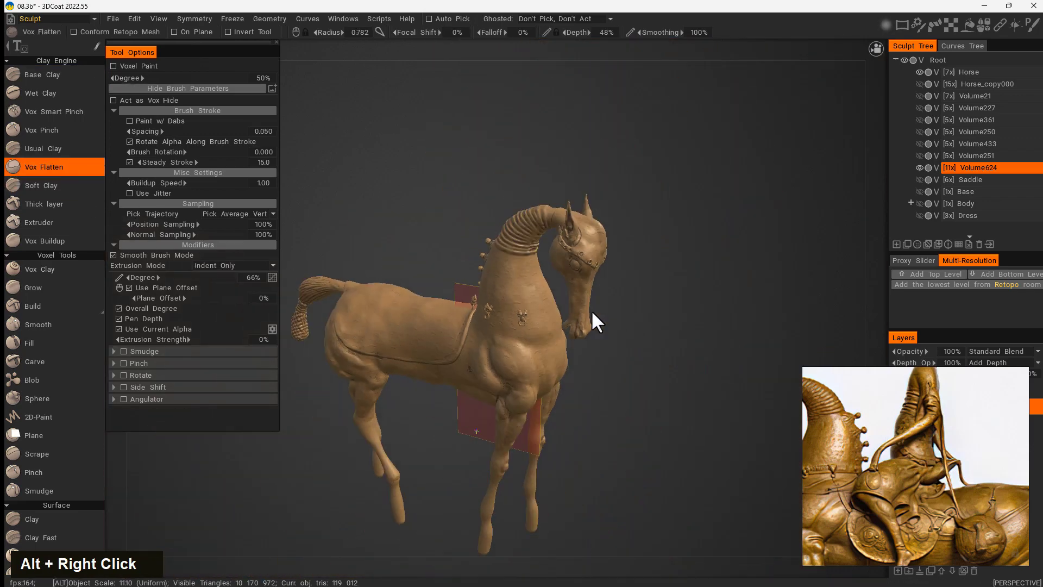
left_click_drag(591, 310, 574, 375, "alt")
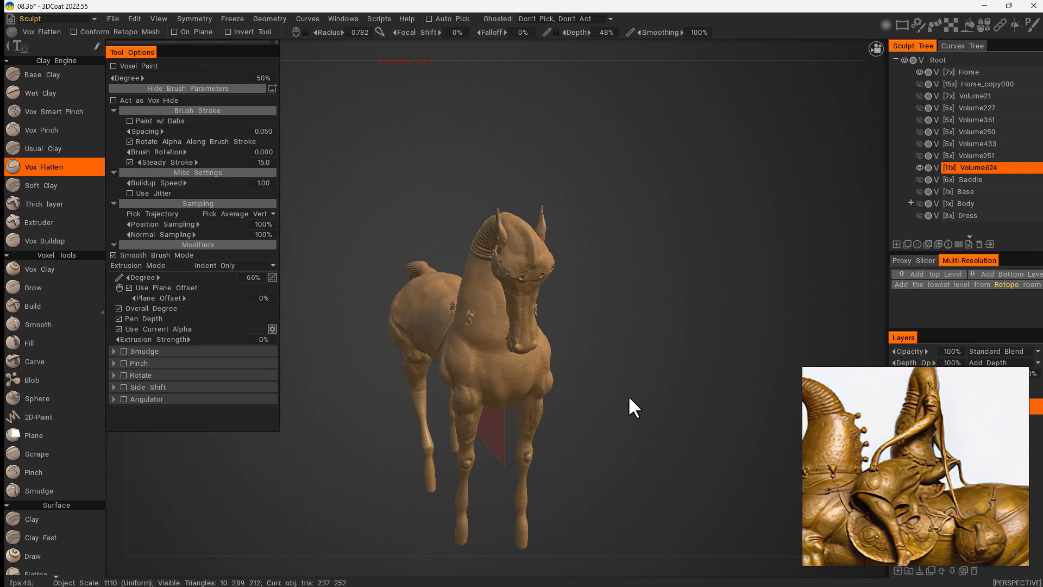
left_click_drag(629, 400, 508, 438, "alt")
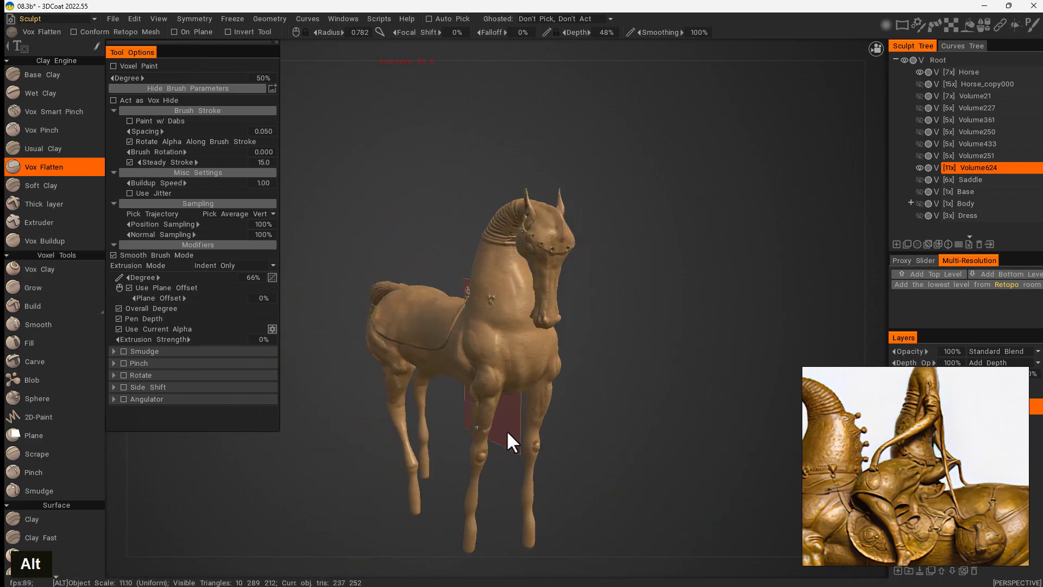
right_click_drag(507, 438, 601, 368, "alt")
left_click_drag(601, 368, 706, 365, "alt")
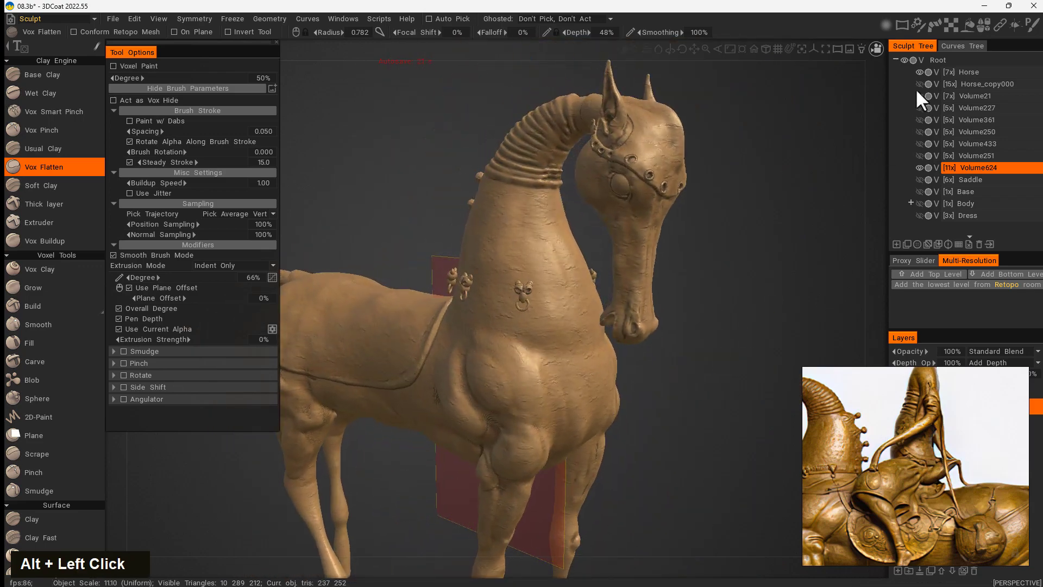
Step: Show Horse_copy000 and check how the ornaments sit on the collar straps on both sides of the neck
left_click(918, 84)
mouse_move(659, 428)
left_mouse_down("alt")
mouse_move(767, 383)
mouse_move(711, 392)
mouse_move(644, 442)
mouse_move(655, 422)
left_mouse_up("alt")
right_click_drag(655, 422, 643, 414, "alt")
left_click_drag(643, 414, 588, 492, "alt")
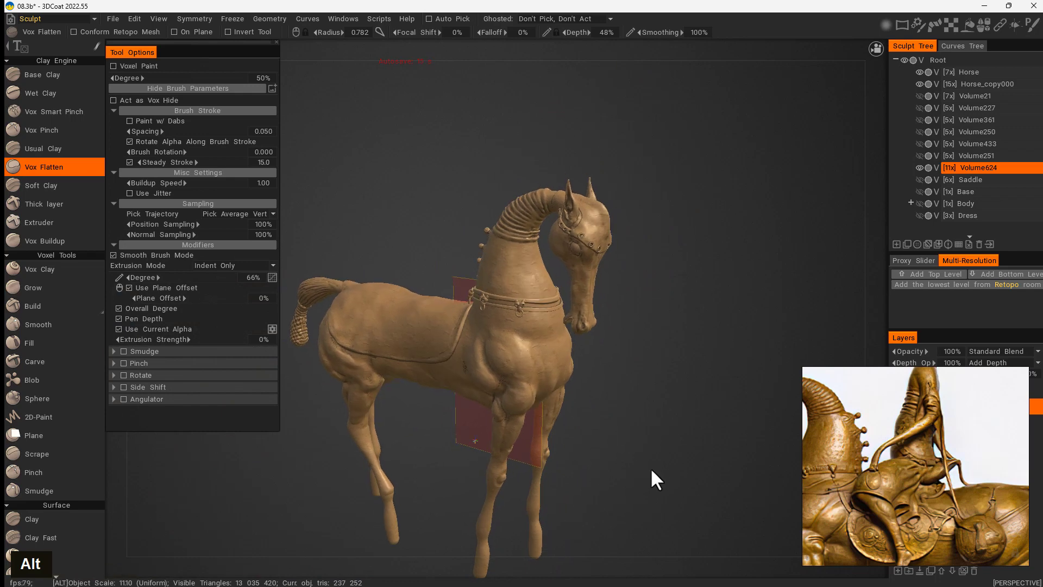
left_click_drag(651, 468, 419, 462, "alt")
middle_click_drag(677, 206, 689, 198, "alt")
left_click_drag(689, 198, 739, 207, "alt")
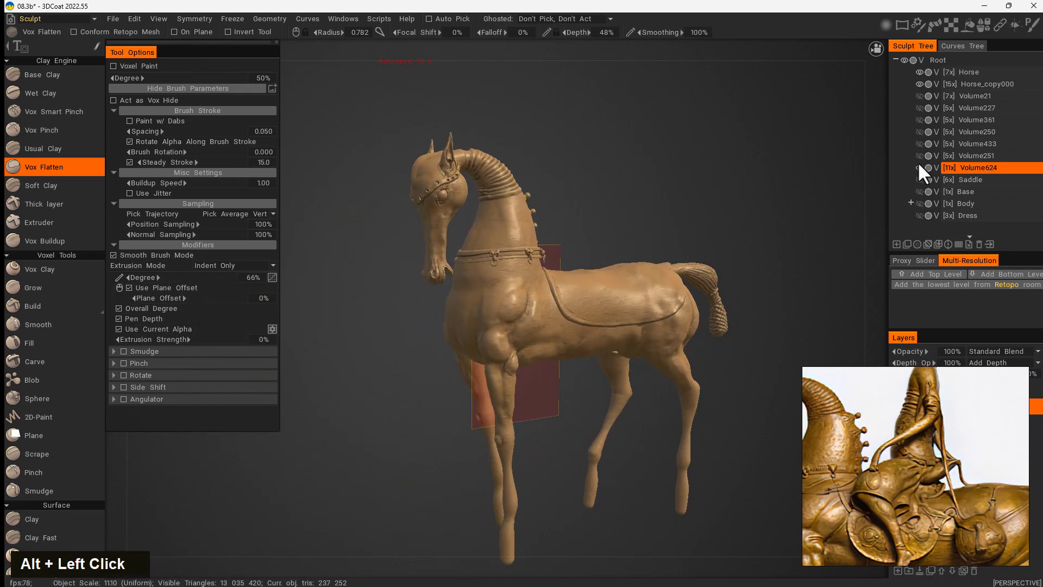
Step: Show all volumes to view the ornaments together with the complete horse and rider
left_click(919, 167, "alt")
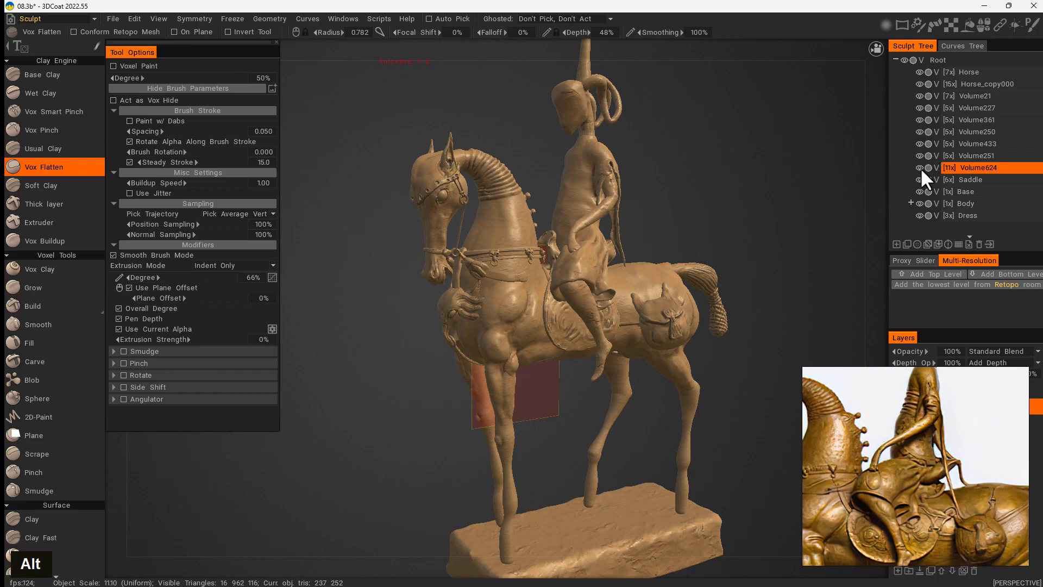
left_click_drag(771, 235, 719, 218, "alt")
right_click_drag(739, 239, 715, 238, "alt")
Step: Compare the horse's collar, ornaments and chest strap with the reference photos, including the close-up of the harness
left_click_drag(844, 494, 873, 449, "alt")
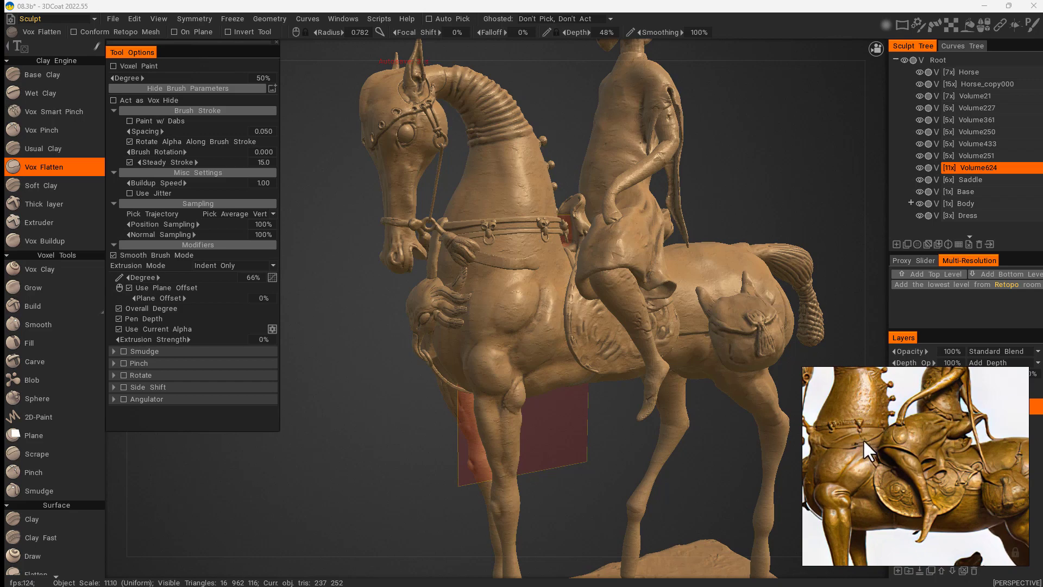
scroll(907, 451, "down", 5)
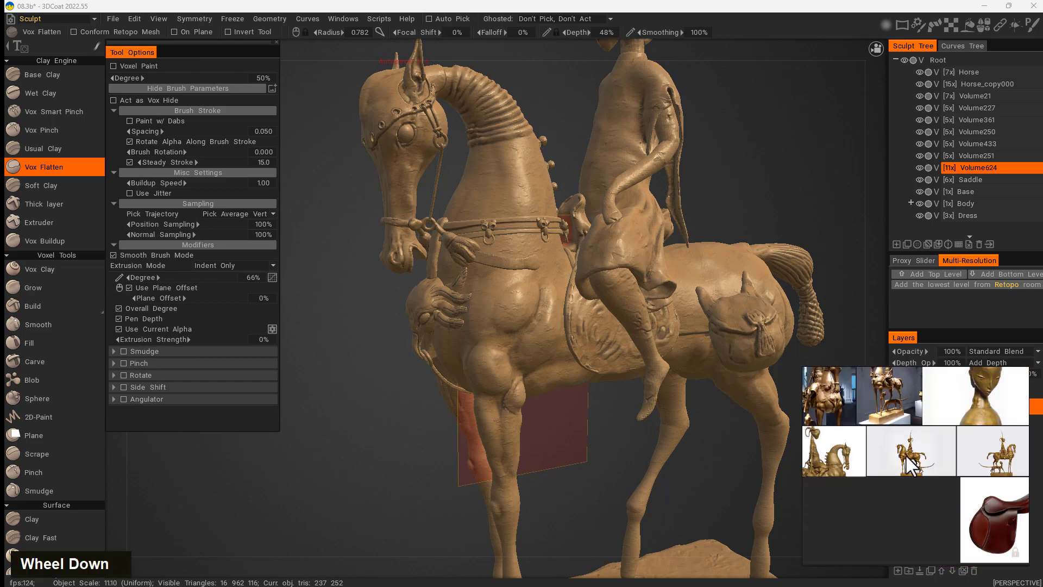
scroll(871, 471, "up", 5)
scroll(871, 470, "up", 6)
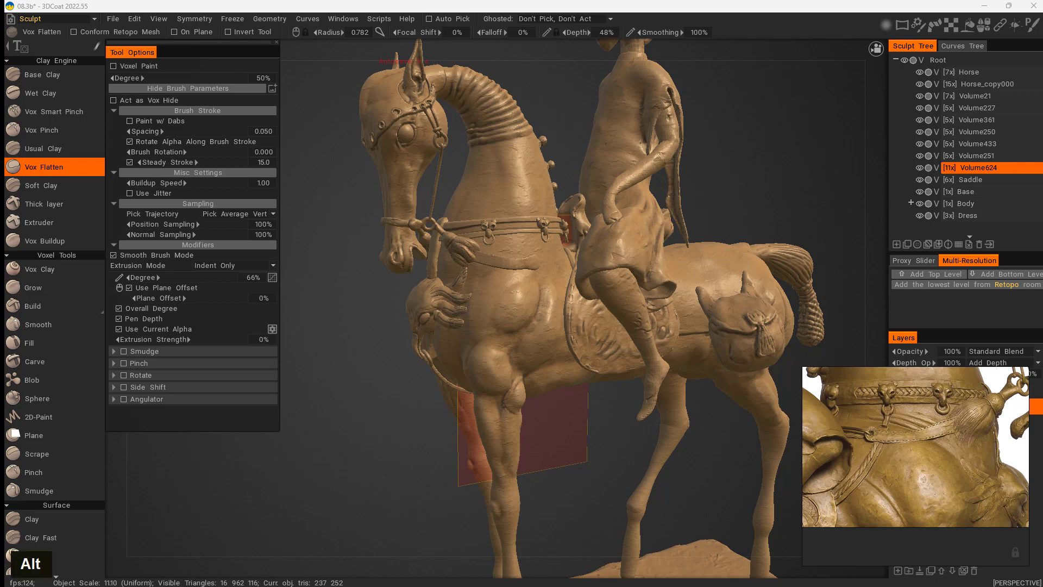
left_click(532, 505, "alt")
left_click_drag(510, 485, 377, 377, "alt")
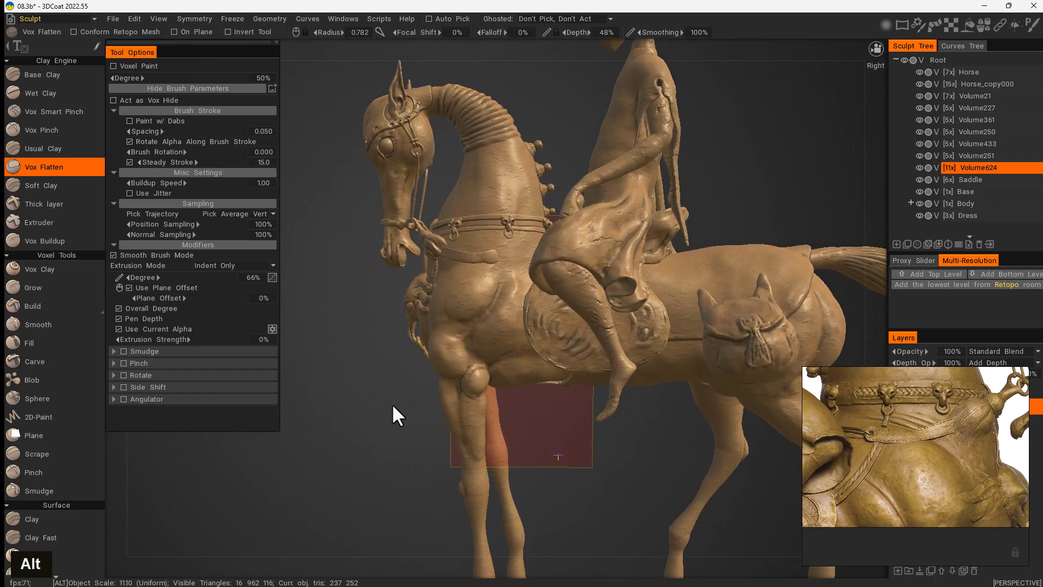
right_click_drag(392, 403, 379, 438, "alt")
left_click_drag(379, 438, 387, 456, "alt")
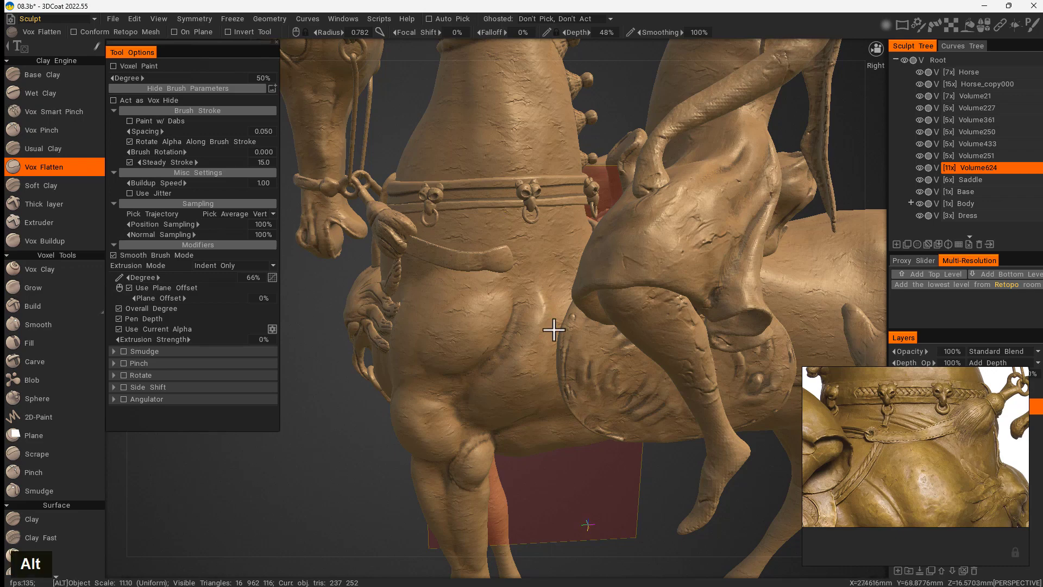
right_click_drag(549, 308, 522, 380, "alt")
left_click_drag(521, 380, 695, 397, "alt")
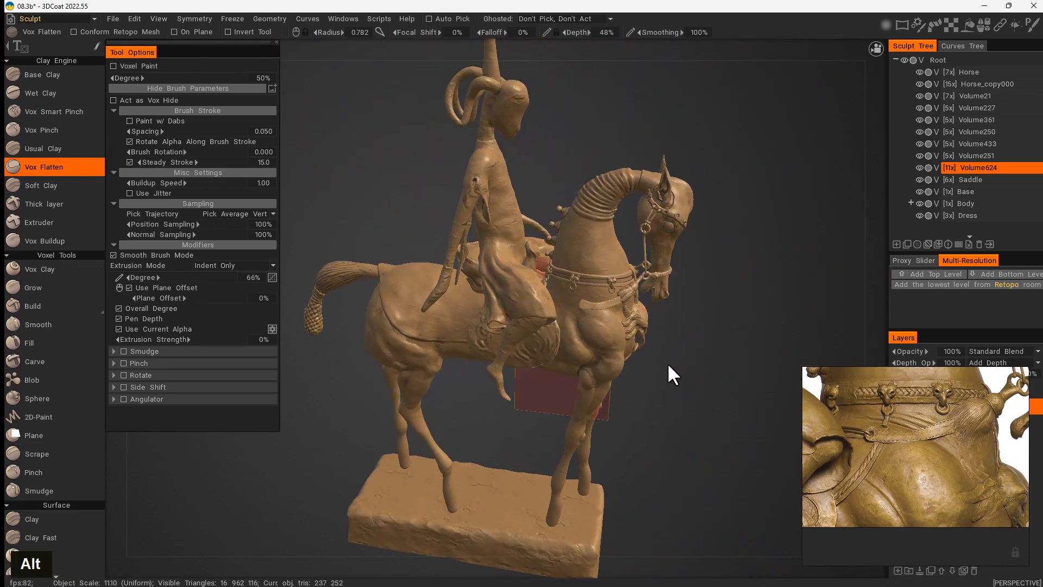
Step: Undo the visibility changes, mirroring, brush edit and merge until Volume624_copy001 and Volume624_copy002 are separate volumes again
key("ctrl+z")
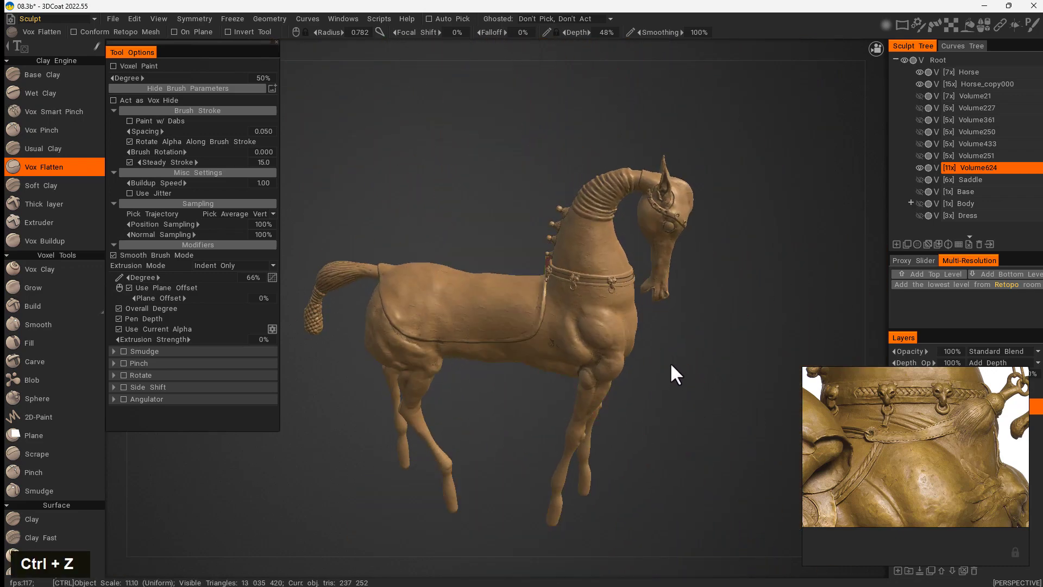
left_click_drag(675, 380, 603, 445, "alt")
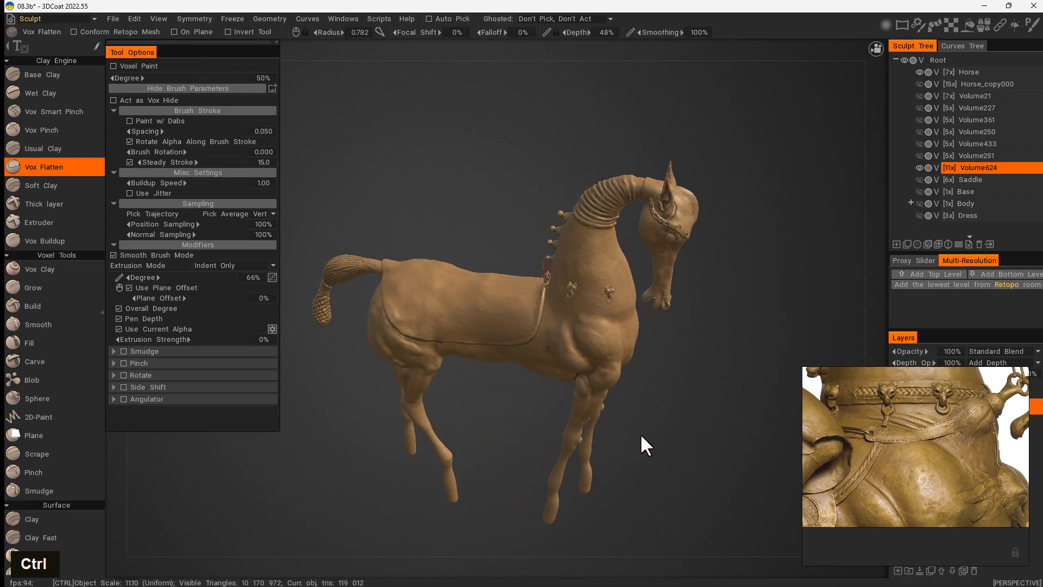
key("ctrl+z")
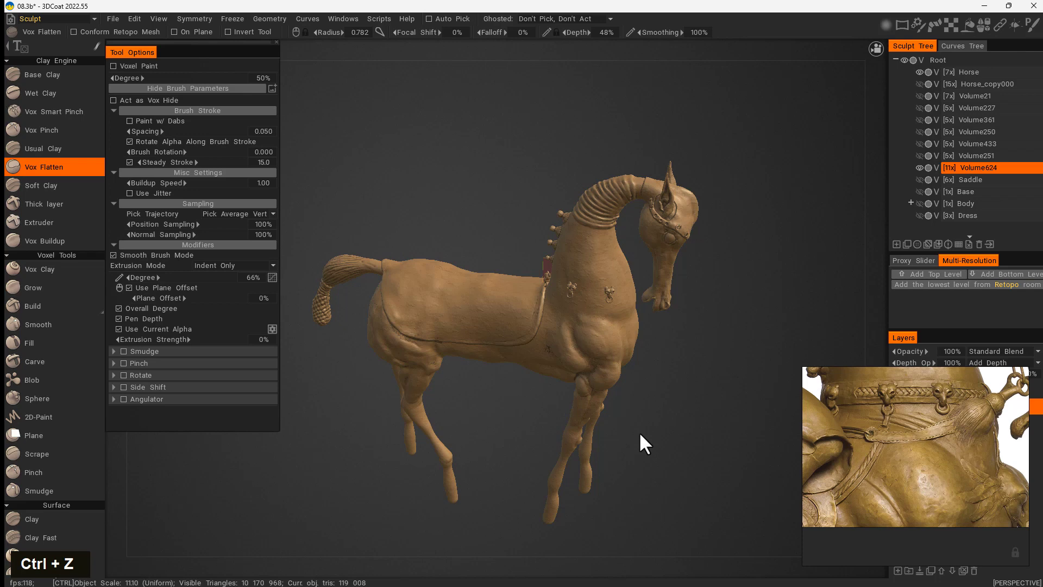
key("ctrl+z")
key("ctrl+z")
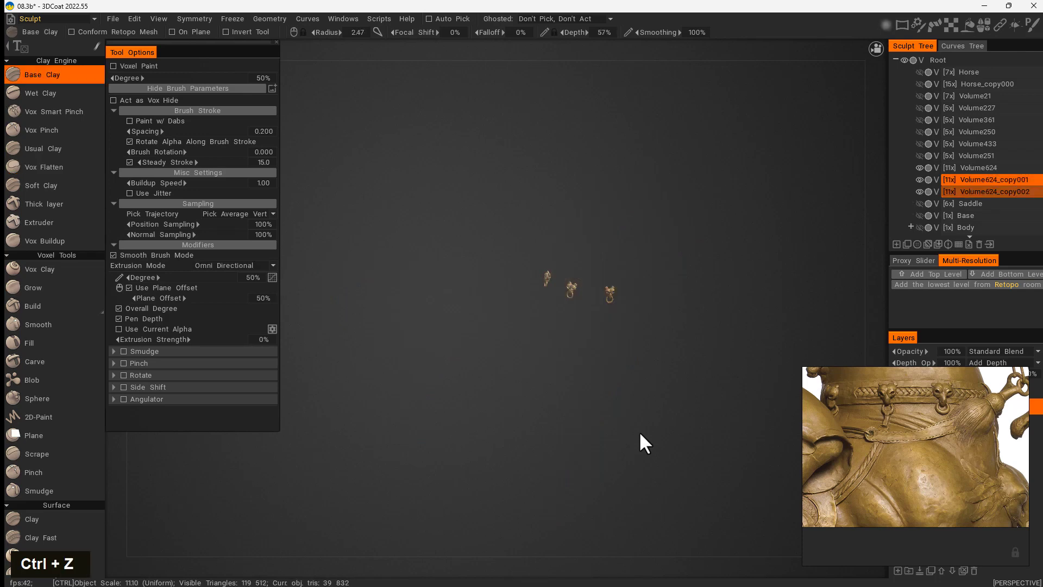
Step: Show the Horse volume behind the separate ornaments and switch to an orthographic side view
left_click_drag(638, 432, 625, 350, "alt")
right_click_drag(625, 350, 761, 239, "alt")
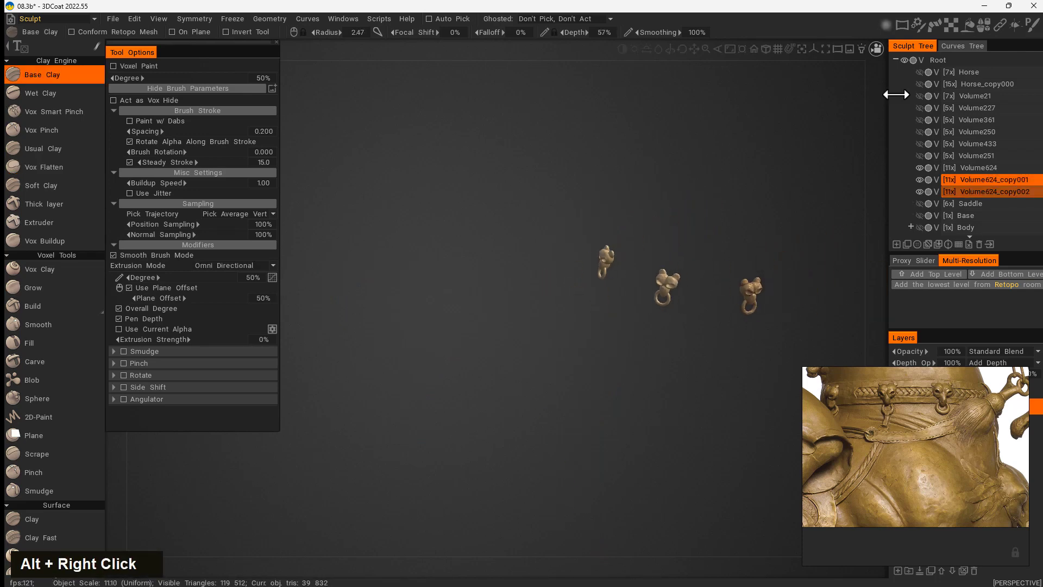
left_click(919, 72)
left_click_drag(639, 426, 589, 465, "alt")
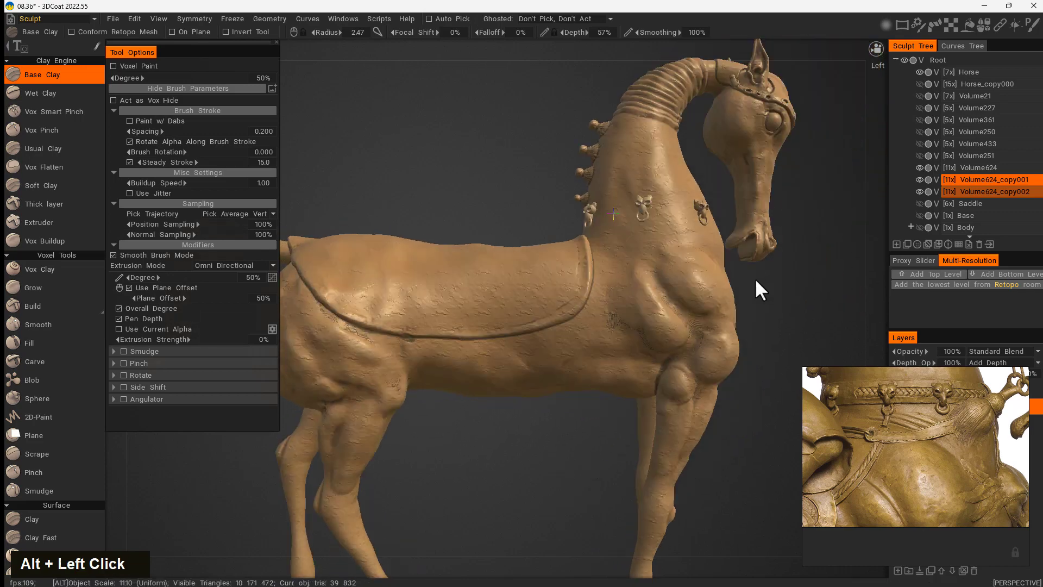
middle_click_drag(754, 278, 650, 309, "alt")
key("5")
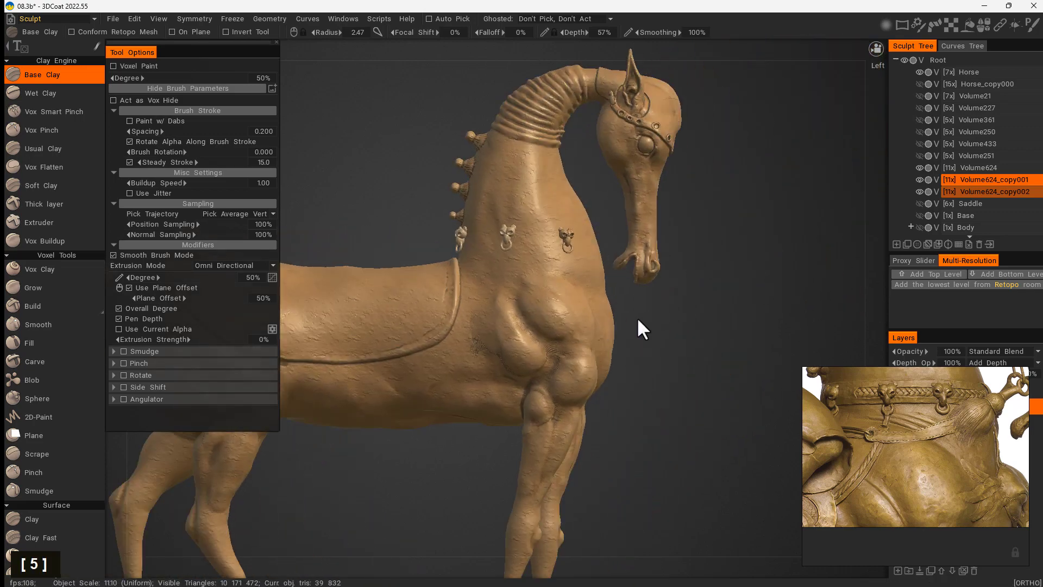
Step: Make only Volume624_copy001 active, keep it visible, and show the collar straps in Horse_copy000
double_click(917, 179)
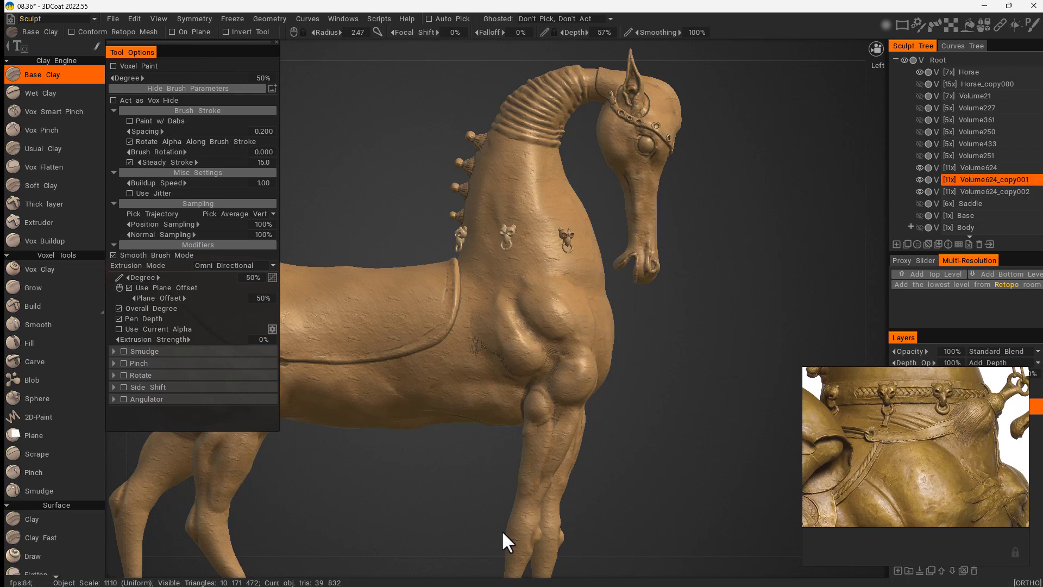
left_click(919, 84)
right_click_drag(634, 285, 478, 266)
middle_click_drag(736, 275, 726, 310)
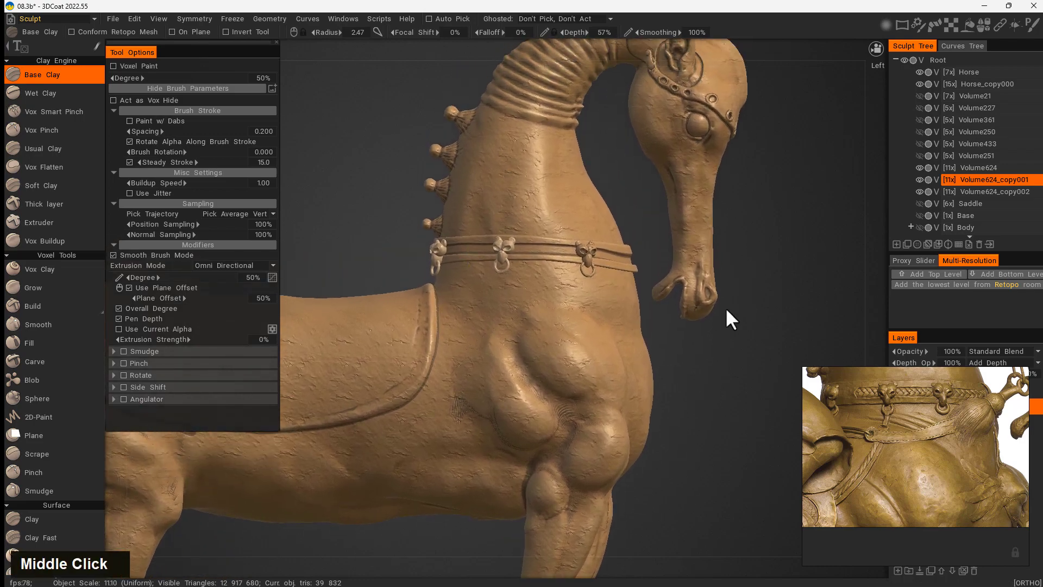
Step: Shift the middle ring ornament (Volume624_copy001) forward along the chest strap with Transform to about -25.0, 95.8, 25.6
left_click(920, 179)
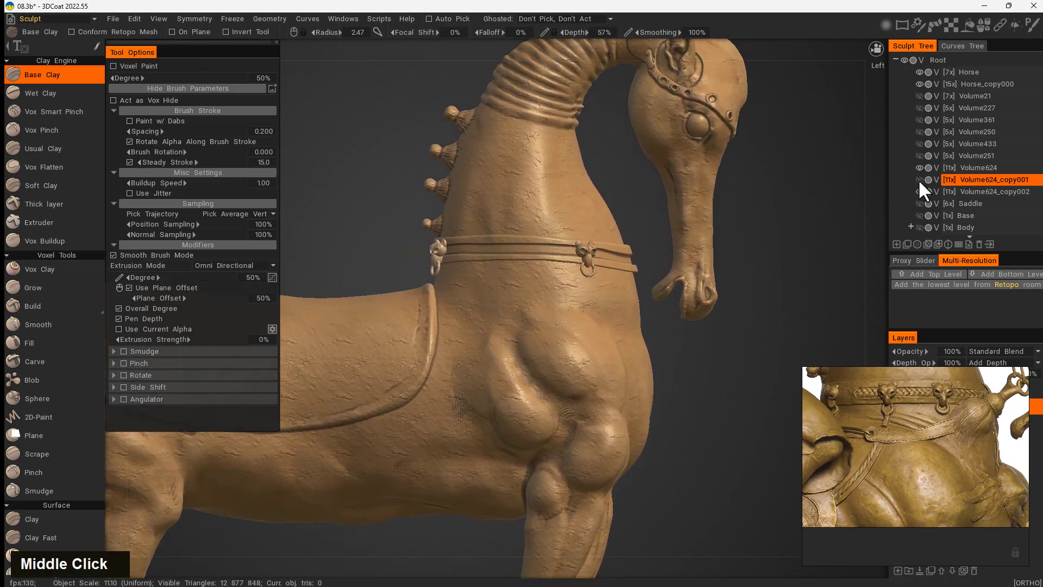
left_click(919, 179)
key("space")
key("space")
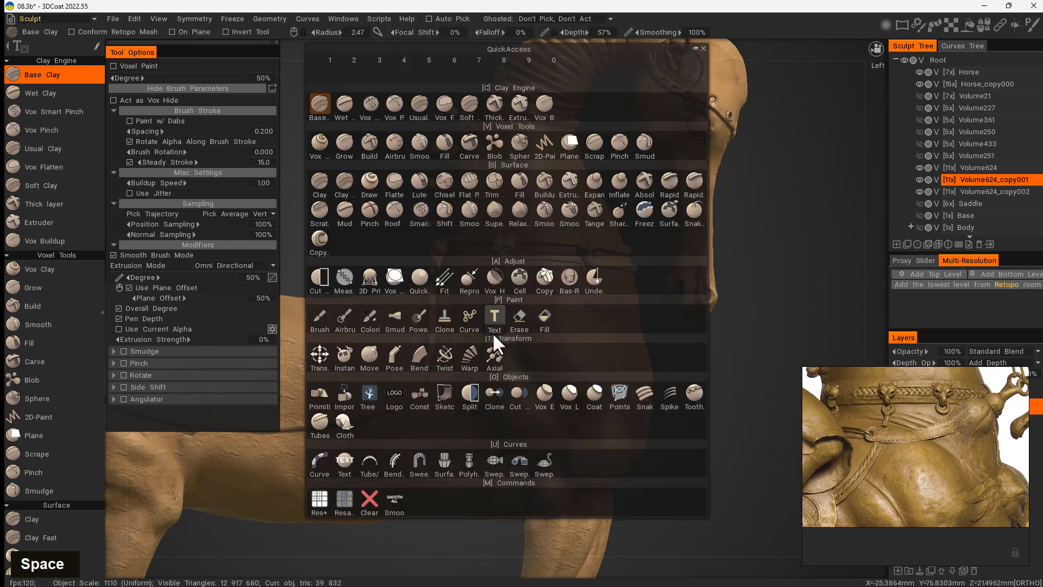
left_click(319, 354)
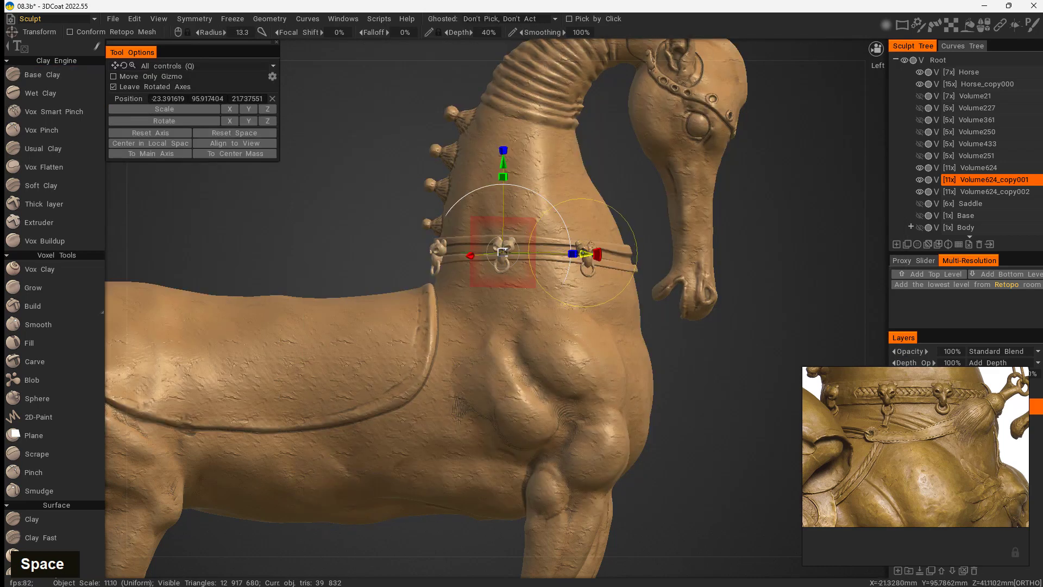
left_click_drag(697, 343, 716, 483, "alt")
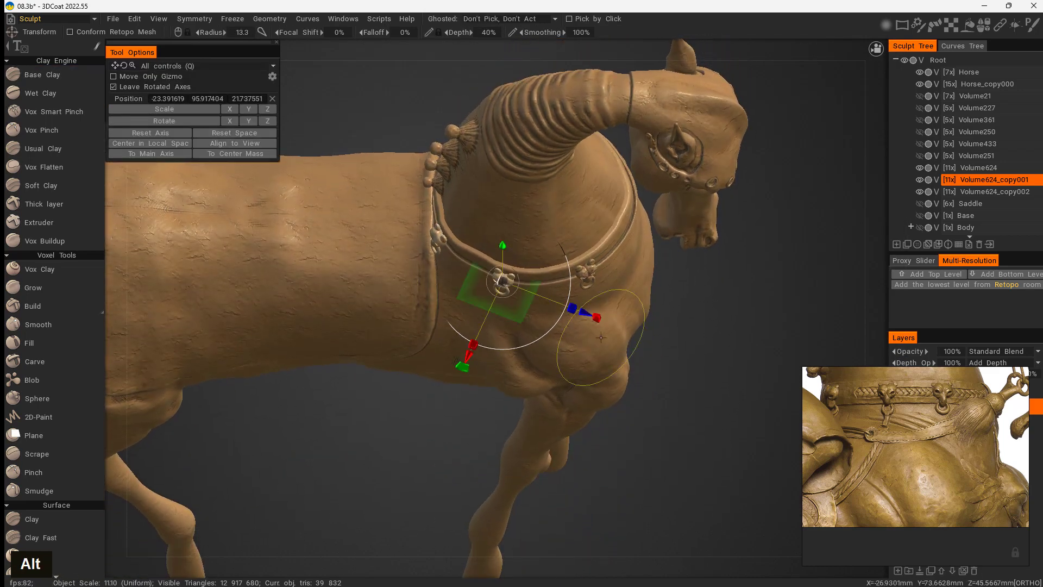
left_click_drag(584, 313, 600, 319)
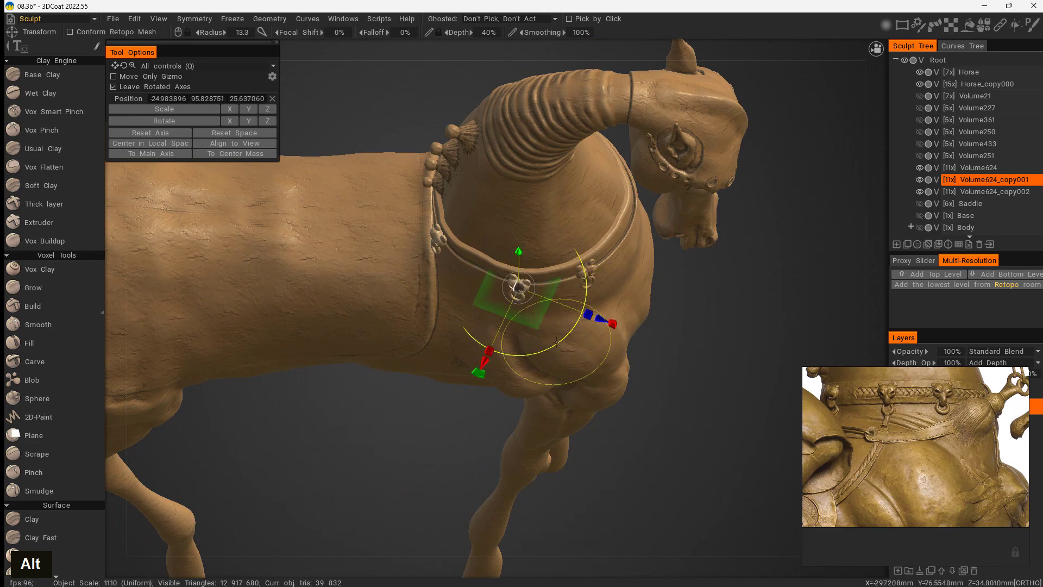
Step: Refine the middle ornament's placement and angle against the strap, at about -24.3, 95.9, 26.7
left_click_drag(652, 414, 565, 321, "alt")
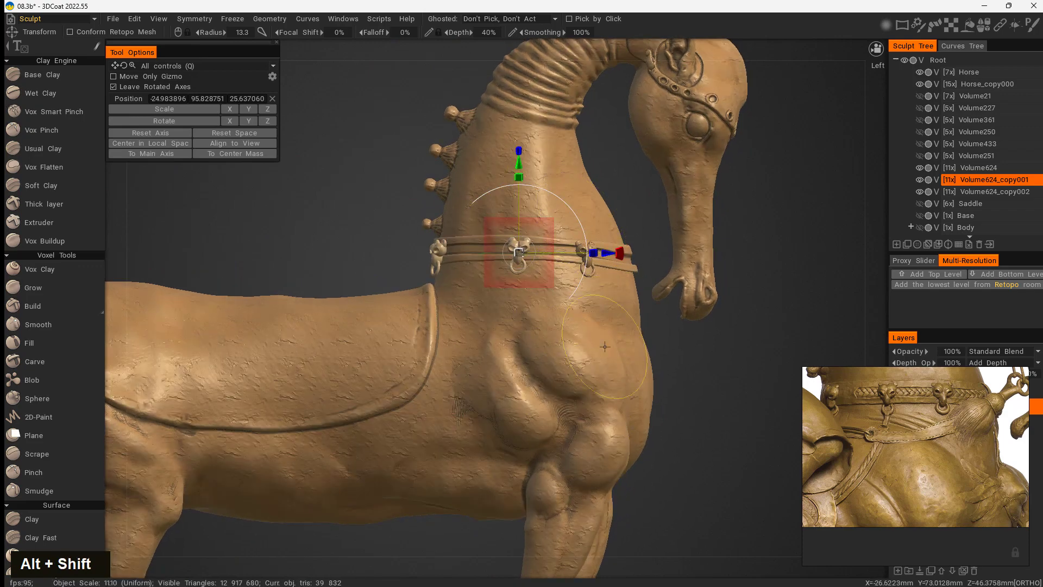
left_click_drag(703, 391, 556, 341, "alt")
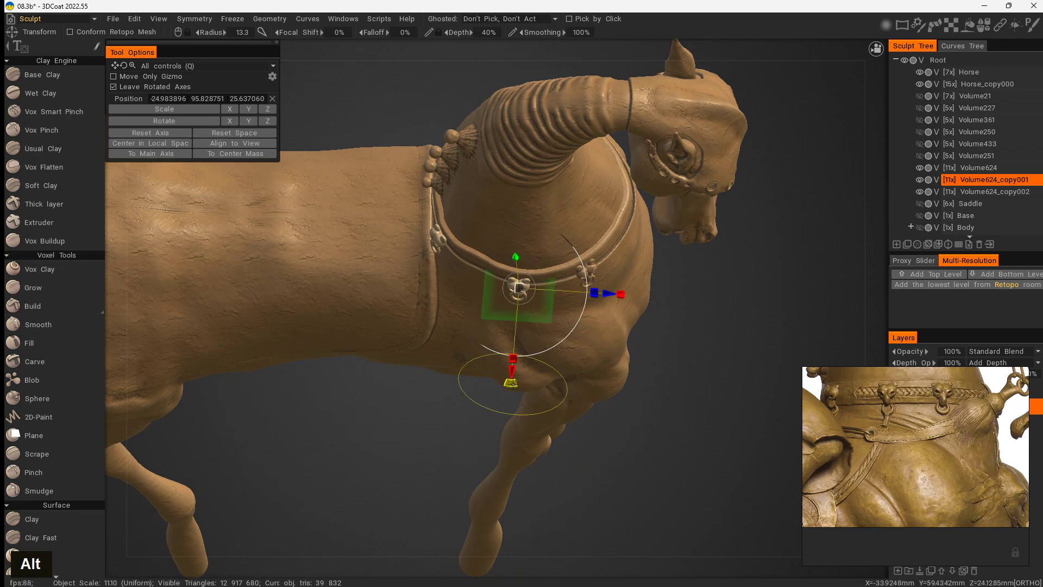
left_click_drag(684, 433, 621, 330, "alt")
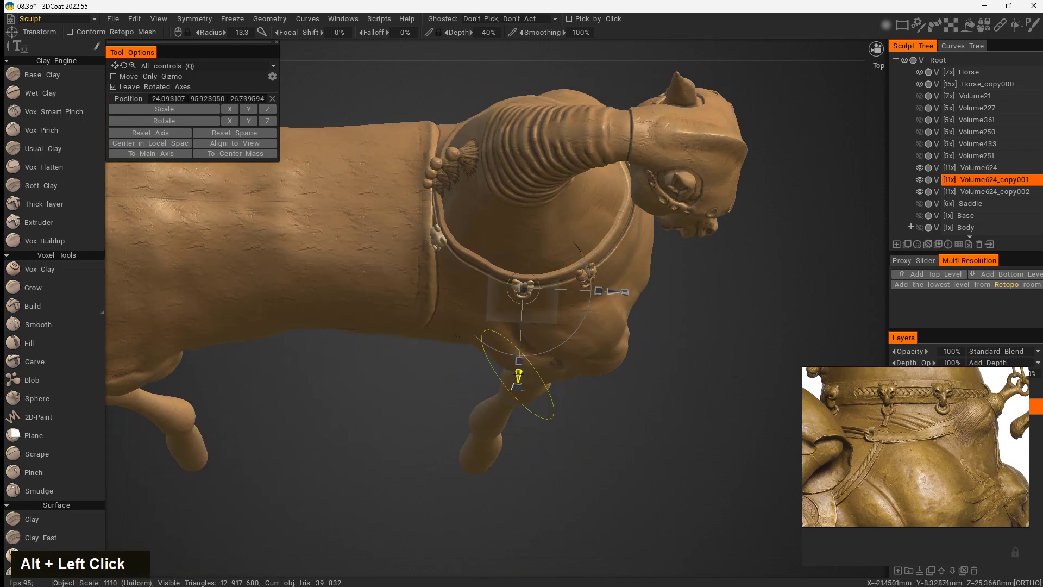
left_click_drag(675, 408, 586, 277, "alt")
mouse_move(586, 277)
right_mouse_down("alt")
mouse_move(647, 345)
mouse_move(668, 391)
right_mouse_up("alt")
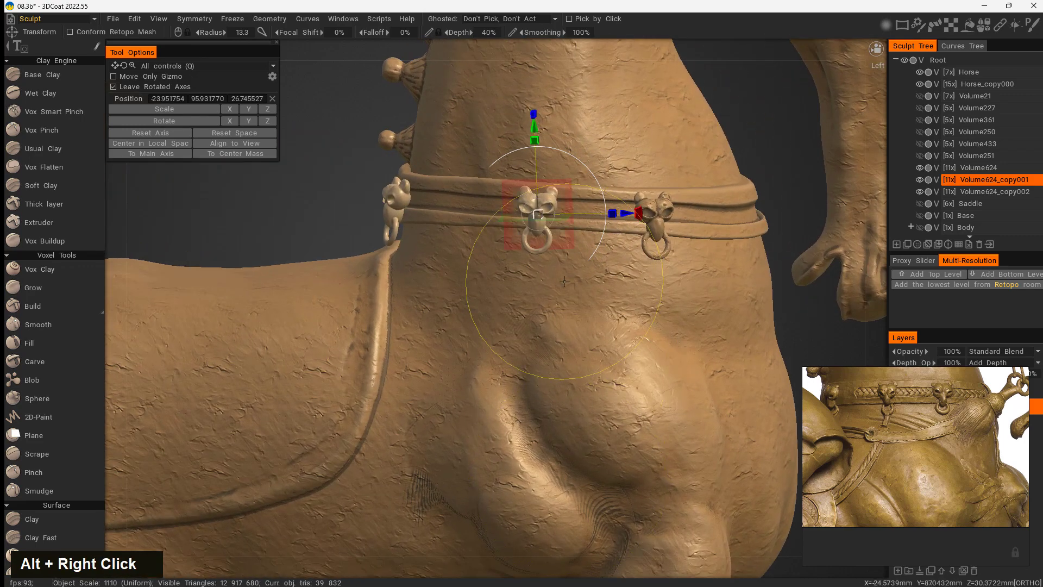
left_click_drag(775, 266, 664, 259, "alt")
left_click_drag(333, 223, 331, 223)
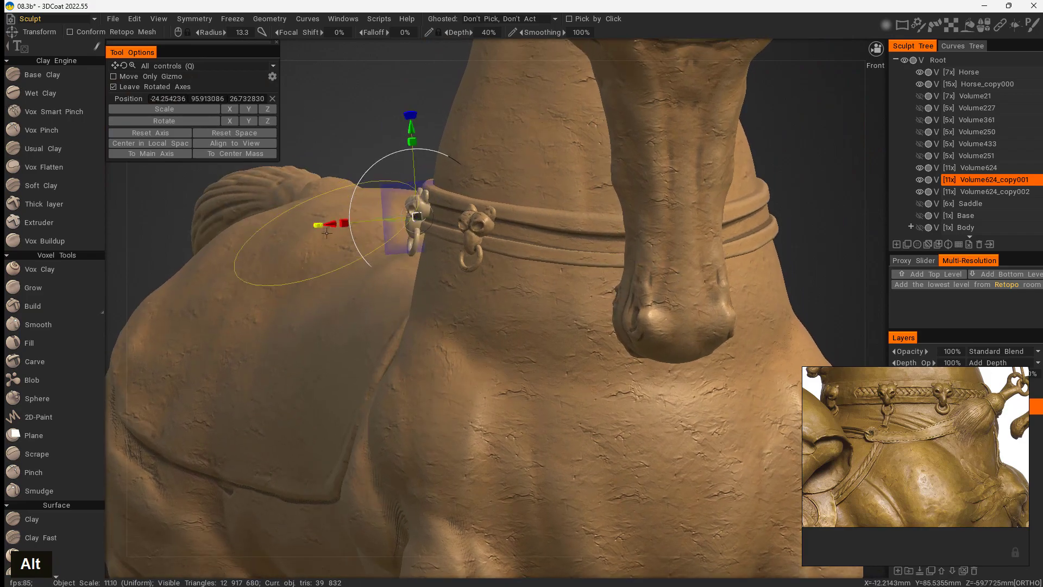
left_click_drag(359, 304, 489, 355, "alt")
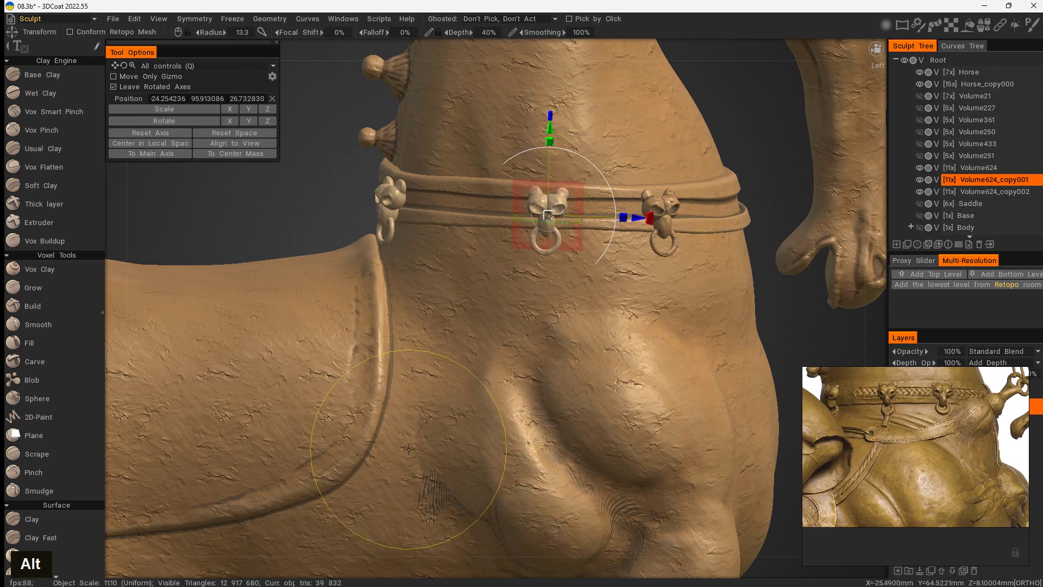
Step: Move the front ornament (Volume624) farther forward around the strap to about -18.4, 95.0, 44.5
left_click(965, 167)
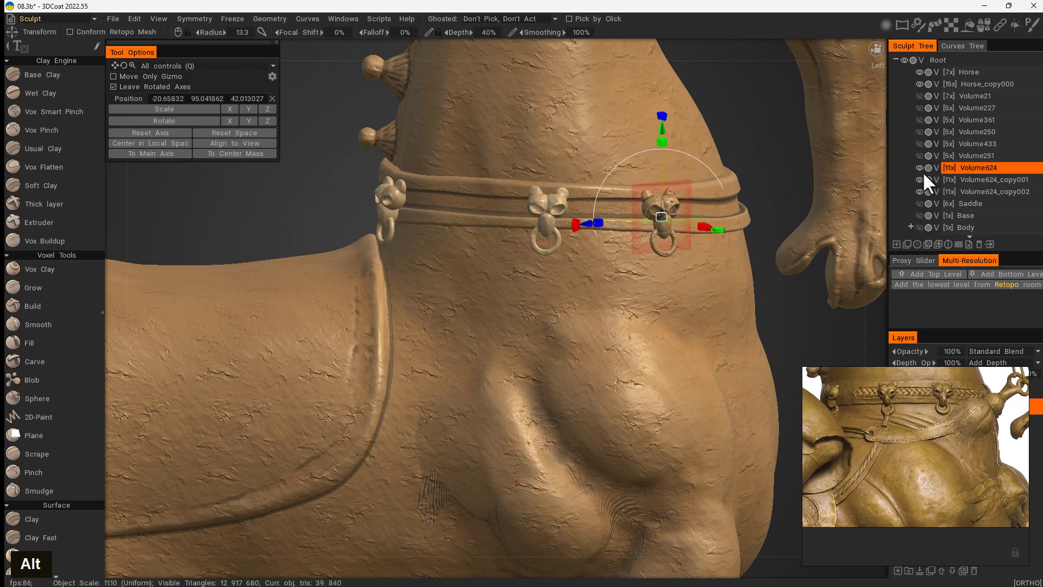
mouse_move(761, 282)
left_mouse_down("alt")
mouse_move(685, 360)
mouse_move(617, 340)
mouse_move(570, 295)
mouse_move(669, 304)
mouse_move(716, 322)
mouse_move(761, 370)
mouse_move(755, 363)
left_mouse_up("alt")
left_click_drag(728, 145, 723, 141)
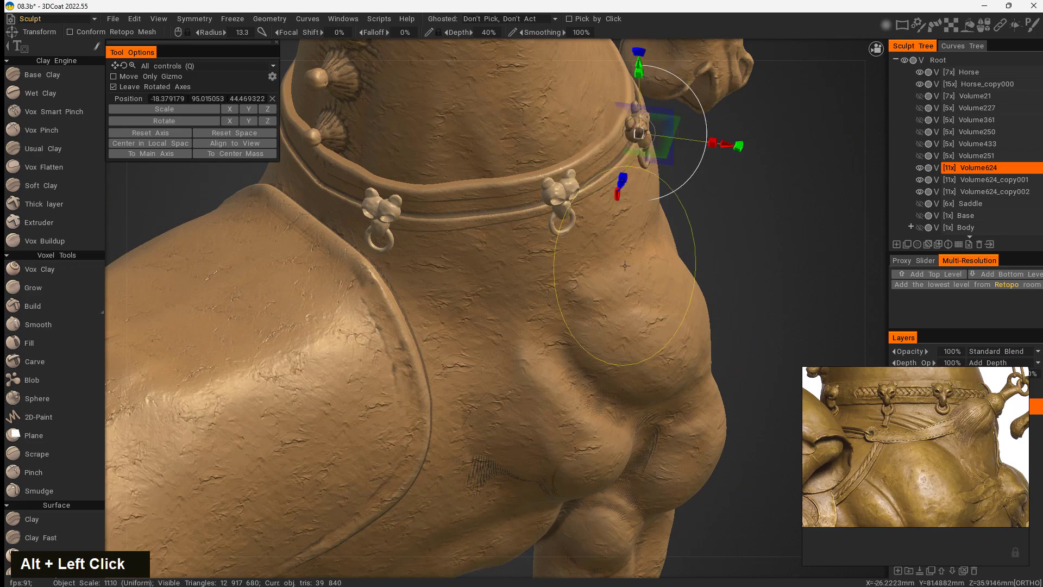
Step: Move the rear ornament (Volume624_copy002) forward and turn it to follow the strap, at about -15.7, 95.5, 9.4
left_click(967, 191)
left_click_drag(695, 313, 496, 239, "alt")
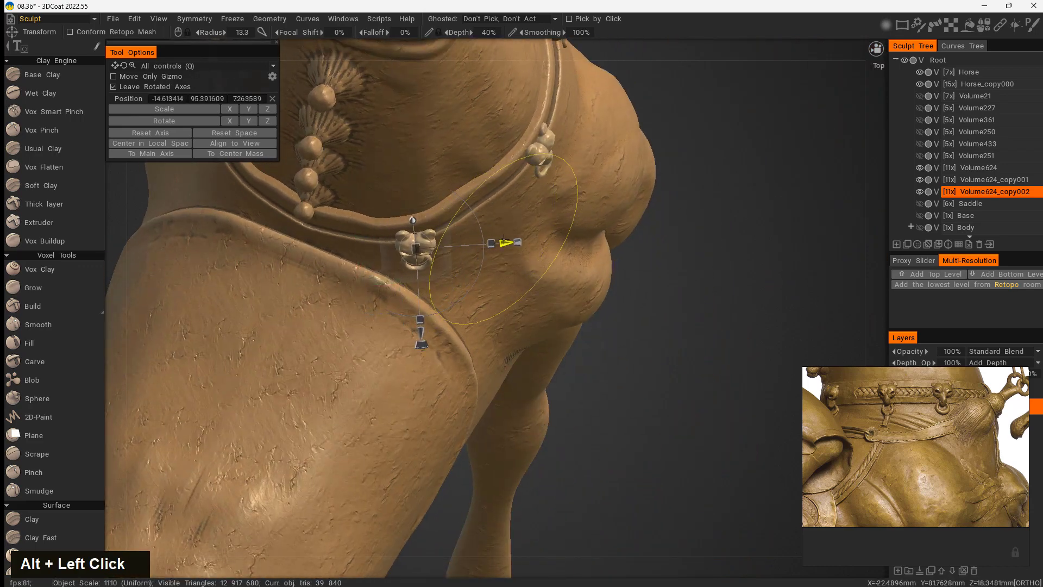
left_click_drag(329, 272, 346, 267)
left_click_drag(458, 325, 563, 333)
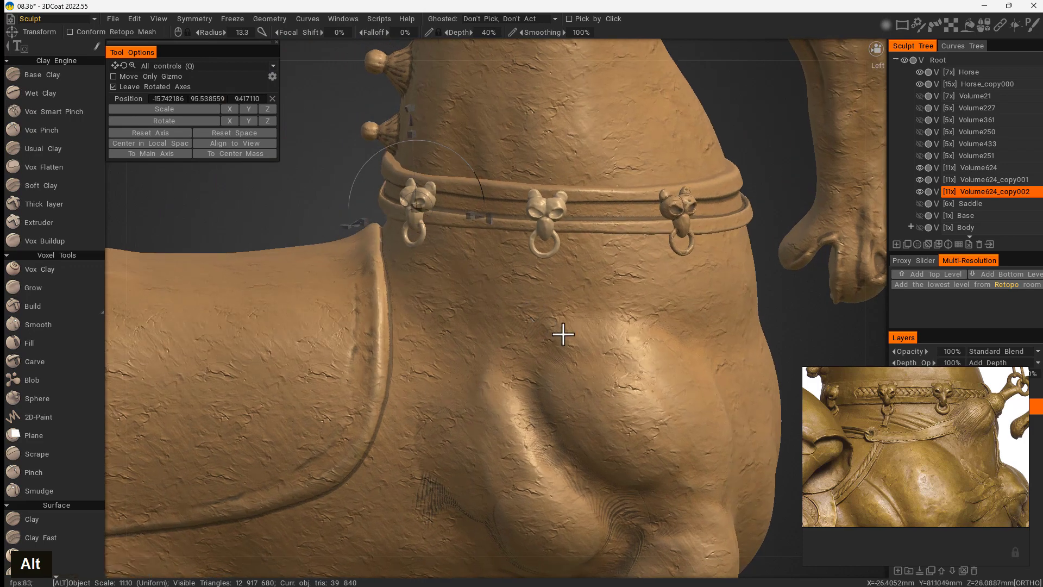
Step: Merge Volume624_copy002 and Volume624_copy001 into Volume624
right_click_drag(563, 333, 610, 373, "alt")
middle_click_drag(610, 373, 480, 478, "alt")
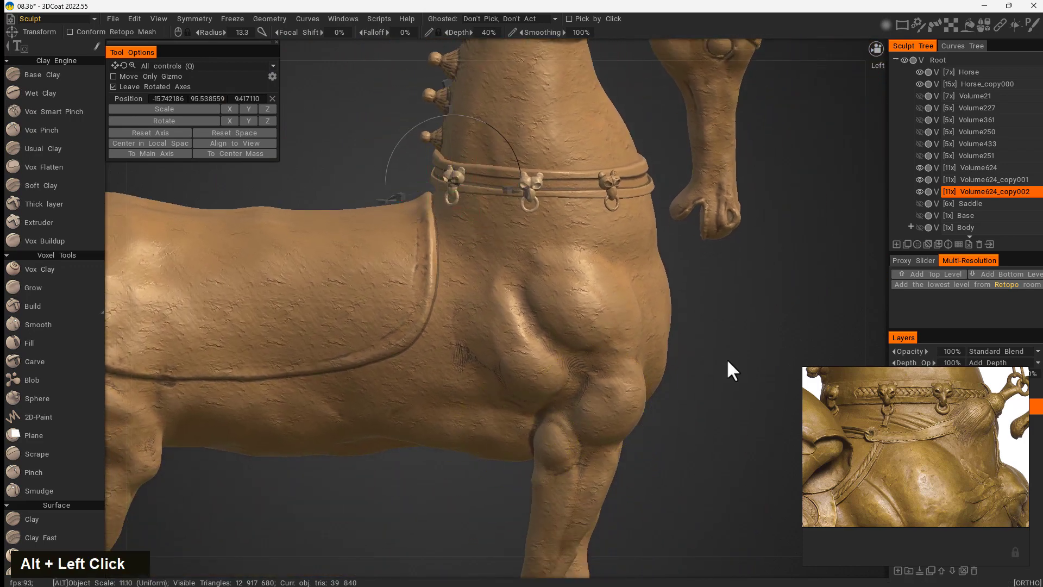
left_click_drag(729, 361, 925, 225, "alt")
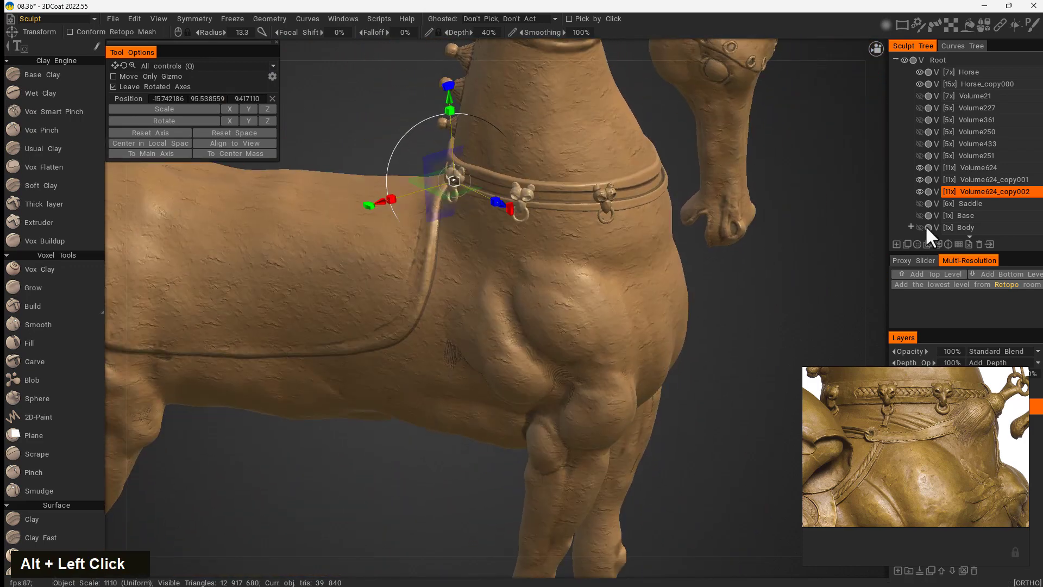
left_click_drag(1025, 191, 1026, 182, "shift")
left_click(1025, 180, "shift")
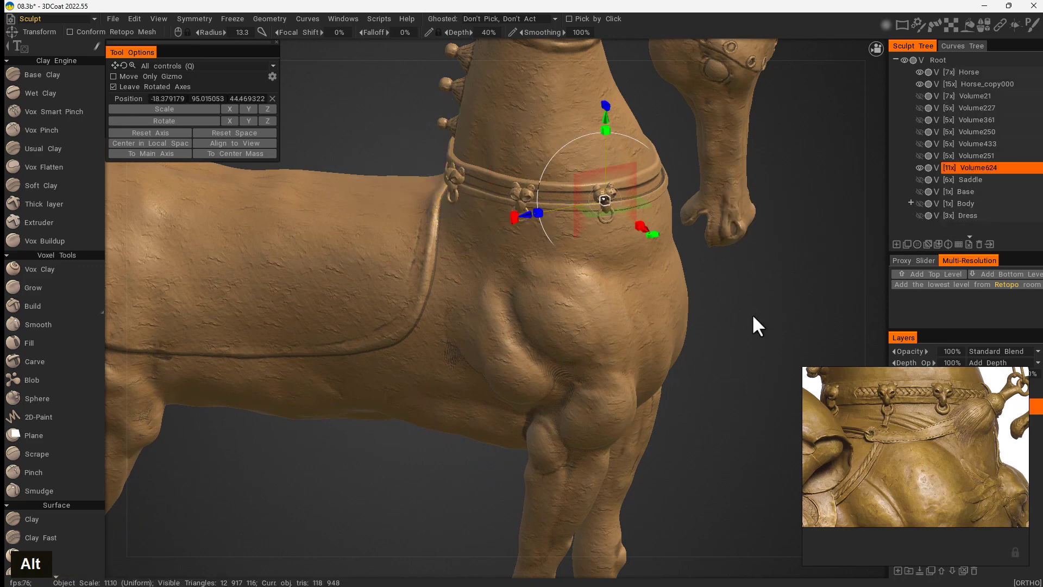
left_click_drag(752, 314, 625, 290, "alt")
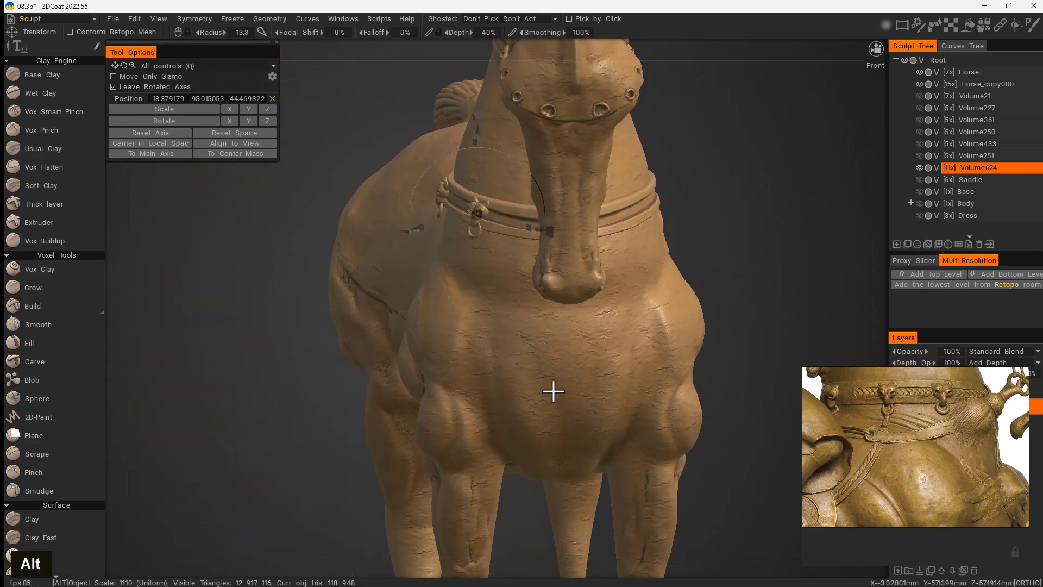
Step: Touch up the surface of the merged strap ornaments with the Vox Flatten brush
left_click_drag(765, 290, 851, 220, "alt")
left_click_drag(268, 384, 253, 336, "alt")
left_click(47, 185)
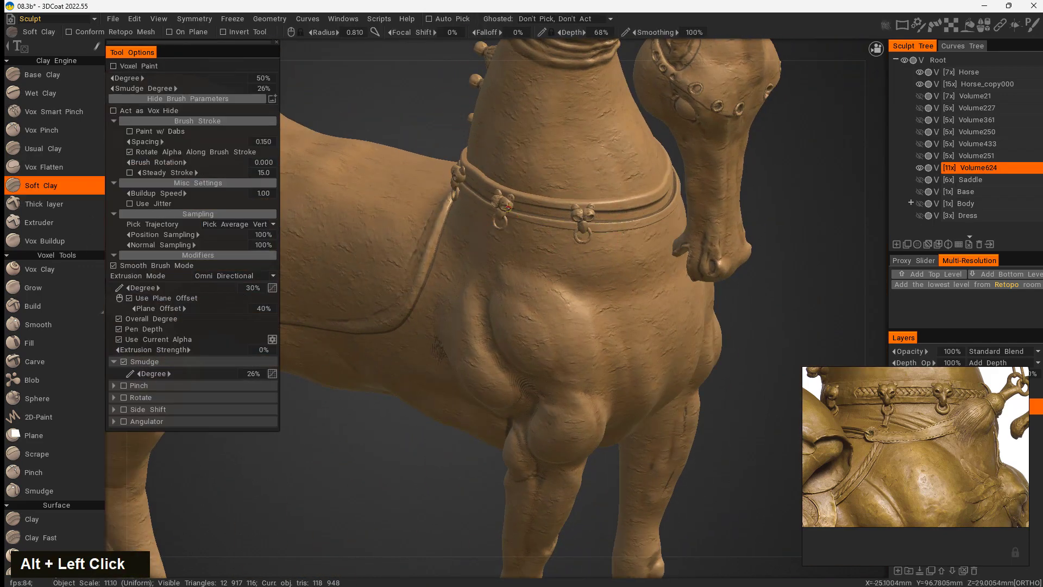
right_click_drag(505, 202, 535, 216)
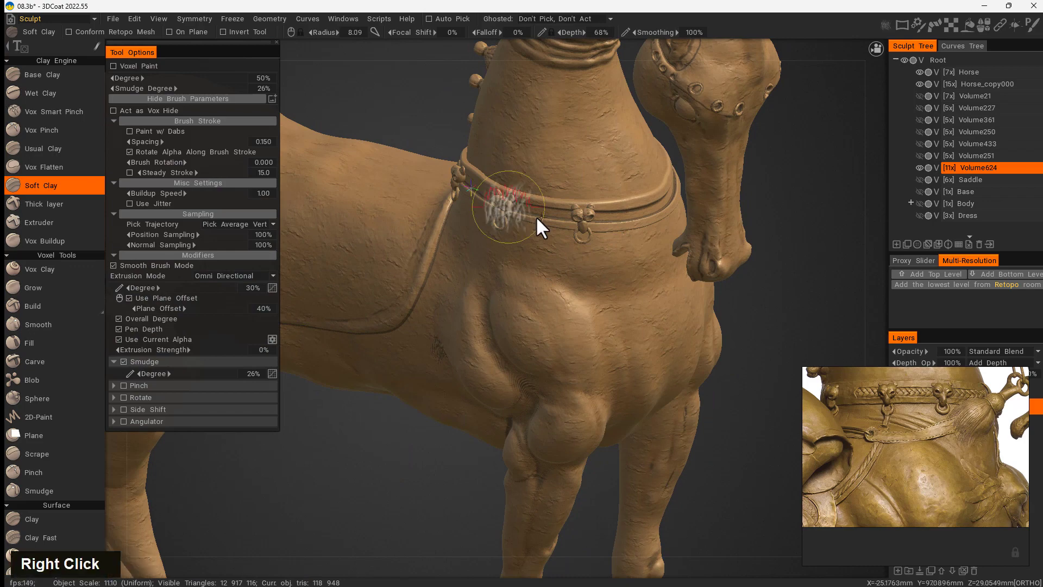
left_click(54, 167)
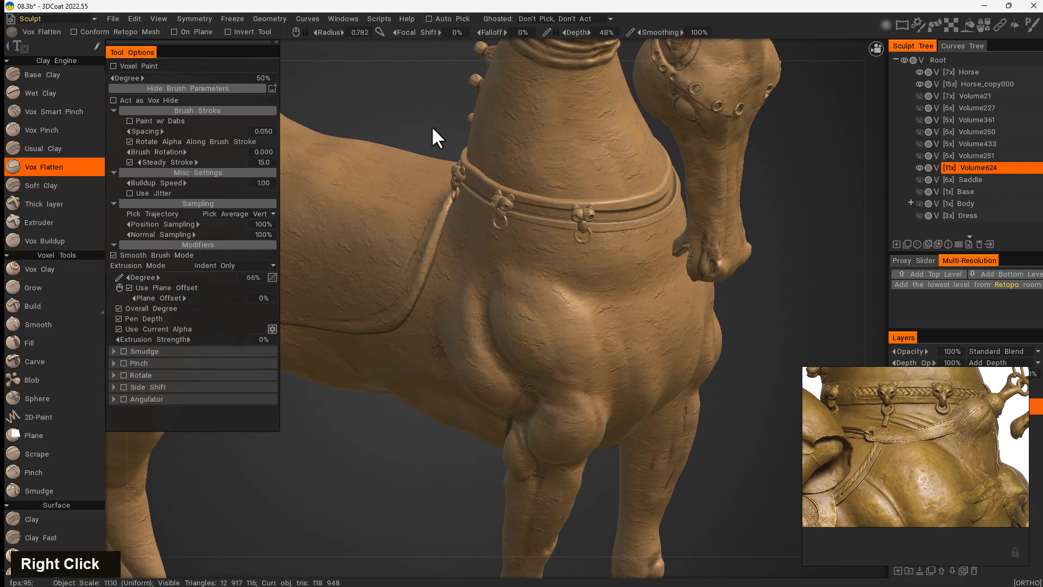
right_click_drag(432, 129, 519, 127)
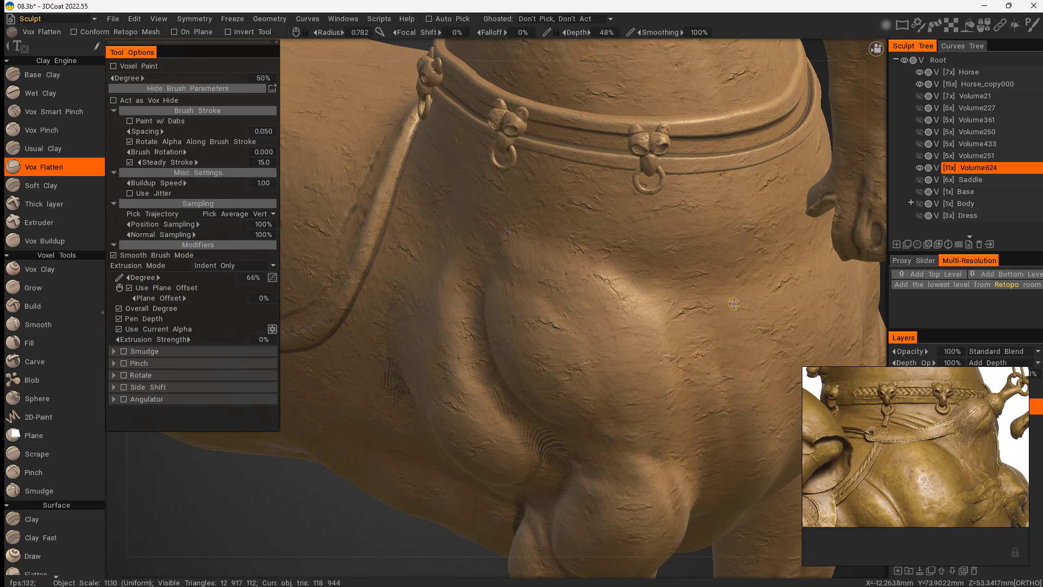
right_click_drag(739, 294, 577, 273, "alt")
left_click_drag(578, 272, 837, 270, "alt")
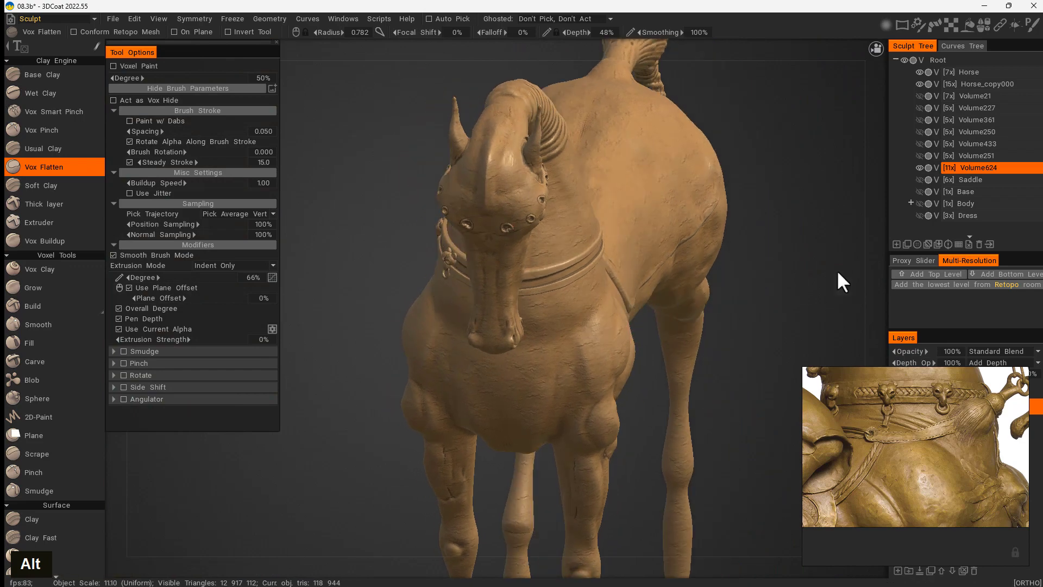
left_click_drag(806, 308, 495, 229, "alt")
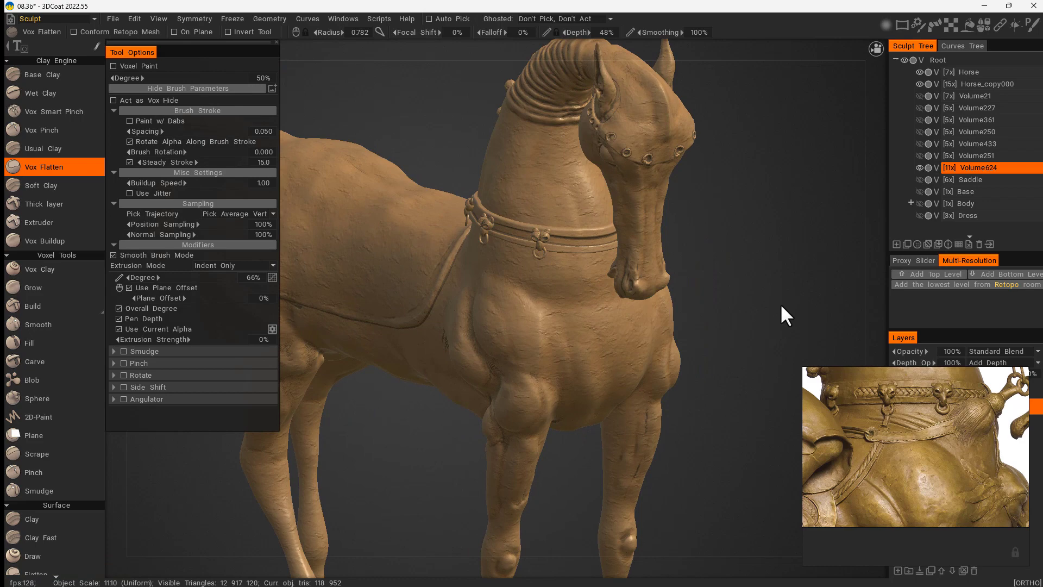
Step: Toggle Volume624's visibility and examine the three ornaments up close along the strap
left_click_drag(780, 303, 778, 325, "alt")
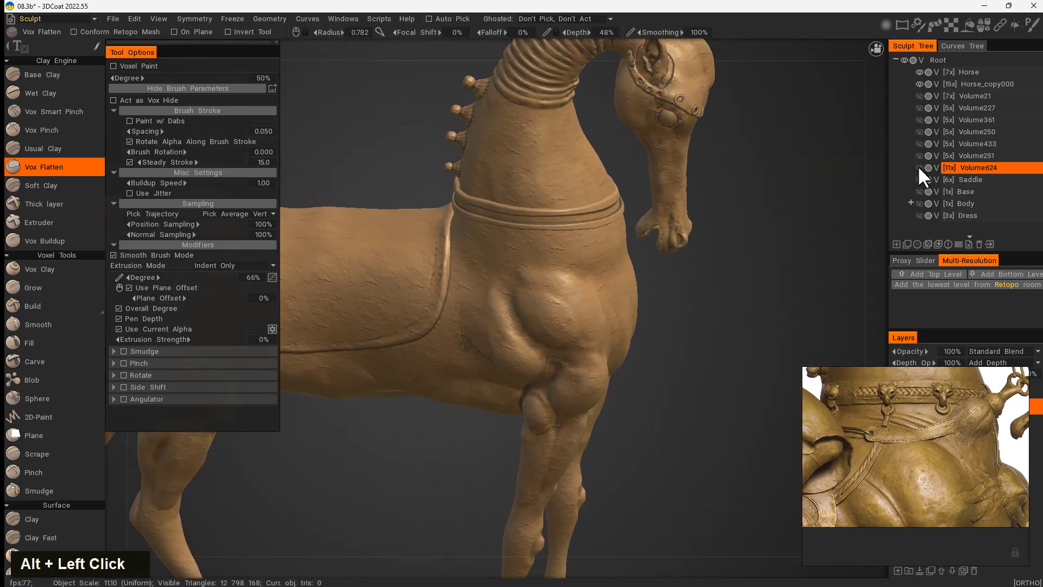
double_click(917, 166)
right_click_drag(496, 217, 673, 253, "alt")
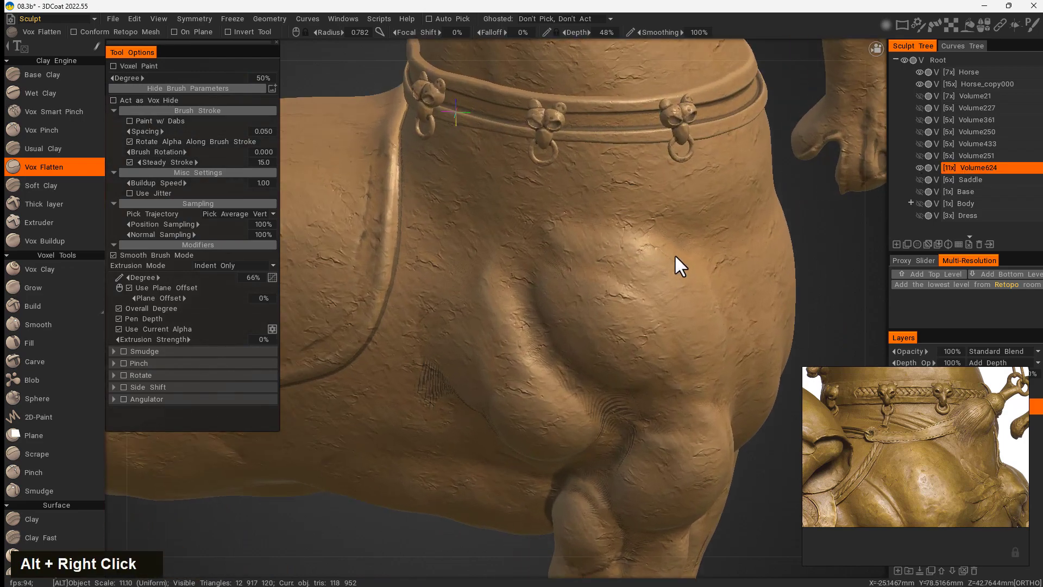
middle_click_drag(674, 253, 673, 205, "alt")
right_click_drag(673, 206, 505, 141, "alt")
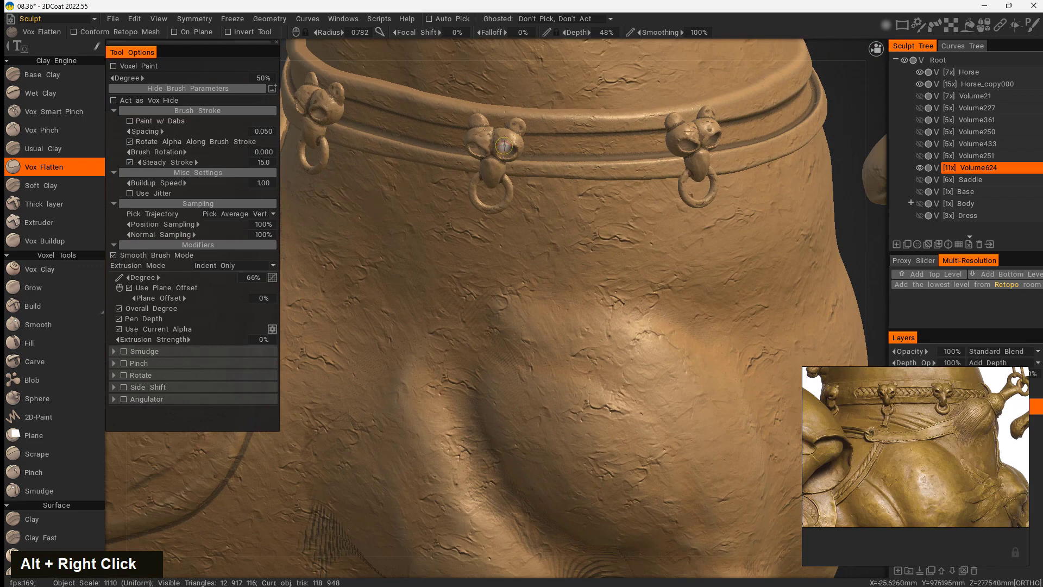
right_click_drag(558, 231, 543, 279, "alt")
left_click_drag(543, 279, 694, 327, "alt")
left_click_drag(750, 311, 753, 283, "alt")
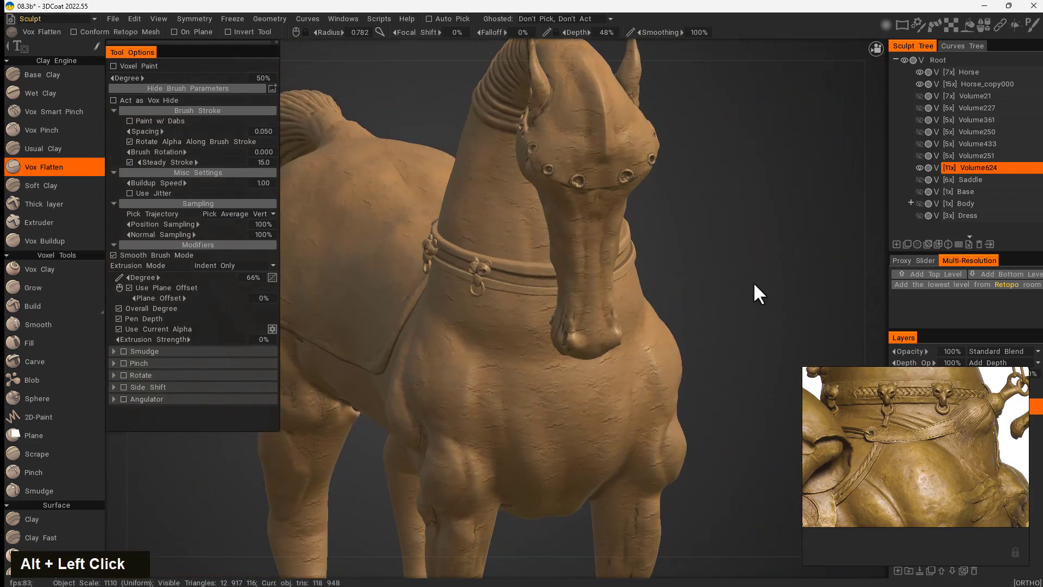
Step: Mirror the Volume624 ornaments across the X axis to the horse's other side and save the scene
key("s")
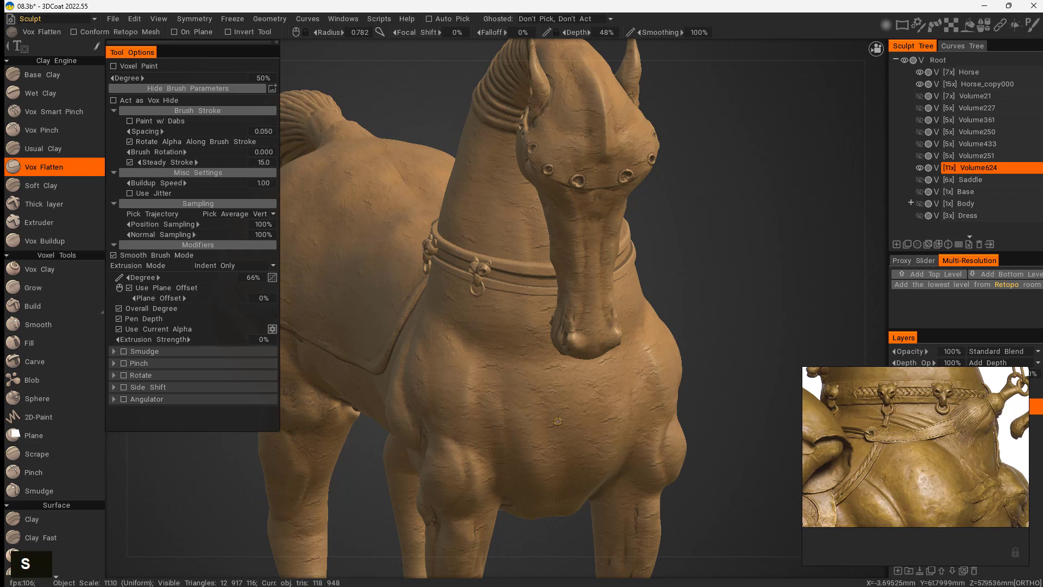
right_click_drag(732, 293, 599, 273, "alt")
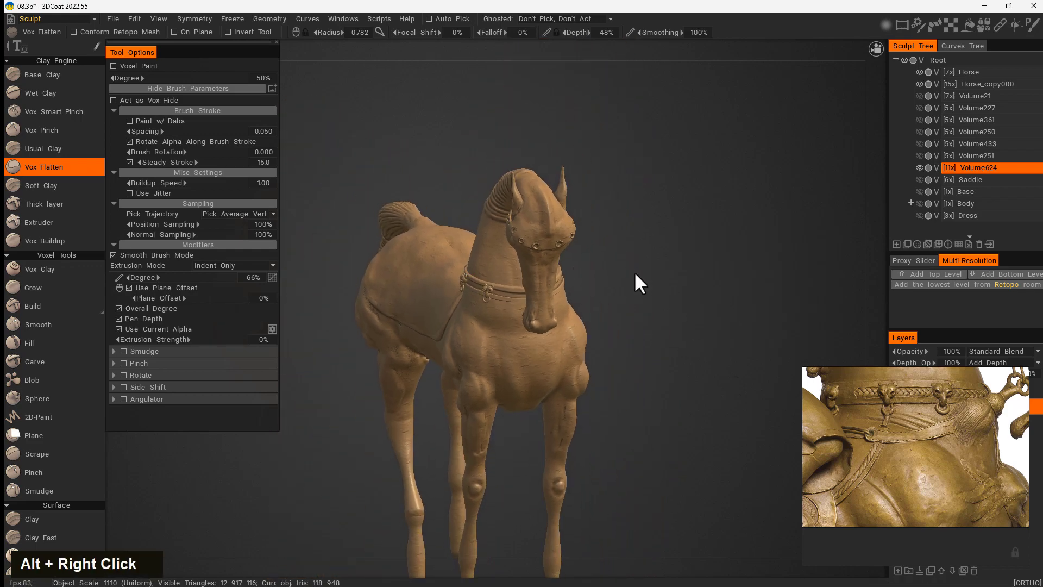
key("s")
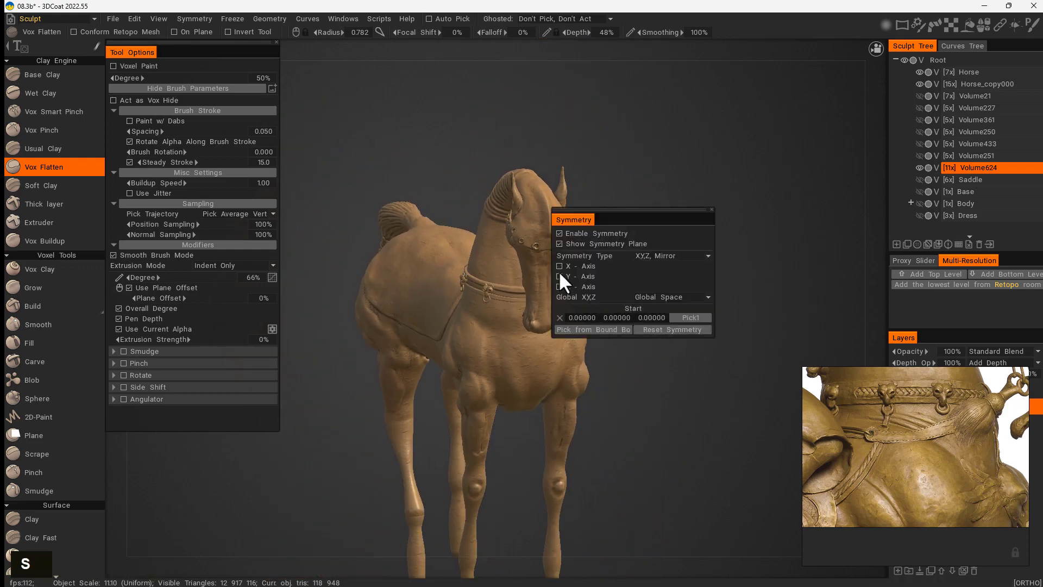
left_click_drag(667, 410, 723, 377, "alt")
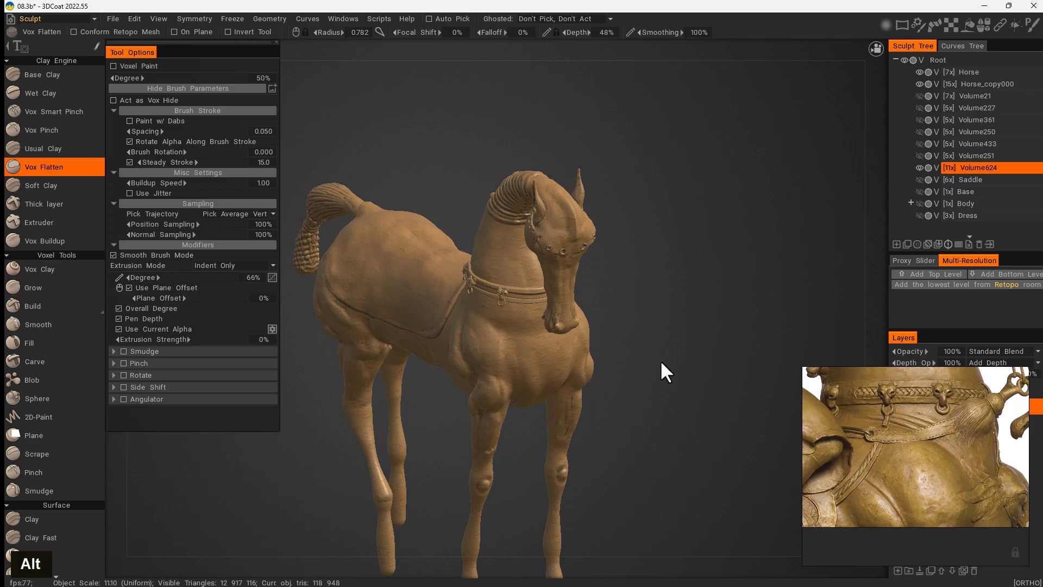
left_click_drag(662, 363, 626, 332, "alt")
right_click_drag(626, 331, 690, 334, "alt")
key("ctrl+s")
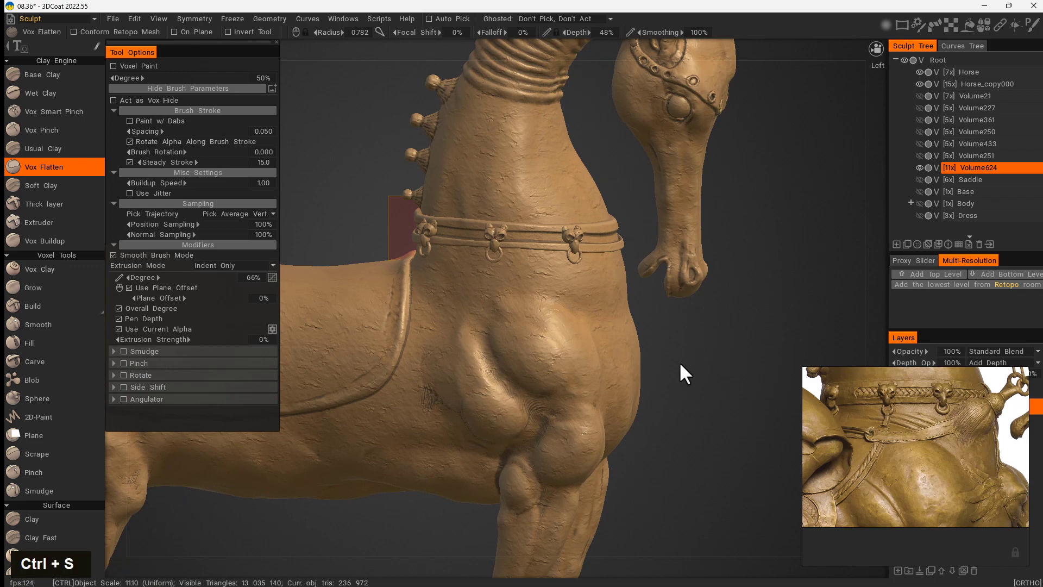
mouse_move(703, 366)
left_mouse_down("alt")
mouse_move(686, 368)
mouse_move(690, 380)
left_mouse_up("alt")
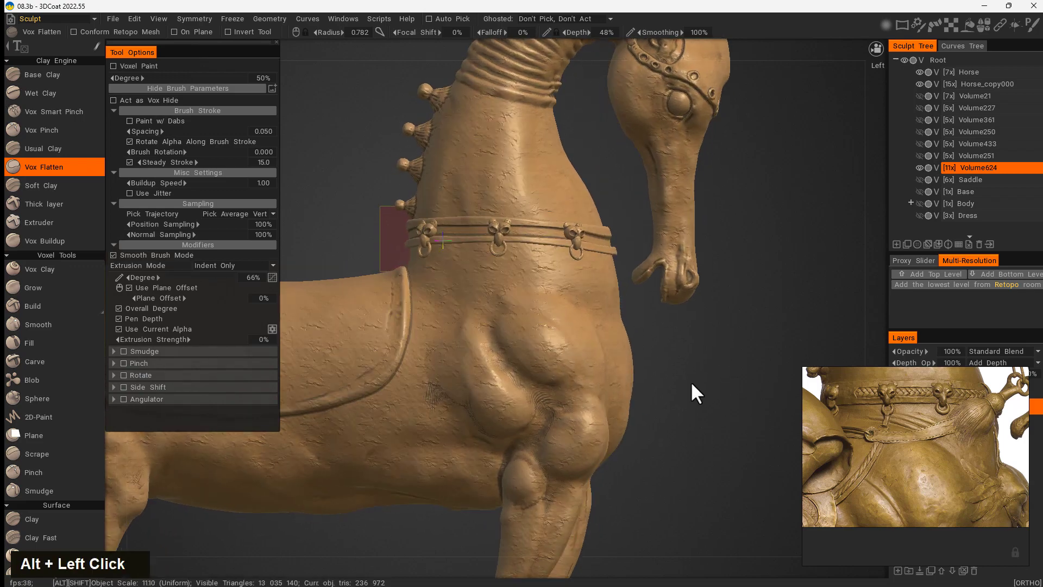
Step: Show Volume21, Volume227 and the Saddle alongside the horse, checking Volume361 and Volume250 but leaving them hidden
middle_click_drag(698, 328, 731, 307, "alt")
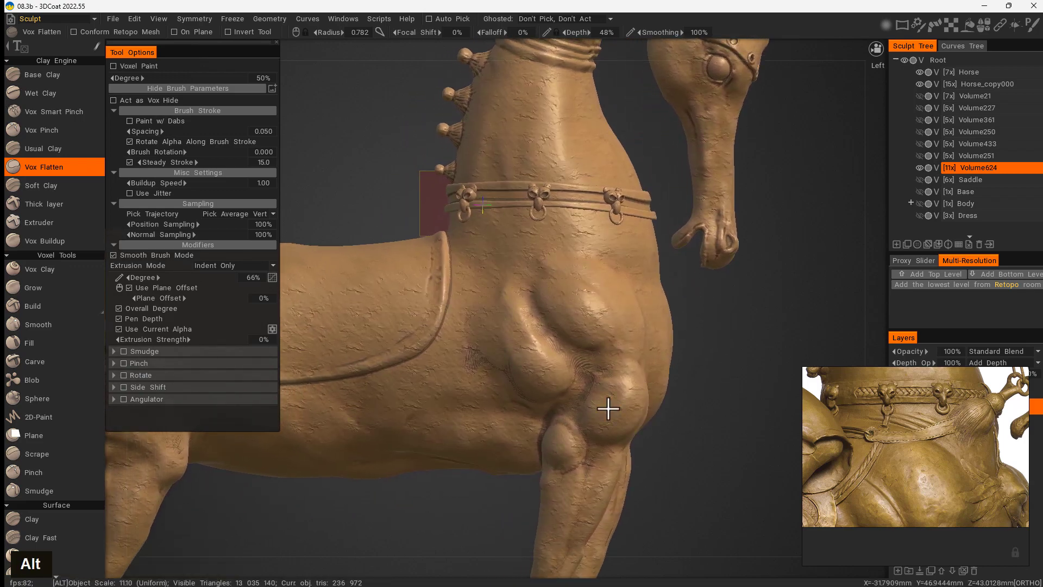
middle_click_drag(710, 342, 735, 345, "alt")
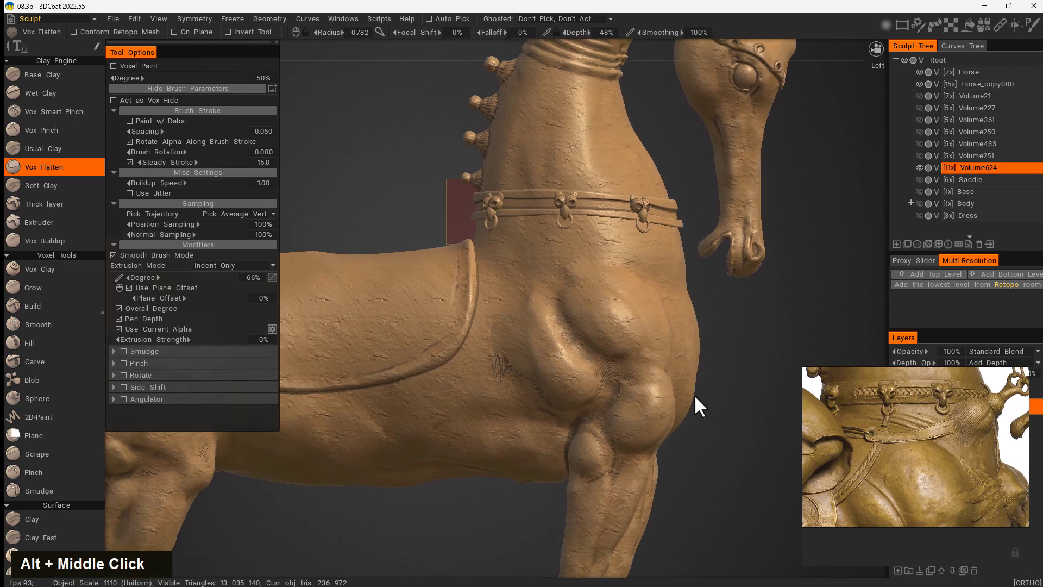
left_click(918, 95)
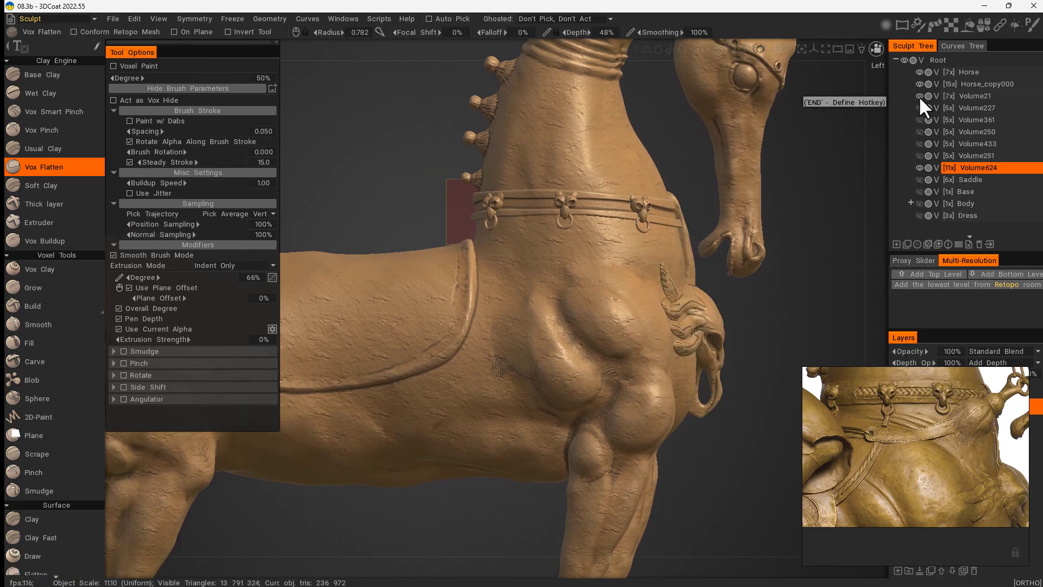
left_click(918, 107)
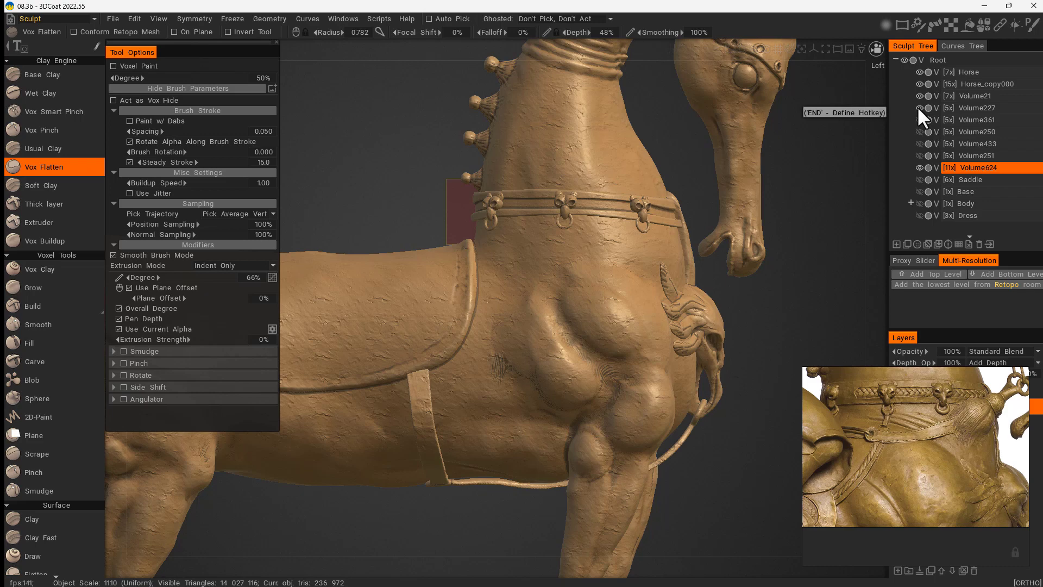
left_click(918, 119)
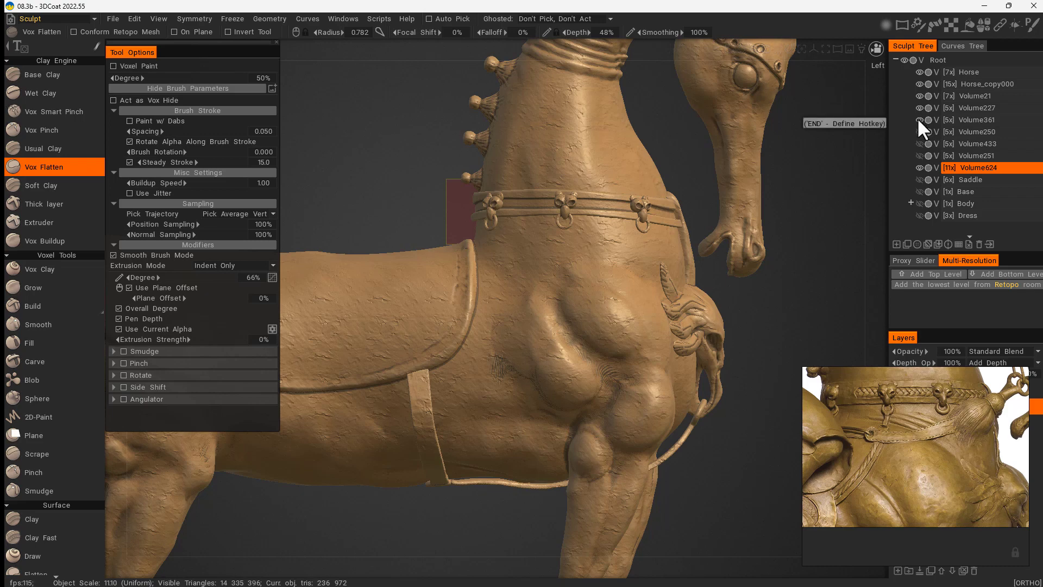
left_click(918, 119)
left_click(917, 131)
left_click(918, 131)
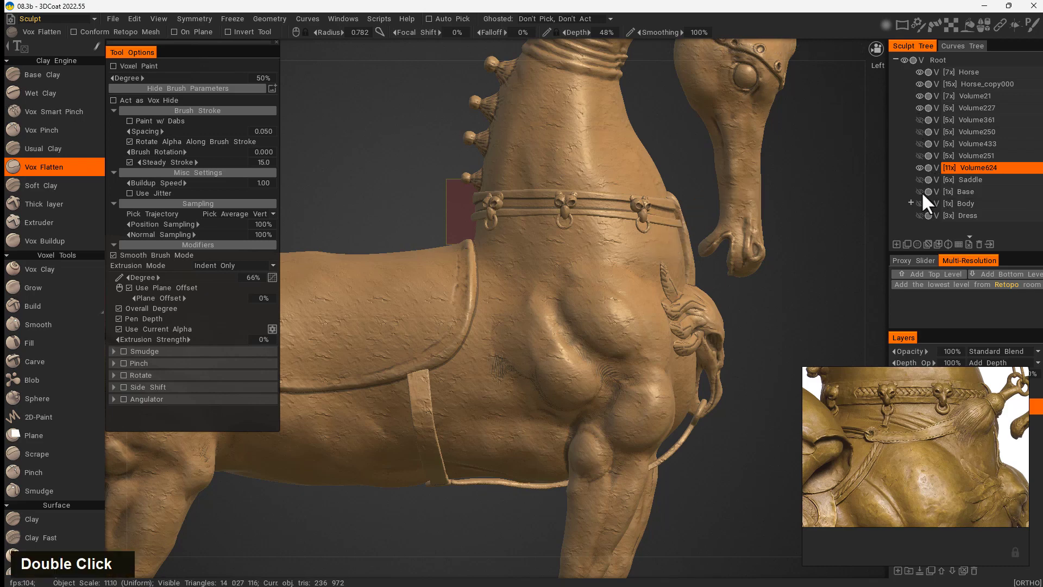
left_click(918, 178)
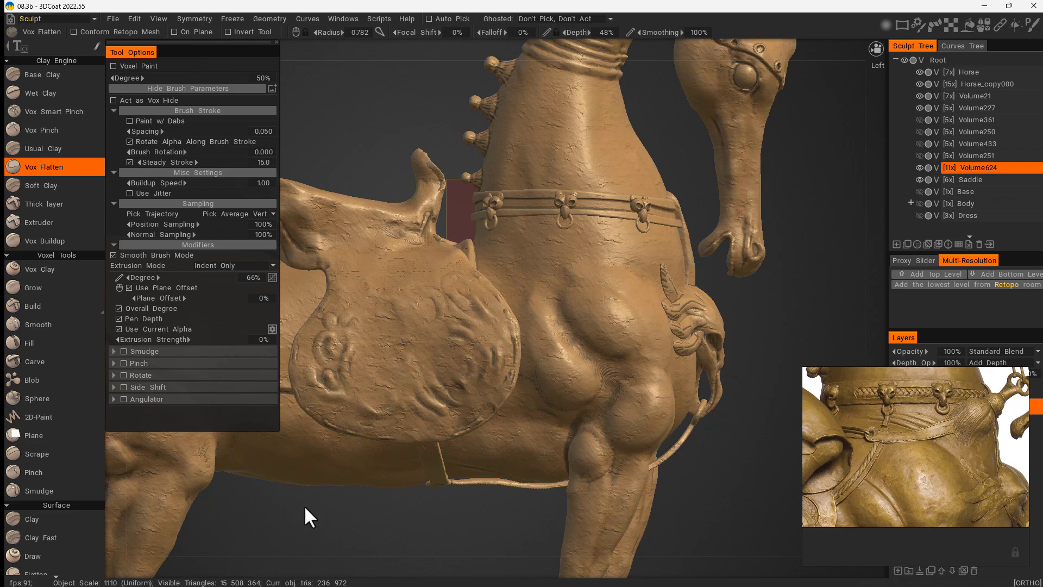
Step: Add a new empty volume directly below Volume251 in the sculpt tree
mouse_move(788, 335)
left_mouse_down()
mouse_move(647, 365)
mouse_move(725, 366)
mouse_move(790, 329)
left_mouse_up()
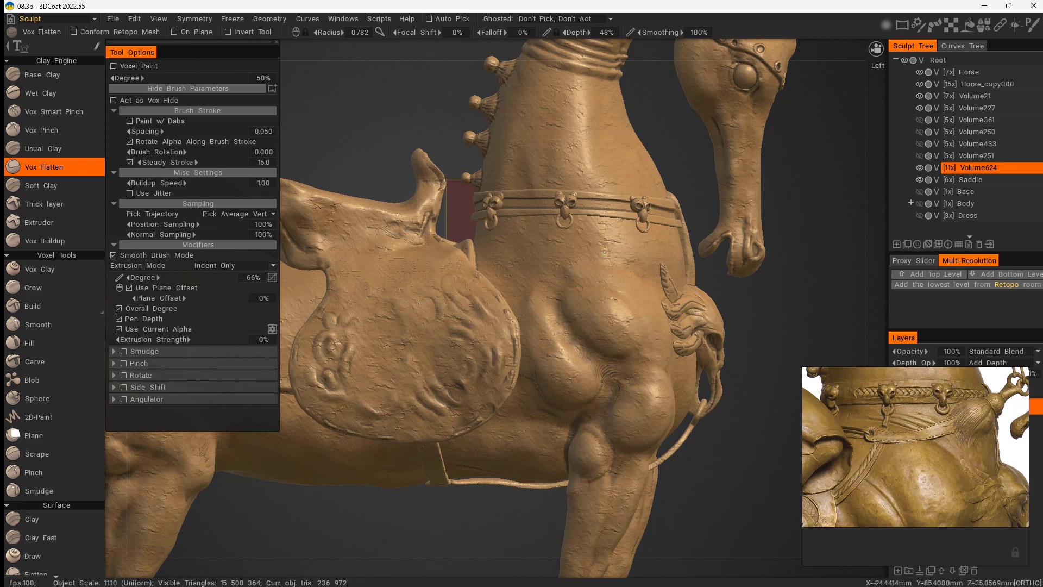
right_click_drag(657, 158, 745, 154)
middle_click_drag(746, 154, 699, 191)
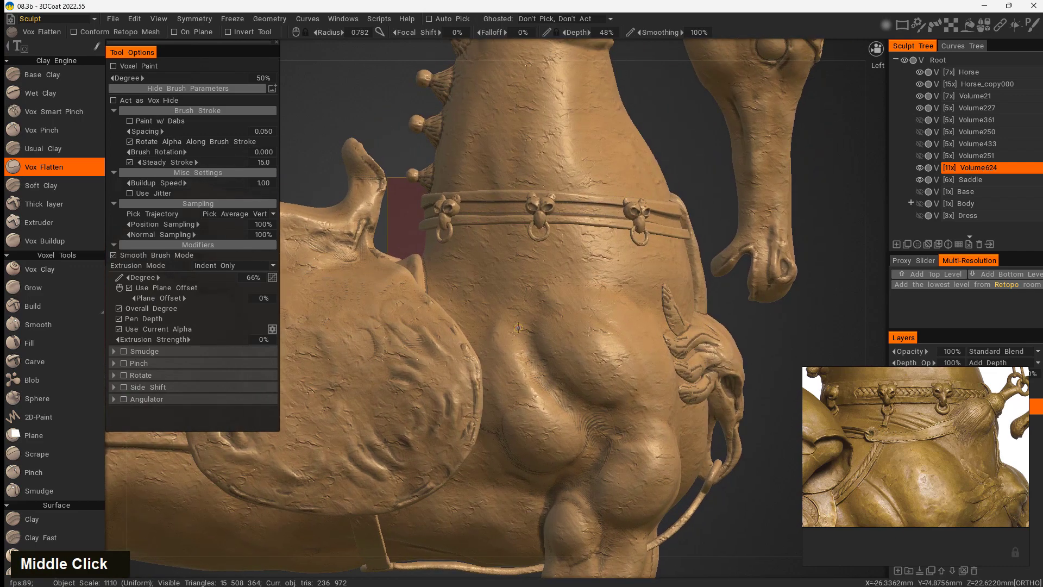
double_click(920, 166)
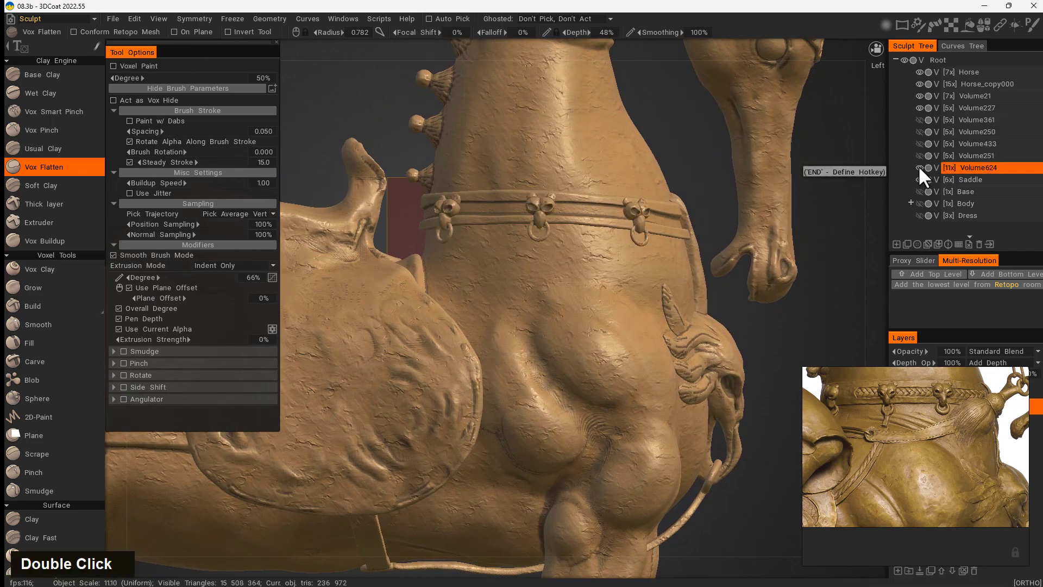
left_click(967, 155)
left_click(896, 244)
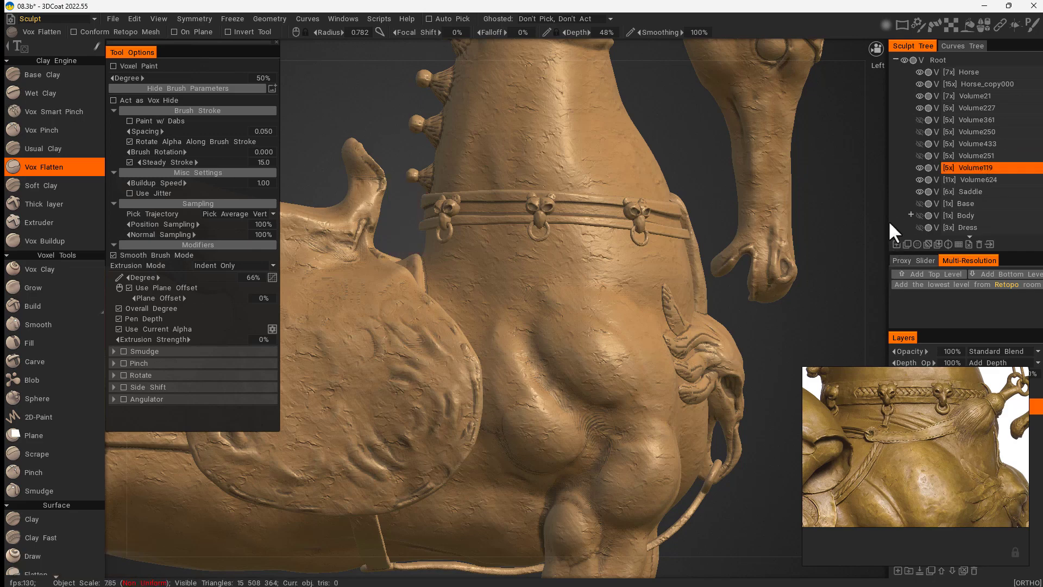
Step: Start the Curves tool and clear all existing curves from the scene
key("space")
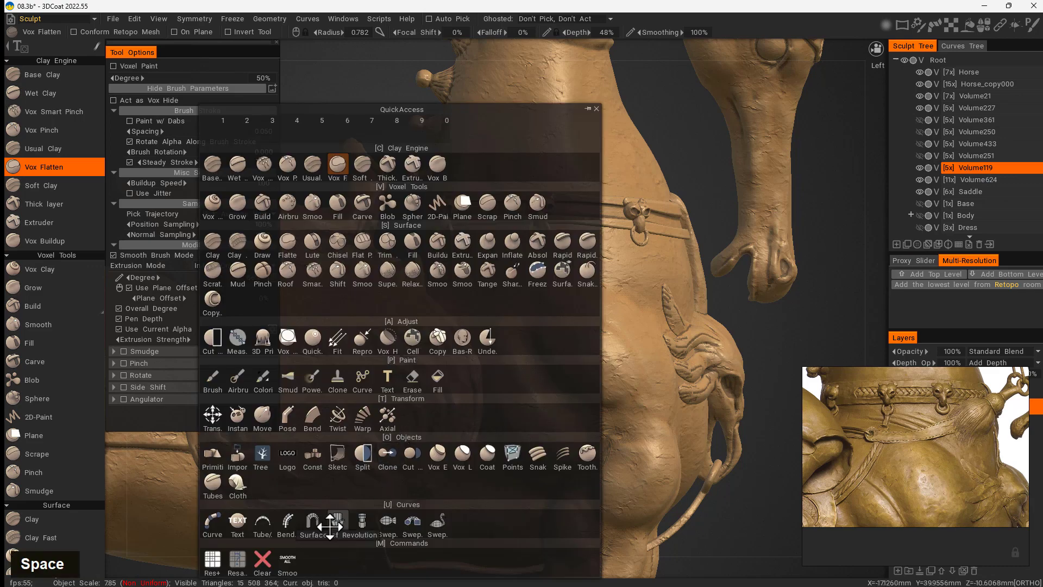
left_click(207, 543)
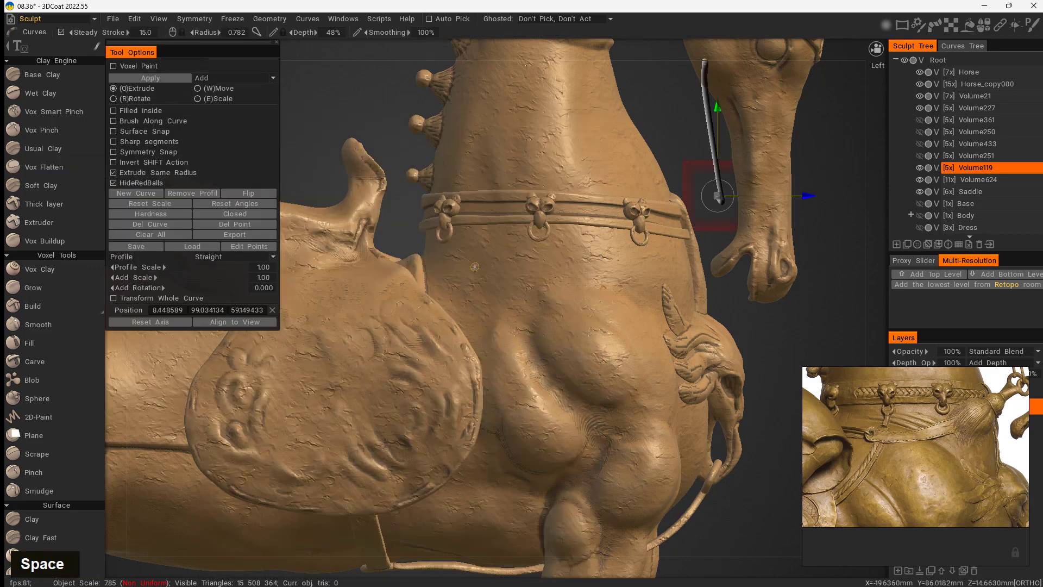
left_click(166, 233)
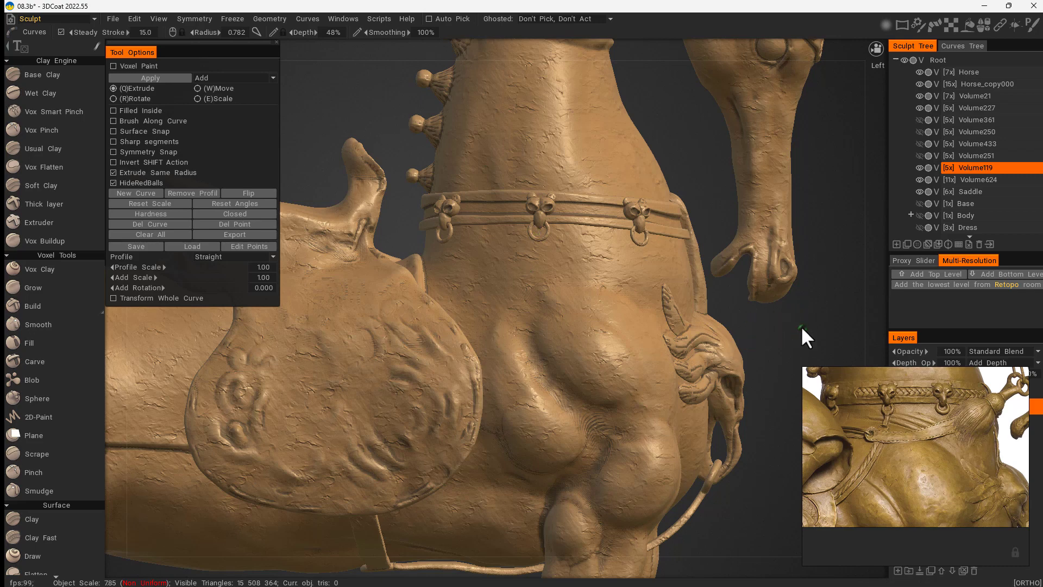
left_click_drag(800, 325, 705, 364, "alt")
right_click_drag(706, 363, 557, 351, "alt")
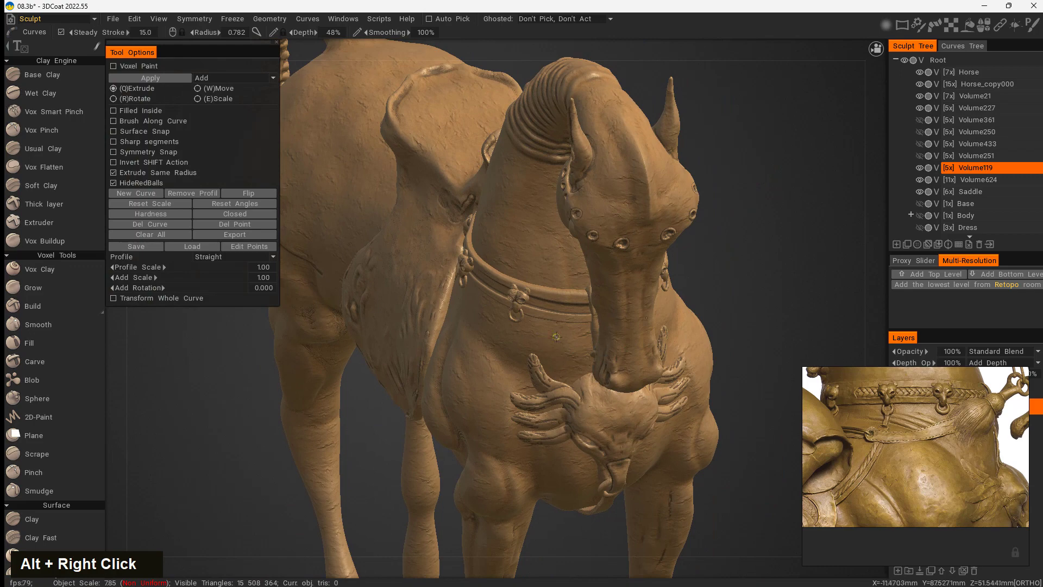
left_click_drag(554, 337, 794, 260, "alt")
right_click_drag(793, 261, 636, 283, "alt")
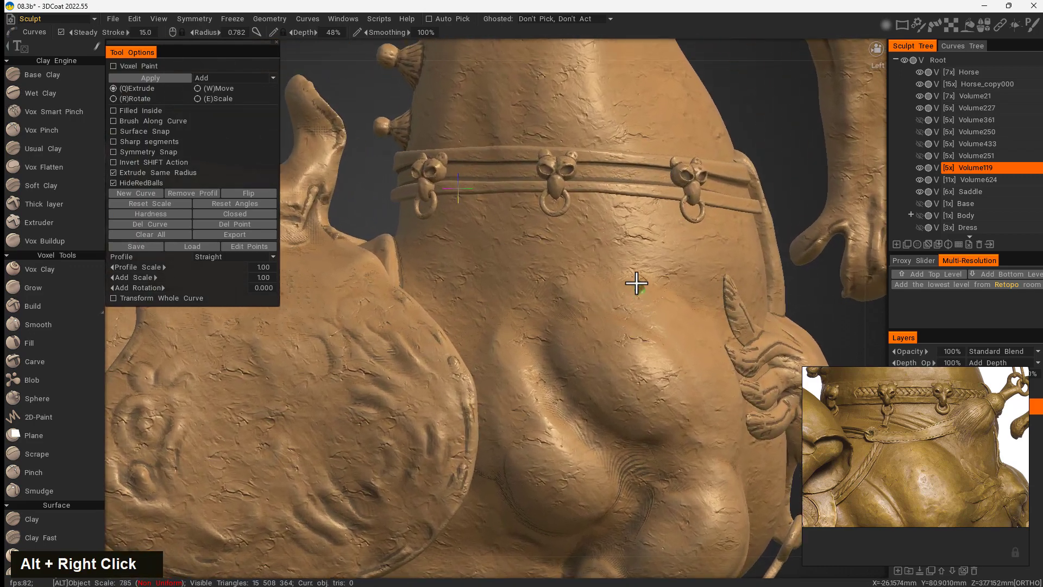
left_click(554, 219)
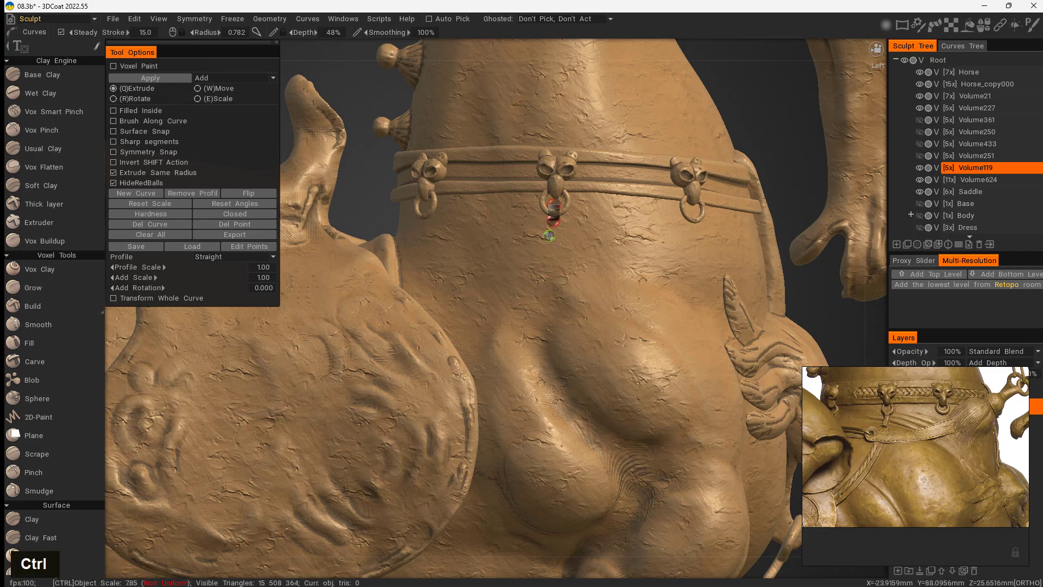
key("ctrl+z")
key("ctrl+z")
Step: Draw a short curve hanging down the chest from the middle ring, with Surface Snap on and a radius of 0.463
right_click_drag(554, 209, 673, 214, "alt")
middle_click_drag(673, 214, 630, 293, "alt")
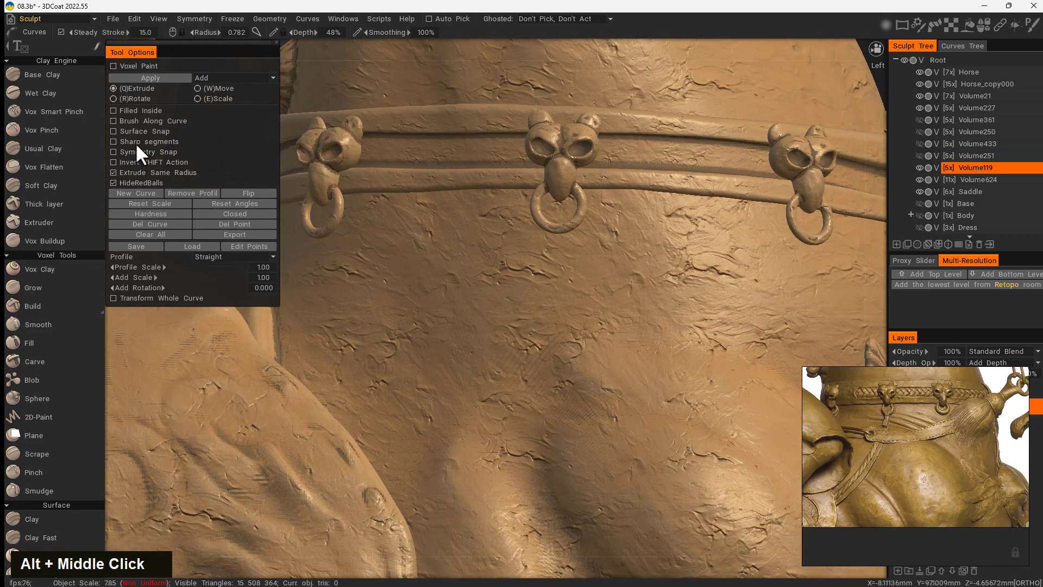
right_click_drag(561, 200, 552, 211)
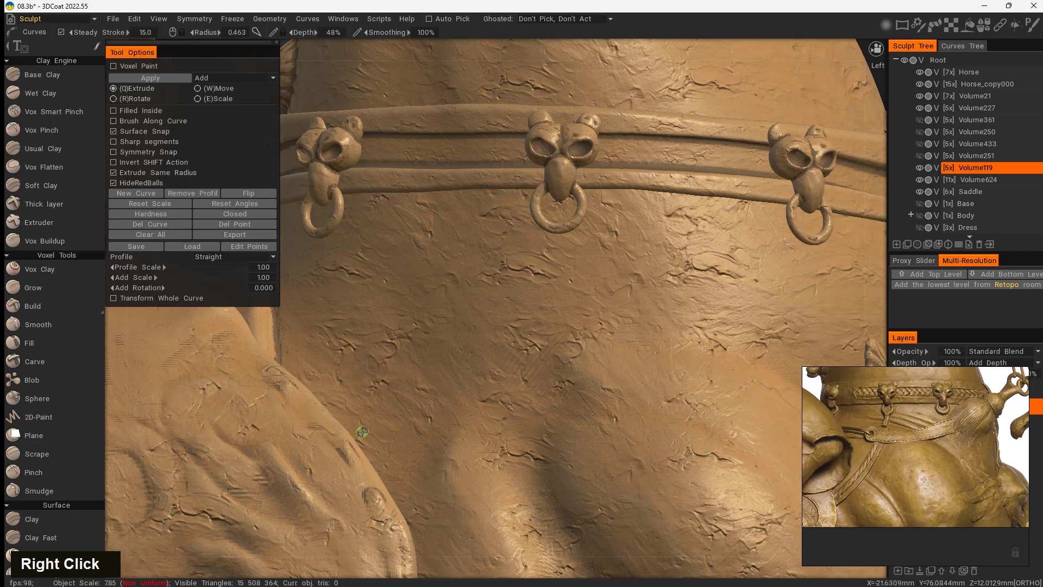
left_click(556, 227)
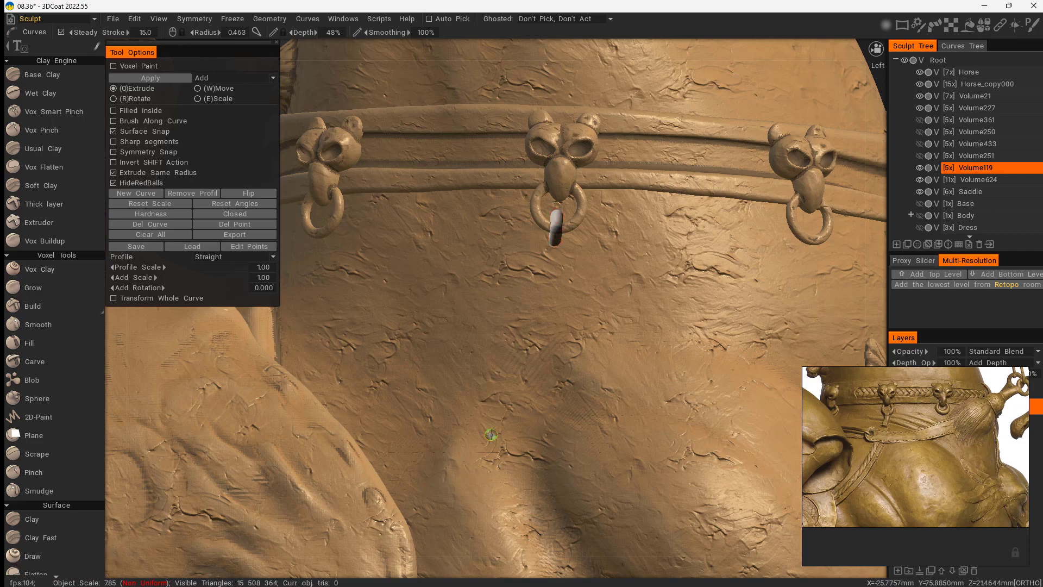
left_click(546, 277)
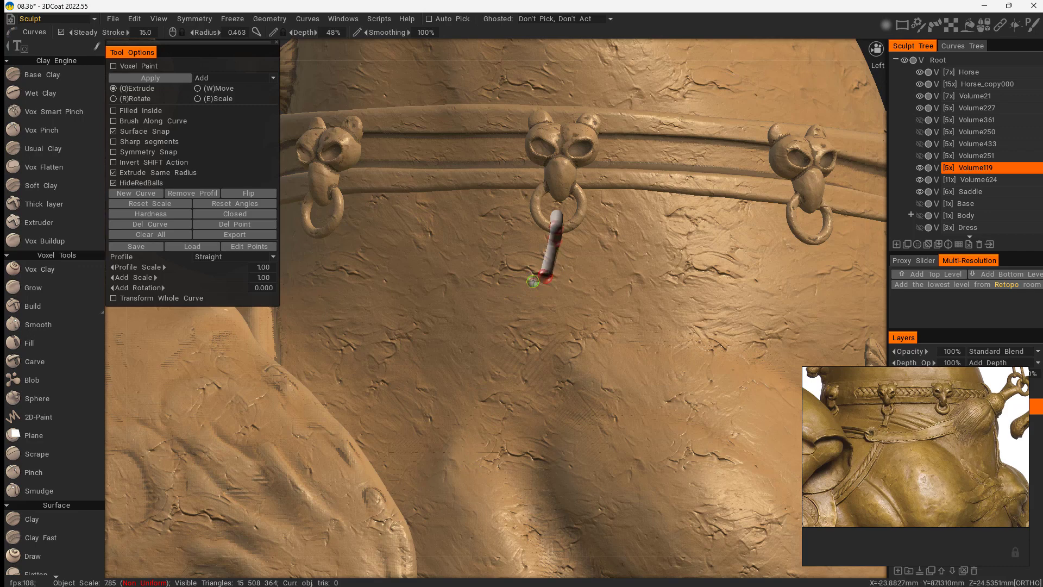
Step: Browse the _TinkerSplines, Animals, ChainKerabin and Chains curve libraries for a suitable strap profile
left_click(999, 24)
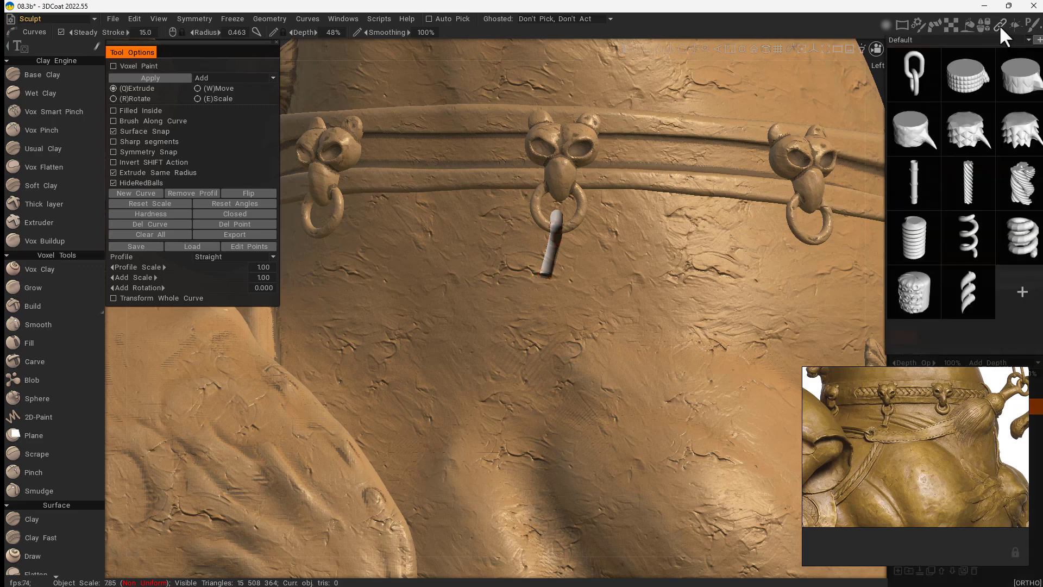
left_click(1029, 39)
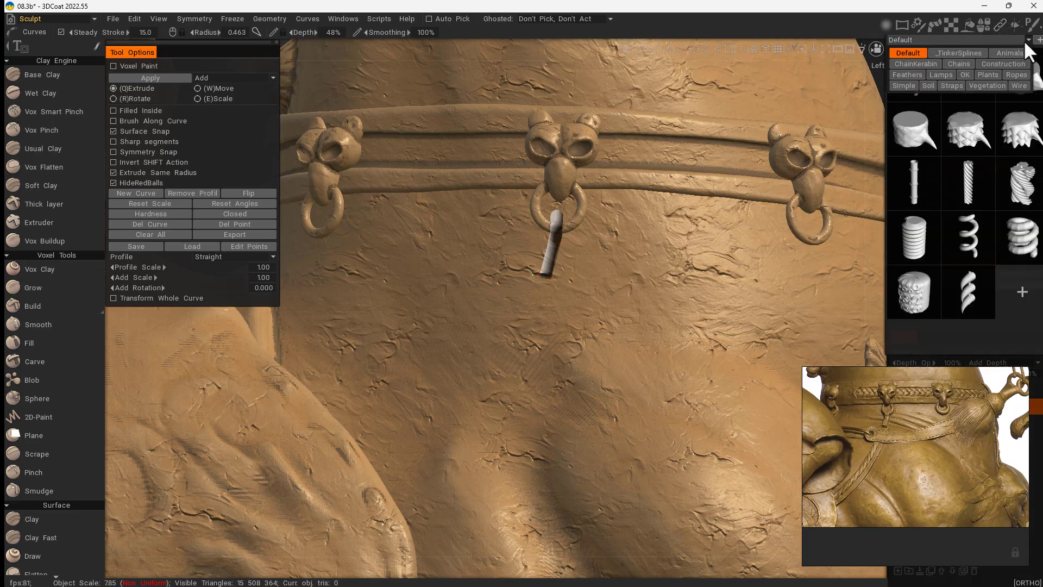
left_click(972, 55)
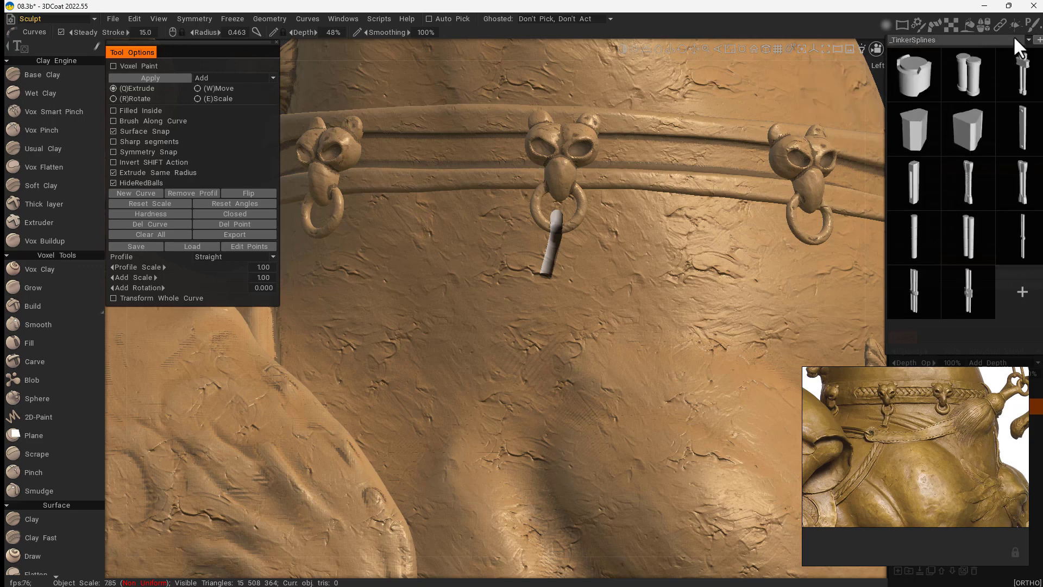
left_click(1028, 40)
left_click(1012, 54)
left_click(1028, 41)
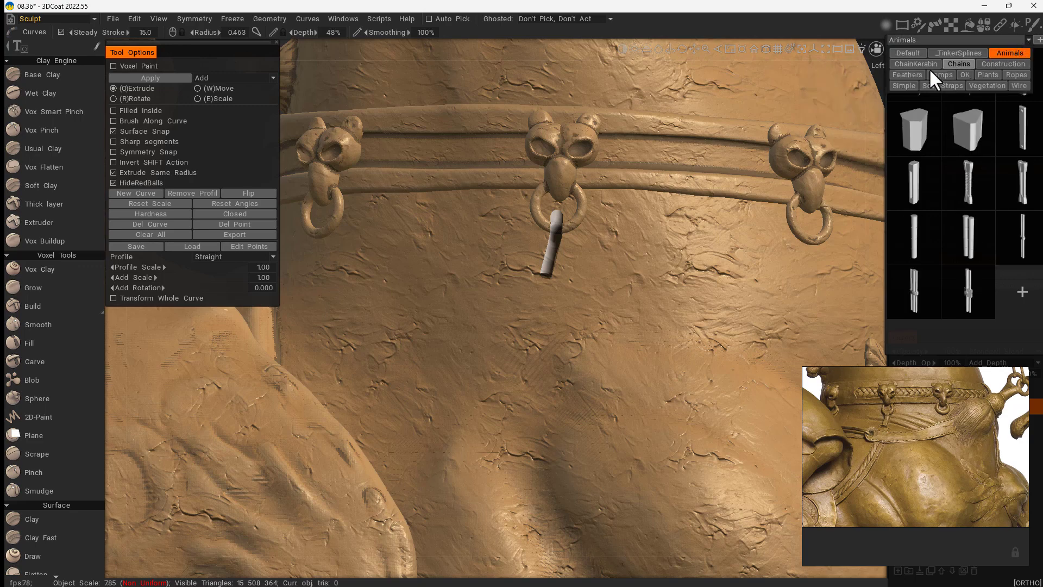
left_click(931, 68)
mouse_move(1000, 25)
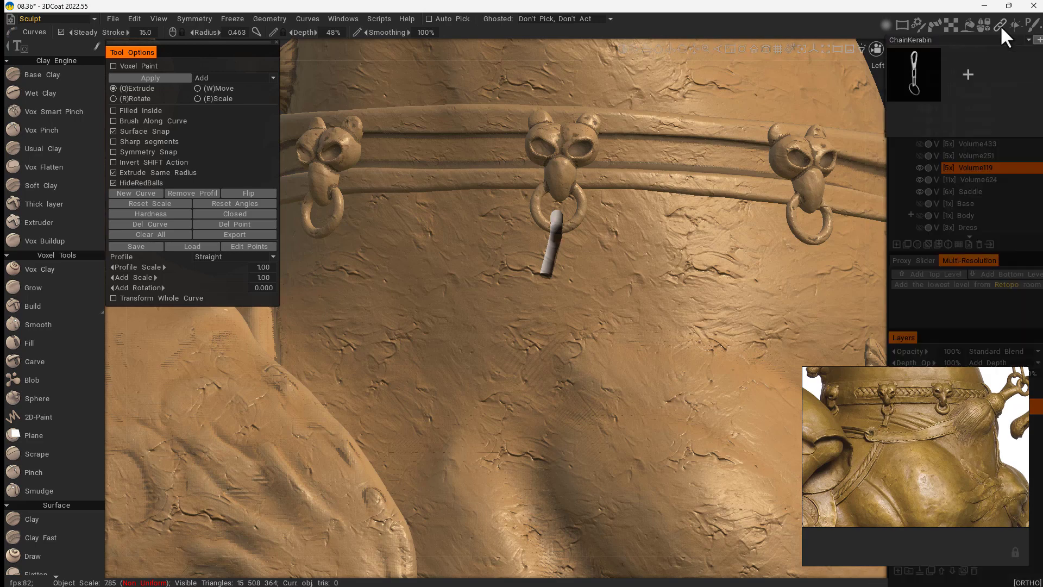
left_click(1029, 40)
left_click(969, 62)
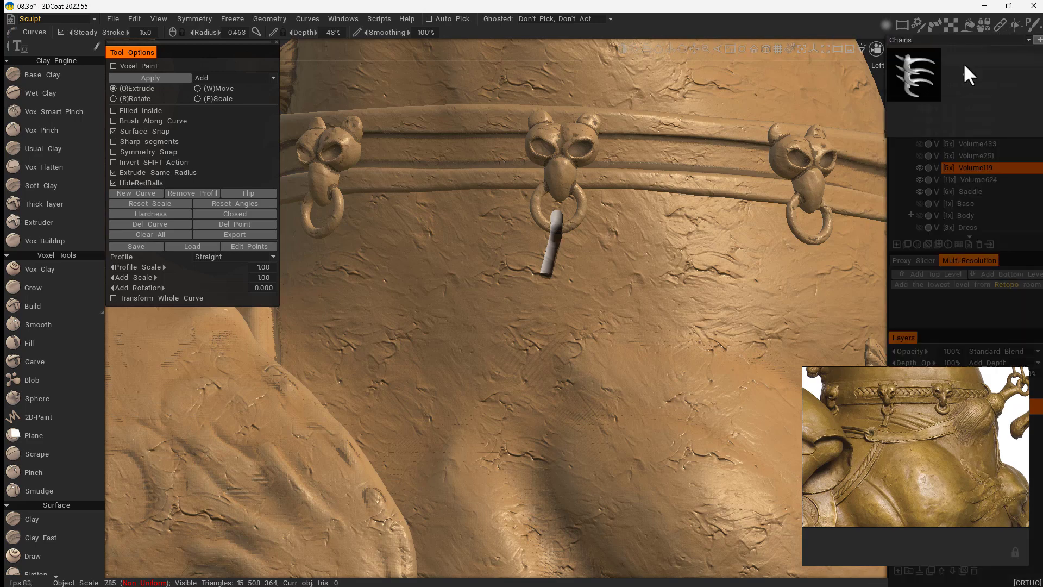
mouse_move(1000, 23)
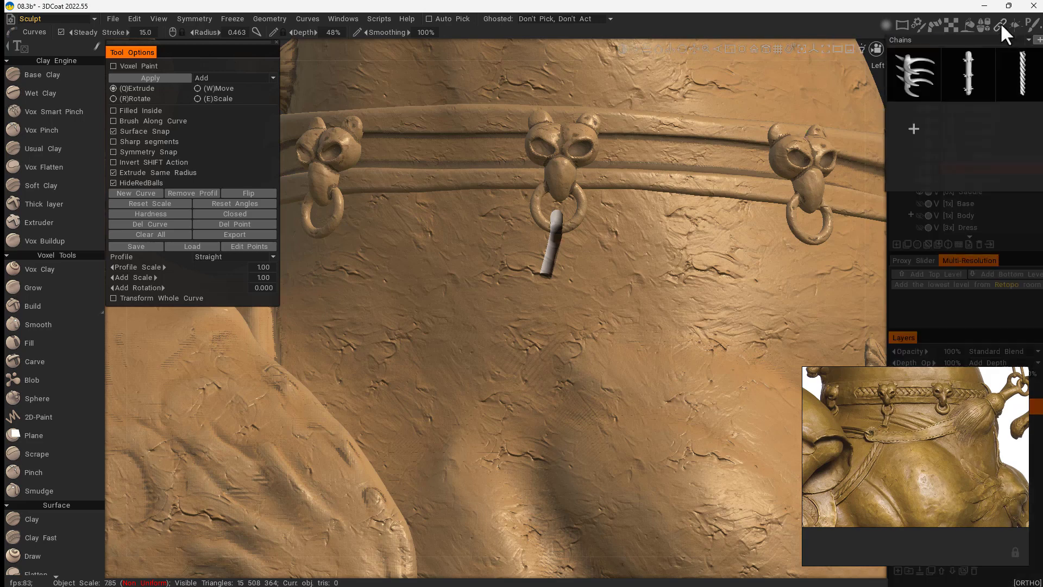
Step: Apply the flat plank profile from the Construction curve library to the curve below the middle ring
left_click(1028, 40)
left_click(997, 62)
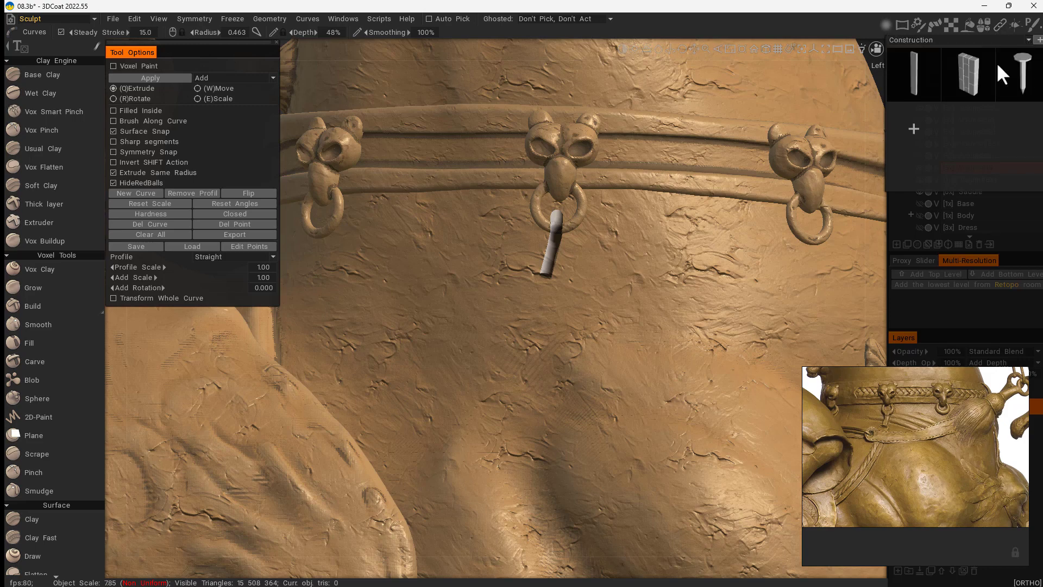
mouse_move(998, 29)
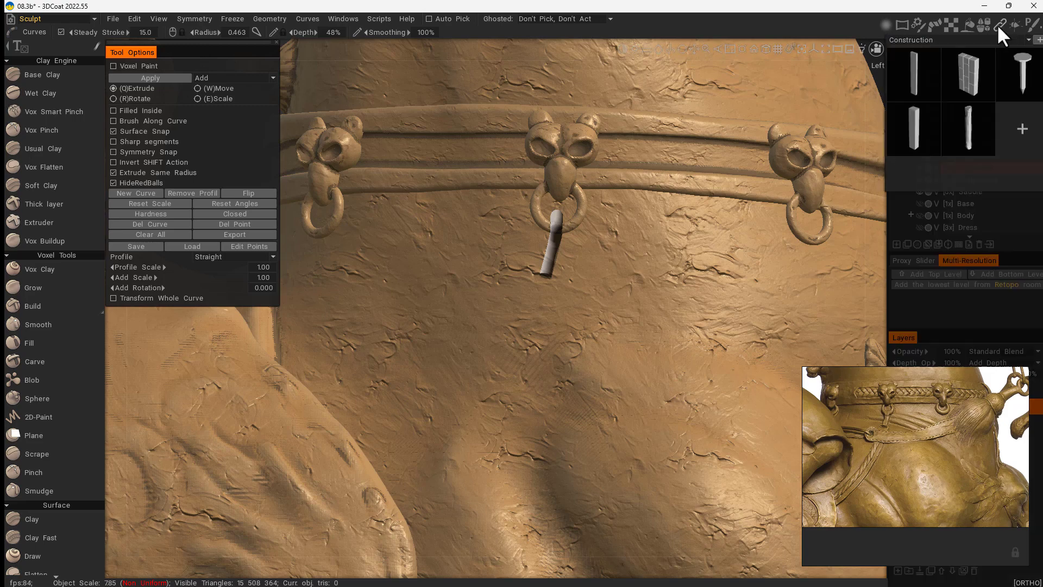
left_click(914, 73)
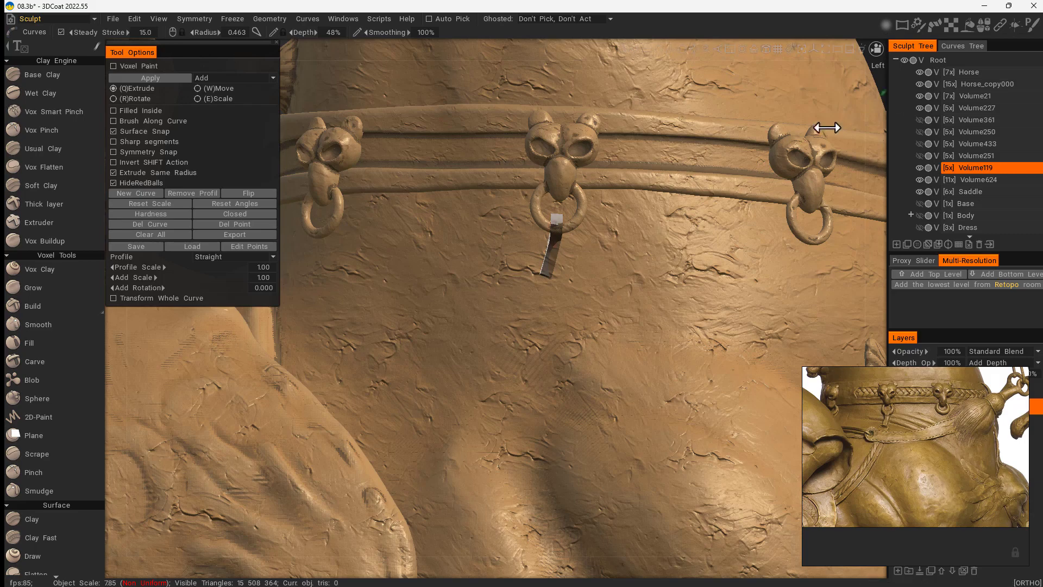
Step: Try to reposition the upper points of the plank curve around the middle ring
left_click_drag(618, 322, 624, 237, "alt")
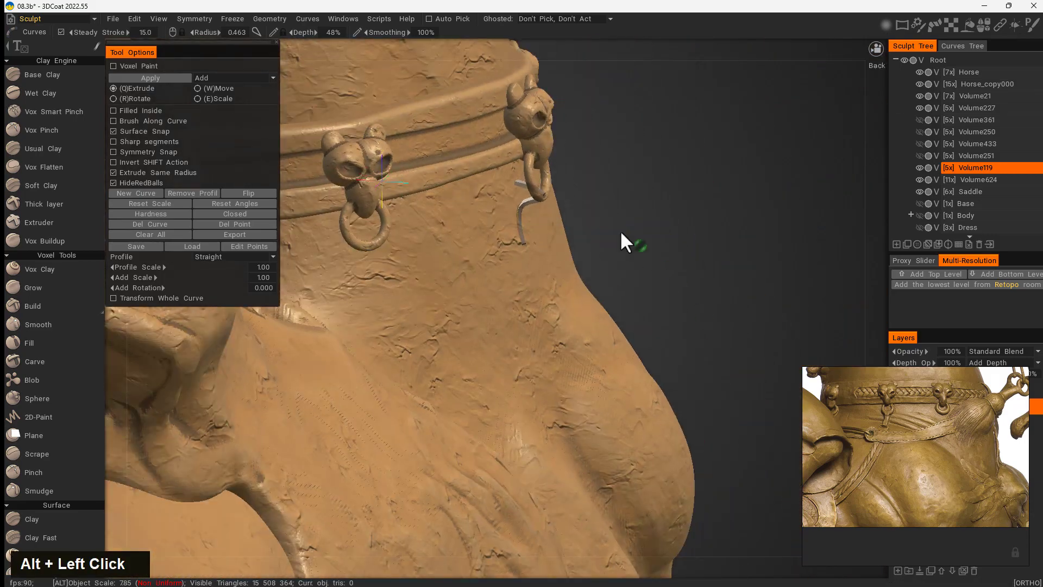
right_click_drag(624, 238, 613, 227, "alt")
middle_click_drag(612, 224, 657, 215, "alt")
left_click_drag(658, 215, 533, 266, "alt")
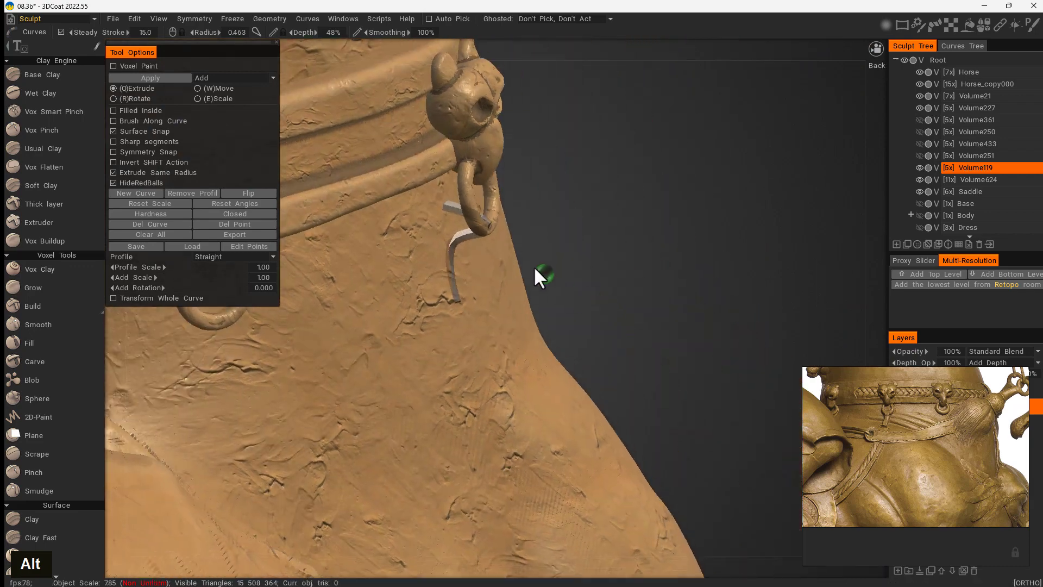
left_click(445, 207)
left_click_drag(531, 211, 496, 309)
key("ctrl+z")
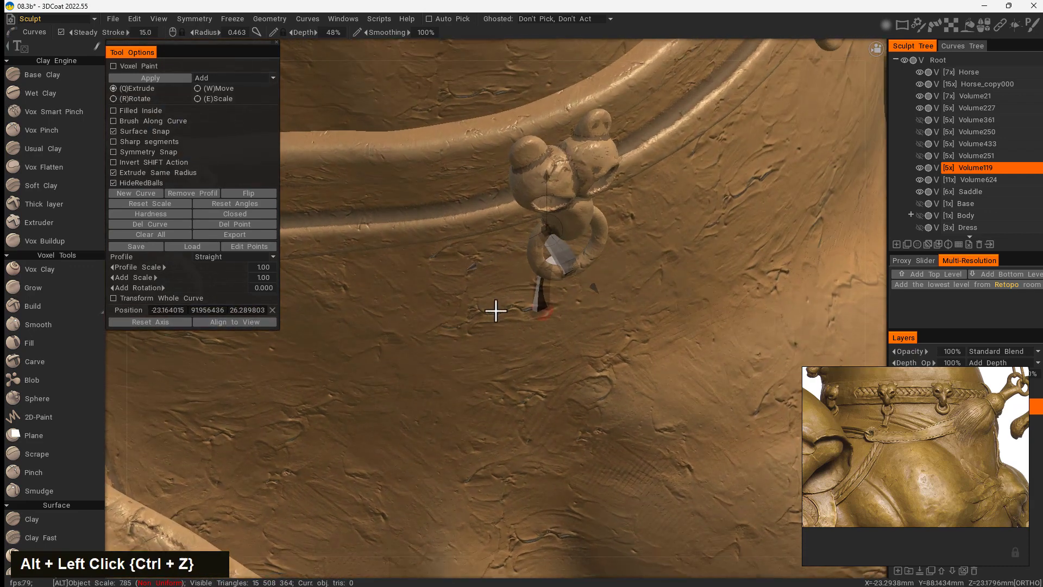
left_click_drag(594, 289, 646, 295)
key("ctrl+z")
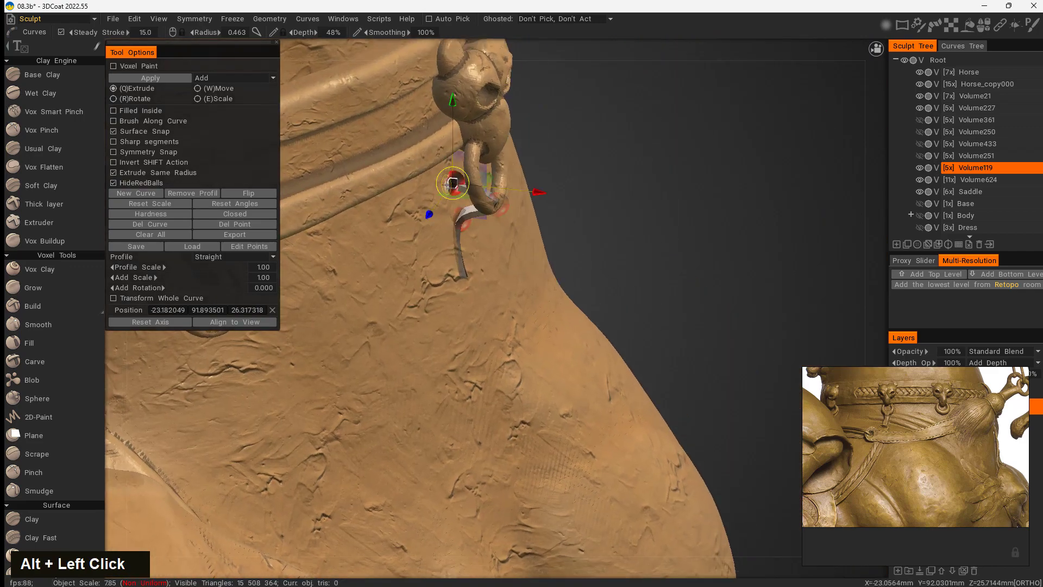
middle_click_drag(452, 184, 490, 209)
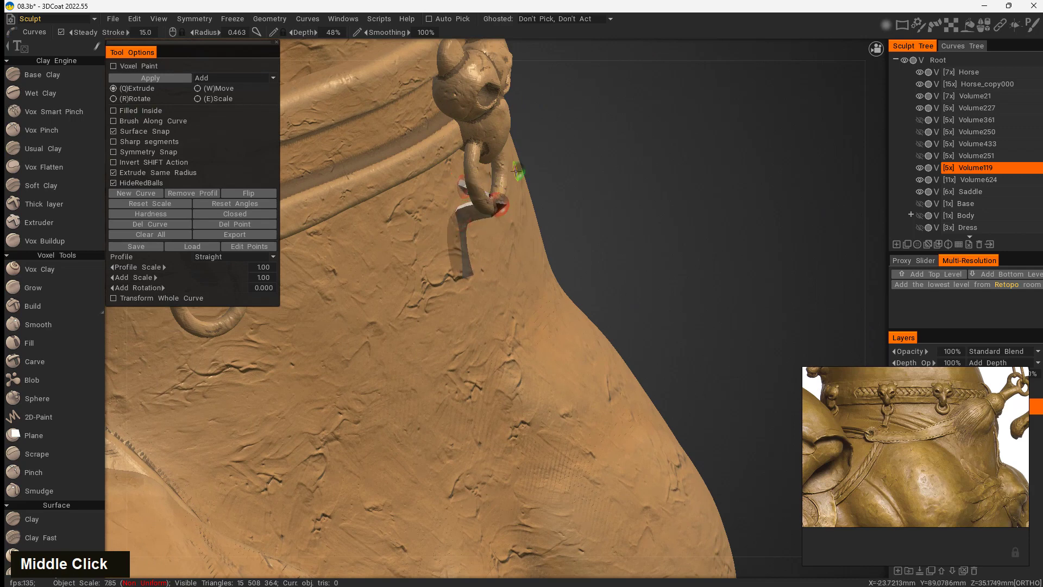
Step: Undo the point edits, the plank profile and the curve hanging from the middle ring
key("ctrl+z")
key("ctrl+z")
key("ctrl+z")
key("ctrl+z")
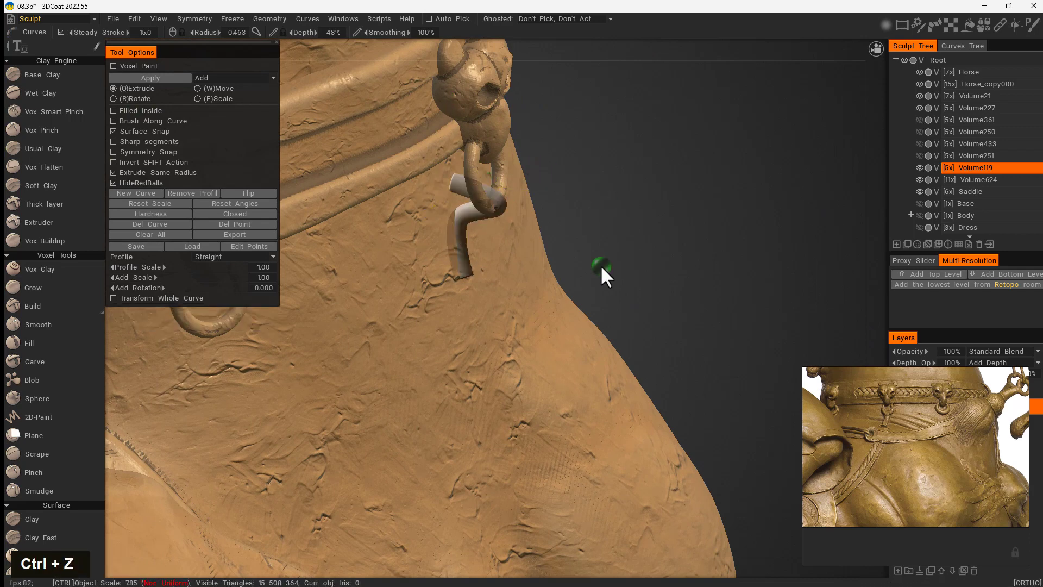
mouse_move(598, 254)
left_mouse_down("alt")
mouse_move(612, 294)
mouse_move(588, 268)
left_mouse_up("alt")
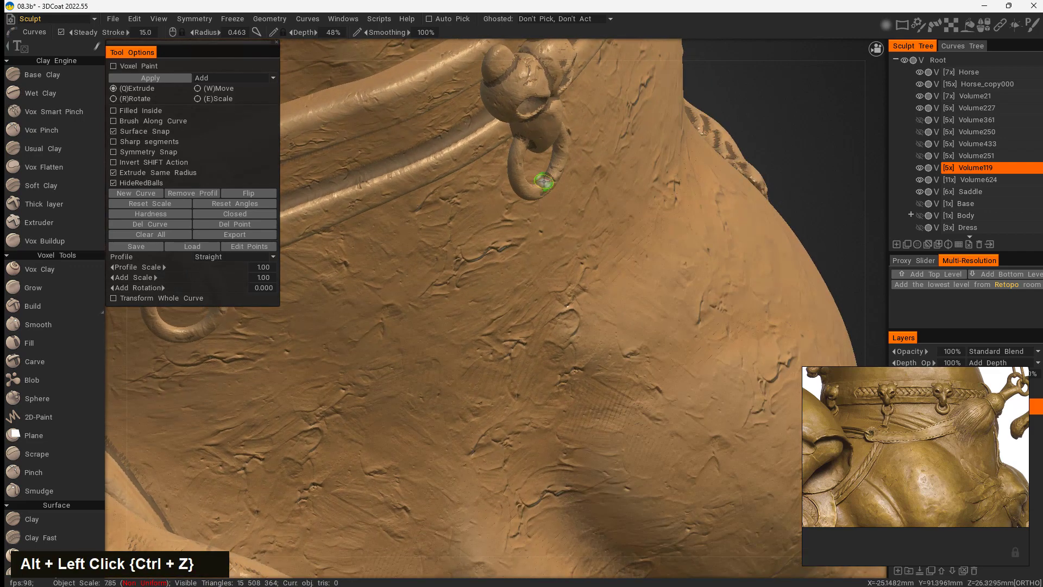
Step: Draw a new curve from the bottom of the middle ring down the chest, with a radius of 0.463
mouse_move(615, 284)
left_mouse_down("alt")
mouse_move(578, 203)
mouse_move(652, 233)
left_mouse_up("alt")
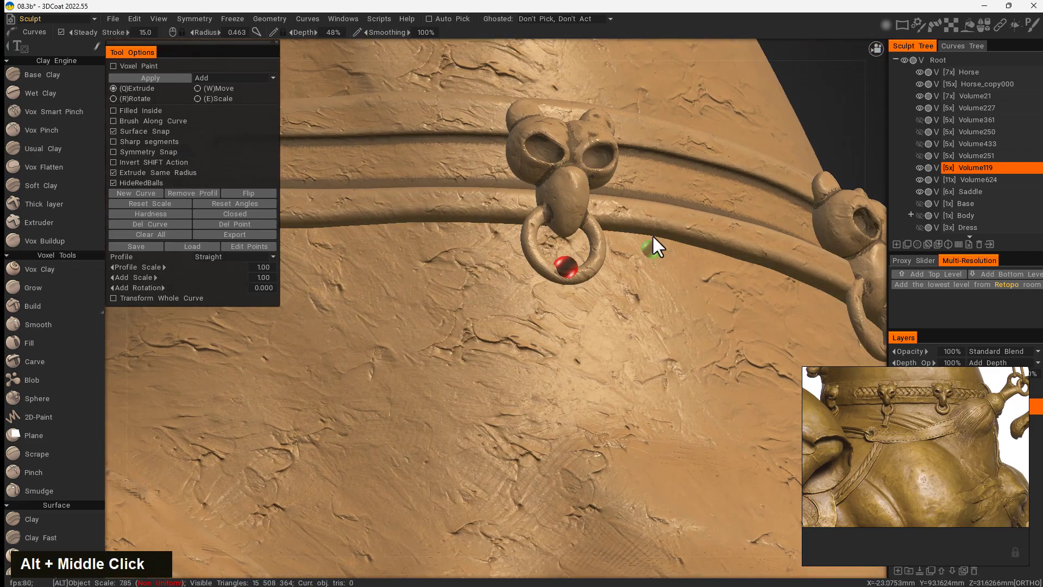
middle_click_drag(652, 234, 652, 120, "alt")
left_click_drag(561, 170, 650, 284, "alt")
right_click_drag(649, 284, 621, 236, "alt")
left_click_drag(621, 235, 561, 252, "alt")
left_click_drag(547, 327, 557, 402, "alt")
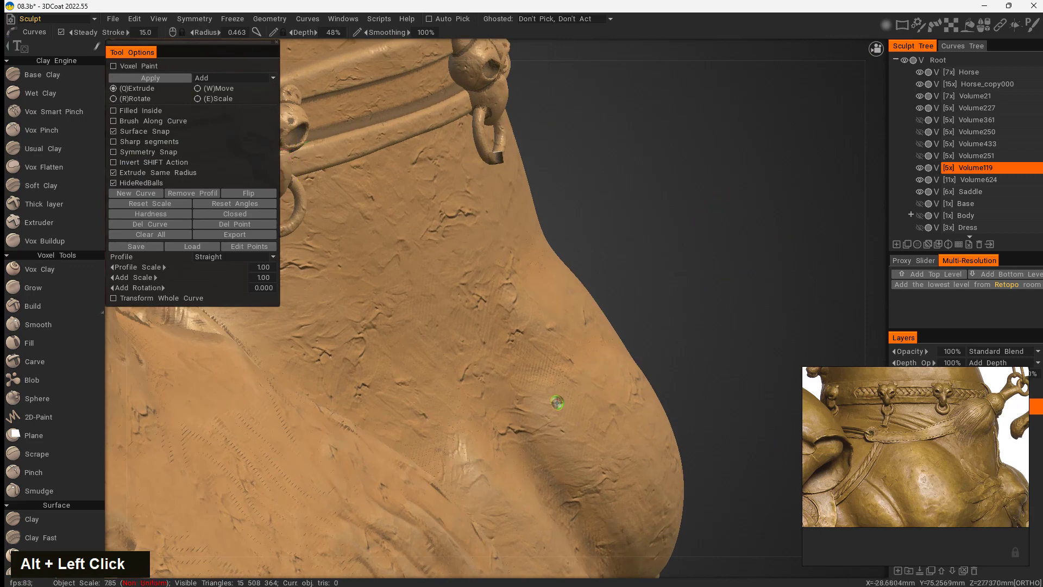
left_click_drag(589, 237, 528, 296, "alt")
left_click(525, 300)
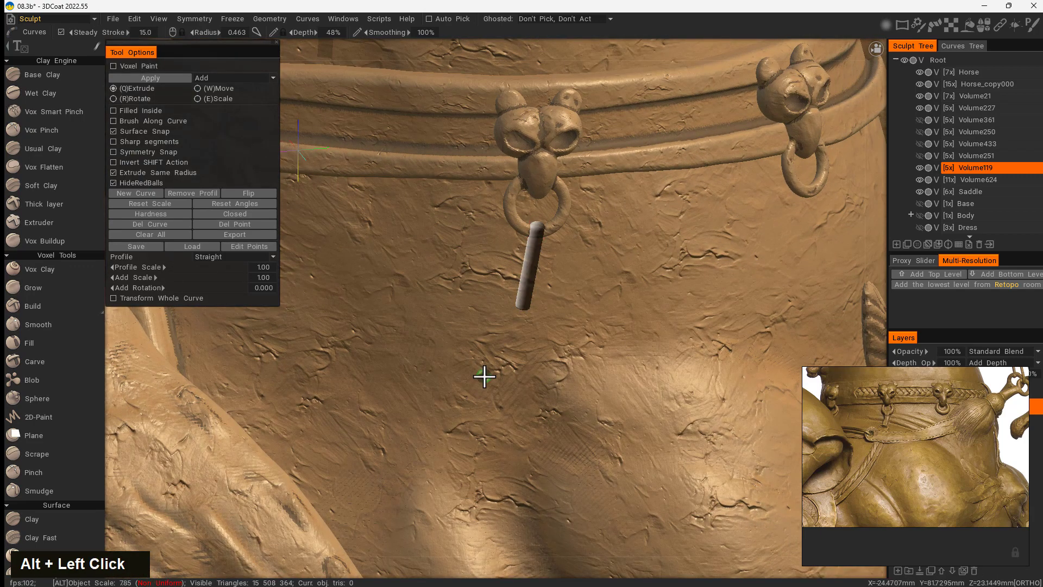
Step: Move the curve's middle and lower points sideways and away from the chest so it hangs nearly straight below the ring
left_click_drag(484, 373, 516, 218, "alt")
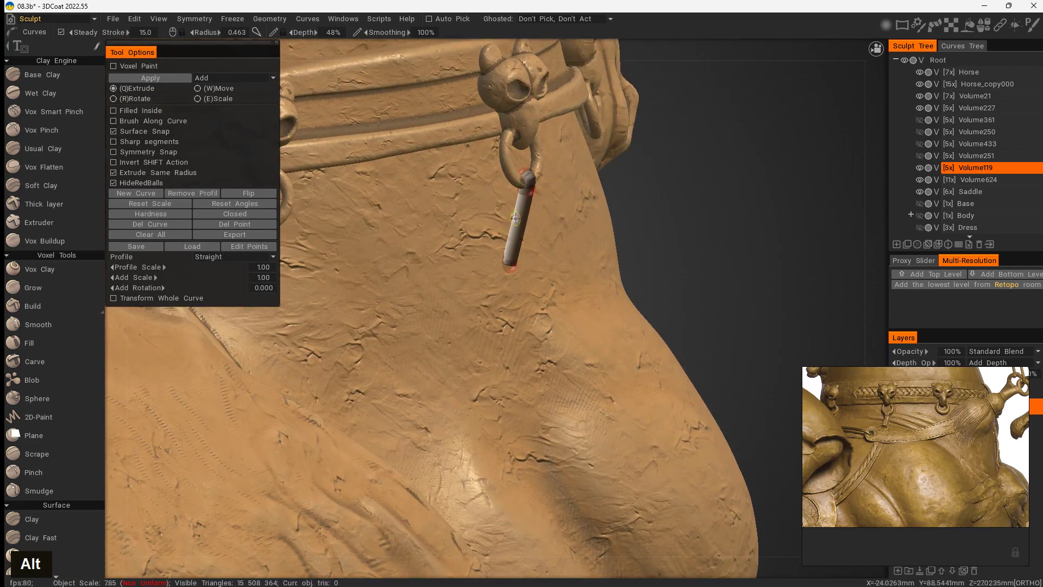
left_click_drag(501, 334, 432, 200, "alt")
left_click_drag(517, 198, 553, 205)
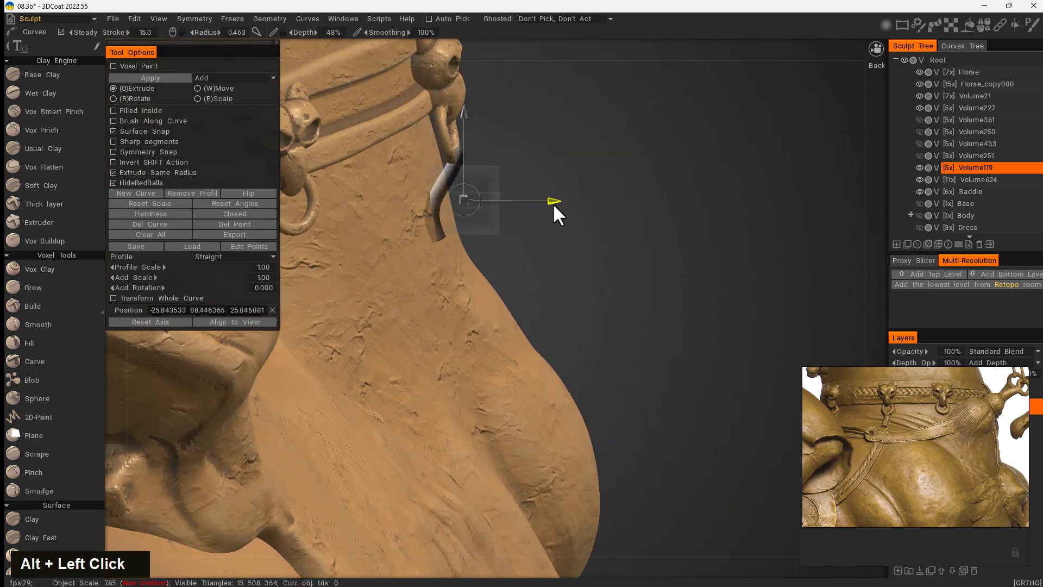
left_click(440, 240)
left_click_drag(526, 240, 537, 341)
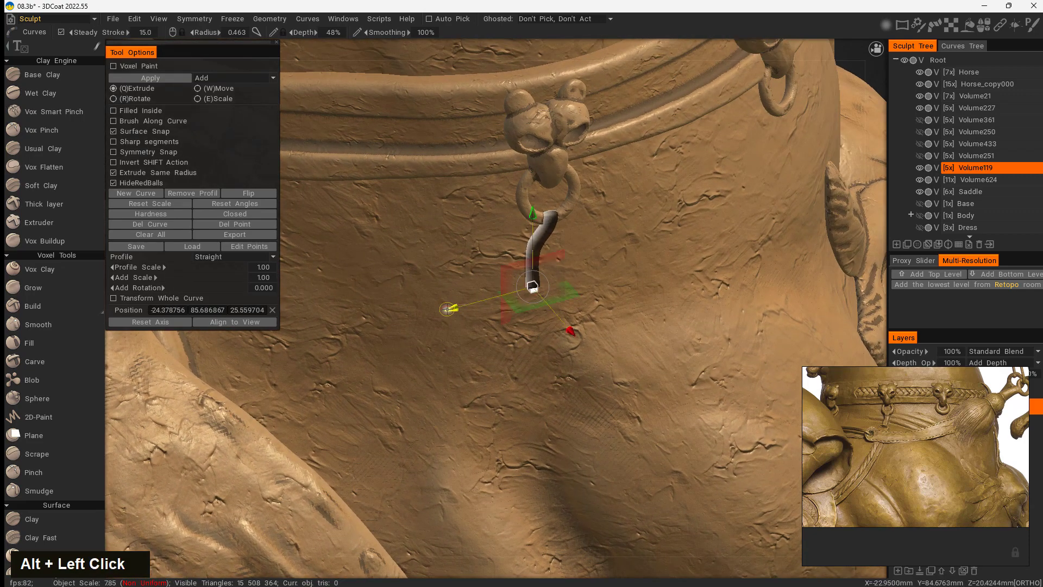
left_click_drag(453, 308, 463, 306)
left_click(532, 251)
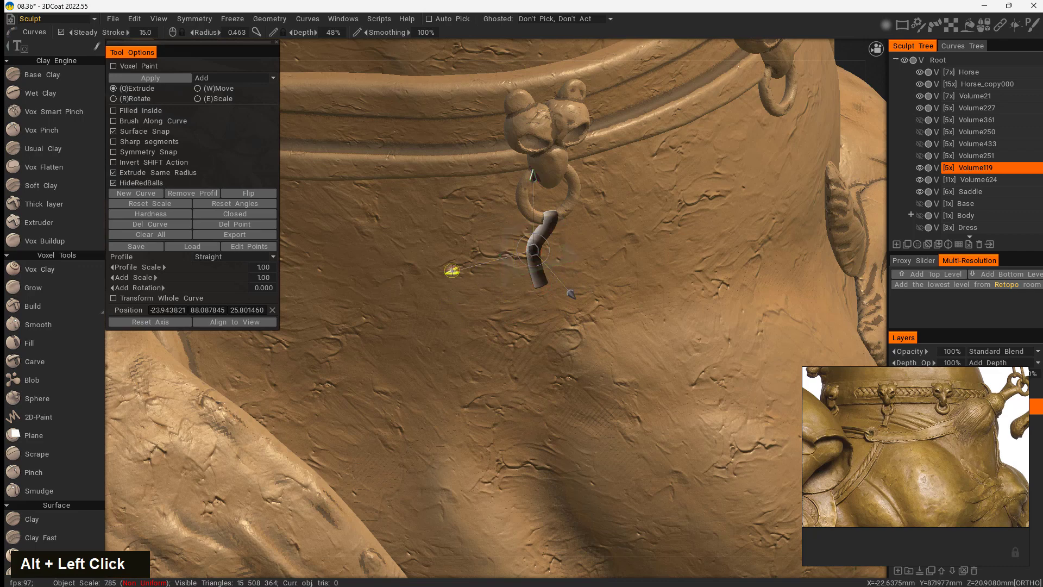
left_click_drag(452, 271, 466, 268)
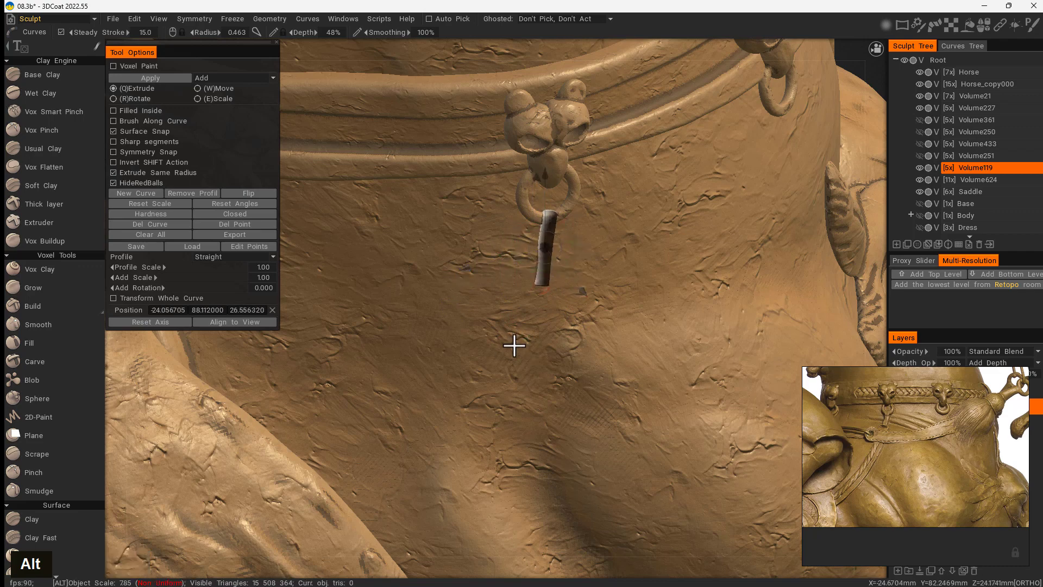
Step: Turn off Surface Snap and shift the curve's middle and lower points along X to follow the chest
left_click_drag(514, 346, 635, 356, "alt")
left_click(150, 132)
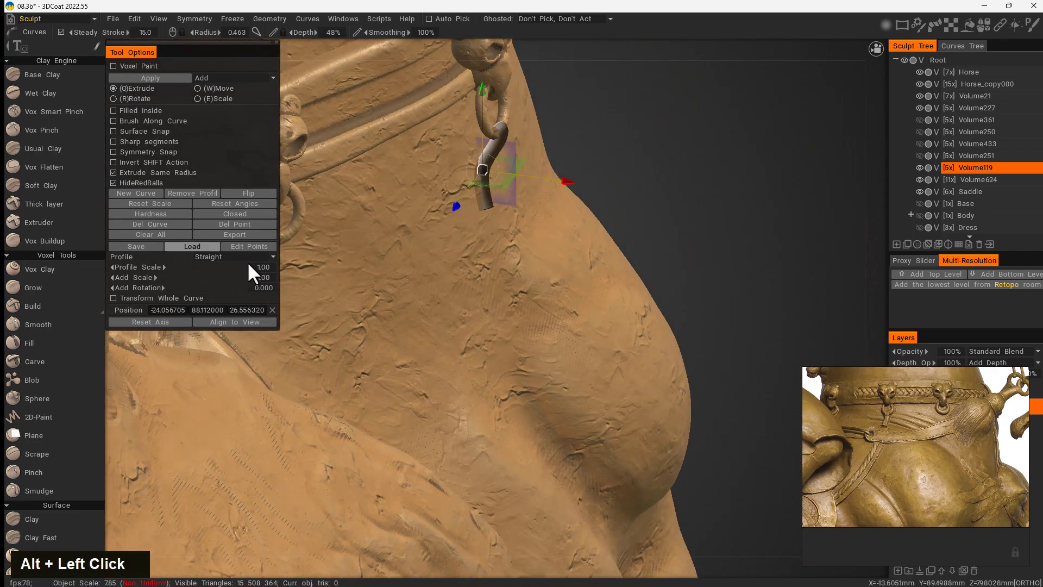
left_click_drag(569, 181, 400, 465)
middle_click_drag(400, 465, 418, 415, "alt")
left_click_drag(309, 442, 317, 435)
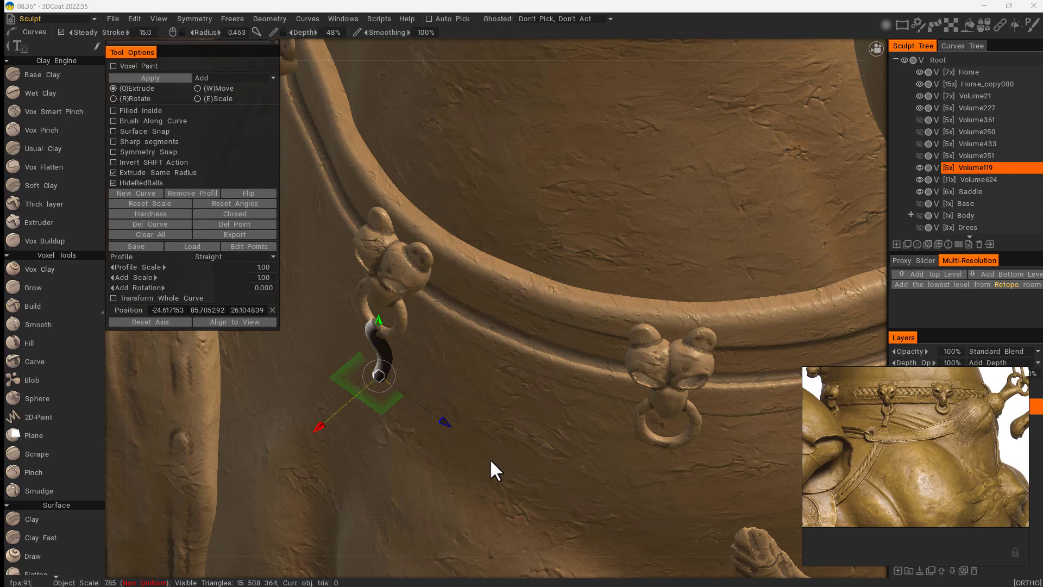
Step: Nudge the curve's lower end point sideways to a Z position of about 26.236
left_click_drag(487, 475, 575, 447, "alt")
middle_click_drag(575, 448, 595, 382, "alt")
left_click_drag(596, 383, 578, 325, "alt")
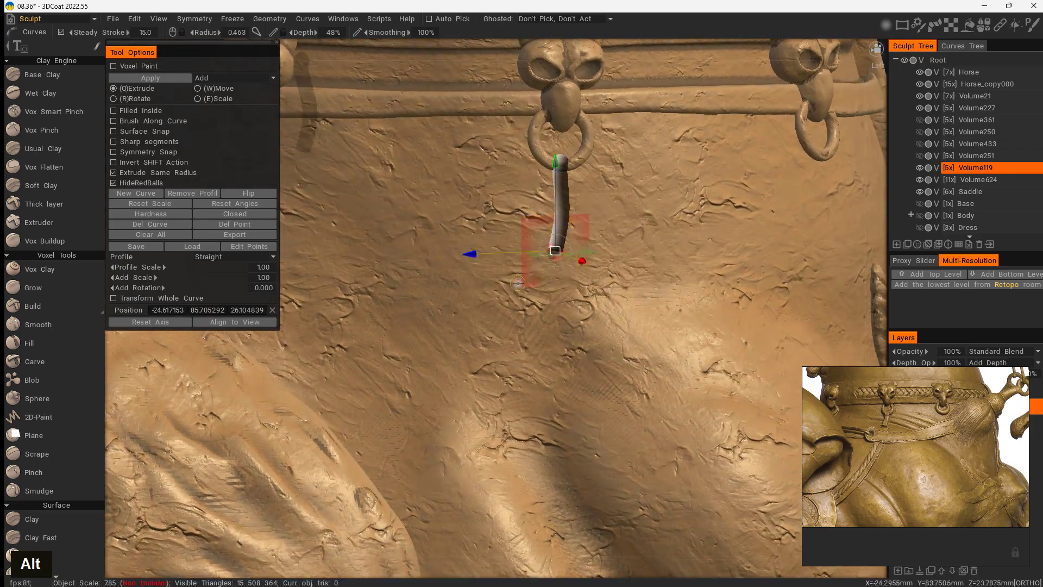
left_click_drag(470, 254, 472, 254)
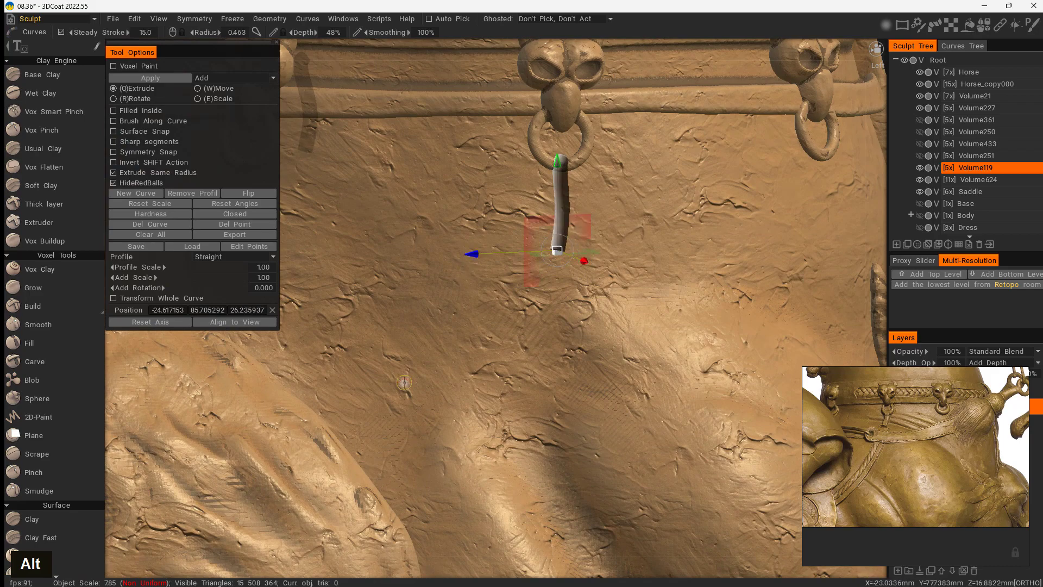
left_click_drag(404, 382, 589, 368, "alt")
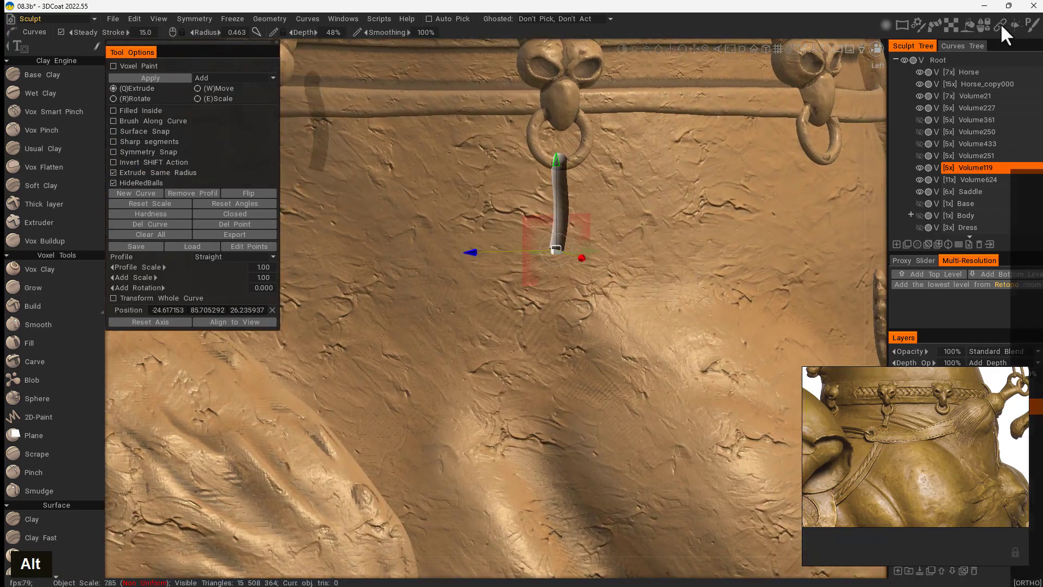
Step: Apply the flat plank profile from the curve library to the curve below the middle ring
mouse_move(1000, 23)
left_click(912, 73)
left_click_drag(565, 342, 594, 167, "alt")
right_click_drag(593, 166, 686, 210, "alt")
left_click_drag(687, 210, 555, 239, "alt")
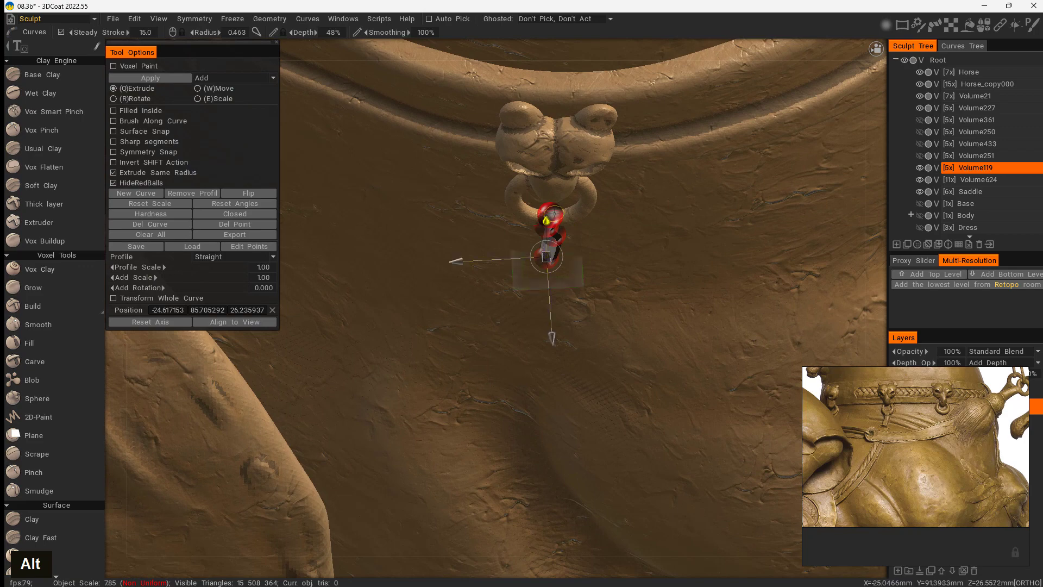
left_click_drag(541, 294, 589, 198, "alt")
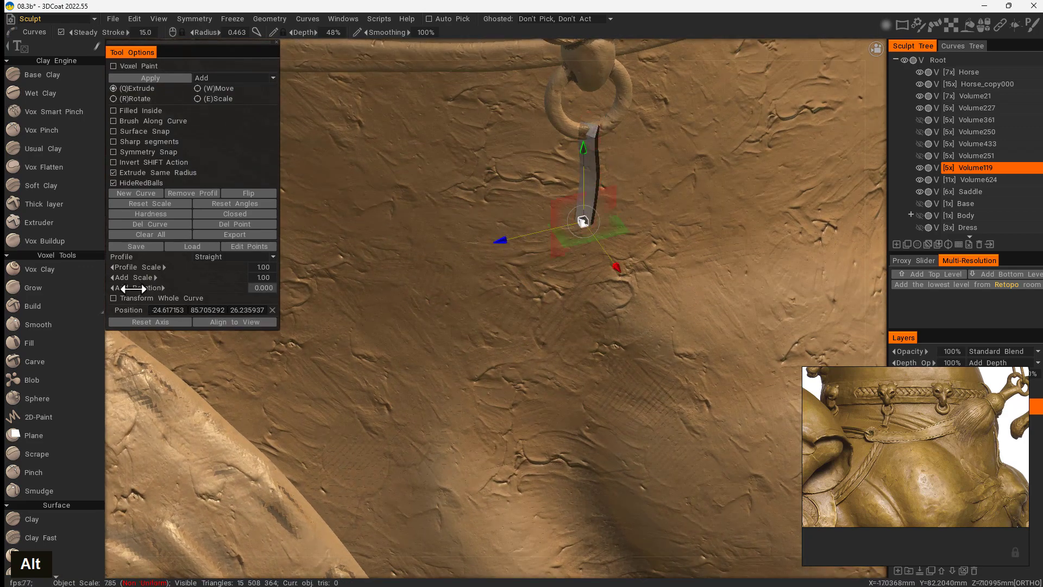
Step: Deselect the curve's end point and rotate the strap profile with Add Rotation
mouse_move(137, 289)
left_mouse_down()
mouse_move(157, 289)
mouse_move(142, 292)
left_mouse_up()
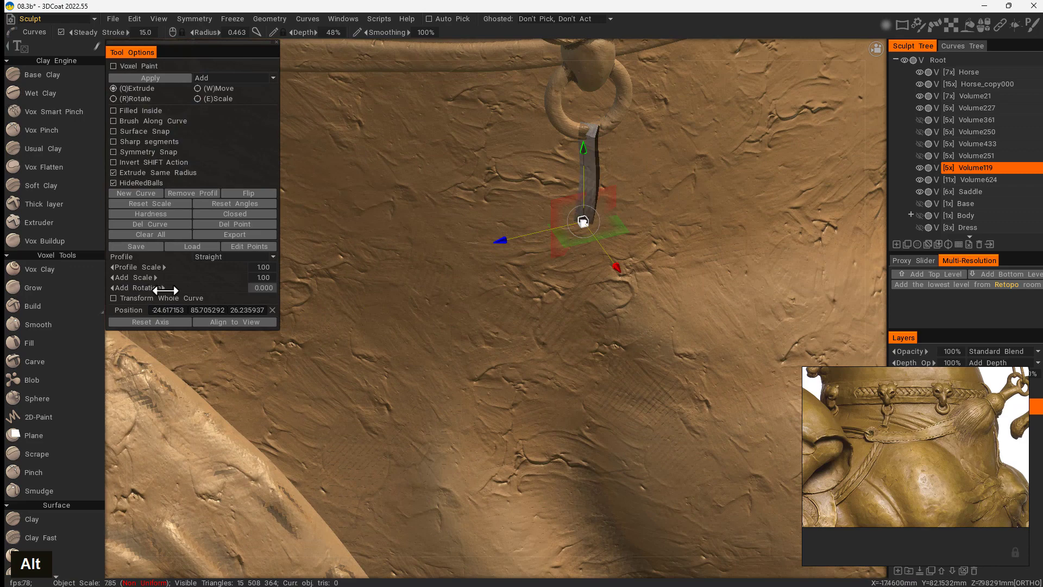
middle_click(595, 124)
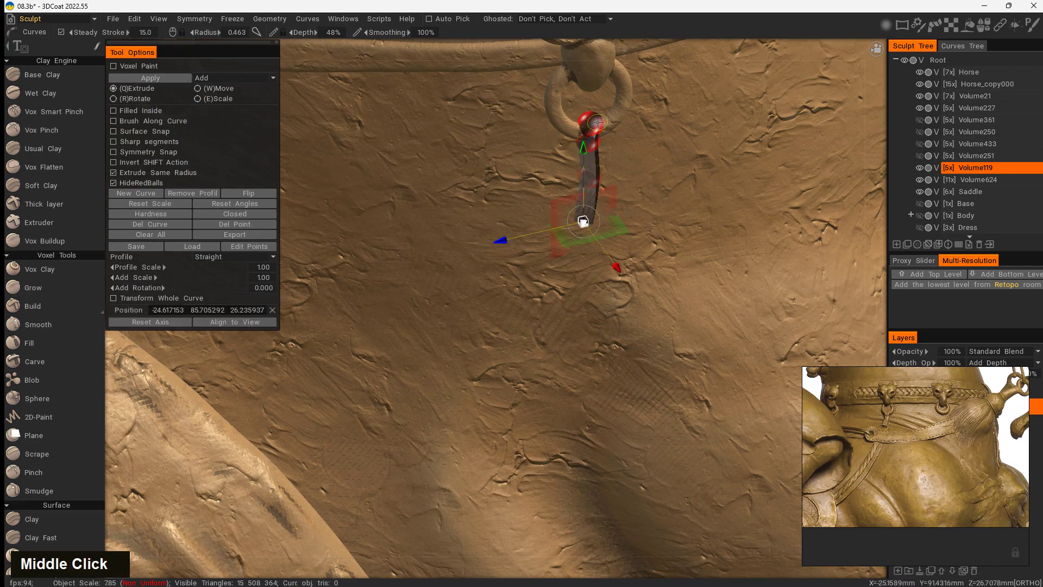
right_click(593, 123)
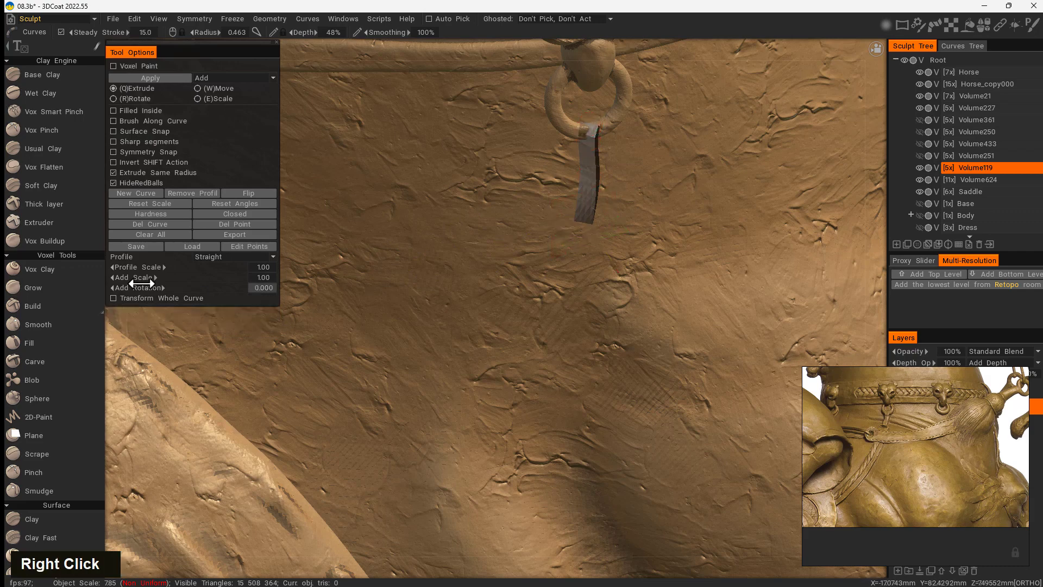
left_click_drag(500, 276, 534, 256, "alt")
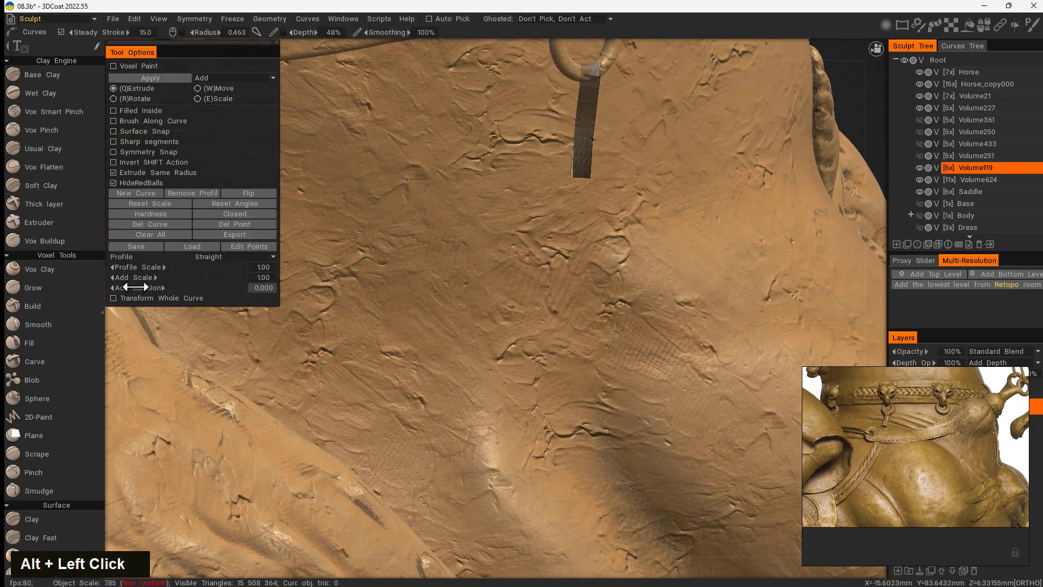
left_click_drag(134, 287, 149, 286)
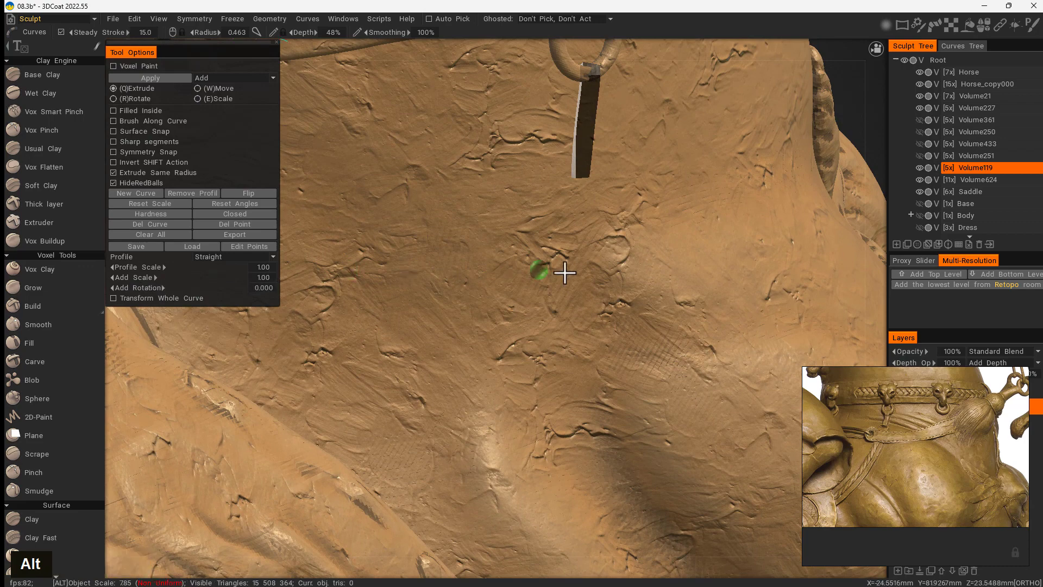
Step: Adjust the rotation at the strap's top point and move that point to about -25.185, 91.876, 26.366 inside the ring
left_click_drag(565, 273, 413, 246, "alt")
middle_click_drag(412, 246, 613, 303, "alt")
mouse_move(613, 303)
left_mouse_down("alt")
mouse_move(559, 326)
mouse_move(455, 264)
left_mouse_up("alt")
left_click(455, 264)
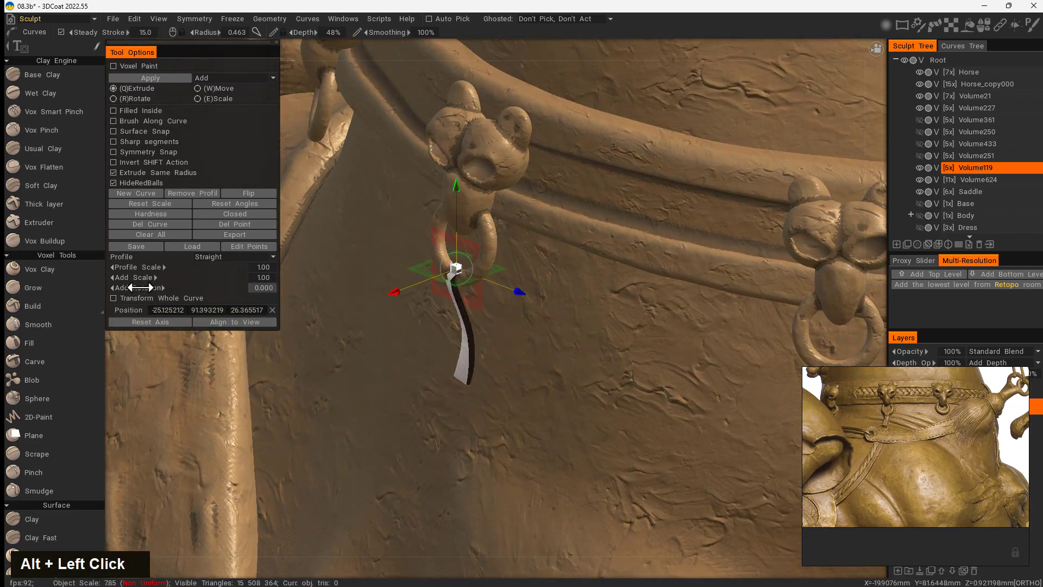
left_click_drag(163, 288, 163, 288)
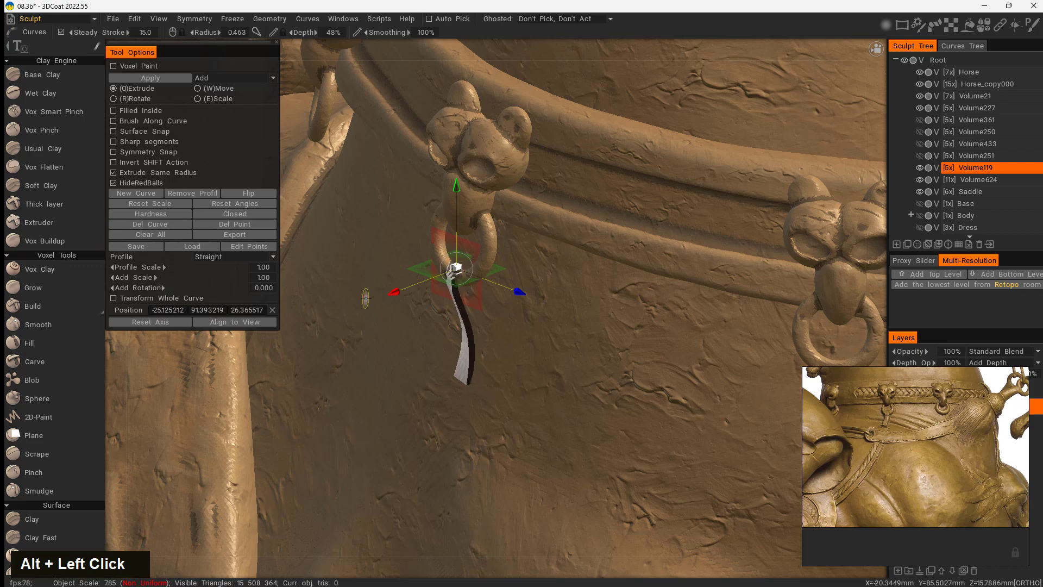
left_click_drag(395, 293, 394, 293)
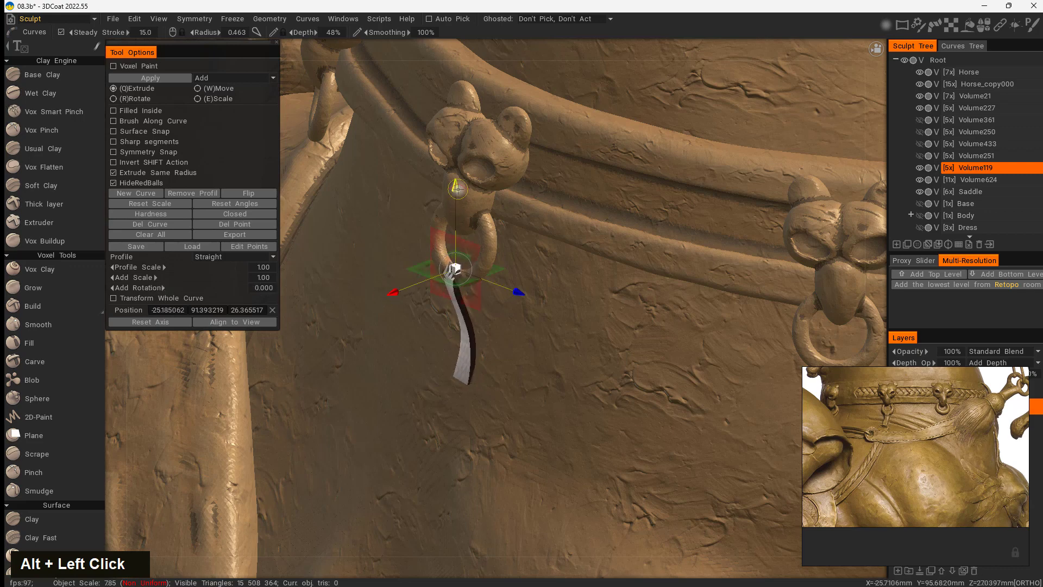
left_click_drag(455, 188, 455, 177)
Step: Select the strap's middle point and the point just inside the ring, and adjust the strap's bend below the ring
left_click_drag(435, 327, 621, 205, "alt")
middle_click_drag(621, 205, 579, 275, "alt")
left_click_drag(579, 274, 588, 143, "alt")
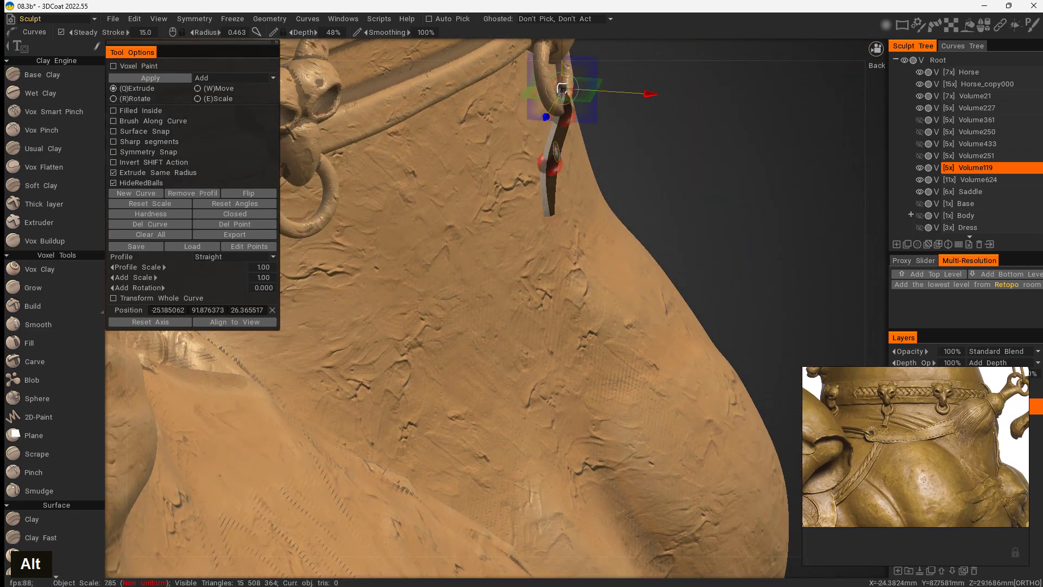
left_click(549, 163)
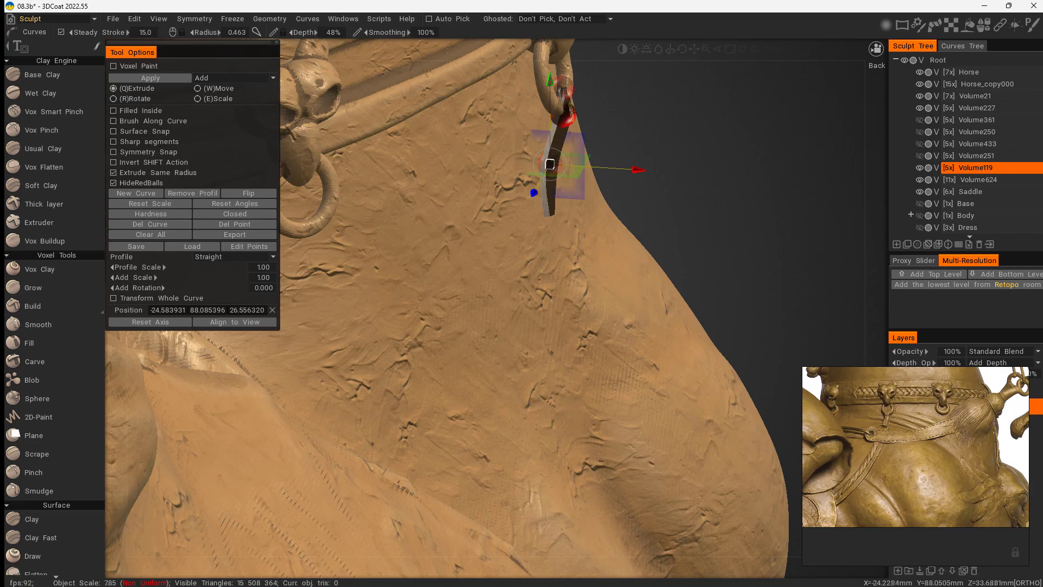
left_click_drag(625, 179, 664, 156, "alt")
middle_click_drag(664, 156, 598, 230, "alt")
left_click(580, 186)
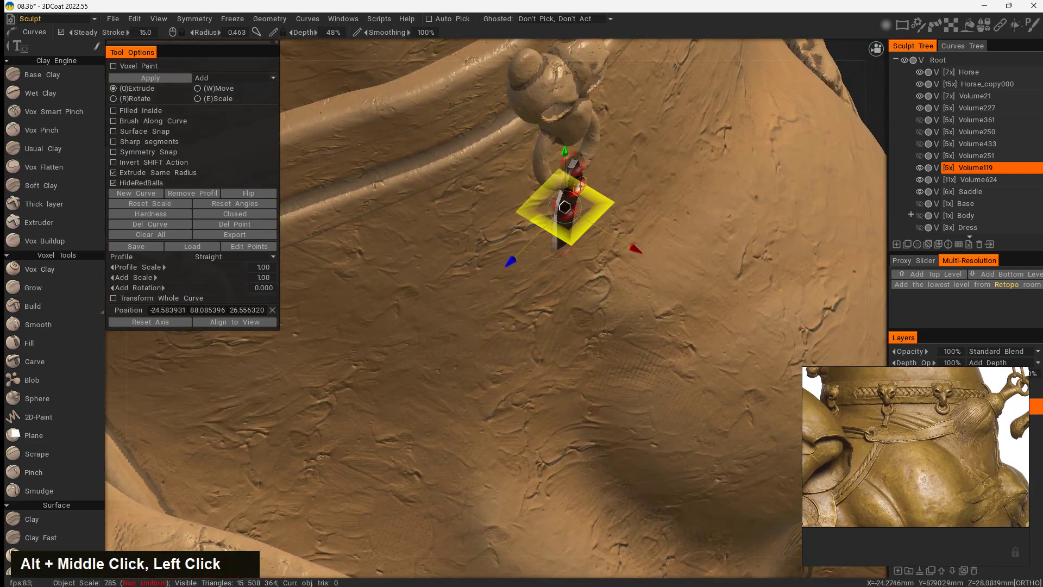
left_click_drag(580, 186, 525, 253, "alt")
middle_click_drag(633, 255, 647, 124, "alt")
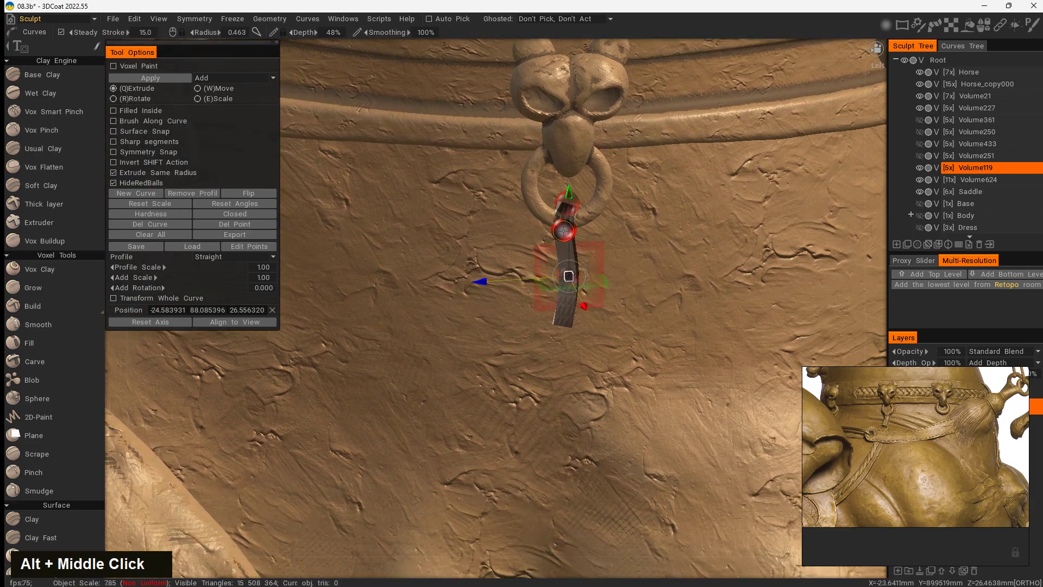
left_click_drag(569, 276, 366, 291)
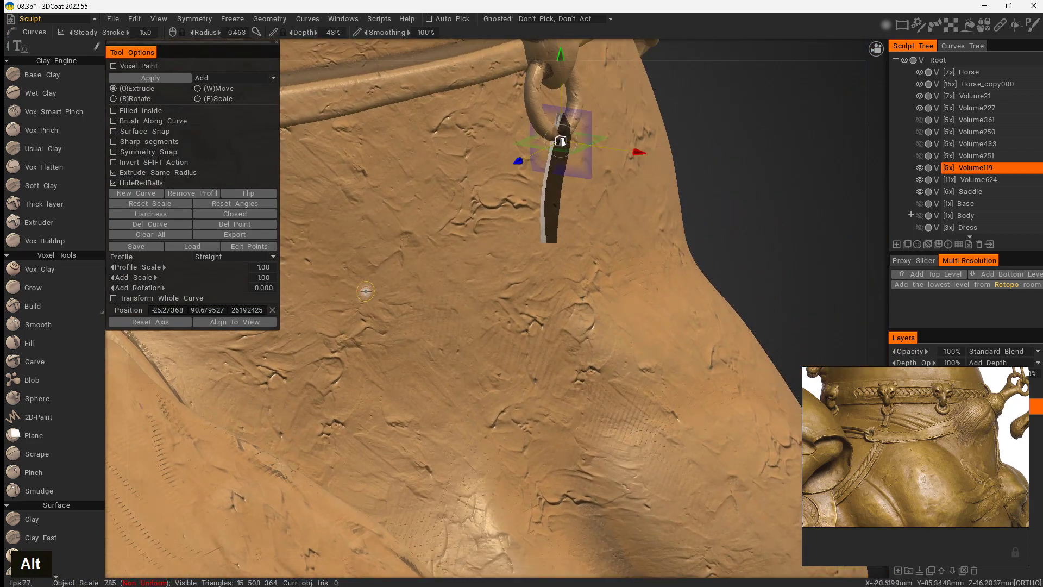
Step: Reposition the strap curve's point just below the middle ring to about -25.274, 90.280, 26.193
left_click(143, 291, "alt")
left_click_drag(533, 268, 576, 159, "alt")
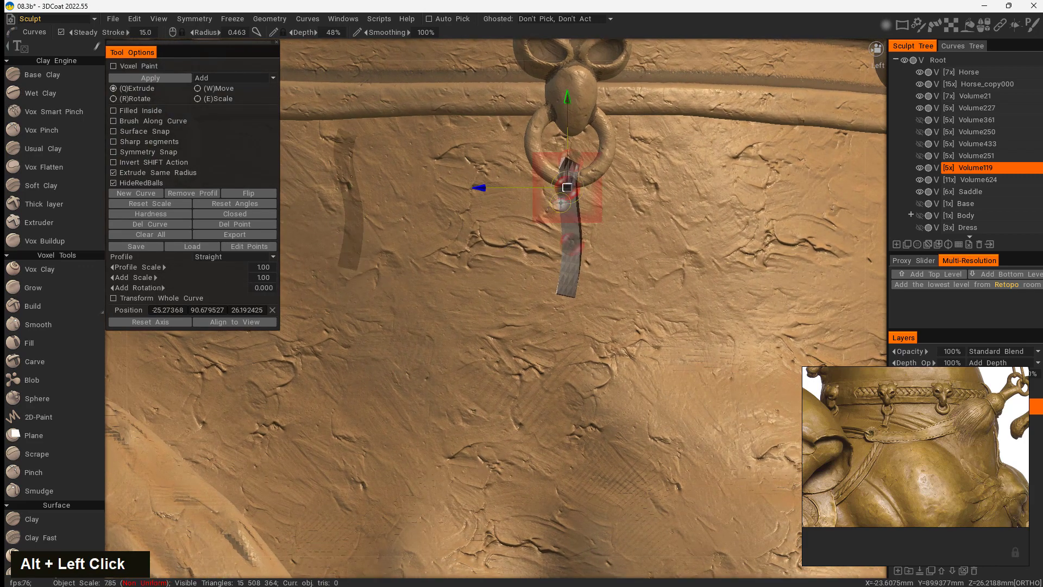
left_click_drag(568, 100, 569, 113)
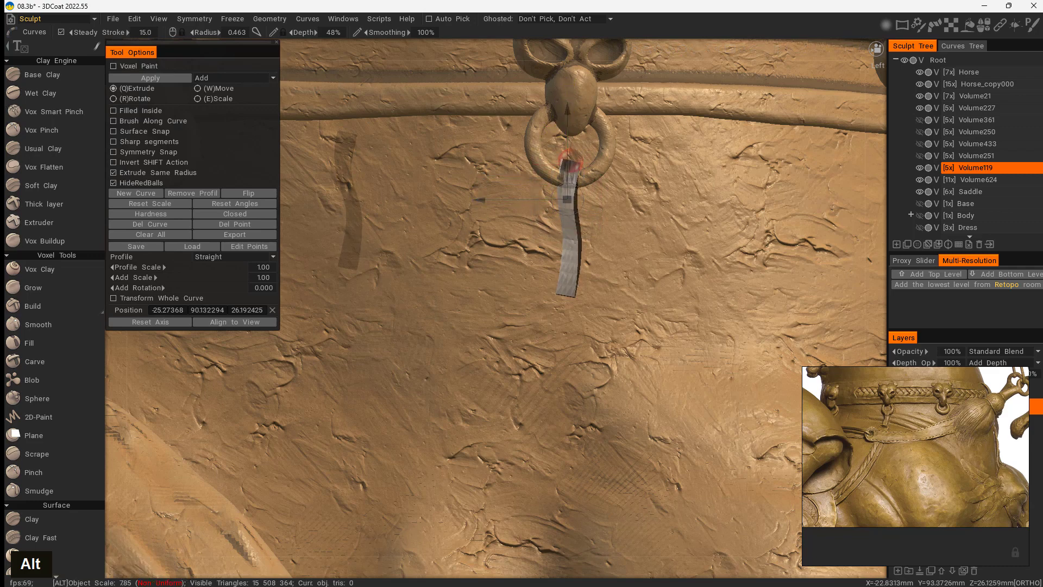
left_click_drag(554, 127, 632, 338, "alt")
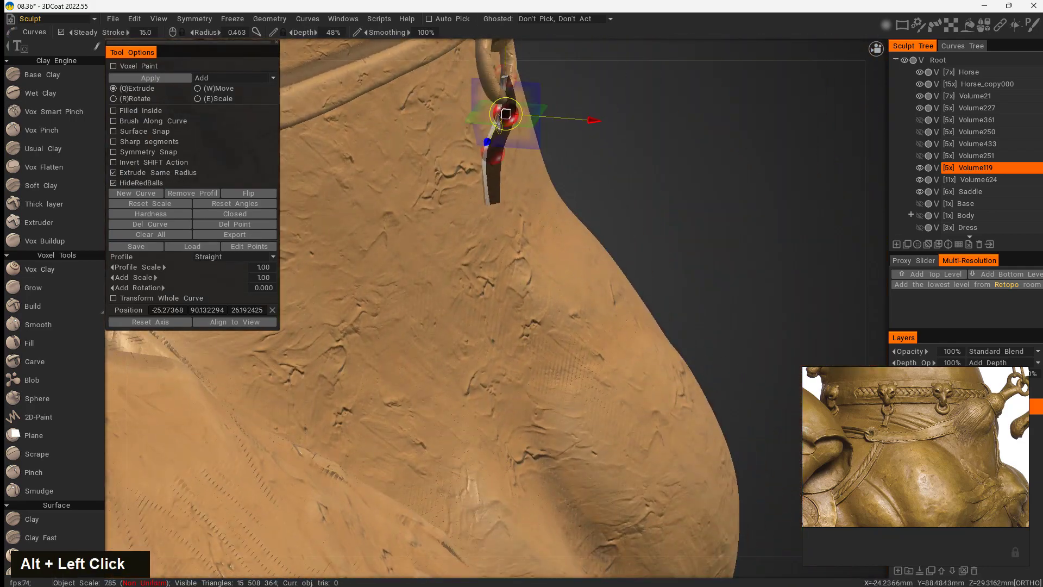
left_click_drag(484, 194, 533, 190, "alt")
middle_click_drag(533, 191, 606, 264, "alt")
left_click_drag(607, 265, 572, 204, "alt")
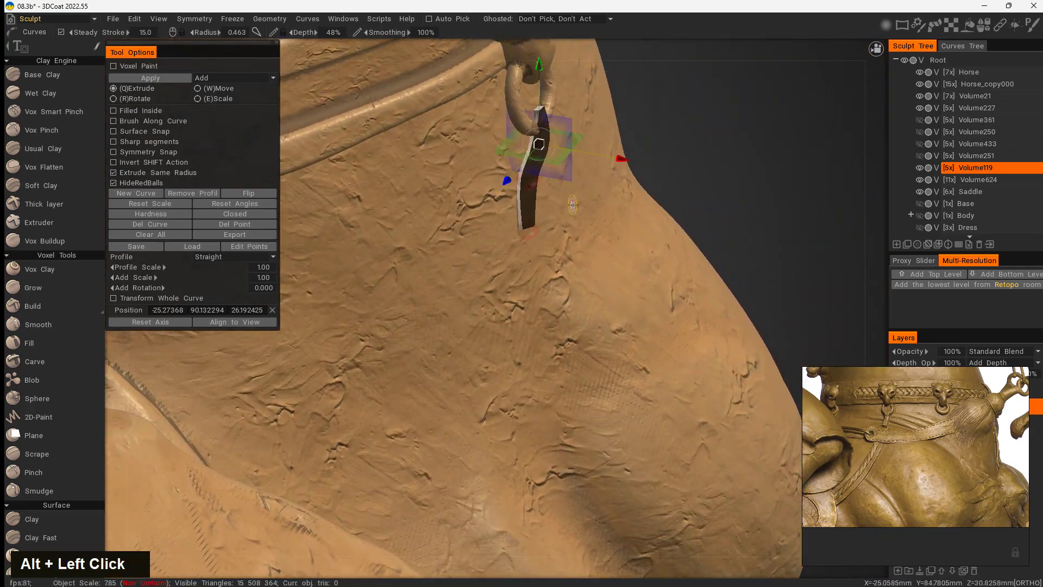
left_click_drag(546, 158, 547, 157)
left_click_drag(689, 191, 624, 158, "alt")
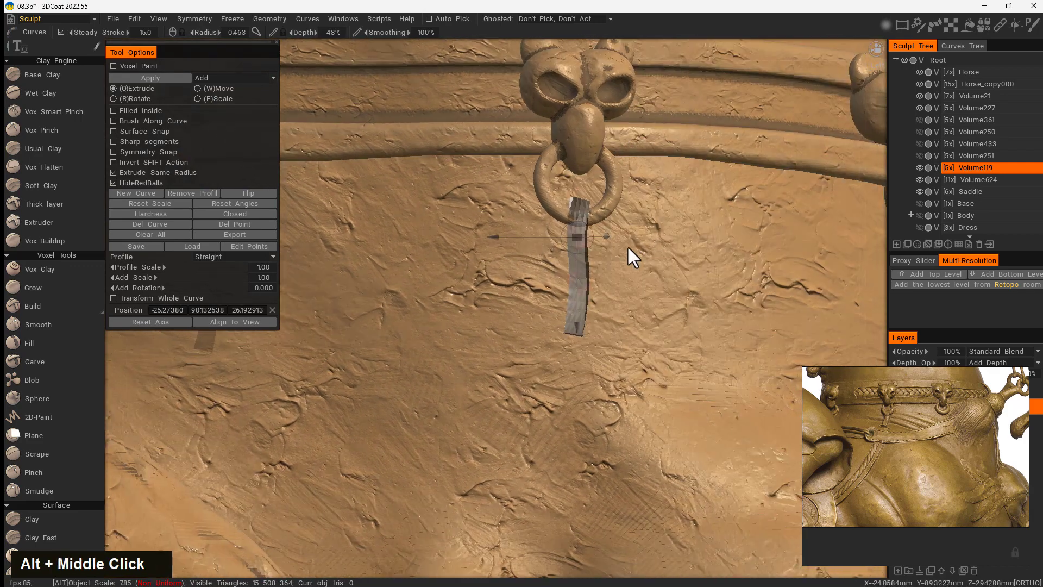
middle_click_drag(628, 252, 538, 286, "alt")
left_click_drag(543, 186, 544, 157)
left_click_drag(539, 245, 633, 291)
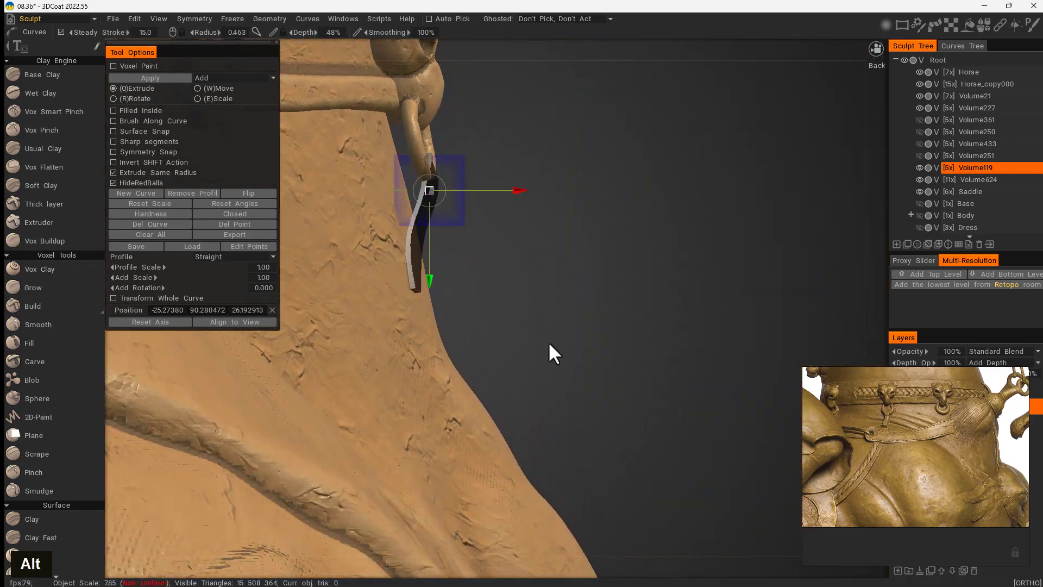
Step: Select the strap curve's lower middle point and move it to about -24.628, 88.106, 26.583
left_click_drag(478, 275, 508, 299, "alt")
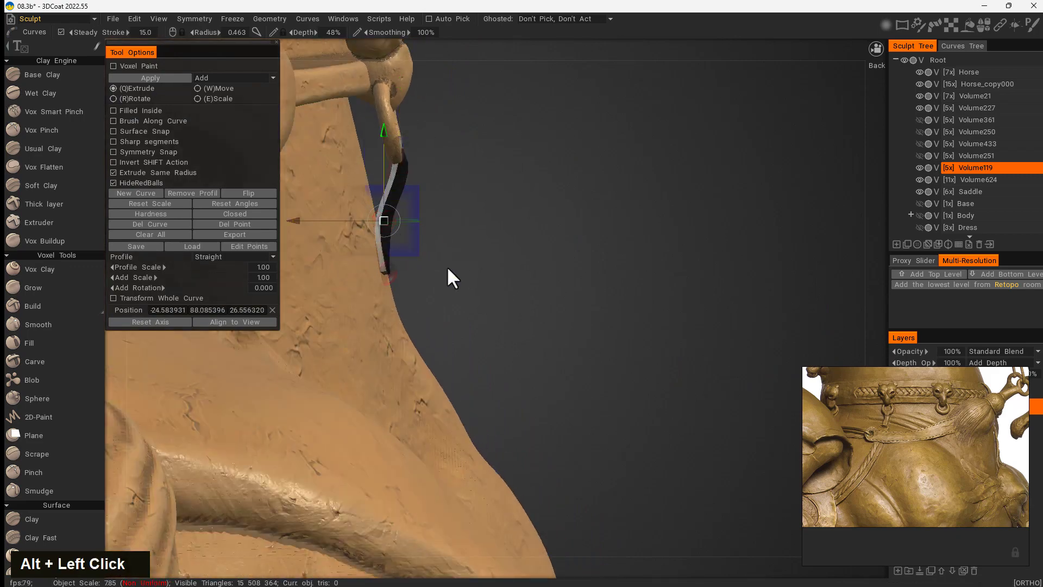
left_click_drag(448, 268, 426, 331, "alt")
middle_click_drag(571, 144, 512, 307, "alt")
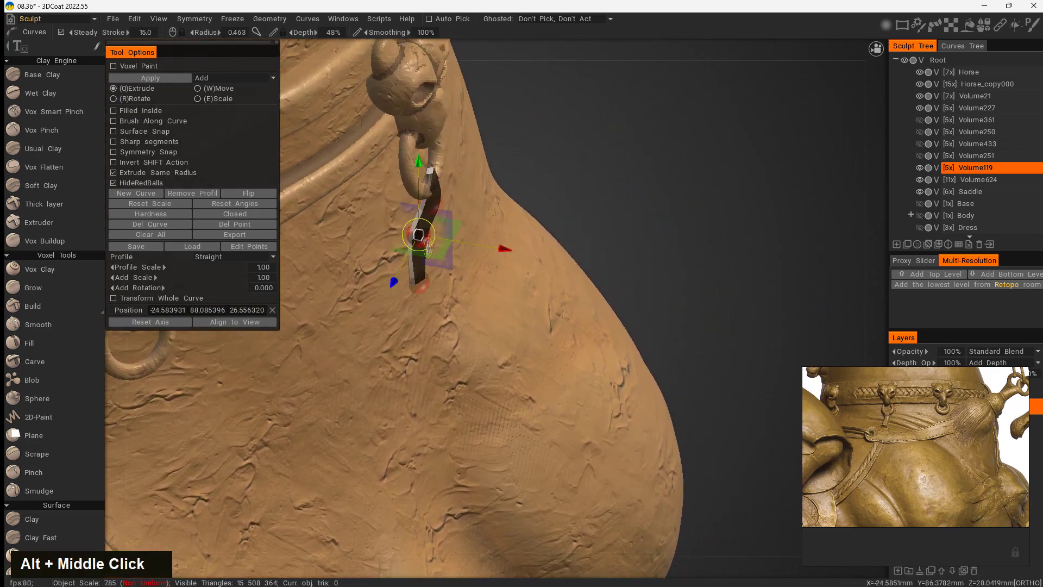
left_click_drag(429, 248, 430, 246)
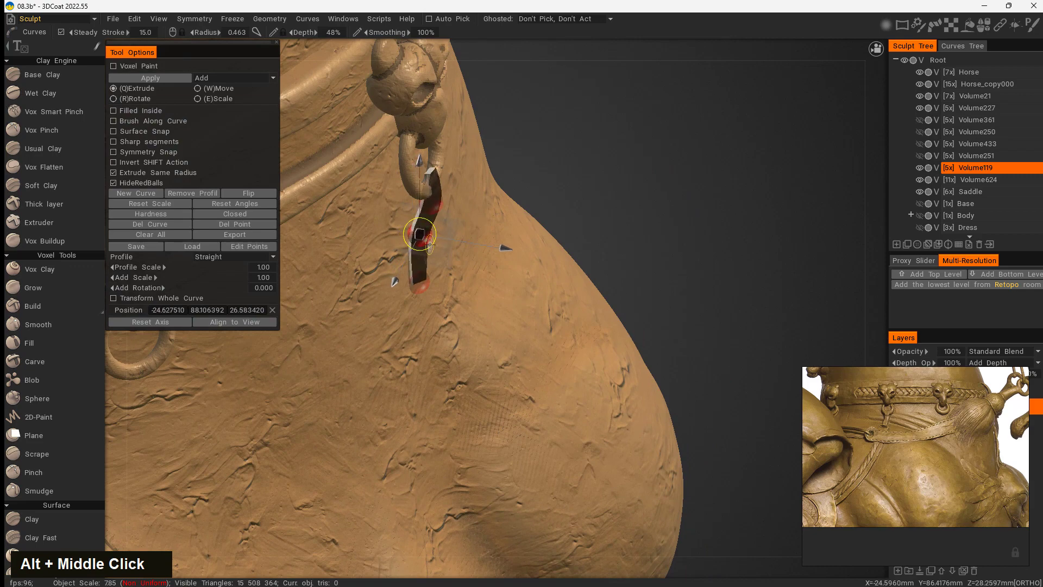
left_click_drag(445, 293, 563, 230, "alt")
middle_click_drag(563, 229, 559, 95, "alt")
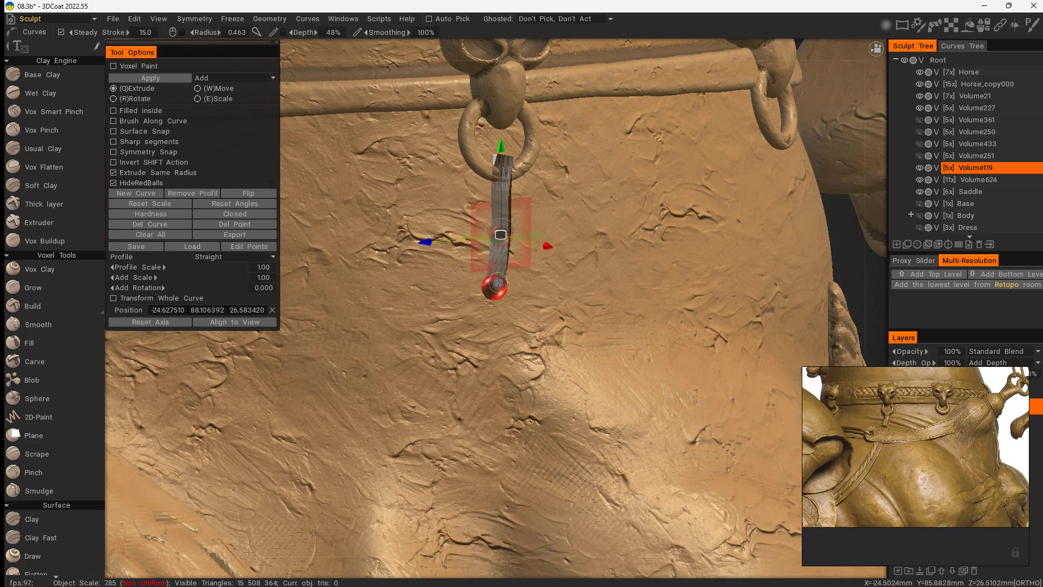
Step: Deselect the curve points and apply the strap curve to Volume119 in Add mode
right_click(496, 288)
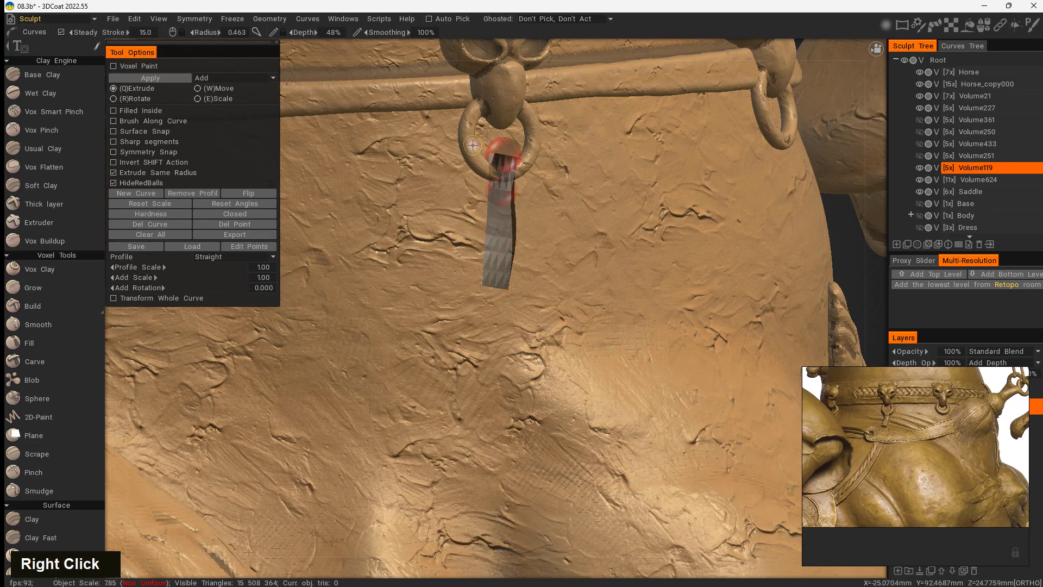
right_click_drag(411, 424, 479, 380, "alt")
left_click(161, 78)
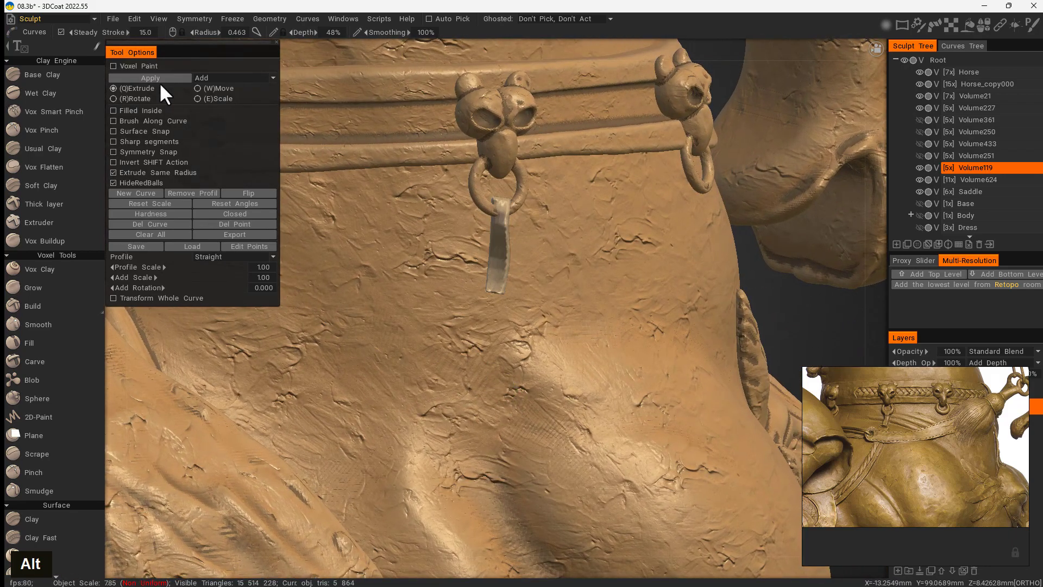
Step: Pull the strap away from the horse's chest with the Move brush at radius 3.20
mouse_move(548, 358)
left_mouse_down("alt")
mouse_move(467, 378)
mouse_move(681, 392)
mouse_move(660, 412)
left_mouse_up("alt")
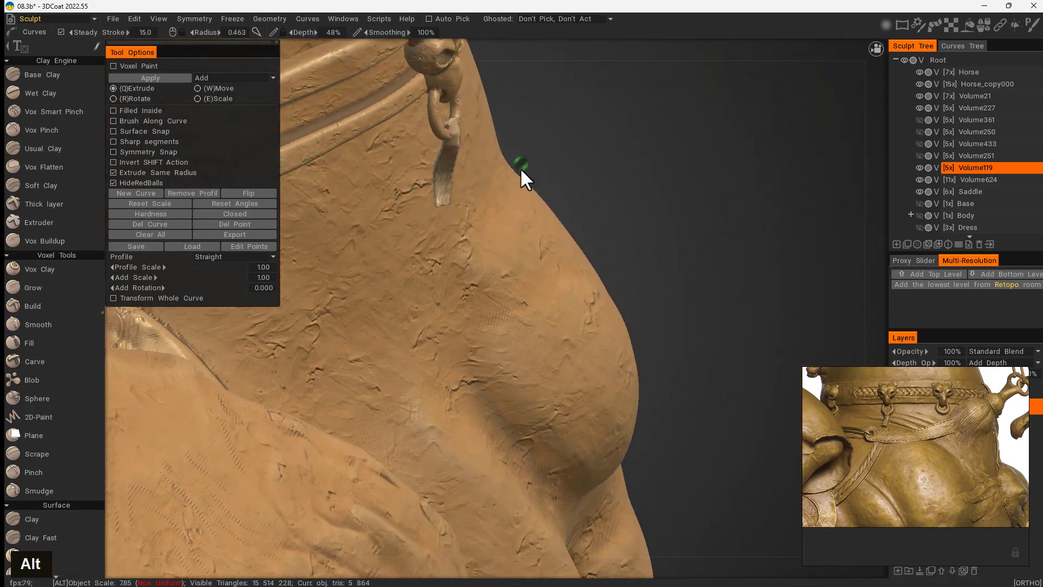
middle_click_drag(524, 174, 379, 389, "alt")
key("space")
left_click(377, 350)
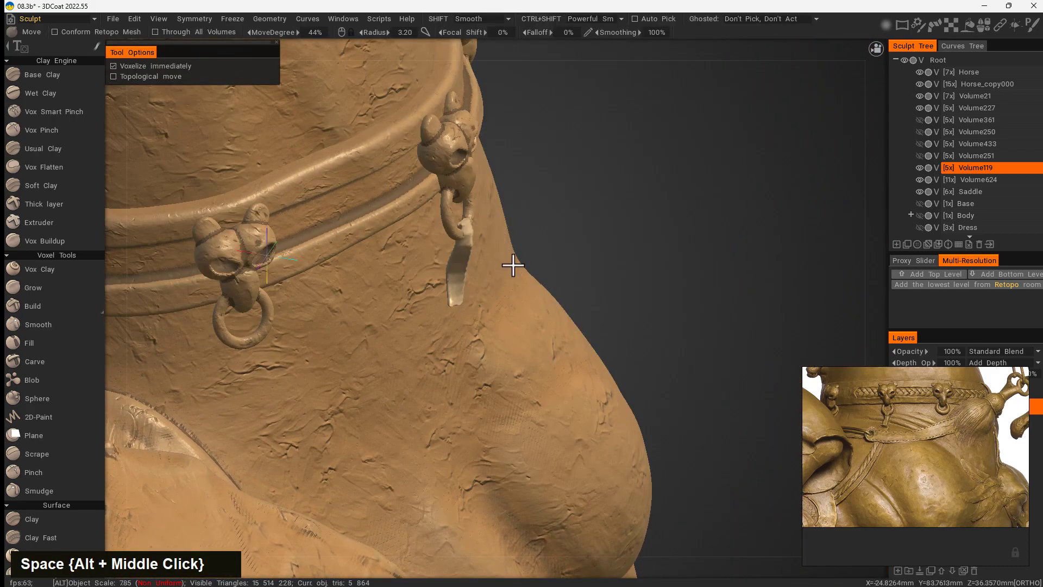
left_click_drag(461, 261, 454, 240, "alt")
right_click_drag(454, 240, 392, 191)
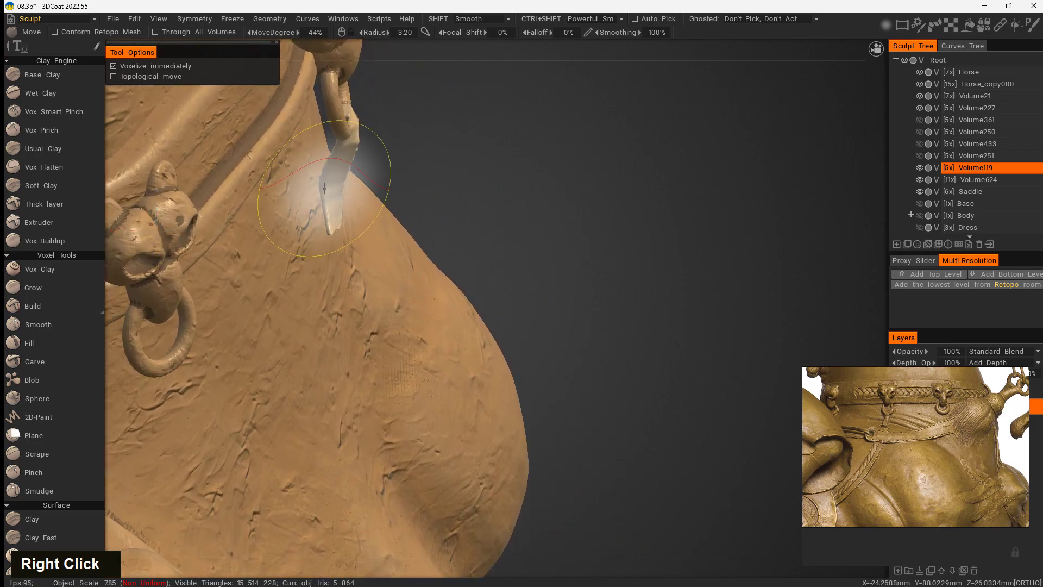
mouse_move(349, 174)
left_mouse_down()
mouse_move(375, 158)
mouse_move(359, 163)
left_mouse_up()
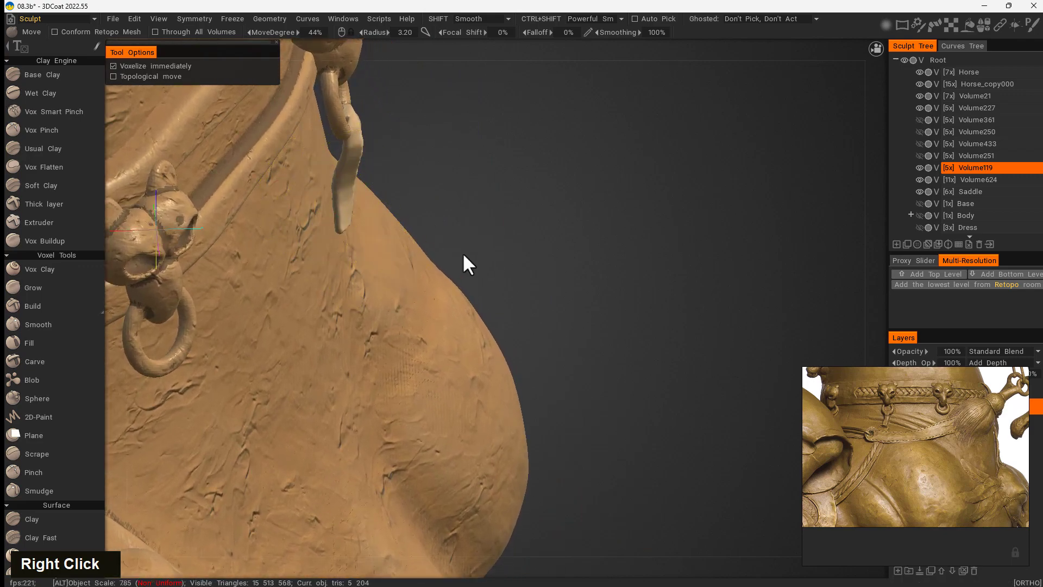
left_click_drag(465, 256, 382, 236, "alt")
middle_click_drag(382, 235, 492, 234, "alt")
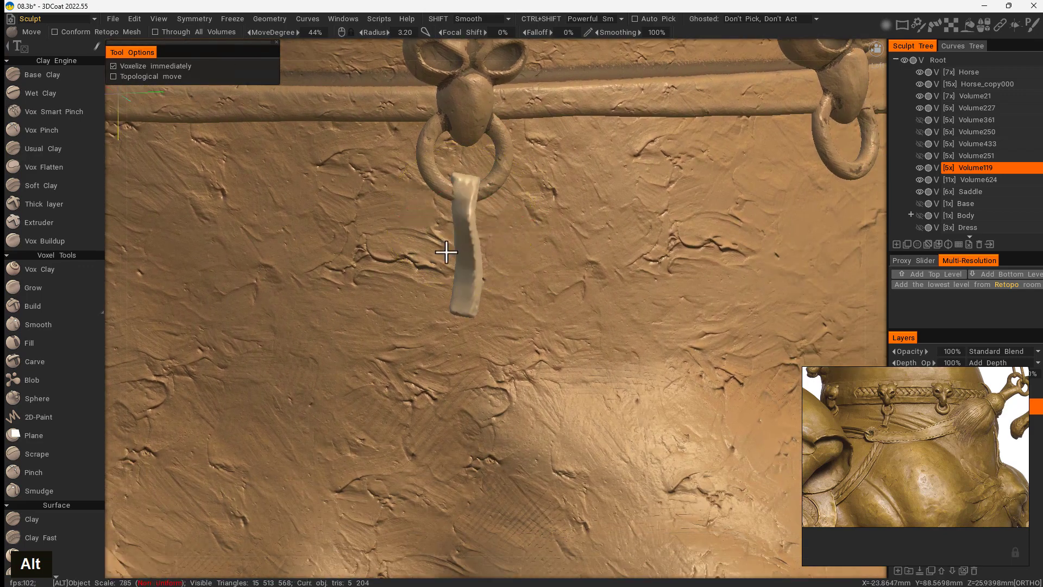
left_click_drag(446, 252, 454, 300, "alt")
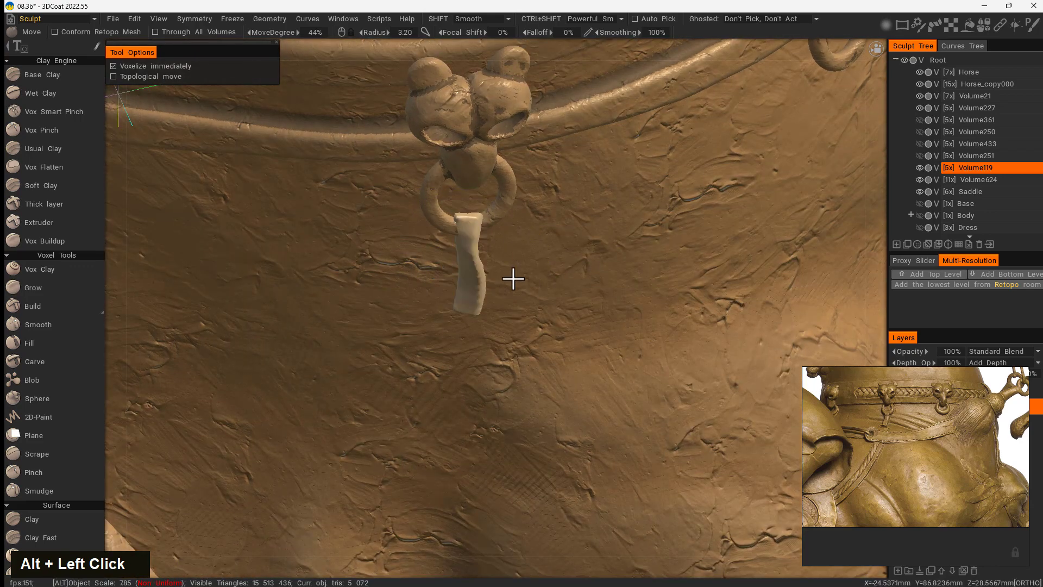
Step: Reduce the Move brush radius to 1.22 and refine the strap's side profile below the ring
left_click_drag(512, 280, 608, 269, "alt")
middle_click_drag(609, 268, 379, 232, "alt")
right_click_drag(379, 233, 384, 274, "alt")
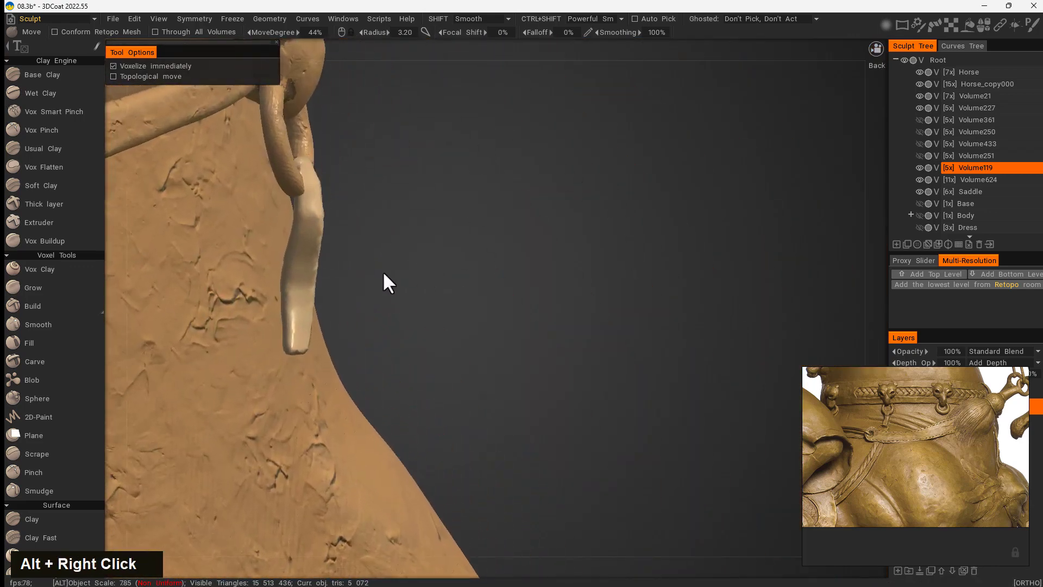
right_click_drag(320, 239, 251, 240)
mouse_move(252, 239)
left_mouse_down("alt")
mouse_move(396, 296)
mouse_move(256, 230)
left_mouse_up("alt")
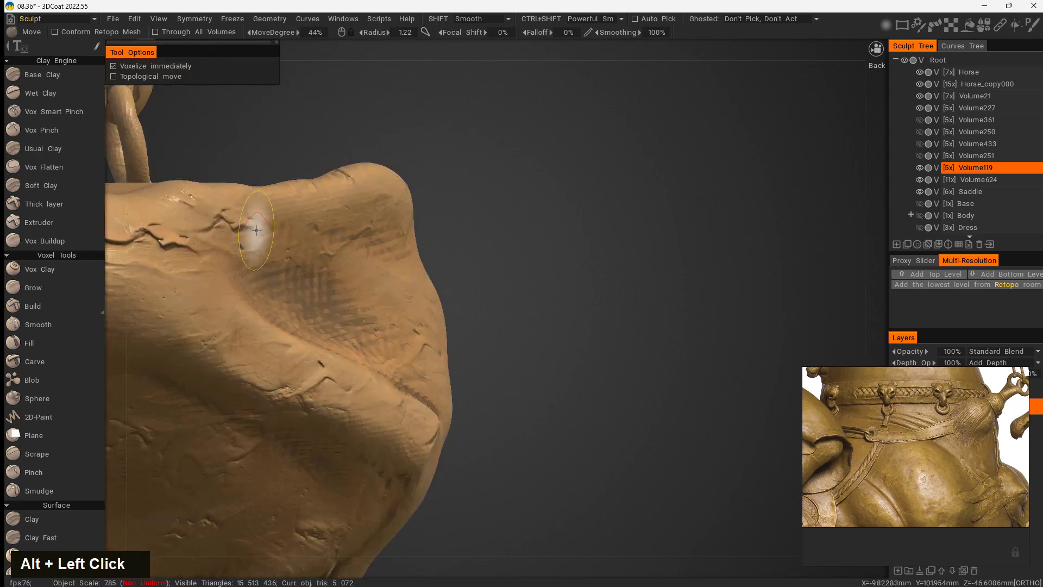
middle_click_drag(256, 230, 498, 263, "alt")
mouse_move(498, 263)
left_mouse_down("alt")
mouse_move(470, 203)
mouse_move(329, 245)
mouse_move(348, 252)
mouse_move(335, 302)
left_mouse_up("alt")
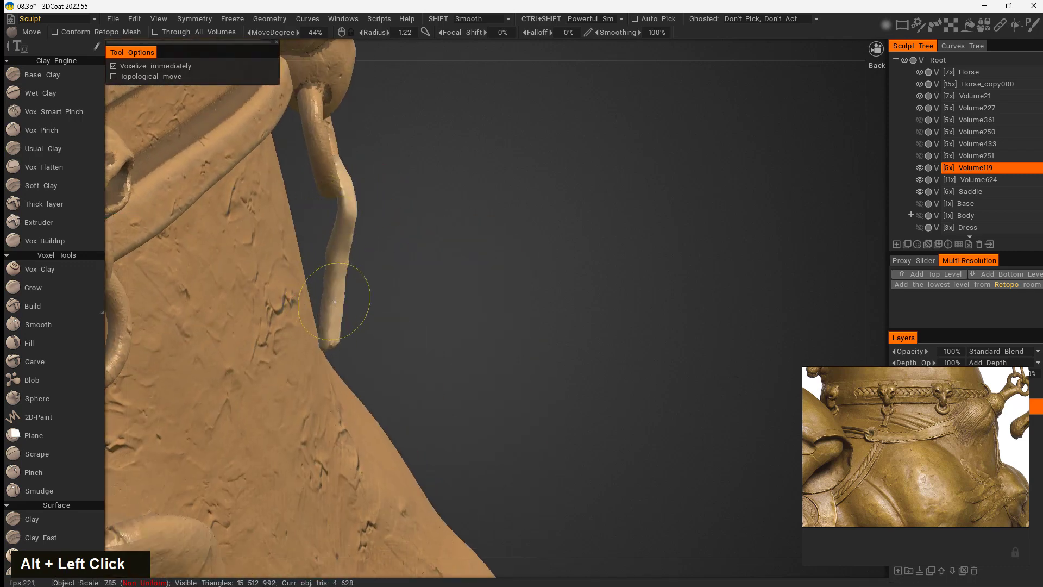
Step: Reshape the strap's upper bend with the Move brush so it sits close against the middle ring
left_click_drag(335, 220, 386, 323, "alt")
middle_click_drag(386, 323, 503, 242, "alt")
mouse_move(503, 242)
left_mouse_down()
mouse_move(488, 239)
mouse_move(492, 308)
mouse_move(503, 282)
left_mouse_up()
mouse_move(503, 282)
middle_mouse_down("alt")
mouse_move(507, 266)
mouse_move(419, 205)
middle_mouse_up("alt")
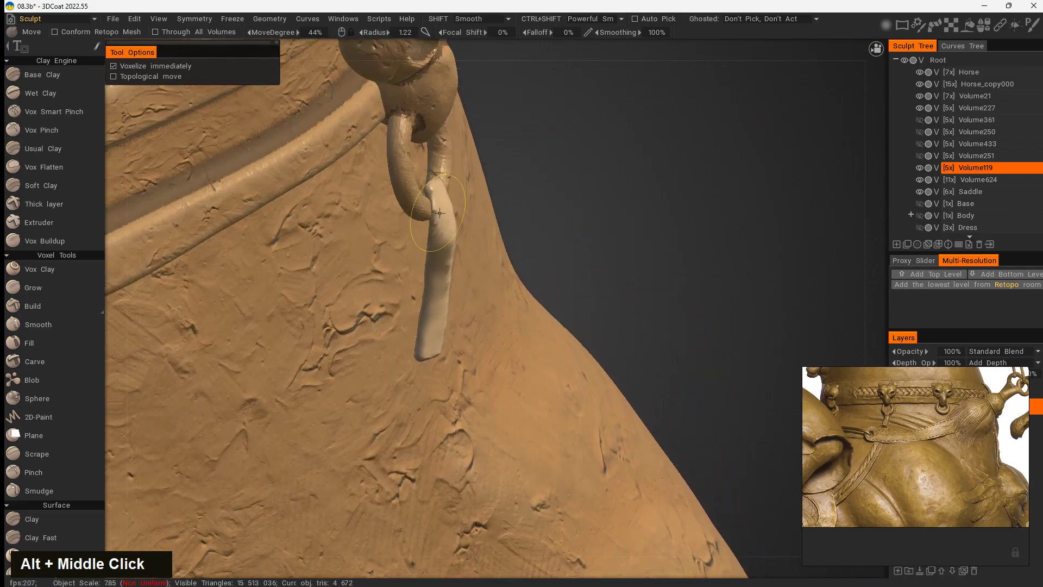
left_click_drag(470, 222, 622, 373, "alt")
middle_click_drag(621, 372, 543, 226, "alt")
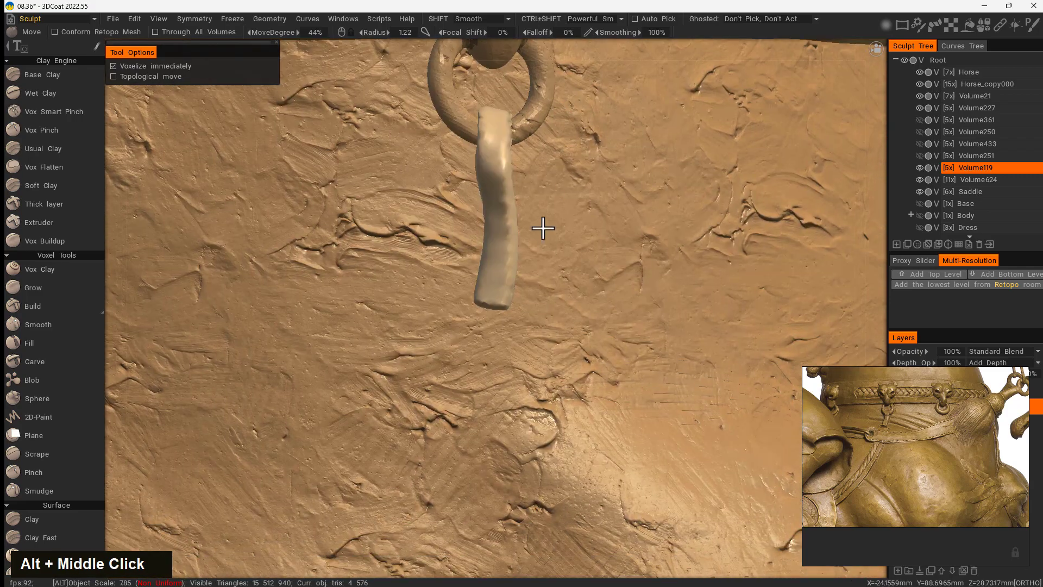
Step: Set the Move brush radius to 2.69, bend the strap's lower half sideways and shorten its free end
right_click_drag(525, 299, 249, 281, "alt")
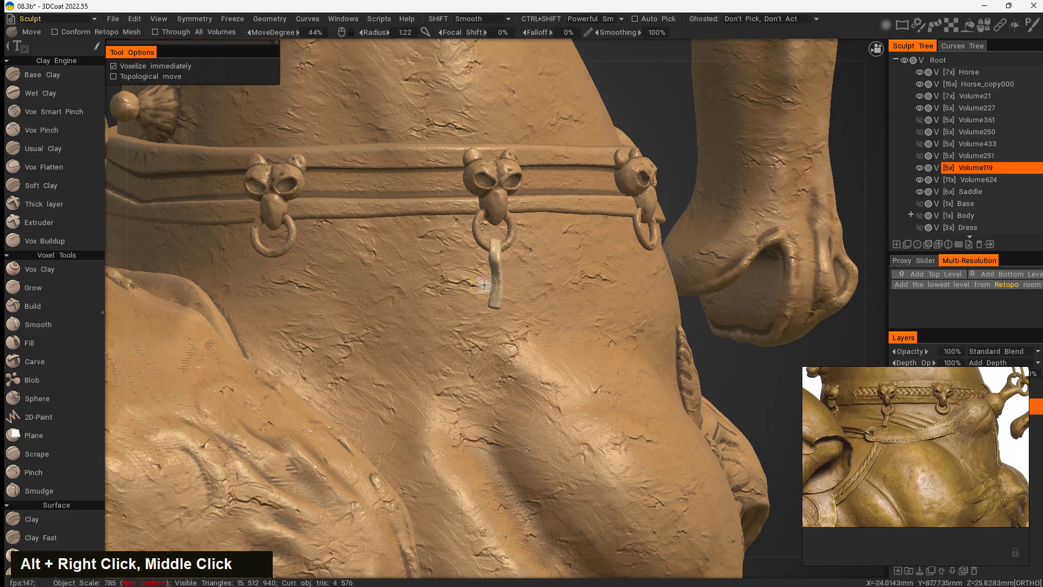
right_click_drag(501, 297, 494, 283)
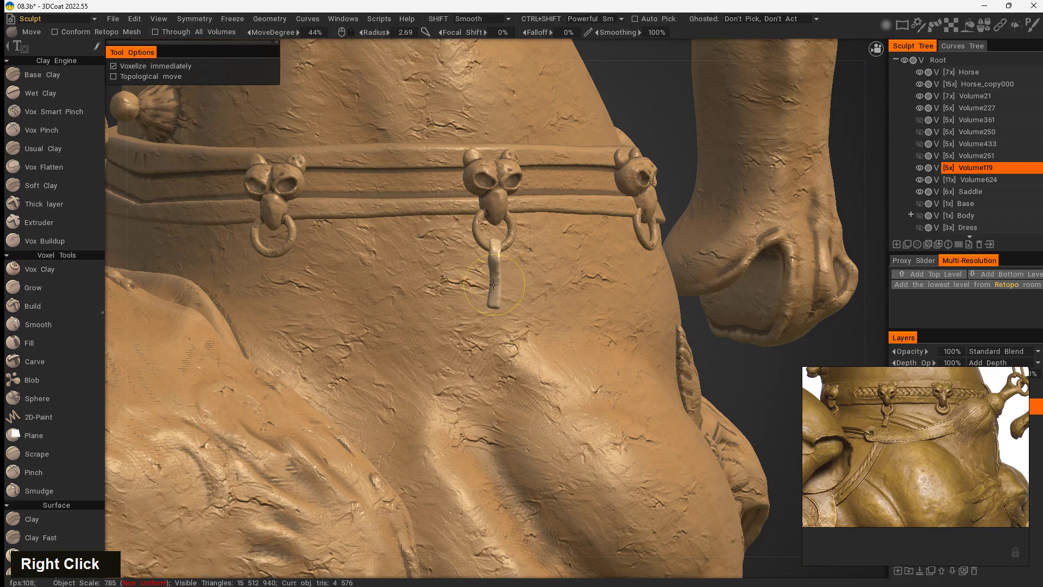
left_click_drag(493, 284, 493, 296)
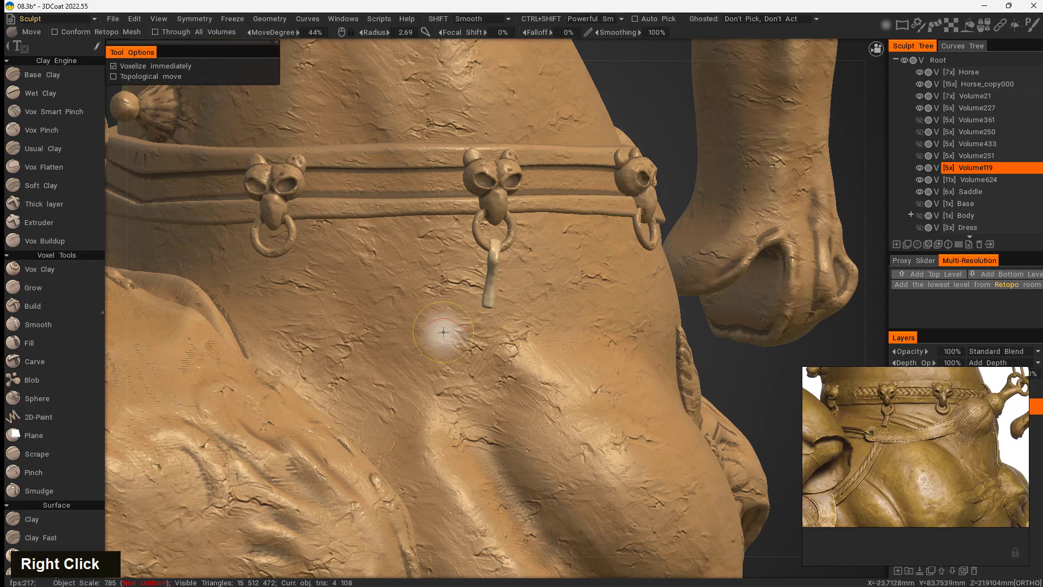
left_click_drag(483, 311, 486, 306)
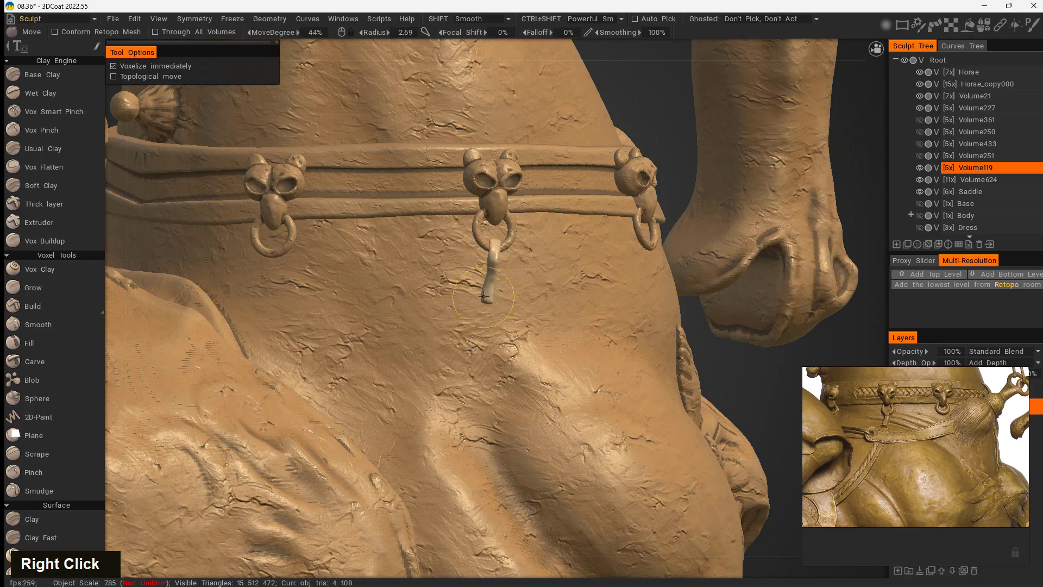
left_click_drag(401, 377, 430, 384, "alt")
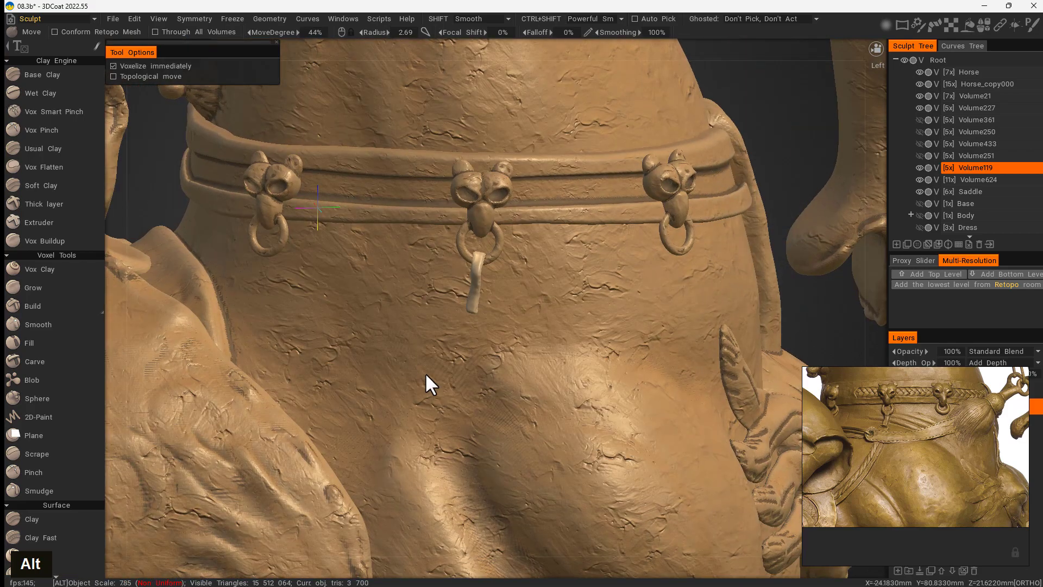
middle_click_drag(425, 373, 624, 344, "alt")
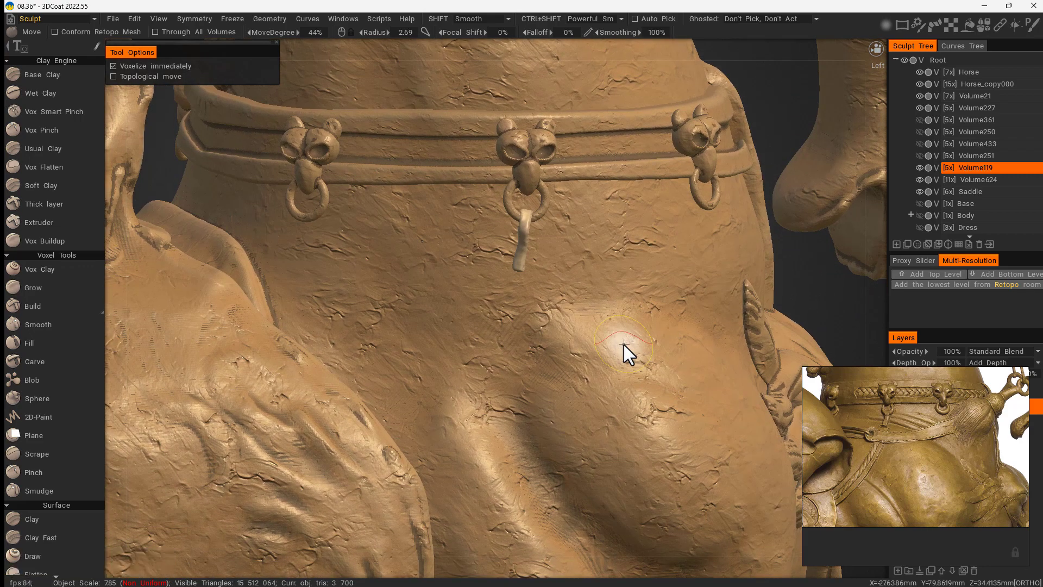
middle_click_drag(570, 278, 630, 204)
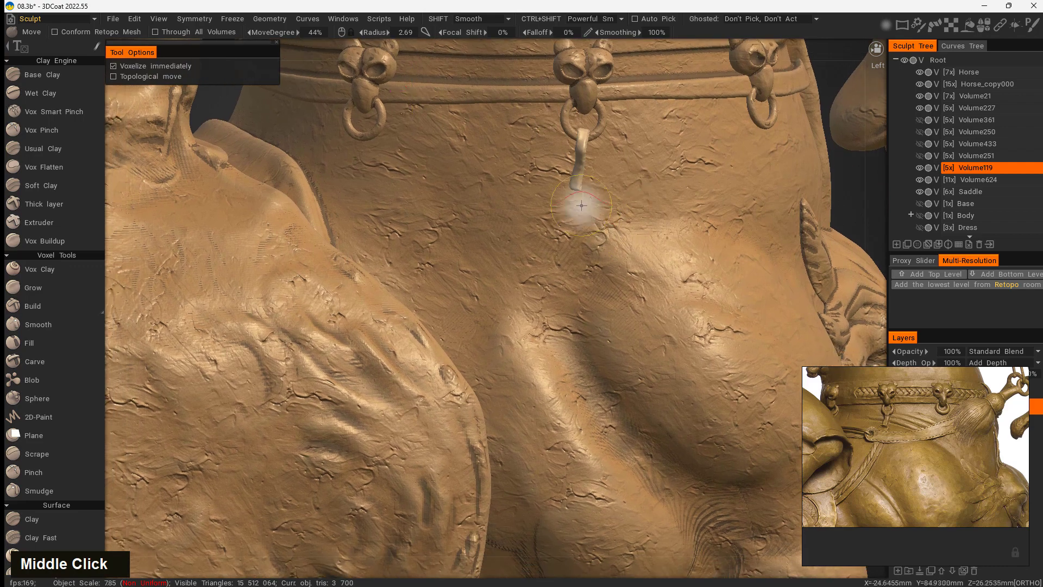
Step: Try to centre the Transform gizmo on the strap volume's centre of mass
right_click_drag(577, 153, 577, 162)
key("space")
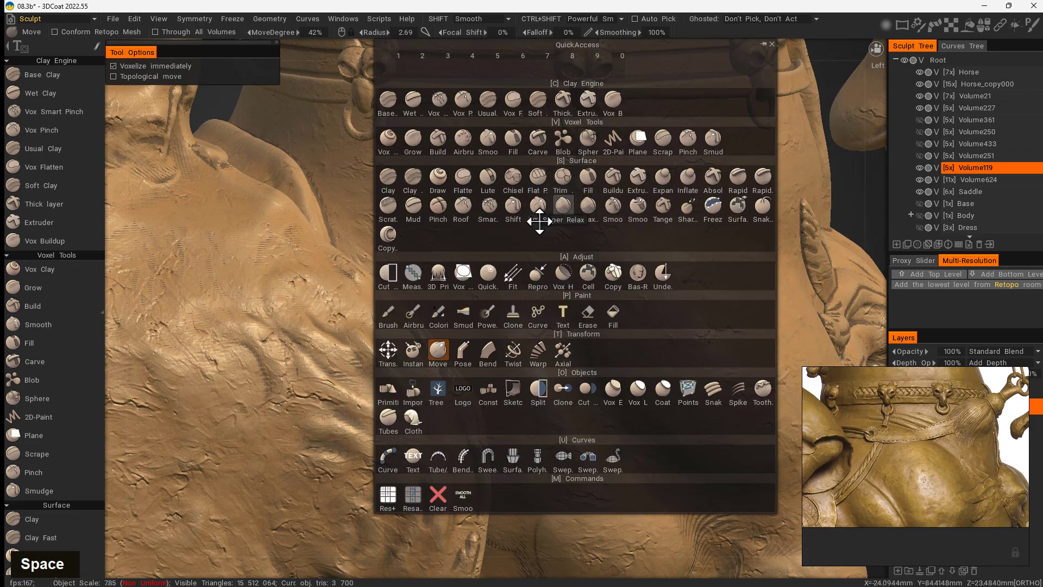
left_click(389, 351)
middle_click_drag(593, 198, 535, 256, "alt")
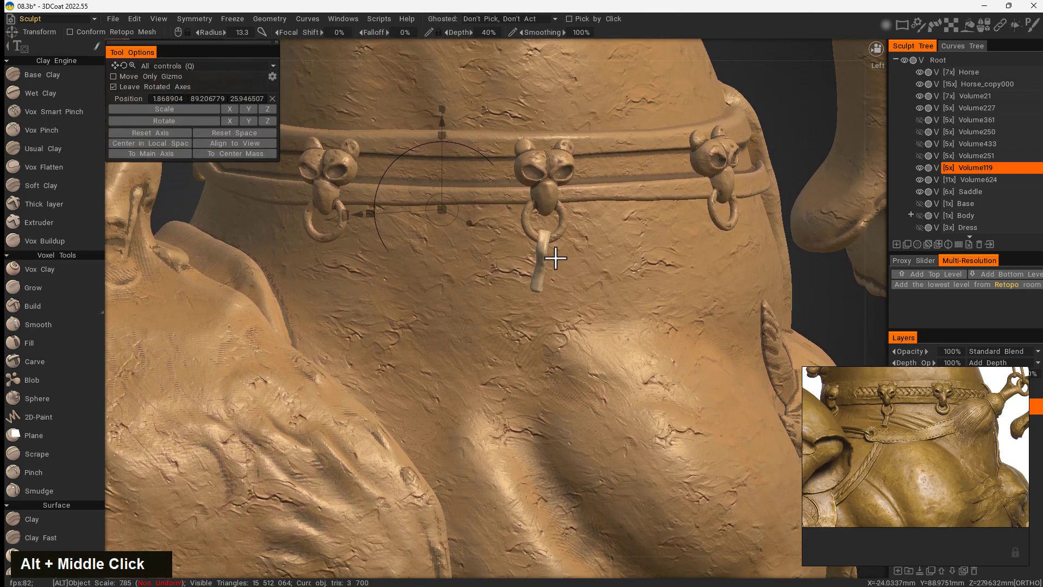
right_click_drag(536, 255, 638, 312, "alt")
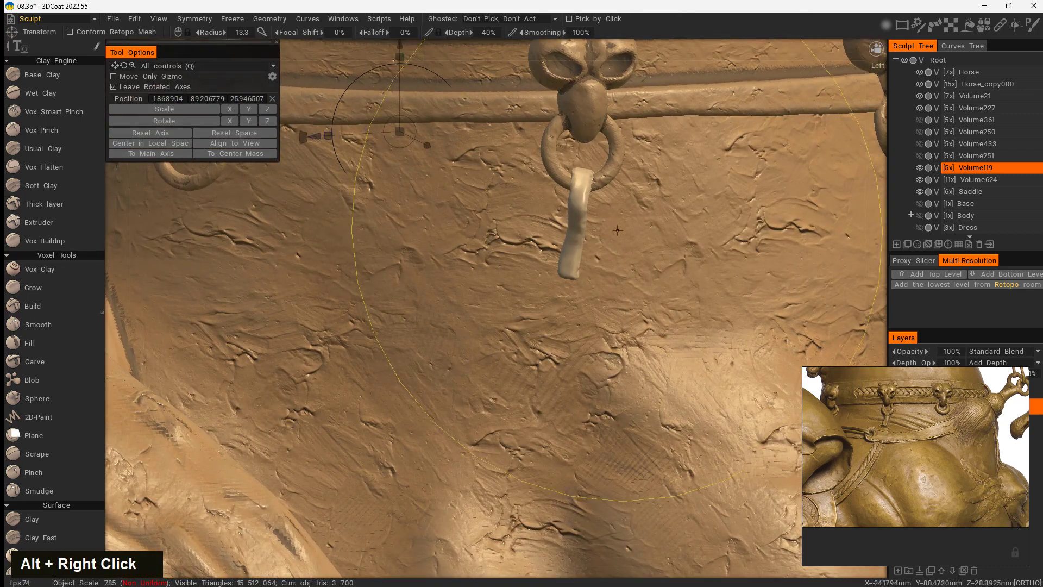
mouse_move(609, 242)
right_mouse_down()
mouse_move(403, 206)
mouse_move(409, 214)
right_mouse_up()
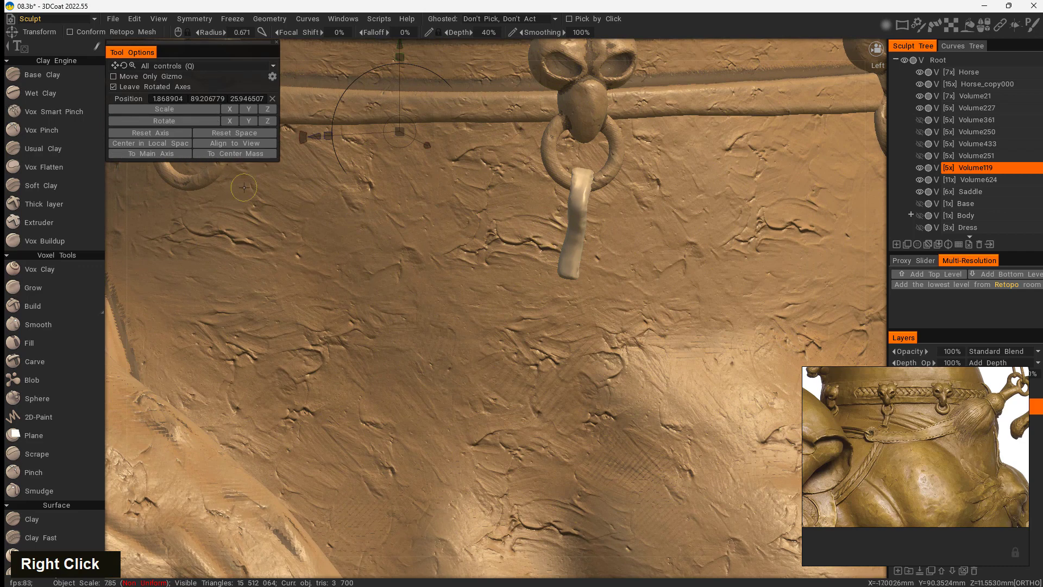
left_click(231, 134)
key("ctrl+z")
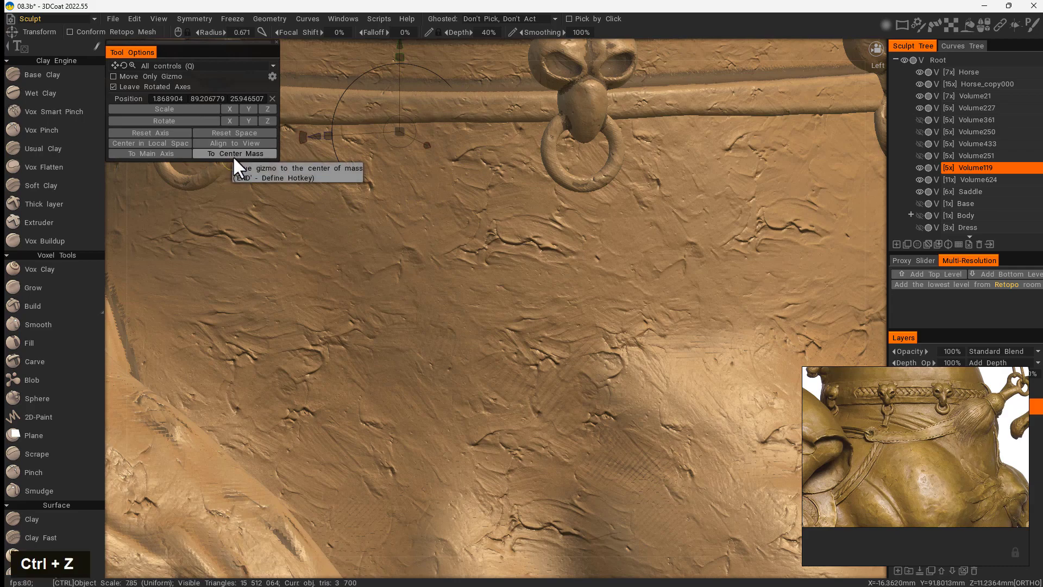
left_click(238, 153)
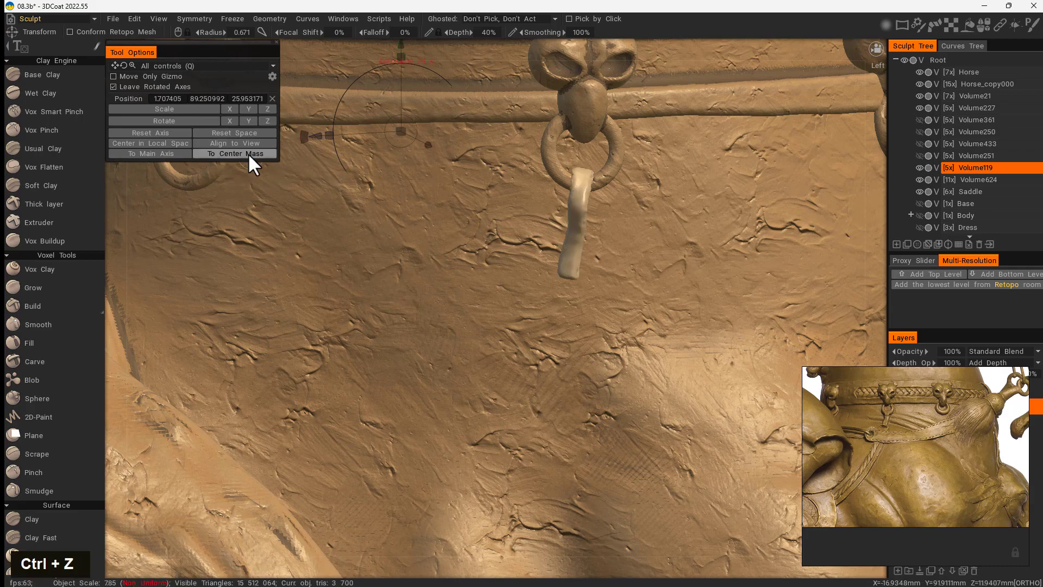
Step: Activate Vox Hide and hide Horse, Horse_copy000, Volume21, Volume227, Volume624 and Saddle, leaving only the strap volume Volume119 shown
right_click_drag(510, 286, 337, 275, "alt")
mouse_move(337, 275)
left_mouse_down("alt")
mouse_move(539, 328)
mouse_move(672, 293)
mouse_move(658, 247)
mouse_move(438, 296)
mouse_move(328, 289)
mouse_move(489, 318)
left_mouse_up("alt")
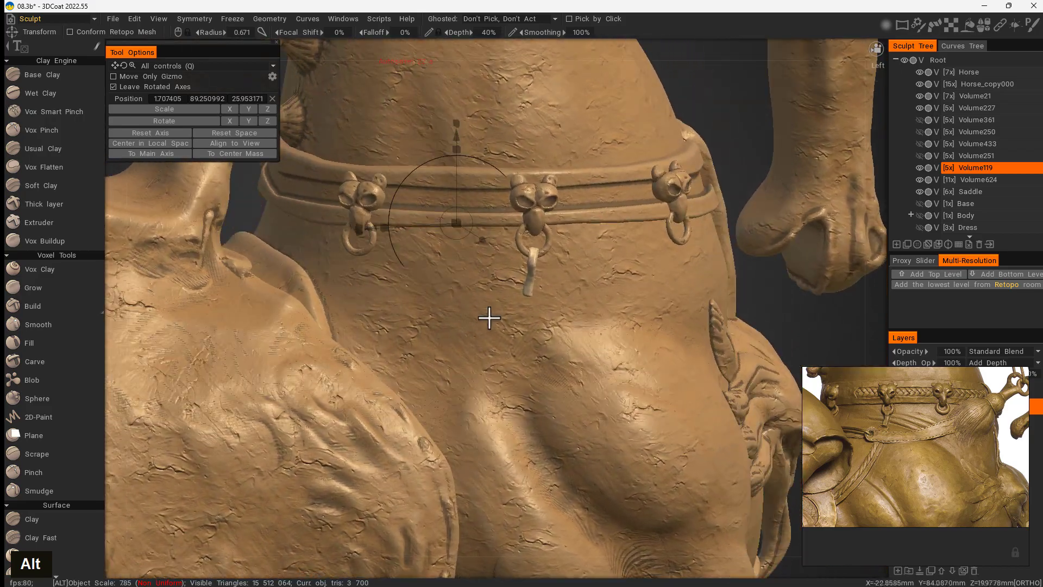
right_click_drag(489, 318, 270, 272, "alt")
left_click_drag(270, 273, 479, 345, "alt")
middle_click_drag(479, 345, 680, 247, "alt")
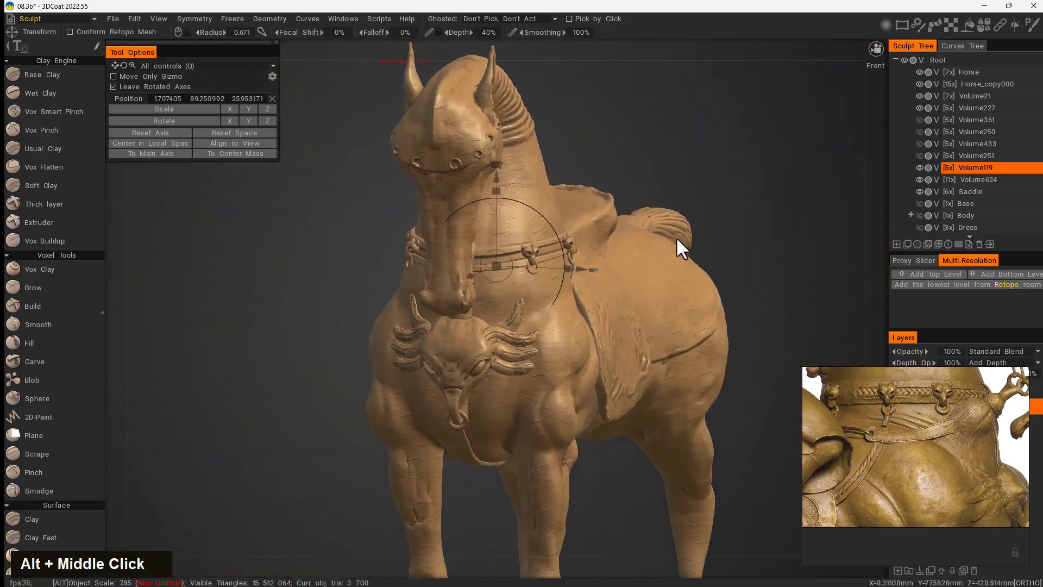
left_click_drag(680, 247, 635, 269, "alt")
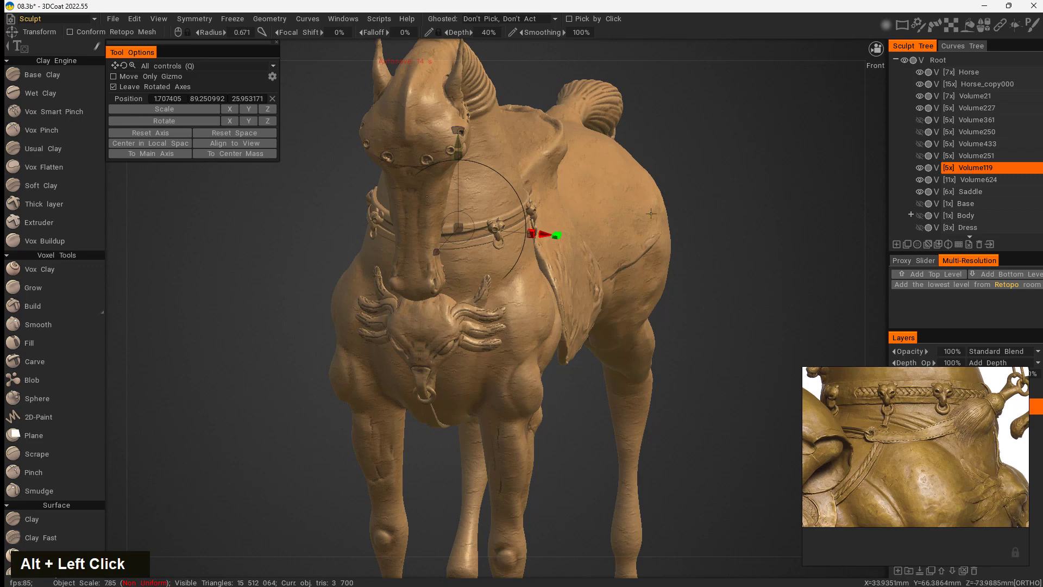
key("space")
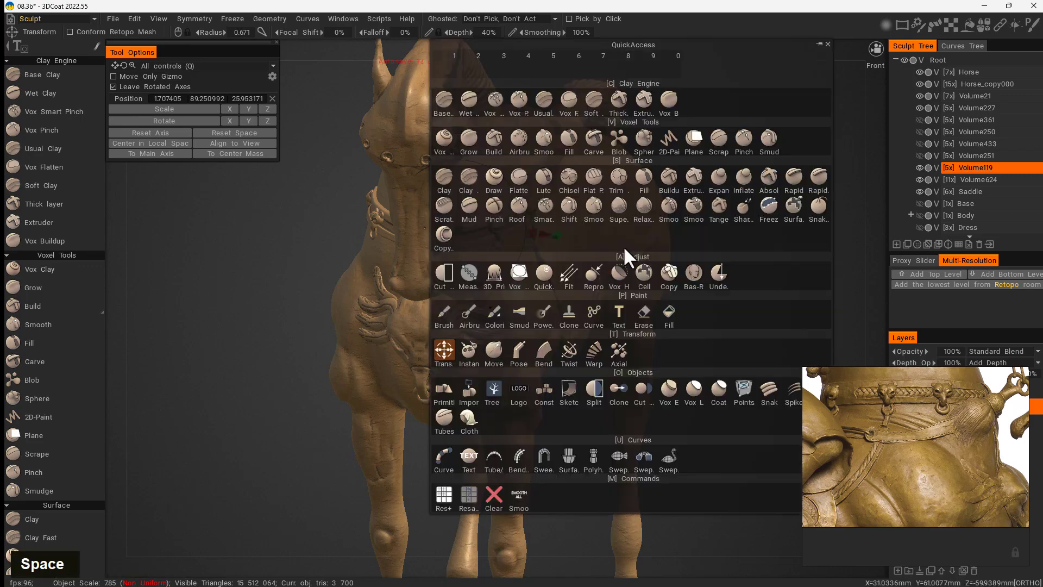
left_click(619, 276)
left_click_drag(408, 466, 798, 235, "alt")
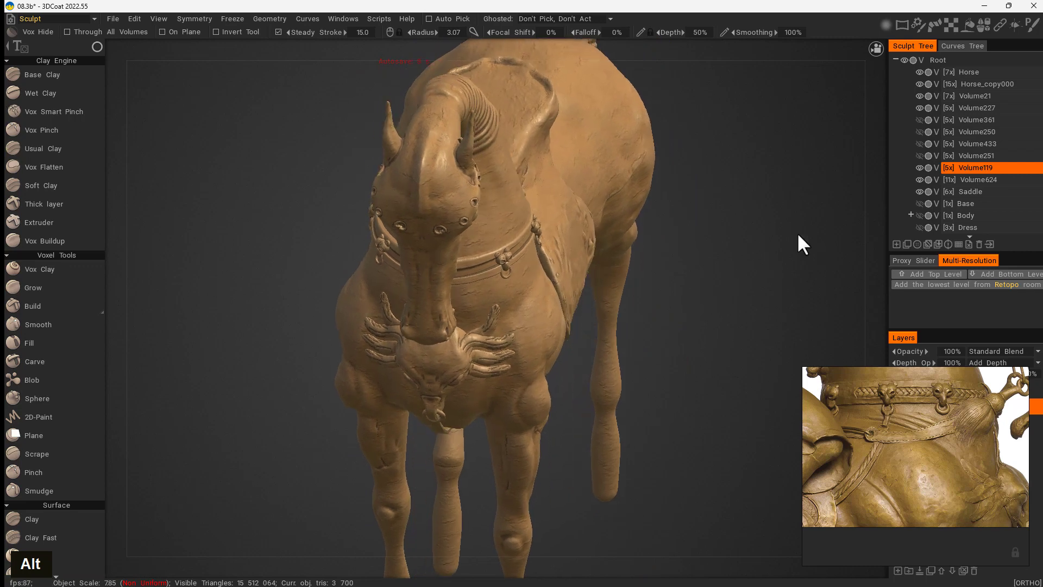
left_click(918, 180)
left_click(919, 191)
left_click(919, 72)
left_click(919, 84)
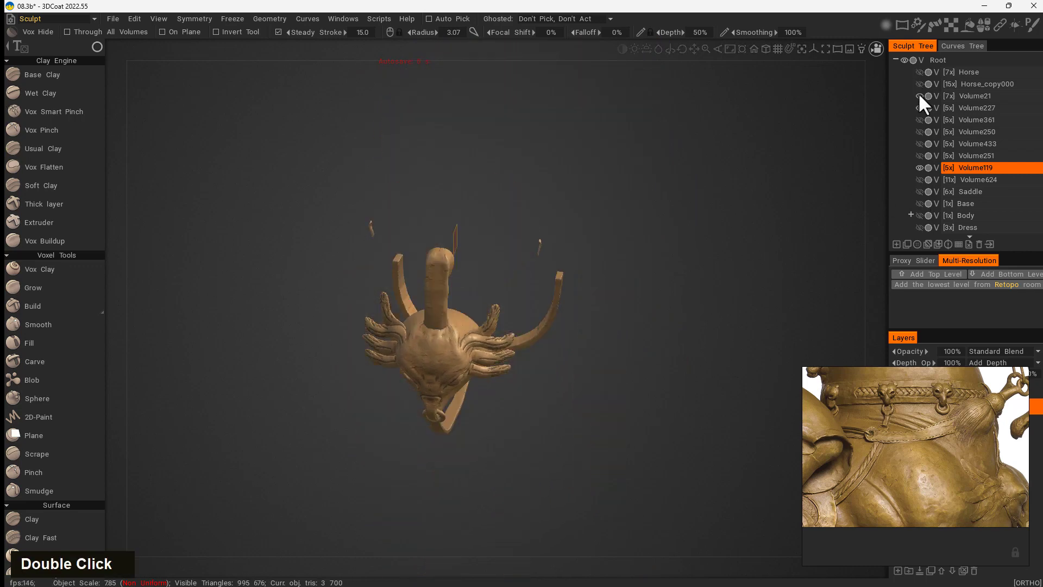
left_click(918, 96)
left_click(918, 107)
Step: Hide the stray middle piece and the opposite-side strap with Vox Hide, and delete the hidden geometry
right_click_drag(543, 302, 583, 257)
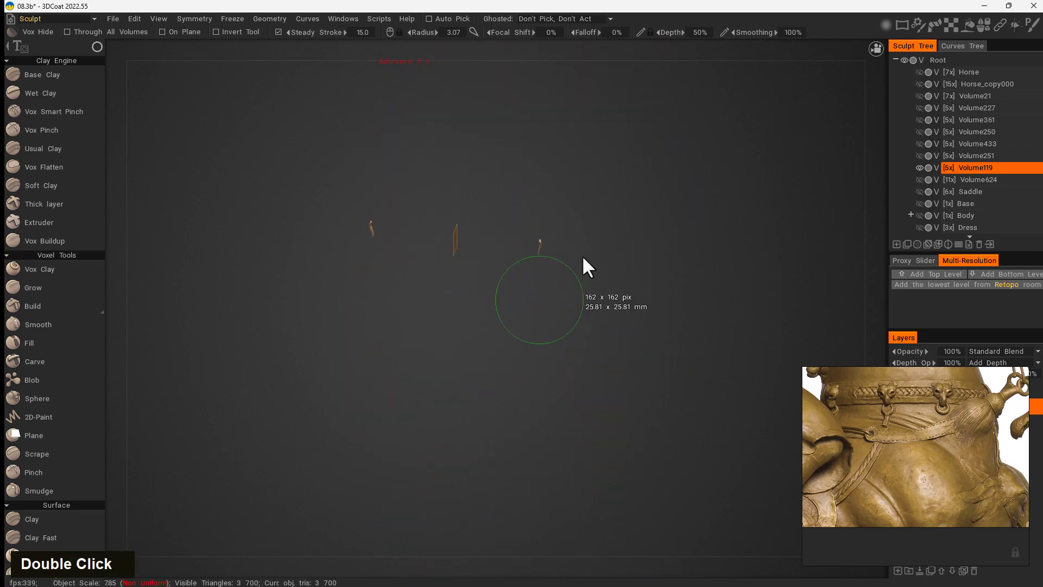
key("s")
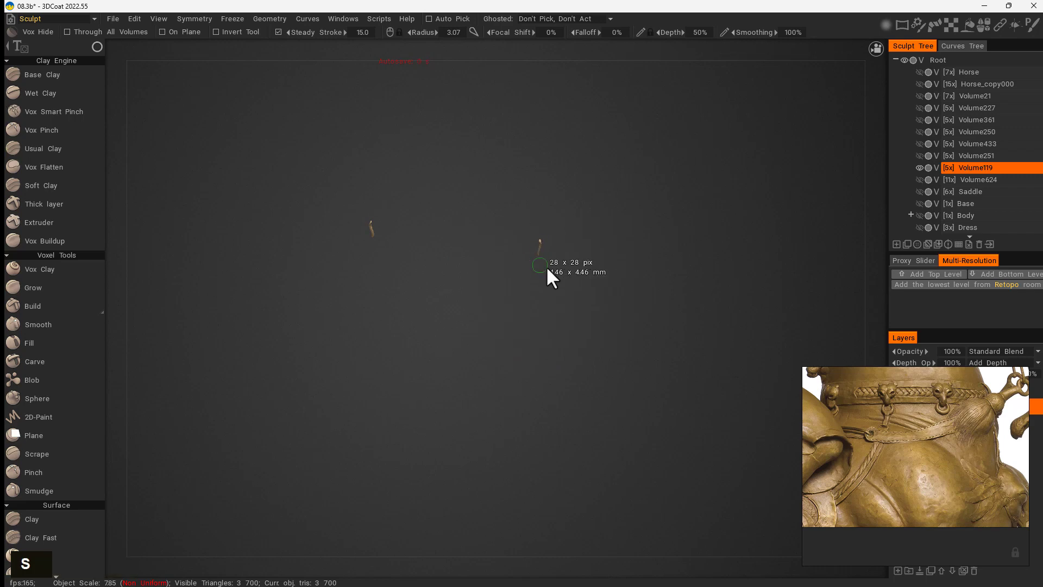
left_click(270, 18)
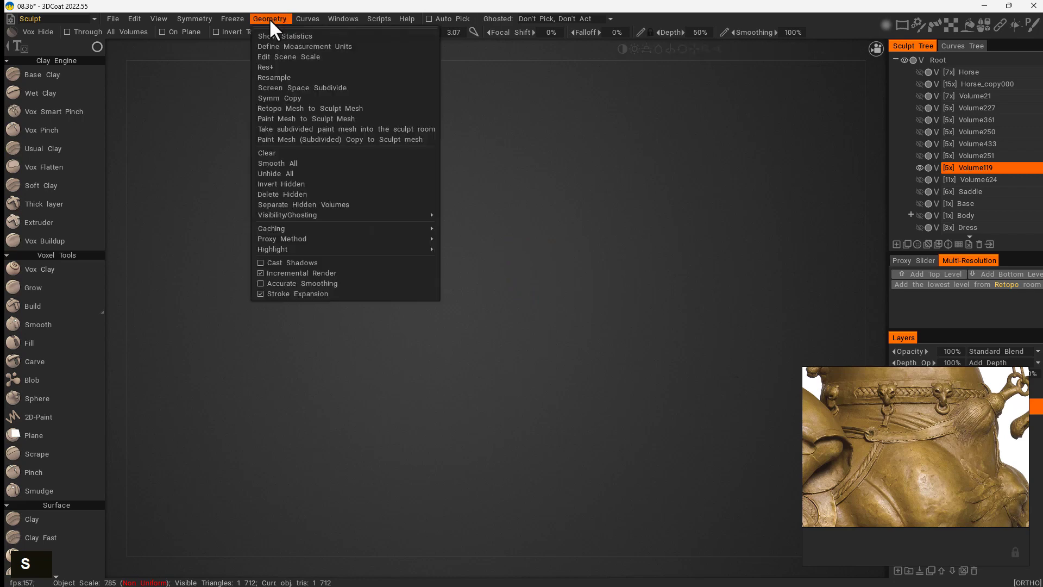
left_click(293, 195)
left_click_drag(463, 378, 531, 301, "alt")
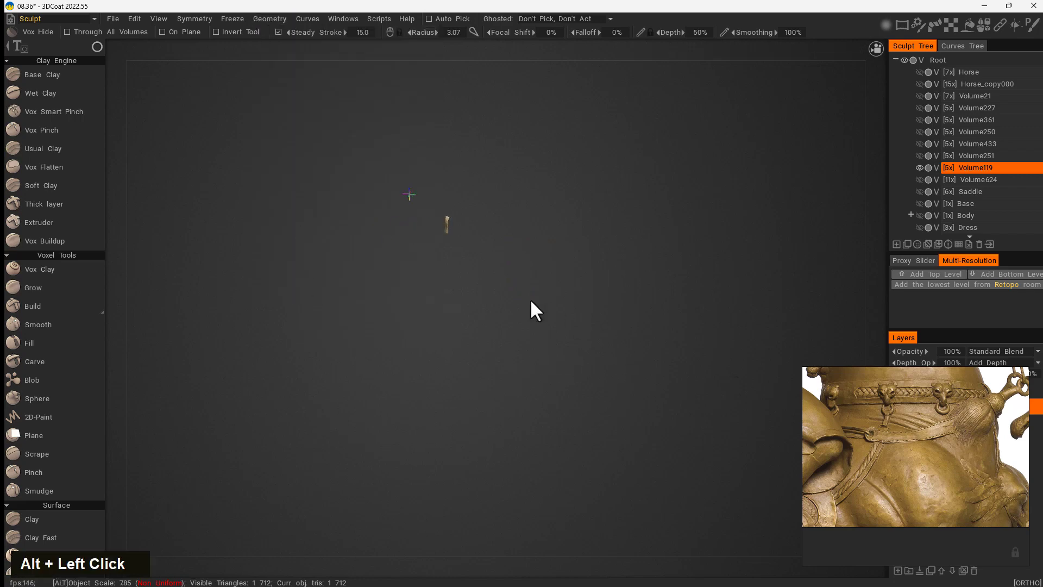
Step: Show Horse, Horse_copy000, Volume21, Volume227, Volume624 and Saddle again alongside the remaining strap
double_click(919, 75)
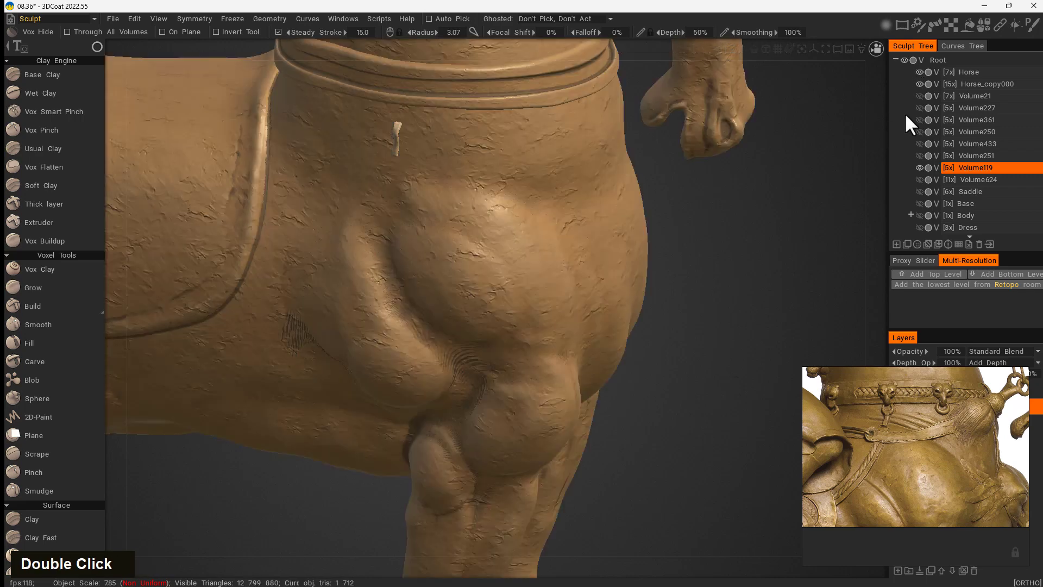
left_click(918, 96)
left_click(918, 107)
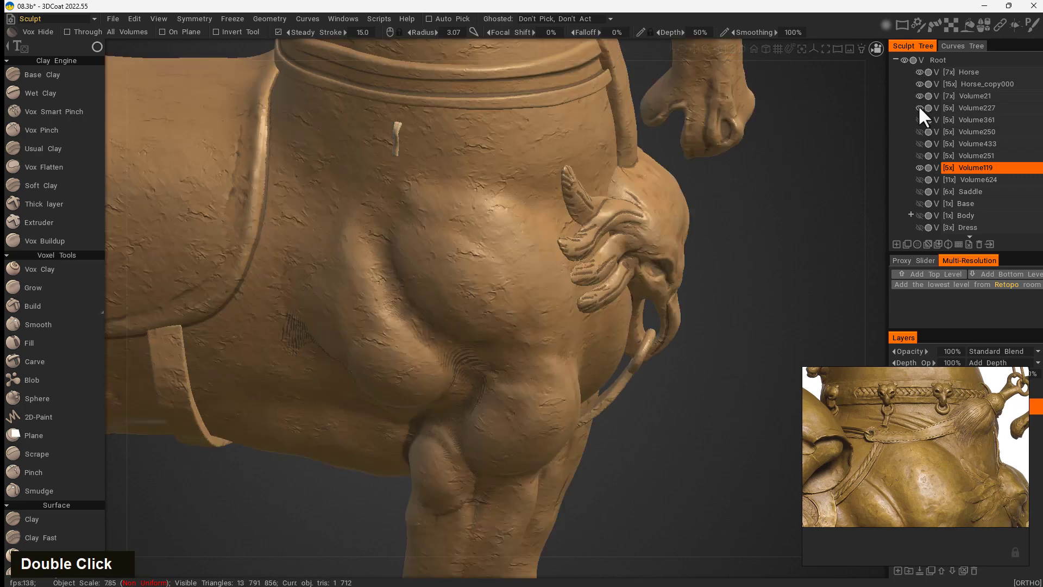
left_click(919, 156)
left_click(919, 167)
left_click(918, 179)
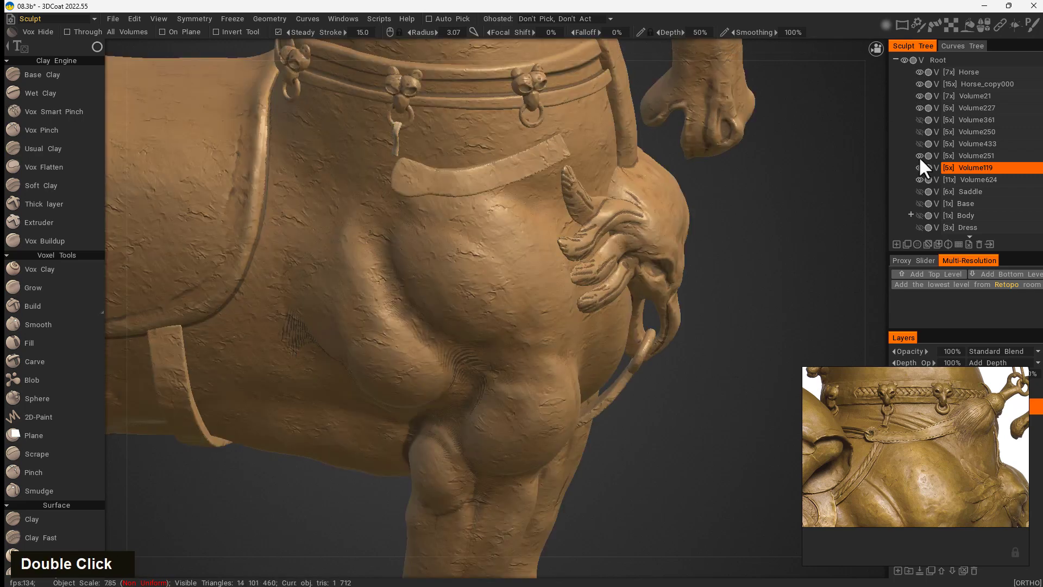
left_click(920, 155)
left_click(918, 191)
Step: Activate Transform for the remaining strap and place its gizmo at the strap's centre of mass
middle_click_drag(757, 231, 741, 350, "alt")
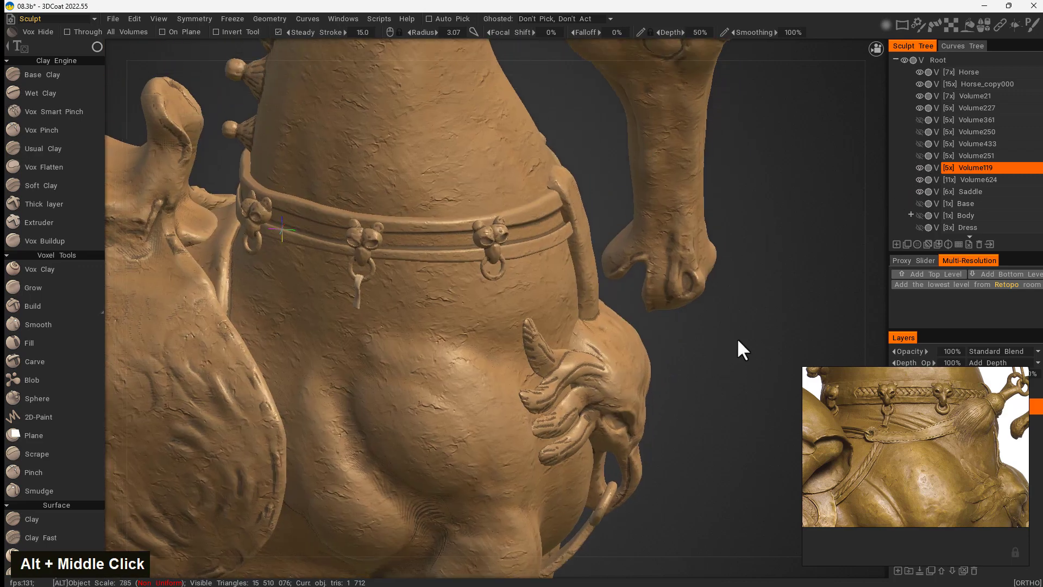
left_click_drag(740, 349, 601, 310, "alt")
right_click_drag(601, 310, 484, 289, "alt")
key("space")
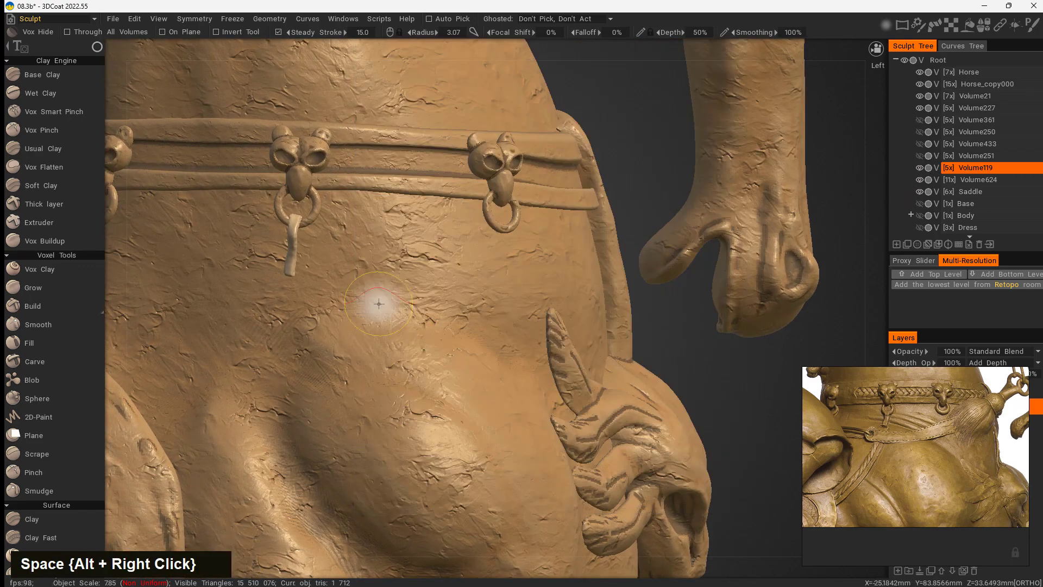
middle_click_drag(460, 235, 624, 289, "alt")
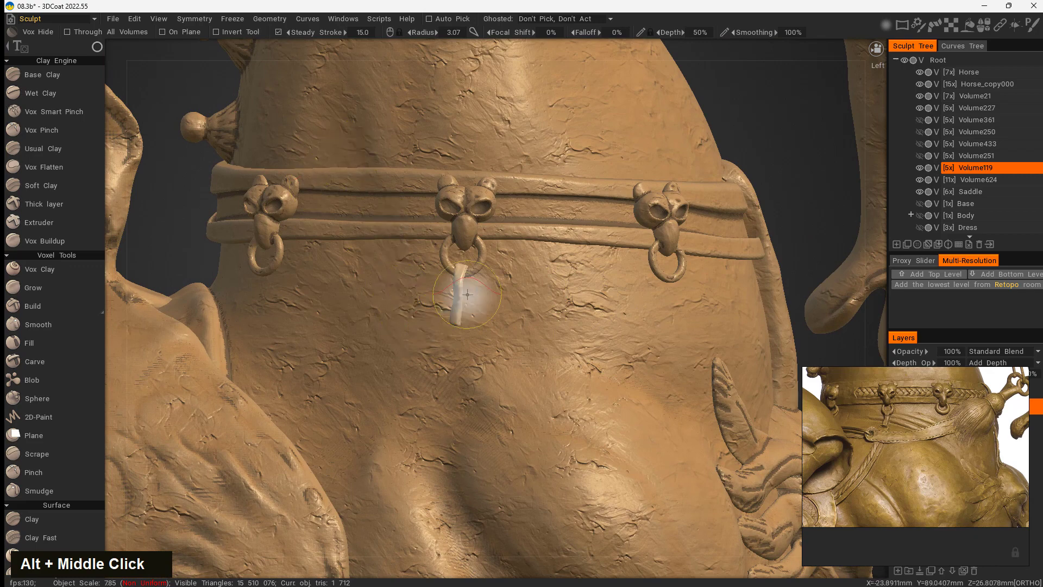
key("space")
left_click(269, 366)
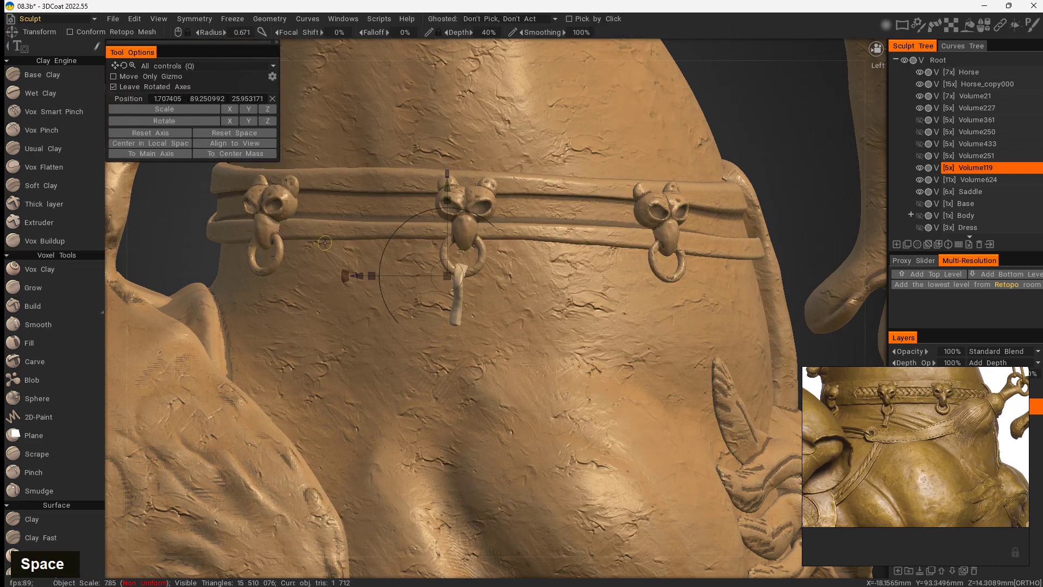
left_click(246, 154)
left_click_drag(505, 381, 534, 380, "alt")
mouse_move(534, 379)
right_mouse_down("alt")
mouse_move(551, 367)
mouse_move(540, 384)
right_mouse_up("alt")
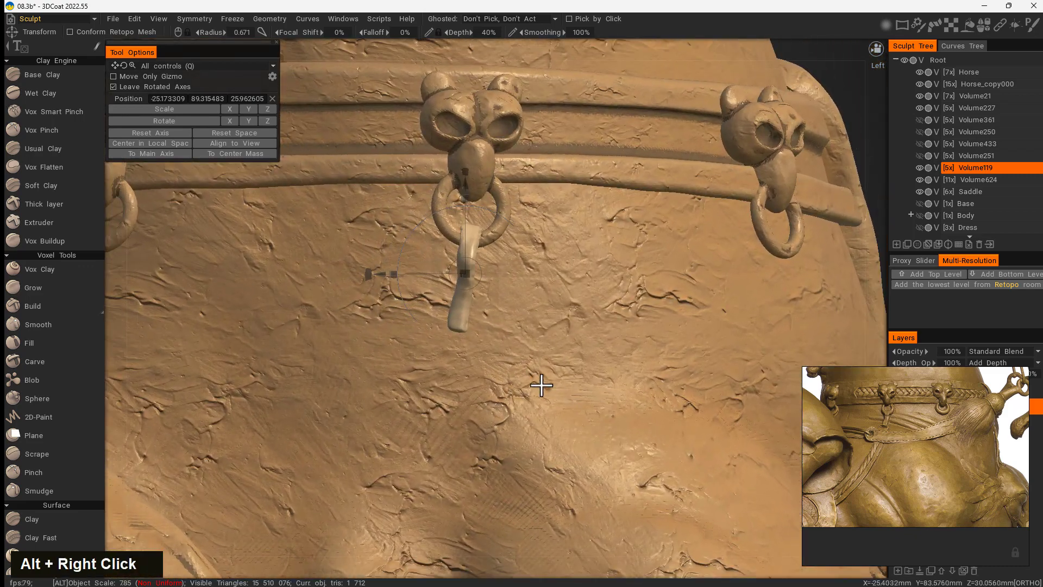
Step: Widen the strap slightly with the Transform gizmo and adjust its height on the middle ring to about Y 89.43
mouse_move(540, 384)
left_mouse_down("alt")
mouse_move(549, 386)
mouse_move(538, 402)
left_mouse_up("alt")
left_click_drag(540, 402, 531, 395, "alt")
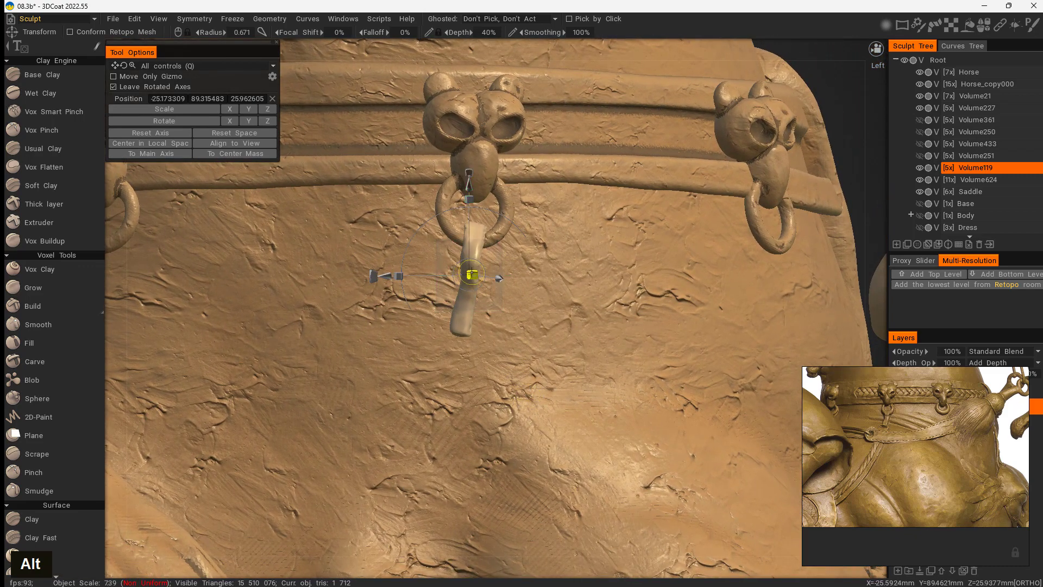
left_click_drag(468, 180, 468, 222)
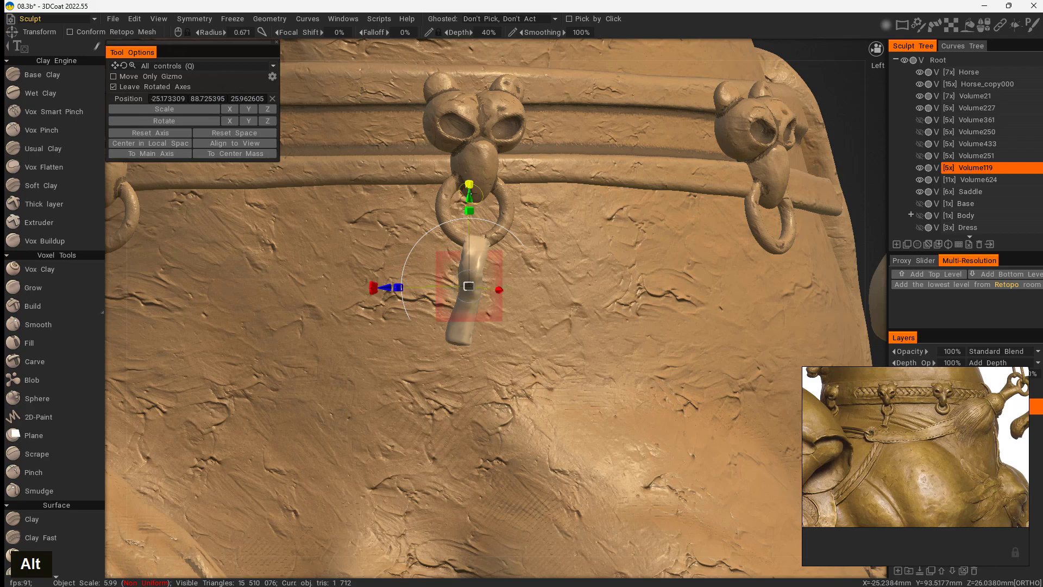
left_click_drag(468, 195, 467, 186)
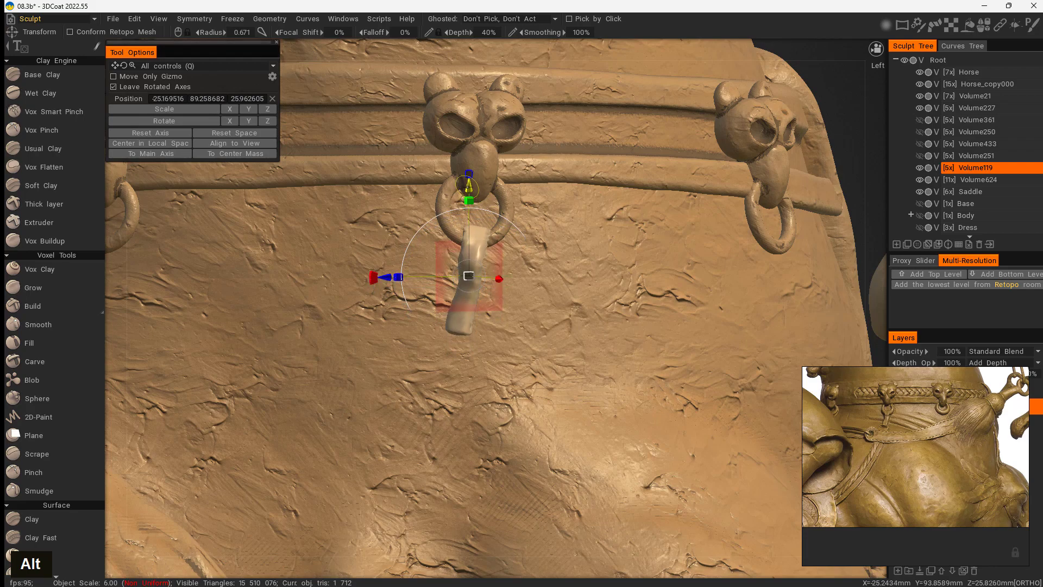
left_click_drag(510, 332, 510, 355, "alt")
left_click_drag(452, 205, 450, 201)
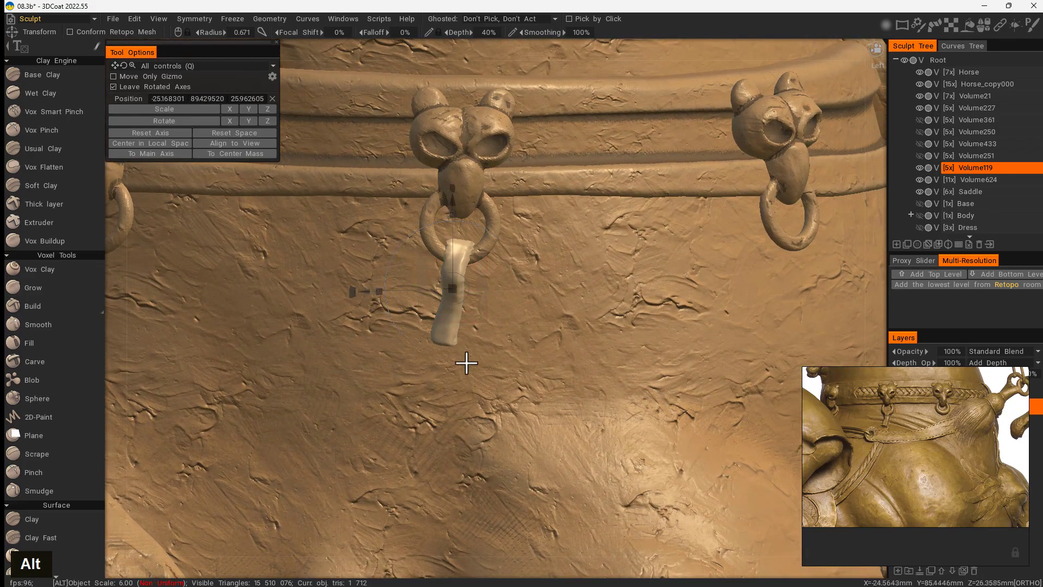
Step: Activate the Curves tool and decline applying symmetry to the curves
right_click_drag(466, 361, 443, 380, "alt")
middle_click_drag(443, 380, 661, 253, "alt")
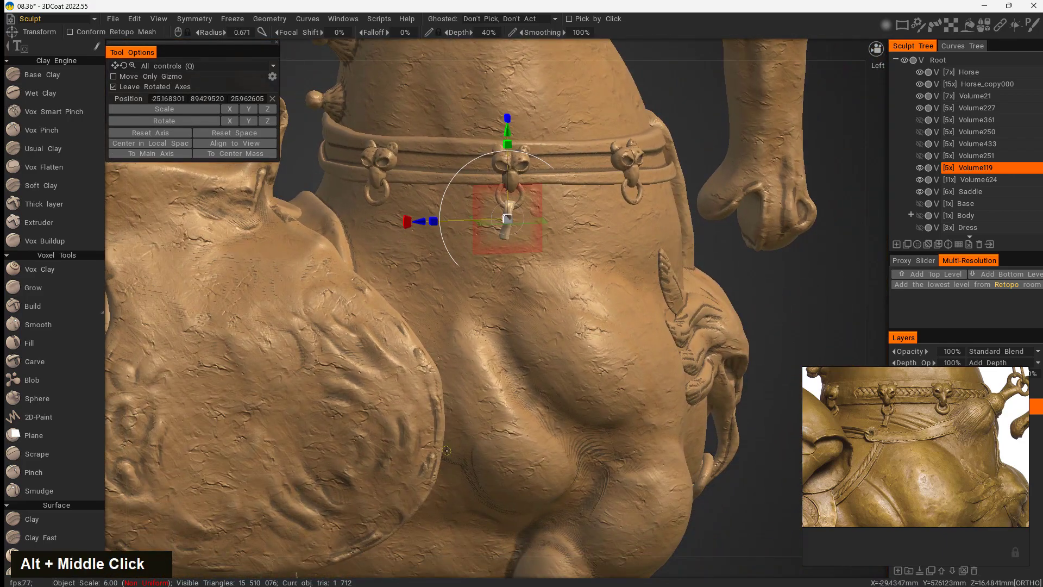
key("space")
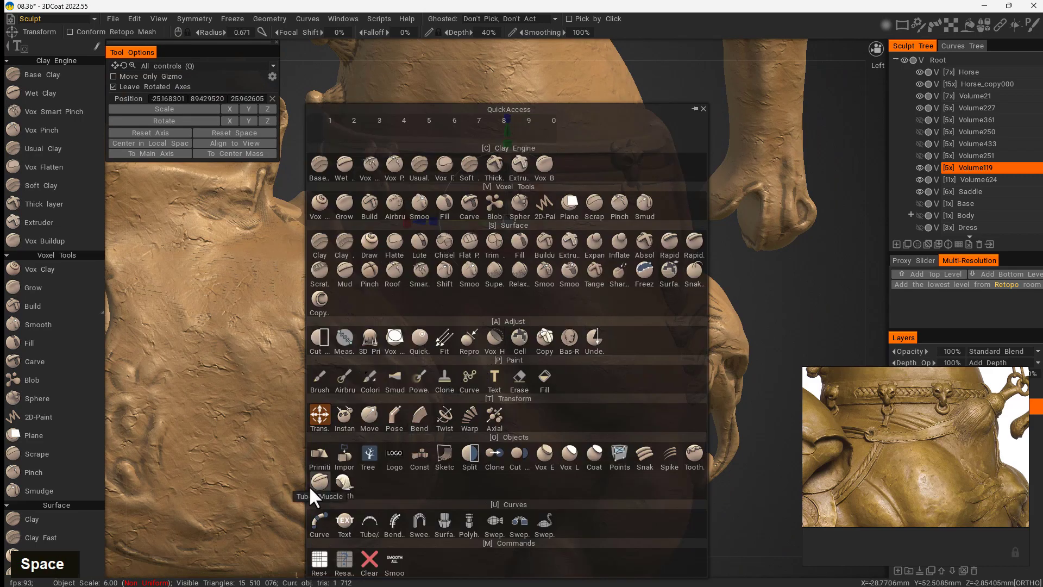
left_click(320, 516)
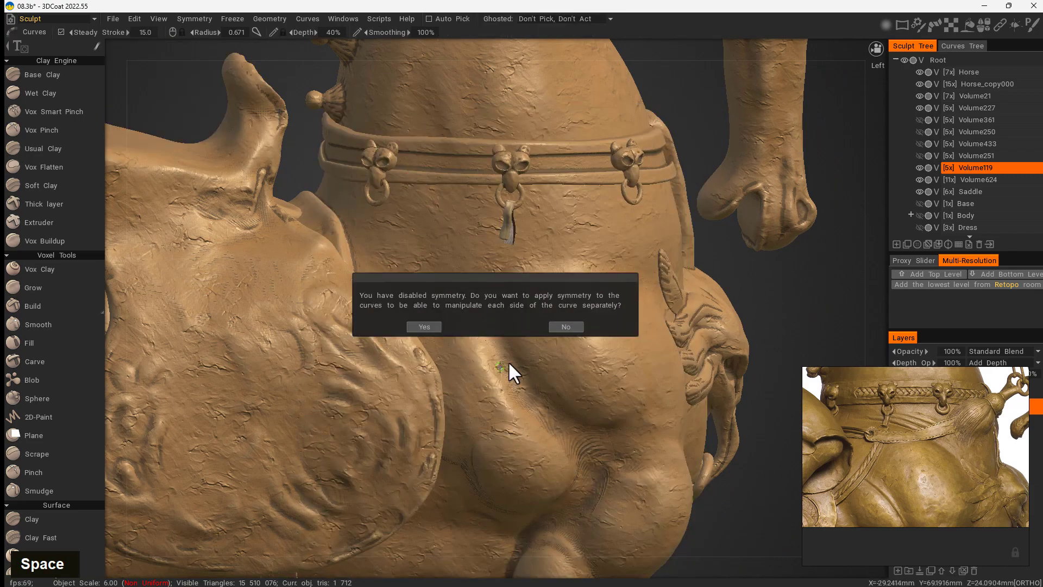
left_click(566, 326)
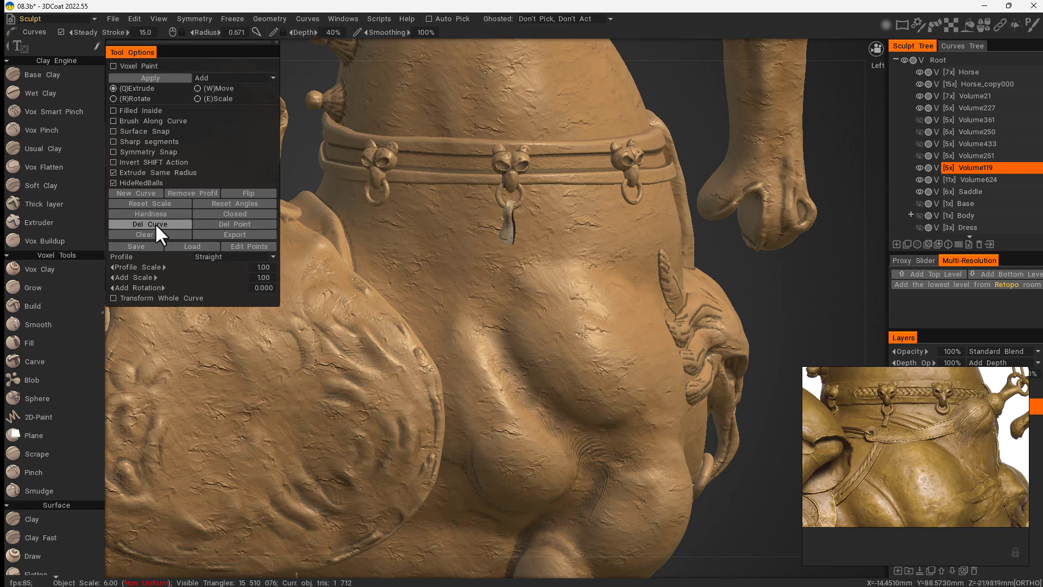
Step: Set the curve radius to 1.66 and ghost the Saddle volume
middle_click_drag(543, 384, 517, 391, "alt")
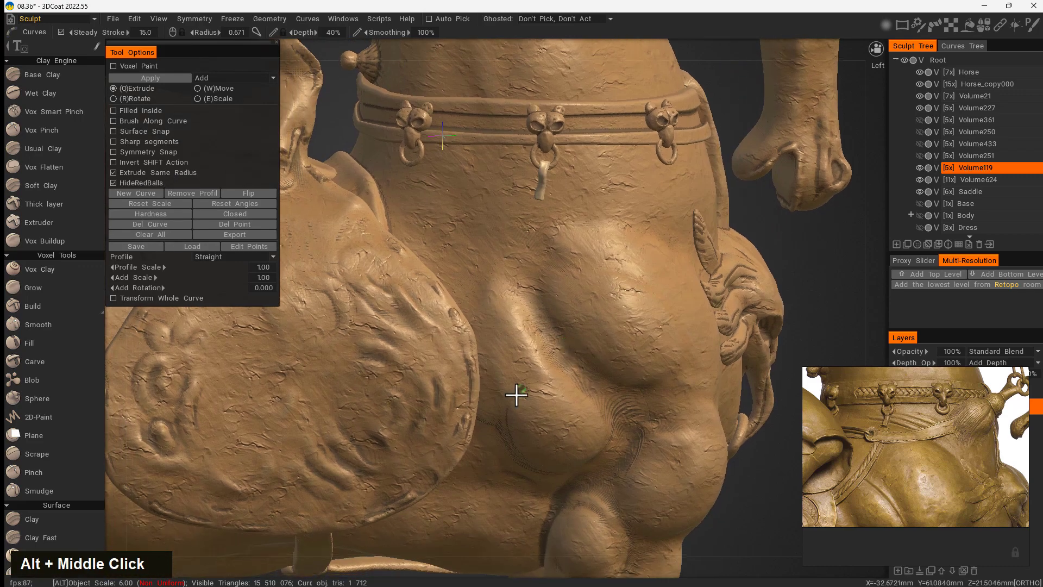
right_click_drag(535, 228, 543, 229)
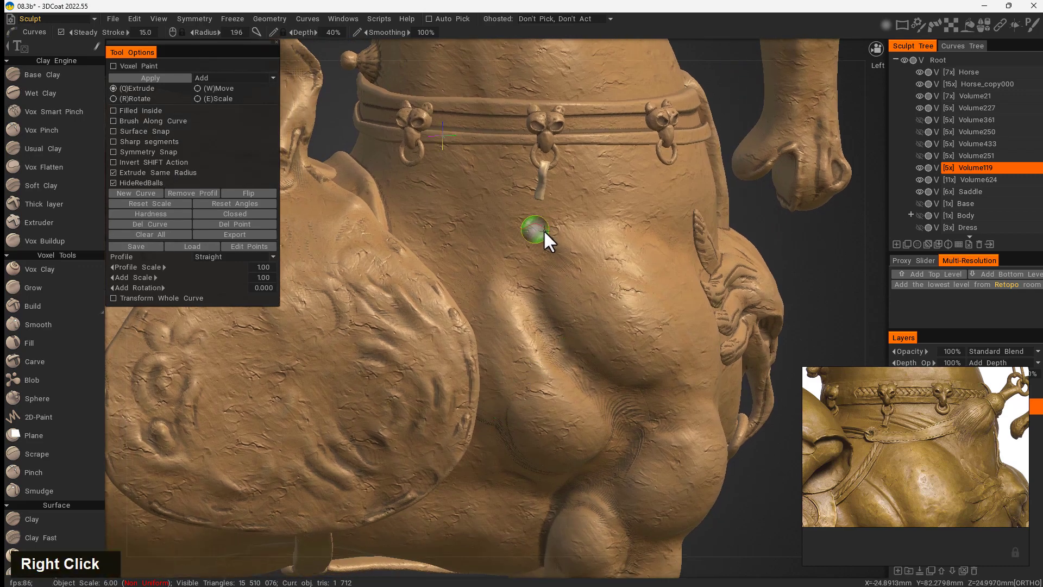
left_click(928, 191)
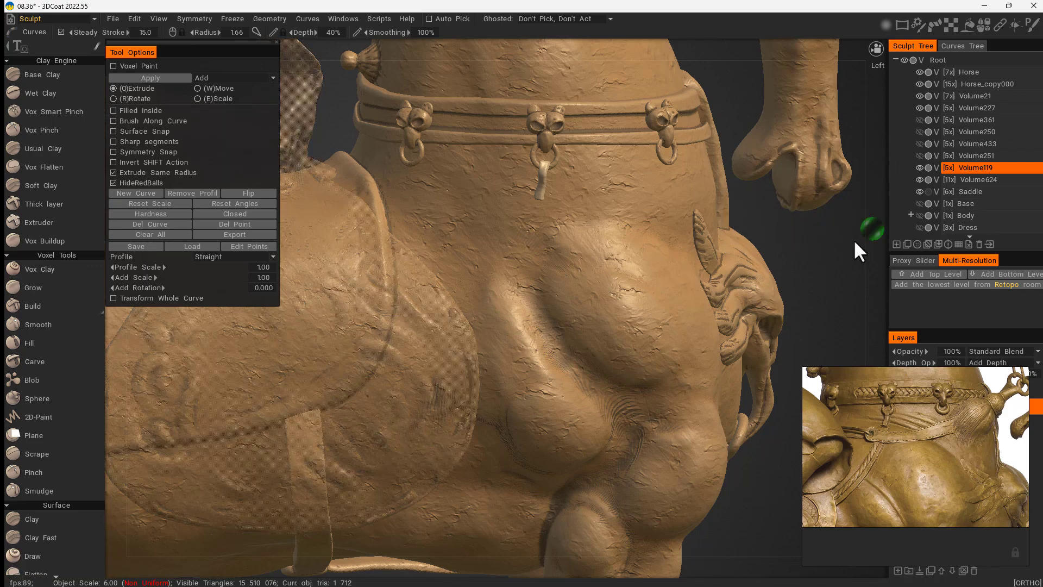
Step: Look through the ChainKerabin, Chains and Feathers curve profile sets, and open the Straps set
middle_click_drag(470, 301, 562, 235, "alt")
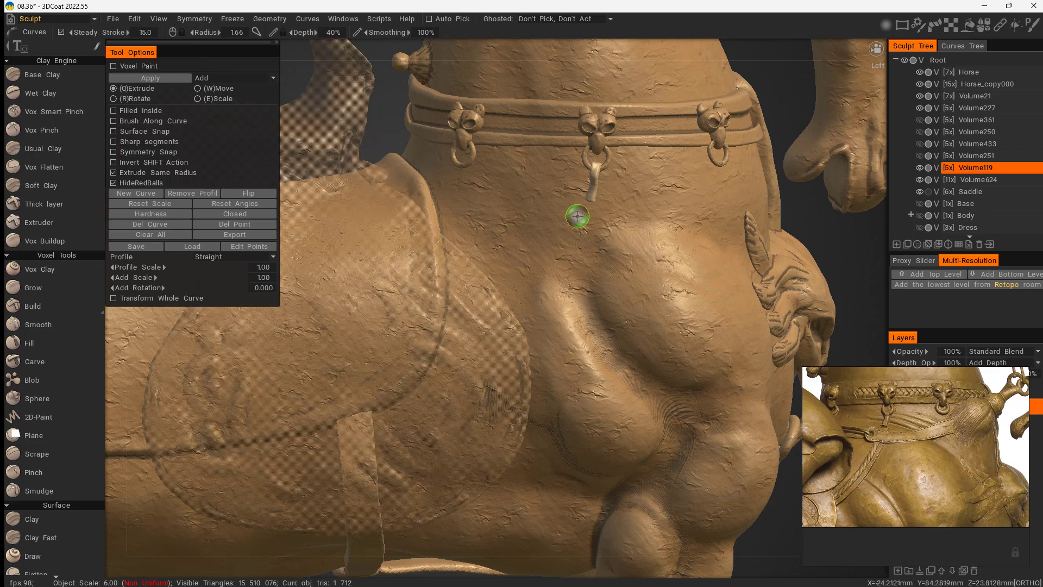
left_click(998, 24)
left_click(1028, 40)
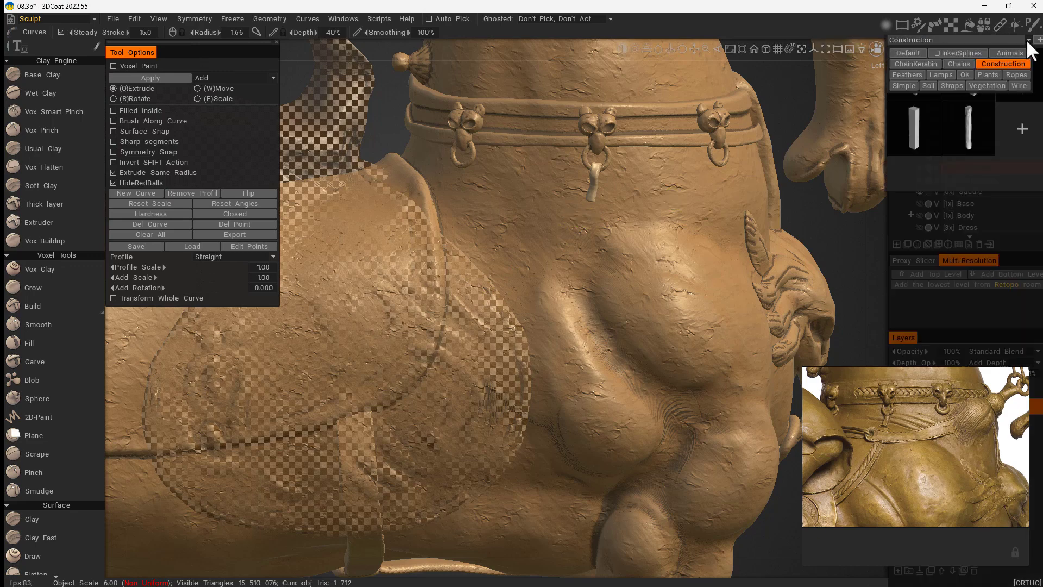
left_click(918, 64)
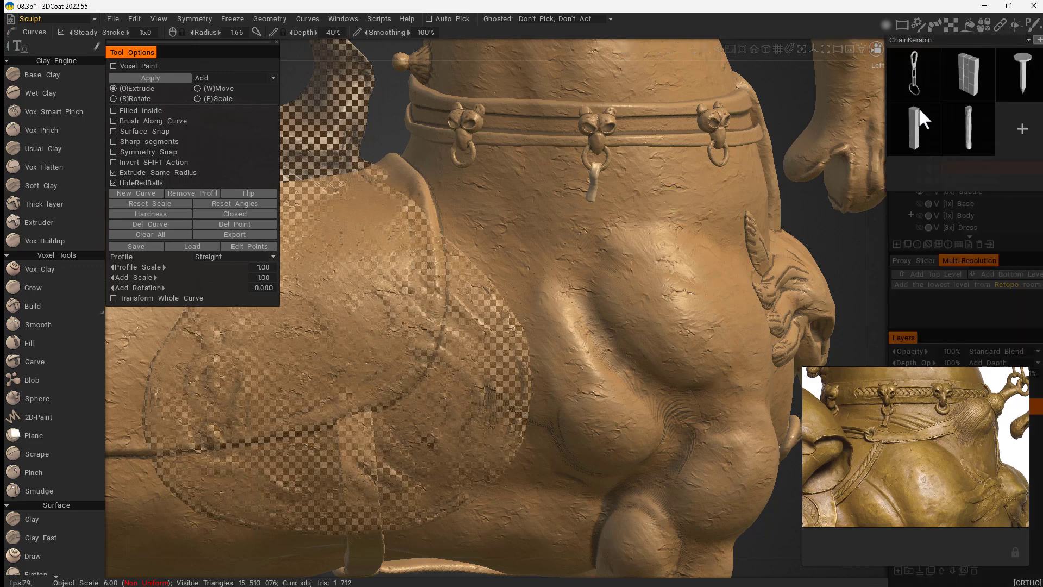
left_click(1028, 41)
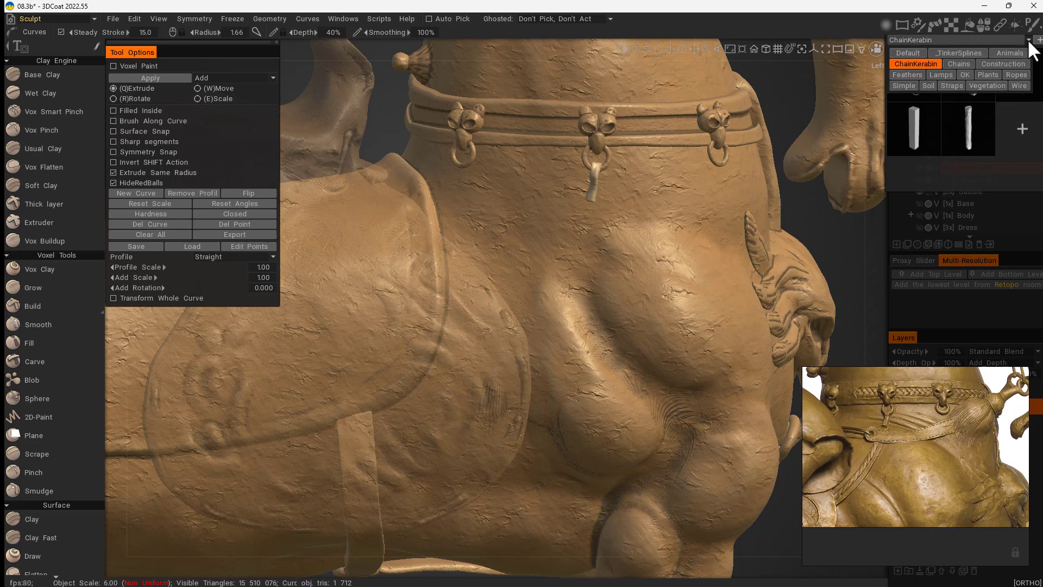
left_click(960, 64)
left_click(1026, 39)
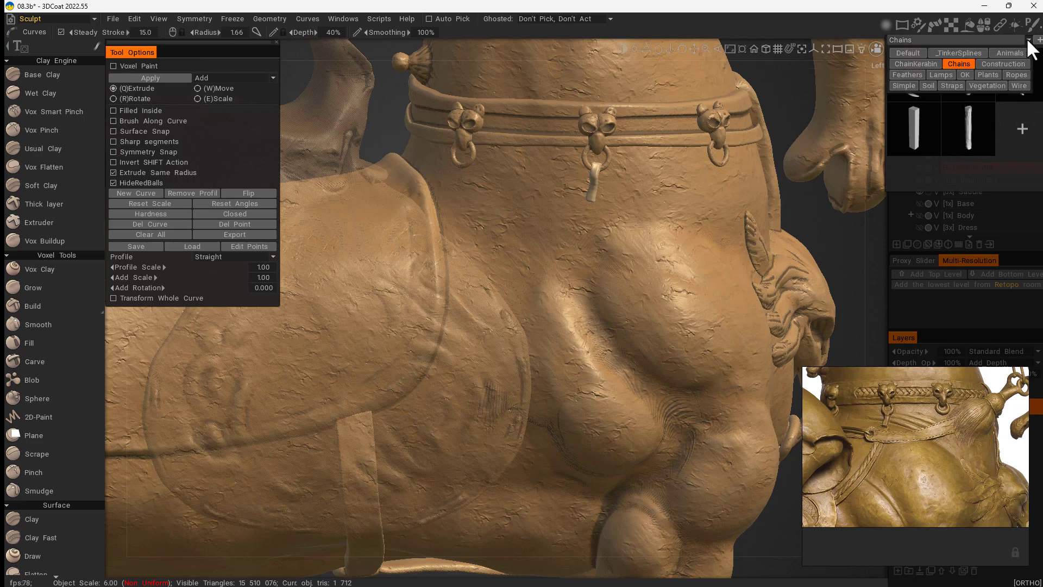
left_click(908, 75)
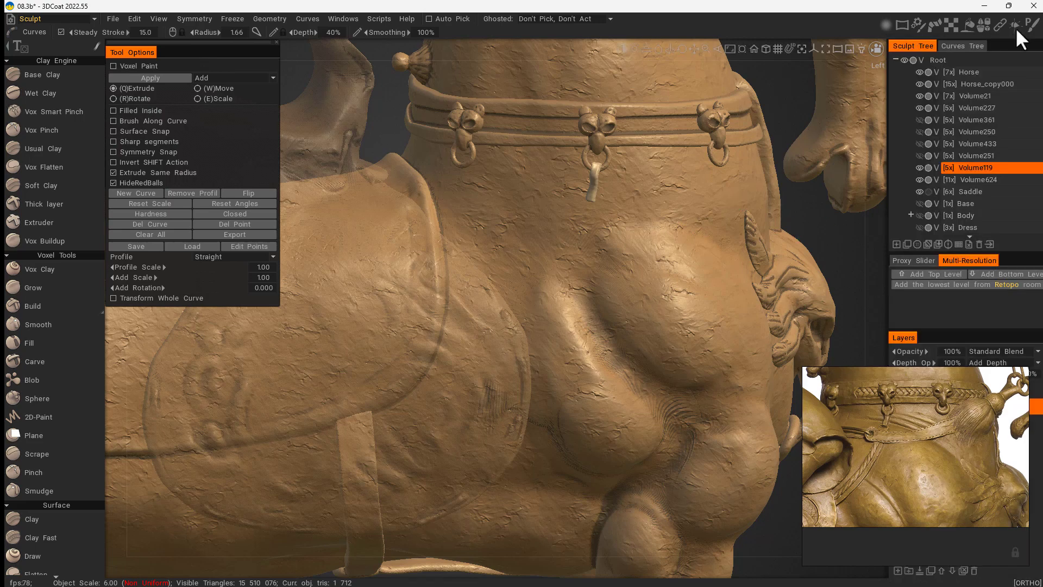
left_click(1024, 40)
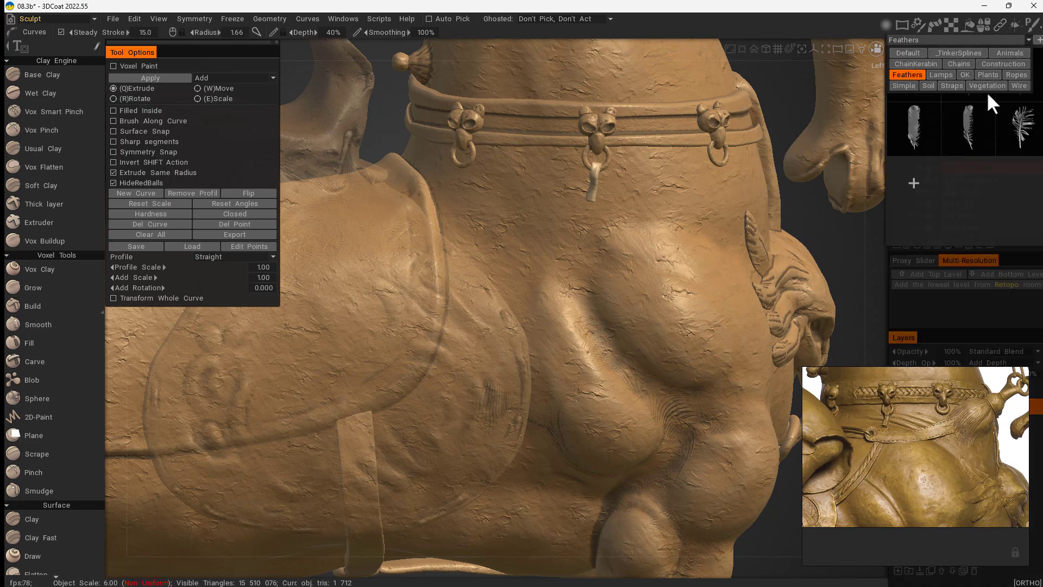
left_click(952, 86)
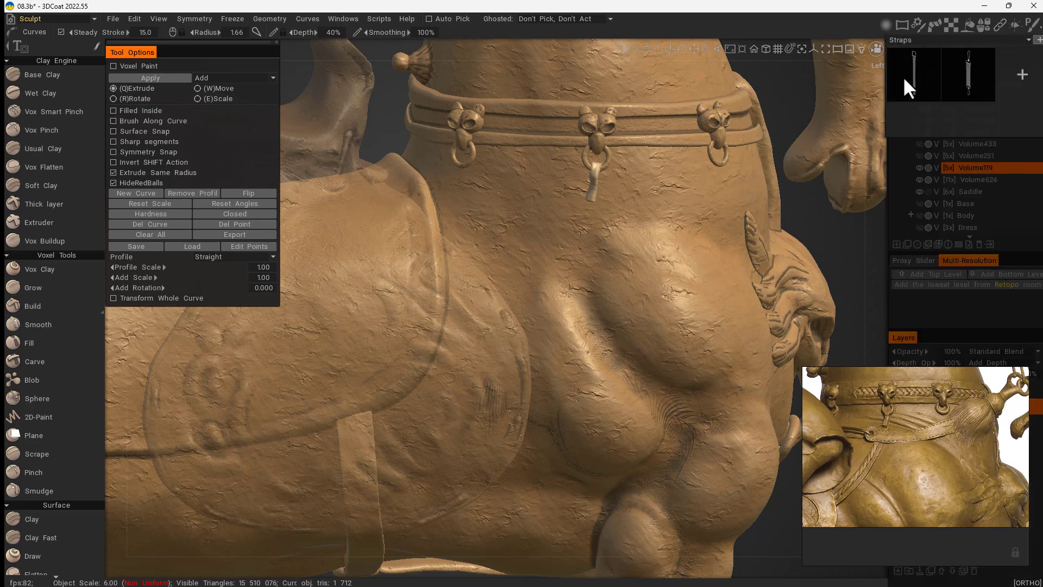
left_click(911, 73)
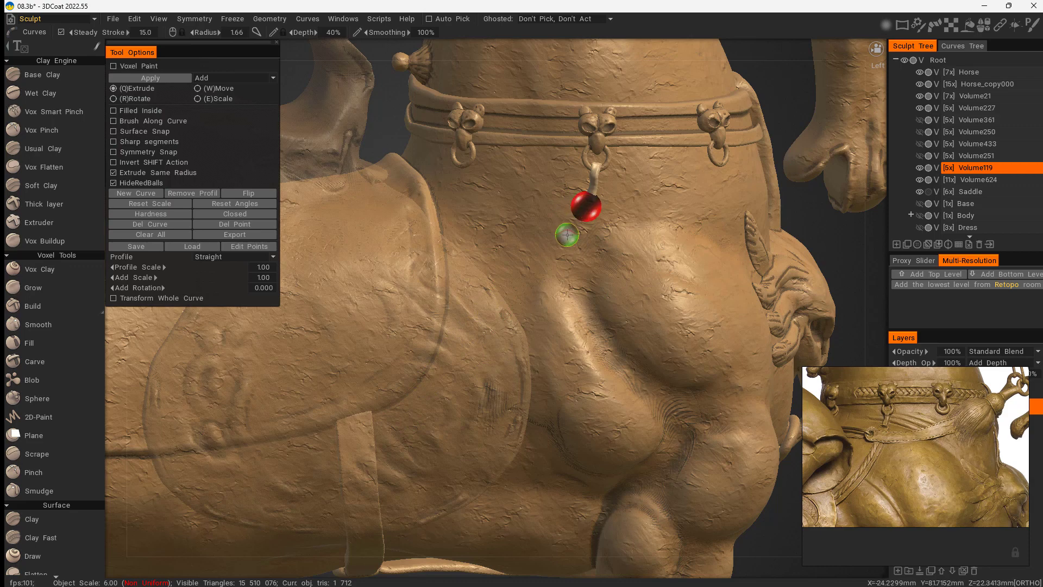
Step: Draw a curve from the middle ring's hanging strap diagonally down to the saddle and join its upper end to the strap
left_click(552, 256)
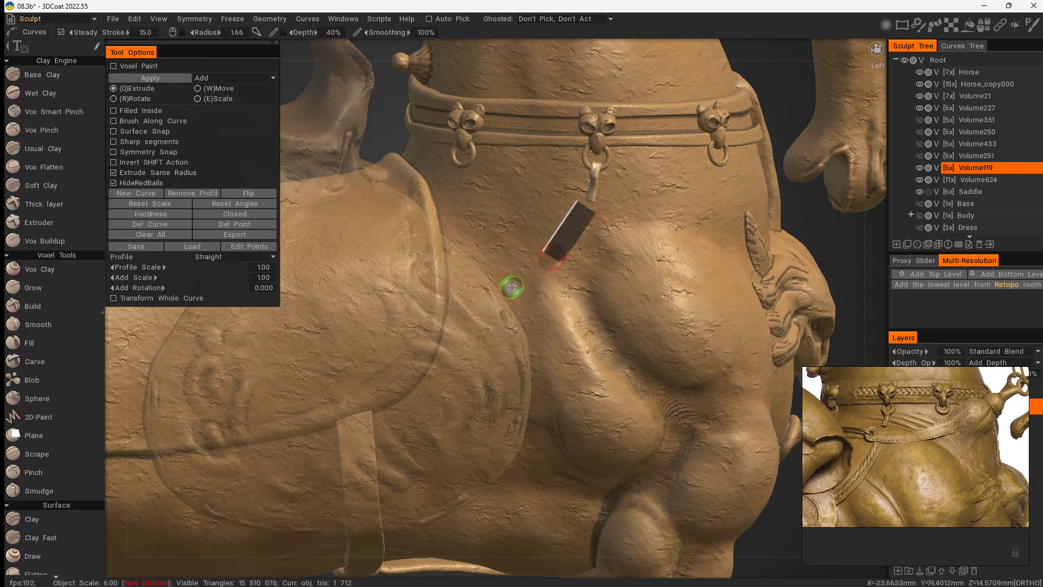
left_click(515, 287)
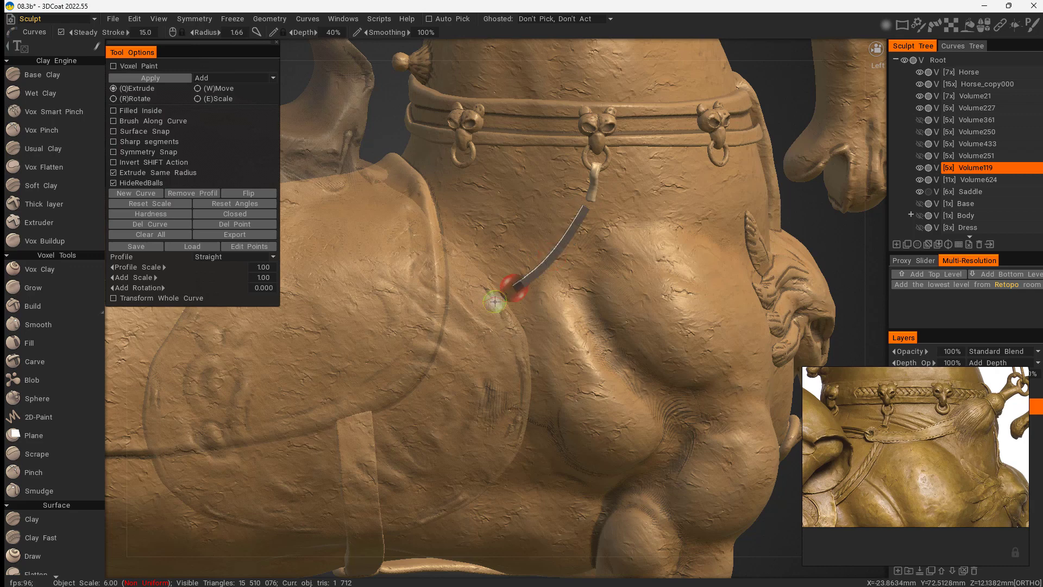
left_click(463, 323)
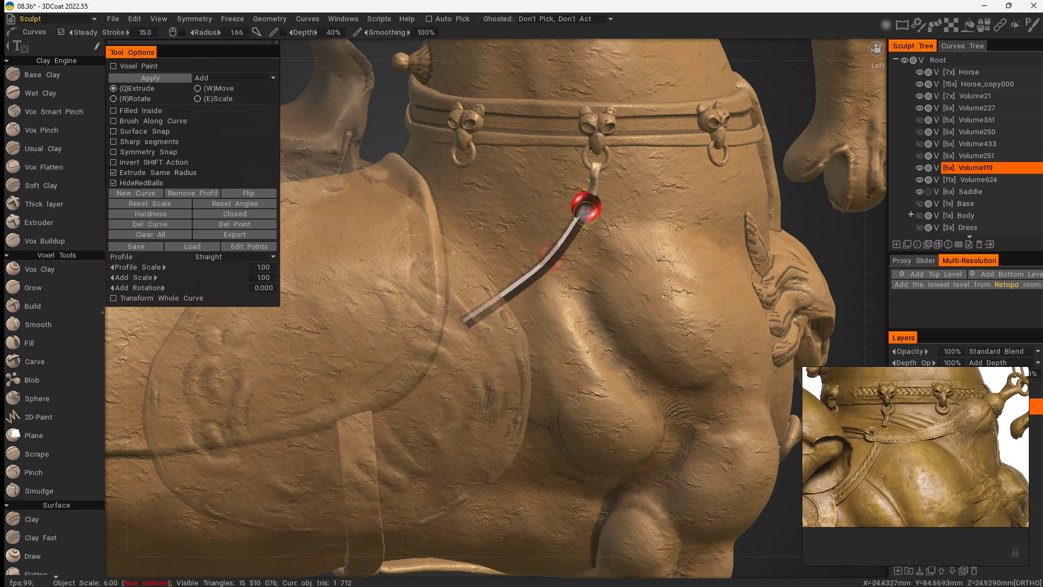
middle_click(586, 208)
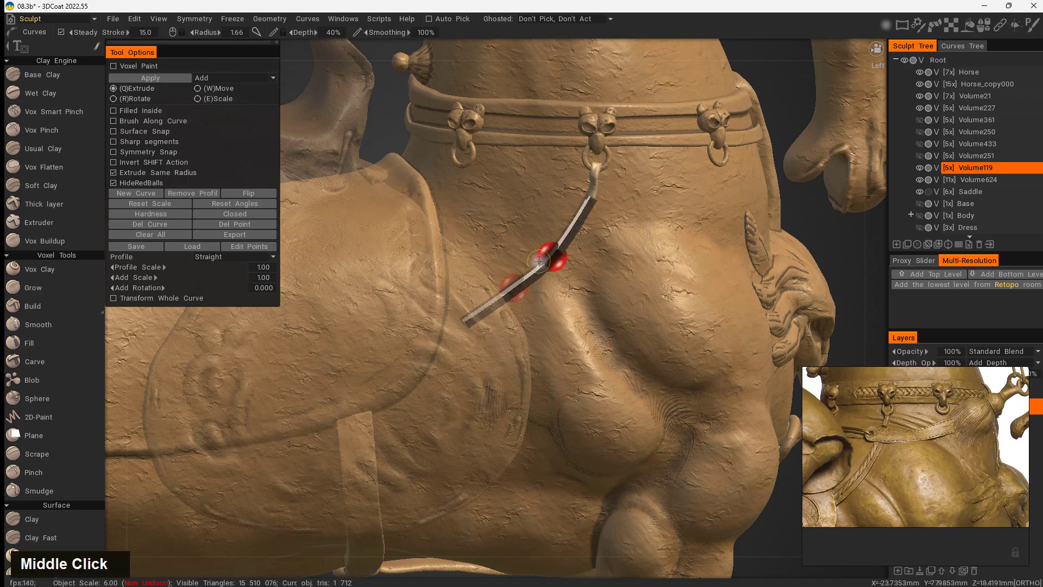
Step: Try both Straps profiles on the curve, first the buckled belt and then the strap with fittings at both ends
right_click_drag(577, 330, 605, 348, "alt")
left_click_drag(605, 347, 516, 372, "alt")
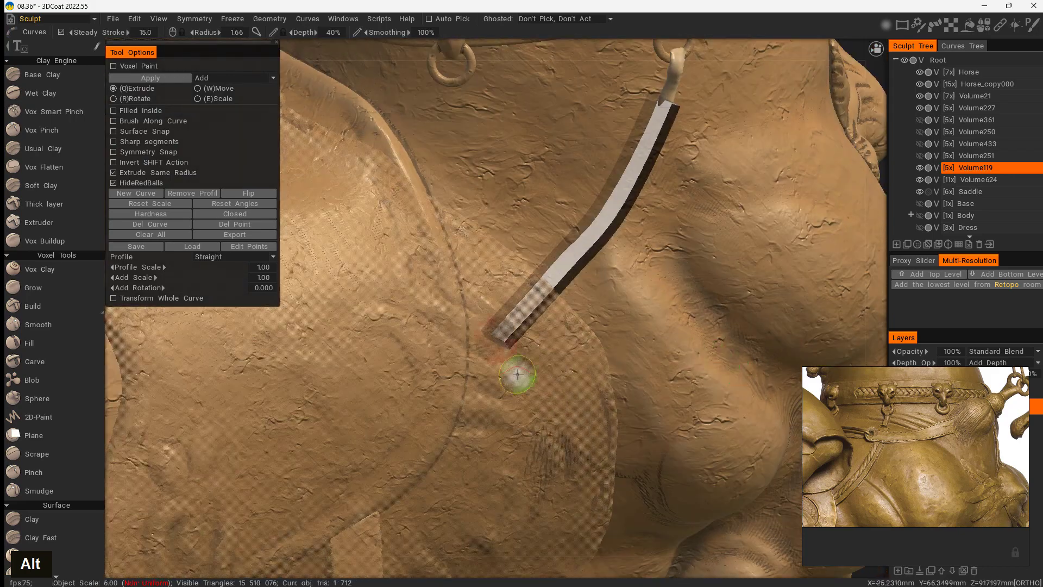
left_click(1002, 23)
left_click(915, 76)
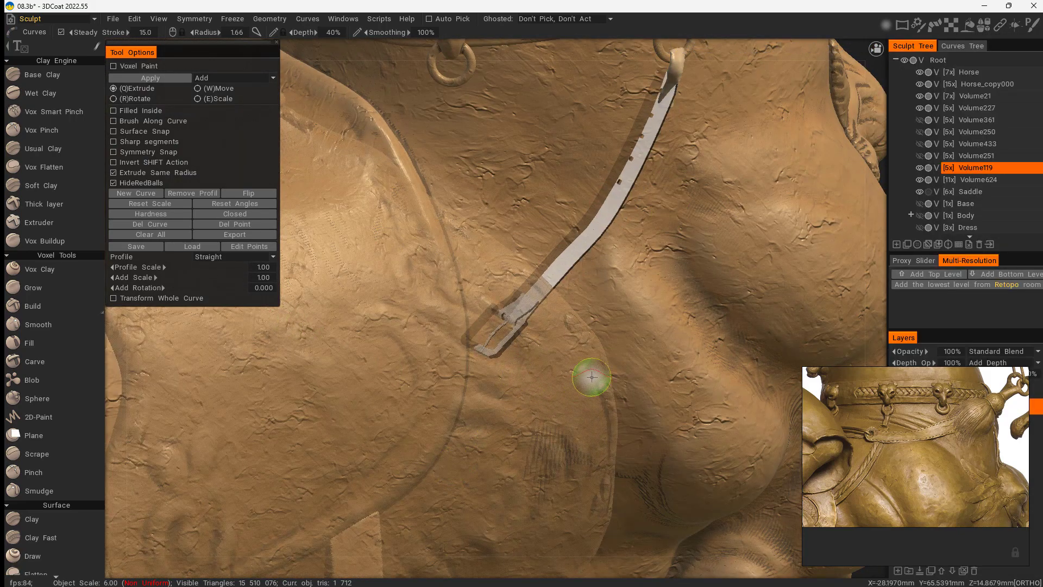
mouse_move(592, 376)
middle_mouse_down("alt")
mouse_move(595, 348)
mouse_move(608, 366)
middle_mouse_up("alt")
right_click_drag(607, 365, 442, 305, "alt")
left_click_drag(442, 305, 562, 332, "alt")
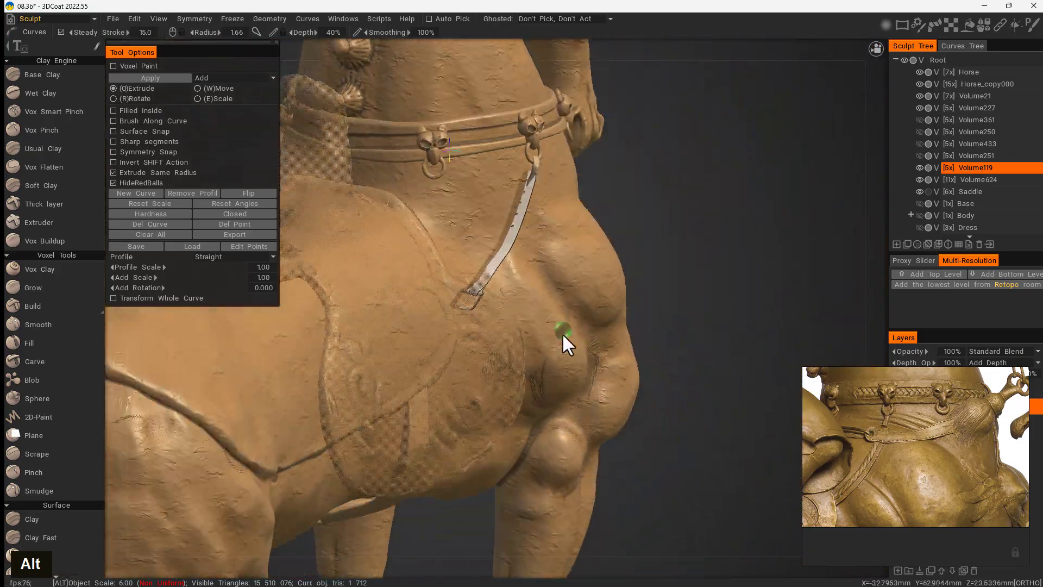
right_click_drag(562, 332, 582, 354, "alt")
left_click_drag(581, 354, 538, 313, "alt")
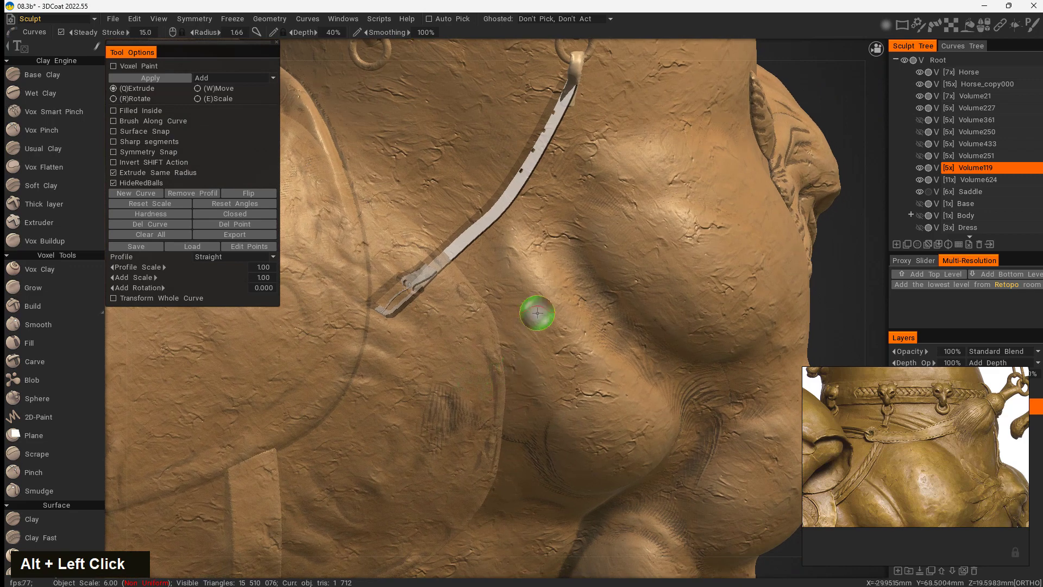
mouse_move(1001, 25)
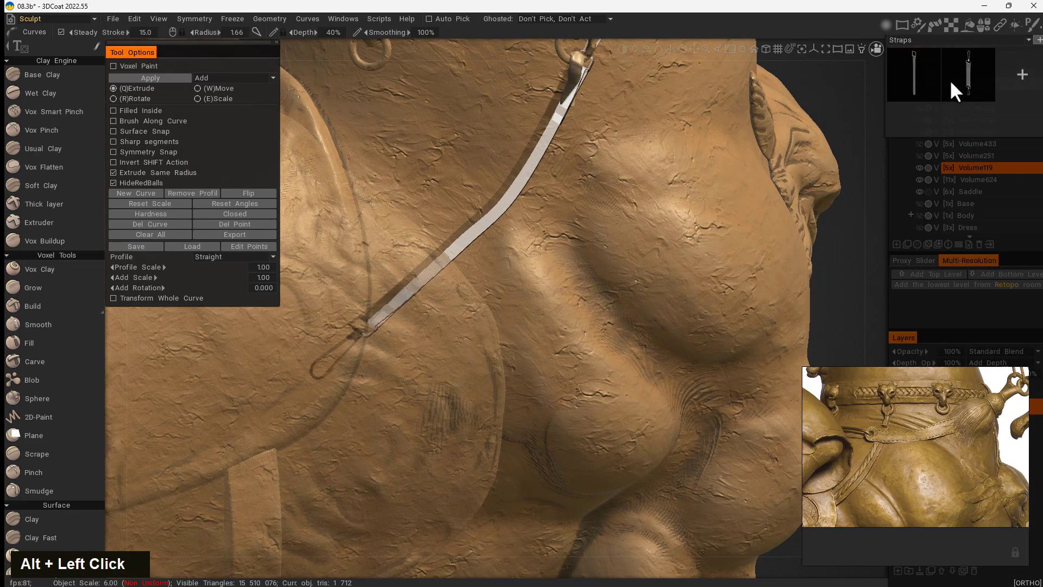
right_click_drag(750, 203, 498, 342, "alt")
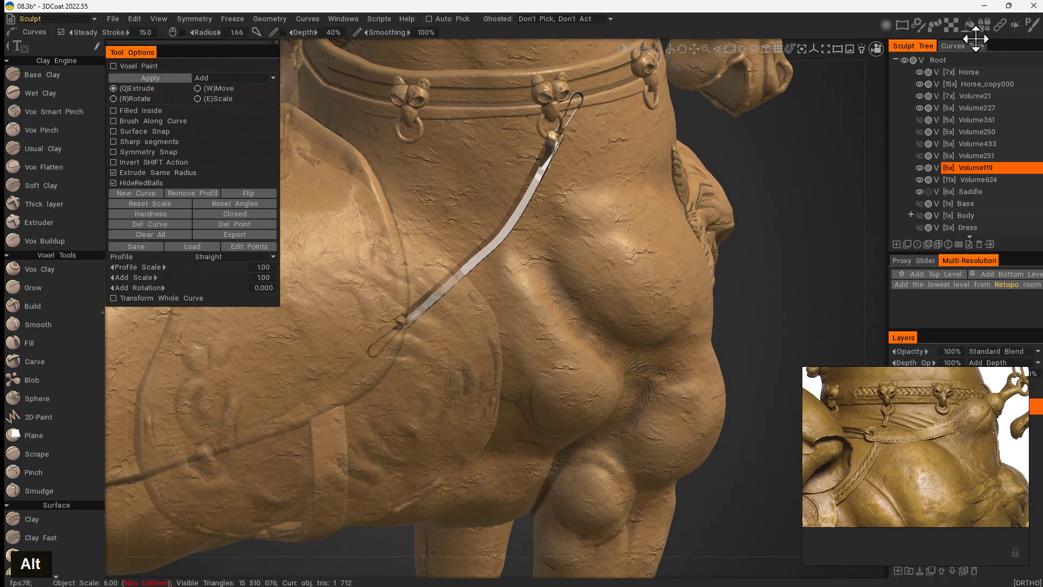
Step: Look through the Vegetation, Wires, Feathers and Chains profile sets for an alternative strap shape
mouse_move(1002, 21)
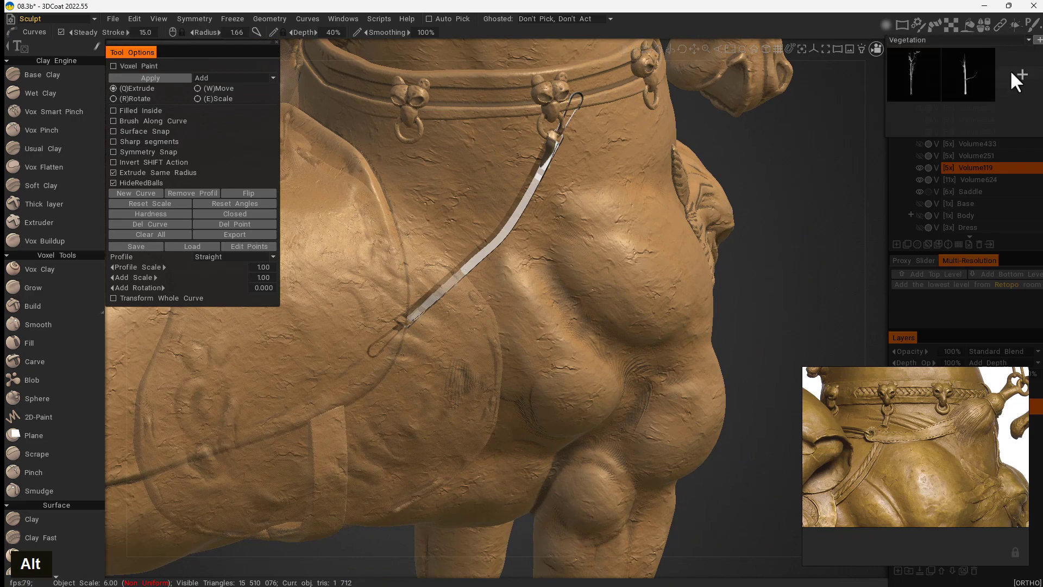
left_click(988, 86)
left_click(1019, 85)
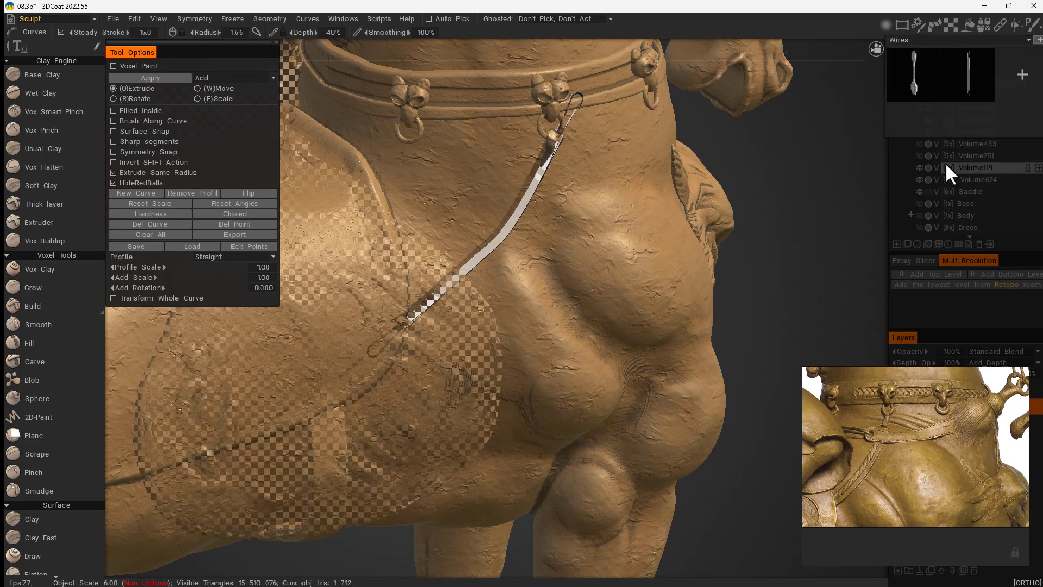
left_click(1029, 41)
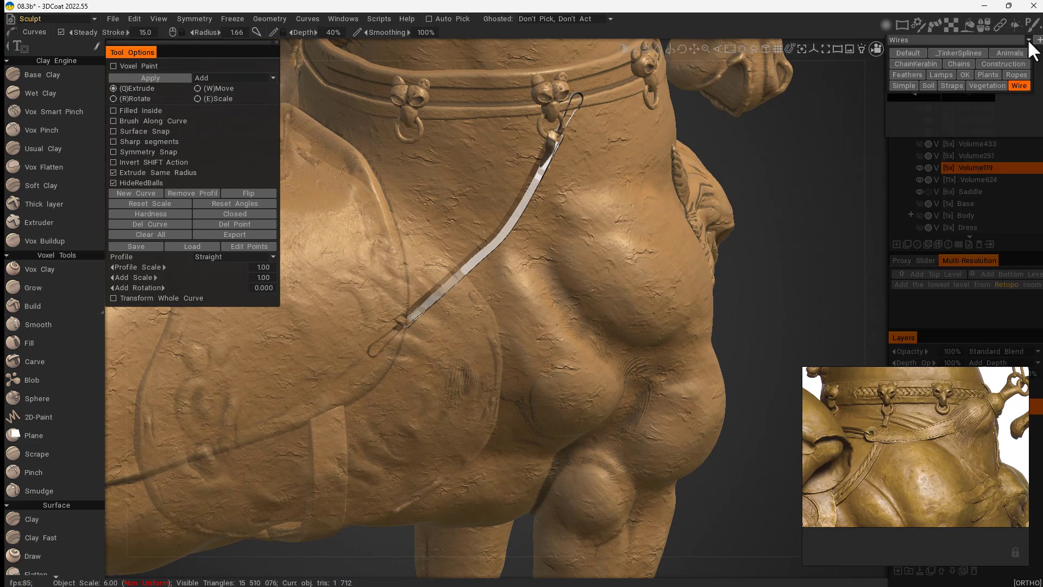
left_click(909, 75)
left_click(1029, 42)
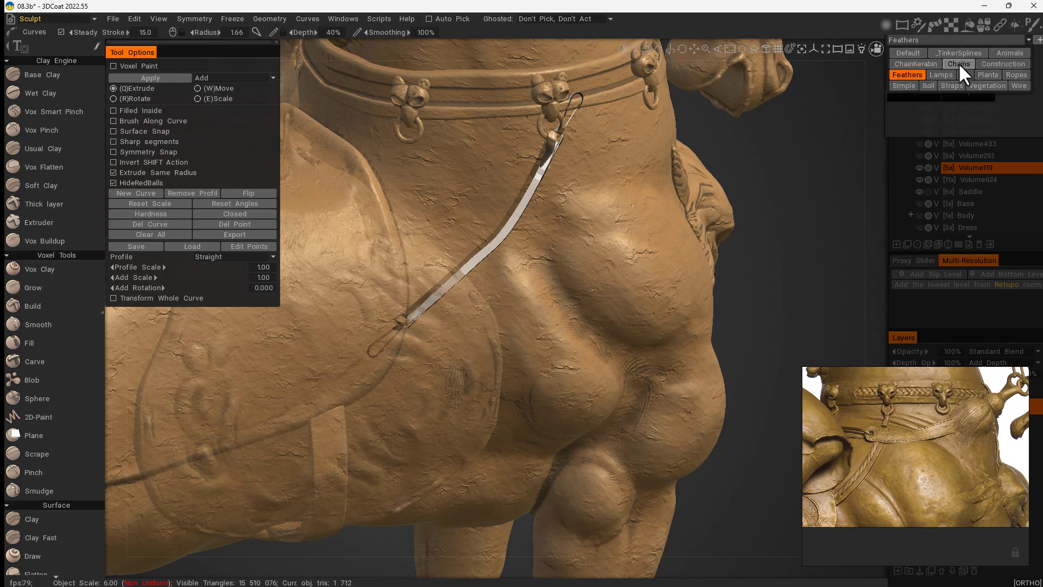
double_click(958, 63)
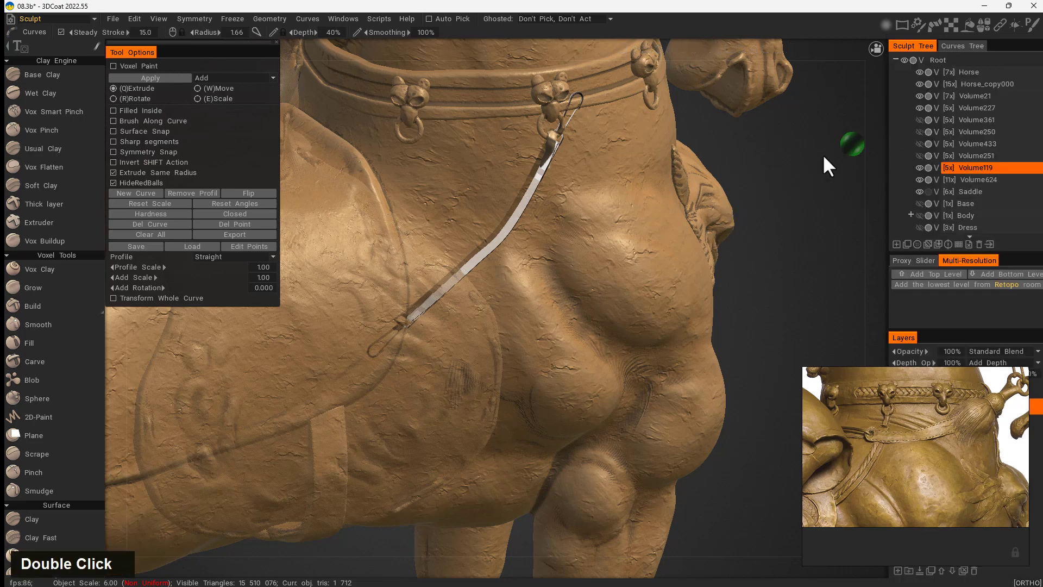
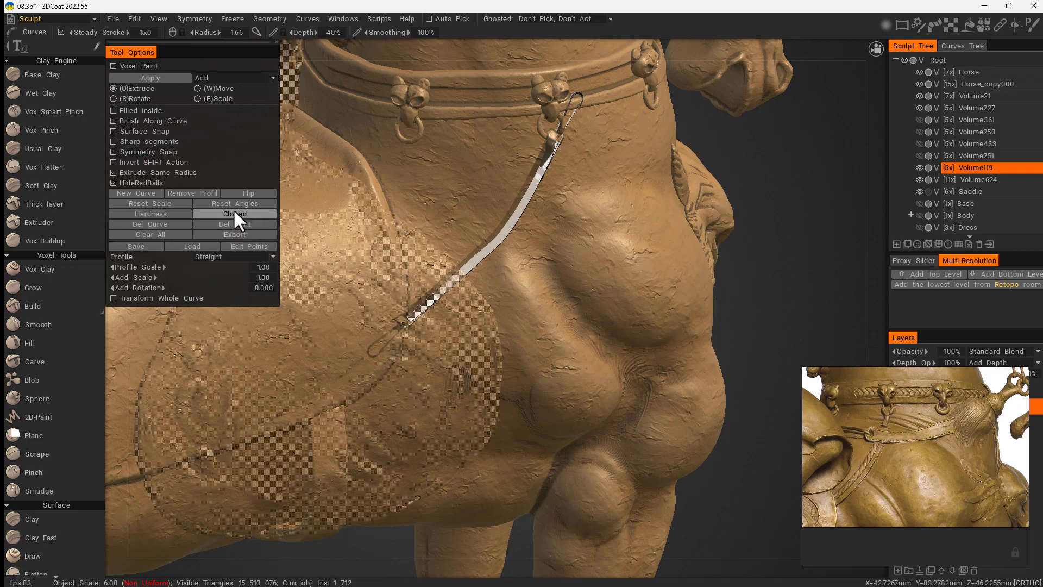
Step: Remove the strap profile from the curve and apply a rectangular profile from the Construction set
left_click(205, 192)
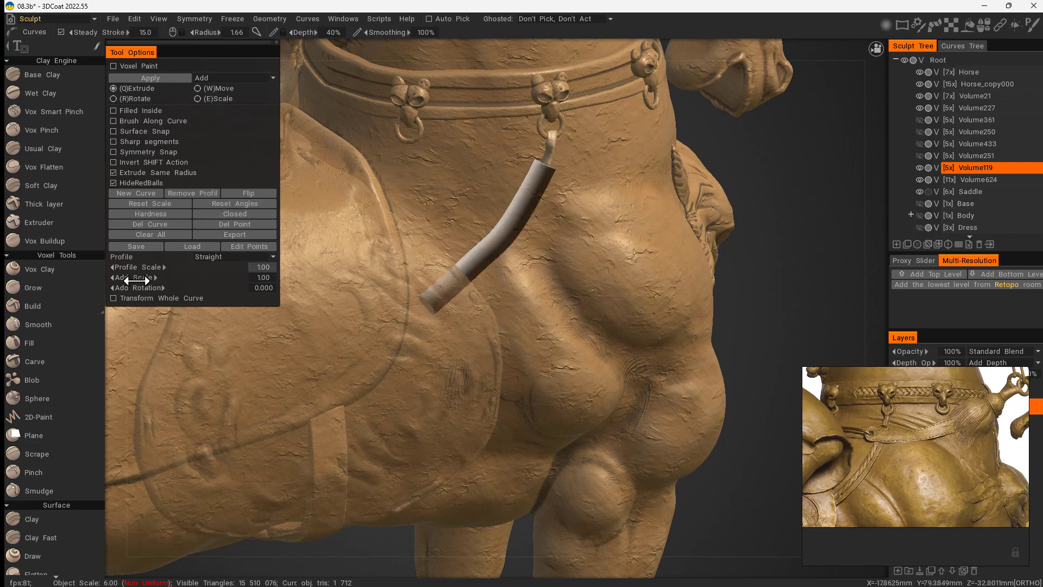
left_click_drag(538, 348, 552, 187, "alt")
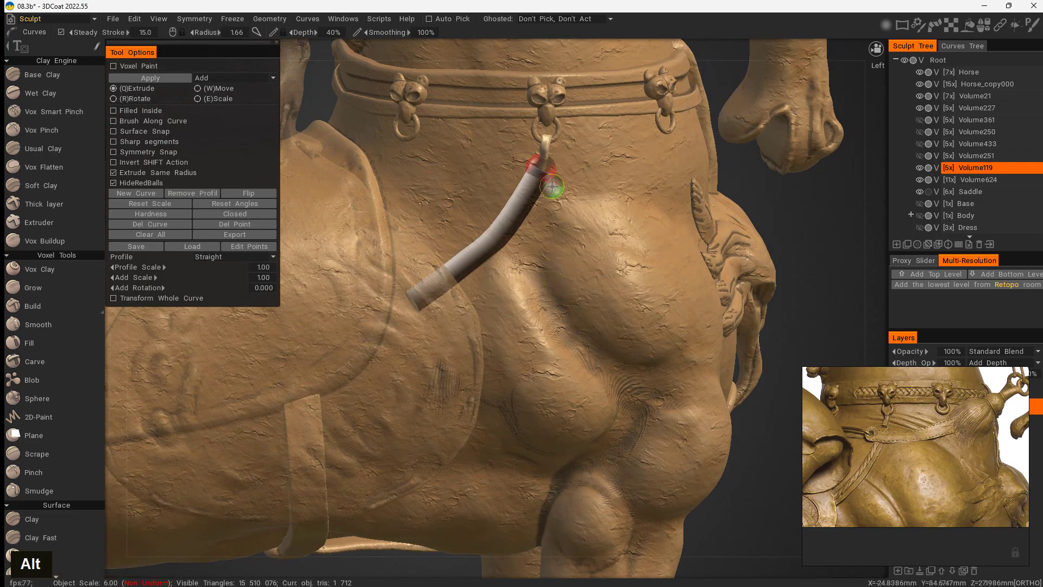
mouse_move(1003, 21)
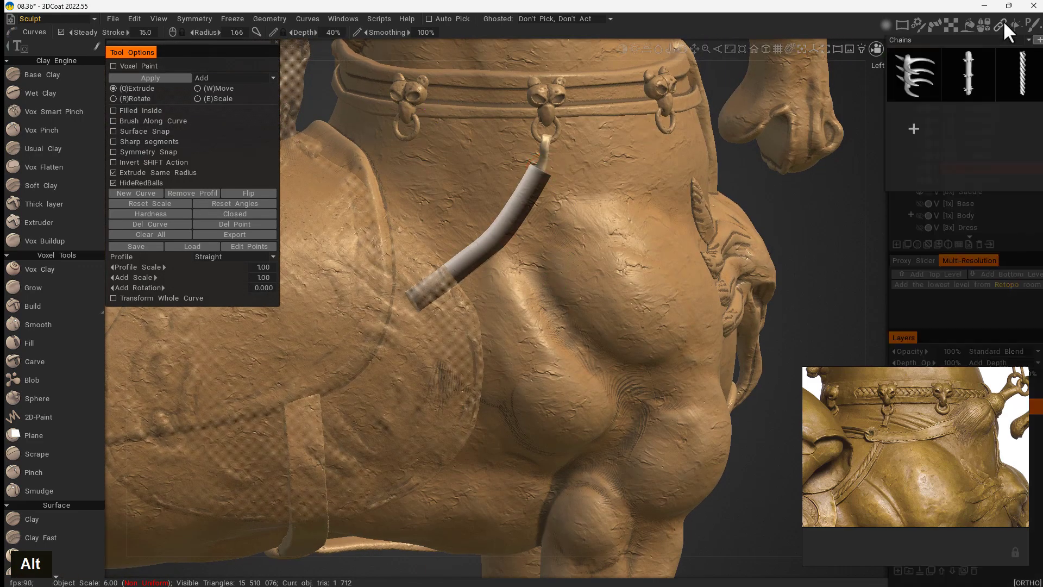
left_click(1029, 42)
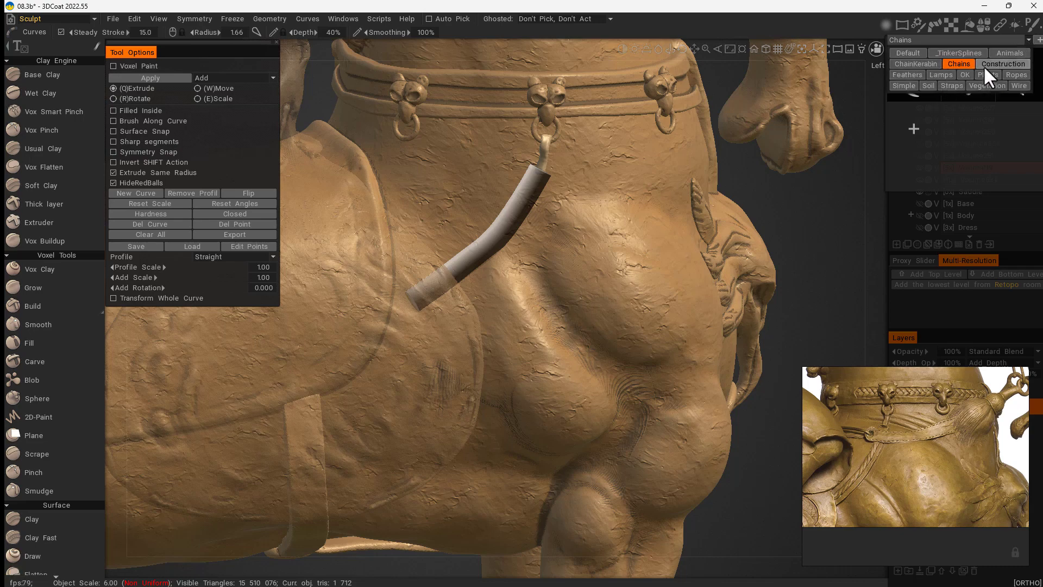
left_click(1009, 64)
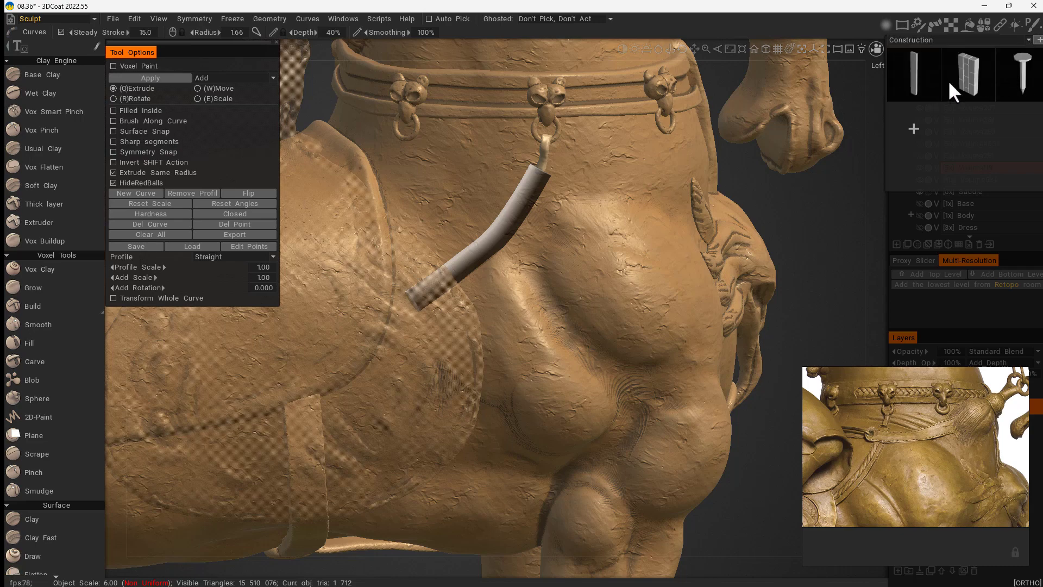
left_click(948, 80)
Step: Rotate the rectangular profile around the curve with Add Rotation so its flat side lies along the horse's body
left_click_drag(449, 354, 489, 280, "alt")
right_click_drag(489, 280, 582, 303, "alt")
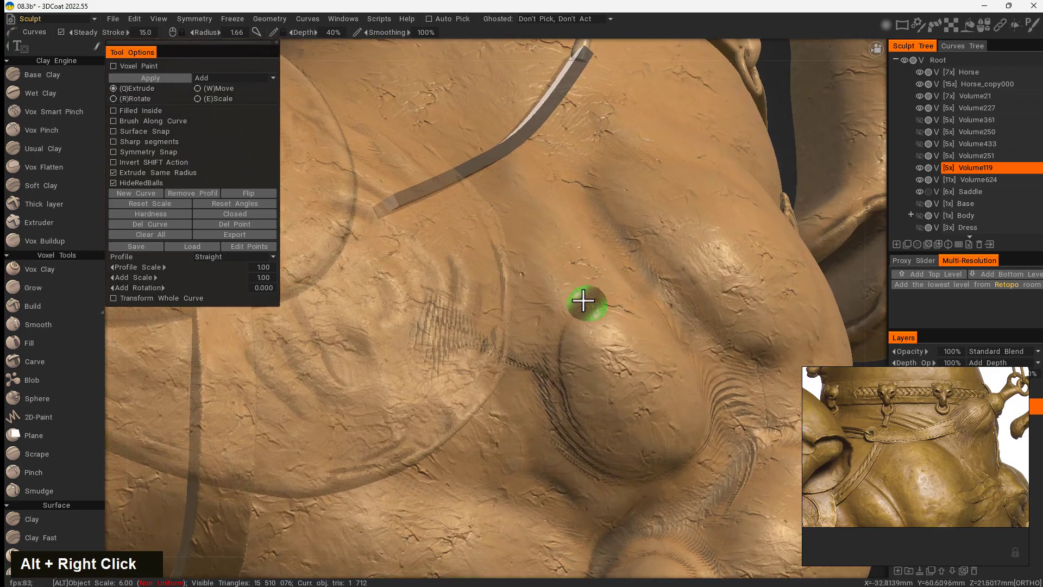
left_click_drag(582, 302, 617, 365, "alt")
left_click_drag(133, 287, 158, 284)
right_click_drag(531, 317, 444, 264, "alt")
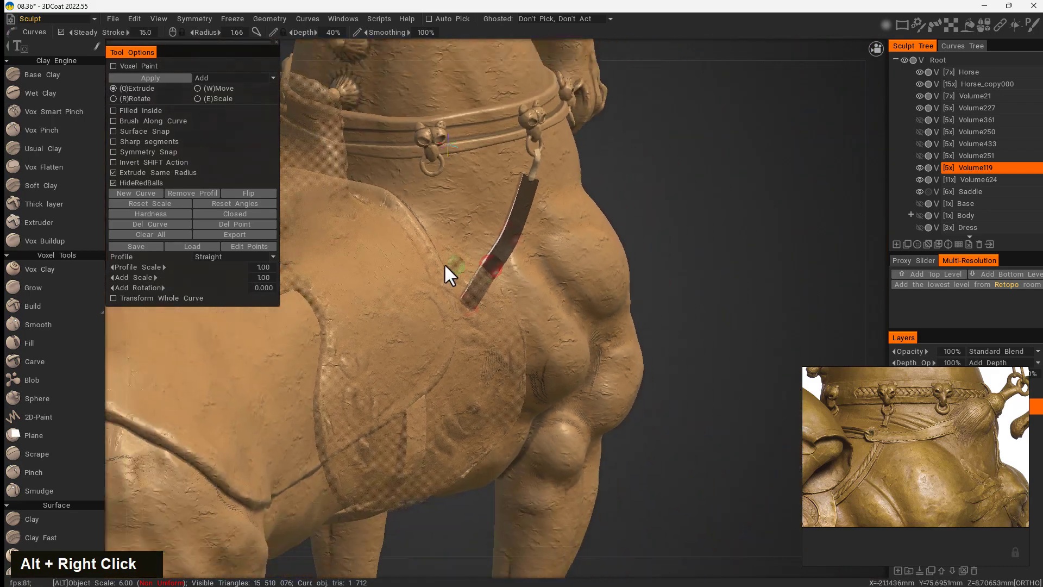
left_click_drag(444, 264, 459, 404, "alt")
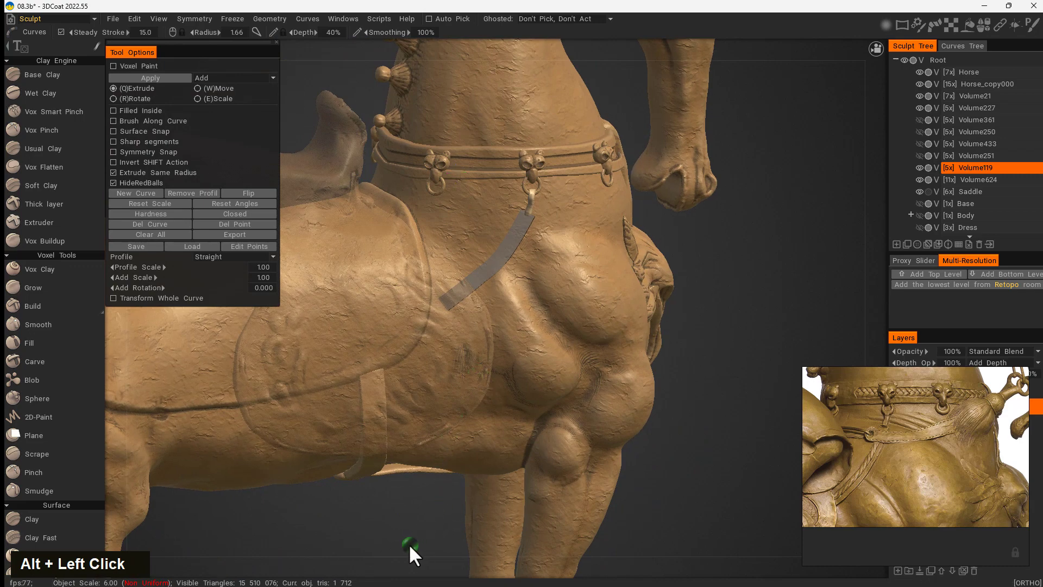
Step: Adjust the lower end point of the flat strap curve so that it reaches further over the saddle
middle_click(441, 307)
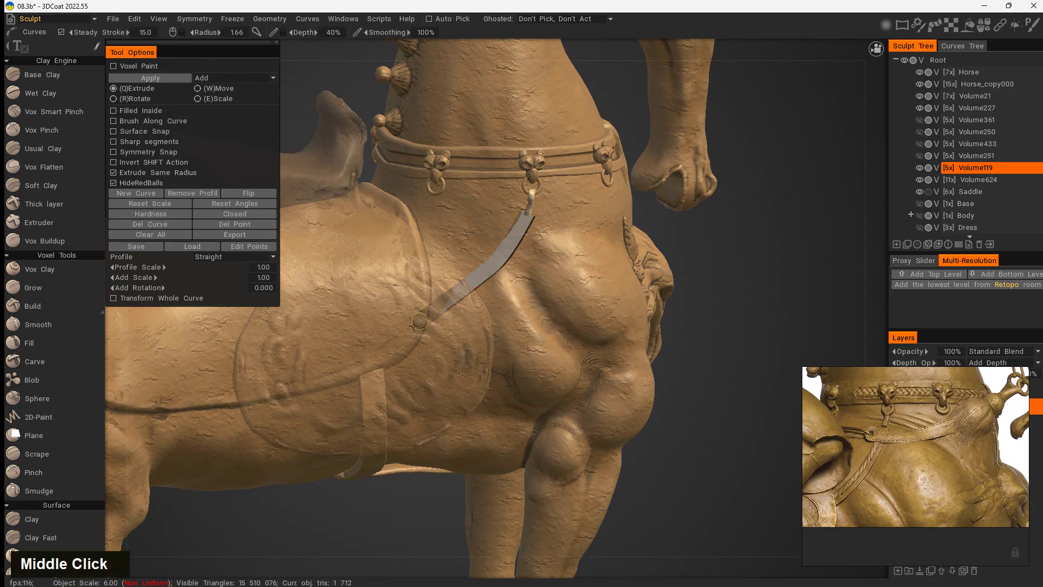
mouse_move(418, 351)
left_mouse_down("alt")
mouse_move(410, 316)
mouse_move(420, 250)
mouse_move(351, 312)
mouse_move(303, 402)
mouse_move(390, 409)
mouse_move(419, 504)
mouse_move(416, 404)
mouse_move(305, 349)
mouse_move(263, 373)
mouse_move(361, 401)
mouse_move(522, 253)
left_mouse_up("alt")
middle_click(522, 253, "alt")
middle_click_drag(523, 253, 531, 223, "alt")
right_click_drag(531, 223, 621, 270, "alt")
left_click_drag(622, 271, 513, 187, "alt")
middle_click_drag(514, 187, 557, 310, "alt")
left_click_drag(557, 310, 546, 365, "alt")
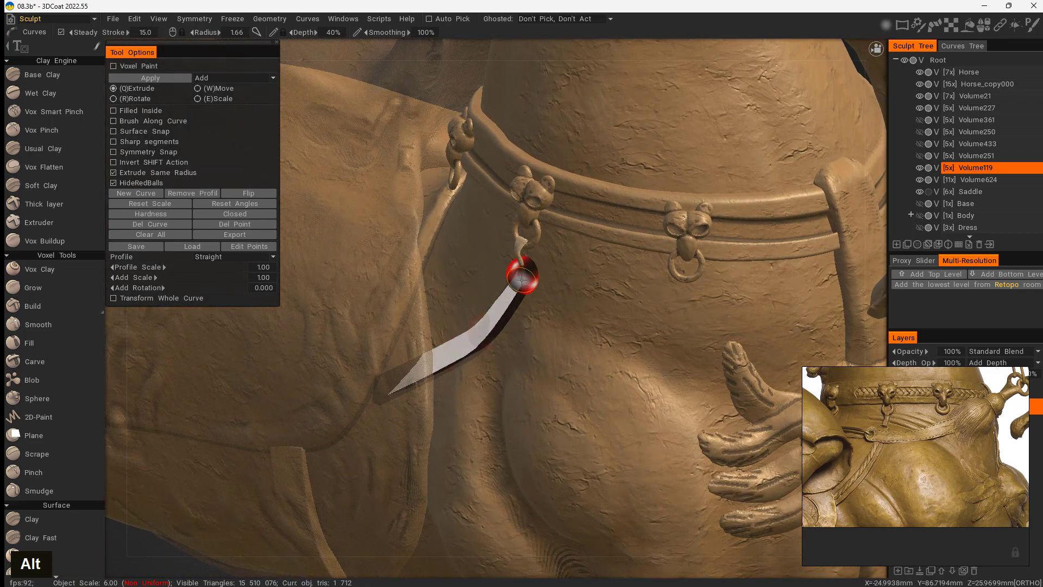
Step: Move the upper end point of the flat strap curve outward from the horse's body and slightly down below the hook
left_click(521, 283)
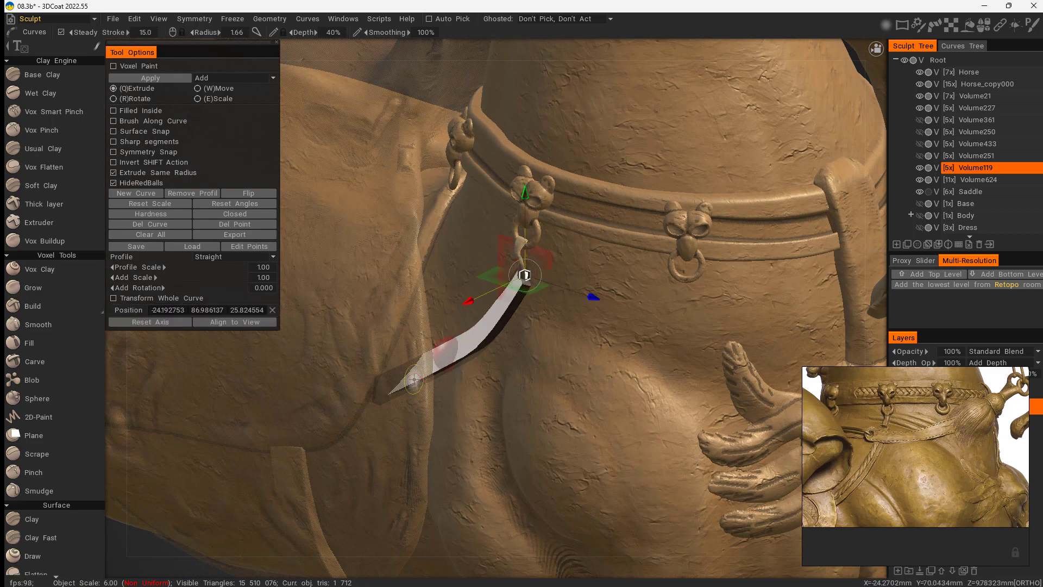
left_click_drag(537, 287, 655, 381)
left_click_drag(674, 197, 683, 202)
left_click_drag(644, 302, 560, 244, "alt")
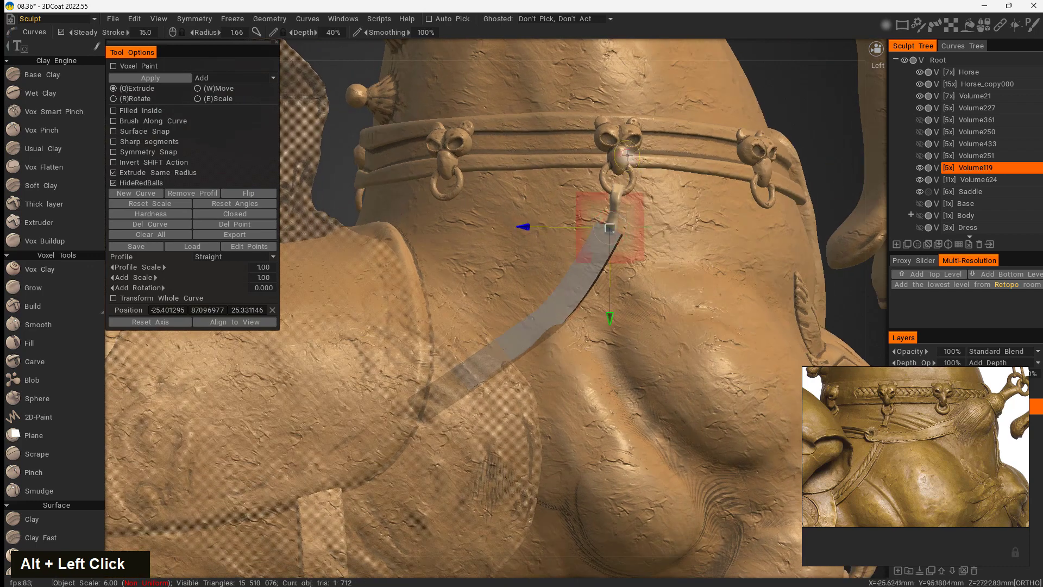
left_click_drag(610, 313, 610, 330)
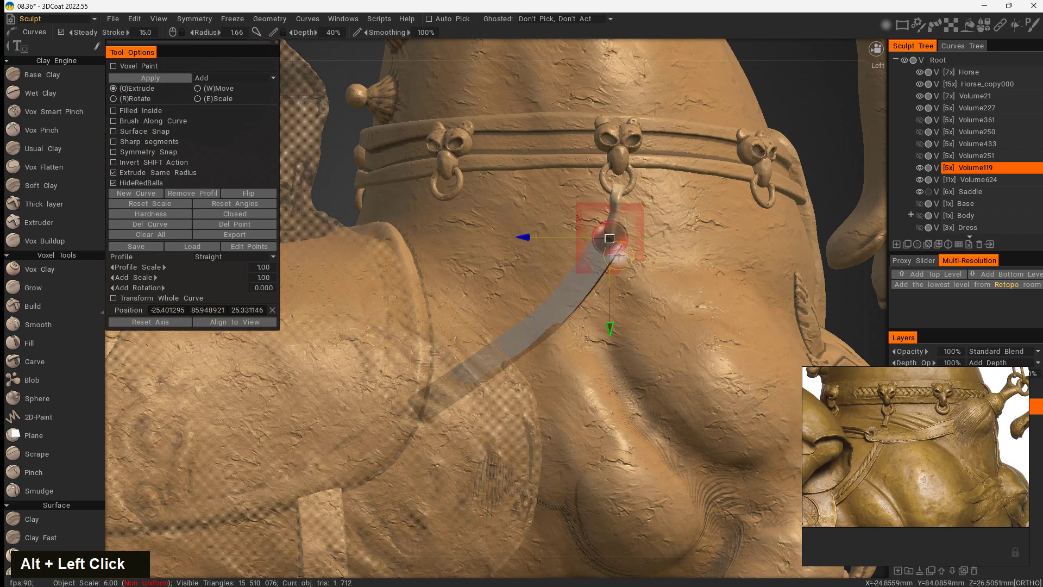
left_click(624, 236)
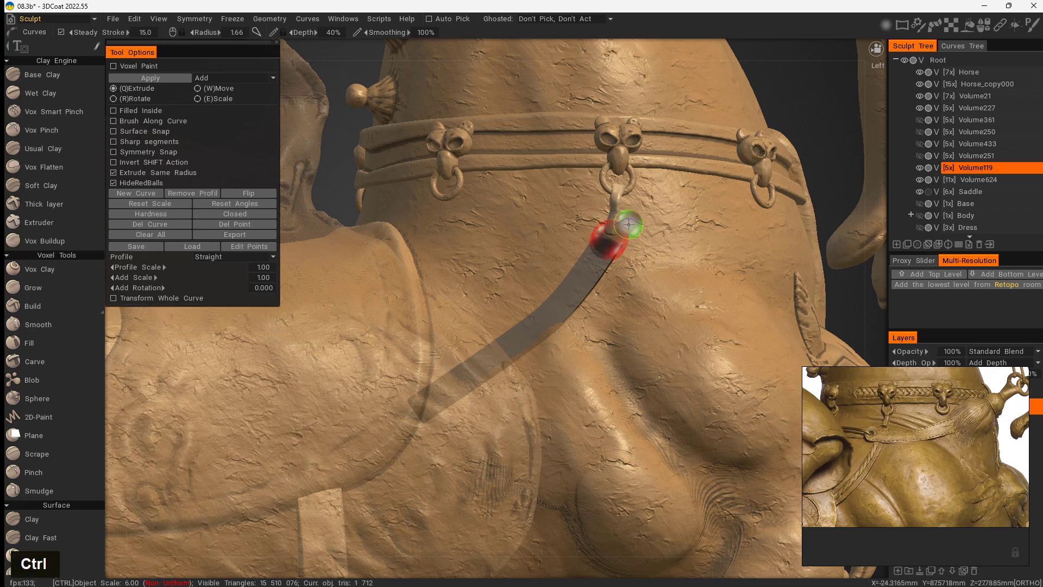
key("ctrl+z")
left_click_drag(143, 288, 147, 287)
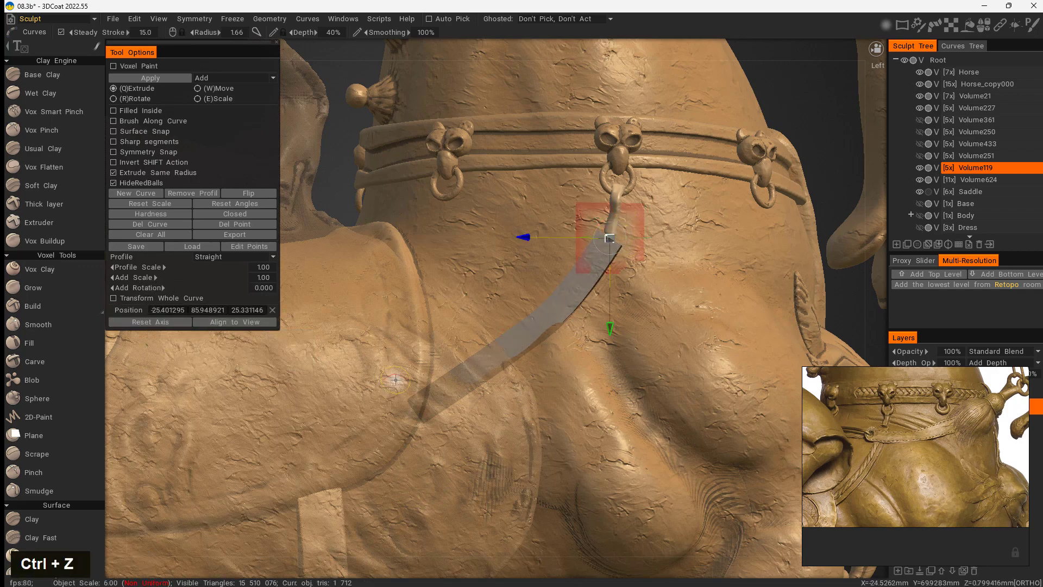
Step: Nudge the two middle points of the strap curve sideways so that the strap follows the horse's side
left_click_drag(395, 378, 683, 465, "alt")
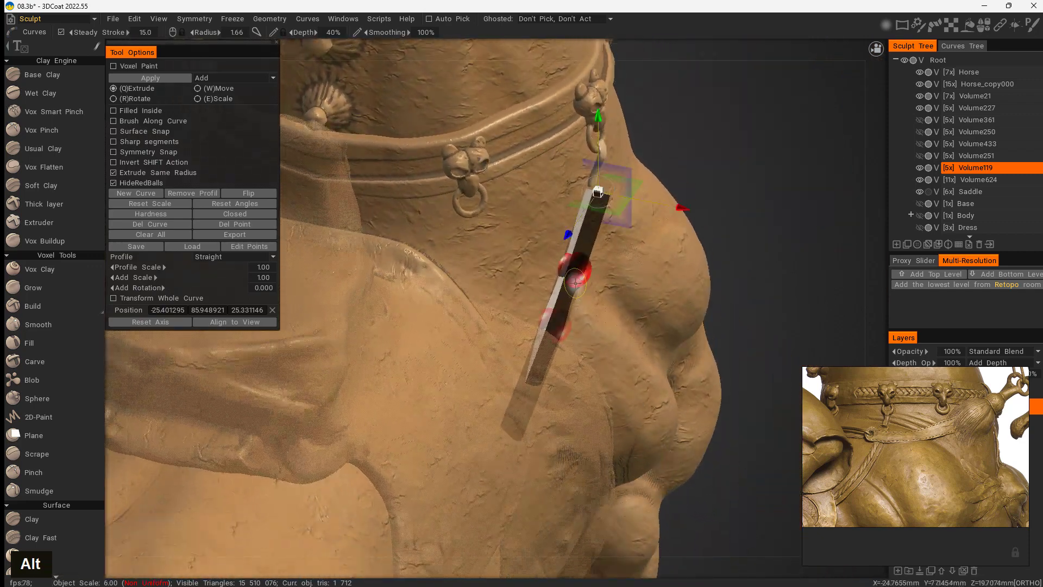
left_click(573, 271)
left_click_drag(654, 284, 659, 285)
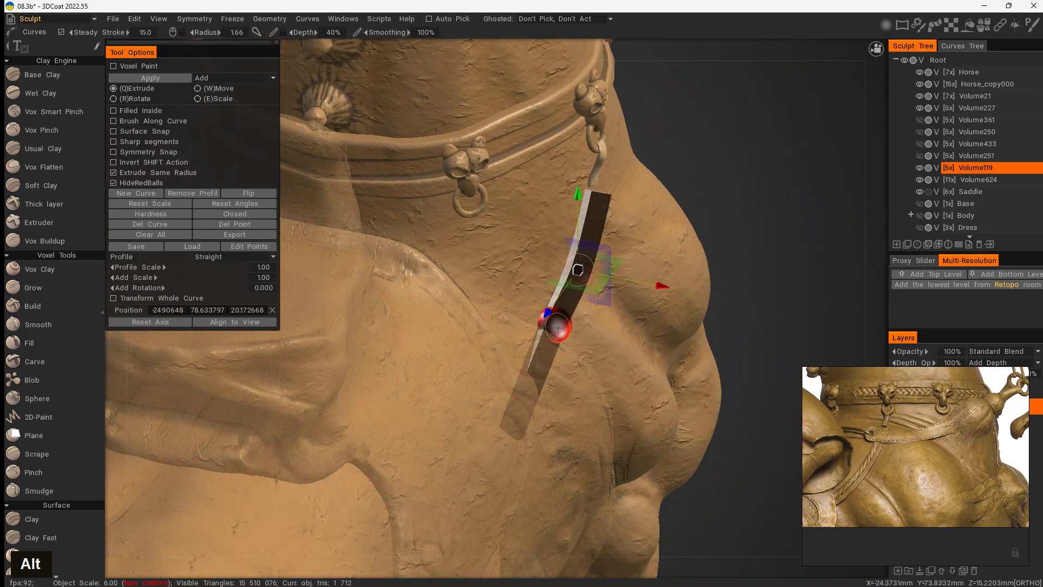
left_click(558, 326)
left_click_drag(630, 341, 503, 314)
Step: Try to pull the strap curve's upper end point further out from the body
left_click(503, 314)
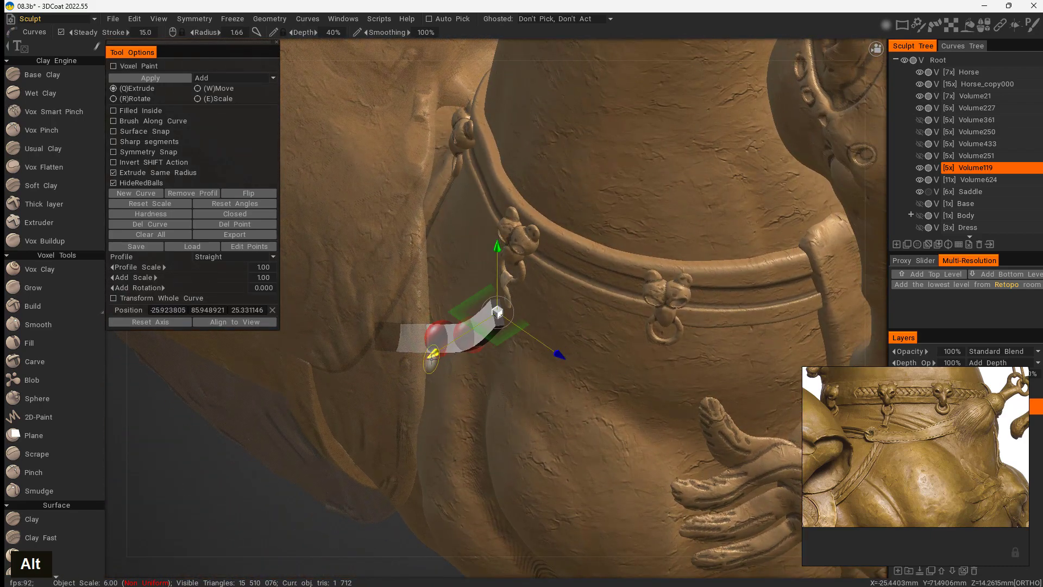
key("ctrl+z")
key("ctrl+z")
left_click_drag(442, 349, 434, 355)
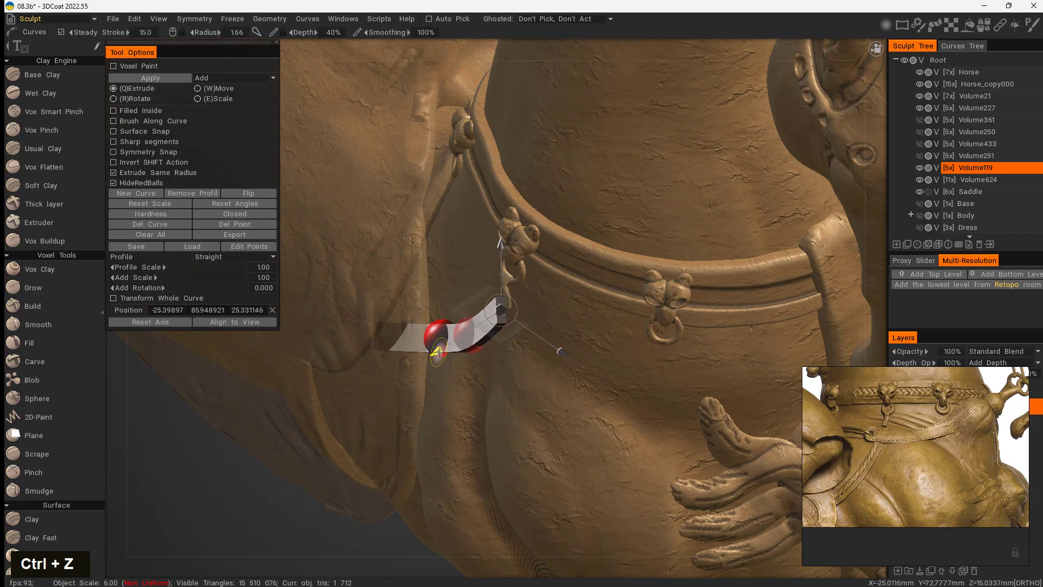
left_click_drag(450, 422, 559, 362, "alt")
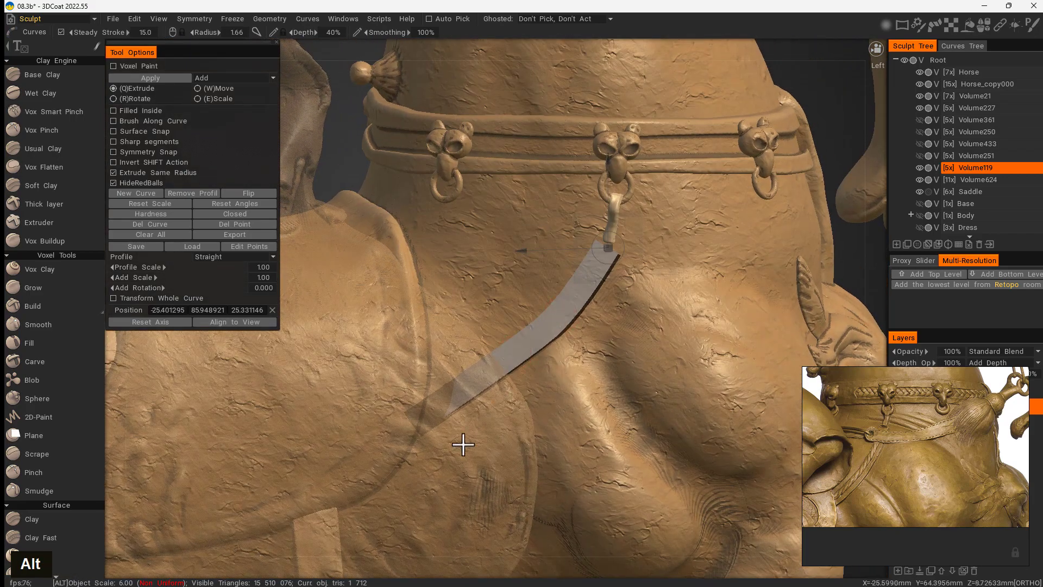
Step: Raise the strap curve's upper end point so that the strap starts right at the lower end of the hook
middle_click_drag(679, 264, 460, 431, "alt")
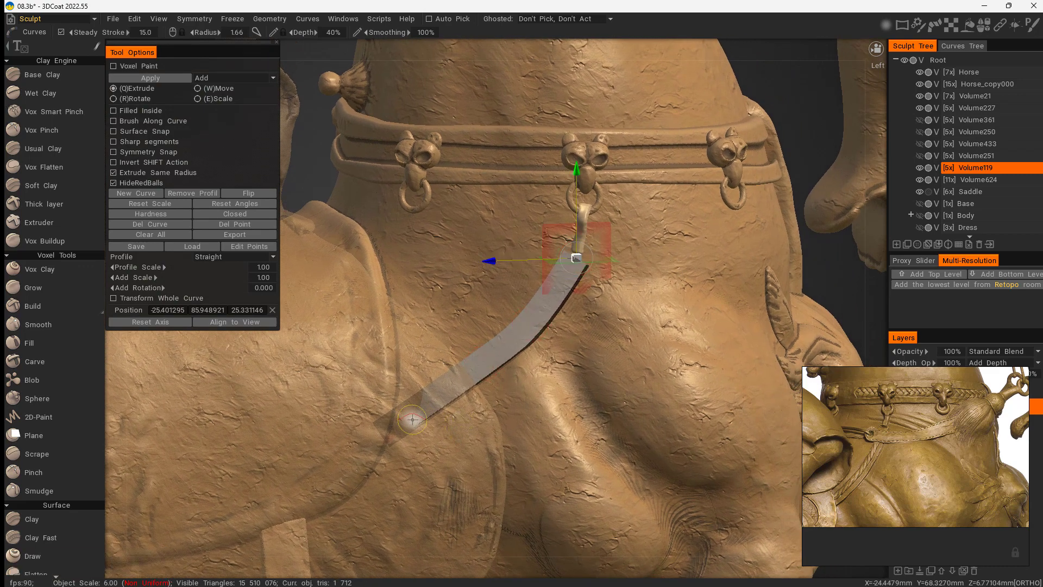
right_click_drag(592, 291, 671, 375, "alt")
middle_click_drag(671, 375, 615, 333, "alt")
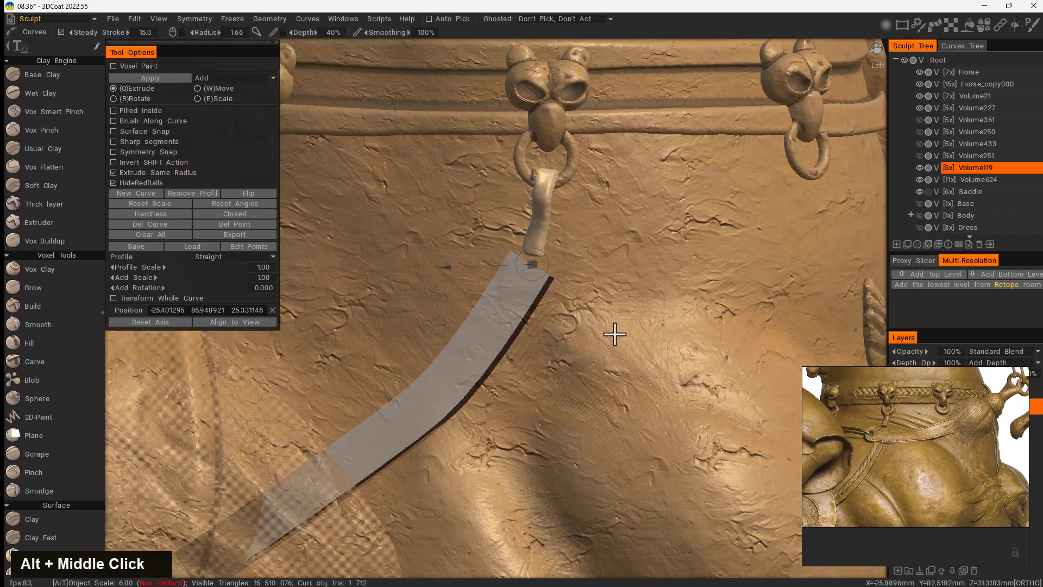
left_click_drag(614, 333, 635, 383, "alt")
mouse_move(555, 168)
left_mouse_down()
mouse_move(554, 153)
mouse_move(543, 159)
left_mouse_up()
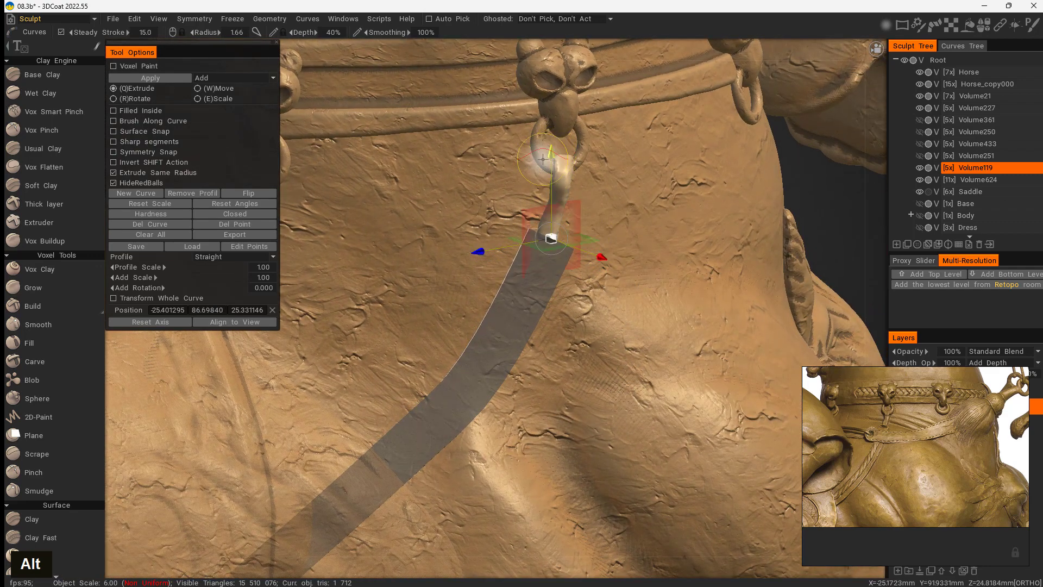
left_click_drag(538, 392, 541, 441, "alt")
right_click(528, 286)
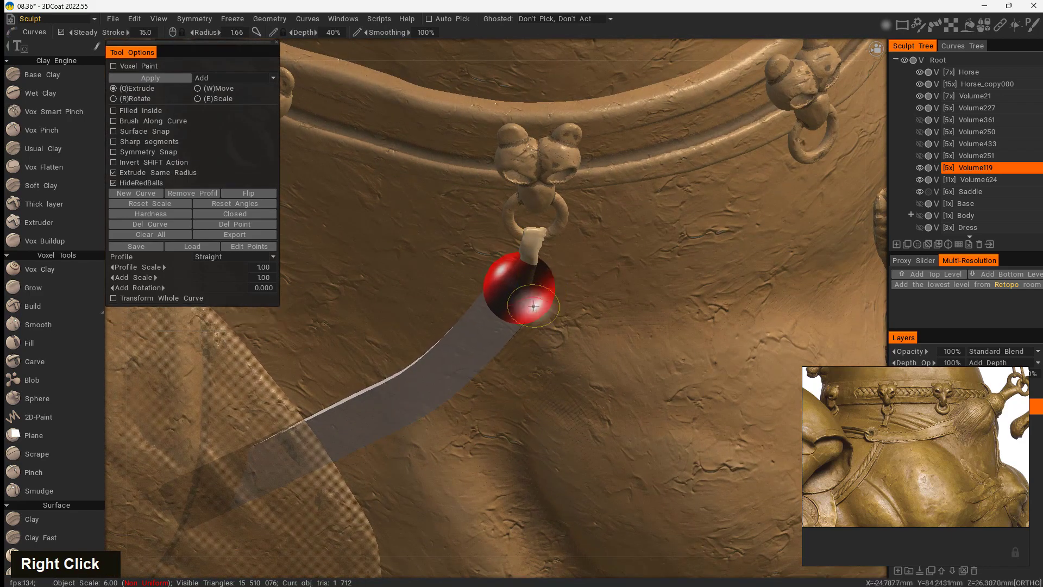
left_click_drag(541, 293, 511, 383, "alt")
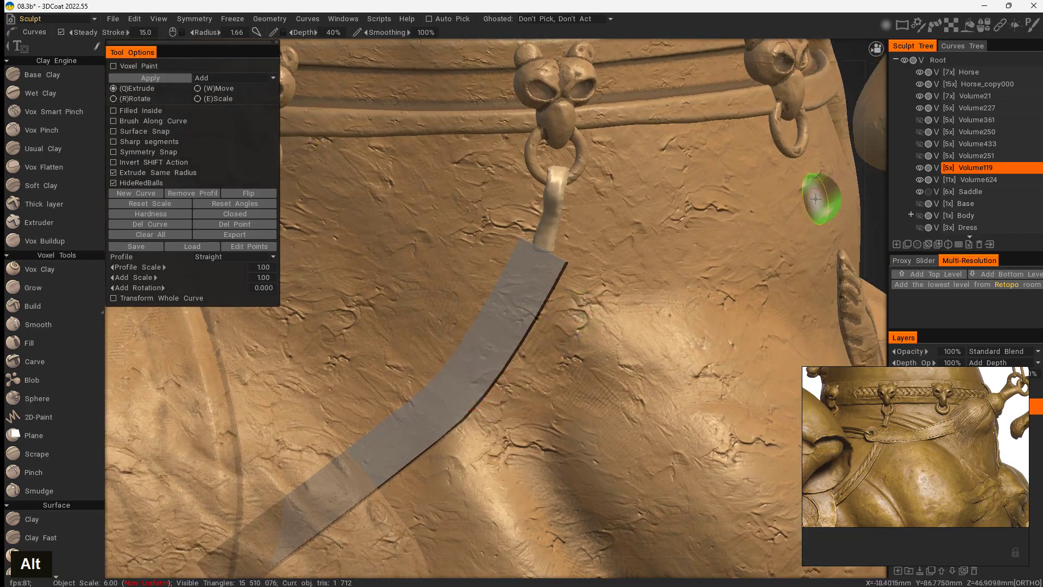
Step: Create a separate volume for the strap and apply the rectangular profile curve to it
double_click(918, 167)
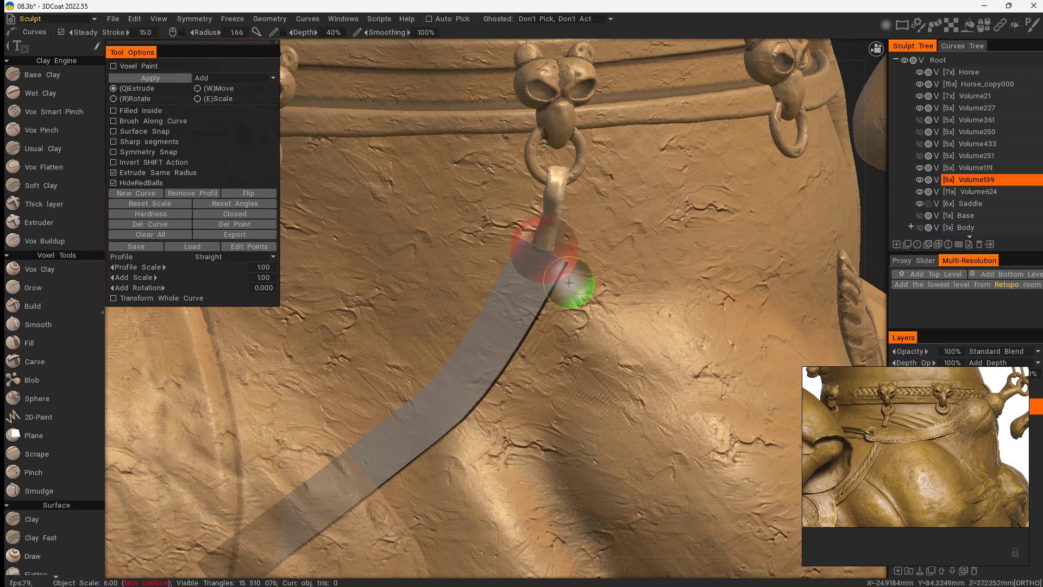
left_click(151, 78)
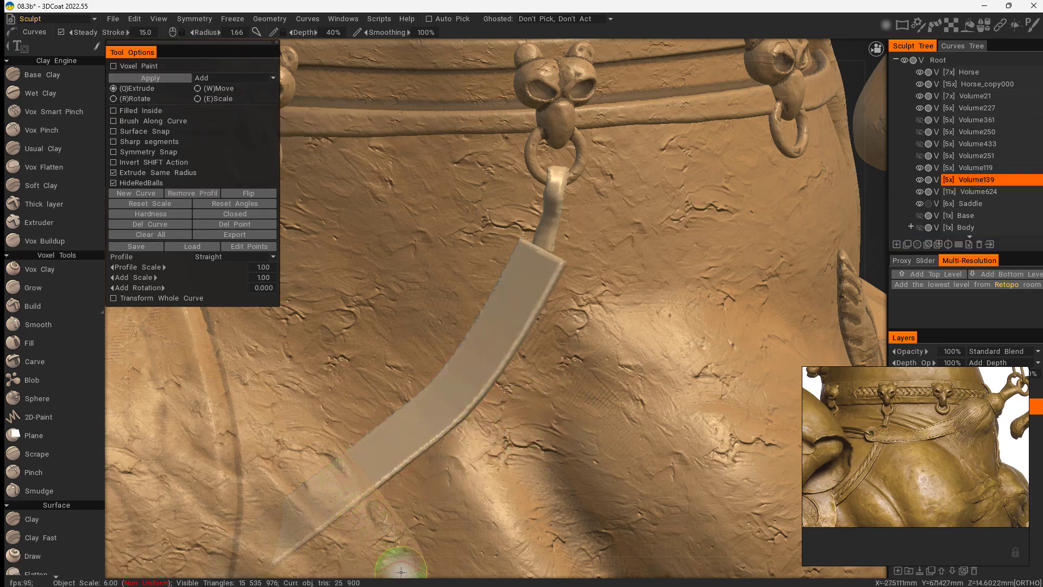
mouse_move(562, 338)
left_mouse_down("alt")
mouse_move(569, 394)
mouse_move(594, 373)
left_mouse_up("alt")
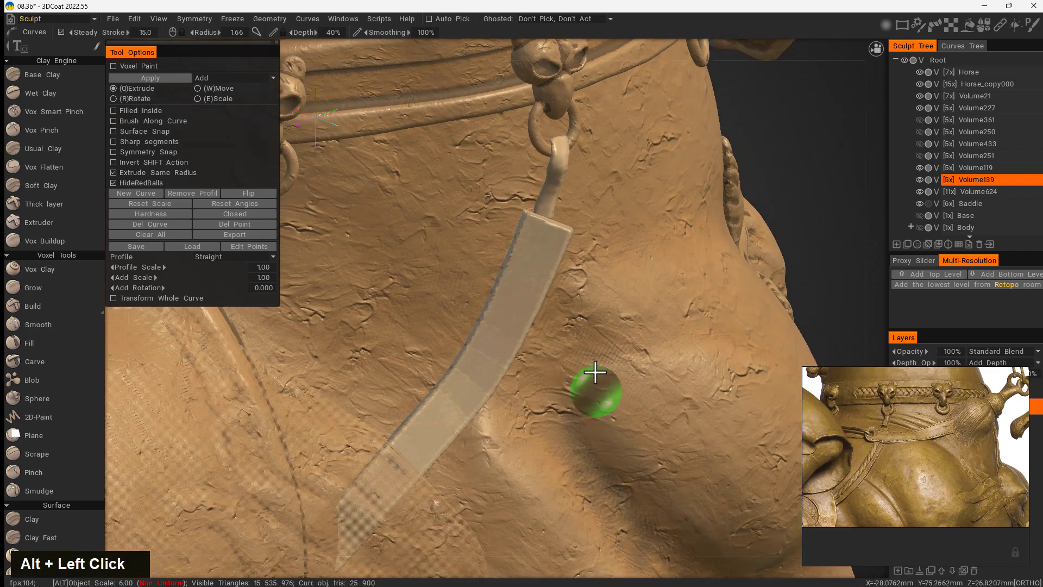
middle_click_drag(594, 372, 591, 298, "alt")
left_click_drag(591, 297, 590, 345, "alt")
Step: Cut an oval hole through the strap's upper end using Vox Hide with a closed freeform outline
key("space")
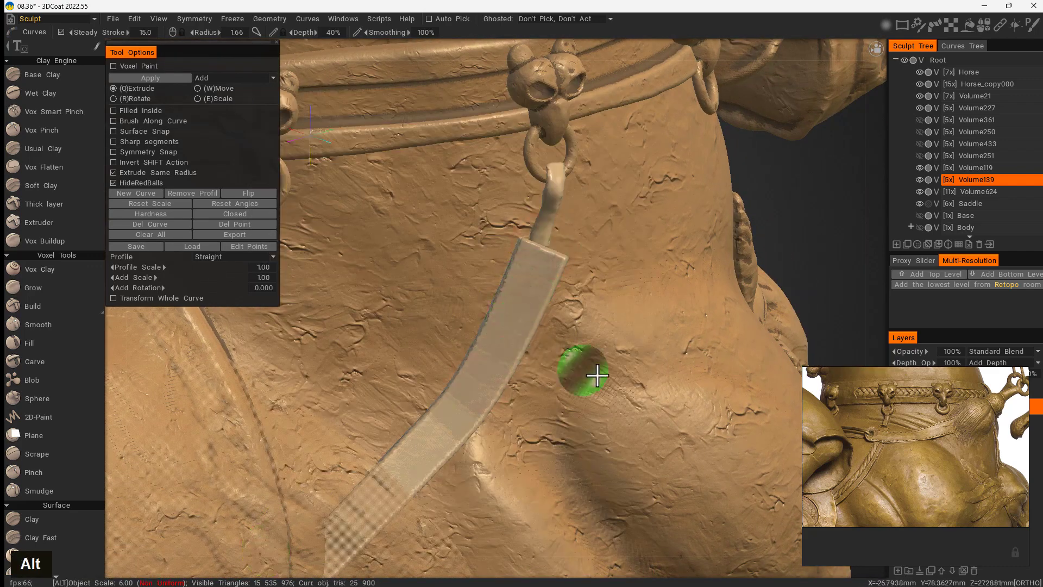
left_click_drag(596, 372, 775, 465, "alt")
key("space")
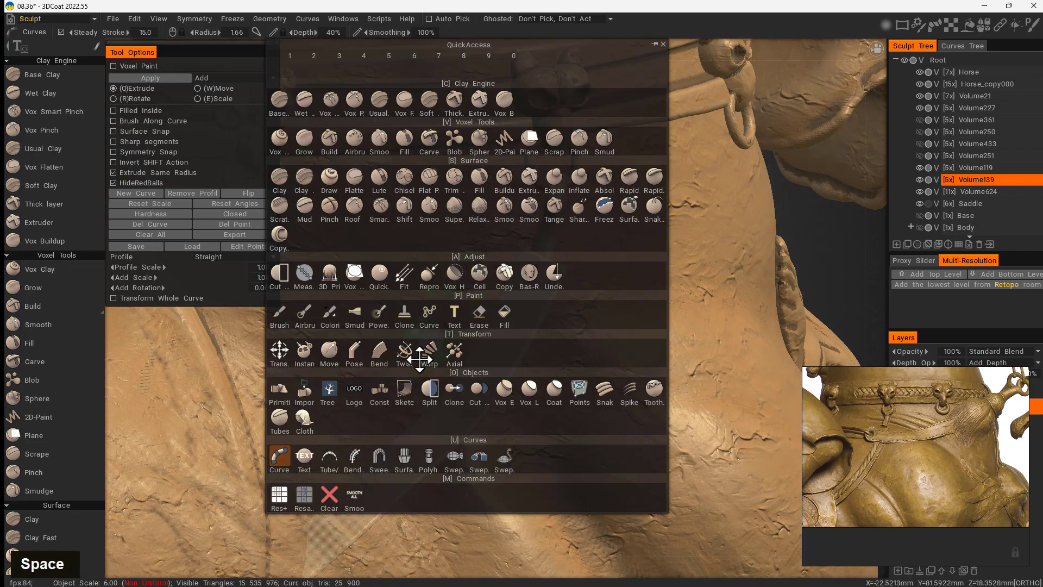
left_click(455, 275)
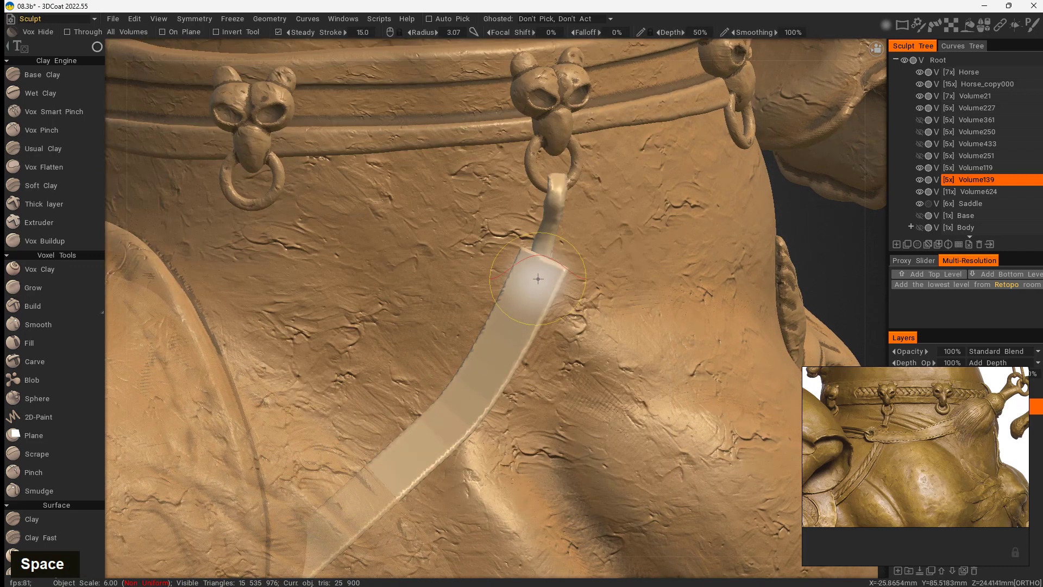
key("space")
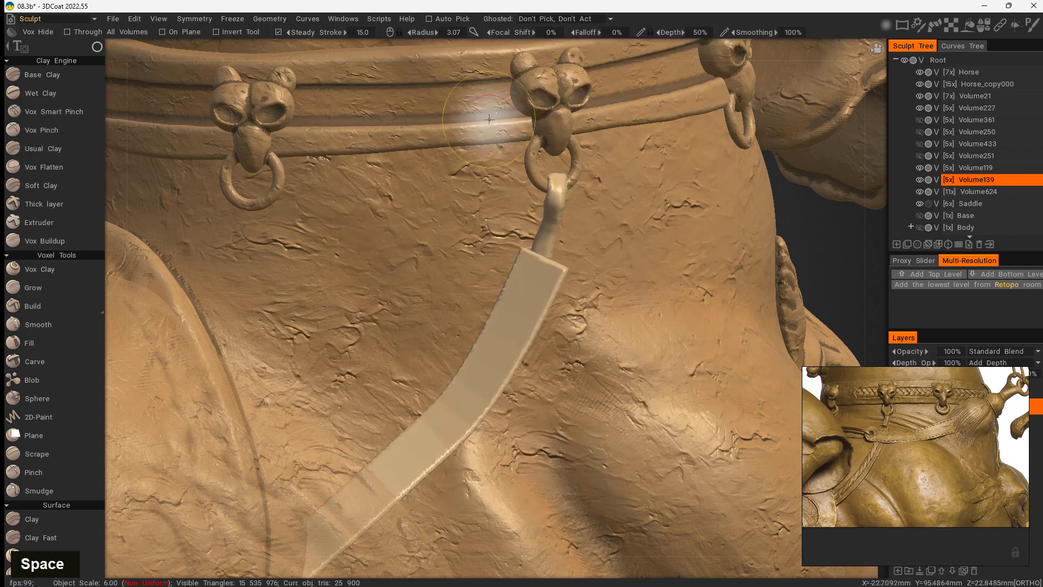
key("e")
key("e")
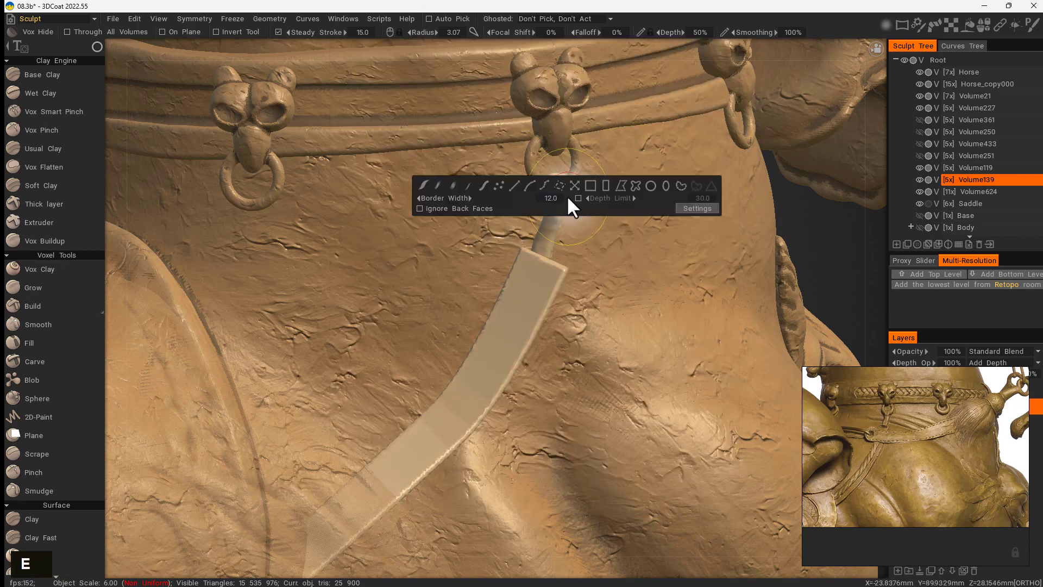
left_click(635, 185)
mouse_move(576, 353)
left_mouse_down("alt")
mouse_move(588, 370)
mouse_move(527, 263)
mouse_move(592, 328)
mouse_move(505, 404)
left_mouse_up("alt")
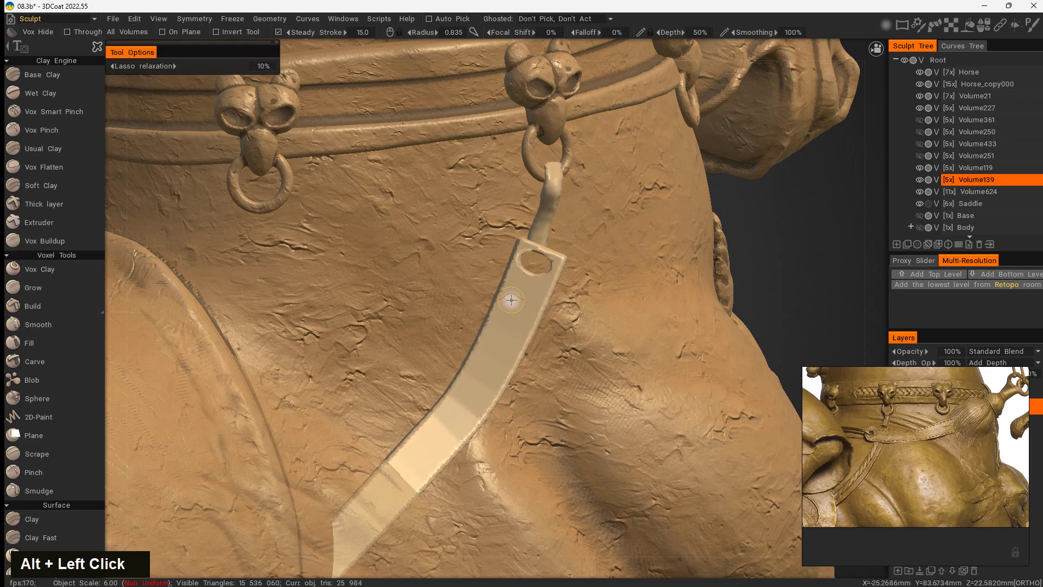
Step: Trim the corners of the strap's upper end with Vox Hide so that it forms an eyelet around the hole
left_click_drag(540, 415, 550, 364, "alt")
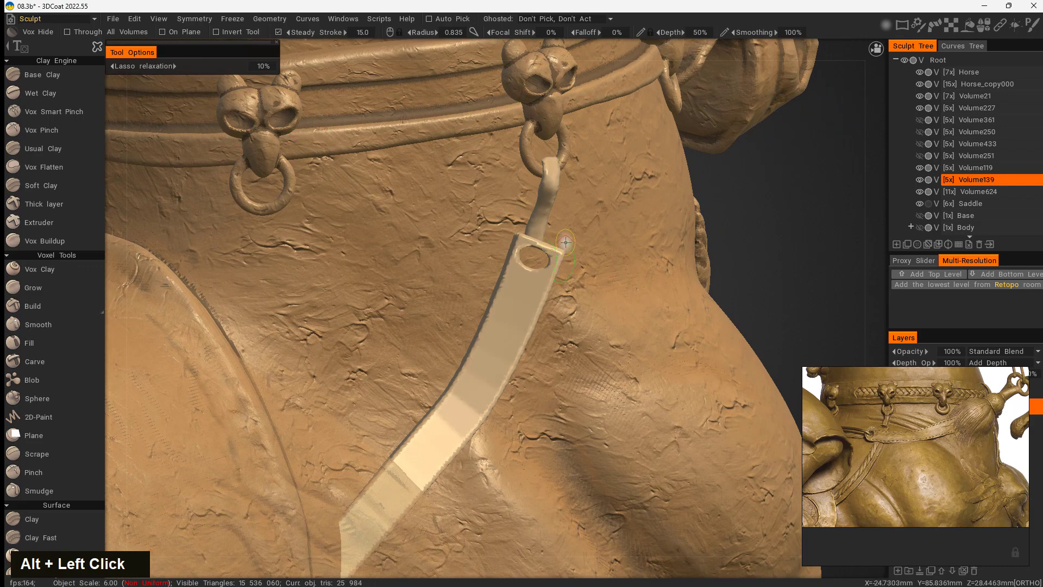
mouse_move(530, 249)
left_mouse_down("alt")
mouse_move(564, 302)
mouse_move(531, 242)
left_mouse_up("alt")
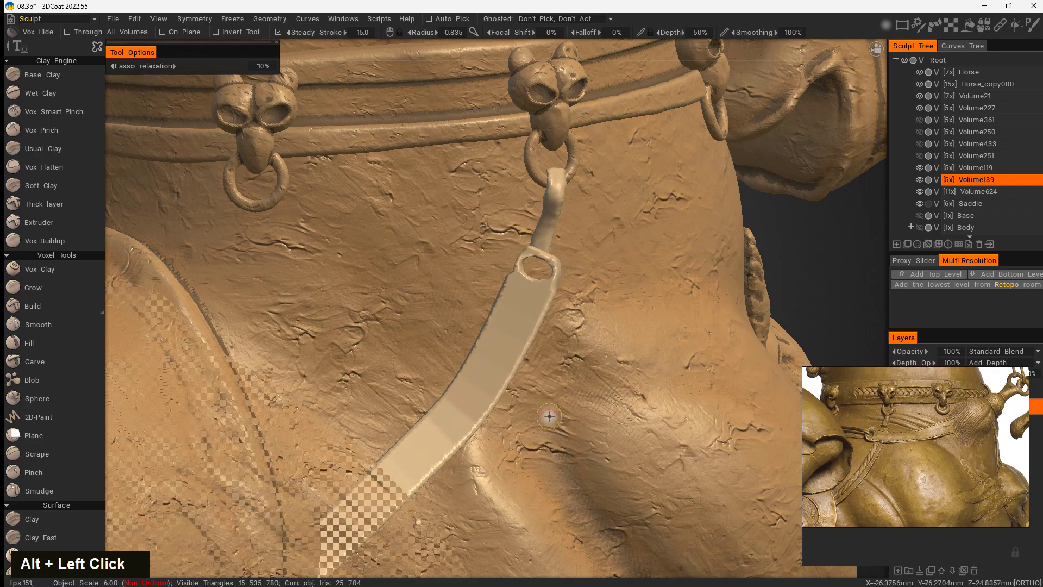
left_click_drag(542, 446, 558, 259, "alt")
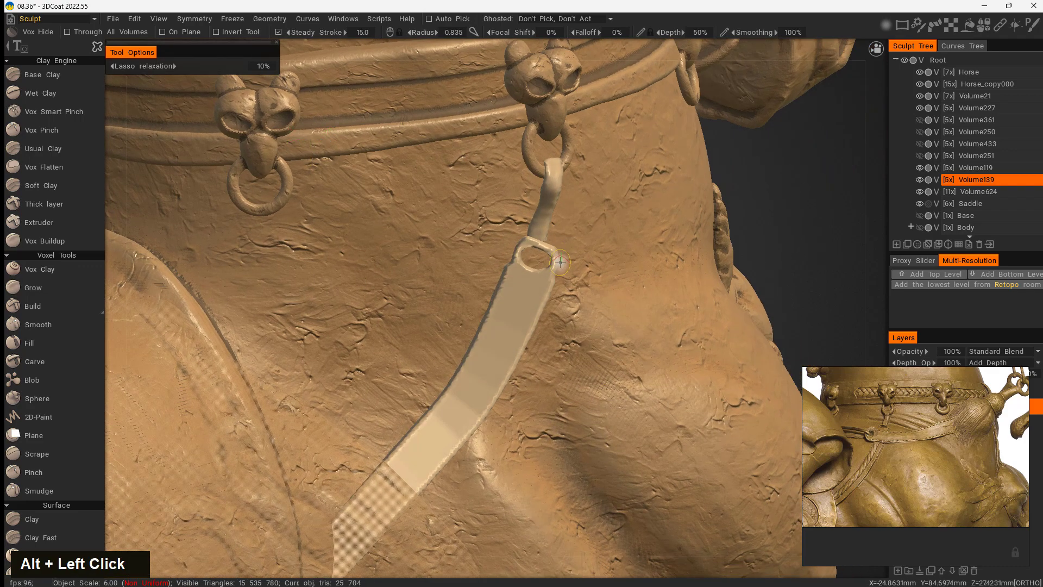
left_click_drag(540, 394, 578, 431, "alt")
Step: Delete the hidden parts of the strap volume
key("space")
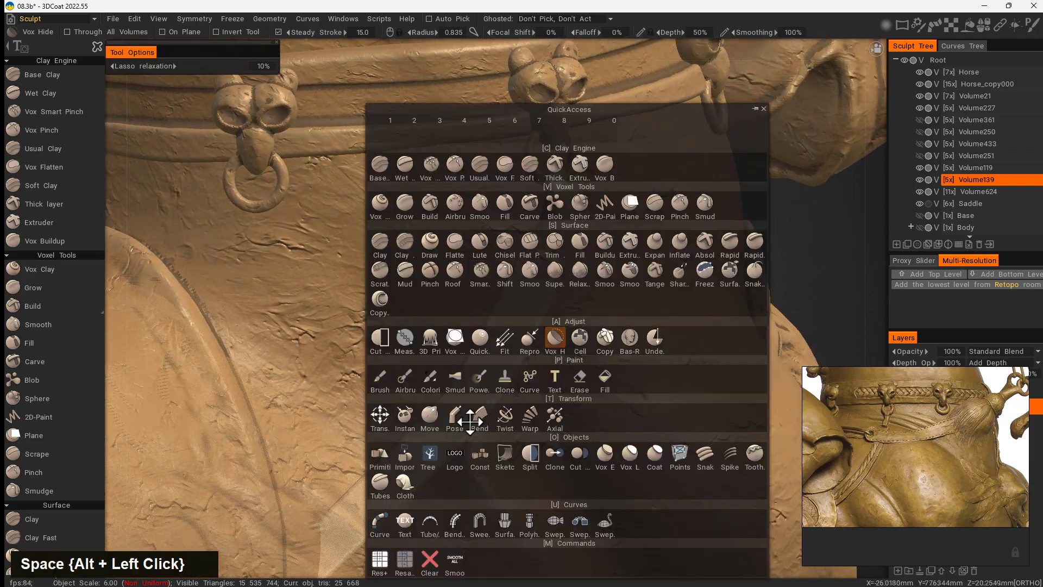
left_click(383, 417)
right_click_drag(553, 283, 552, 283)
left_click(268, 19)
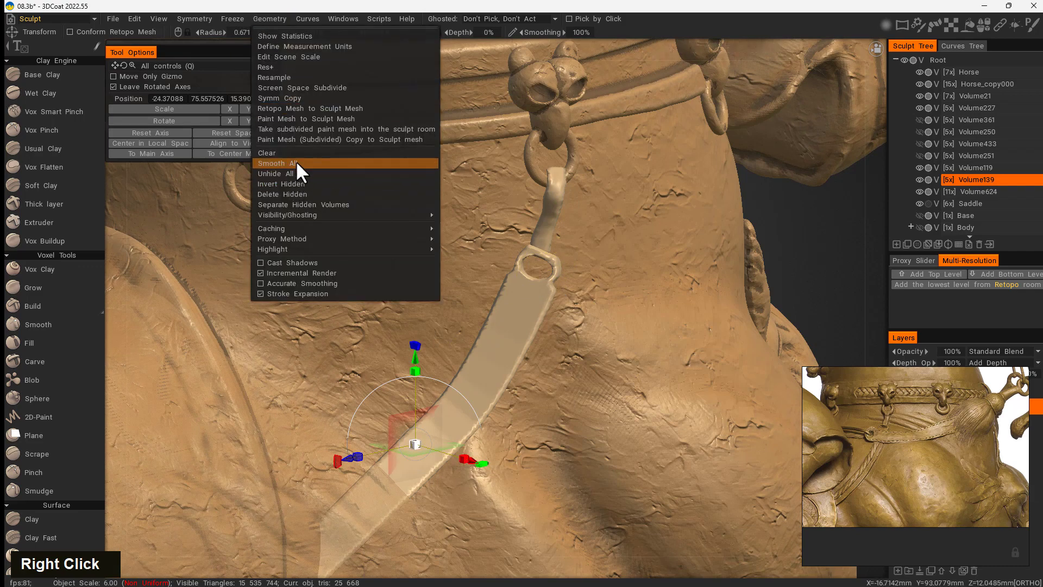
left_click(293, 184)
Step: Narrow and round the strap's upper end around the eyelet with the Move brush
right_click_drag(534, 296, 549, 297)
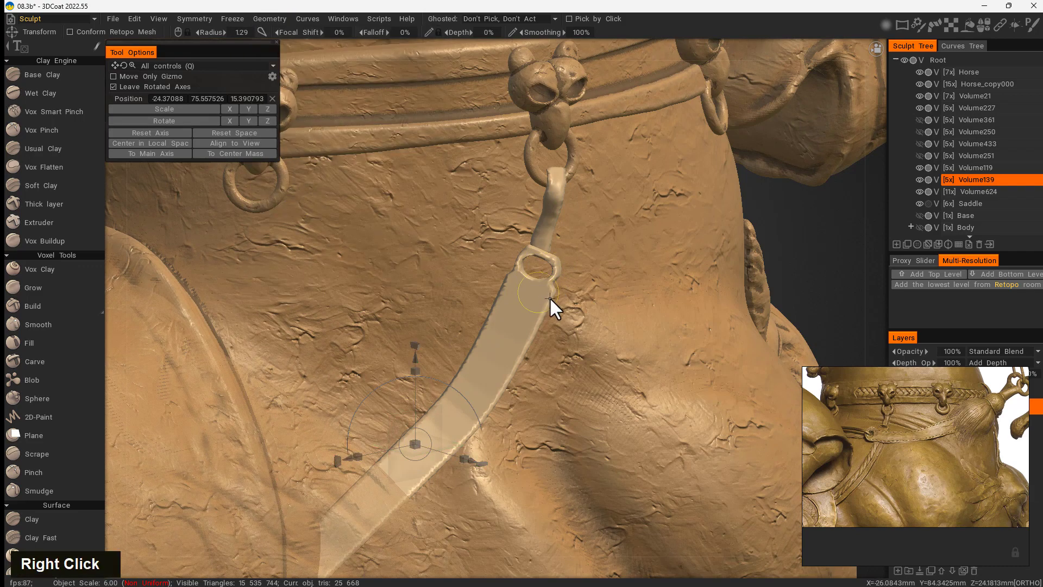
key("space")
left_click(407, 369)
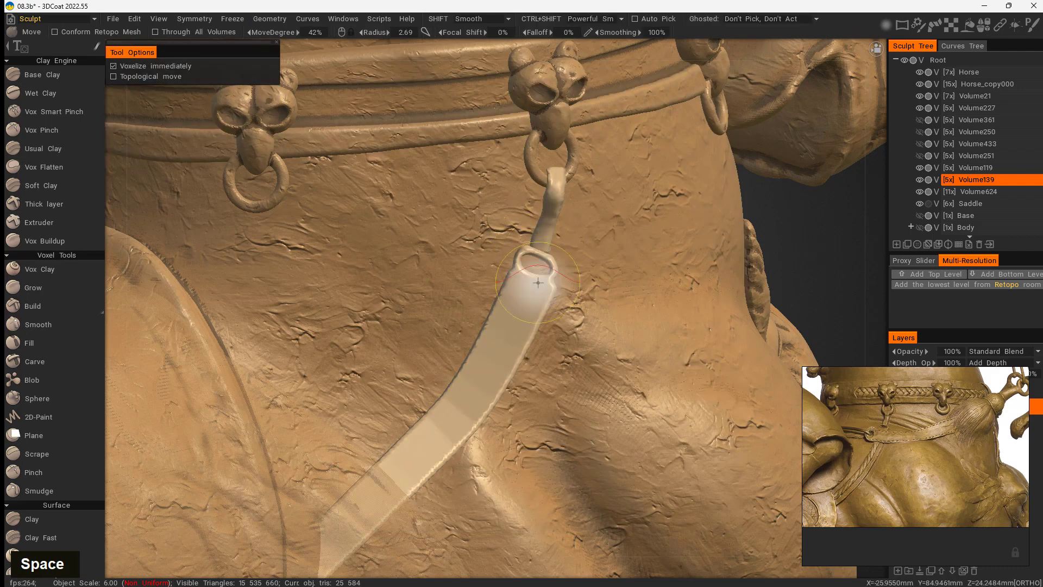
double_click(536, 311)
mouse_move(498, 293)
left_mouse_down()
mouse_move(507, 273)
mouse_move(552, 249)
left_mouse_up()
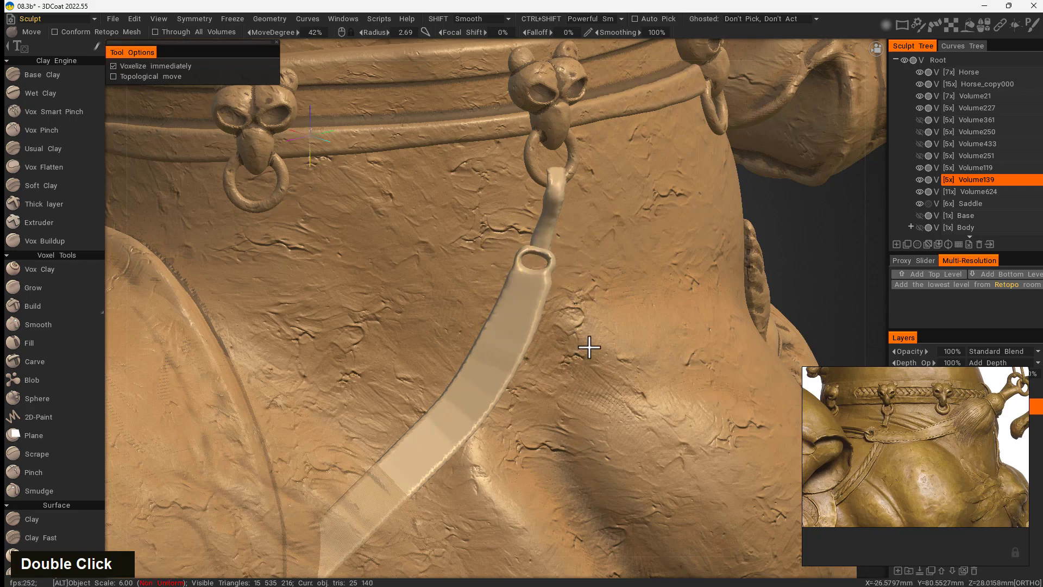
Step: Push the strap's eyelet end toward the hook with a larger Move brush, working from the side
left_click_drag(589, 347, 380, 307, "alt")
mouse_move(341, 285)
right_mouse_down()
mouse_move(366, 287)
mouse_move(356, 286)
right_mouse_up()
left_click_drag(330, 272, 349, 267)
left_click_drag(332, 267, 336, 271)
mouse_move(308, 323)
left_mouse_down()
mouse_move(330, 327)
mouse_move(346, 274)
left_mouse_up()
mouse_move(358, 345)
left_mouse_down("alt")
mouse_move(510, 373)
mouse_move(454, 435)
mouse_move(361, 353)
mouse_move(349, 285)
left_mouse_up("alt")
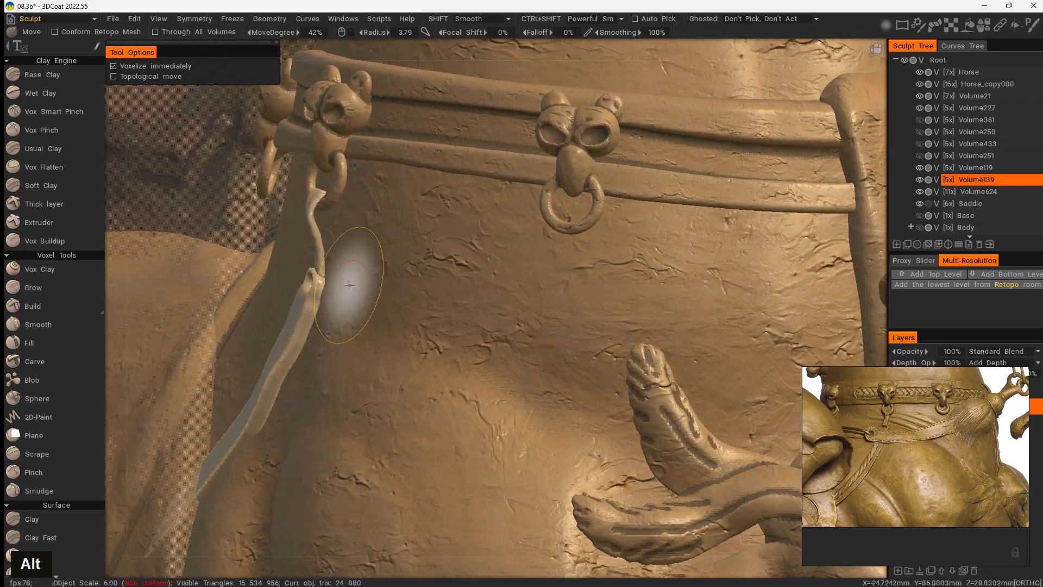
Step: Pick the hook's volume and adjust its lower end with the Move brush so that it meets the strap's eyelet
left_click(657, 18)
mouse_move(314, 268)
left_mouse_down("alt")
mouse_move(410, 356)
mouse_move(520, 365)
mouse_move(396, 373)
mouse_move(389, 392)
mouse_move(360, 349)
left_mouse_up("alt")
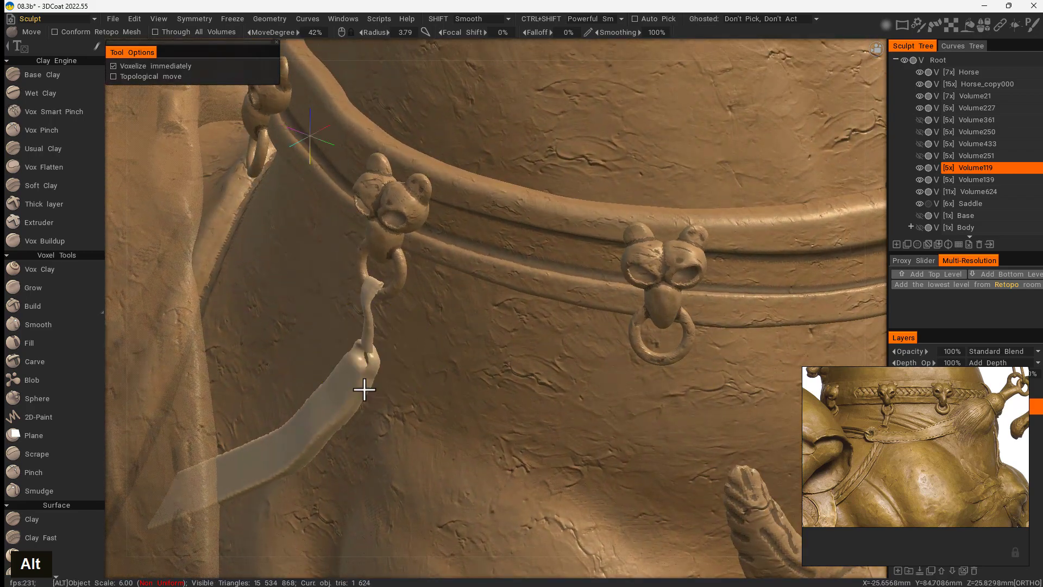
mouse_move(365, 389)
left_mouse_down("alt")
mouse_move(491, 353)
mouse_move(526, 364)
mouse_move(512, 383)
left_mouse_up("alt")
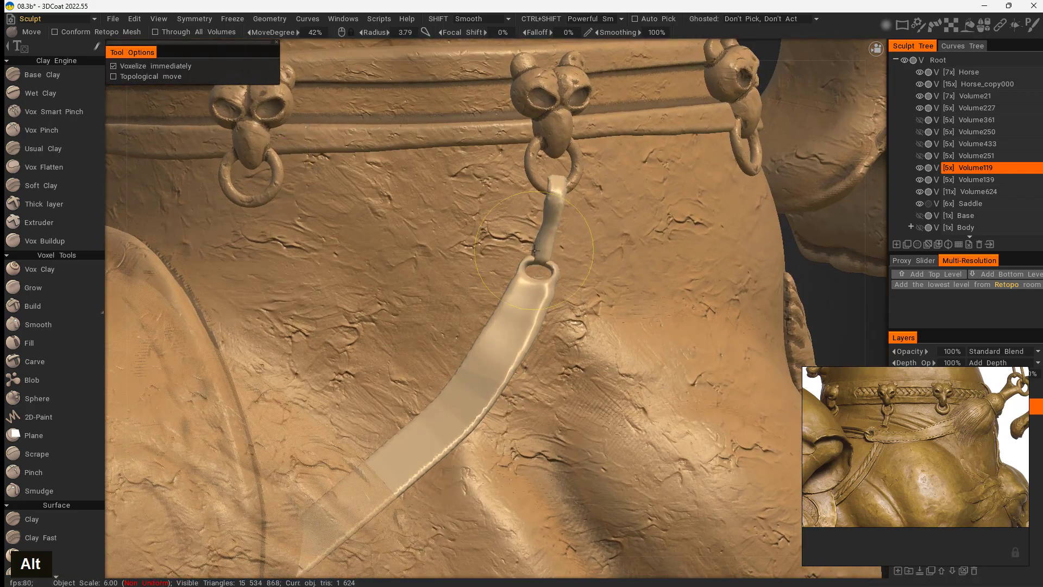
Step: Refine how the hook and the strap's eyelet end fit together with the Move brush, reducing its radius to 1.62
left_click_drag(545, 268, 588, 419, "alt")
right_click_drag(587, 418, 591, 353, "alt")
left_click_drag(591, 353, 462, 479, "alt")
mouse_move(527, 425)
left_mouse_down("alt")
mouse_move(631, 433)
mouse_move(617, 414)
mouse_move(491, 410)
mouse_move(479, 377)
mouse_move(438, 342)
mouse_move(387, 267)
left_mouse_up("alt")
left_click(634, 18)
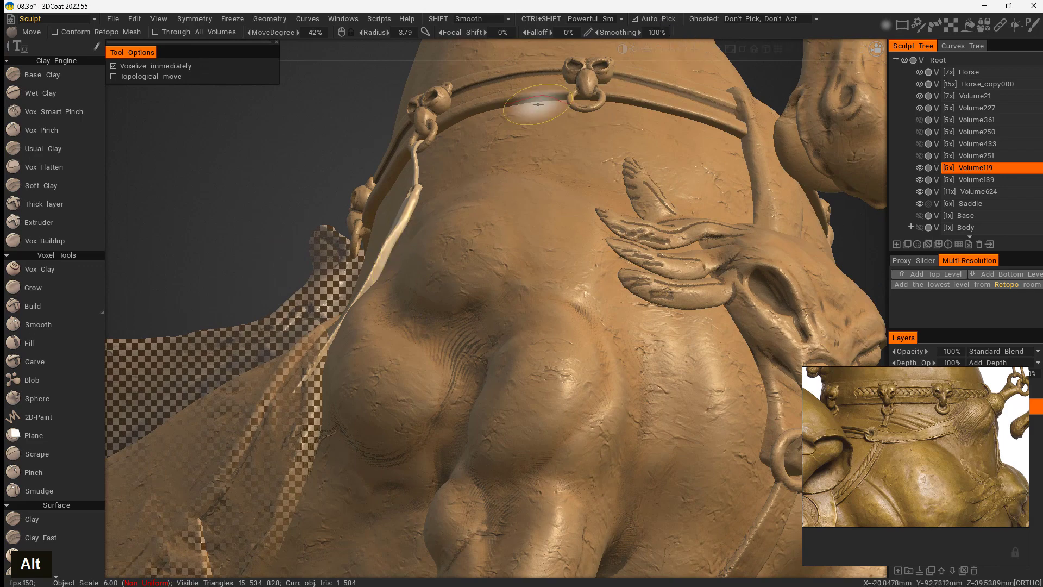
mouse_move(387, 251)
right_mouse_down()
mouse_move(413, 261)
mouse_move(387, 251)
right_mouse_up()
left_click_drag(405, 261, 384, 333, "alt")
right_click_drag(563, 380, 617, 449, "alt")
mouse_move(617, 449)
left_mouse_down("alt")
mouse_move(621, 469)
mouse_move(592, 412)
left_mouse_up("alt")
mouse_move(565, 326)
right_mouse_down()
mouse_move(546, 287)
mouse_move(499, 279)
right_mouse_up()
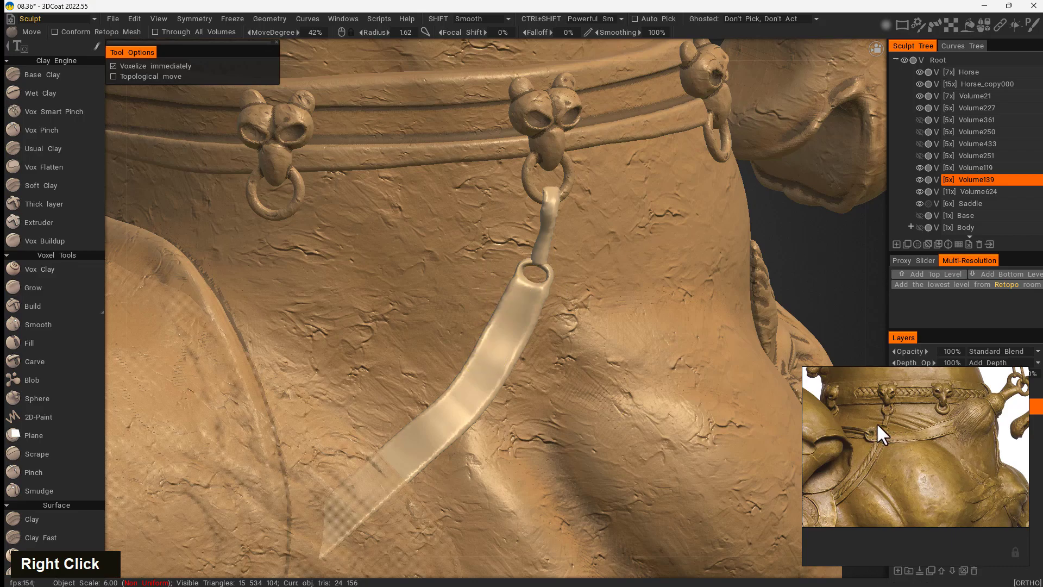
mouse_move(550, 281)
left_mouse_down("alt")
mouse_move(631, 407)
mouse_move(691, 405)
mouse_move(546, 364)
mouse_move(458, 383)
mouse_move(539, 413)
mouse_move(560, 407)
left_mouse_up("alt")
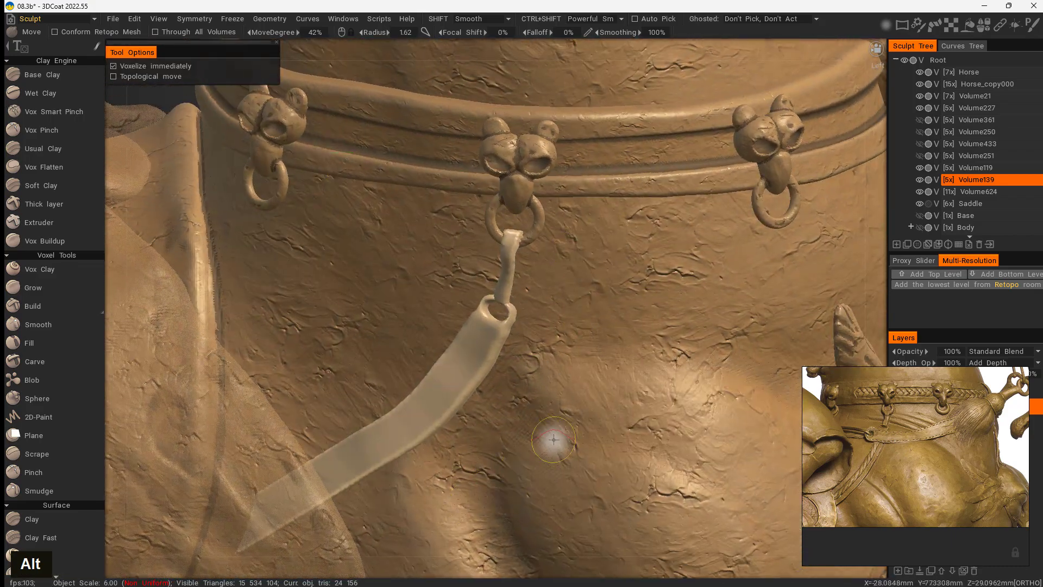
Step: Merge the strap volume Volume139 into the hook volume Volume119
double_click(918, 173)
left_click_drag(1030, 181, 1029, 163, "shift")
left_click_drag(598, 383, 601, 407, "alt")
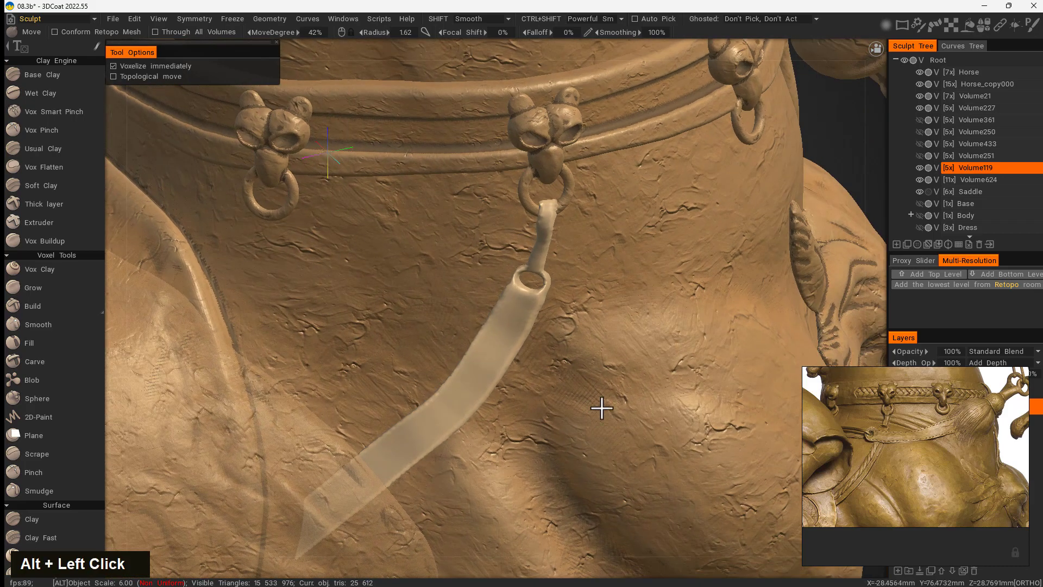
Step: Activate the Curves tool to bring back the curve running along the diagonal strap
right_click_drag(601, 407, 419, 344, "alt")
left_click_drag(419, 344, 491, 377, "alt")
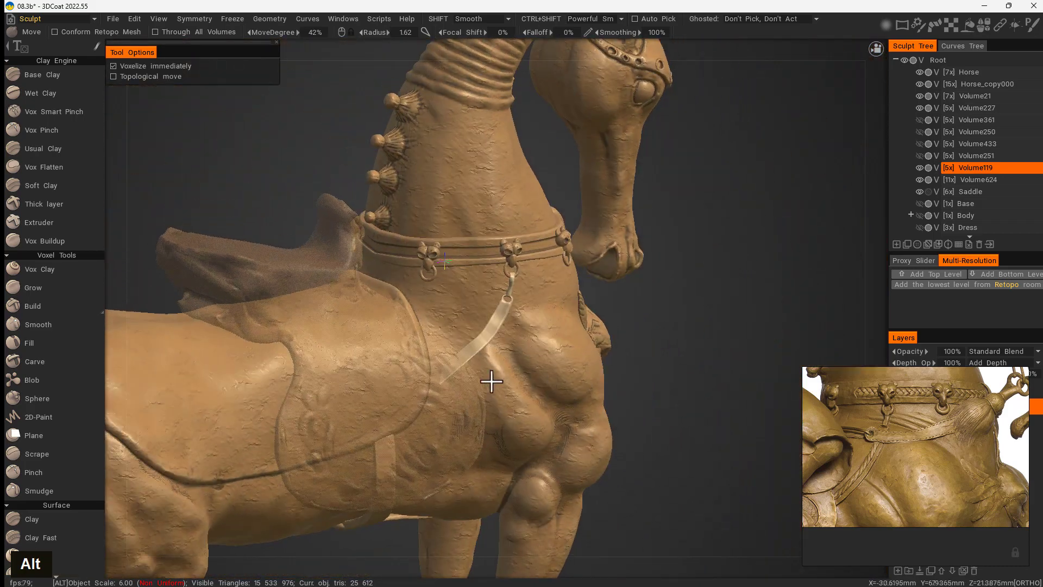
right_click_drag(491, 378, 605, 449, "alt")
middle_click_drag(605, 449, 608, 400, "alt")
left_click_drag(608, 401, 571, 457, "alt")
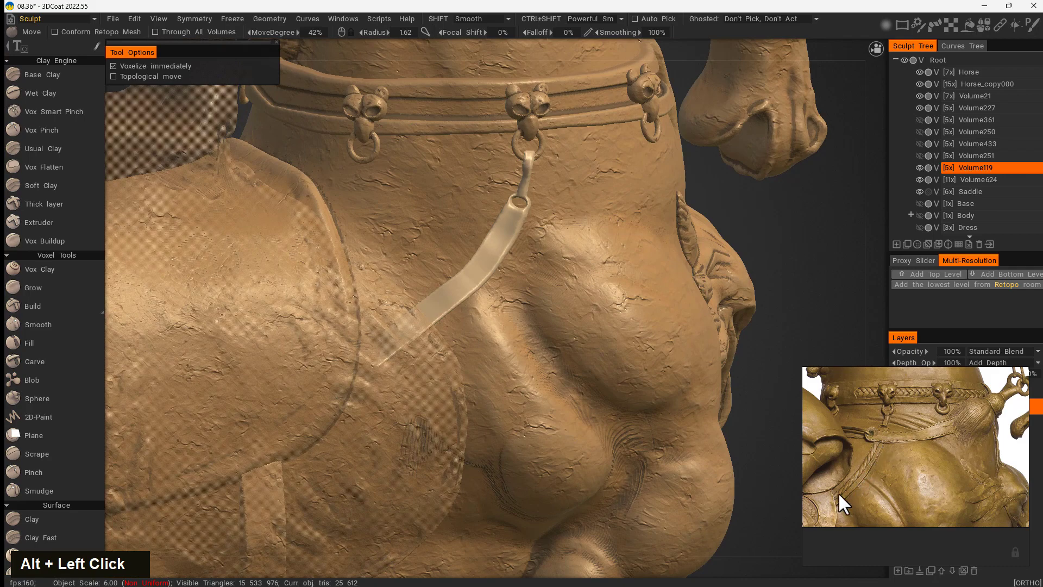
mouse_move(543, 412)
left_mouse_down("alt")
mouse_move(522, 432)
mouse_move(533, 405)
left_mouse_up("alt")
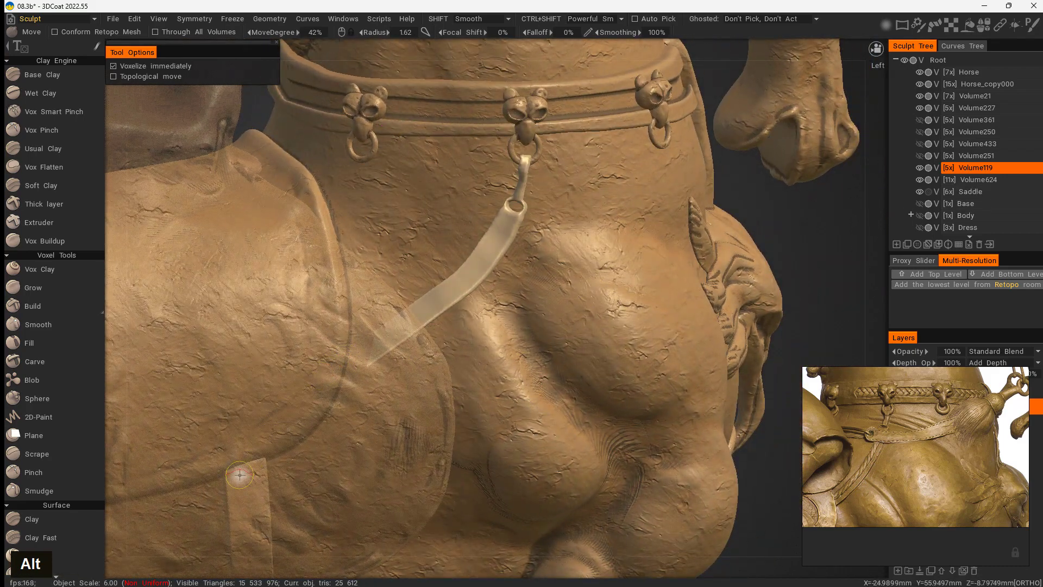
key("space")
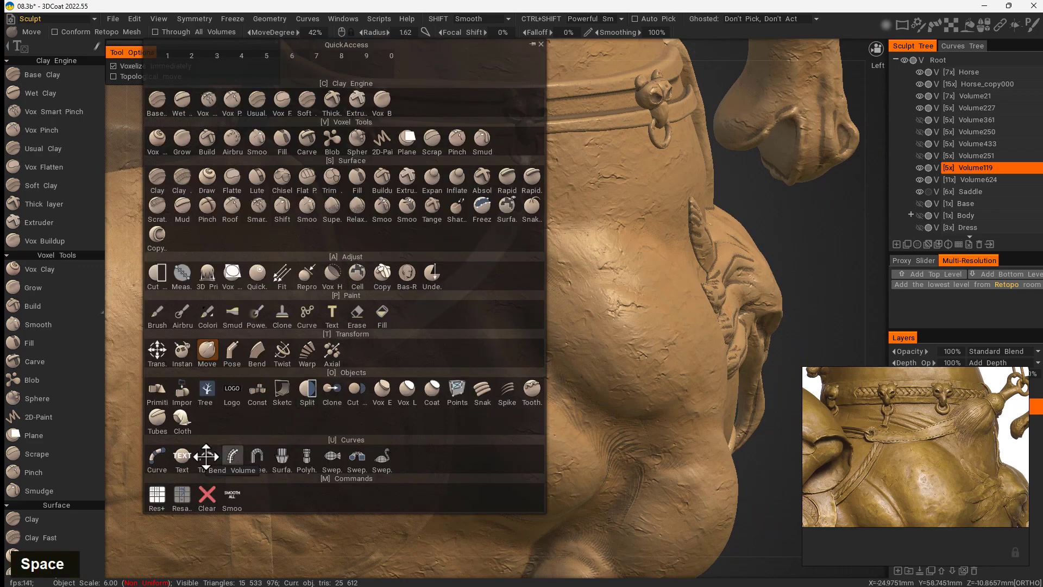
left_click(156, 459)
left_click_drag(519, 275, 504, 253, "alt")
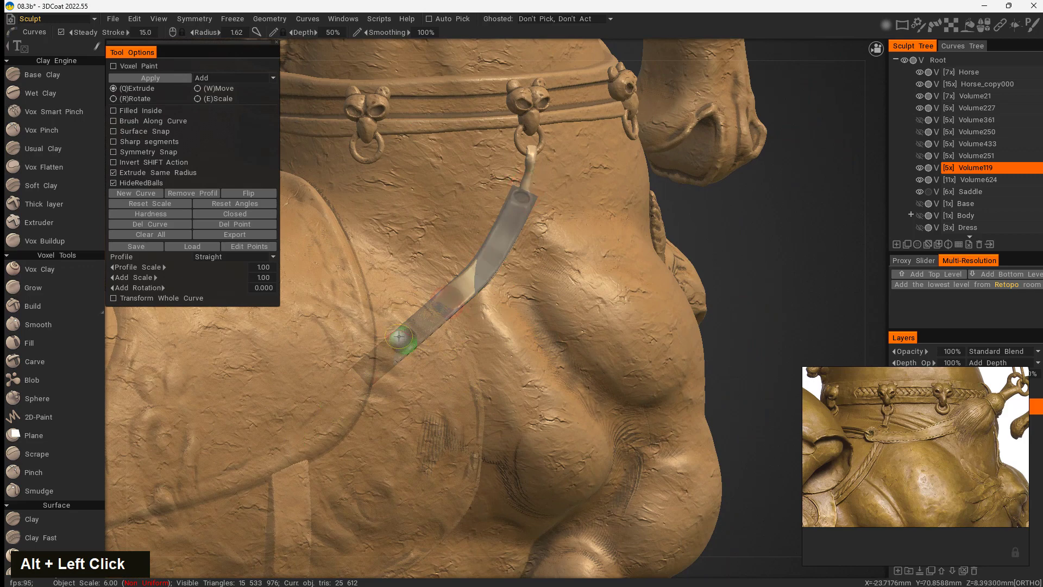
Step: Apply the twisted rope preset from the Chains collection to the curve along the strap
mouse_move(1004, 25)
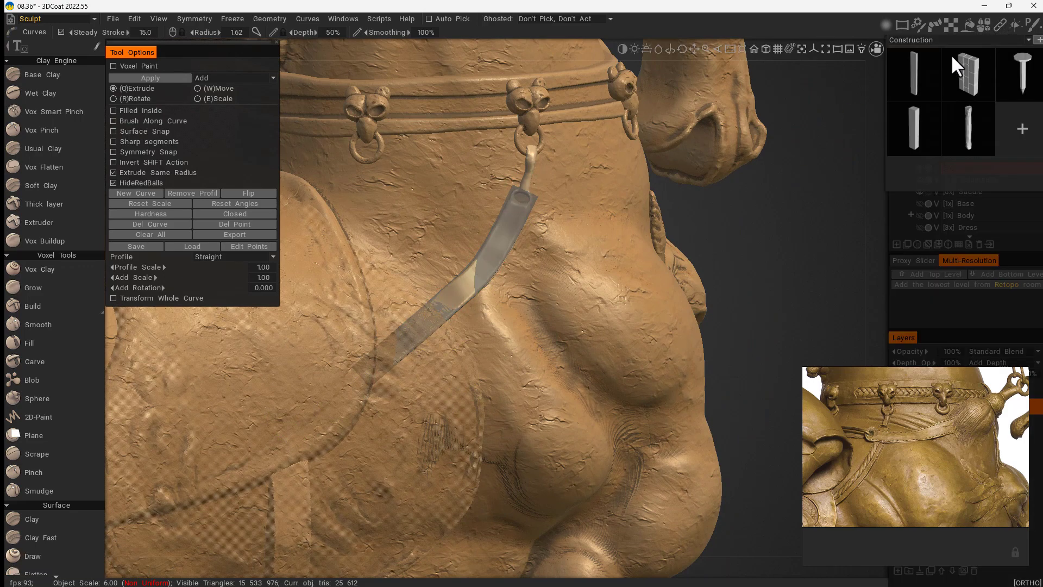
left_click(1028, 42)
left_click(961, 51)
left_click(1022, 40)
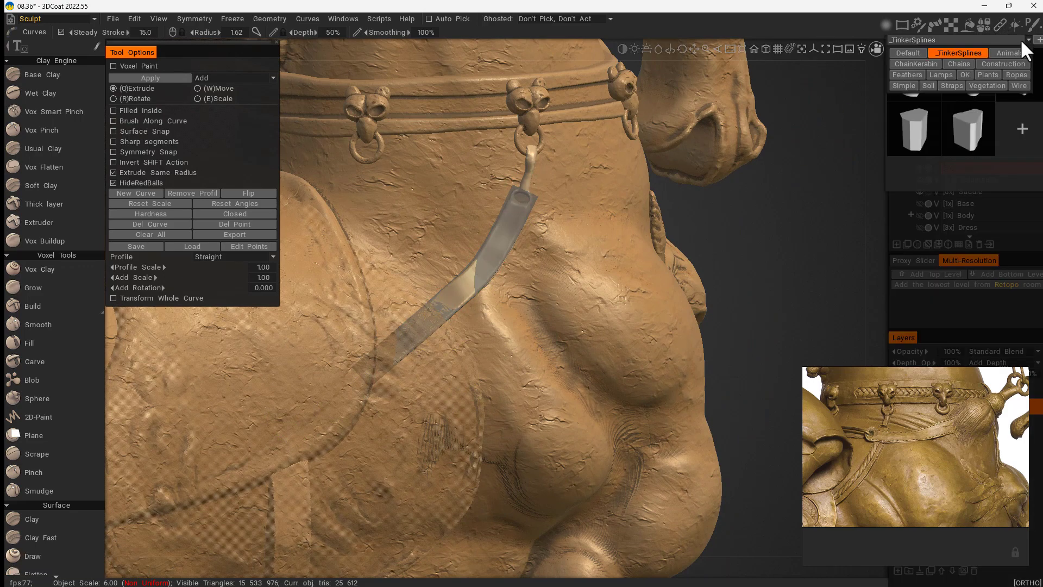
left_click(1024, 44)
left_click(1027, 41)
left_click(995, 58)
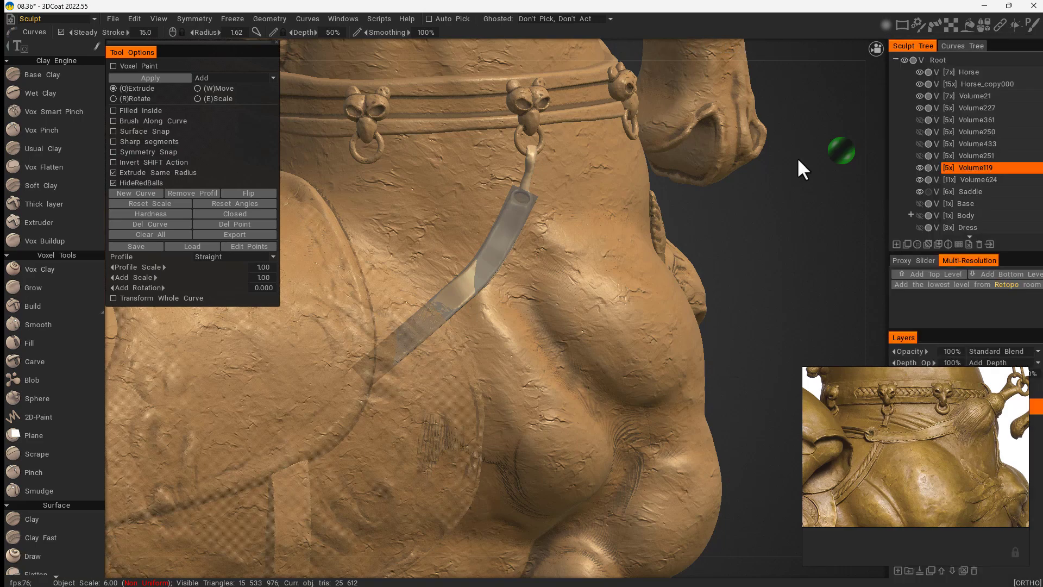
mouse_move(1000, 24)
left_click(1025, 39)
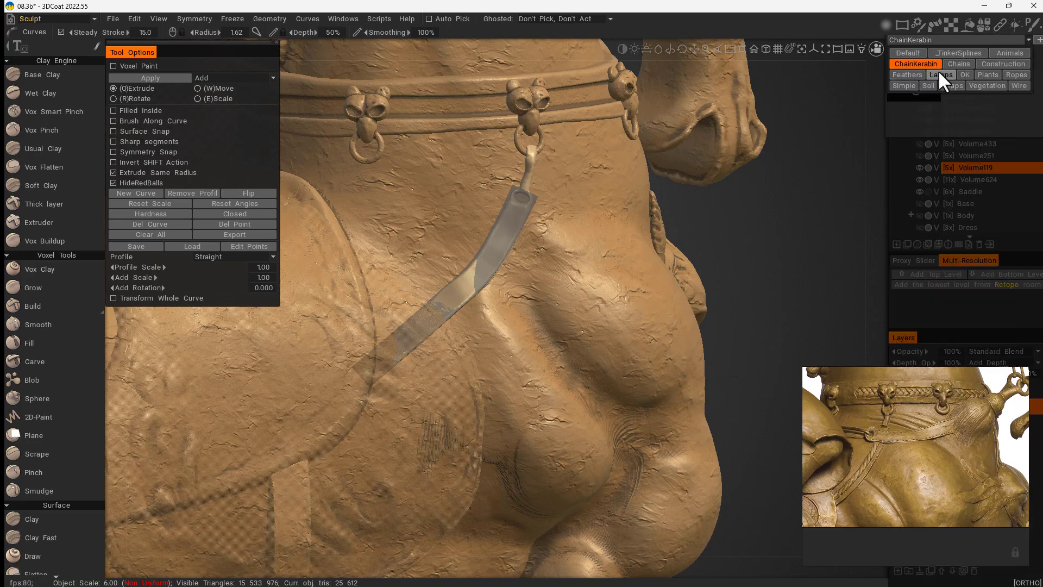
left_click(937, 70)
mouse_move(999, 24)
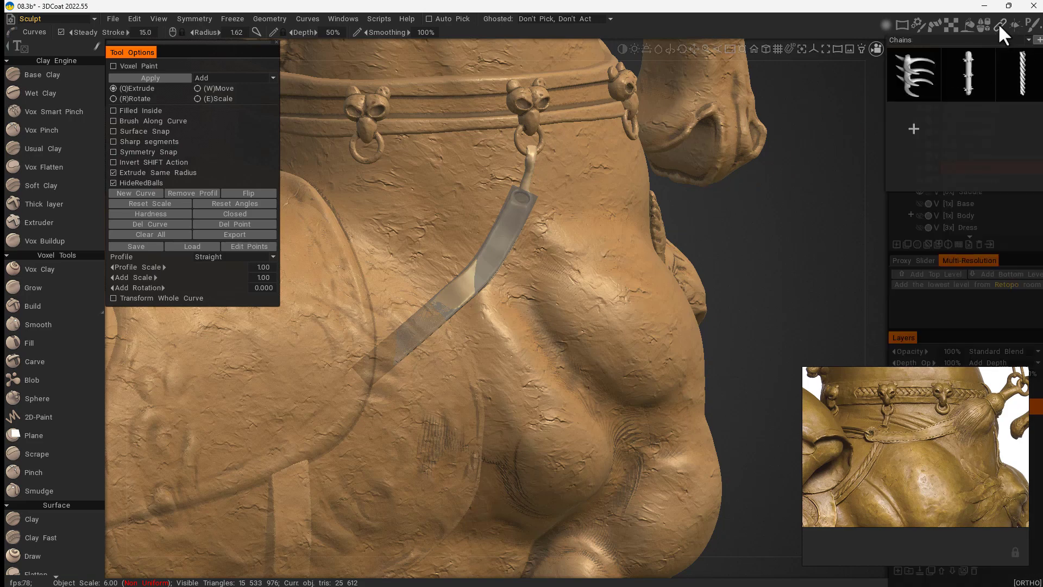
left_click(1021, 77)
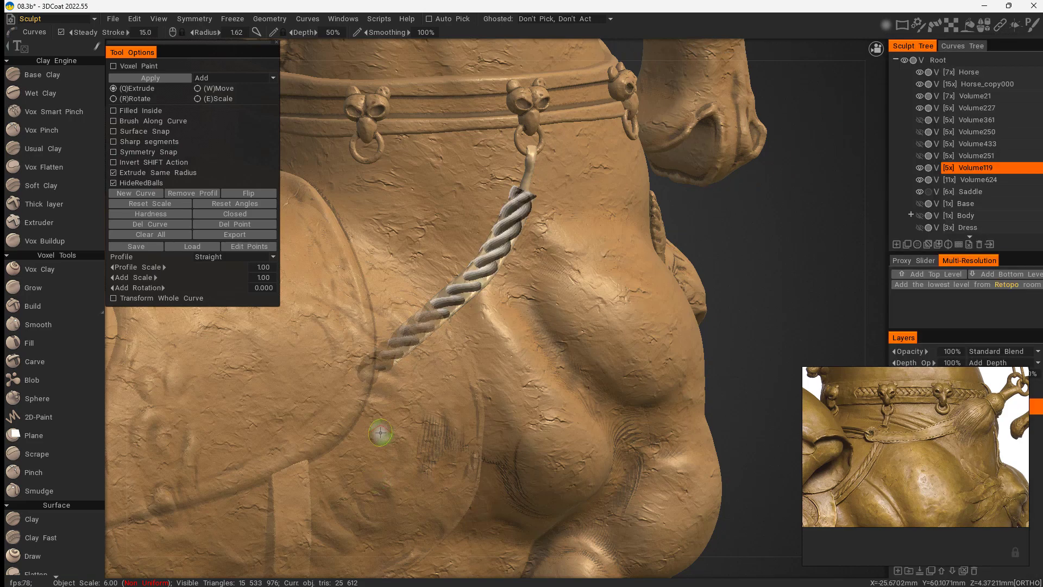
Step: Thin the rope at its curve points to fit within the strap's width and move its upper end below the eyelet
right_click(522, 197)
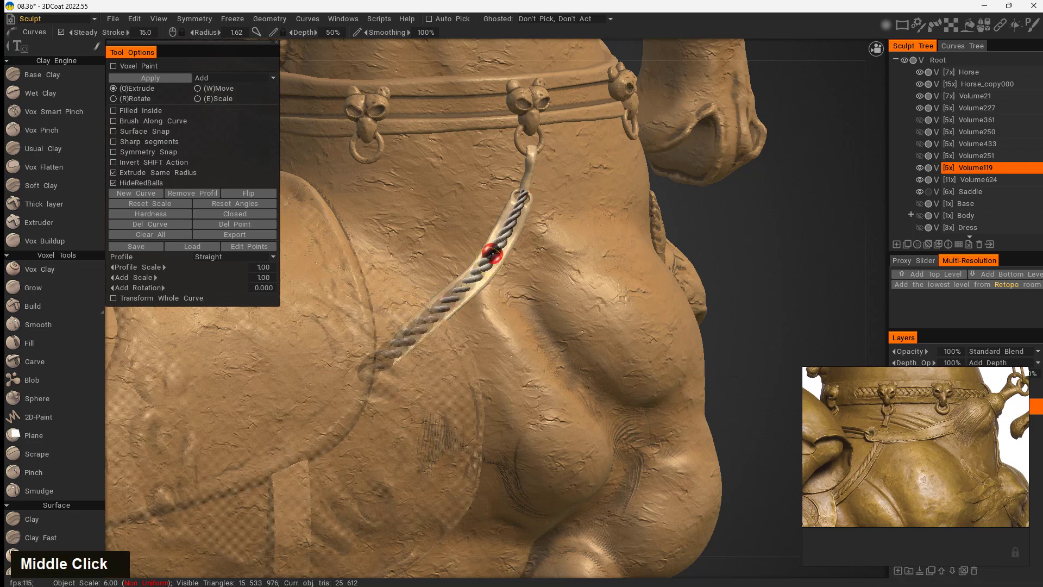
mouse_move(483, 340)
left_mouse_down("alt")
mouse_move(572, 365)
mouse_move(589, 417)
mouse_move(527, 358)
mouse_move(476, 352)
mouse_move(477, 335)
left_mouse_up("alt")
mouse_move(439, 307)
right_mouse_down()
mouse_move(435, 300)
mouse_move(452, 305)
right_mouse_up()
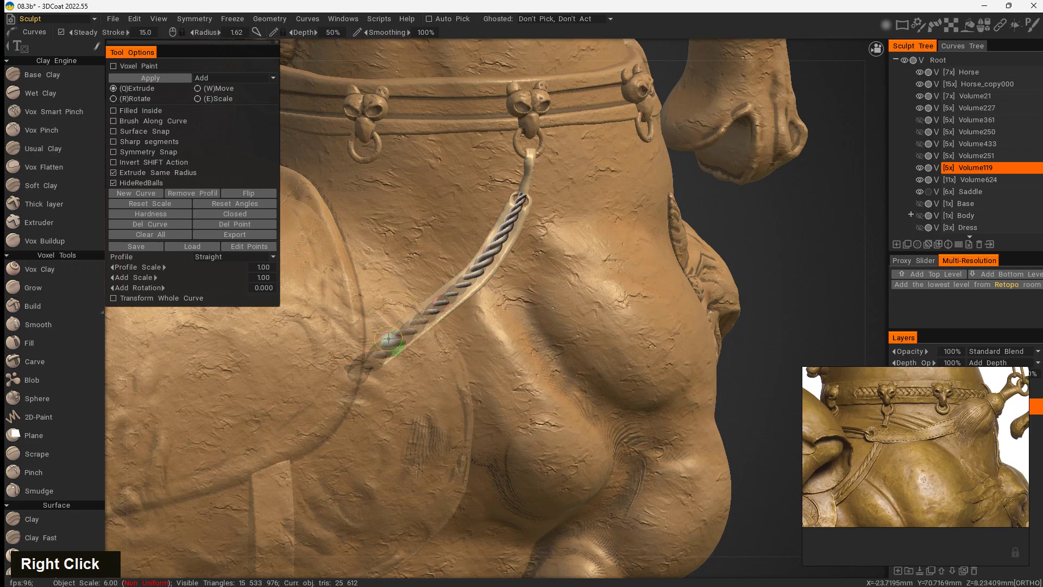
right_click_drag(388, 338, 315, 367)
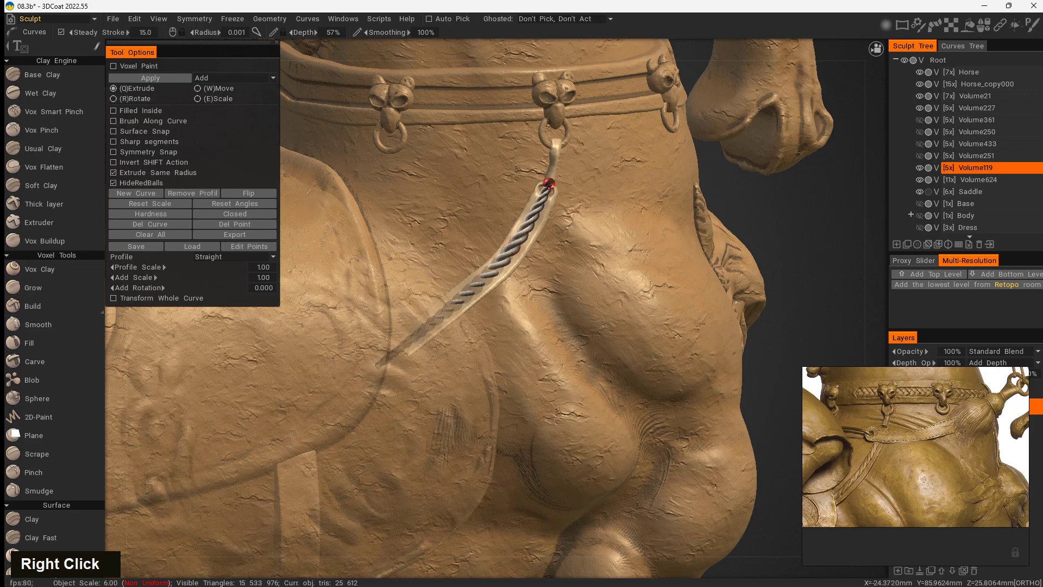
middle_click_drag(549, 185, 538, 208)
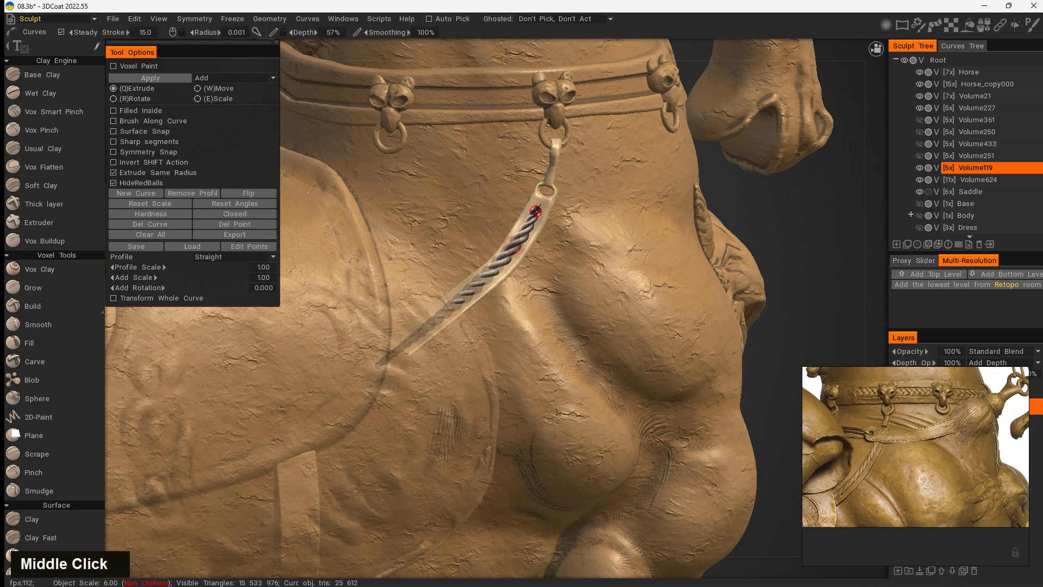
right_click_drag(512, 248, 523, 251)
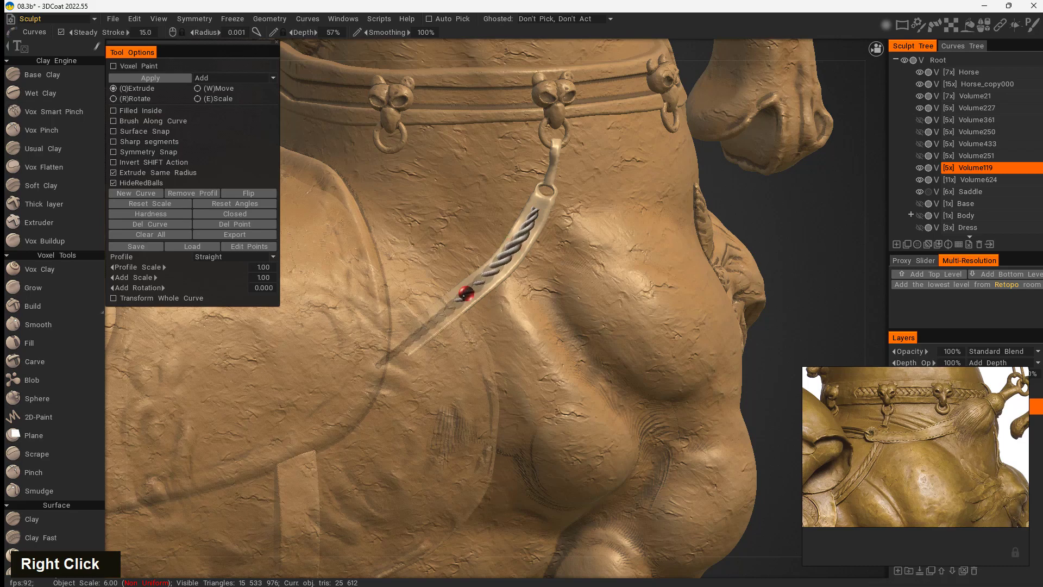
Step: Undo the last curve point edit and select the rope's upper-middle point in Move mode
left_click_drag(471, 338, 518, 266, "alt")
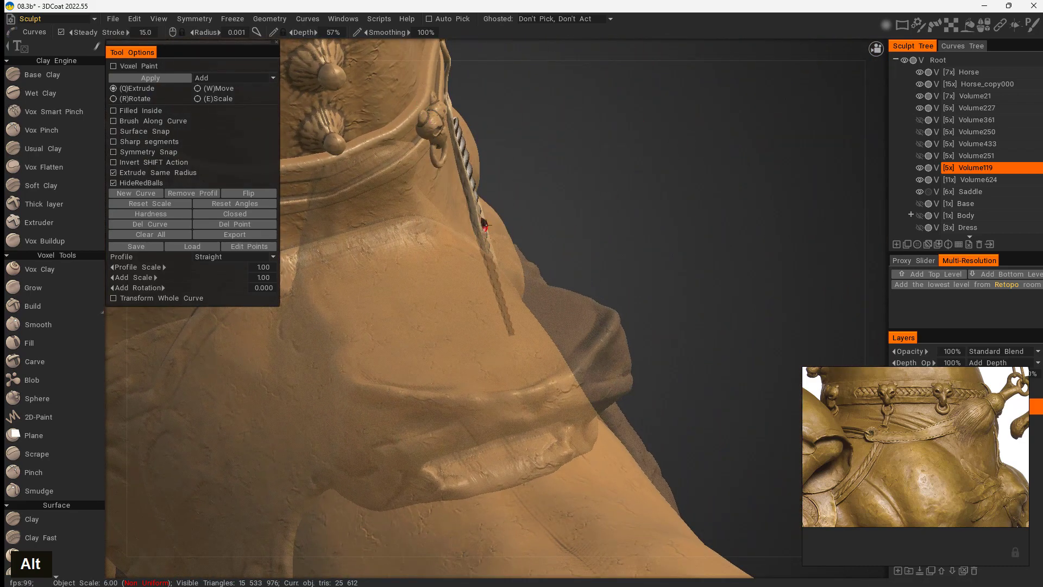
key("ctrl+z")
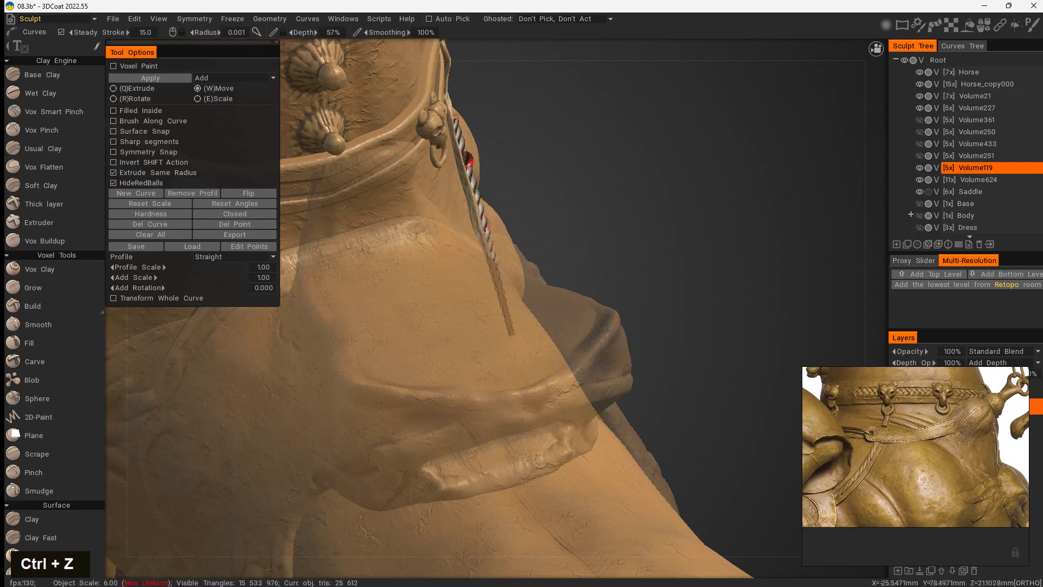
left_click(466, 159)
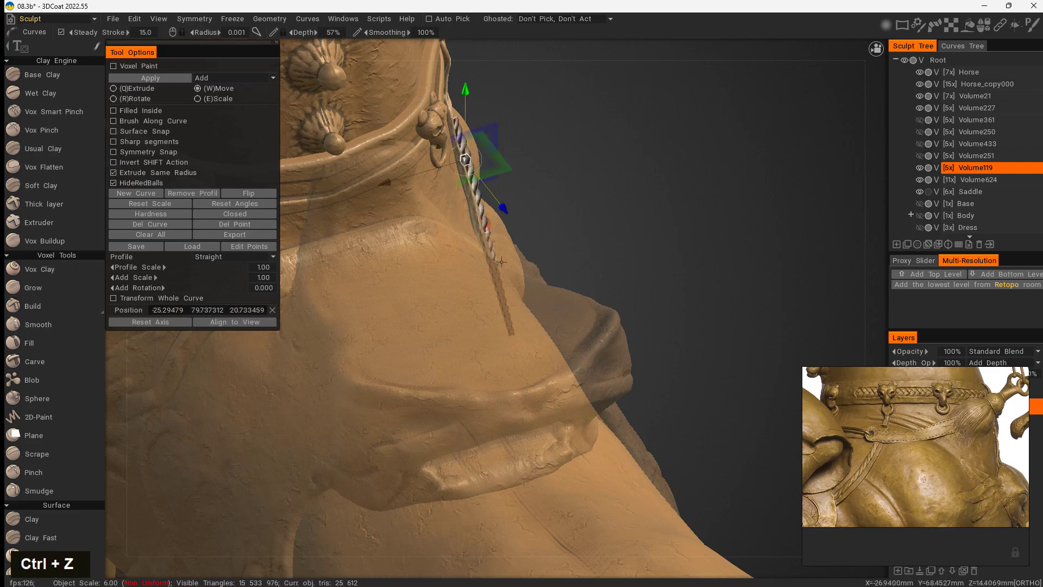
left_click_drag(501, 262, 524, 266, "alt")
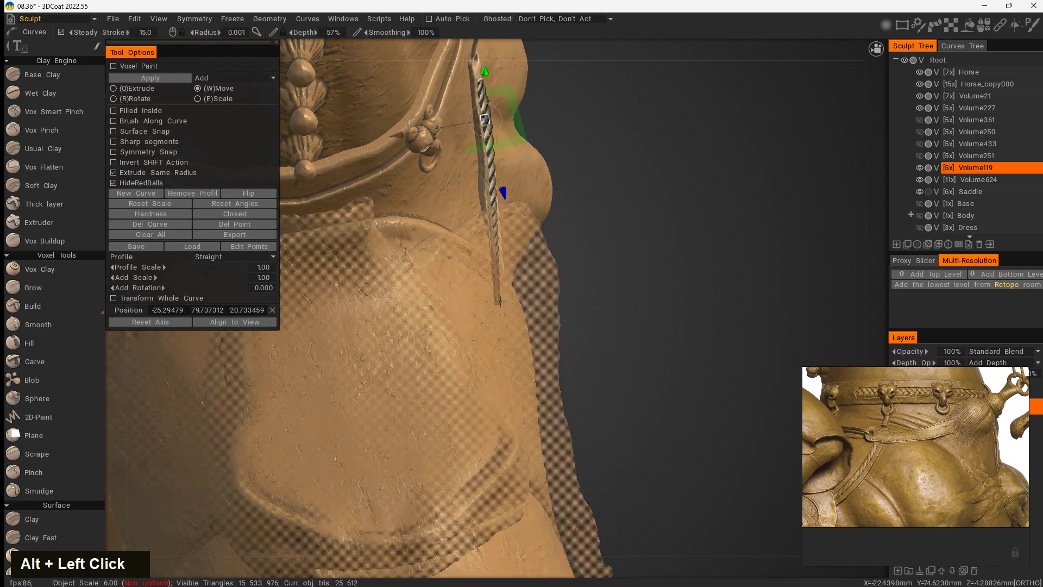
left_click_drag(491, 321, 577, 300, "alt")
Step: Resize the rope's lower end point and shift it outward onto the strap, to position -23.59786, 66.530098, 3.504017
right_click(382, 367)
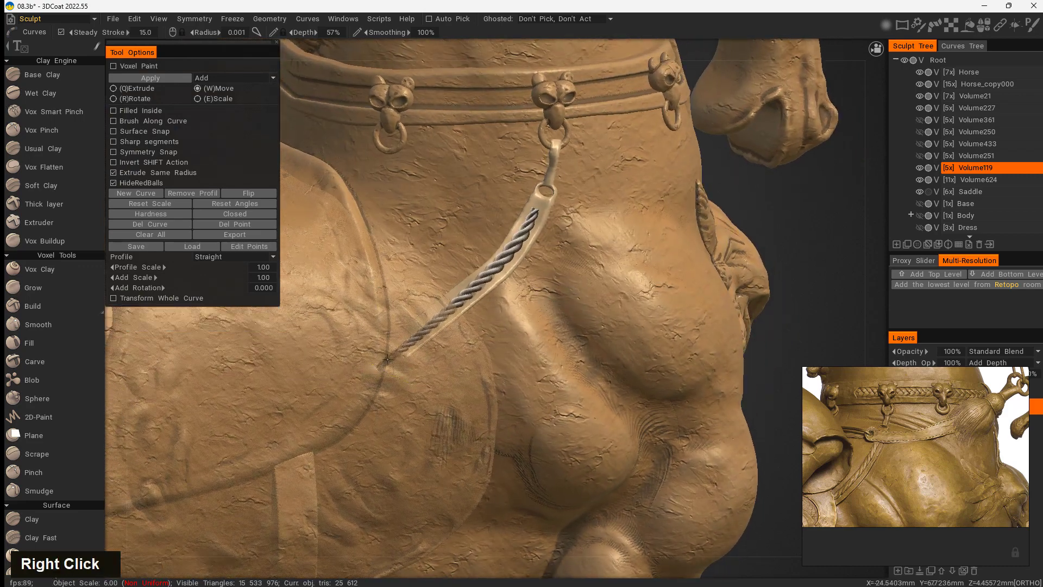
right_click_drag(387, 360, 410, 339)
left_click(382, 367)
left_click_drag(417, 385, 413, 383)
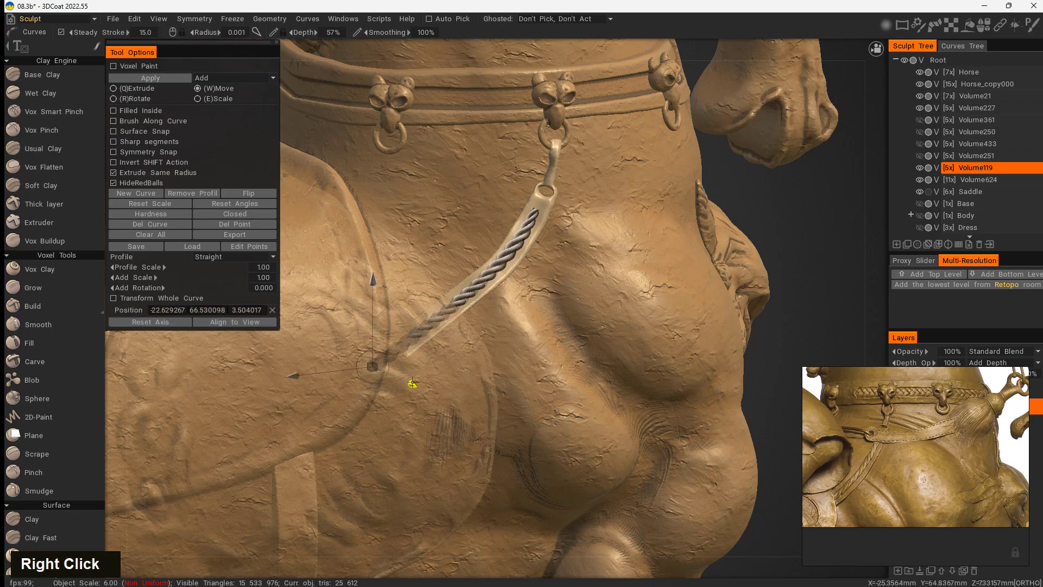
left_click_drag(421, 423, 537, 450, "alt")
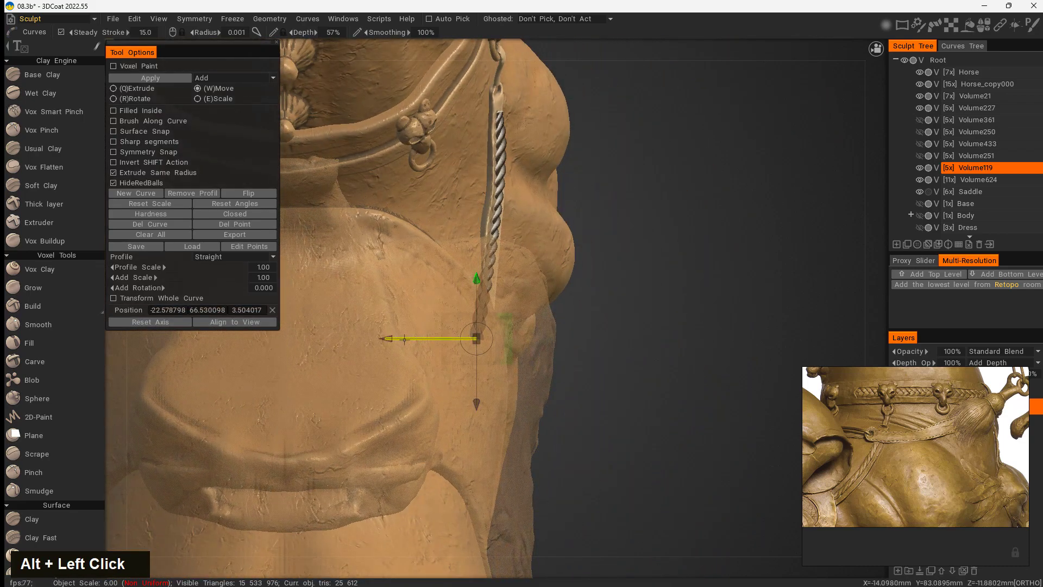
left_click_drag(404, 340, 414, 340)
left_click_drag(588, 353, 525, 311, "alt")
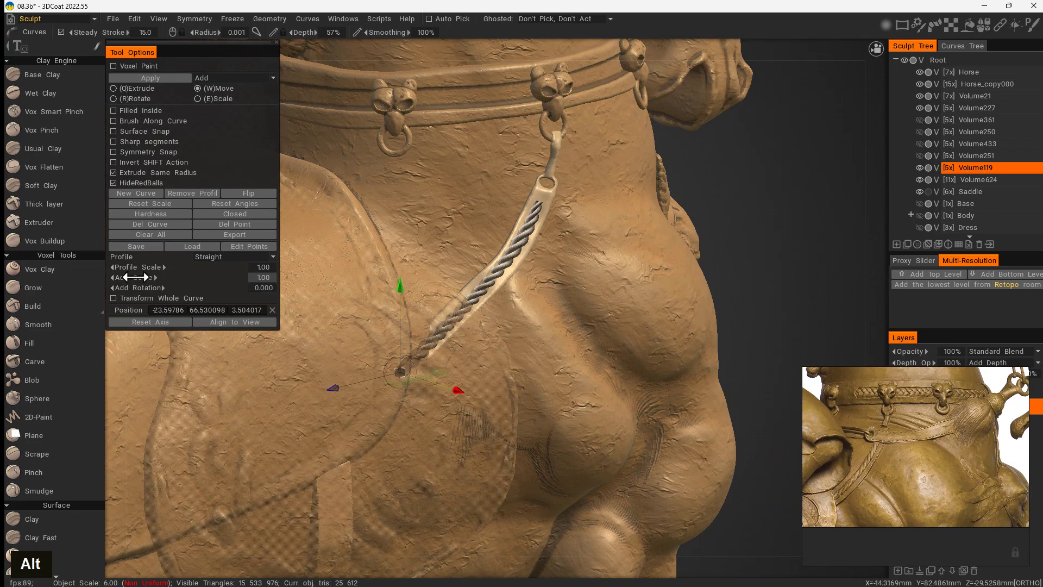
Step: Set the rope's profile scale to 1.03 and add the rope to the strap volume
mouse_move(136, 277)
left_mouse_down()
mouse_move(124, 278)
mouse_move(167, 276)
mouse_move(122, 277)
left_mouse_up()
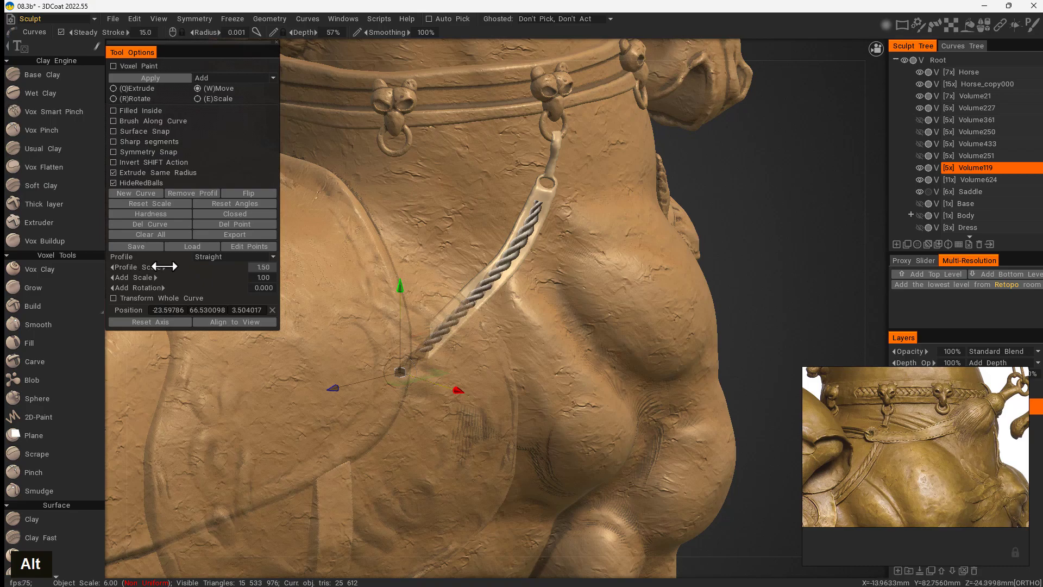
mouse_move(535, 360)
left_mouse_down("alt")
mouse_move(567, 286)
mouse_move(452, 311)
mouse_move(396, 393)
mouse_move(484, 442)
mouse_move(641, 386)
mouse_move(638, 375)
left_mouse_up("alt")
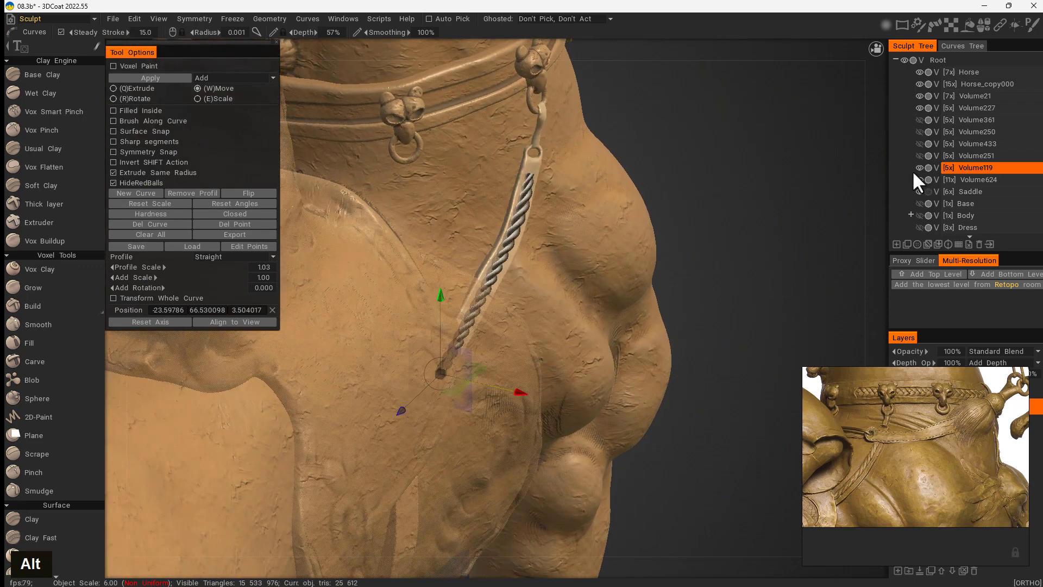
left_click(170, 79)
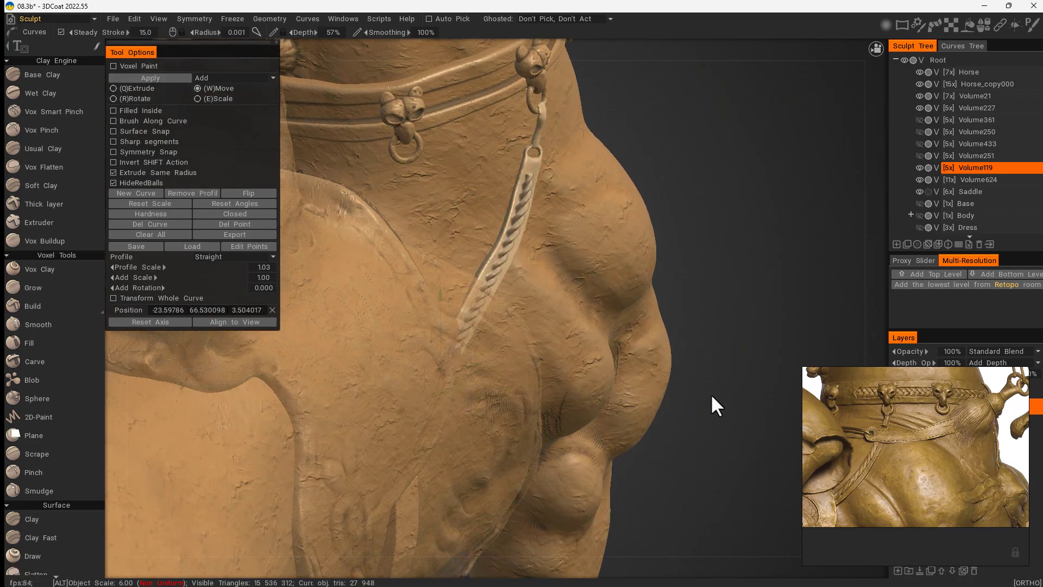
Step: Review the rope-decorated strap on the horse and show the hidden chest strap Volume251 beside it
left_click_drag(711, 395, 619, 373, "alt")
right_click_drag(619, 373, 436, 328, "alt")
left_click_drag(436, 326, 450, 363, "alt")
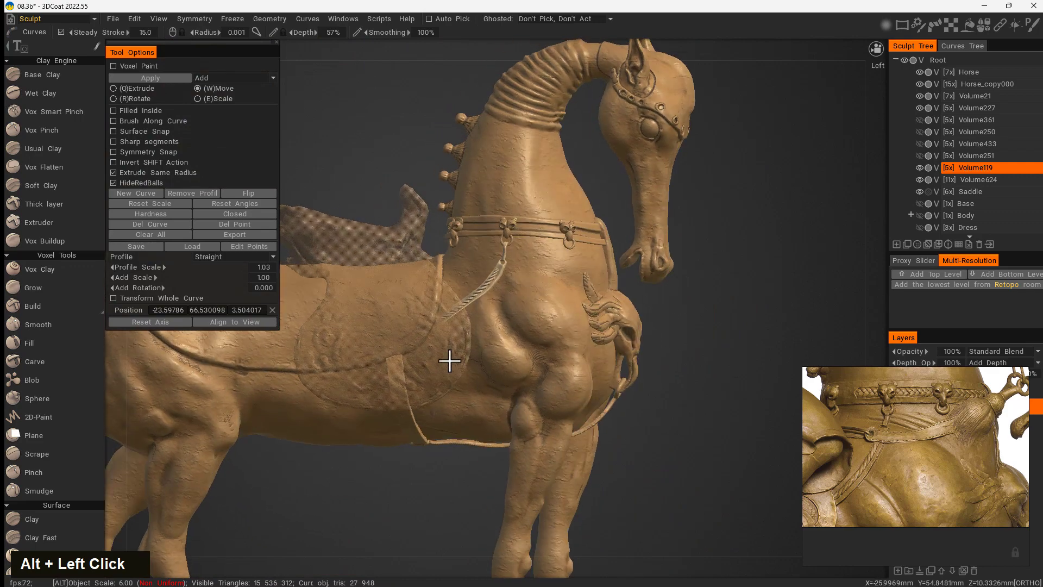
right_click_drag(450, 363, 568, 414, "alt")
mouse_move(569, 414)
left_mouse_down("alt")
mouse_move(576, 469)
mouse_move(512, 491)
left_mouse_up("alt")
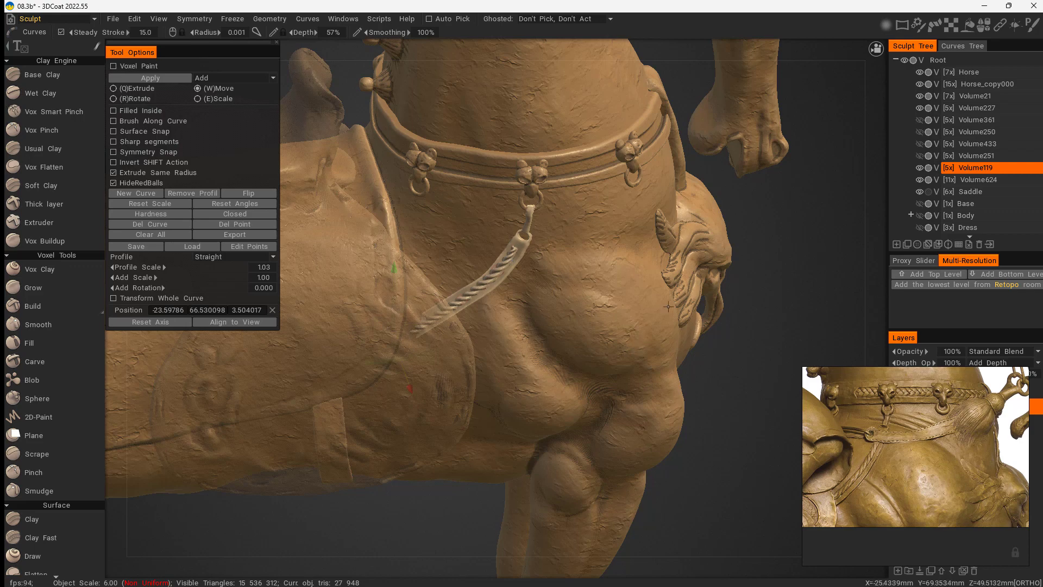
left_click(919, 156)
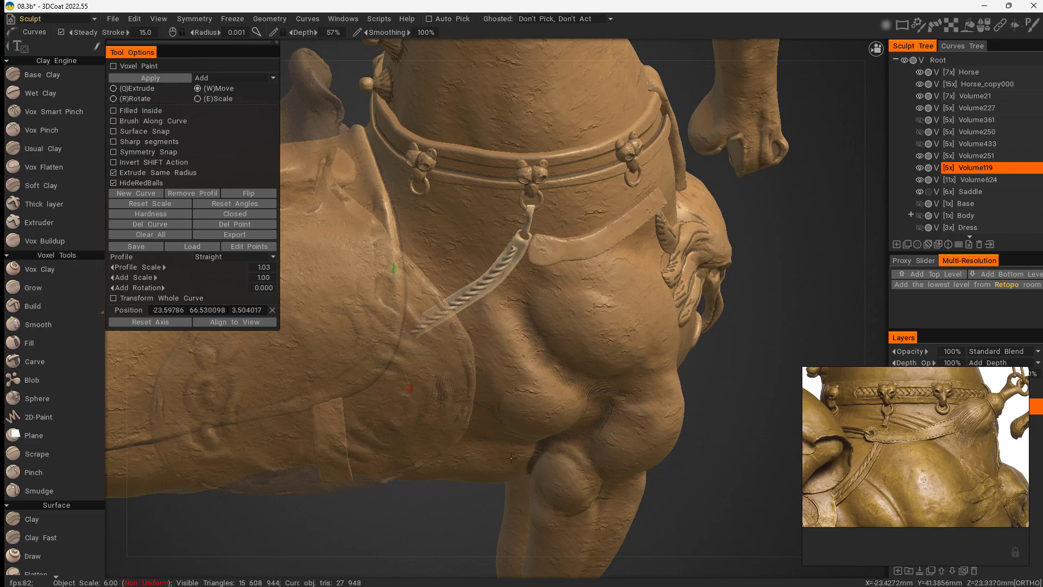
left_click_drag(511, 458, 598, 377, "alt")
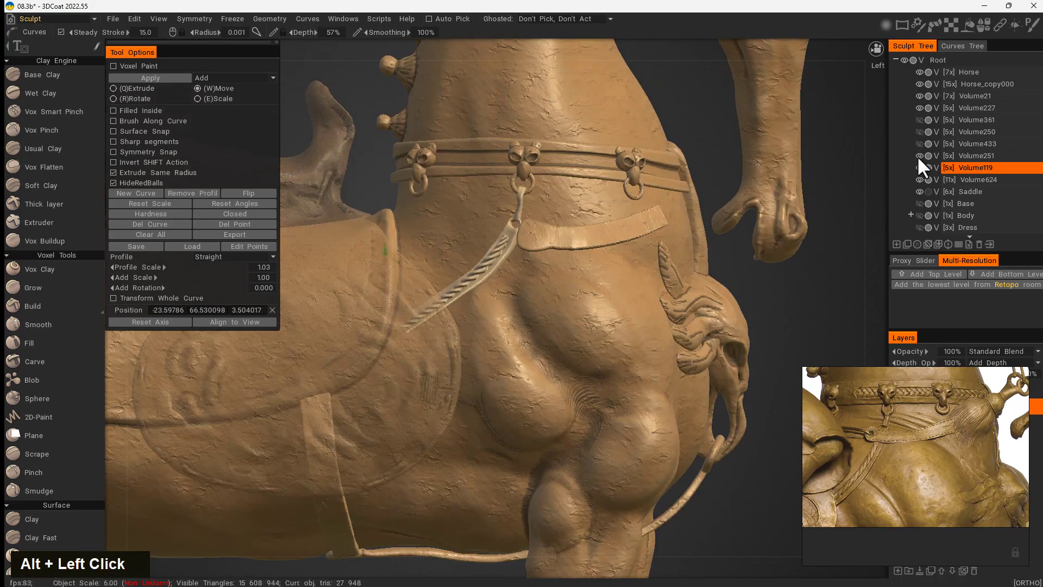
Step: Pull the front end of chest strap Volume251 downward with the Move tool at radius 6.50, with X-axis mirror symmetry enabled
double_click(945, 157)
mouse_move(733, 261)
left_mouse_down("alt")
mouse_move(571, 334)
mouse_move(506, 333)
mouse_move(556, 360)
left_mouse_up("alt")
key("s")
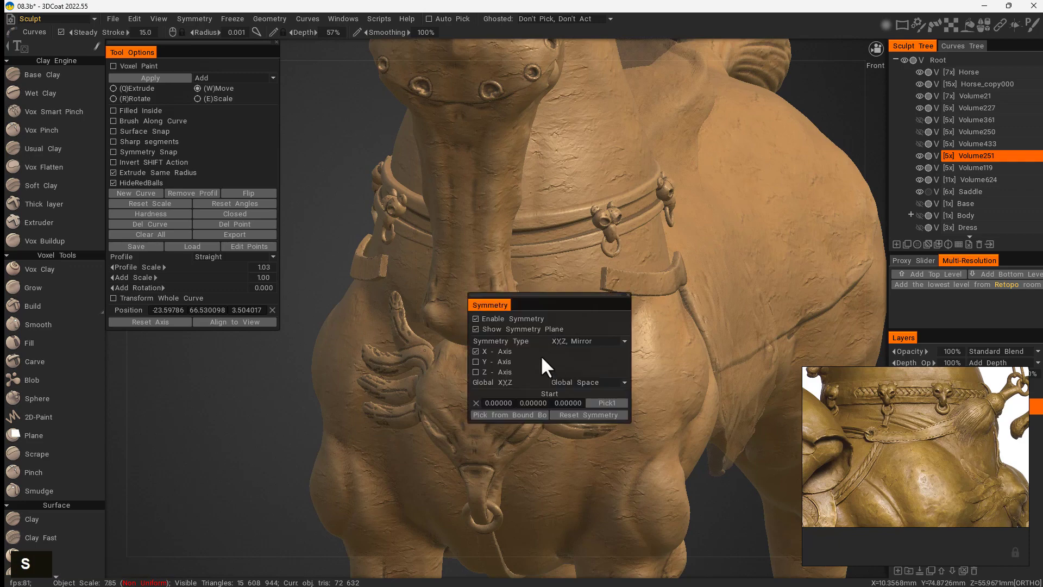
left_click_drag(480, 351, 458, 402, "alt")
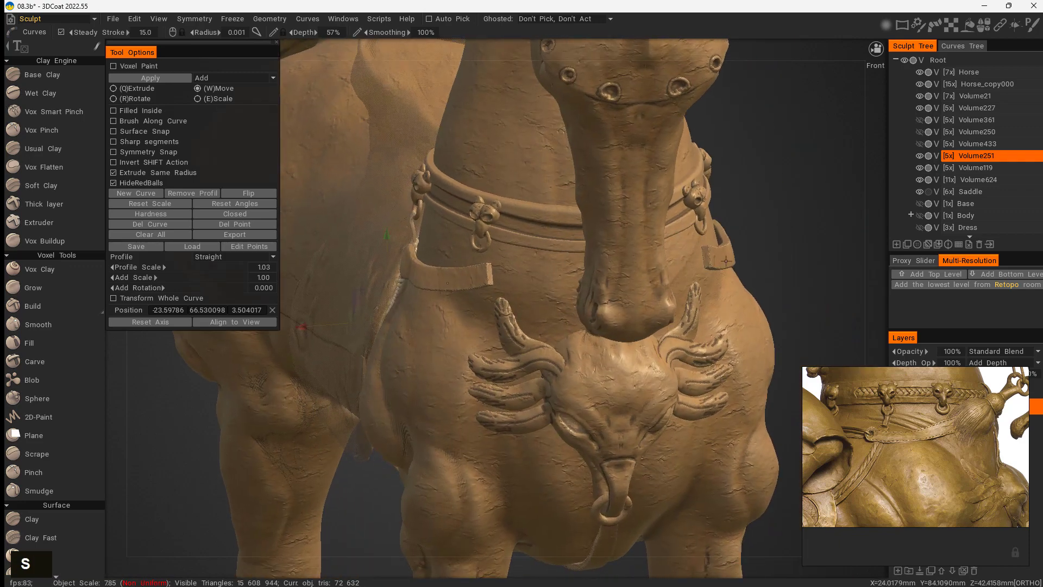
key("space")
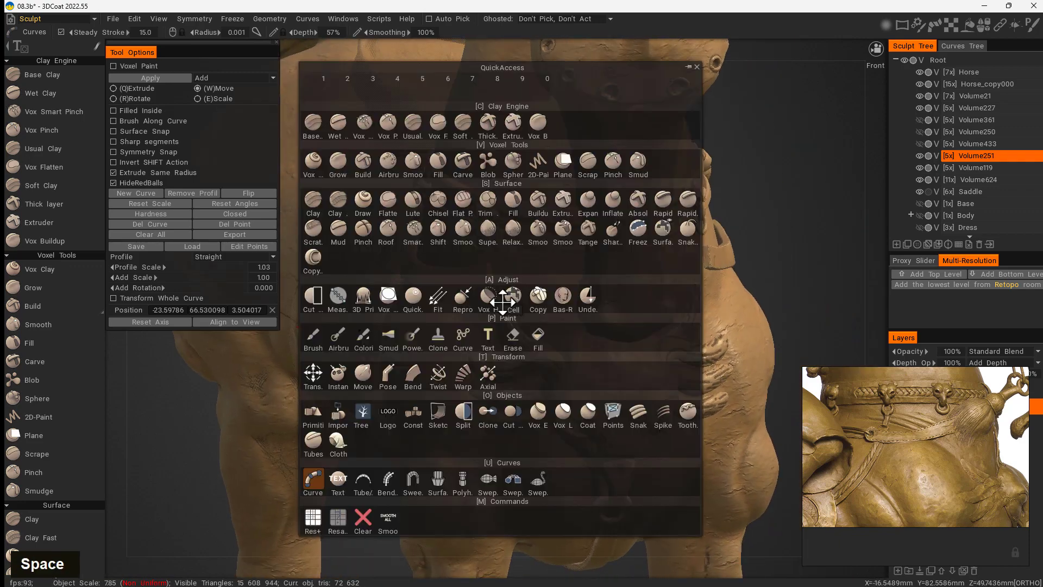
left_click(363, 373)
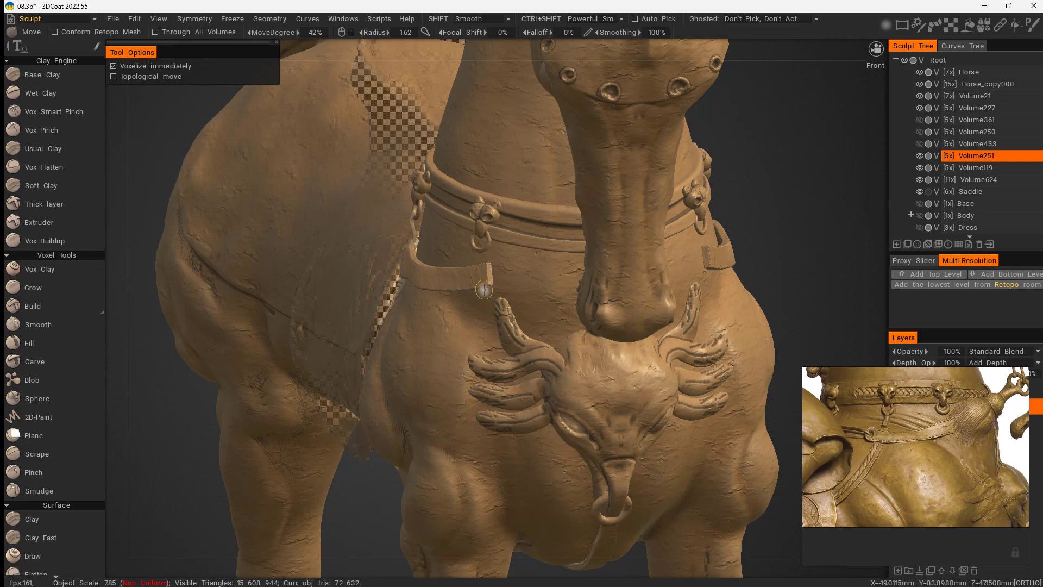
right_click_drag(487, 286, 521, 290)
left_click_drag(489, 282, 495, 299)
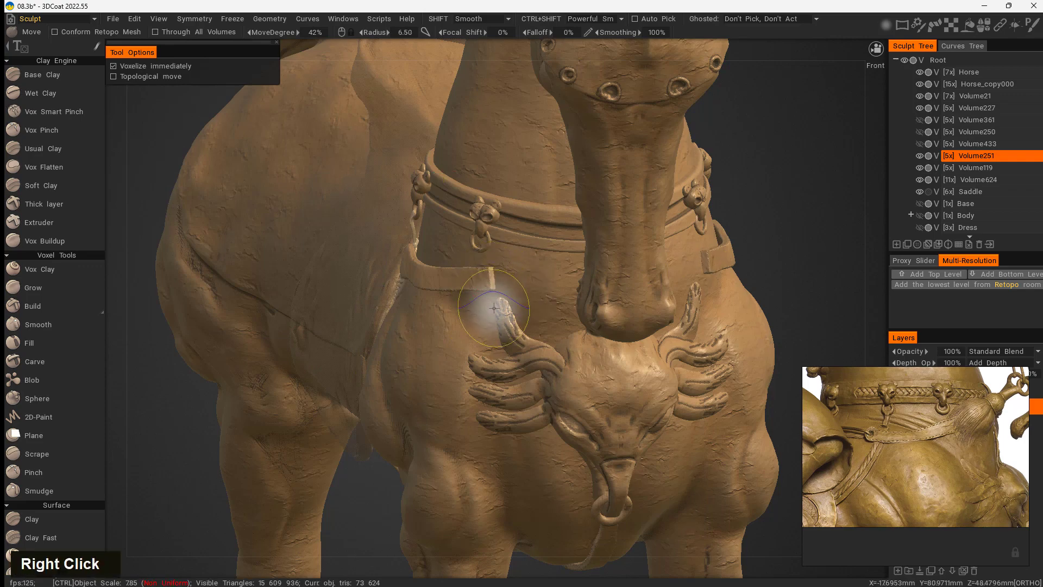
Step: Stretch the chest strap's rear end across the diagonal strap toward the saddle with the Move tool at radius 10.9
left_click_drag(450, 363, 569, 364, "alt")
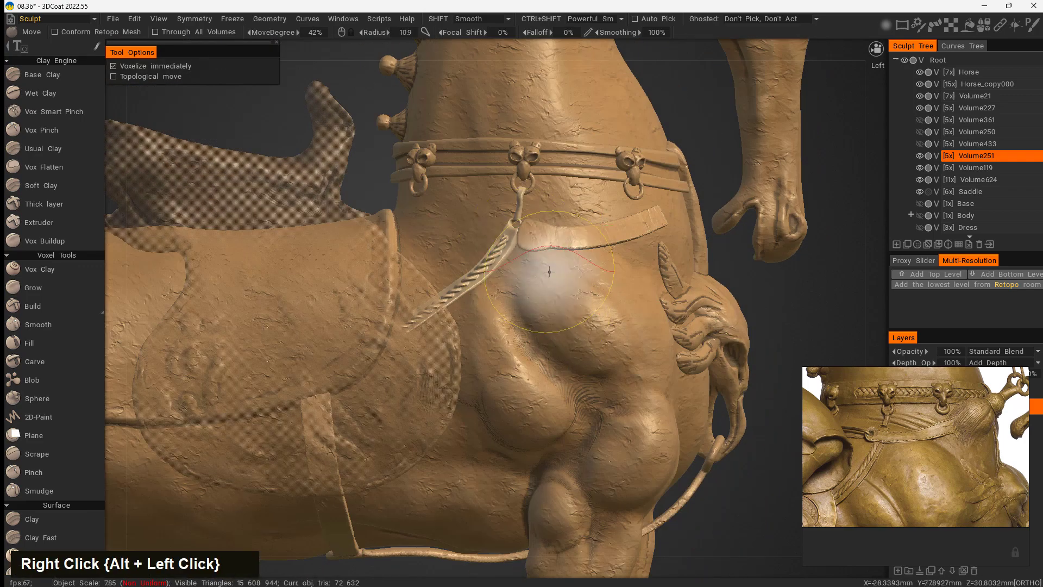
right_click_drag(528, 239, 552, 239)
mouse_move(529, 241)
left_mouse_down()
mouse_move(526, 256)
mouse_move(492, 258)
mouse_move(472, 241)
mouse_move(450, 241)
left_mouse_up()
mouse_move(551, 256)
left_mouse_down()
mouse_move(556, 243)
mouse_move(547, 250)
left_mouse_up()
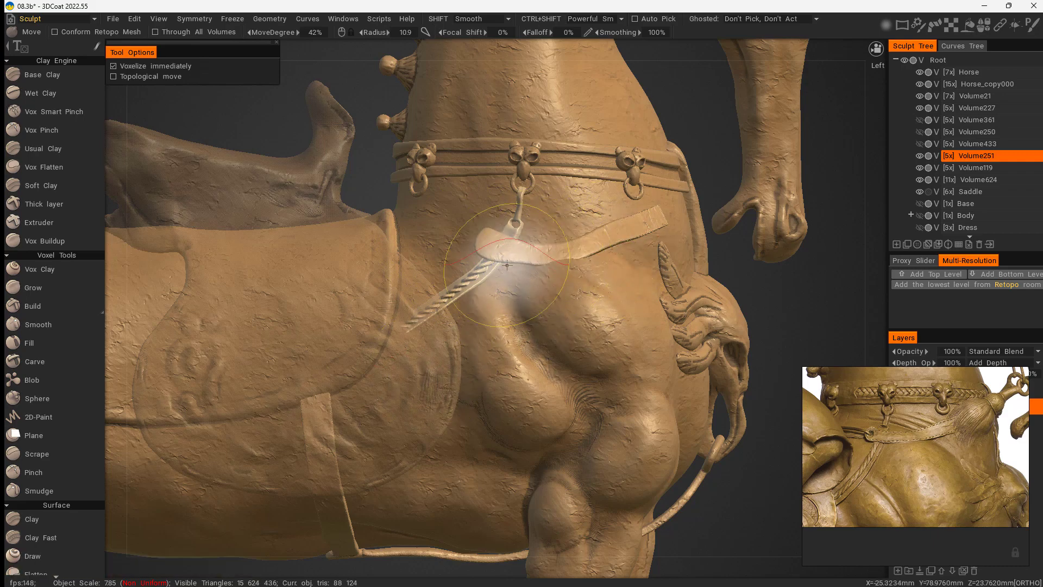
Step: Lift the sagging middle of the chest strap into a smoother curve and undo the extra nudge at its front end
mouse_move(543, 305)
left_mouse_down("alt")
mouse_move(617, 431)
mouse_move(746, 313)
mouse_move(774, 311)
mouse_move(575, 253)
left_mouse_up("alt")
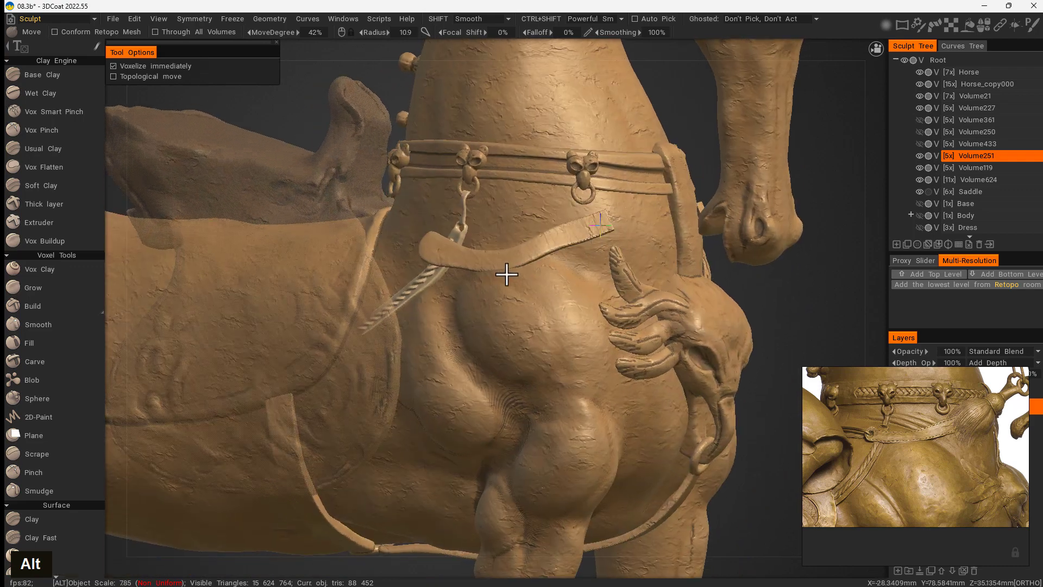
left_click_drag(505, 273, 499, 253)
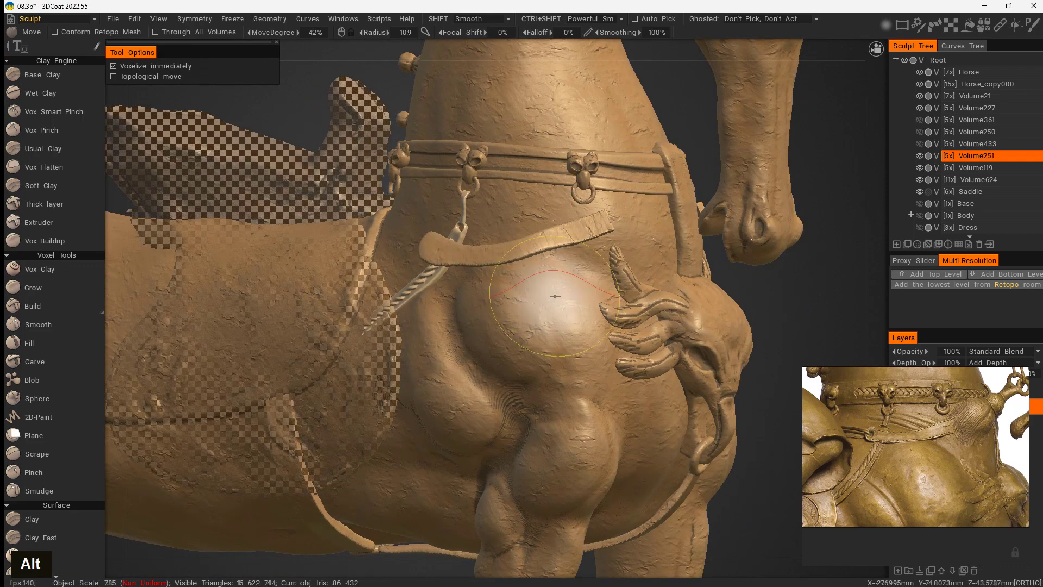
left_click_drag(610, 233, 617, 231)
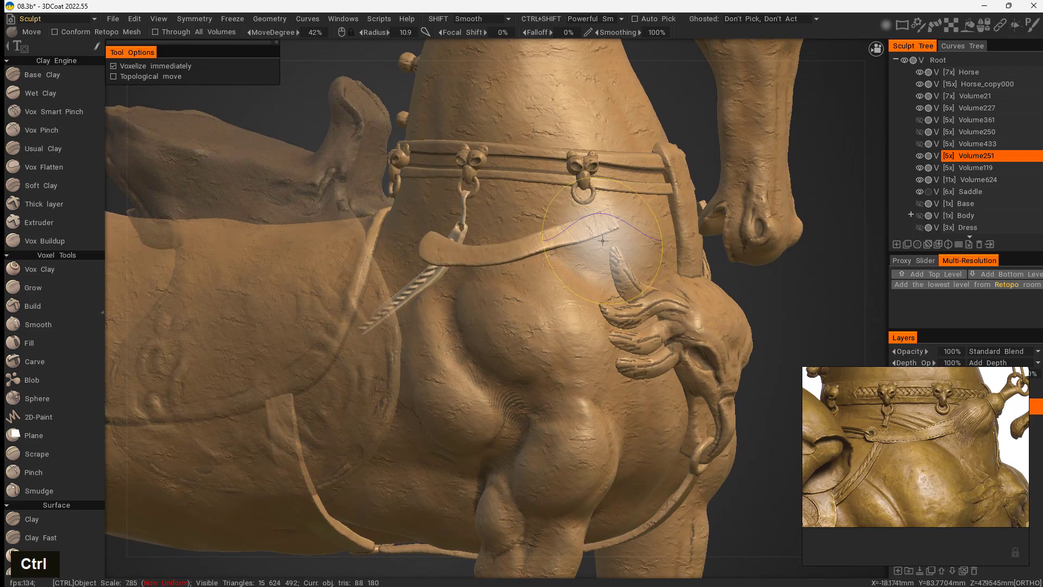
key("ctrl+z")
Step: Reshape the chest strap's rounded rear end where it overlaps the diagonal strap, reducing the Move radius to 3.07
left_click_drag(491, 261, 493, 344, "alt")
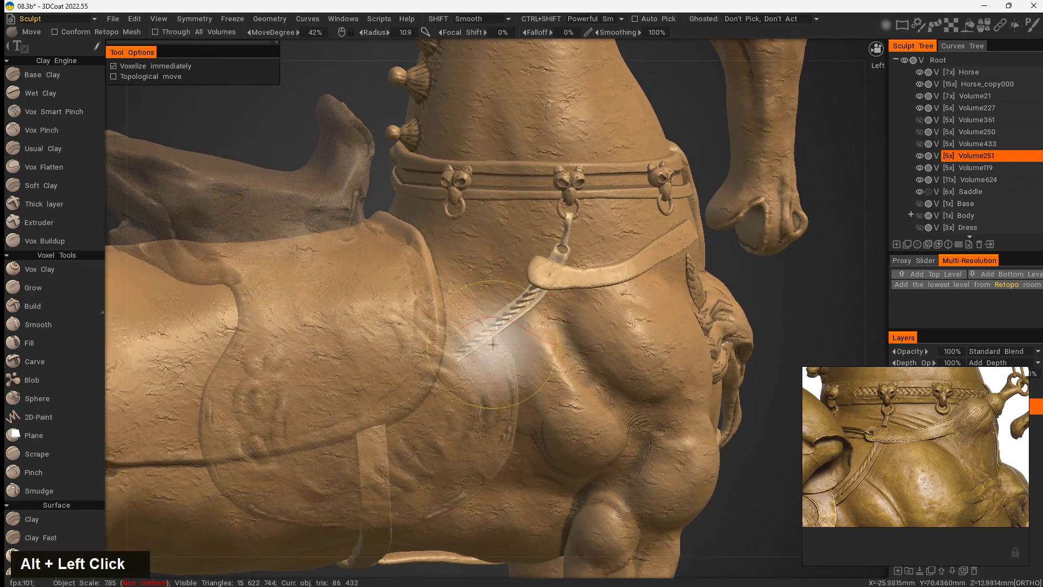
left_click_drag(538, 283, 543, 276)
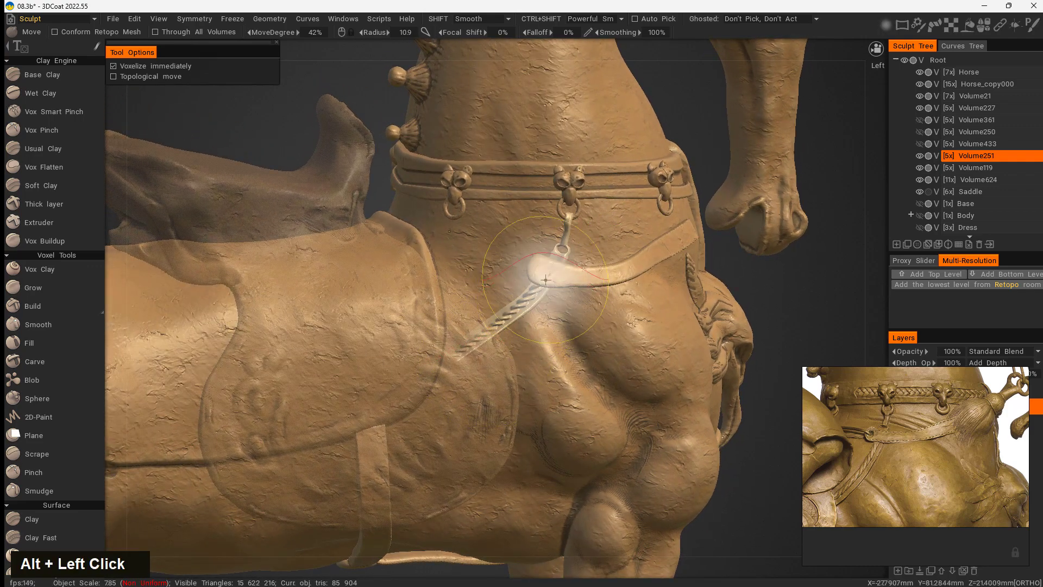
right_click_drag(545, 279, 501, 266)
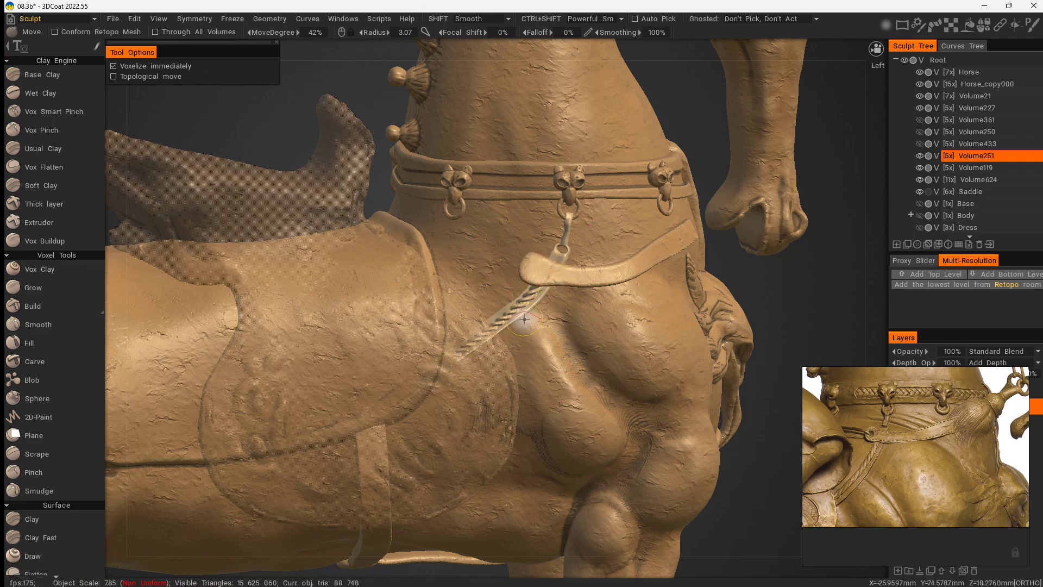
Step: Cut a round hole through the chest strap's rear end with Vox Hide and delete the hidden part
left_click_drag(525, 319, 530, 340, "alt")
right_click_drag(531, 340, 526, 315, "alt")
left_click_drag(526, 314, 524, 344, "alt")
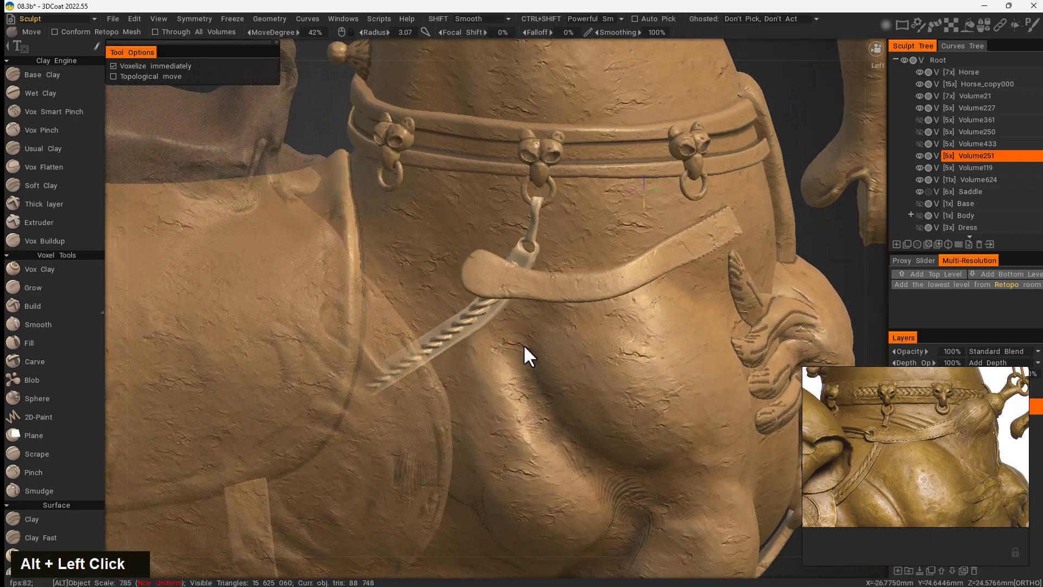
key("space")
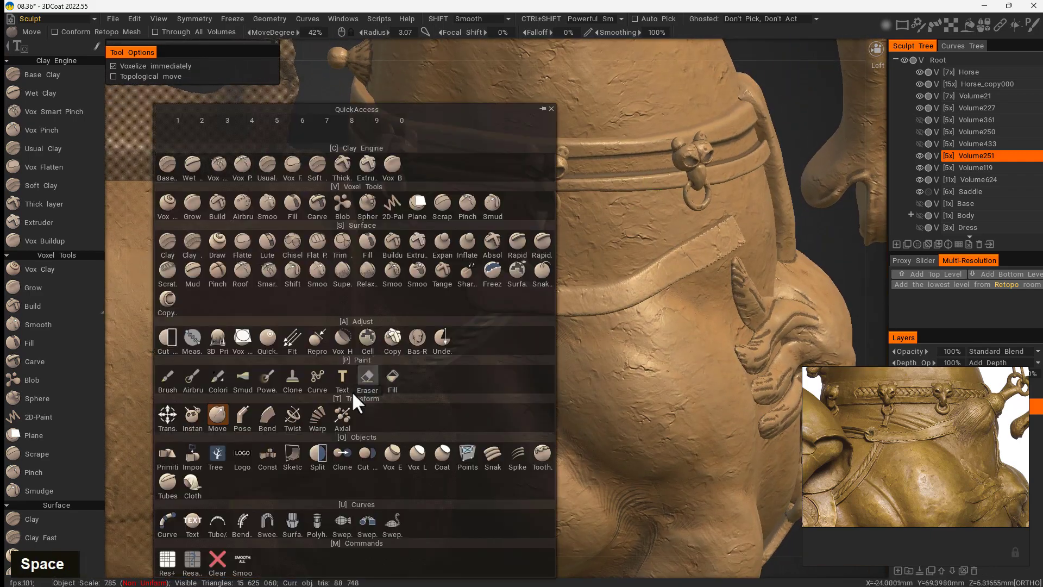
left_click(340, 347)
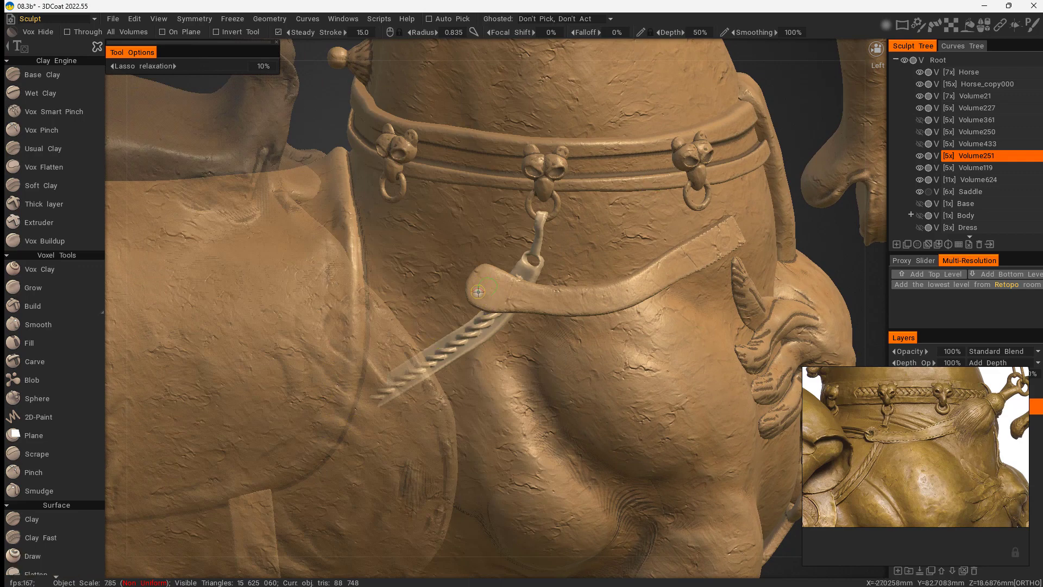
left_click_drag(363, 444, 580, 380, "alt")
right_click_drag(580, 380, 473, 310, "alt")
left_click_drag(473, 310, 494, 428, "alt")
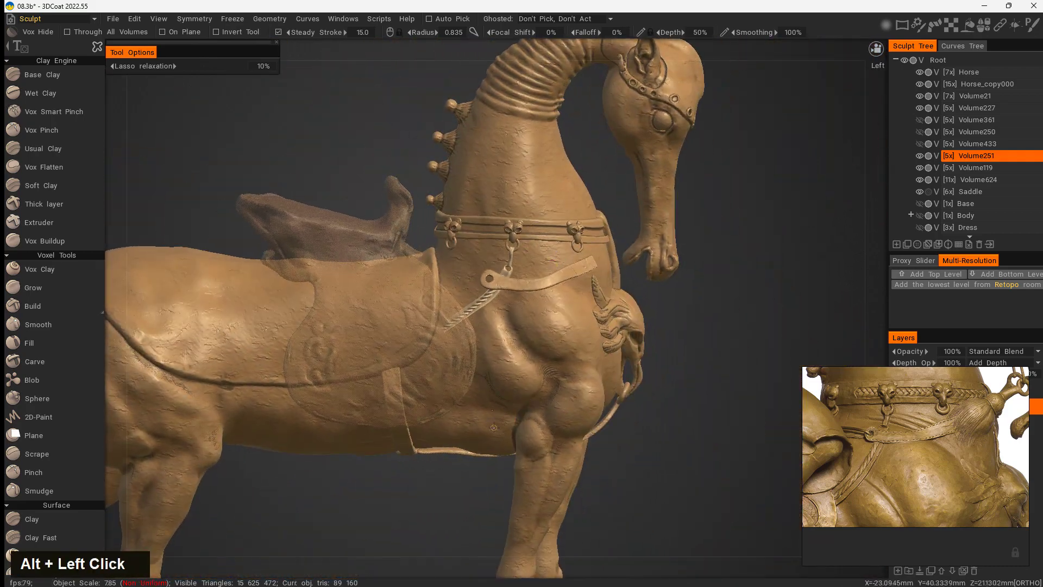
left_click(281, 18)
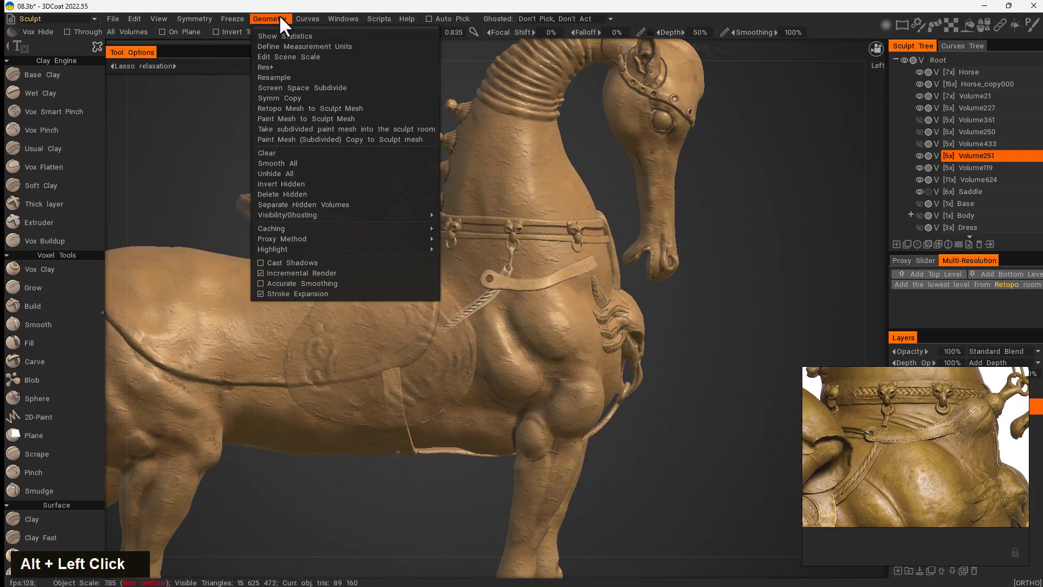
left_click(291, 191)
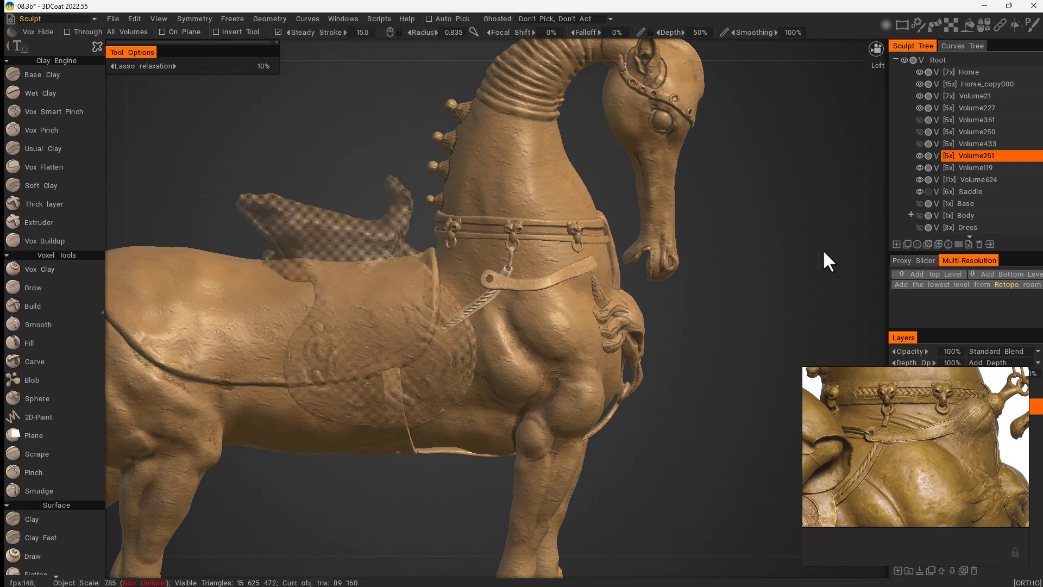
Step: Show the hidden harness parts Volume433 and Volume250 and make the diagonal strap Volume119 the active volume
left_click_drag(739, 327, 526, 340, "alt")
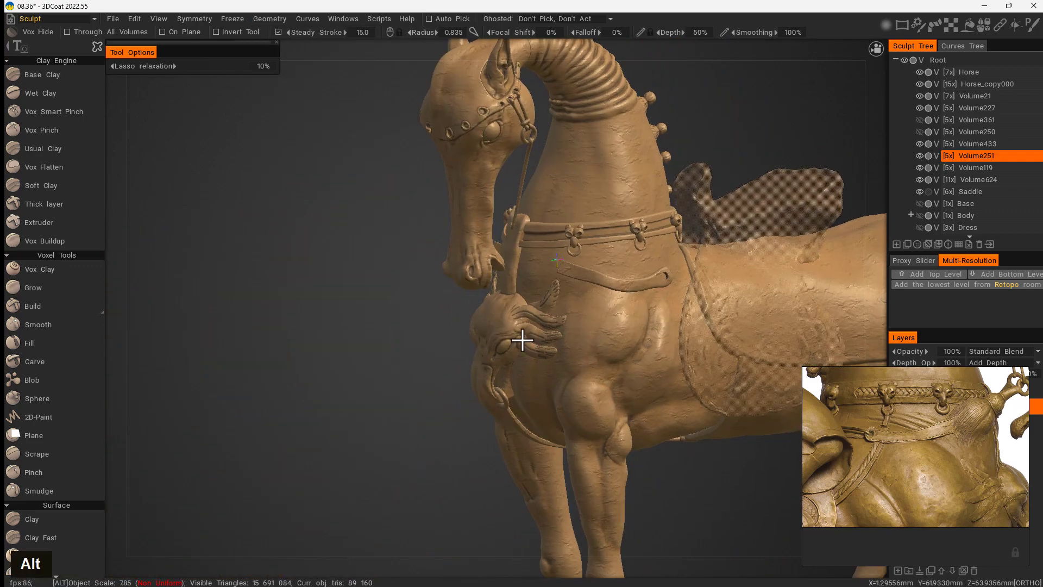
mouse_move(749, 230)
left_mouse_down("alt")
mouse_move(484, 369)
mouse_move(737, 380)
mouse_move(764, 391)
mouse_move(673, 424)
left_mouse_up("alt")
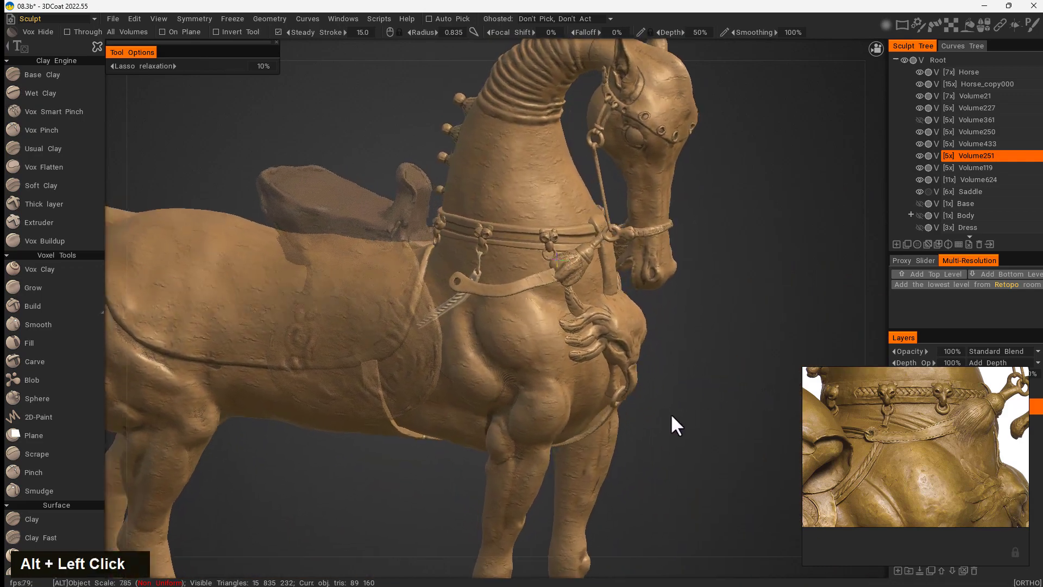
left_click(961, 180)
left_click(921, 179)
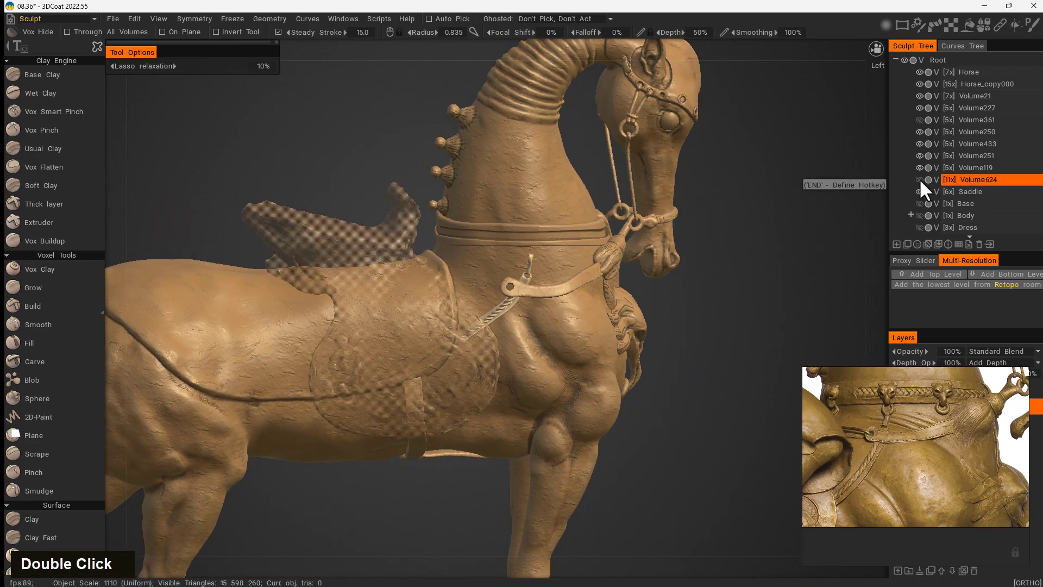
left_click(920, 179)
left_click(919, 167)
left_click(965, 167)
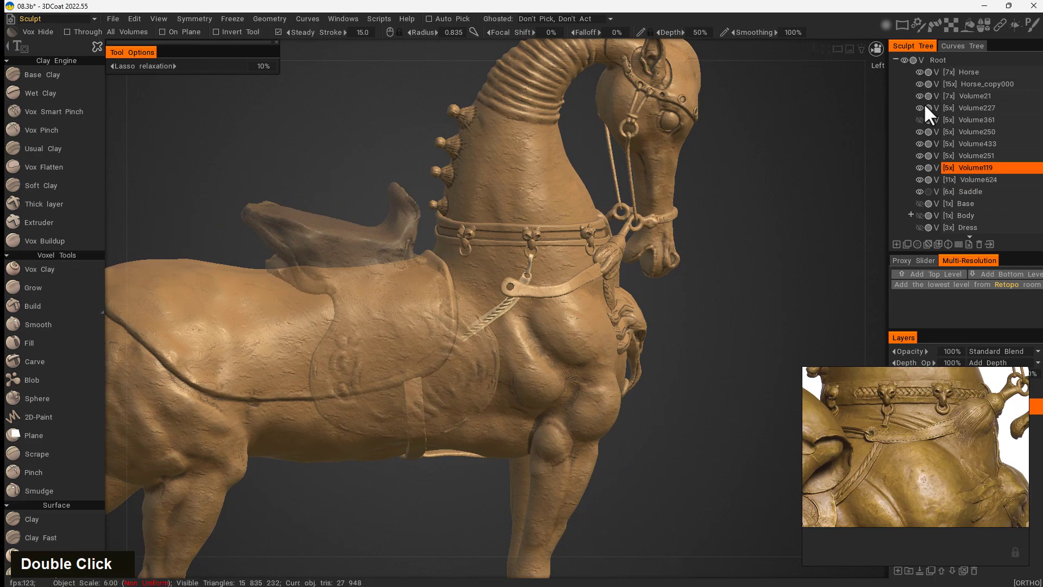
Step: Give the diagonal strap Volume119 the same bronze shader as the horse and turn off ghosting on Saddle
left_click(969, 23)
left_click(954, 43)
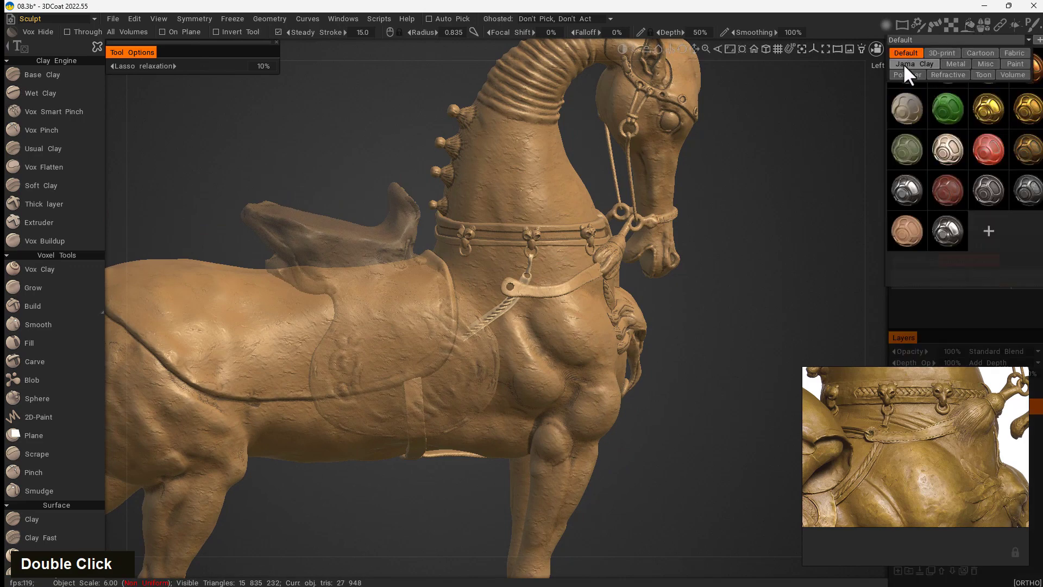
left_click(904, 65)
left_click(908, 72)
mouse_move(788, 206)
left_mouse_down("alt")
mouse_move(721, 385)
mouse_move(728, 368)
left_mouse_up("alt")
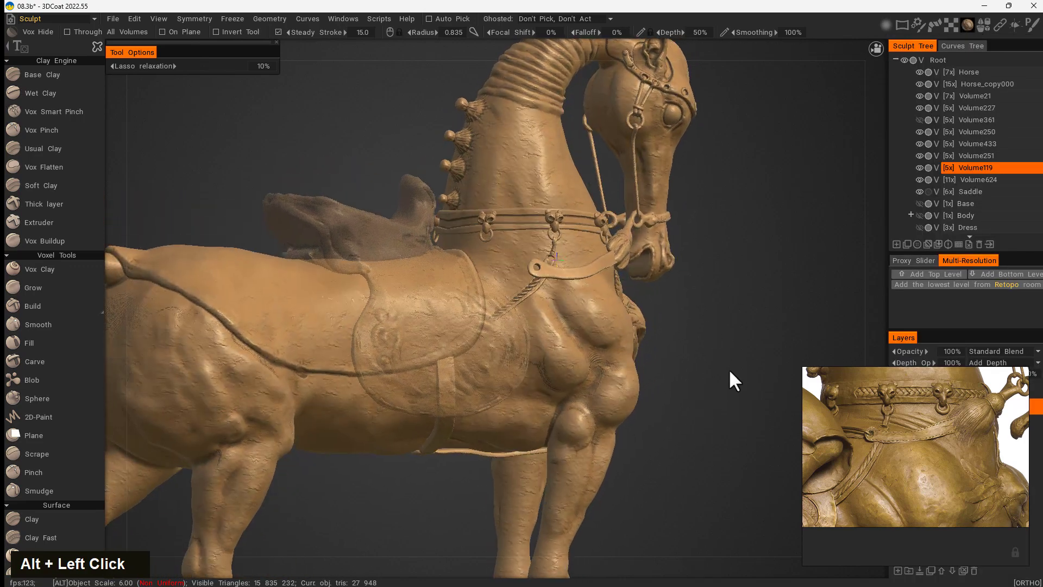
left_click(928, 192)
mouse_move(790, 319)
left_mouse_down("alt")
mouse_move(675, 400)
mouse_move(706, 345)
left_mouse_up("alt")
Step: Identify the diagonal strap by toggling its visibility and turn on X-axis mirror symmetry
double_click(919, 167)
left_click_drag(782, 291, 660, 333, "alt")
key("s")
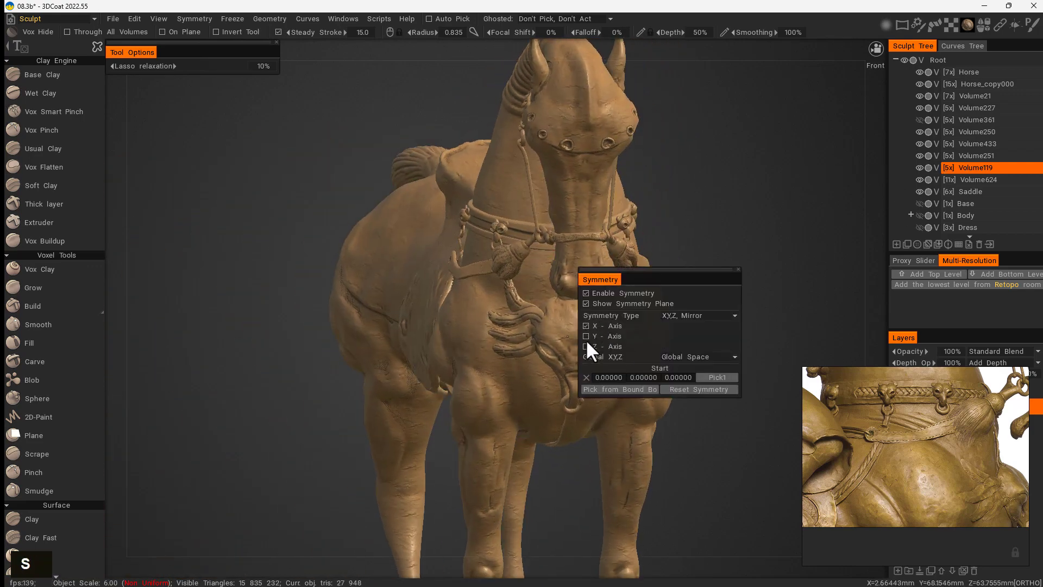
left_click_drag(759, 212, 485, 283, "alt")
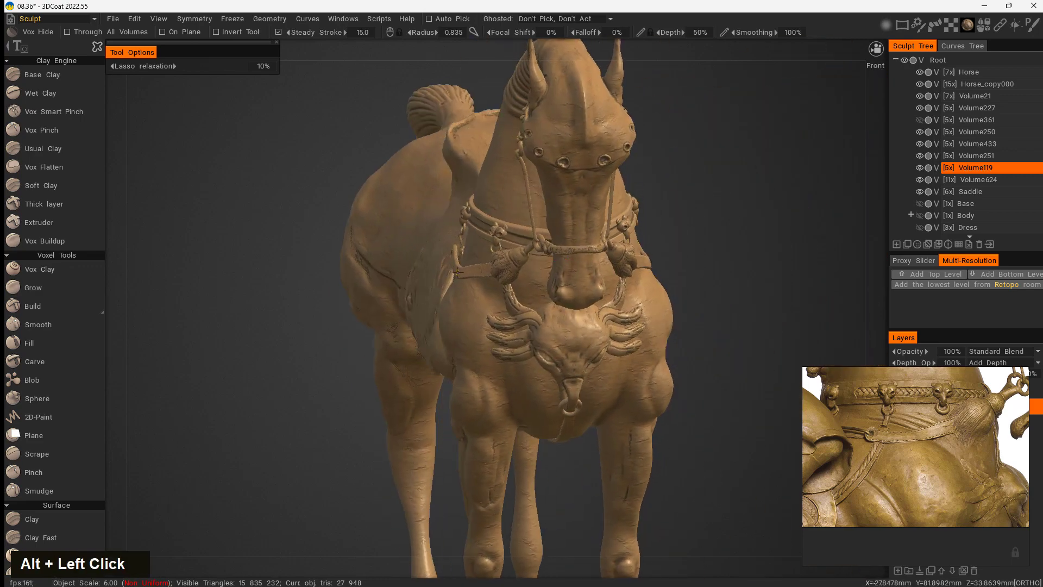
Step: Increase the resolution of the diagonal strap Volume119 from 5x to 10x
left_click_drag(409, 366, 507, 351, "alt")
mouse_move(508, 351)
right_mouse_down("alt")
mouse_move(601, 326)
mouse_move(492, 356)
right_mouse_up("alt")
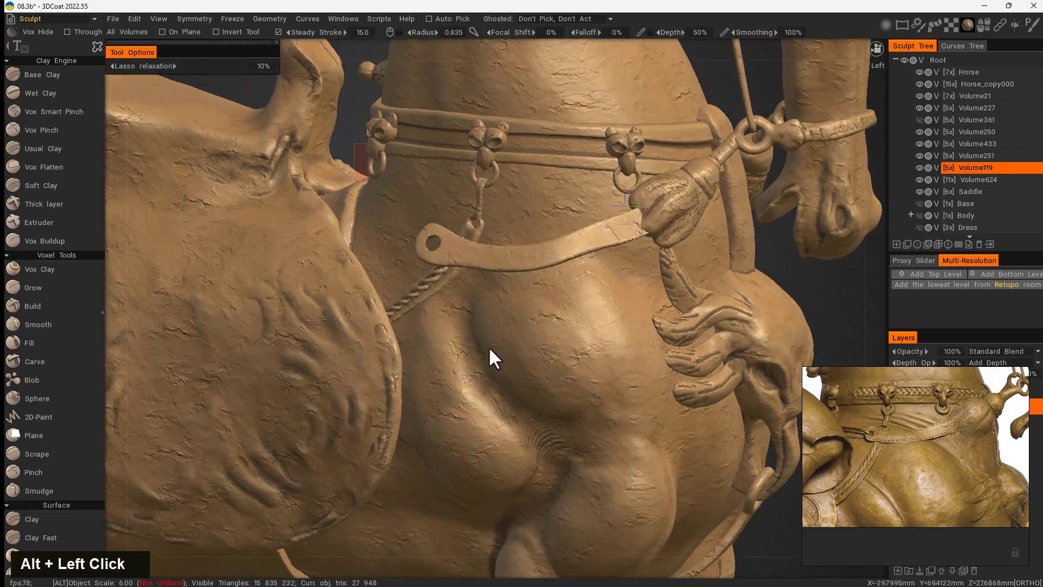
left_click_drag(490, 349, 538, 324, "alt")
mouse_move(538, 324)
right_mouse_down("alt")
mouse_move(687, 324)
mouse_move(708, 230)
right_mouse_up("alt")
middle_click_drag(708, 230, 635, 246, "alt")
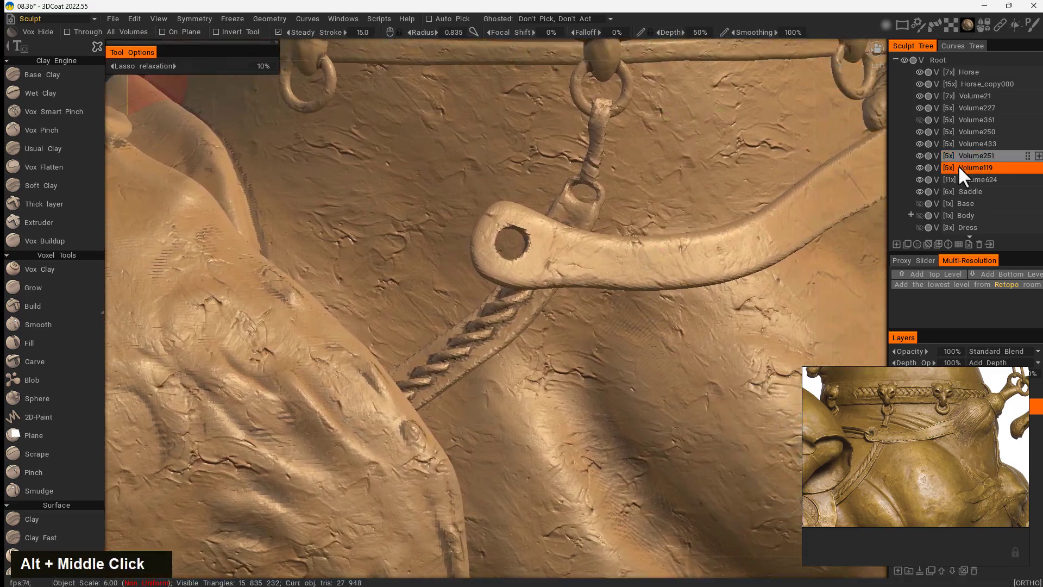
left_click(958, 244)
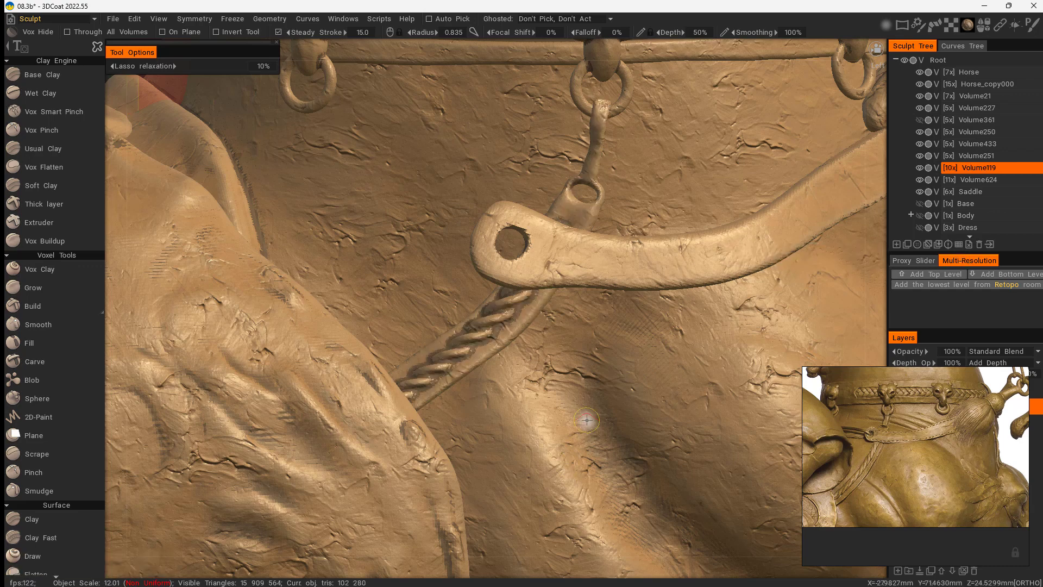
Step: Build up the rim of the diagonal strap's eyelet with the Grow tool at radius 0.526 and depth 120%
left_click(55, 288)
right_click(605, 193)
mouse_move(607, 196)
right_mouse_down()
mouse_move(587, 216)
mouse_move(594, 205)
right_mouse_up()
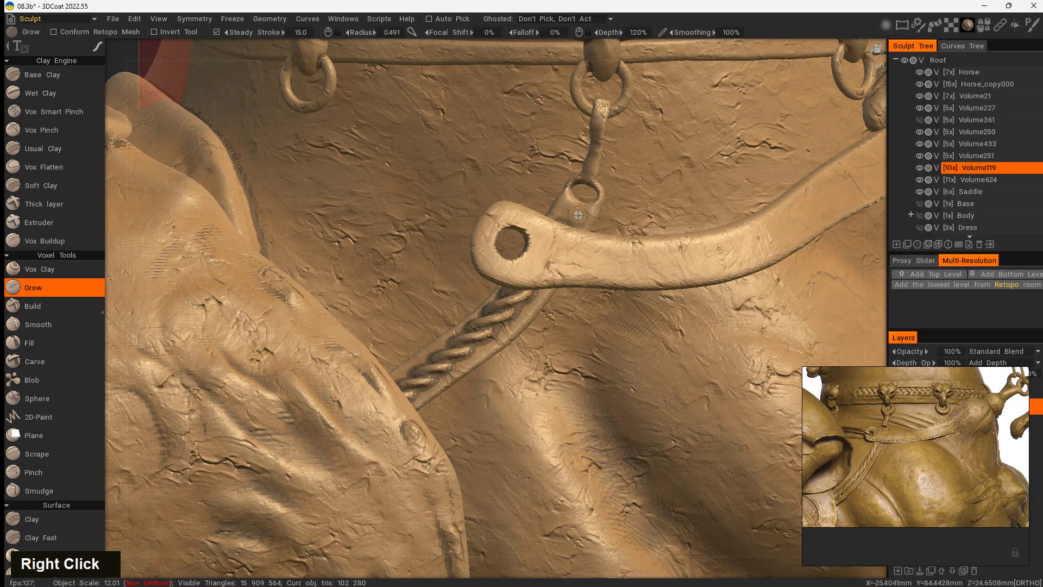
right_click_drag(579, 216, 582, 213)
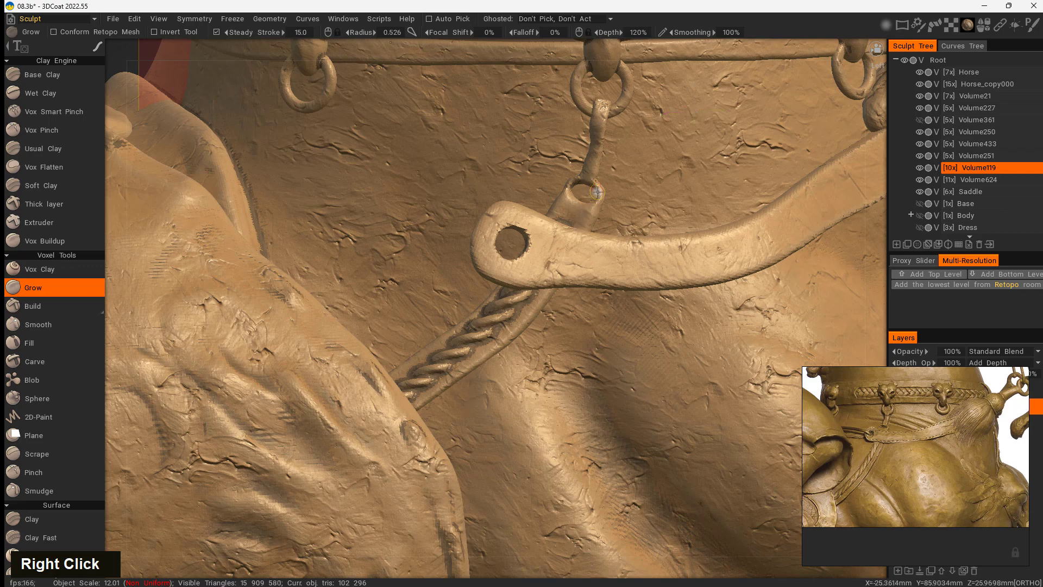
double_click(596, 199)
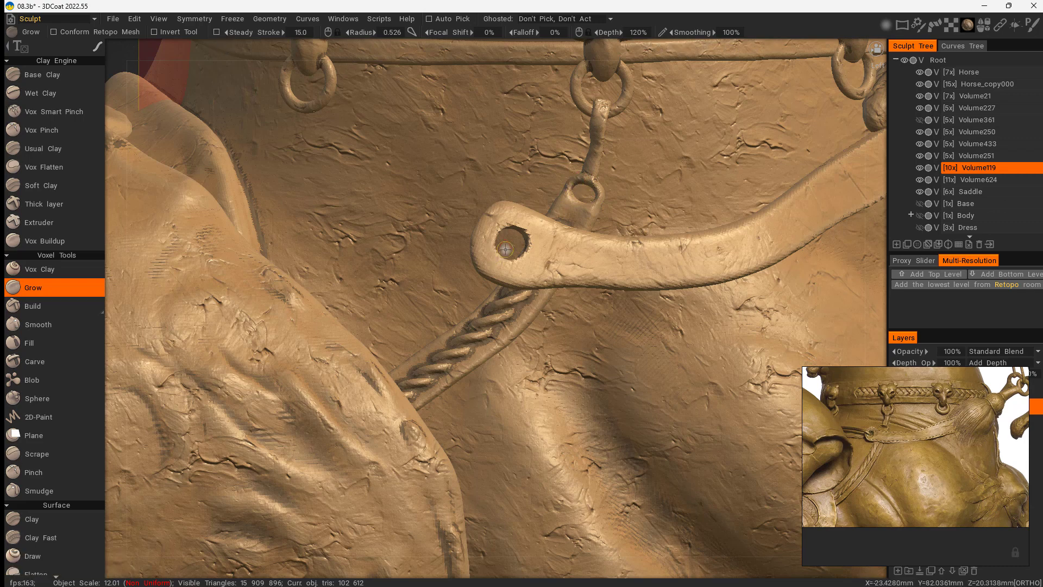
Step: Carve fine grooves into the diagonal strap just below the eyelet with inverted Grow at radius 0.246
right_click_drag(569, 212, 568, 212)
left_click(568, 204, "ctrl")
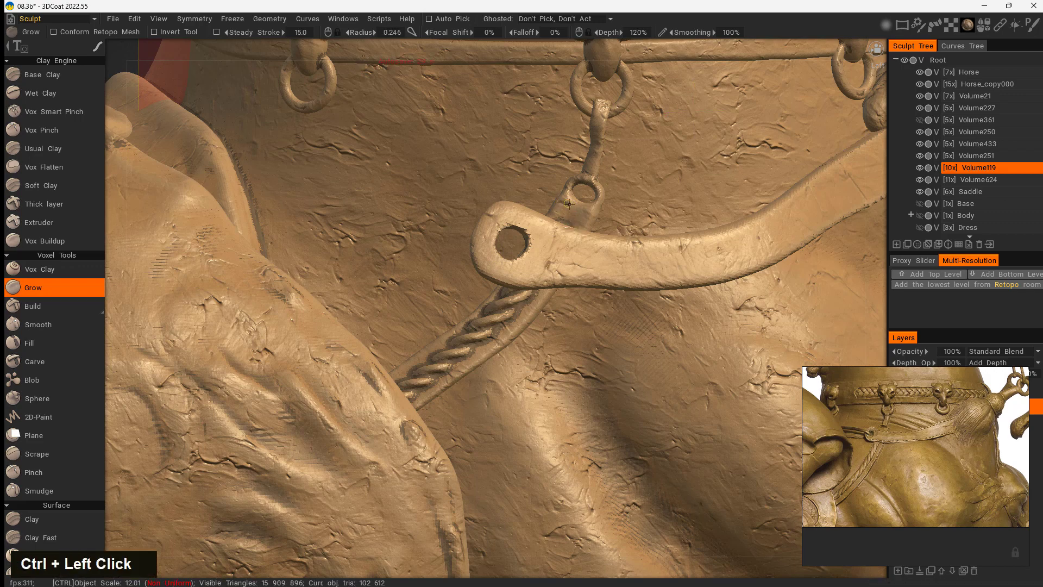
left_click(589, 213, "ctrl")
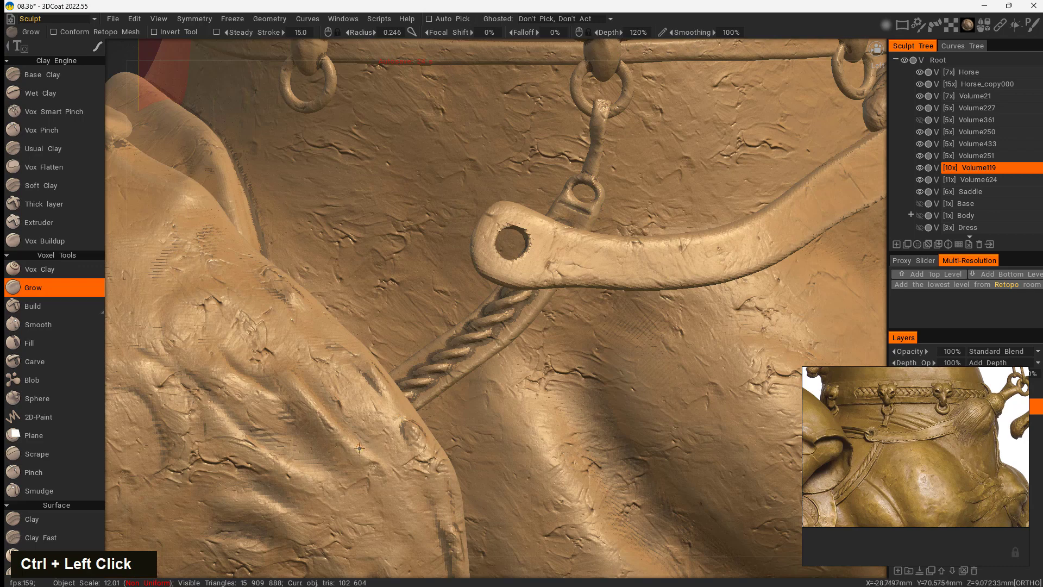
Step: Refine the narrow link above the diagonal strap's eyelet with the Grow tool at radius 0.246 and depth 120%
double_click(598, 118)
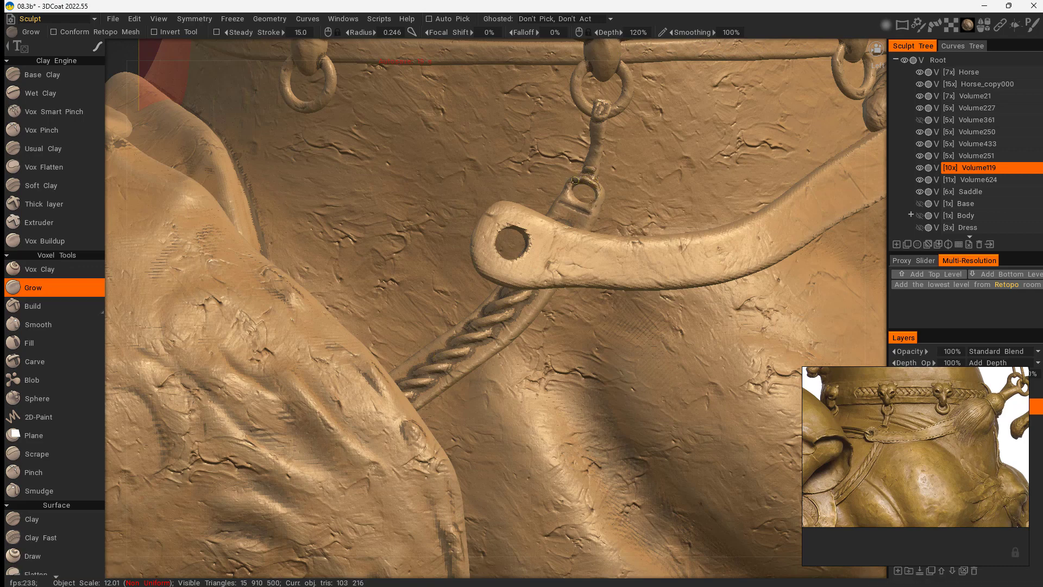
double_click(574, 182)
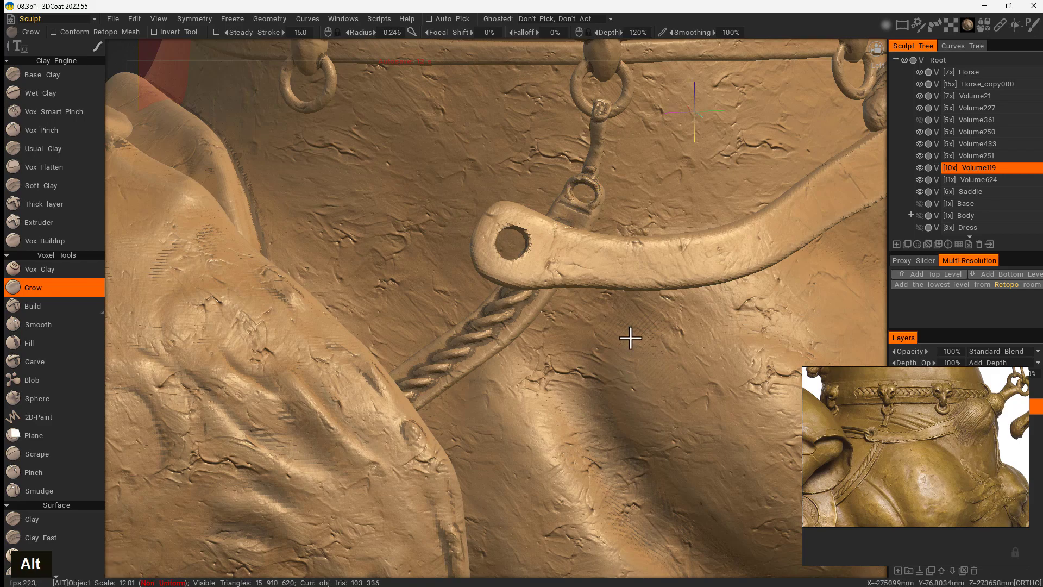
Step: Examine the chest harness on the whole horse from the front and the side
right_click_drag(629, 341, 312, 305, "alt")
left_click_drag(311, 305, 572, 405, "alt")
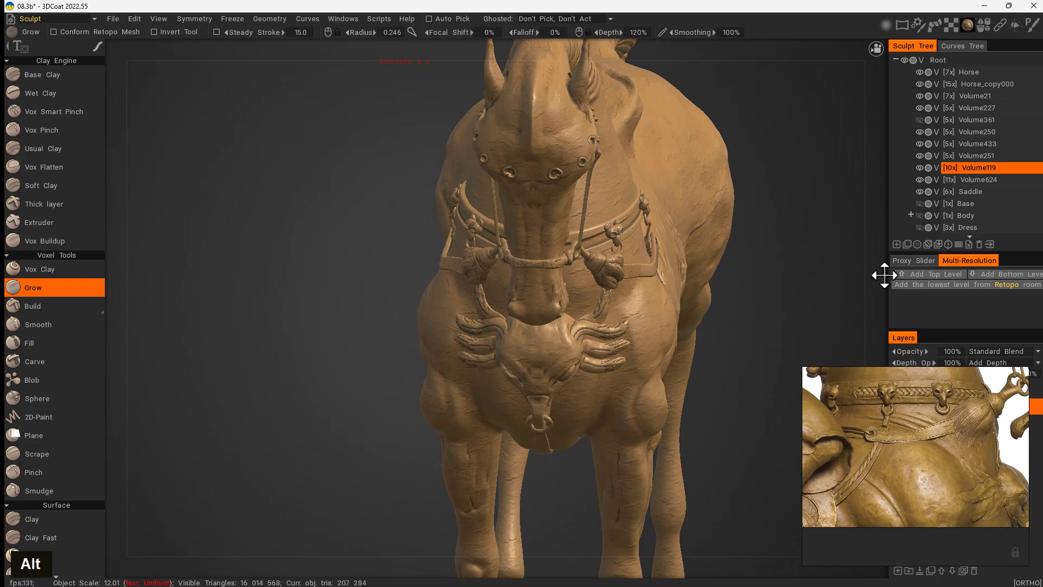
left_click_drag(859, 285, 745, 326, "alt")
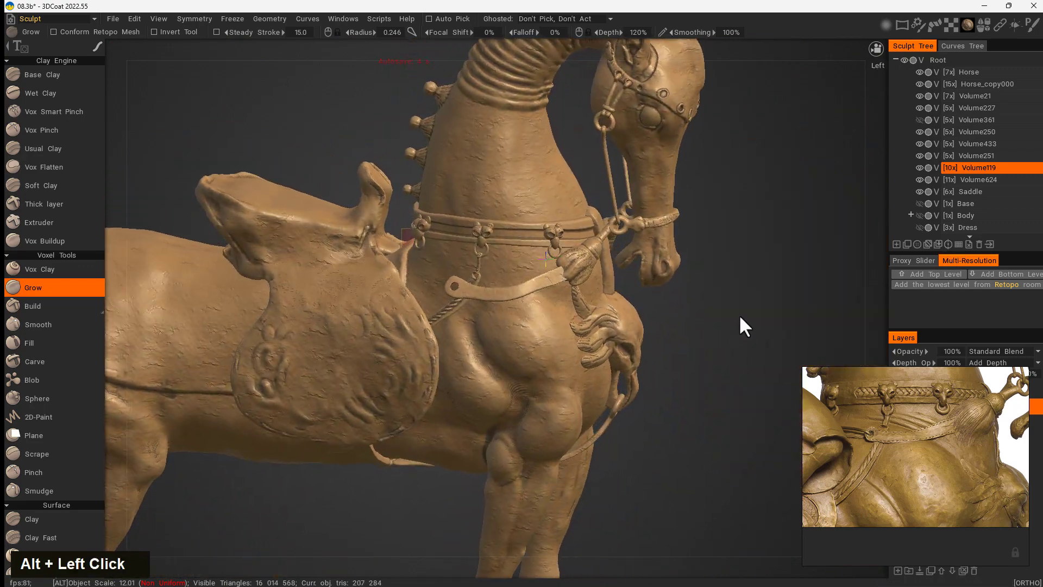
right_click_drag(744, 326, 676, 326, "alt")
left_click_drag(675, 326, 731, 343, "alt")
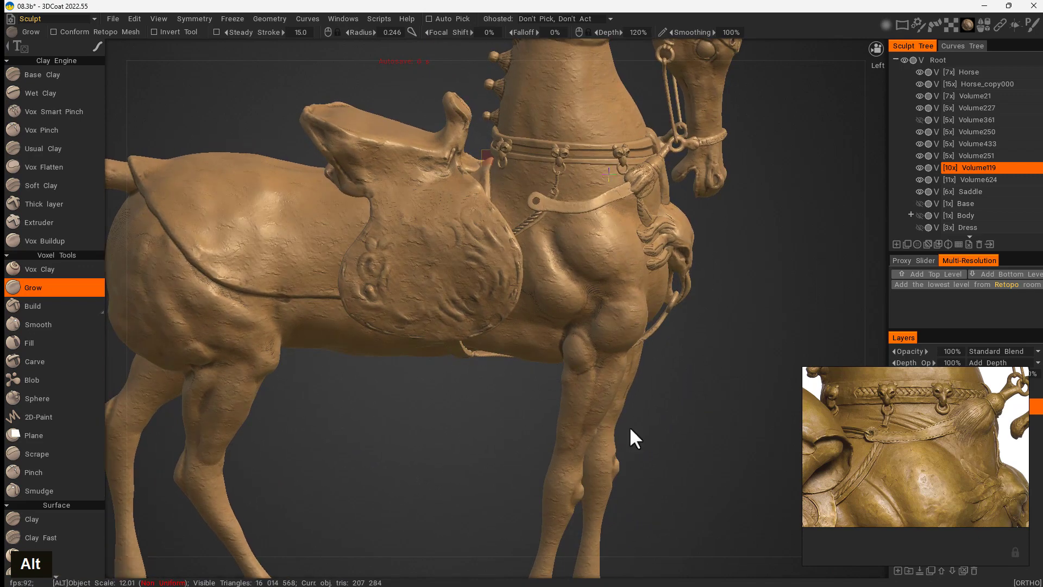
right_click_drag(629, 427, 757, 271, "alt")
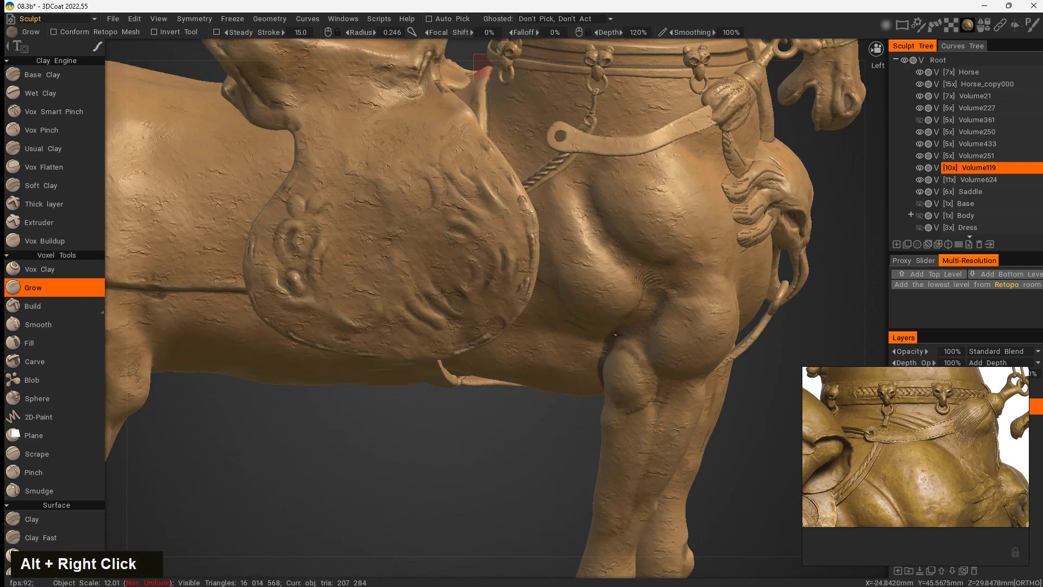
middle_click_drag(664, 172, 606, 312, "alt")
Step: Widen the narrow link between the diagonal strap's eyelet and the hanging ring with the Move tool at radius 196
right_click_drag(605, 312, 712, 233, "alt")
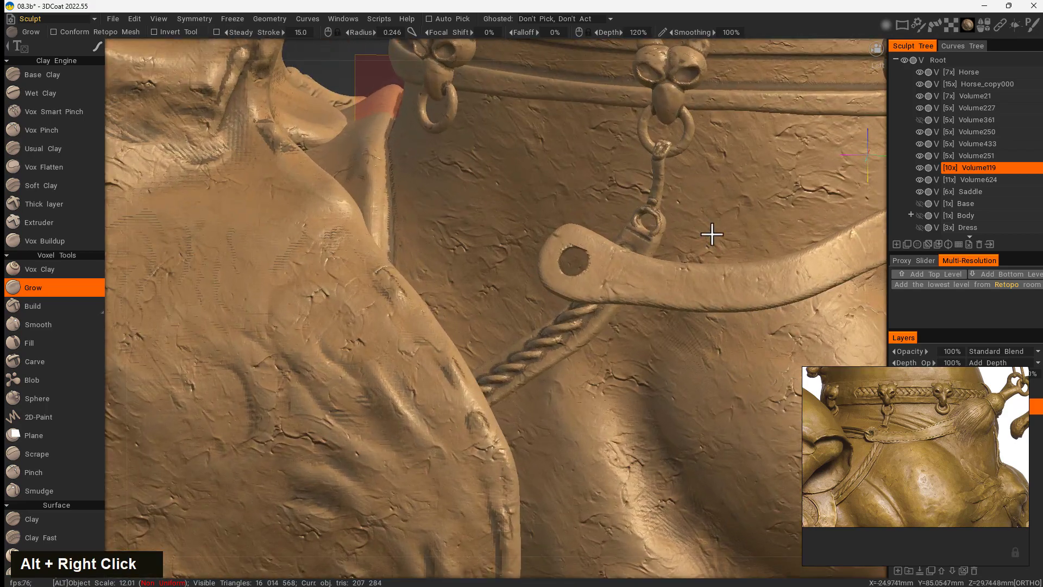
left_click_drag(712, 233, 829, 221, "alt")
middle_click_drag(829, 221, 568, 234, "alt")
left_click_drag(568, 233, 650, 229, "alt")
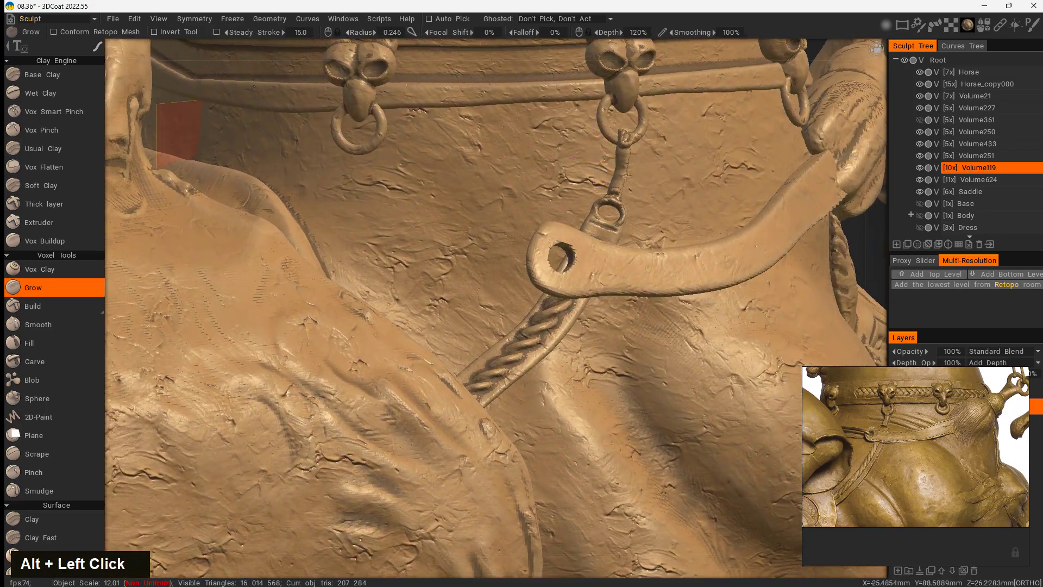
key("space")
left_click(622, 200)
mouse_move(622, 200)
right_mouse_down()
mouse_move(608, 182)
mouse_move(615, 169)
right_mouse_up()
mouse_move(634, 174)
left_mouse_down()
mouse_move(602, 171)
mouse_move(628, 185)
mouse_move(639, 145)
mouse_move(611, 144)
mouse_move(635, 143)
left_mouse_up()
mouse_move(635, 144)
left_mouse_down()
mouse_move(605, 151)
mouse_move(626, 197)
left_mouse_up()
left_click(493, 306)
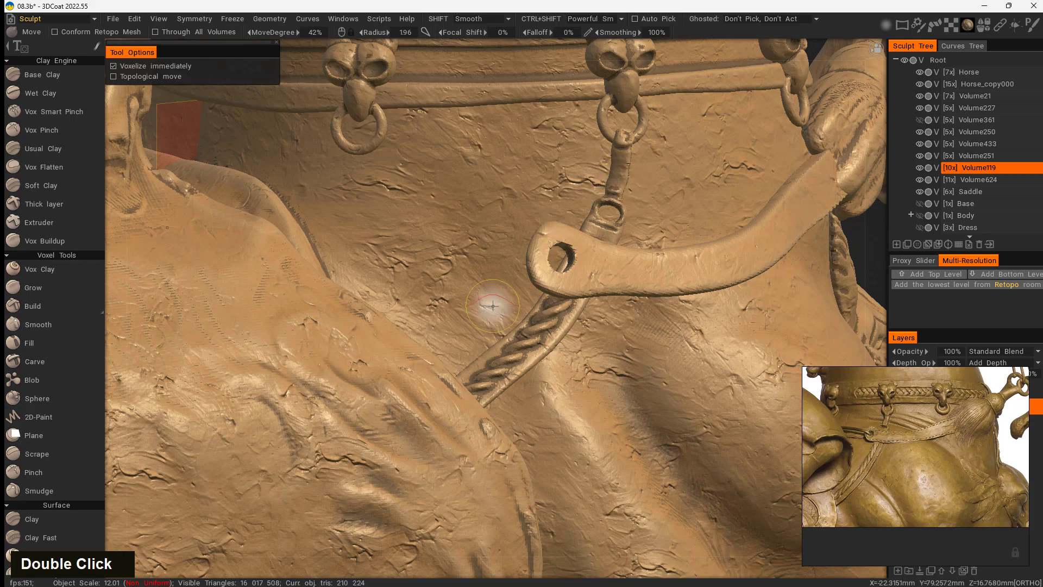
Step: Review the horse and its harness from several sides and save the scene
right_click_drag(655, 293, 529, 343, "alt")
left_click_drag(529, 343, 664, 329, "alt")
right_click_drag(665, 331, 659, 326, "alt")
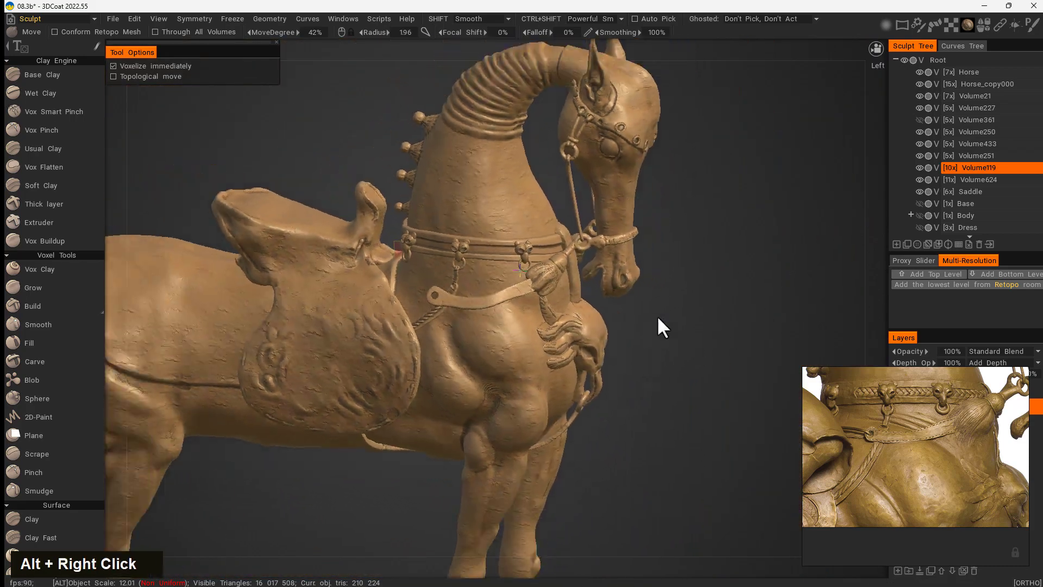
left_click_drag(659, 326, 564, 410, "alt")
left_click_drag(370, 406, 463, 394, "alt")
middle_click_drag(463, 394, 636, 176, "alt")
left_click_drag(707, 277, 741, 289, "alt")
middle_click_drag(742, 289, 689, 354, "alt")
left_click_drag(689, 354, 655, 344, "alt")
key("ctrl+s")
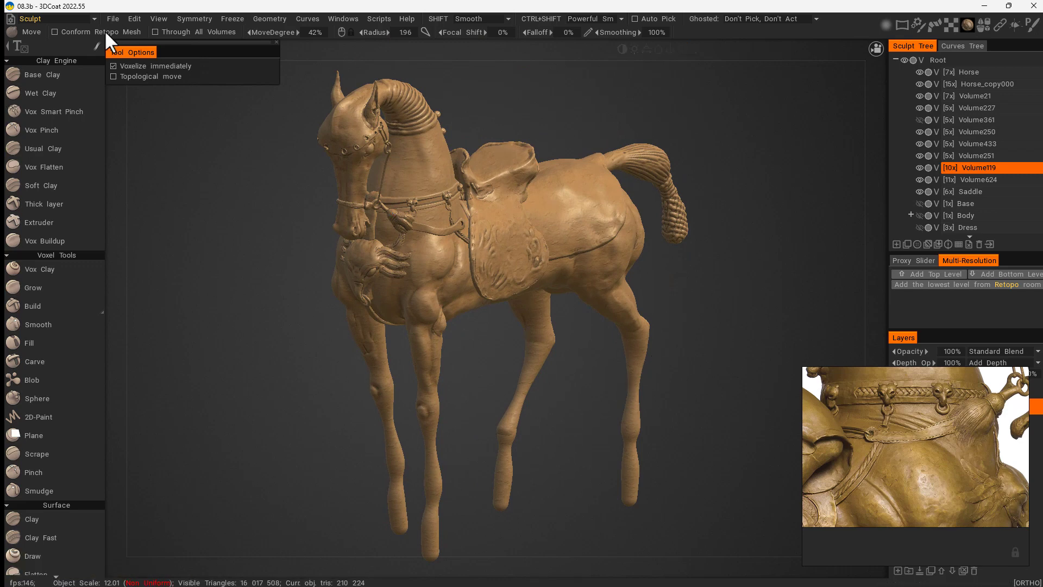
Step: Switch the view to perspective and show the Base volume under the horse
key("5")
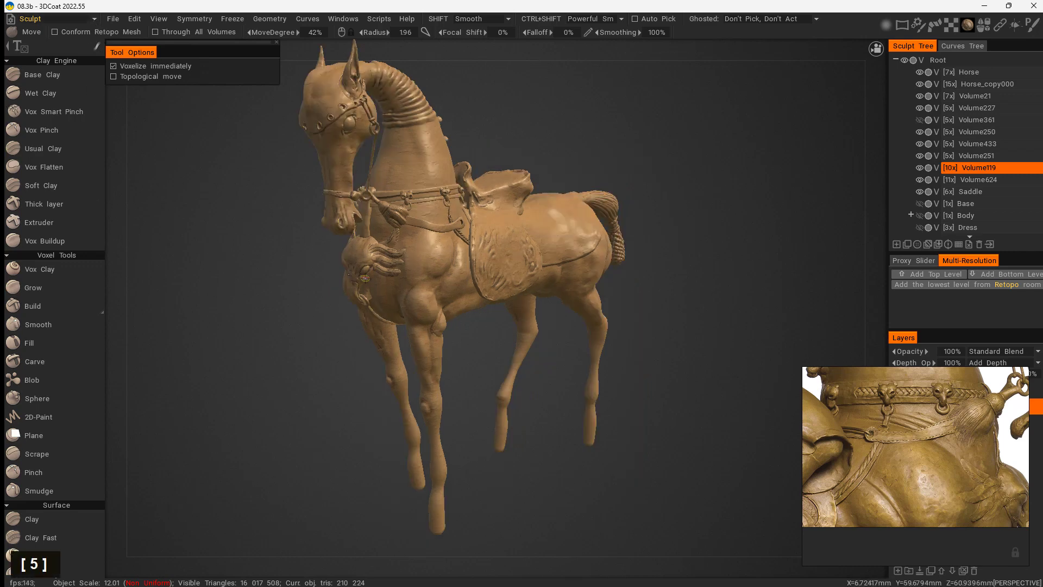
right_click_drag(676, 330, 851, 272)
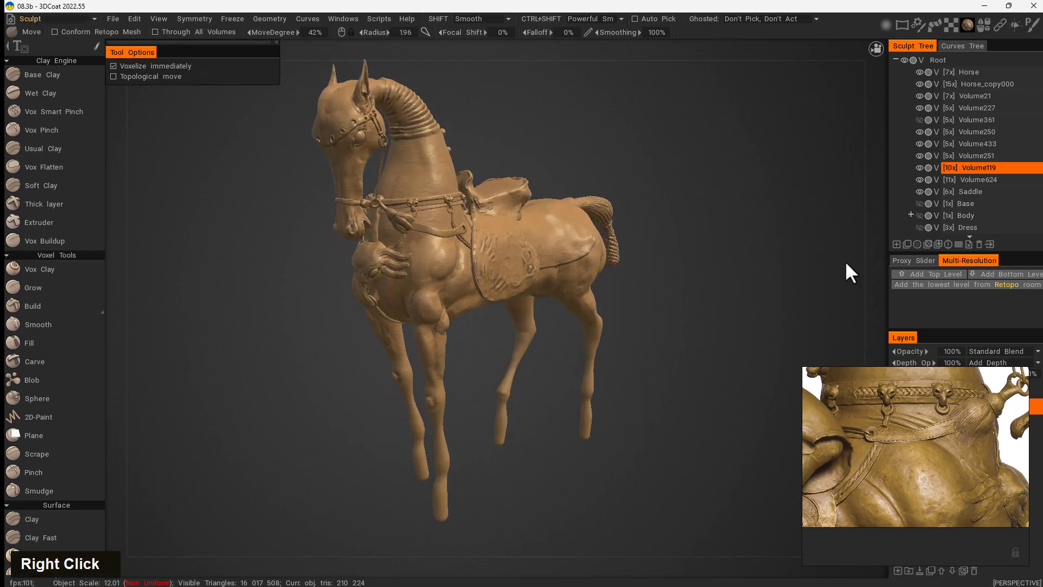
left_click(920, 203)
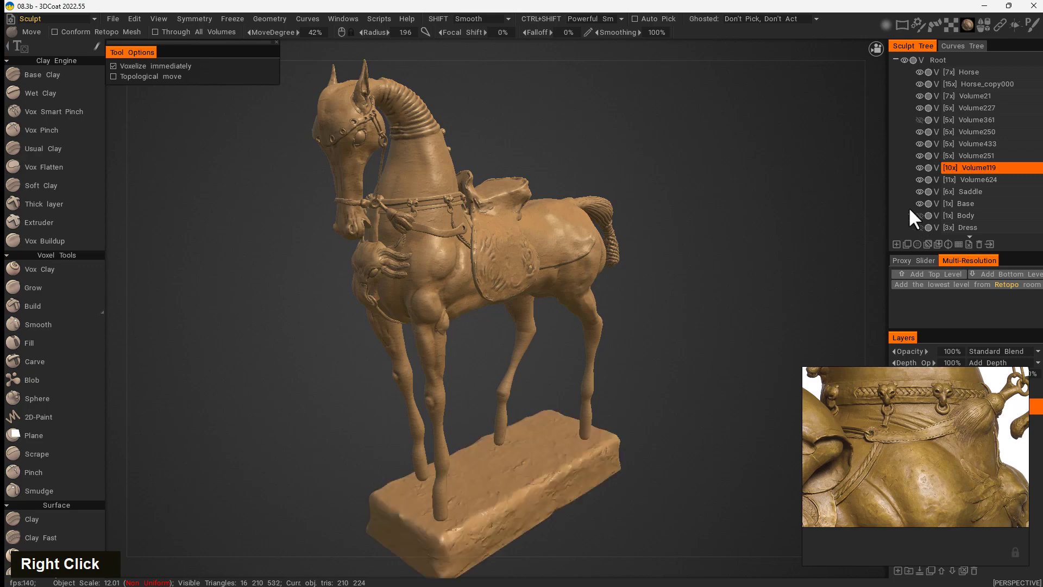
Step: Preview the horse on its base in the Render room from several angles, and return to the Sculpt room
left_click(76, 17)
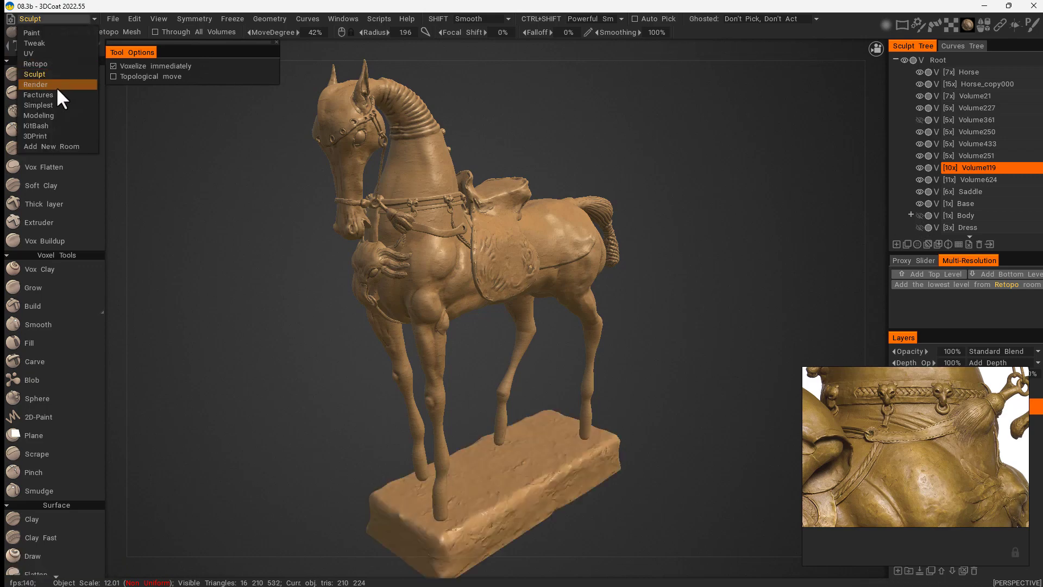
left_click(57, 86)
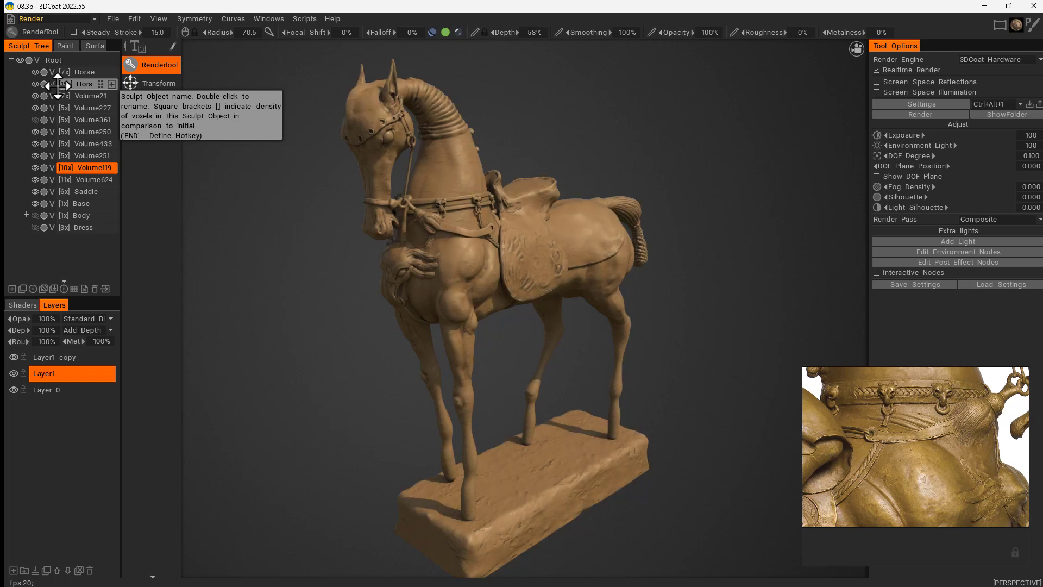
left_click_drag(706, 345, 685, 323)
right_click_drag(685, 324, 692, 326)
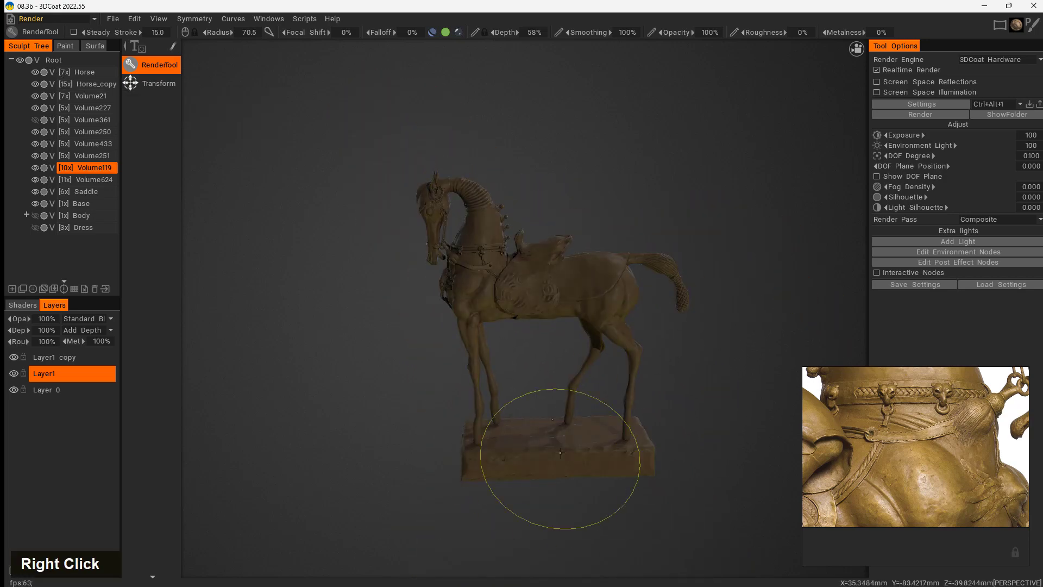
left_click(80, 19)
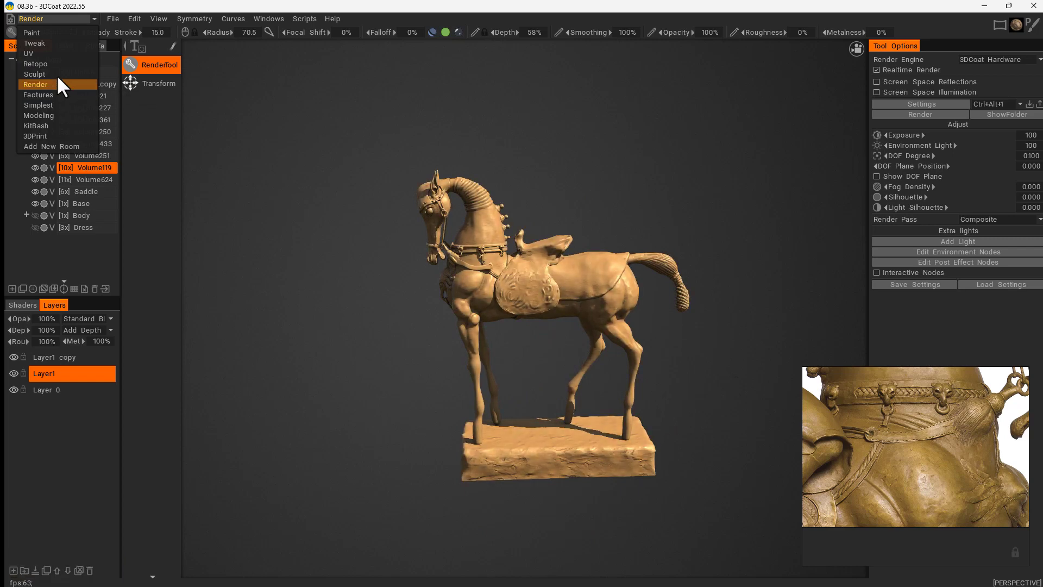
left_click(56, 74)
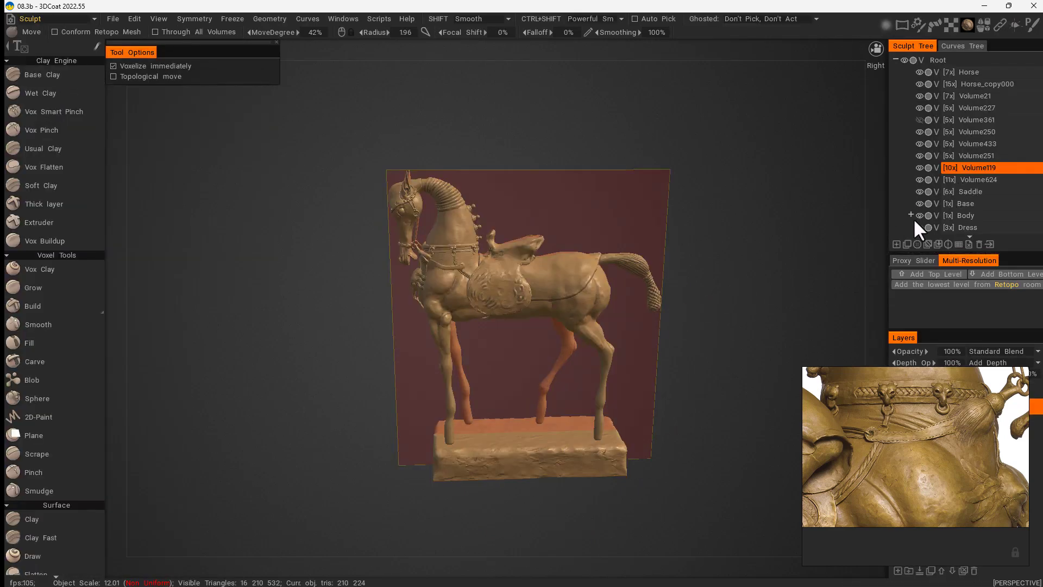
Step: Show the rider by making the Body group's Legs, Head, Left hand and Right hand visible, along with the Dress
double_click(911, 215)
left_click(928, 225)
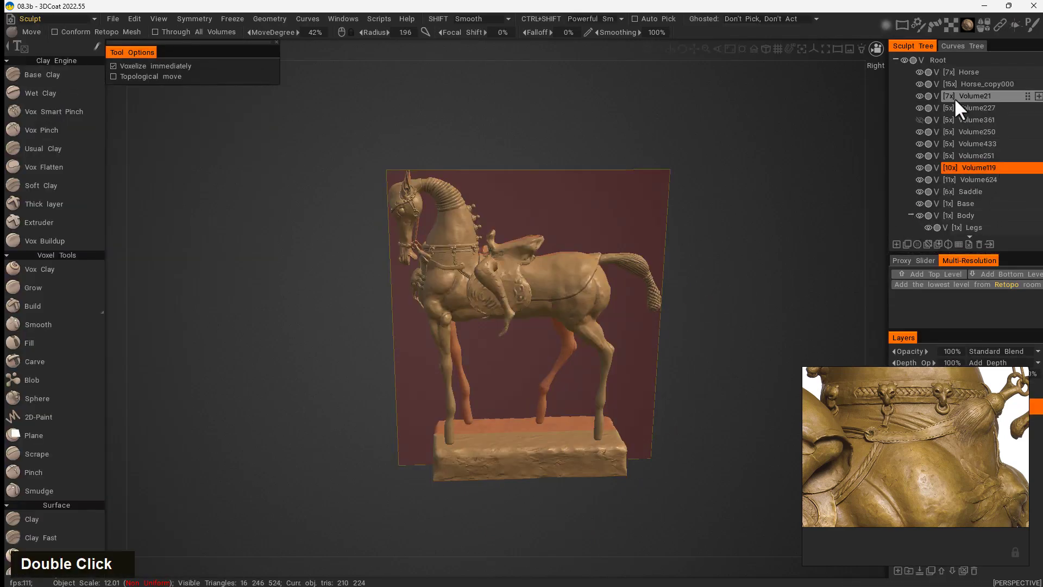
left_click_drag(1013, 254, 1012, 270)
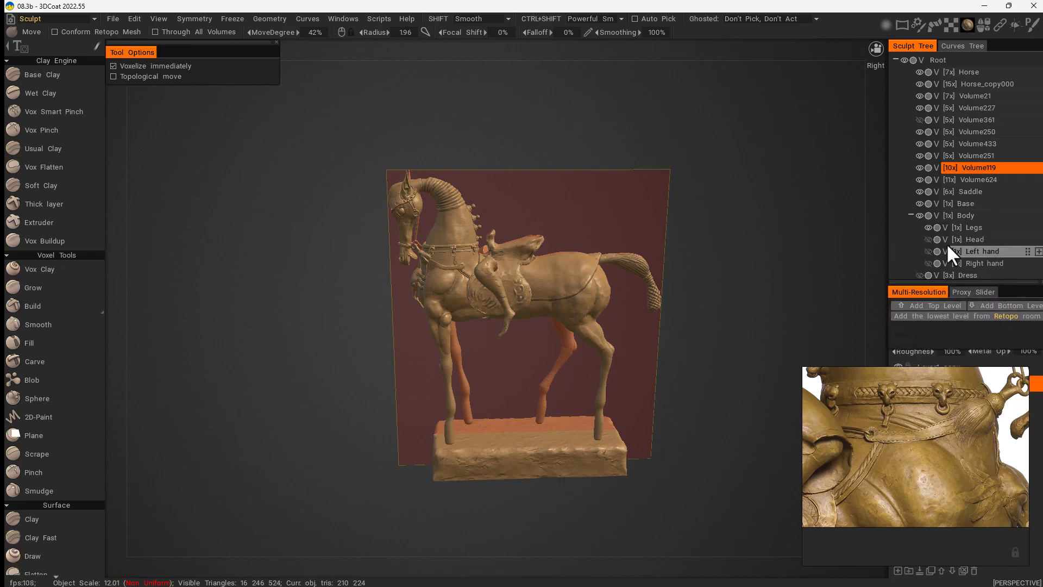
left_click(929, 239)
left_click(928, 251)
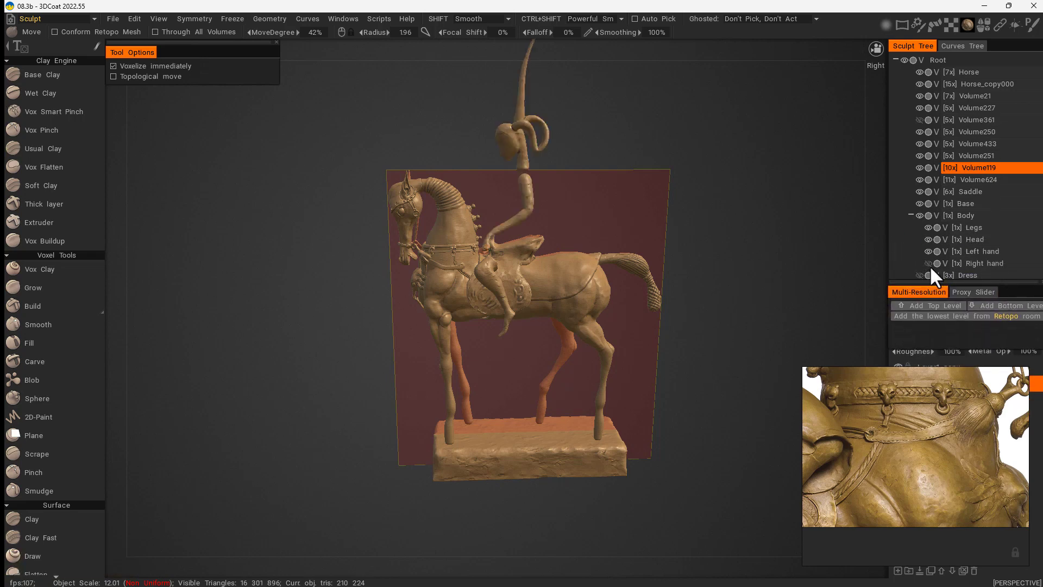
left_click(929, 263)
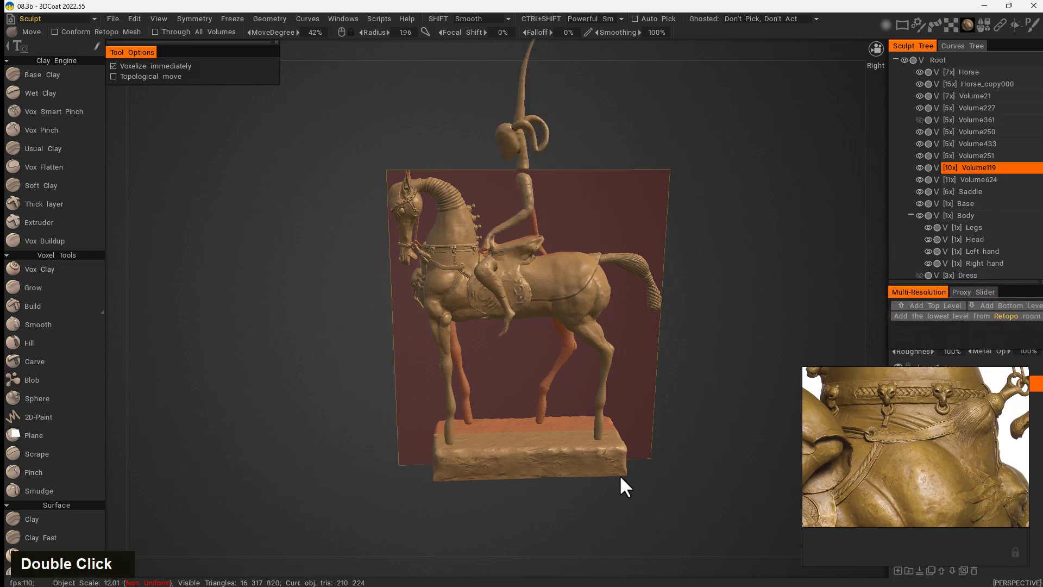
left_click(919, 275)
mouse_move(702, 378)
left_mouse_down()
mouse_move(747, 364)
mouse_move(706, 380)
left_mouse_up()
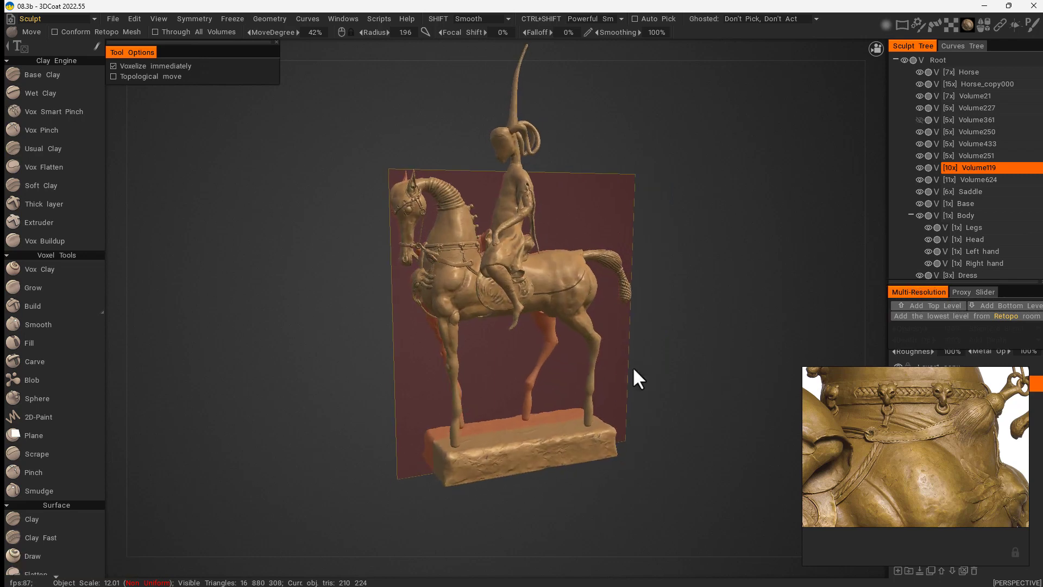